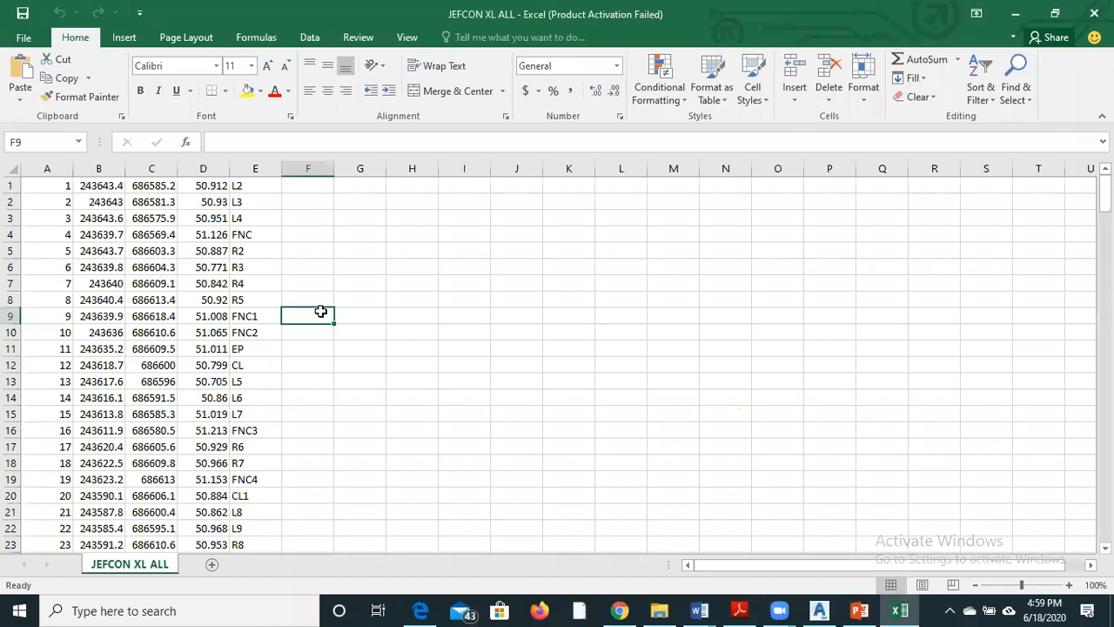
Step: Enter the point format code PENZD in cell F9 and PNEZD in cell F11
{"action": "type", "text": "P"}
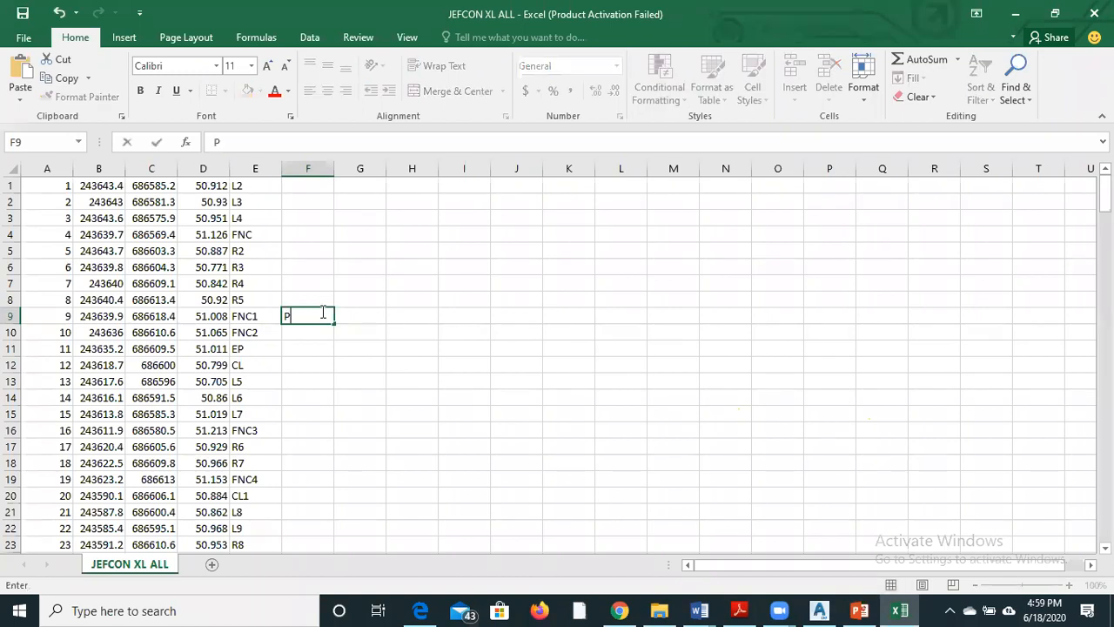
{"action": "type", "text": "ENZN"}
{"action": "key", "text": "BackSpace"}
{"action": "type", "text": "D"}
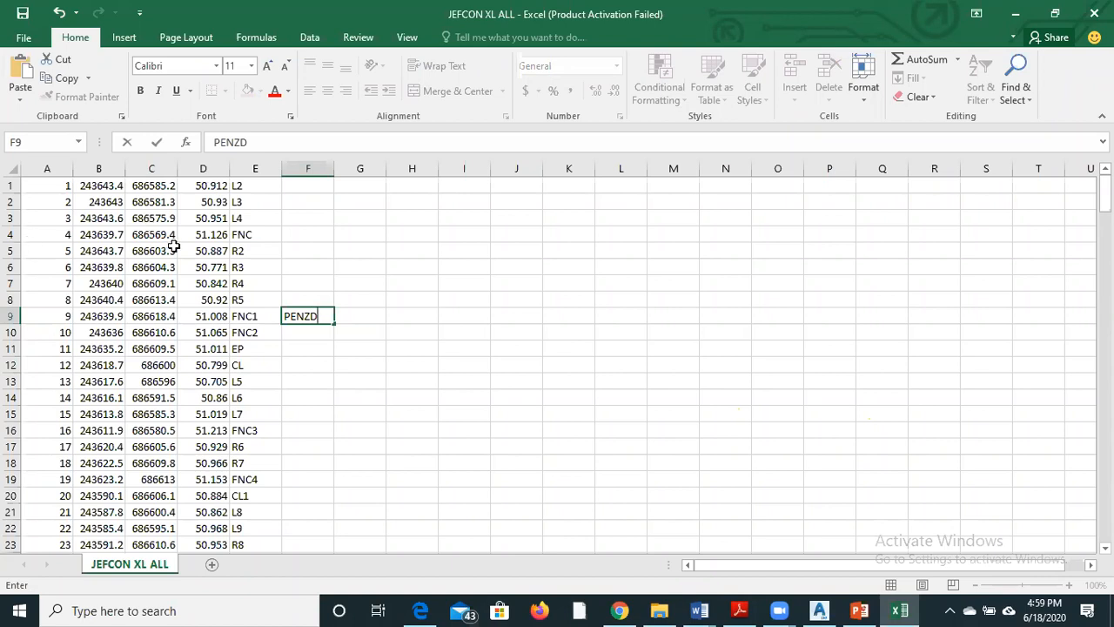
{"action": "left_click", "coordinate": [307, 348]}
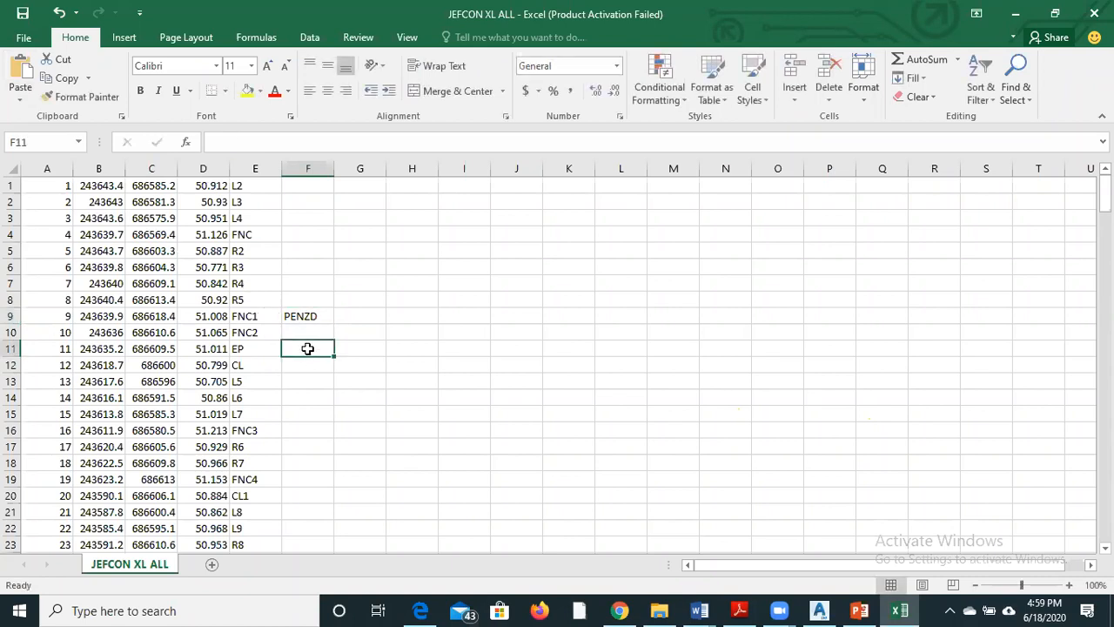
{"action": "type", "text": "P"}
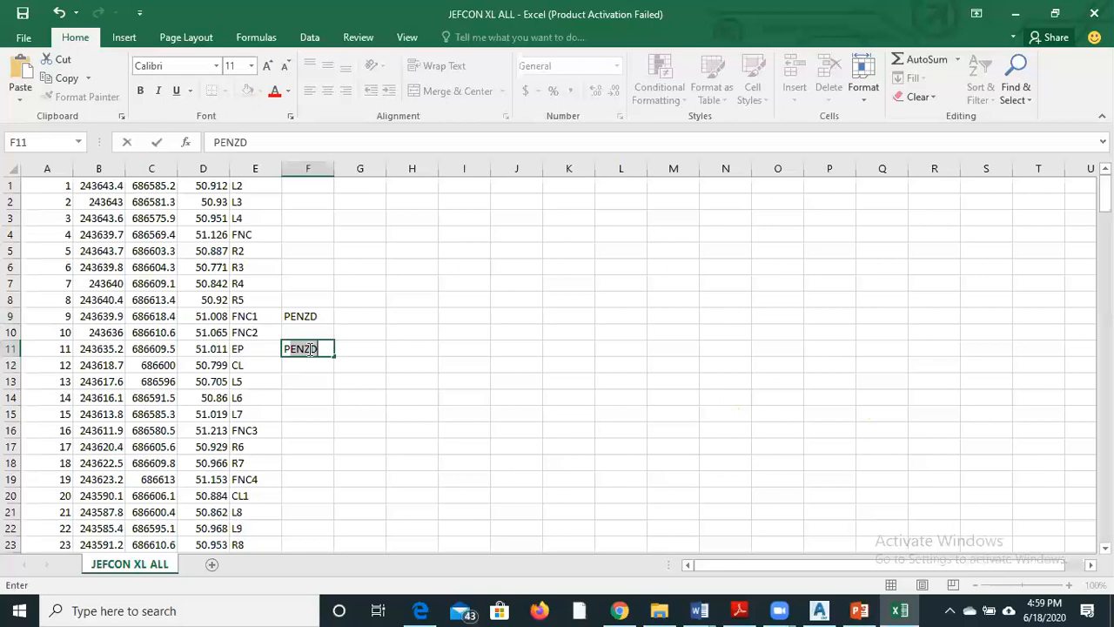
{"action": "type", "text": "NEZD"}
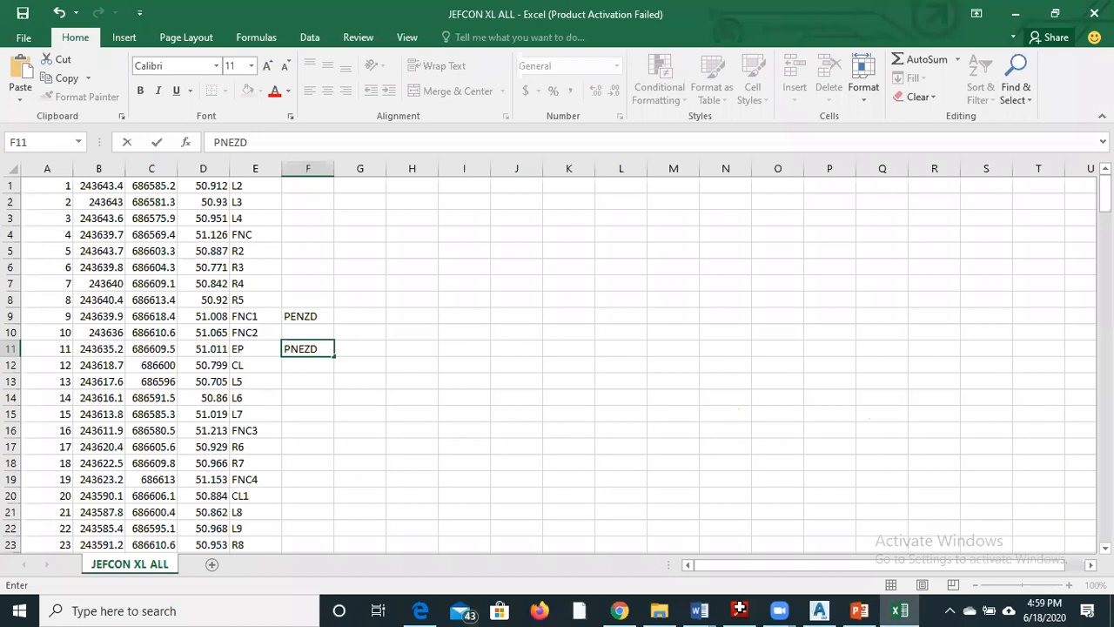
{"action": "left_click", "coordinate": [308, 342]}
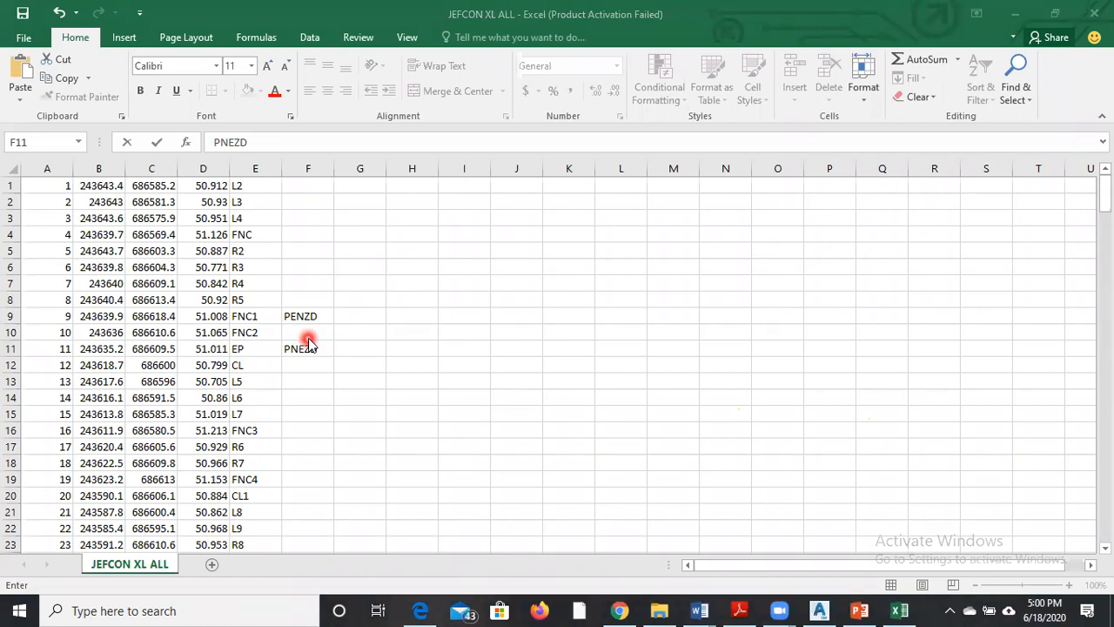
{"action": "left_click", "coordinate": [316, 317]}
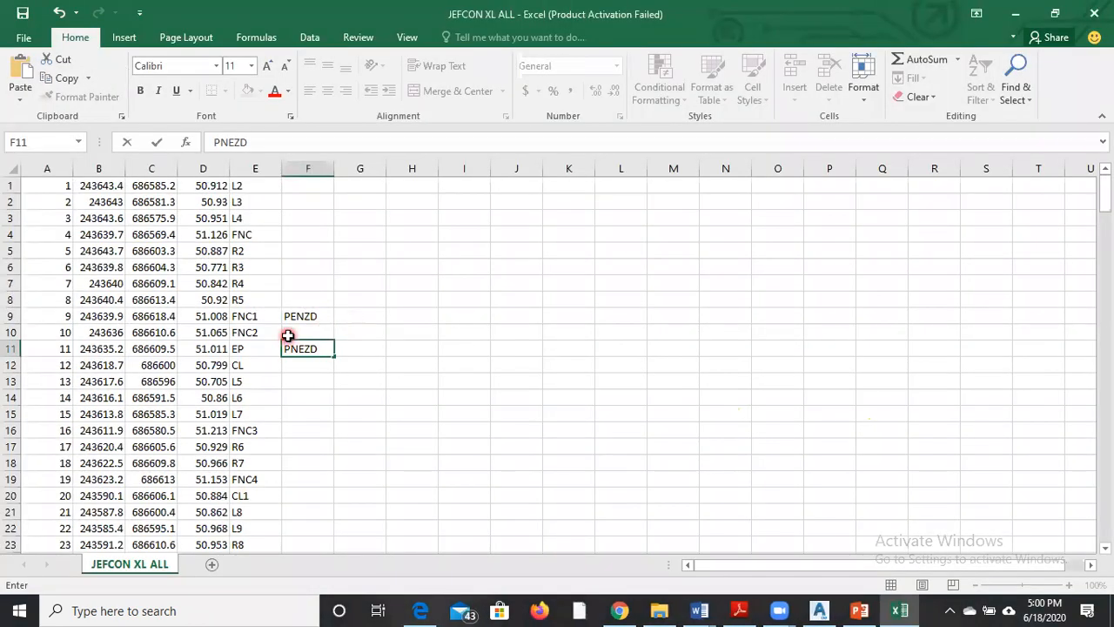
Step: Clear the point format codes from cells F9 and F11
{"action": "left_click", "coordinate": [309, 313]}
{"action": "key", "text": "Delete"}
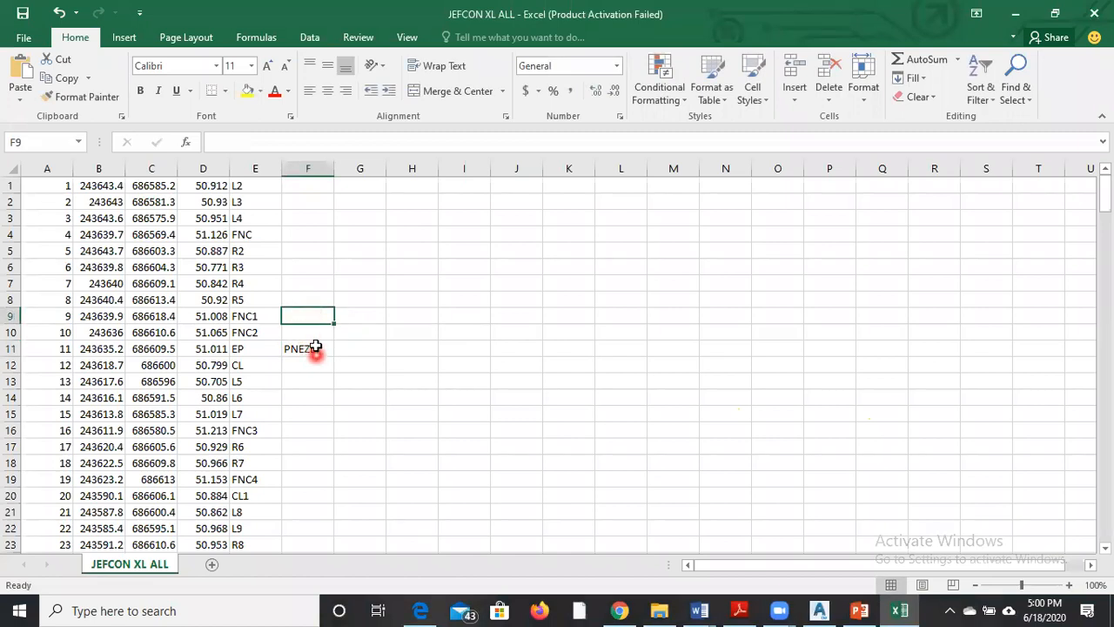
{"action": "left_click", "coordinate": [315, 348]}
{"action": "key", "text": "Delete"}
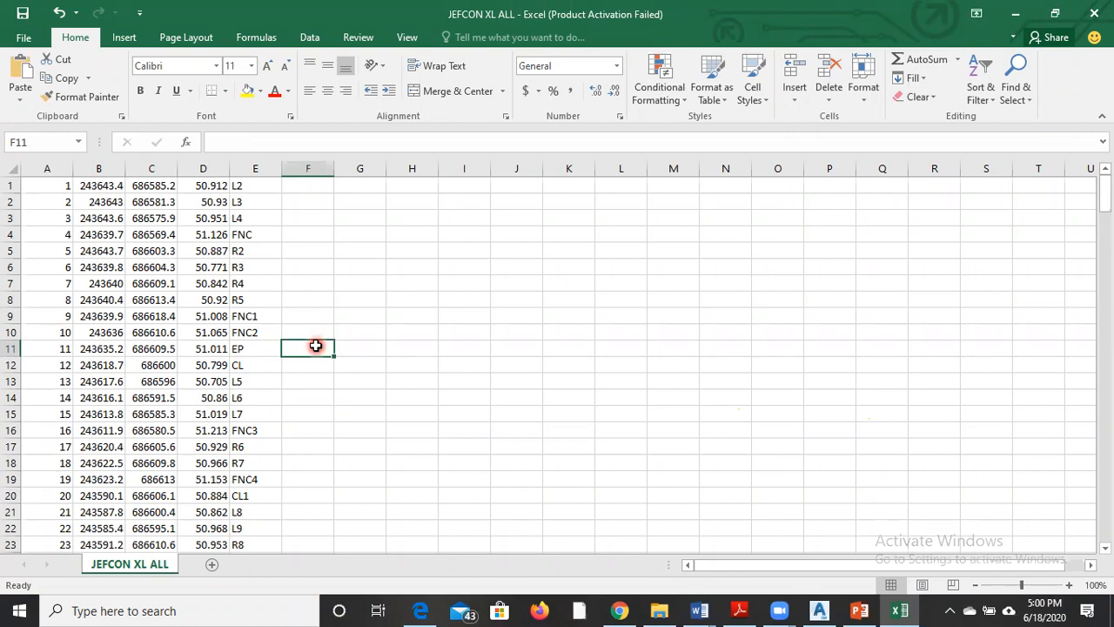
Step: Copy the entire JEFCON XL ALL sheet into a new blank workbook, starting at cell A1
{"action": "key", "text": "ctrl+a"}
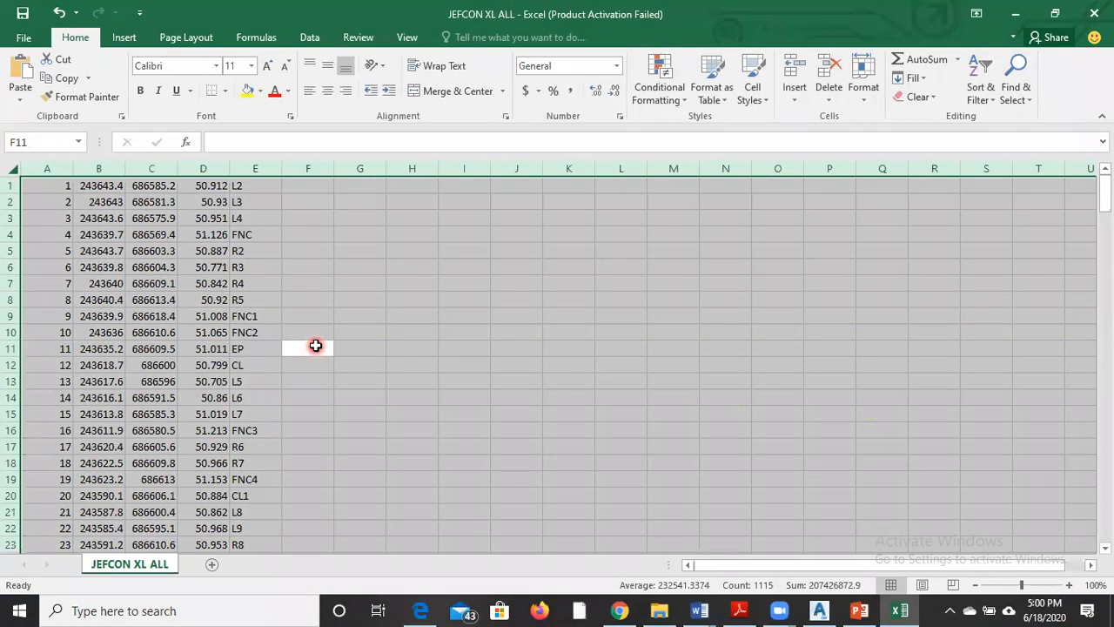
{"action": "key", "text": "ctrl+n"}
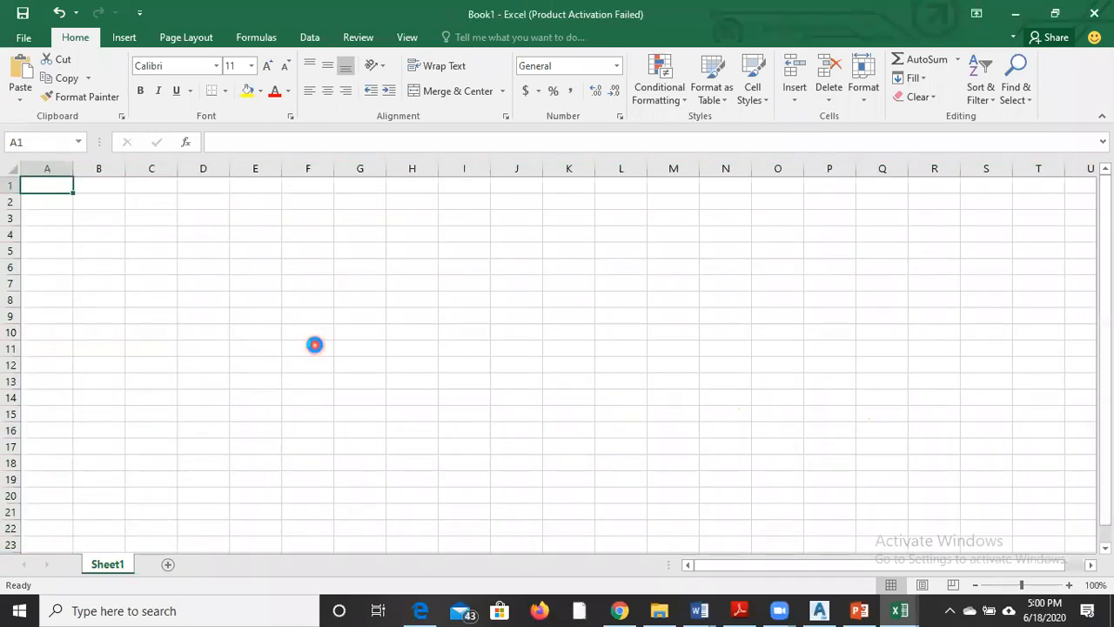
{"action": "key", "text": "ctrl+v"}
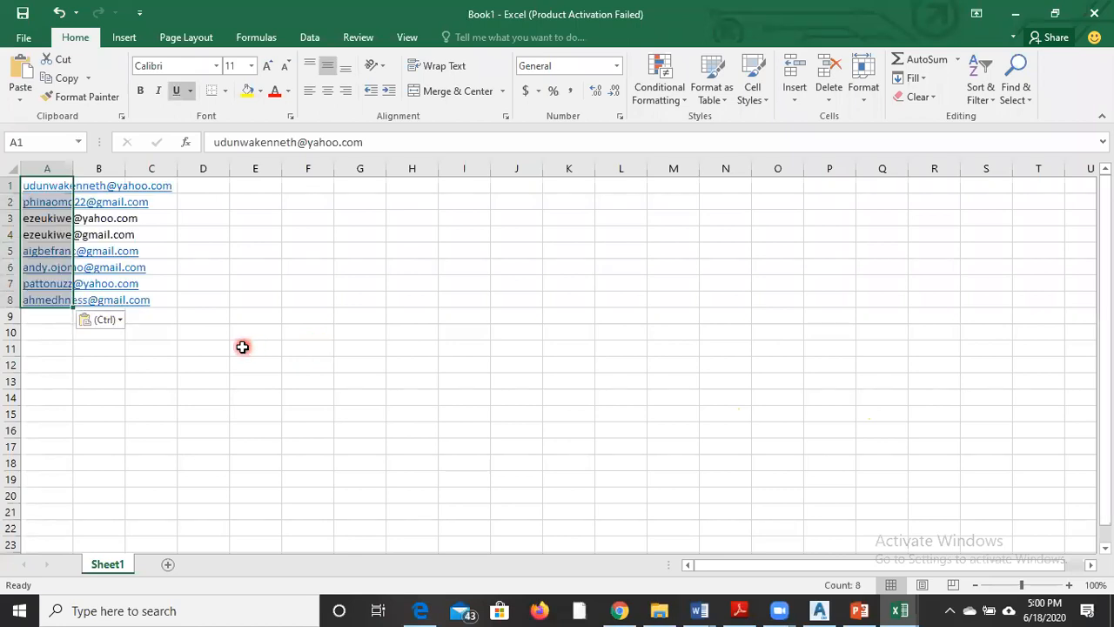
{"action": "key", "text": "ctrl+z"}
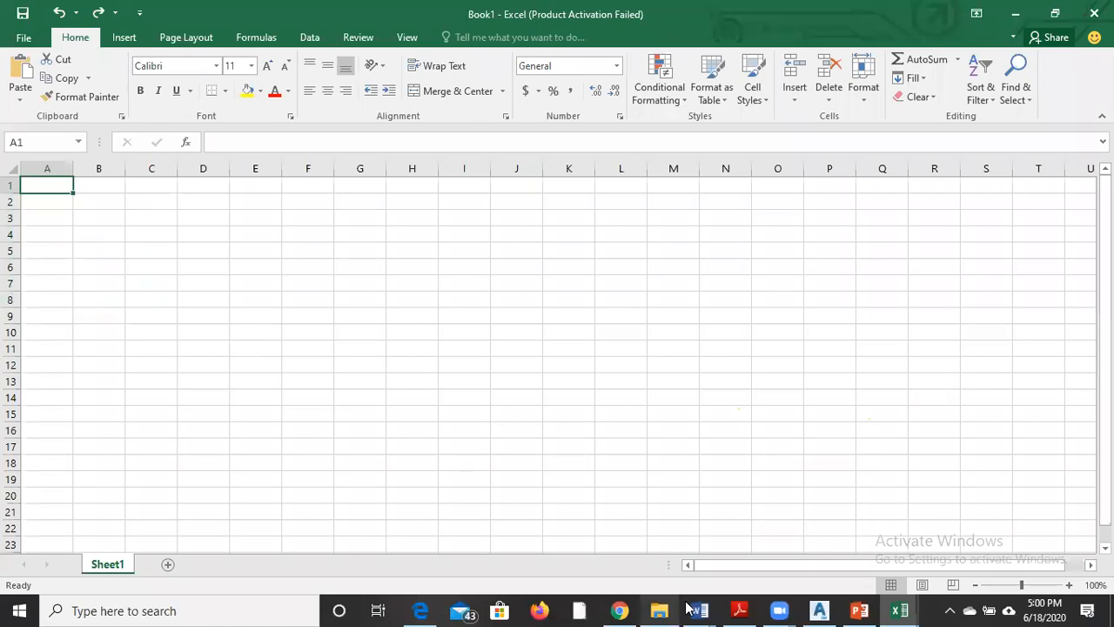
{"action": "mouse_move", "coordinate": [905, 610]}
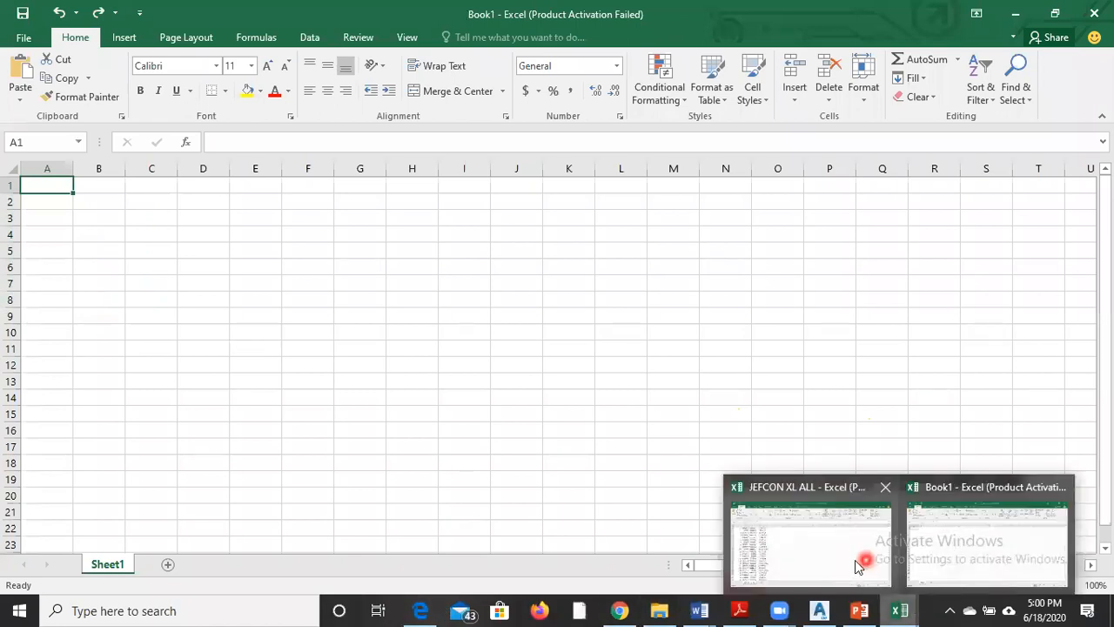
{"action": "left_click", "coordinate": [855, 559]}
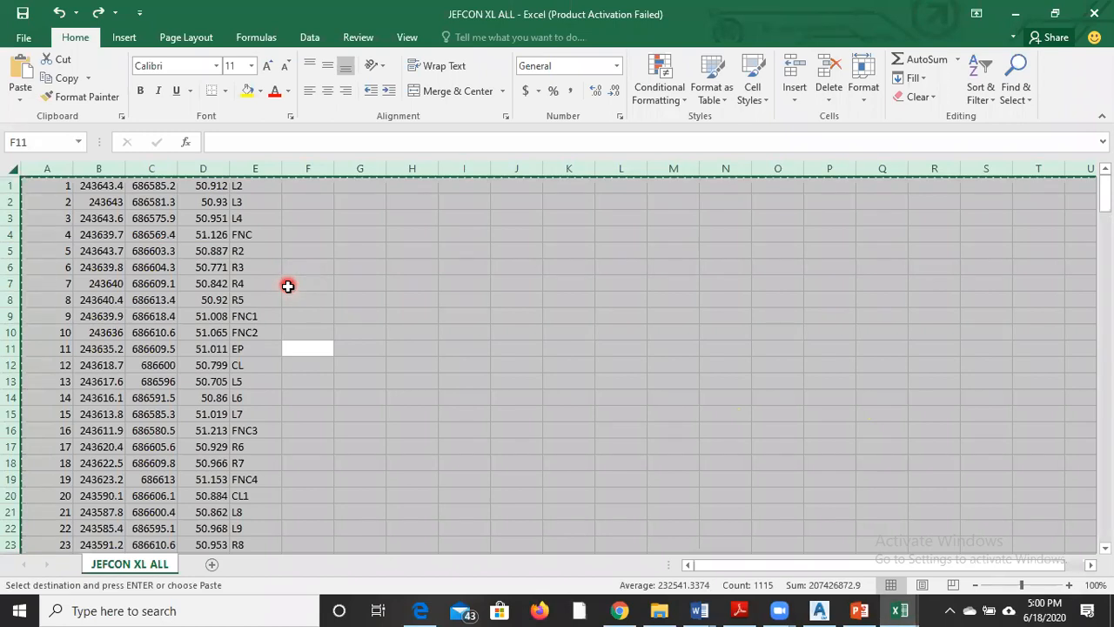
{"action": "left_click", "coordinate": [901, 610]}
{"action": "key", "text": "ctrl+v"}
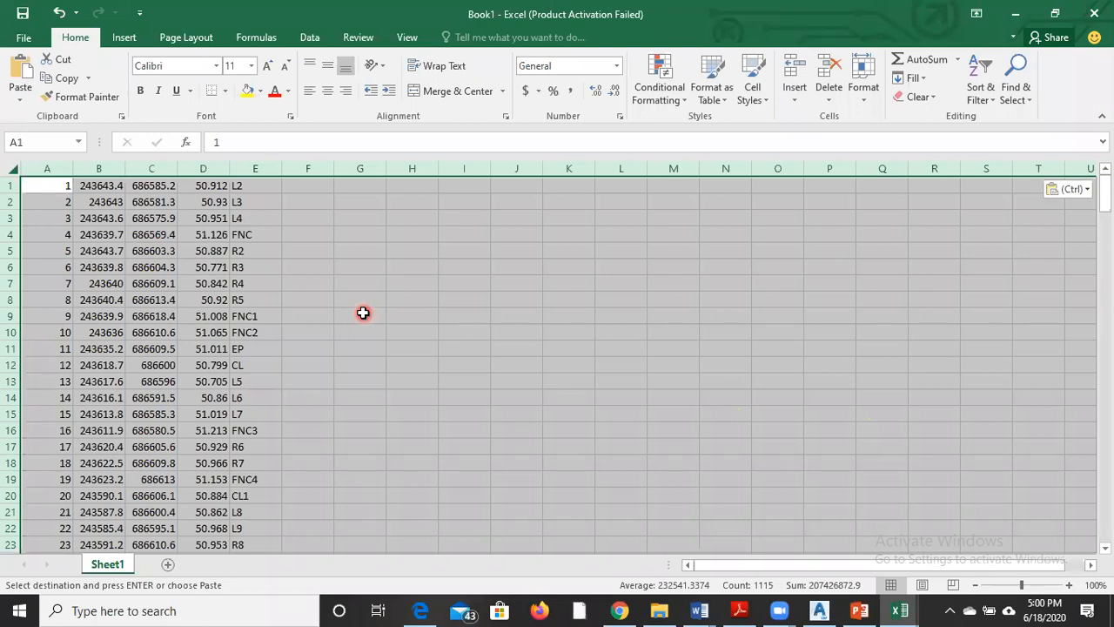
Step: Save the new workbook to the Desktop as TRAINING DAY ONE in CSV (Comma delimited) format, keeping that format
{"action": "left_click", "coordinate": [21, 37]}
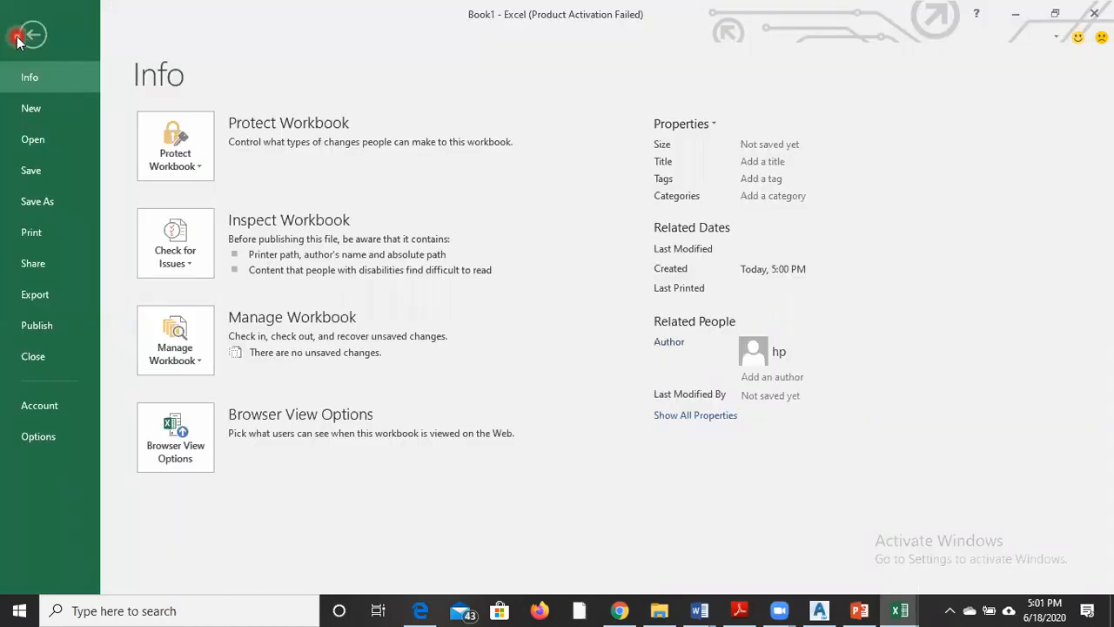
{"action": "left_click", "coordinate": [52, 201]}
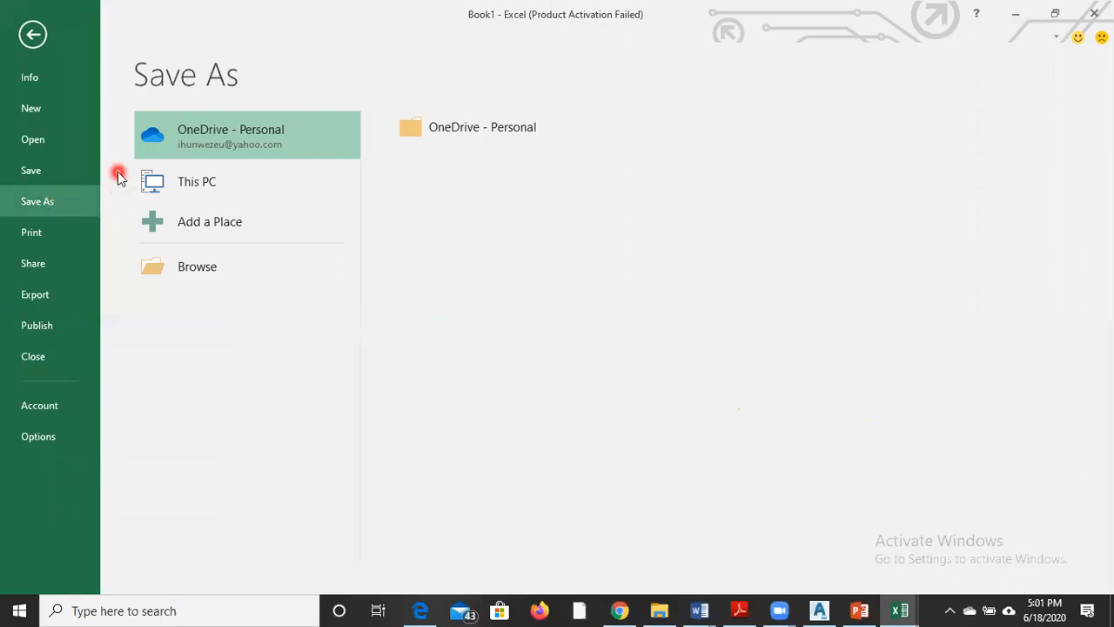
{"action": "left_click", "coordinate": [191, 270]}
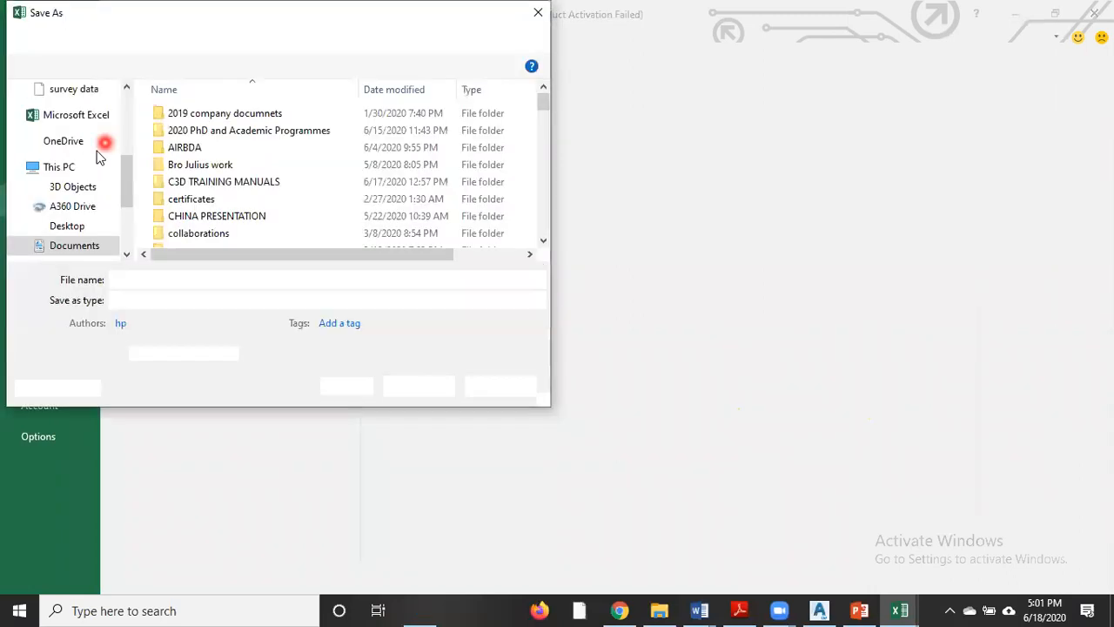
{"action": "left_click", "coordinate": [87, 225]}
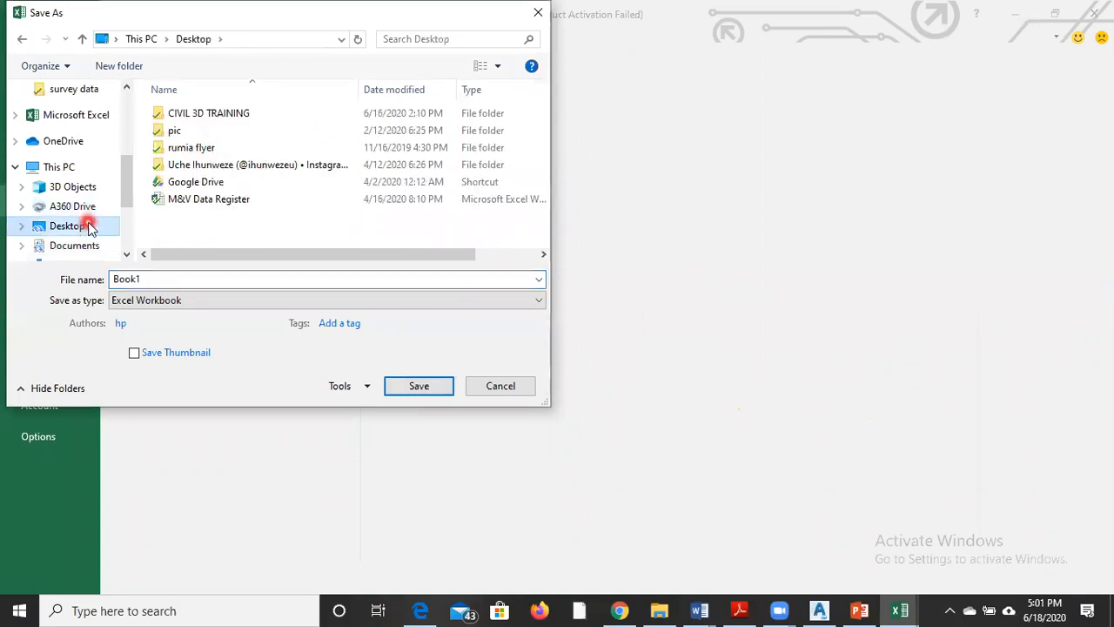
{"action": "left_click", "coordinate": [535, 303]}
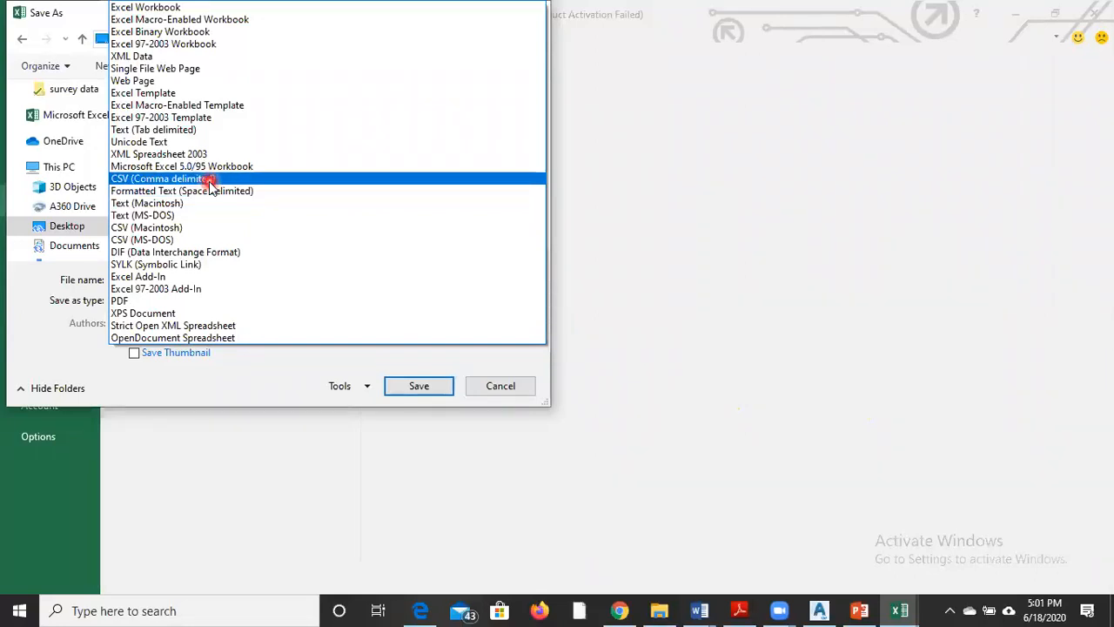
{"action": "left_click", "coordinate": [209, 180]}
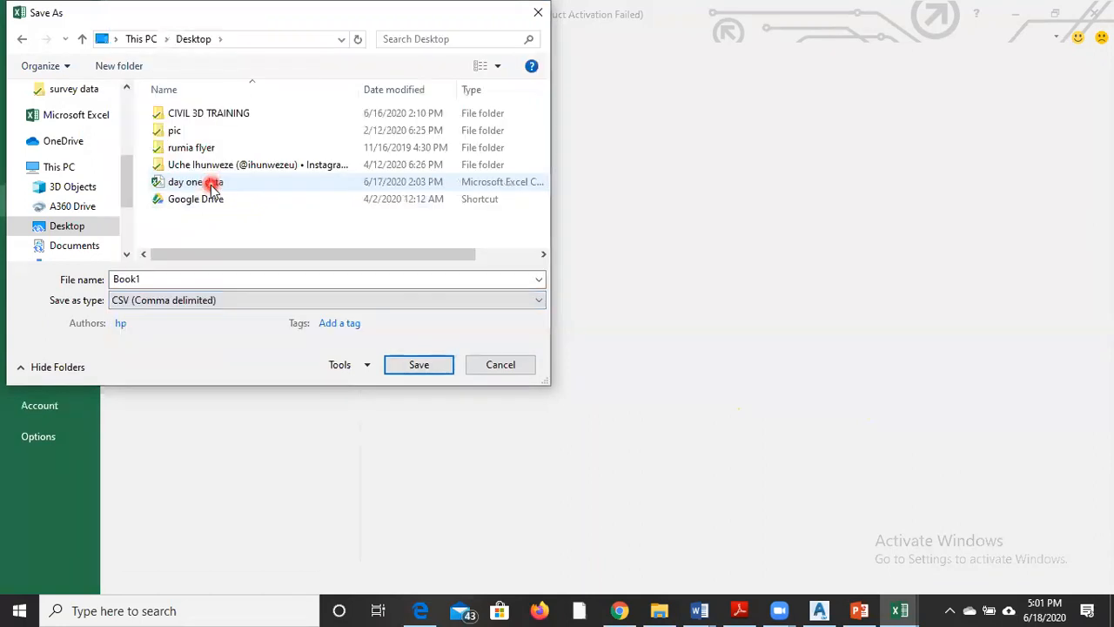
{"action": "double_click", "coordinate": [184, 281]}
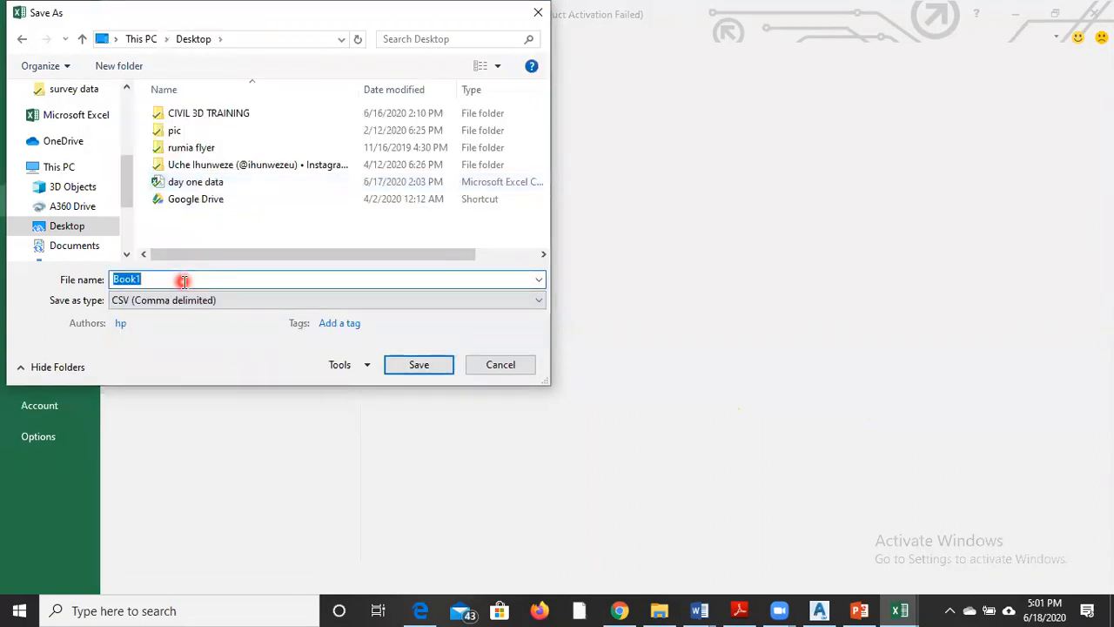
{"action": "type", "text": "TRAINING DAY ONE"}
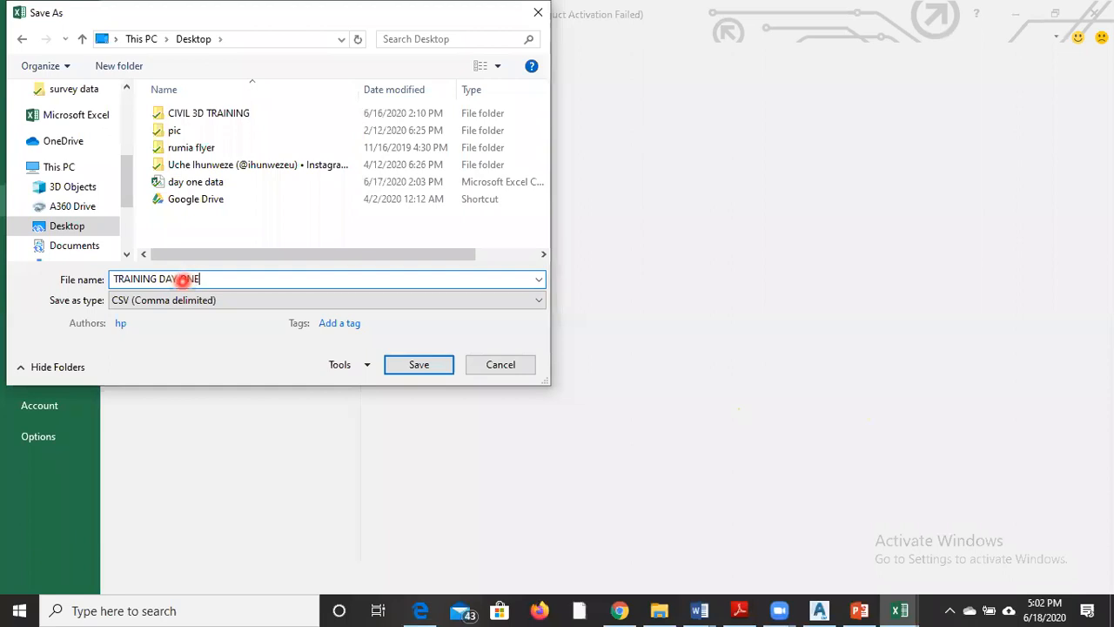
{"action": "left_click", "coordinate": [425, 369]}
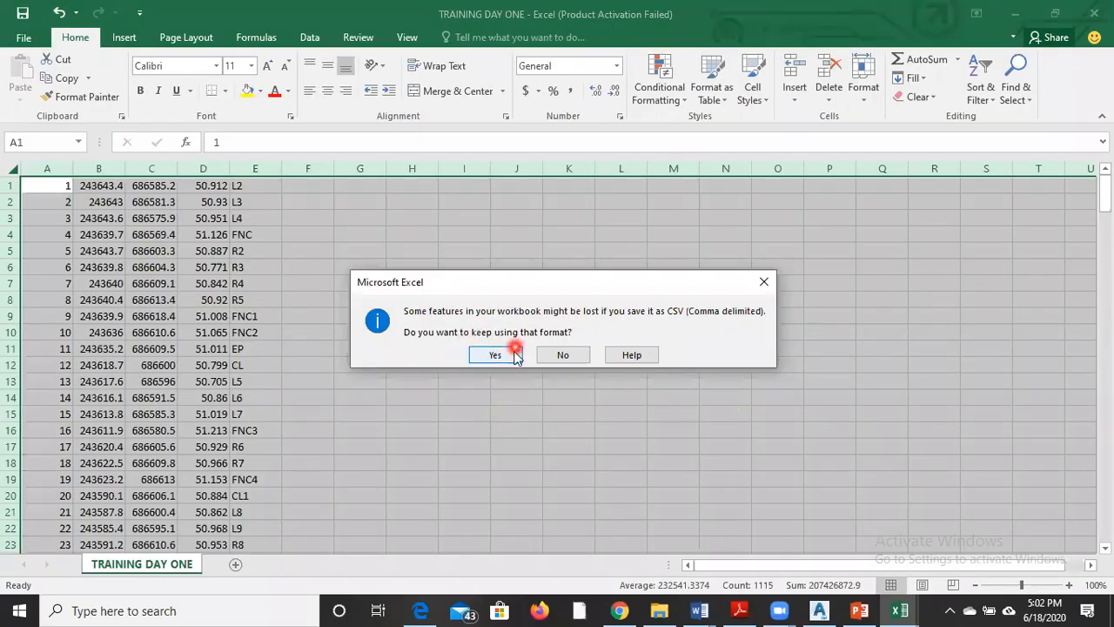
{"action": "left_click", "coordinate": [513, 352]}
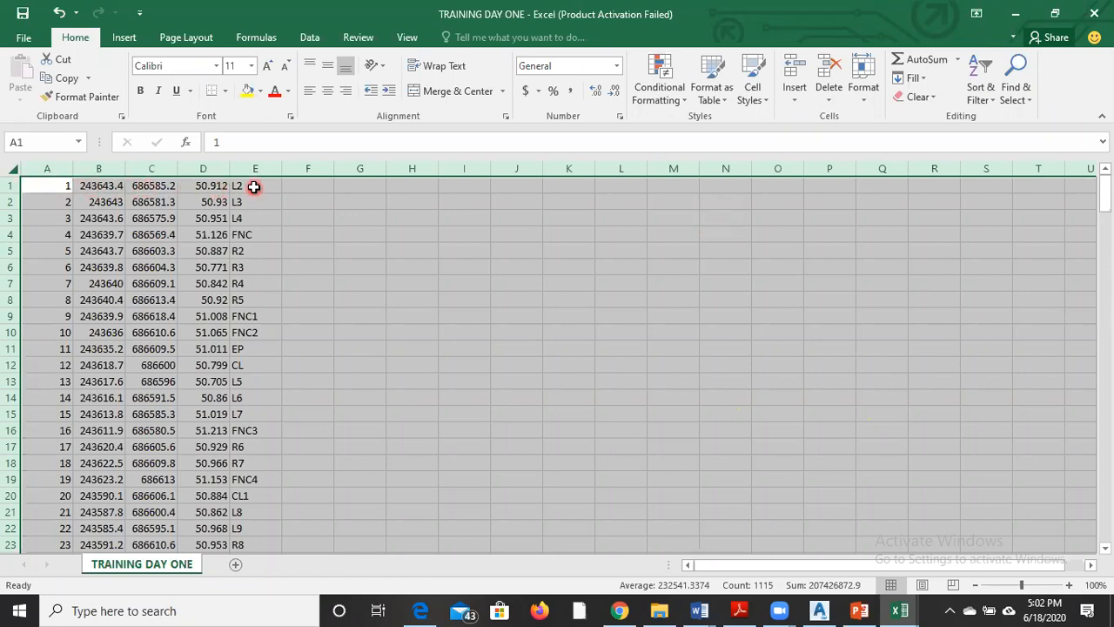
Step: Copy the full survey data range from A1 to E223 in TRAINING DAY ONE
{"action": "double_click", "coordinate": [65, 185]}
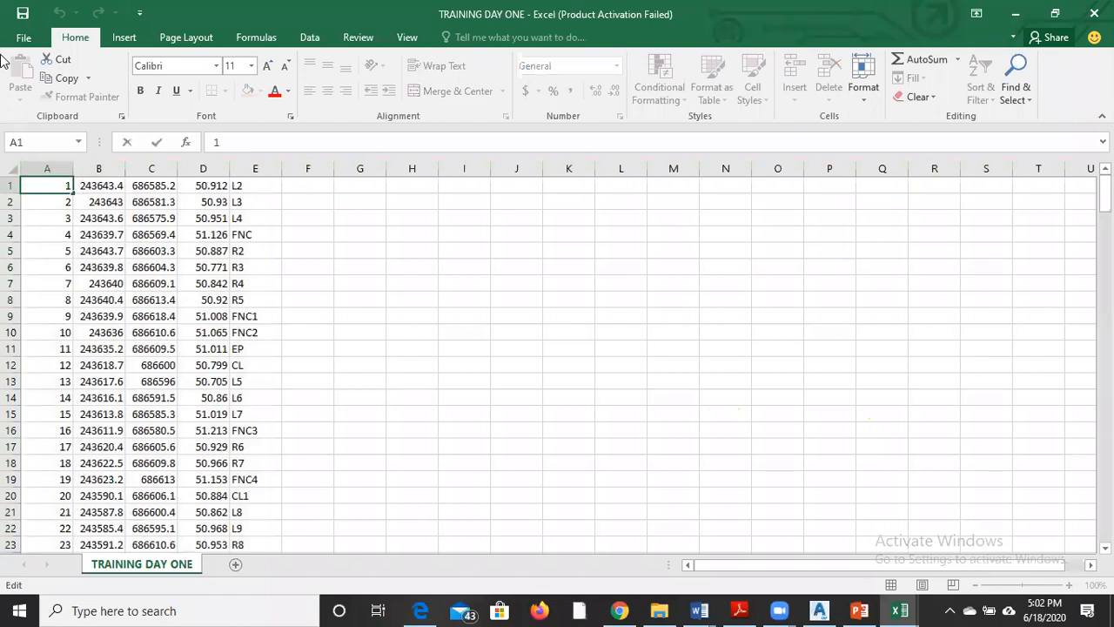
{"action": "left_click", "coordinate": [24, 37]}
{"action": "left_click", "coordinate": [33, 36]}
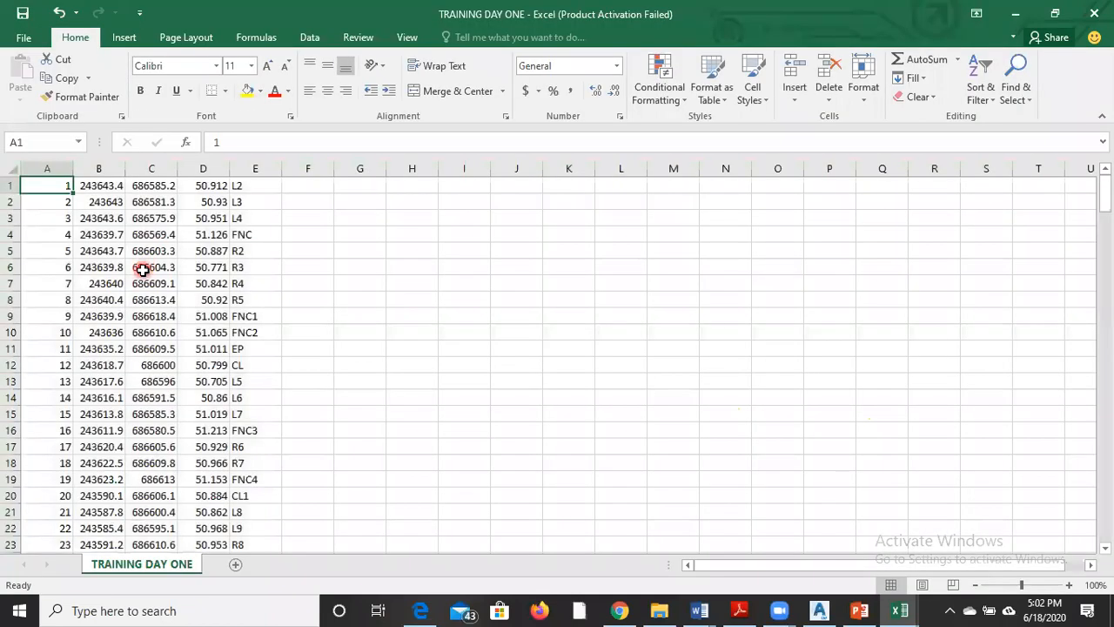
{"action": "key", "text": "ctrl+shift+End"}
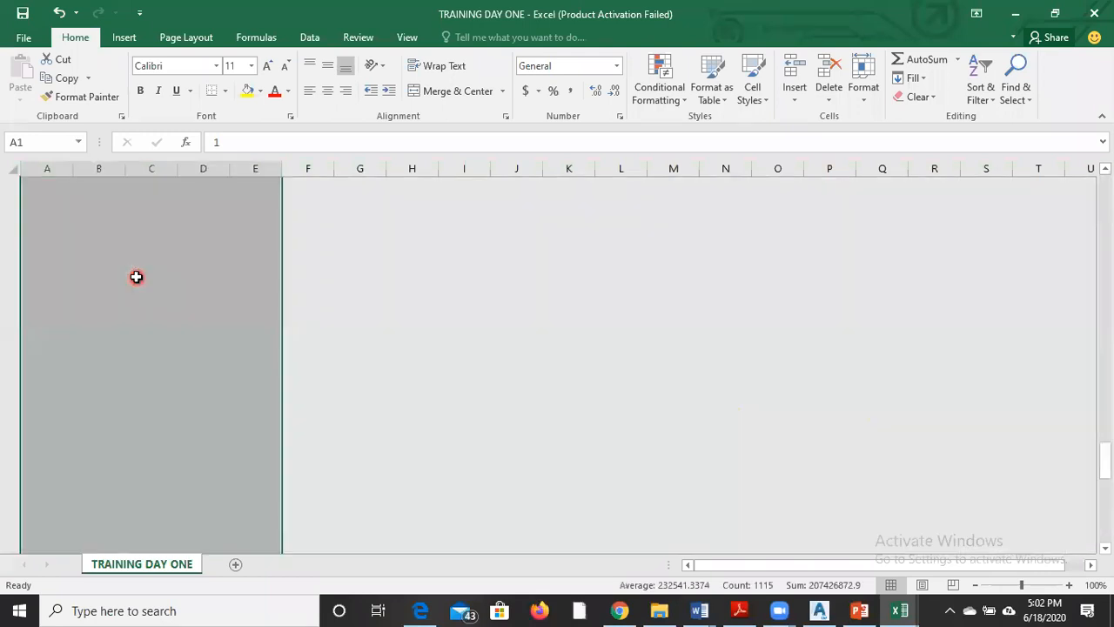
{"action": "key", "text": "ctrl+c"}
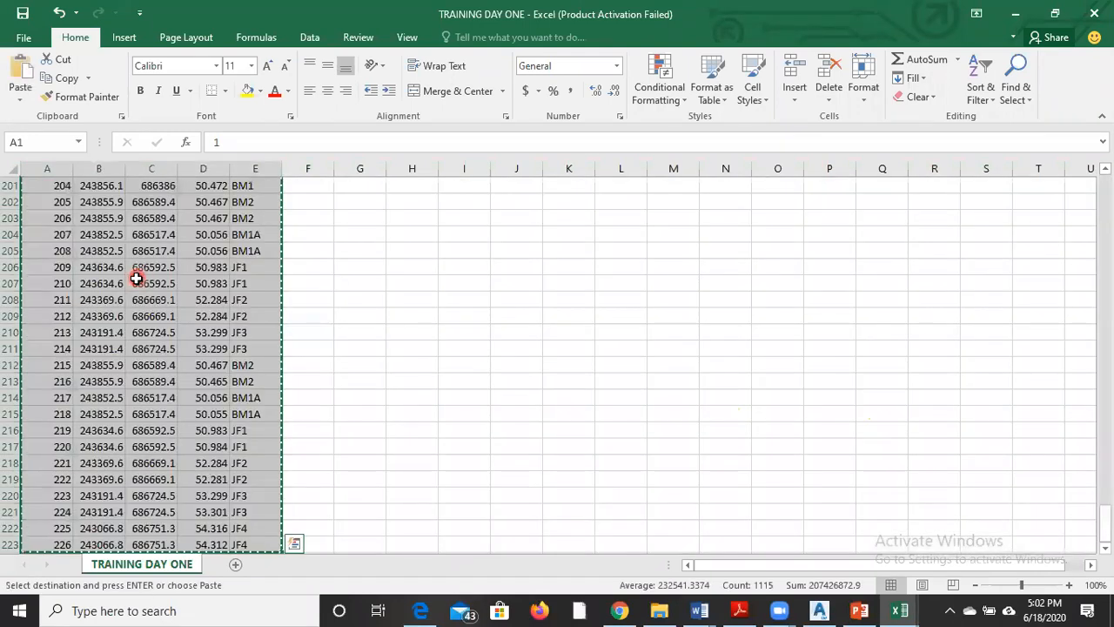
{"action": "key", "text": "ctrl+q"}
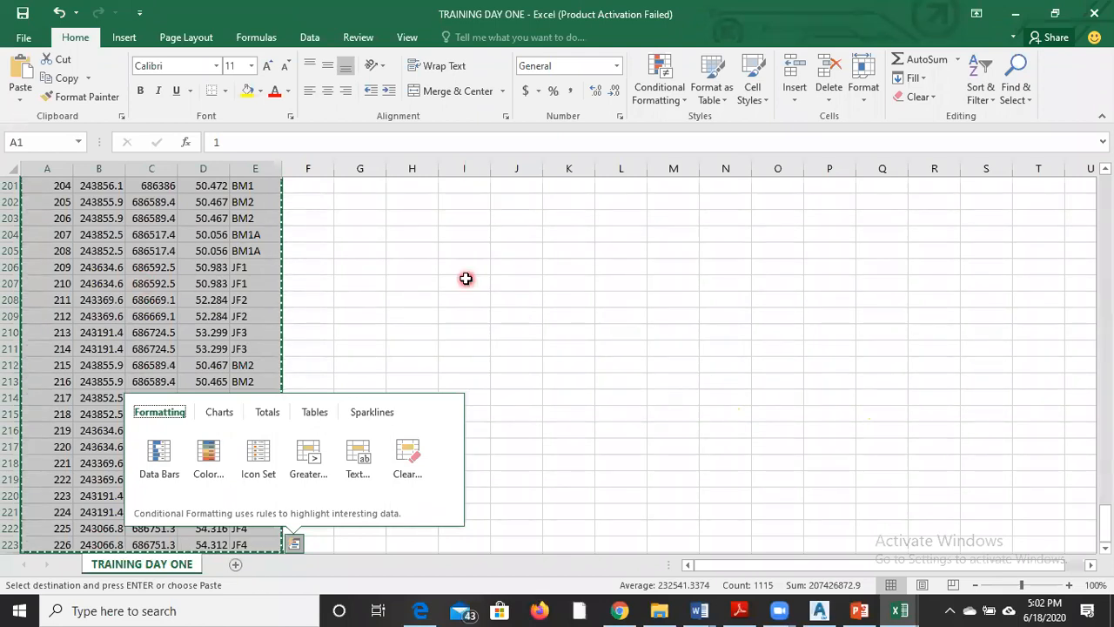
{"action": "left_click", "coordinate": [695, 313]}
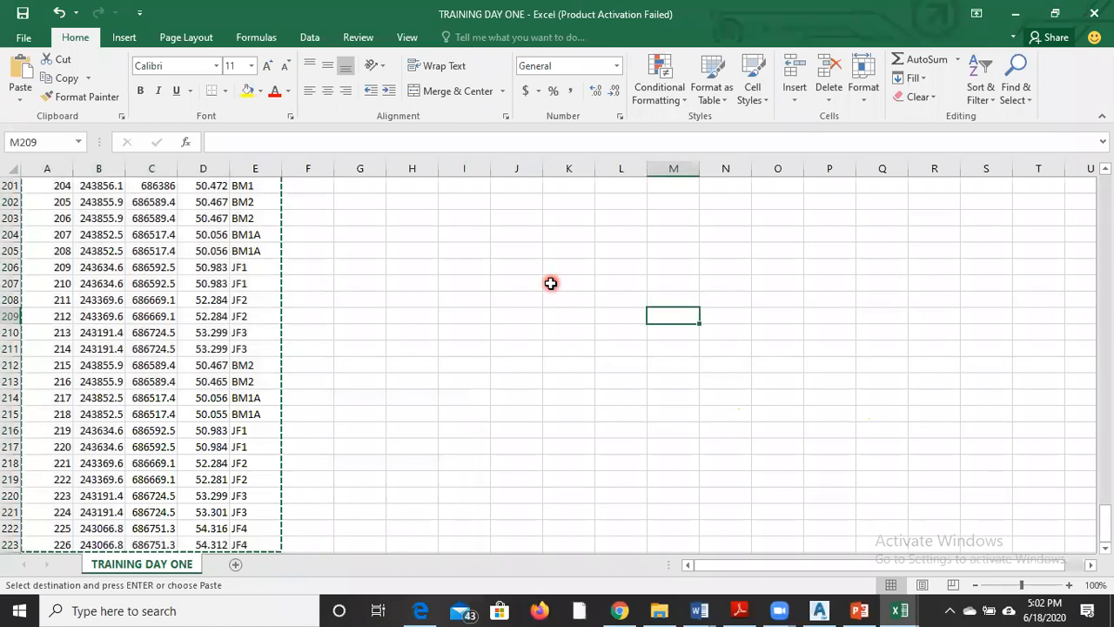
Step: Create a new blank workbook and enter the column headings P, E, N, Z and D in cells A1 to E1
{"action": "key", "text": "ctrl+n"}
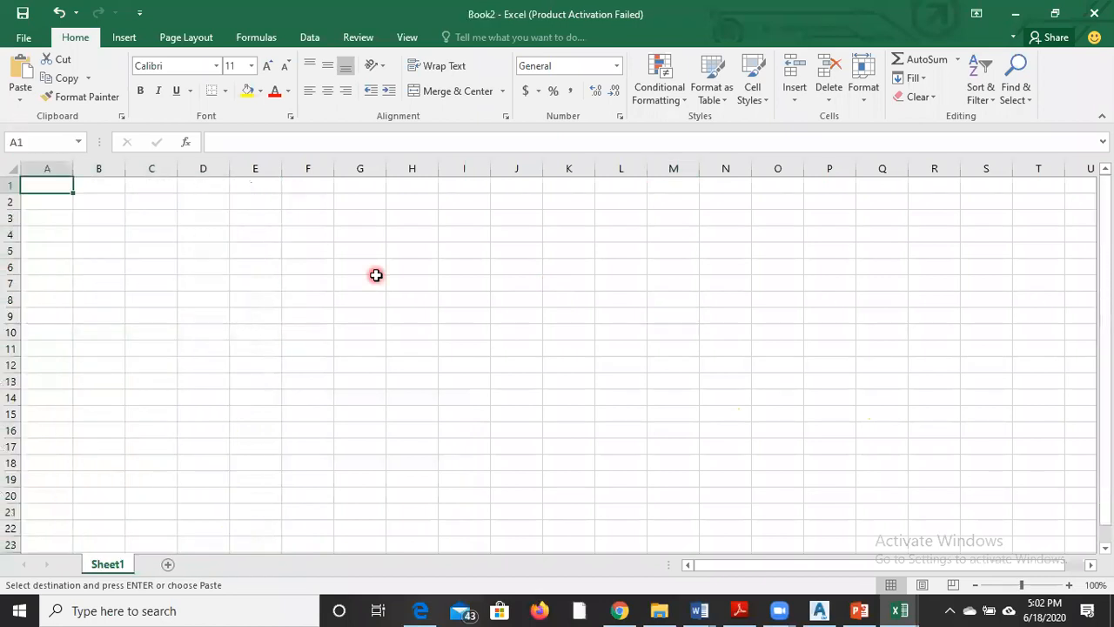
{"action": "double_click", "coordinate": [57, 186]}
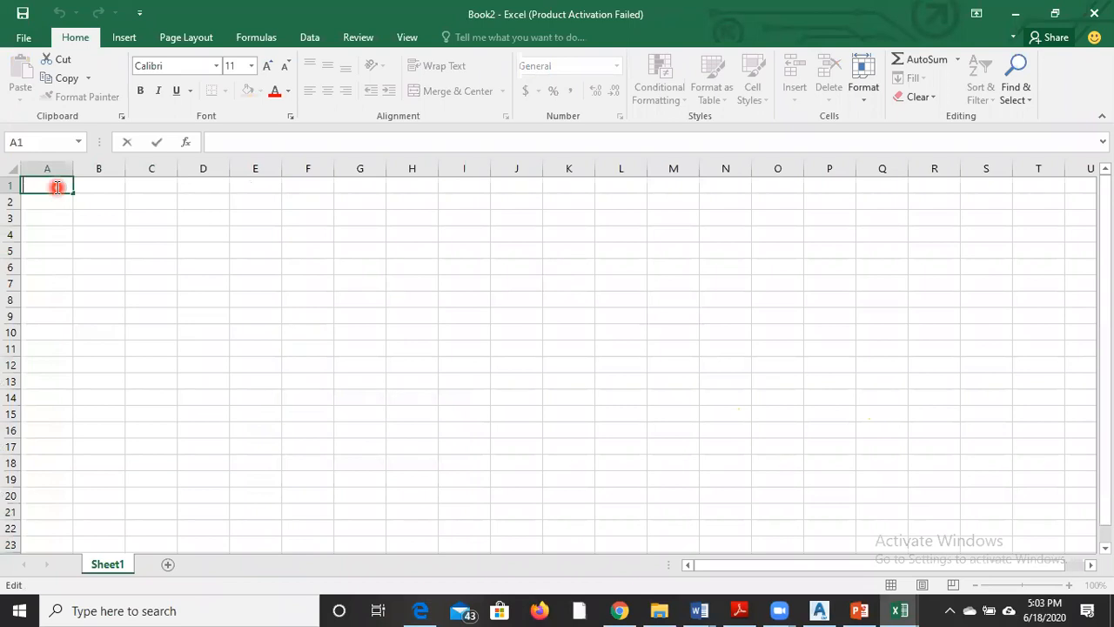
{"action": "type", "text": "P"}
{"action": "left_click", "coordinate": [107, 185]}
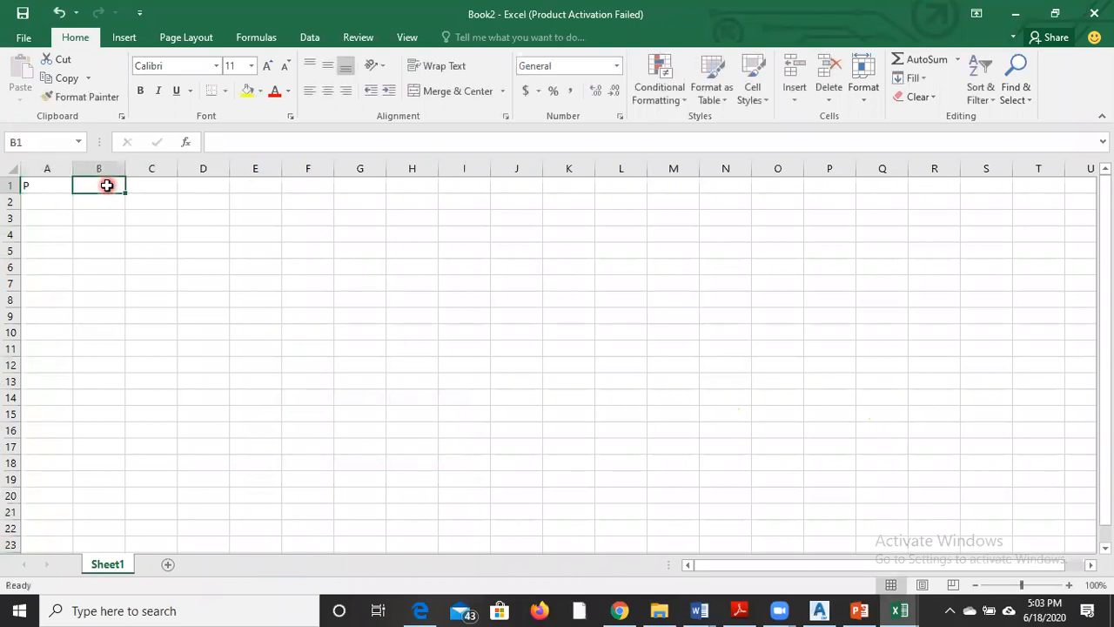
{"action": "type", "text": "E"}
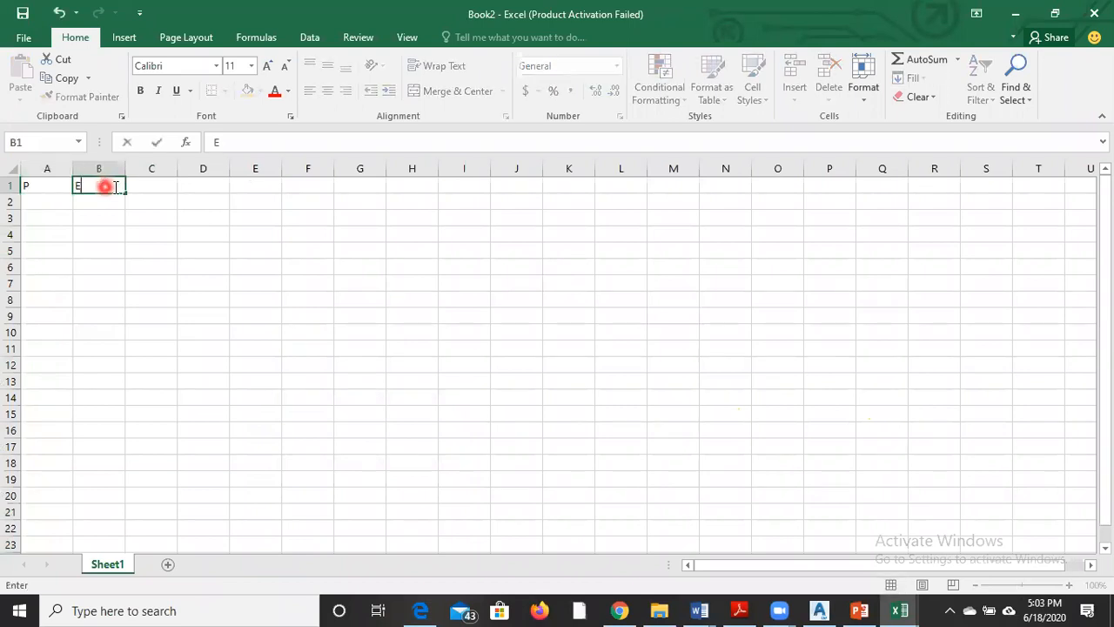
{"action": "left_click", "coordinate": [161, 184]}
{"action": "type", "text": "N"}
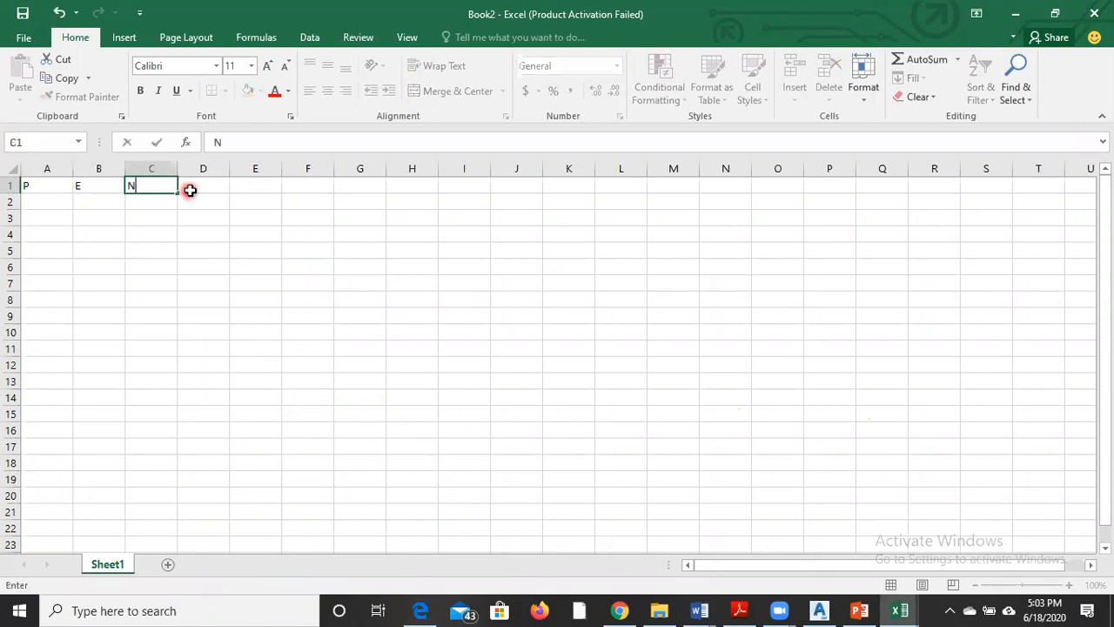
{"action": "left_click", "coordinate": [211, 188]}
{"action": "type", "text": "Z"}
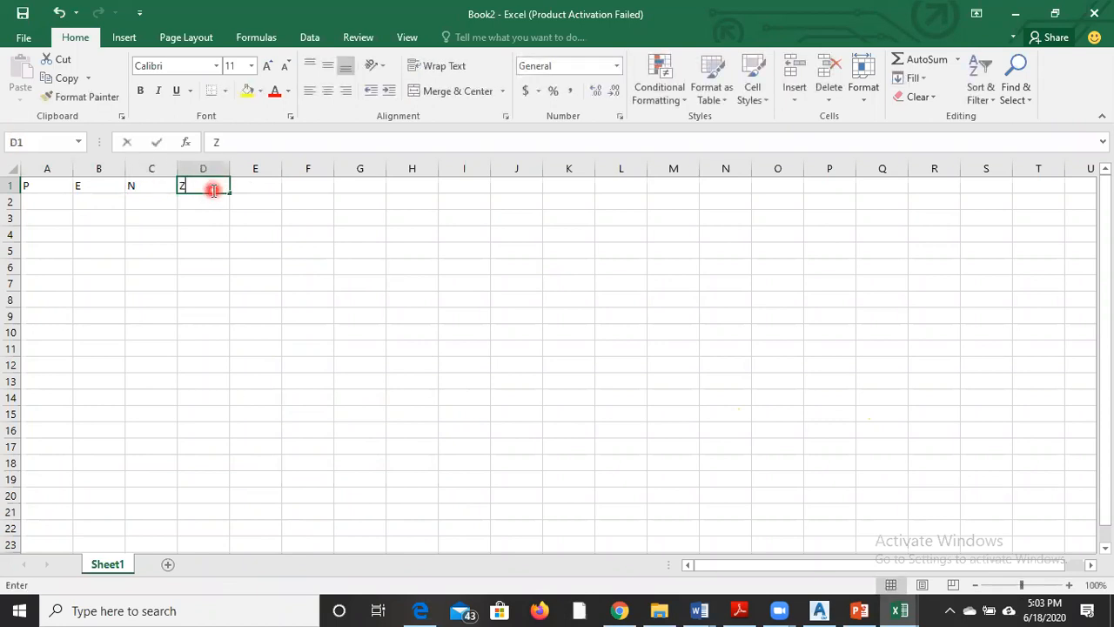
{"action": "left_click", "coordinate": [266, 185]}
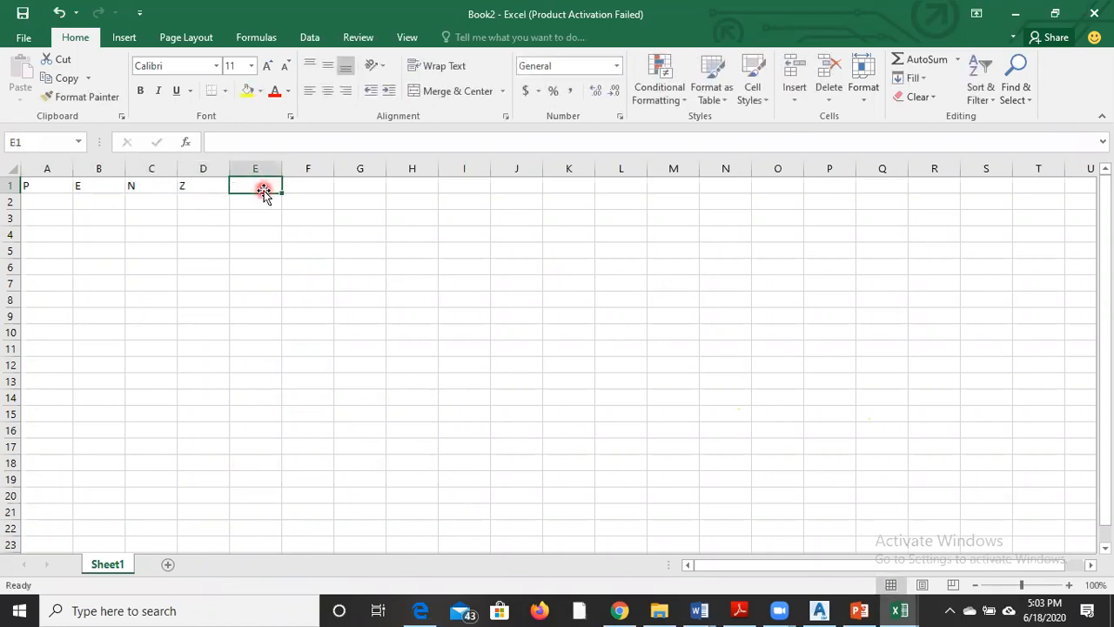
{"action": "type", "text": "D"}
{"action": "left_click", "coordinate": [52, 202]}
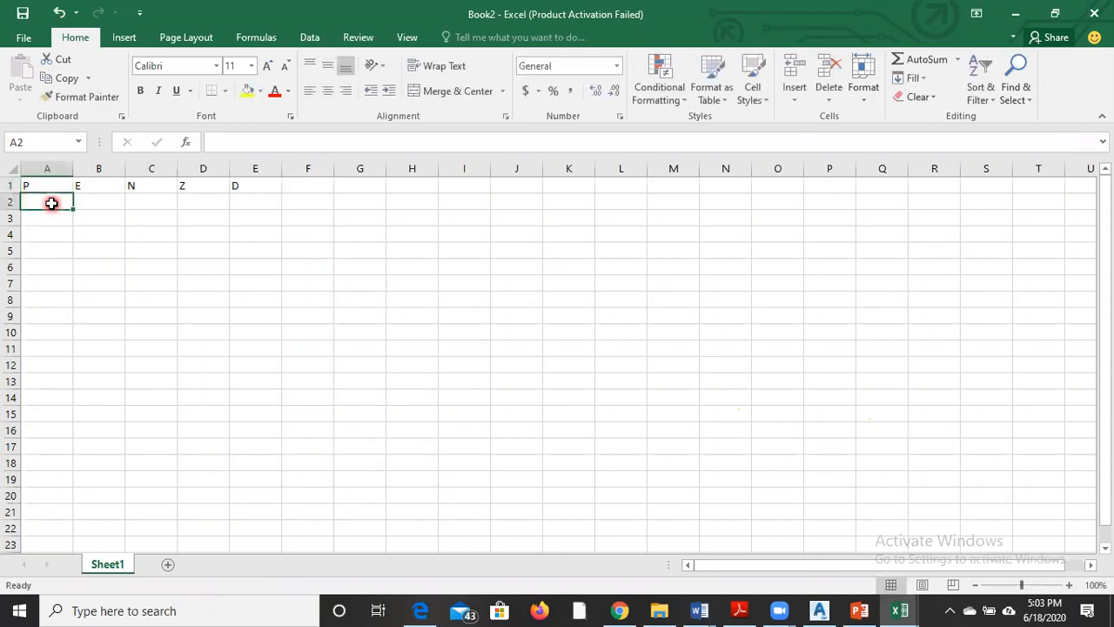
Step: Try to copy the entire TRAINING DAY ONE sheet into the new workbook starting at cell A2
{"action": "double_click", "coordinate": [49, 204]}
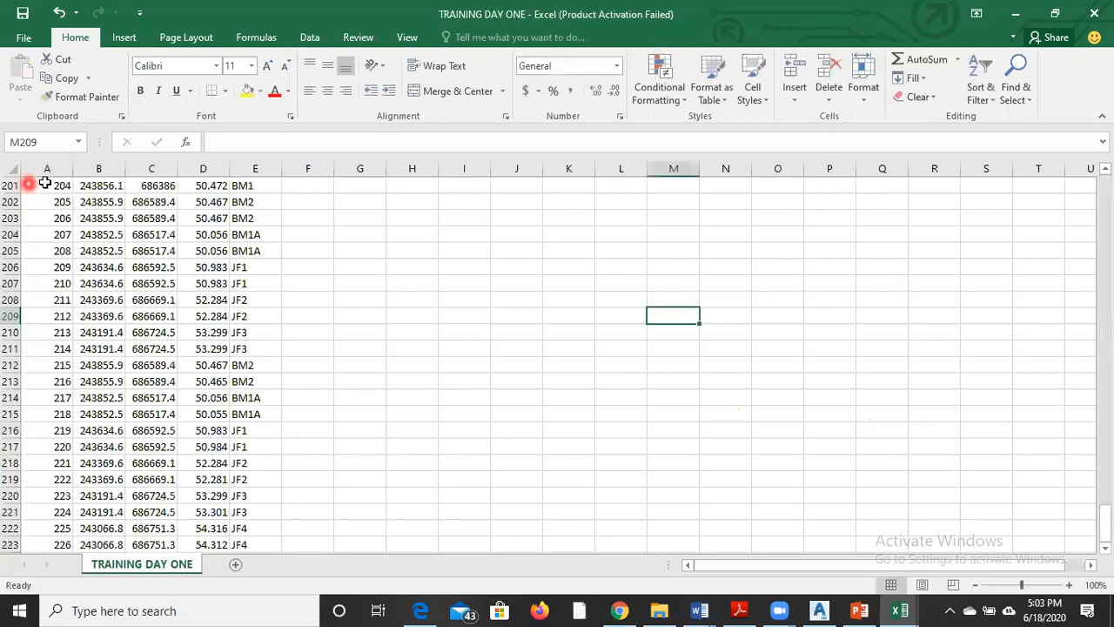
{"action": "scroll", "coordinate": [189, 247], "scroll_direction": "up", "scroll_amount": 5}
{"action": "scroll", "coordinate": [189, 247], "scroll_direction": "up", "scroll_amount": 11}
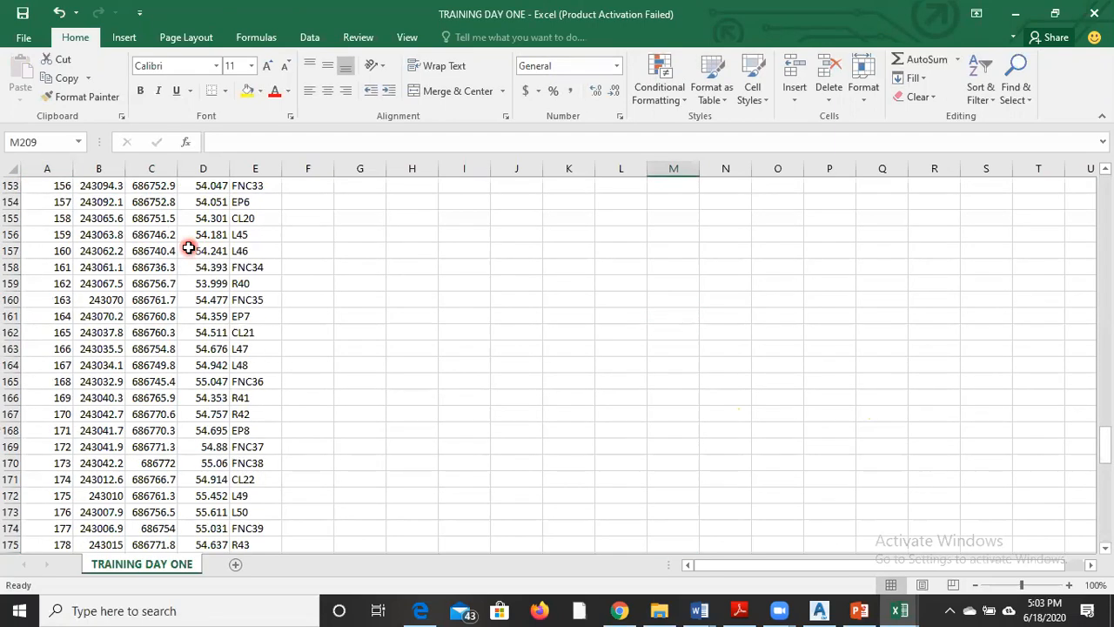
{"action": "key", "text": "ctrl+a"}
{"action": "key", "text": "ctrl+c"}
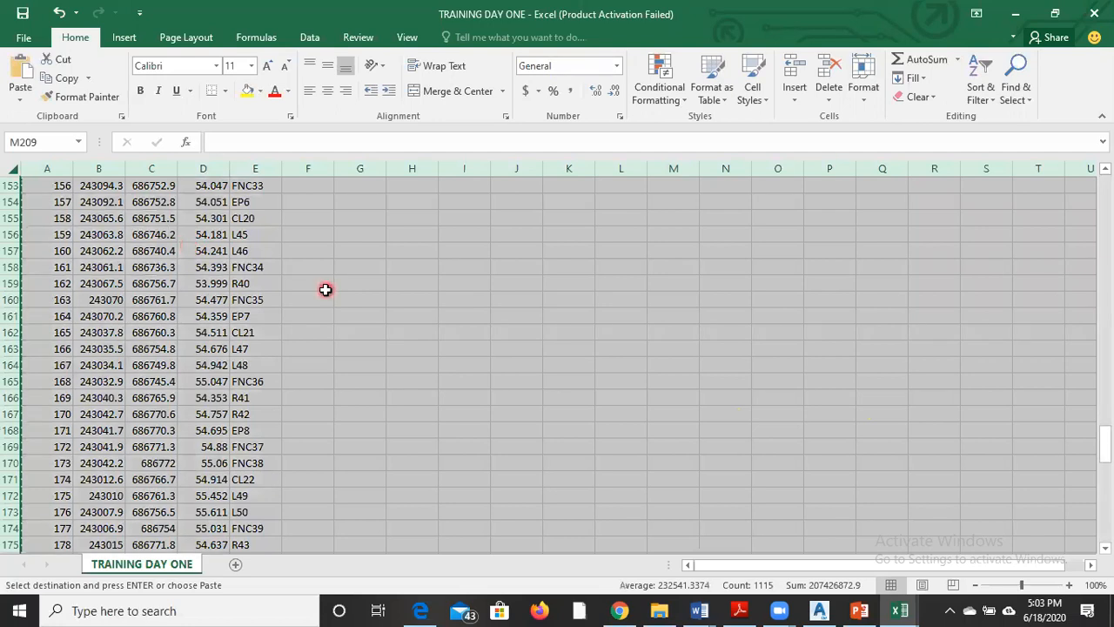
{"action": "left_click", "coordinate": [985, 561]}
{"action": "key", "text": "ctrl+v"}
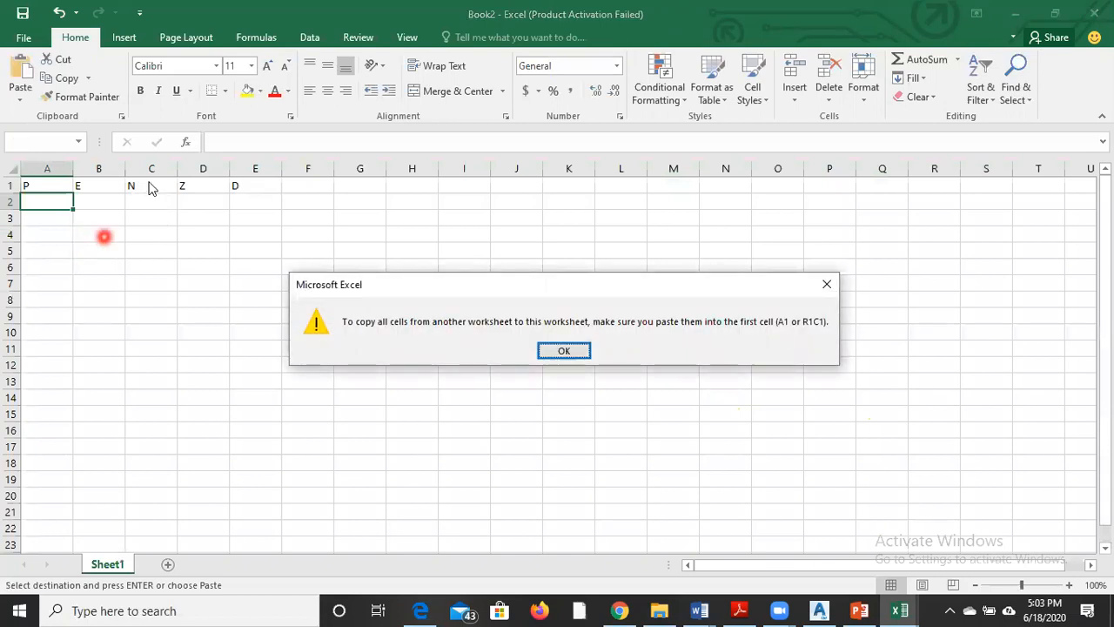
{"action": "left_click", "coordinate": [821, 290]}
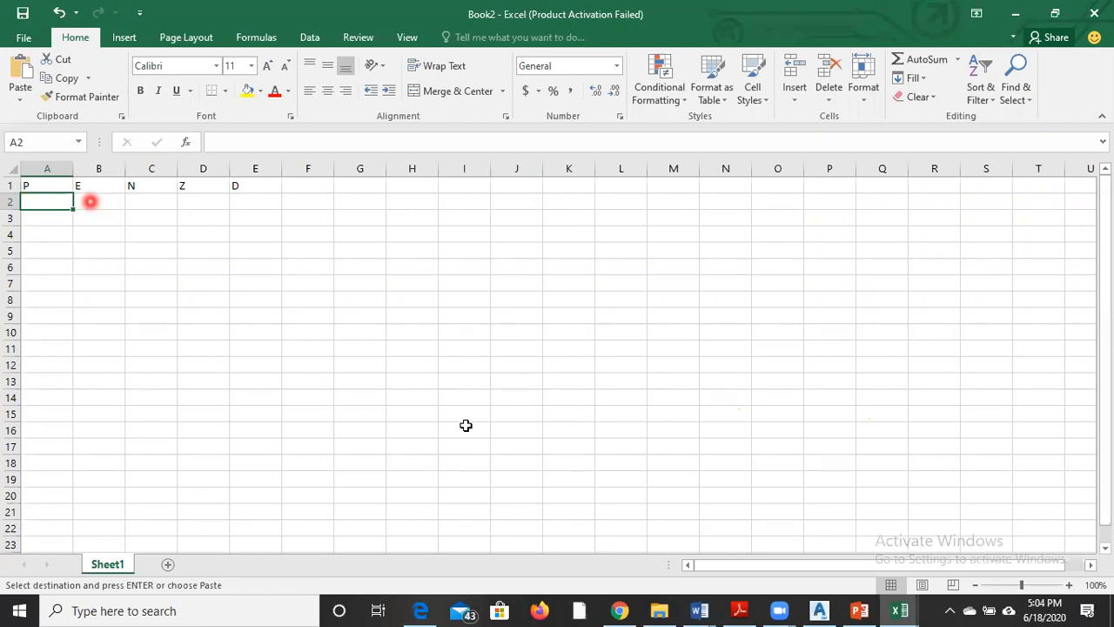
Step: Switch to AutoCAD Civil 3D, view the Import Points command among Drawing1's point creation tools, and close the tools
{"action": "left_click", "coordinate": [819, 609]}
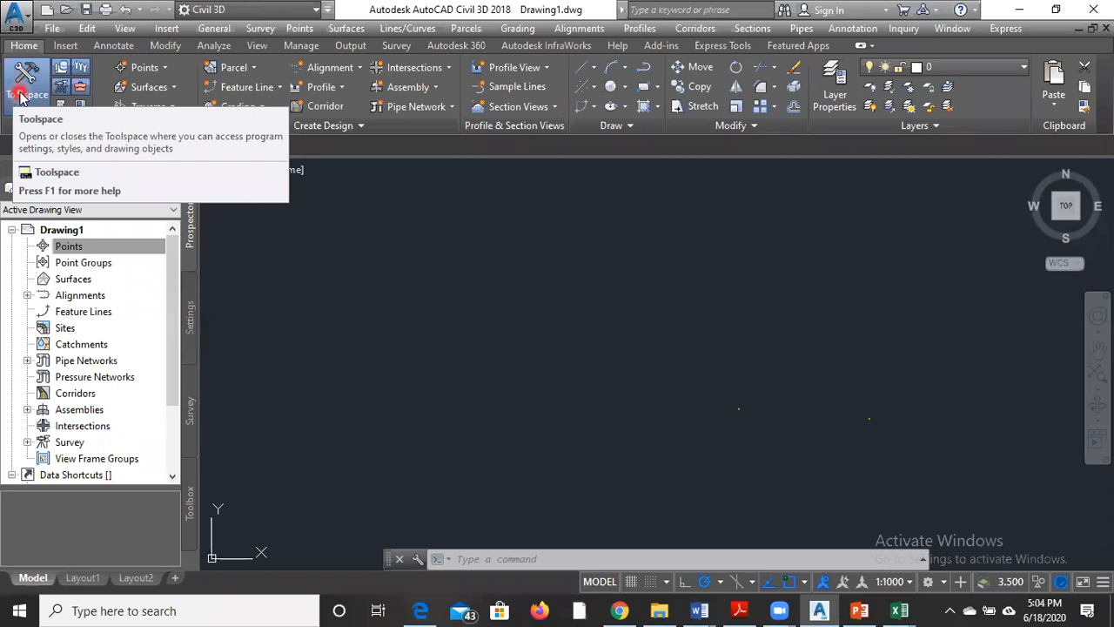
{"action": "left_click", "coordinate": [87, 246]}
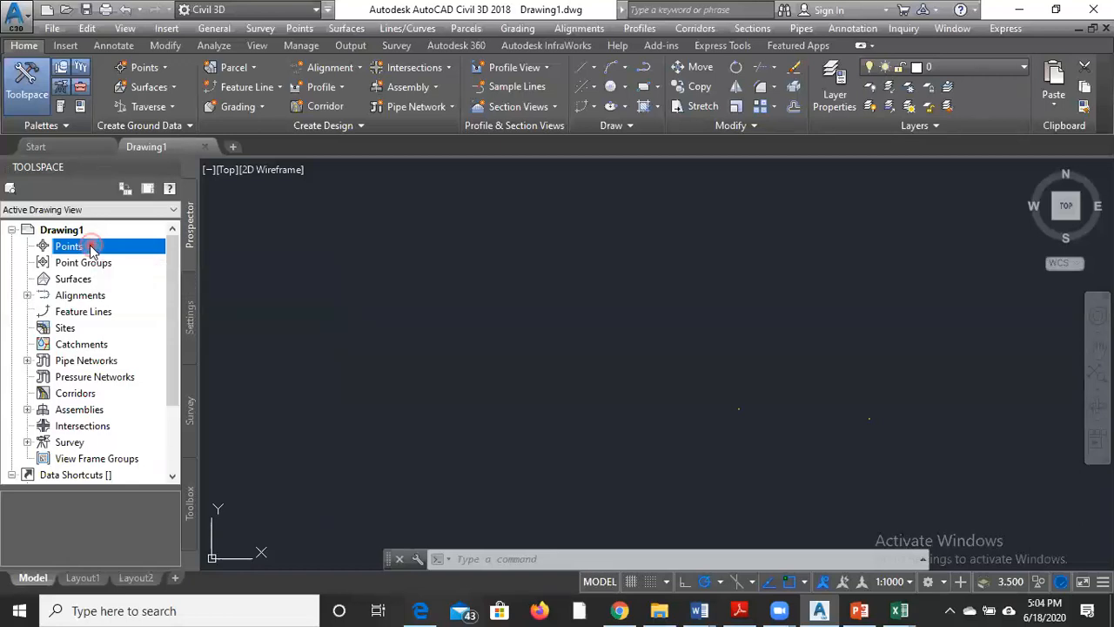
{"action": "right_click", "coordinate": [94, 248]}
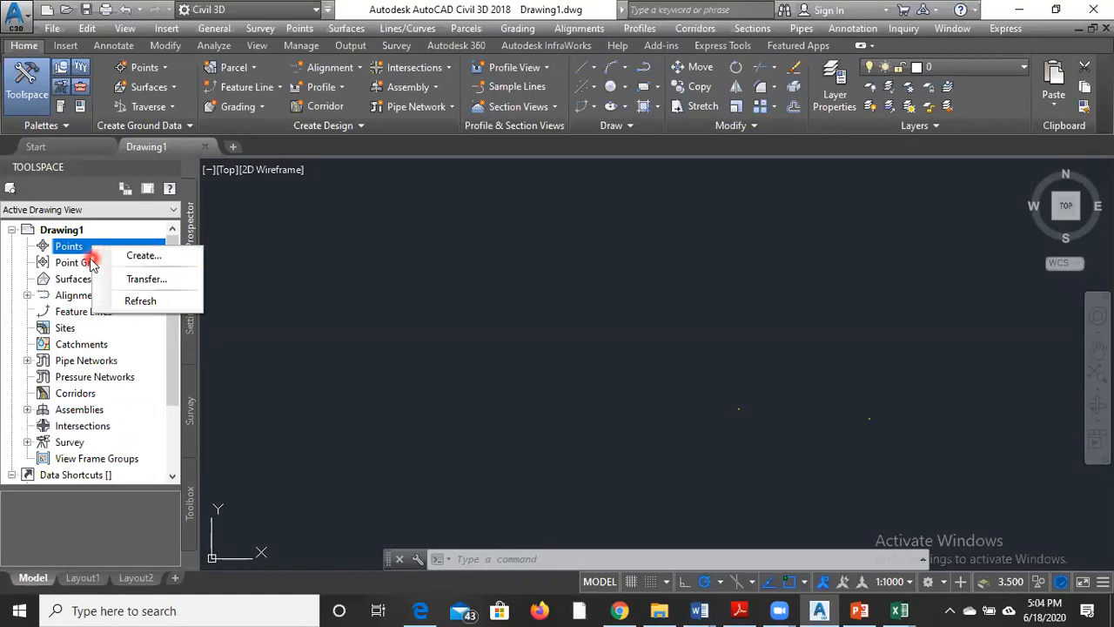
{"action": "left_click", "coordinate": [135, 257]}
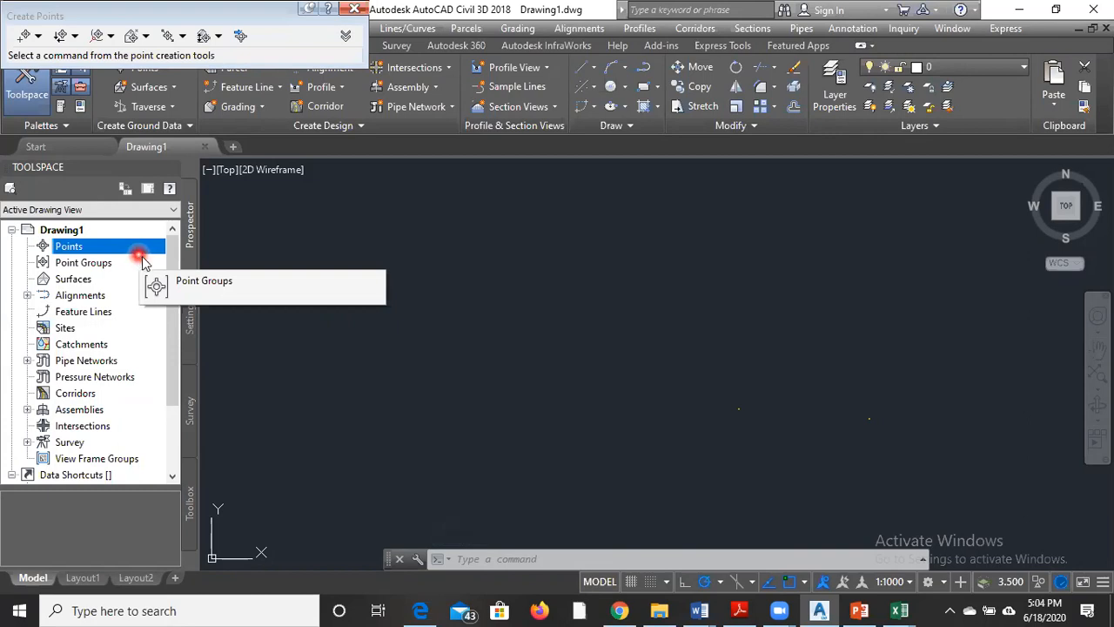
{"action": "left_click", "coordinate": [241, 37]}
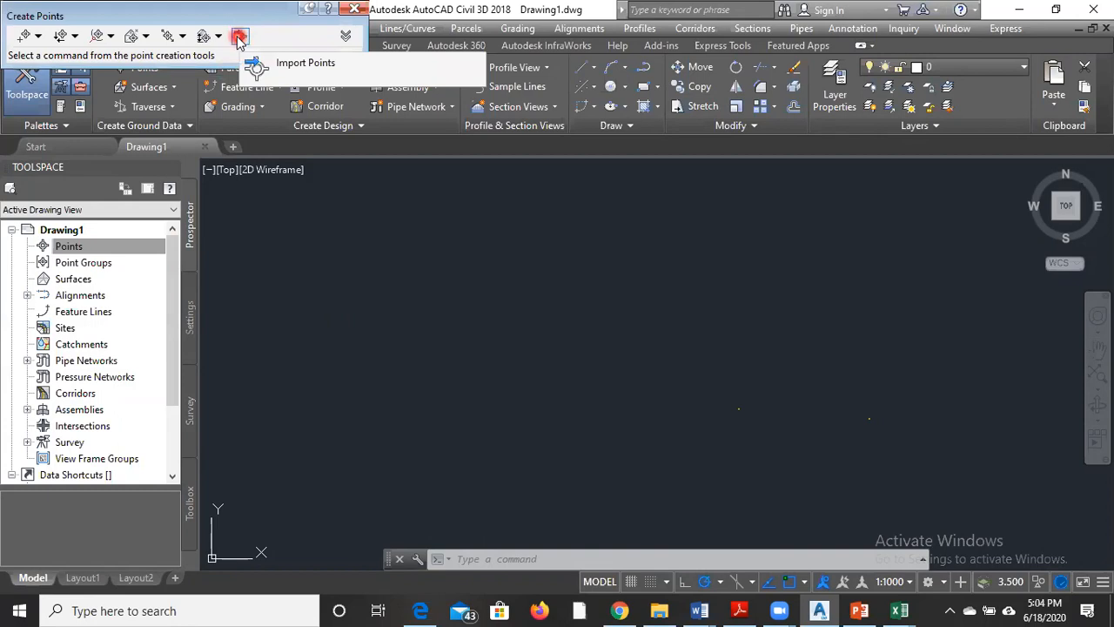
{"action": "left_click", "coordinate": [231, 37]}
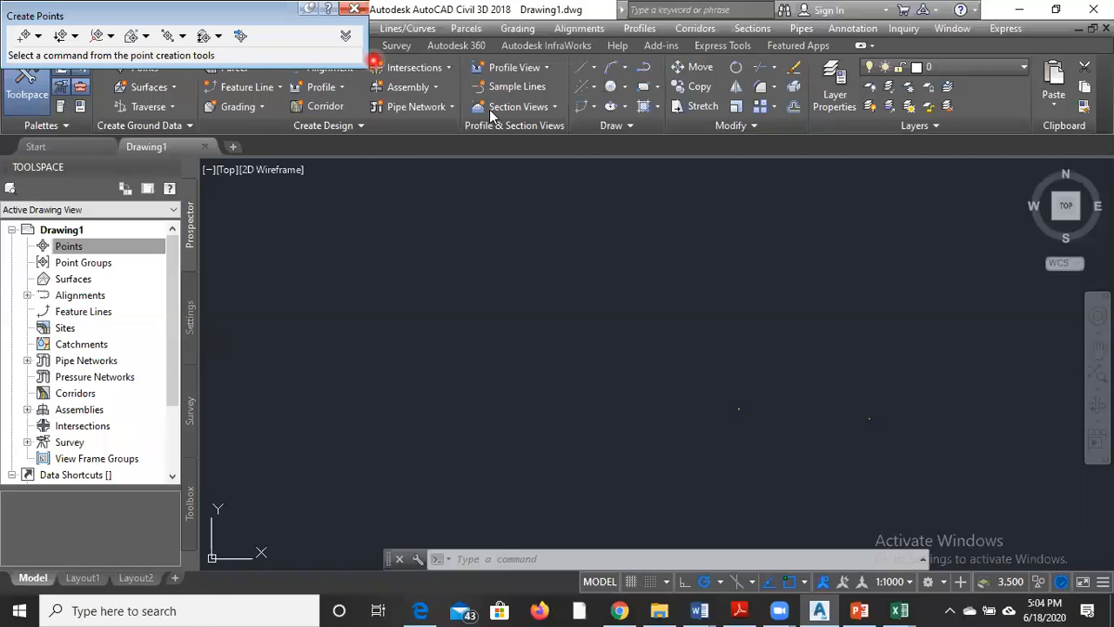
{"action": "left_click", "coordinate": [353, 9]}
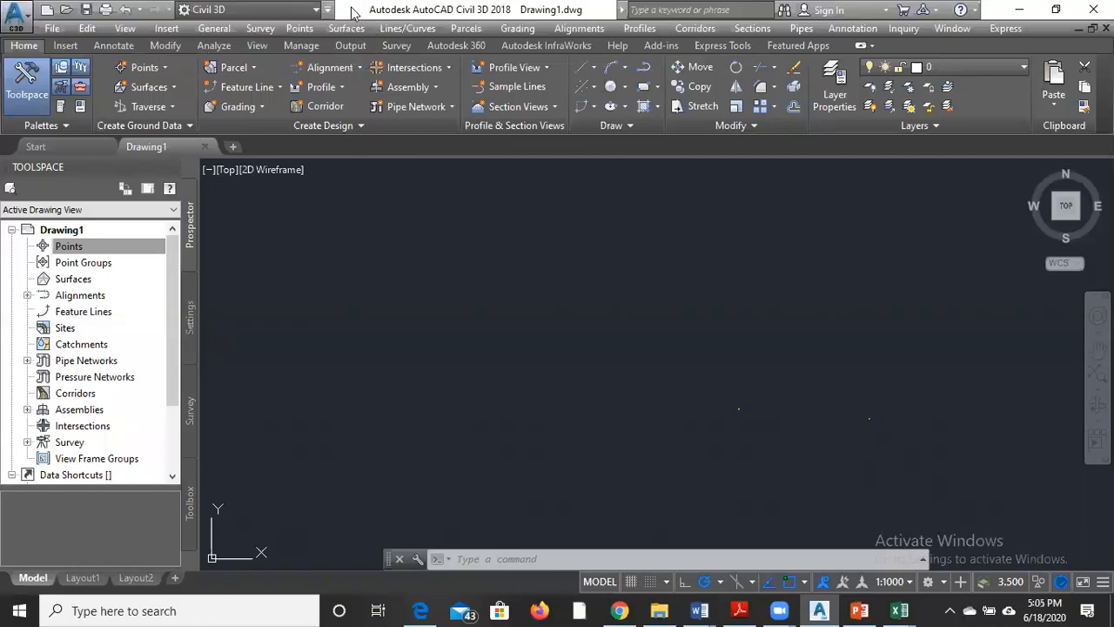
Step: Look through the Toolspace's Toolbox, Survey and Settings views and return to the Prospector view
{"action": "left_click", "coordinate": [73, 394]}
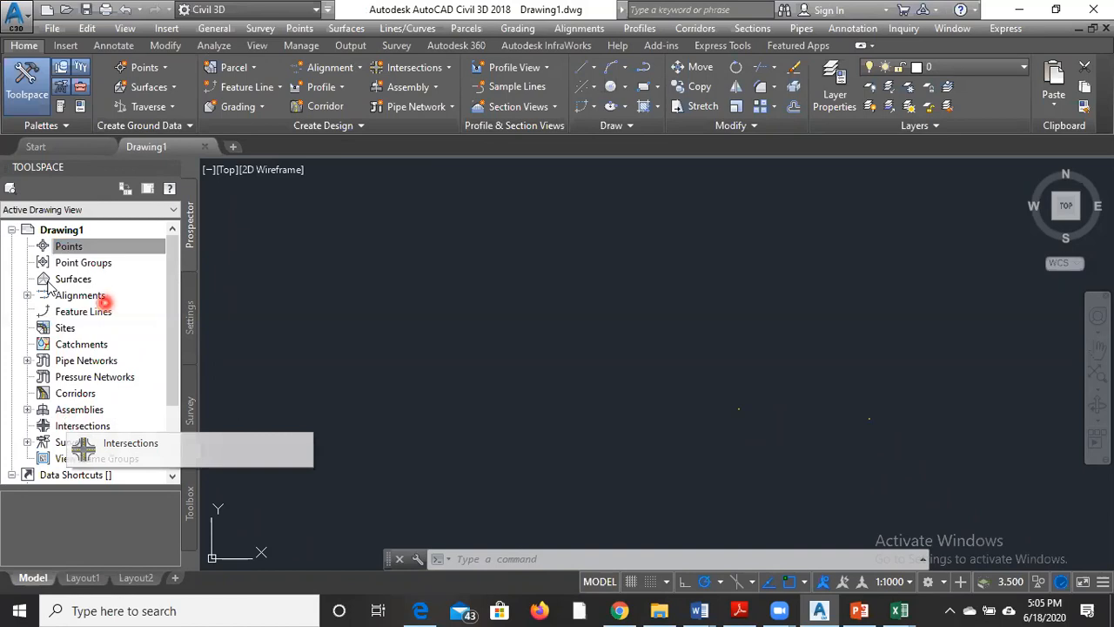
{"action": "left_click", "coordinate": [28, 91]}
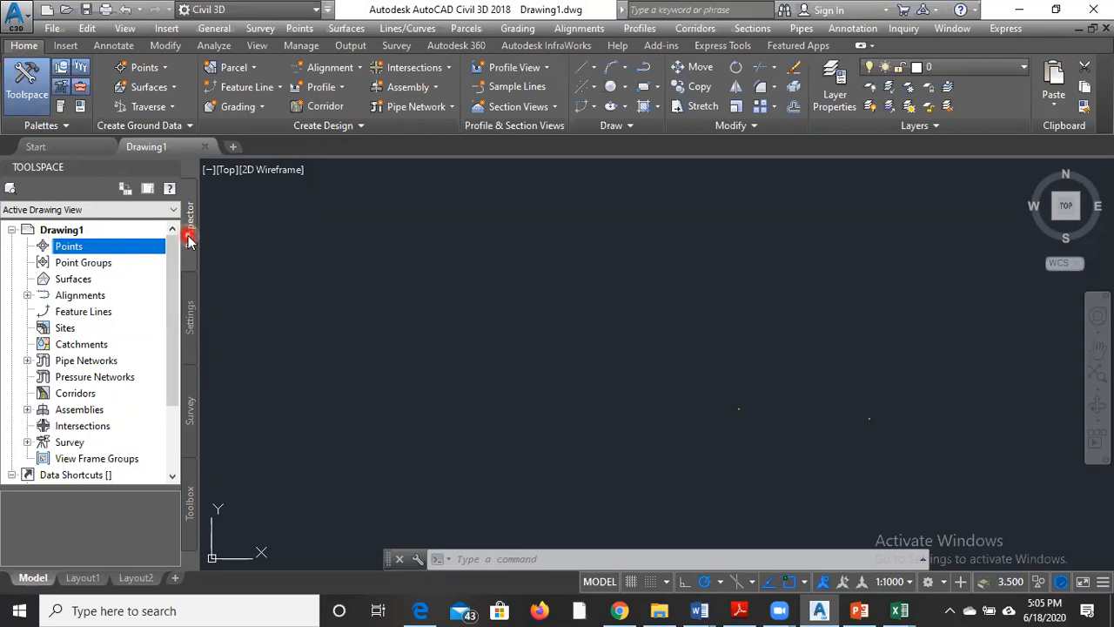
{"action": "left_click", "coordinate": [192, 495]}
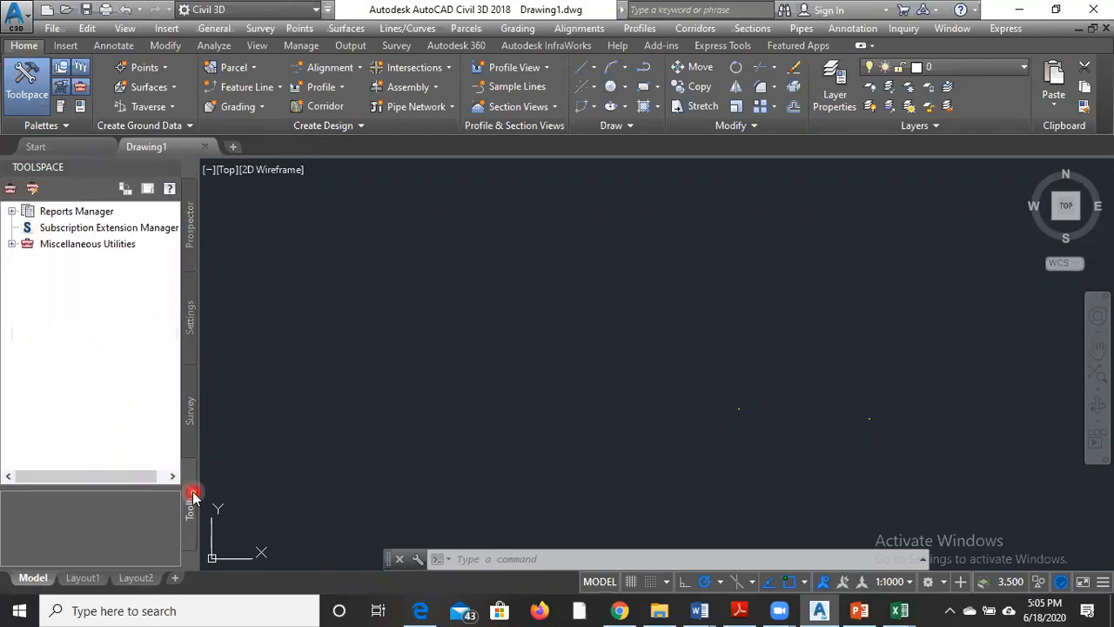
{"action": "left_click", "coordinate": [191, 420]}
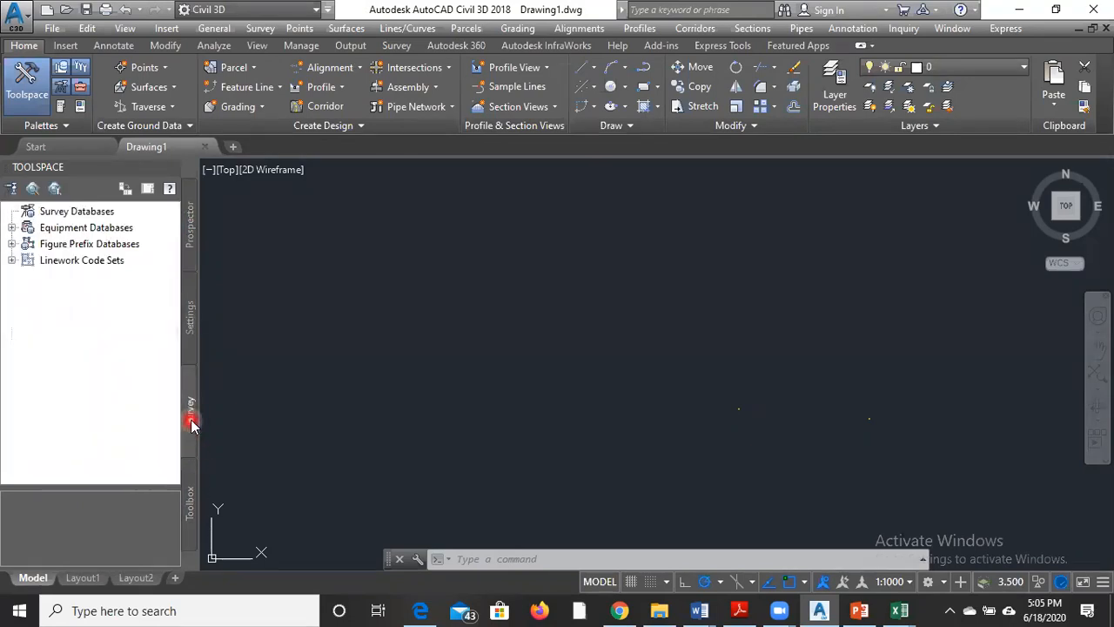
{"action": "left_click", "coordinate": [194, 336]}
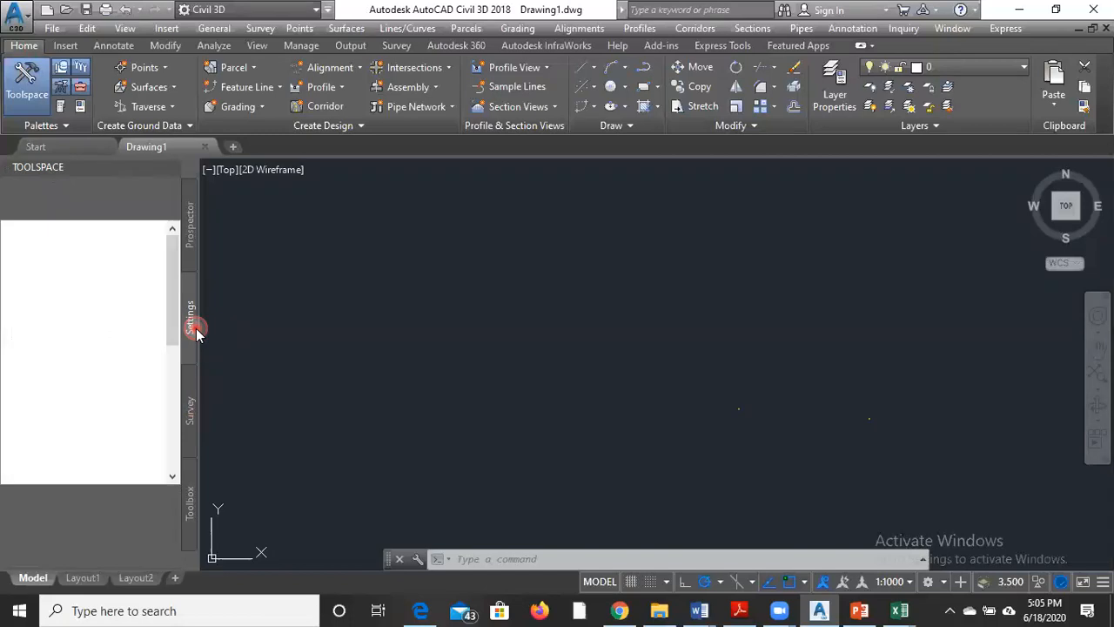
{"action": "left_click", "coordinate": [193, 234]}
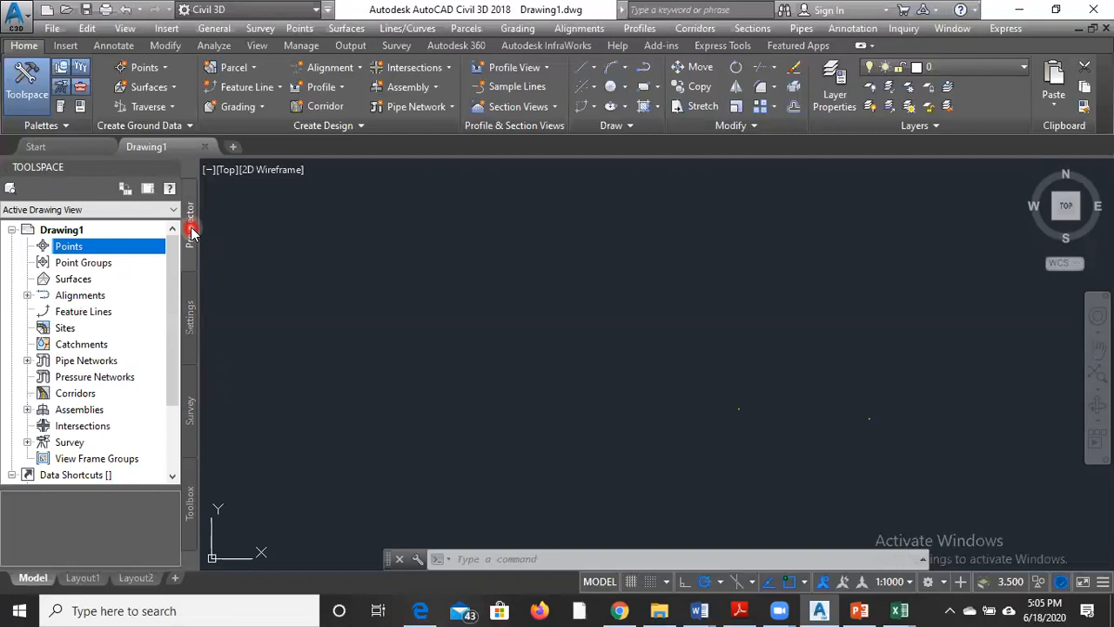
Step: Create a new point group in Drawing1 and name it TRAINING DAY POINT GRP
{"action": "left_click", "coordinate": [104, 267]}
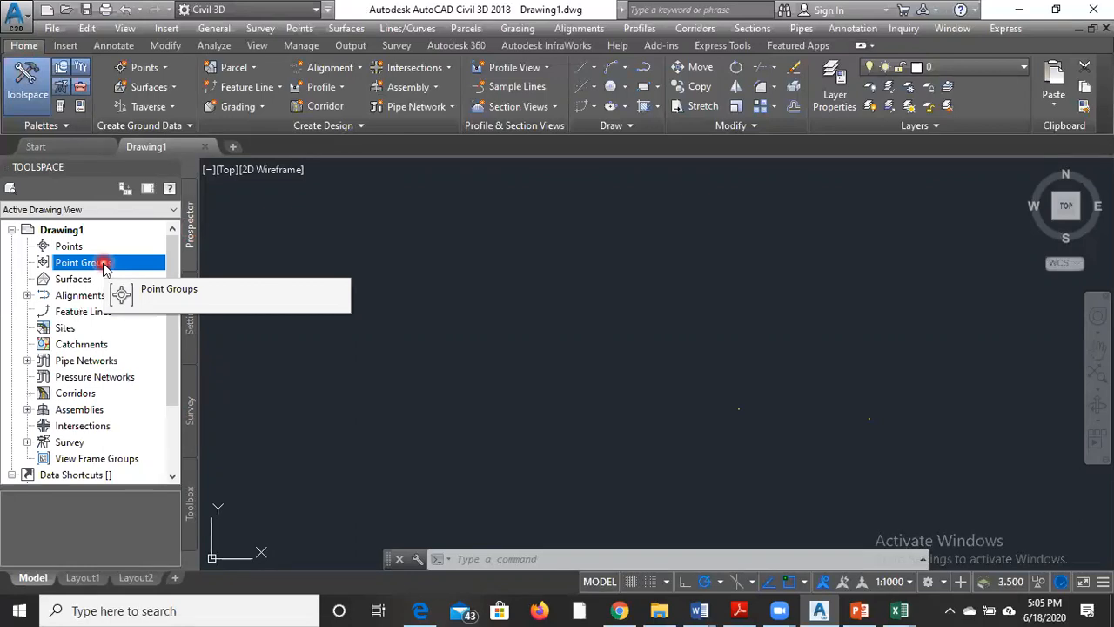
{"action": "right_click", "coordinate": [104, 267]}
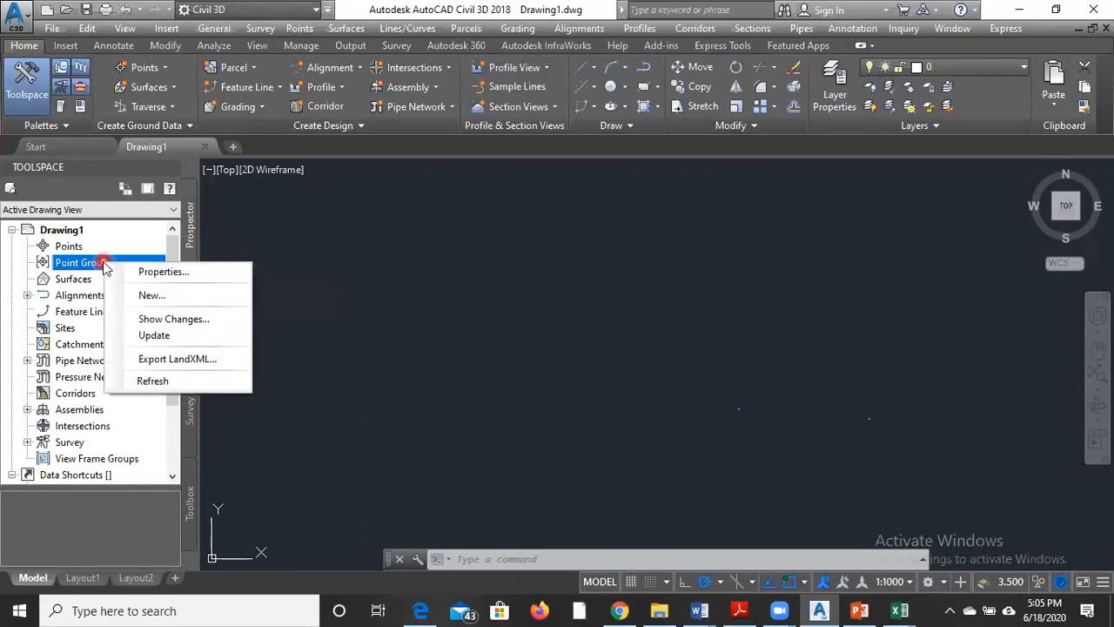
{"action": "left_click", "coordinate": [148, 296]}
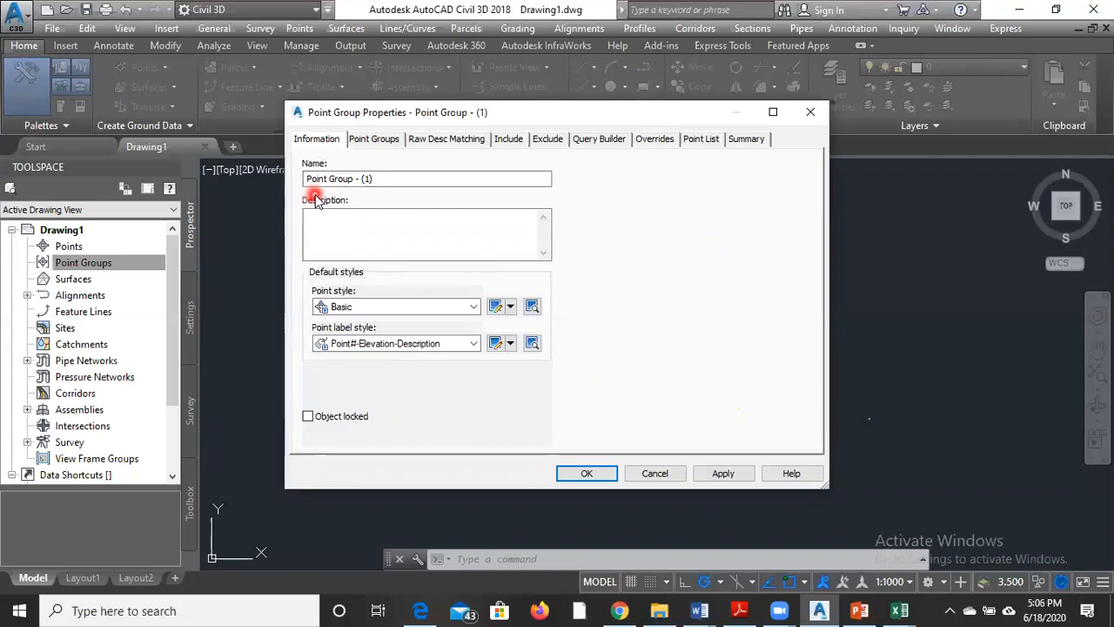
{"action": "left_click", "coordinate": [378, 178]}
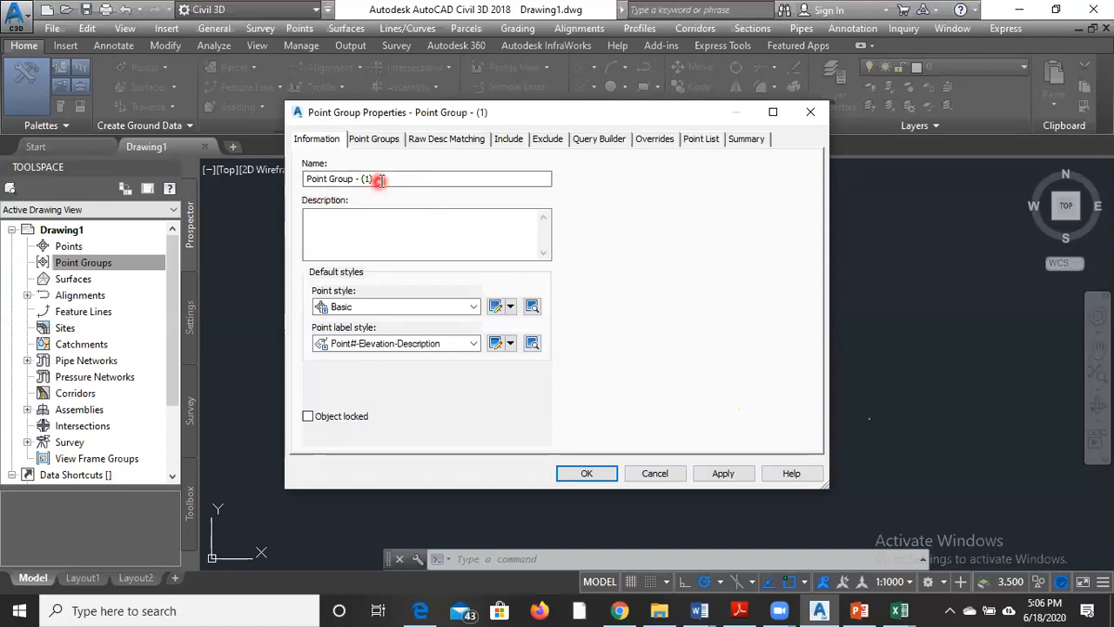
{"action": "left_click_drag", "start_coordinate": [380, 179], "coordinate": [289, 178]}
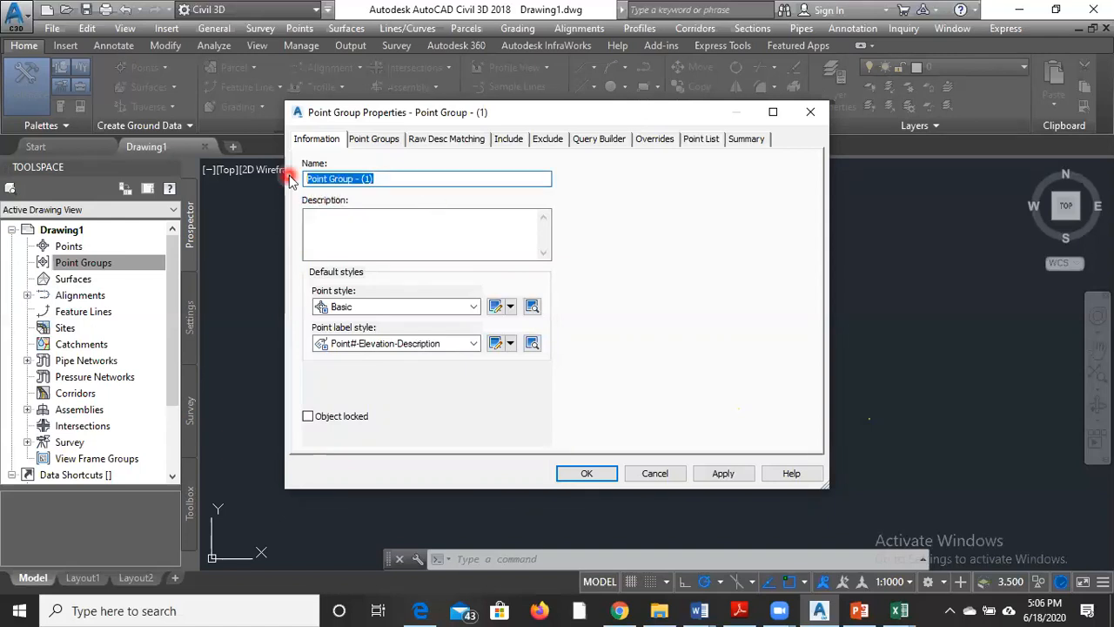
{"action": "type", "text": "TRA"}
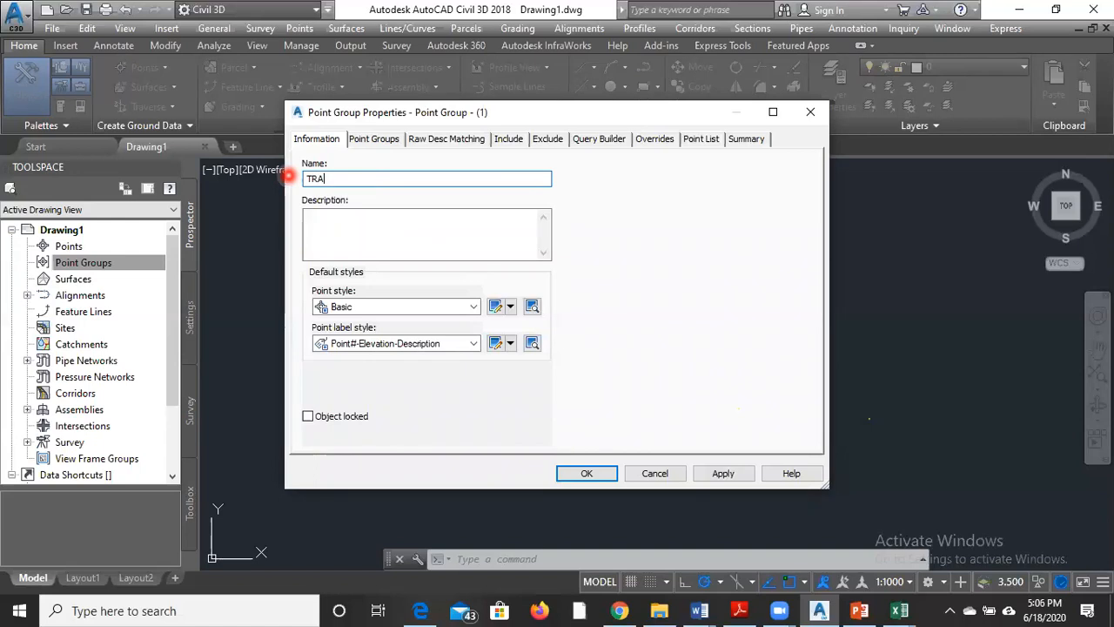
{"action": "type", "text": "INING "}
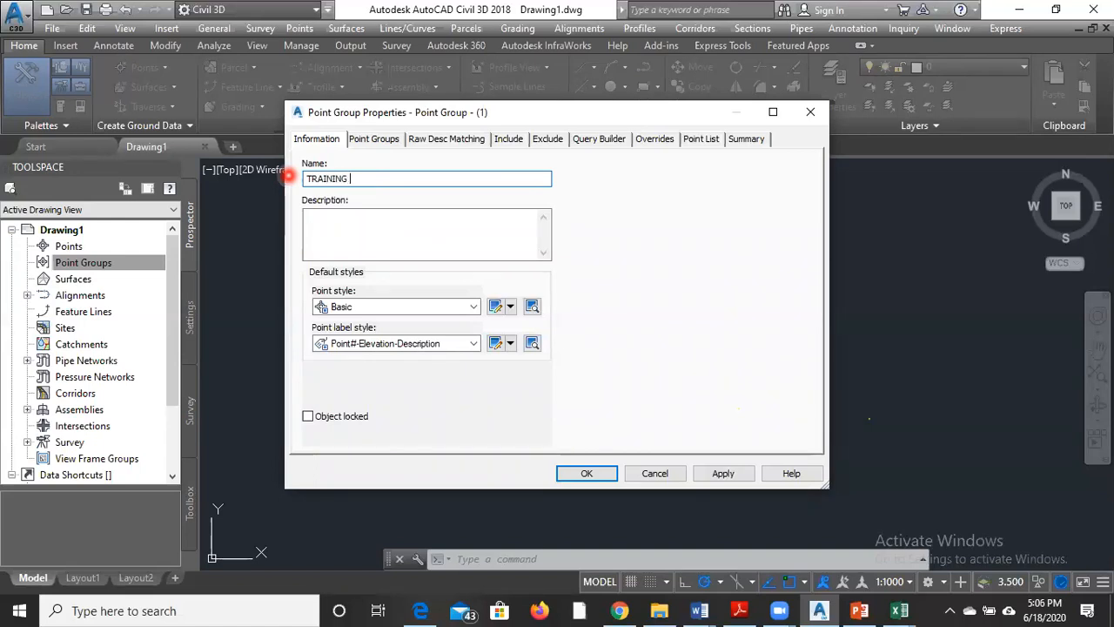
{"action": "type", "text": "DAY POINT GRP"}
{"action": "left_click", "coordinate": [394, 214]}
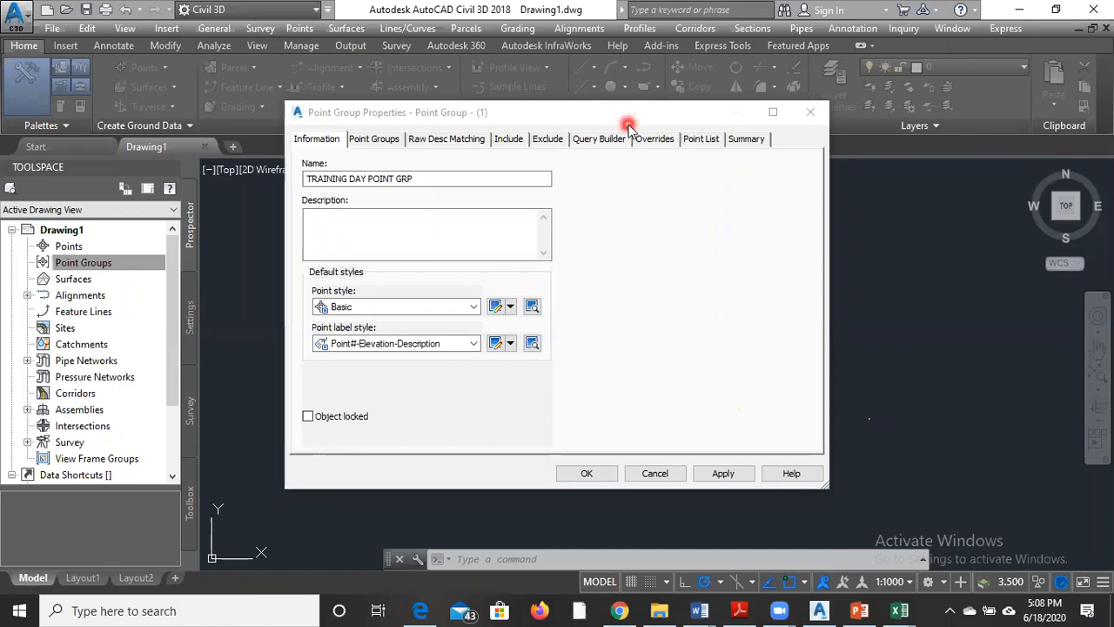
Step: Open the point group's Basic point style for editing and review its information, marker, 3D geometry and summary settings
{"action": "left_click", "coordinate": [364, 312]}
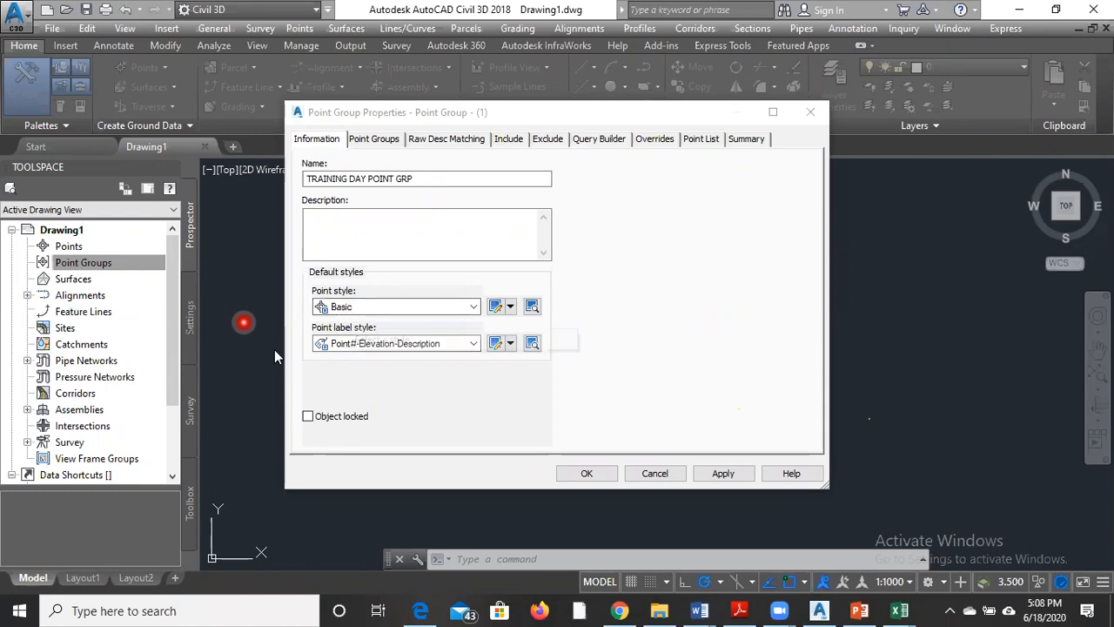
{"action": "left_click", "coordinate": [512, 309]}
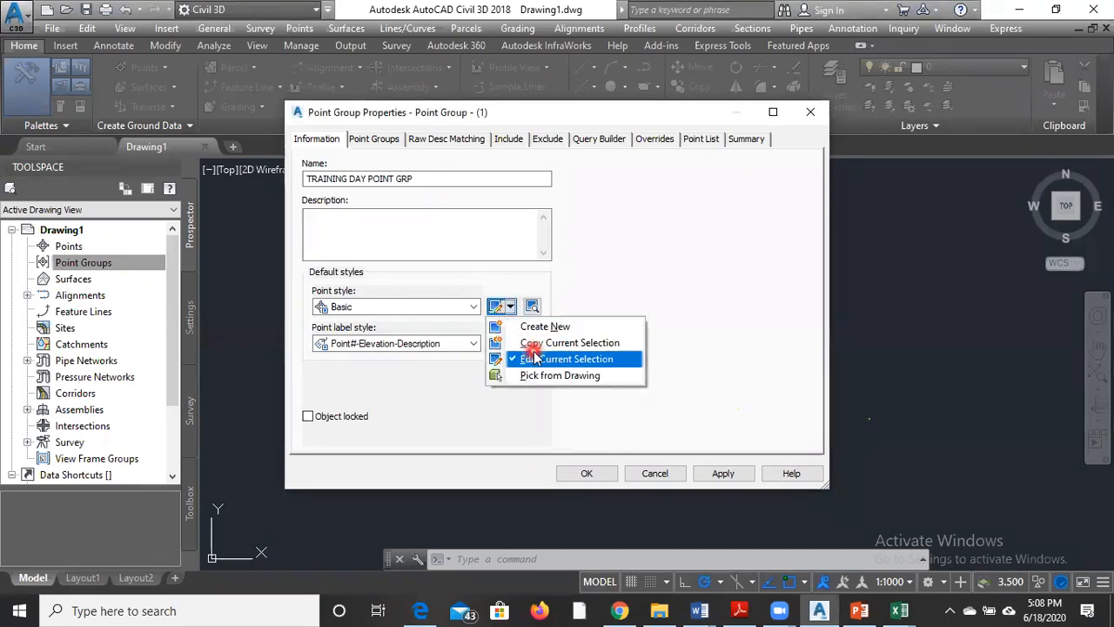
{"action": "left_click", "coordinate": [539, 359]}
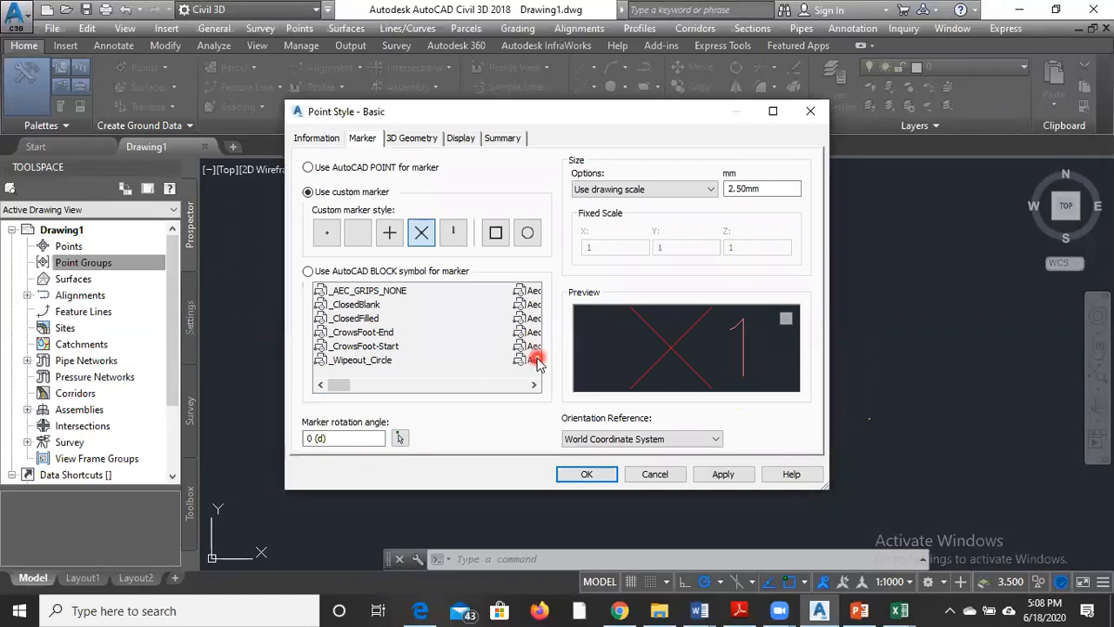
{"action": "left_click", "coordinate": [325, 147]}
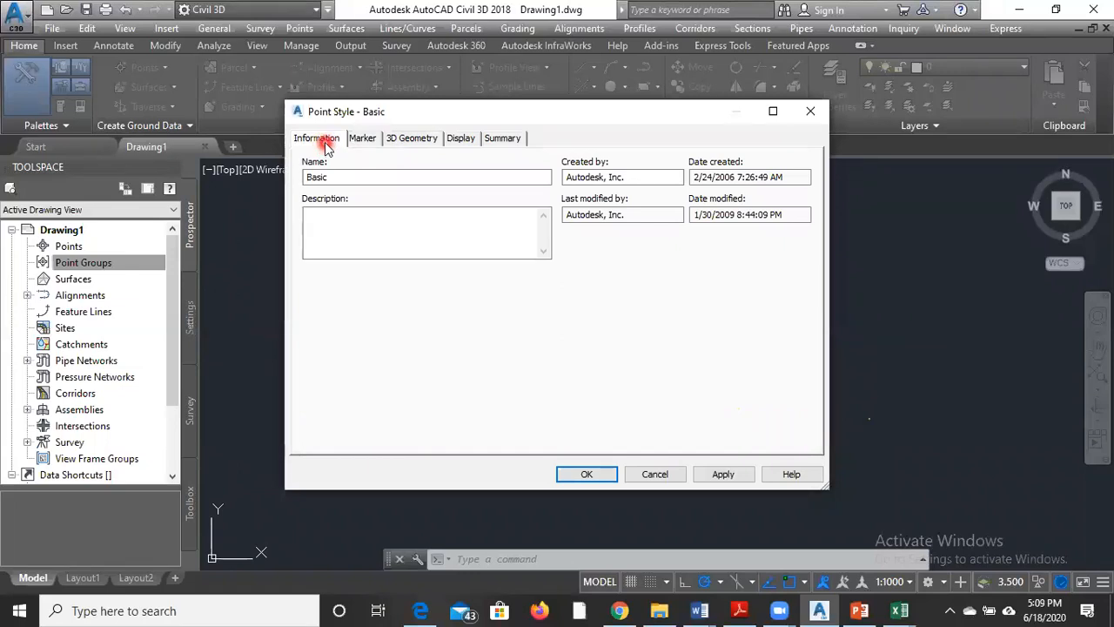
{"action": "left_click", "coordinate": [359, 142]}
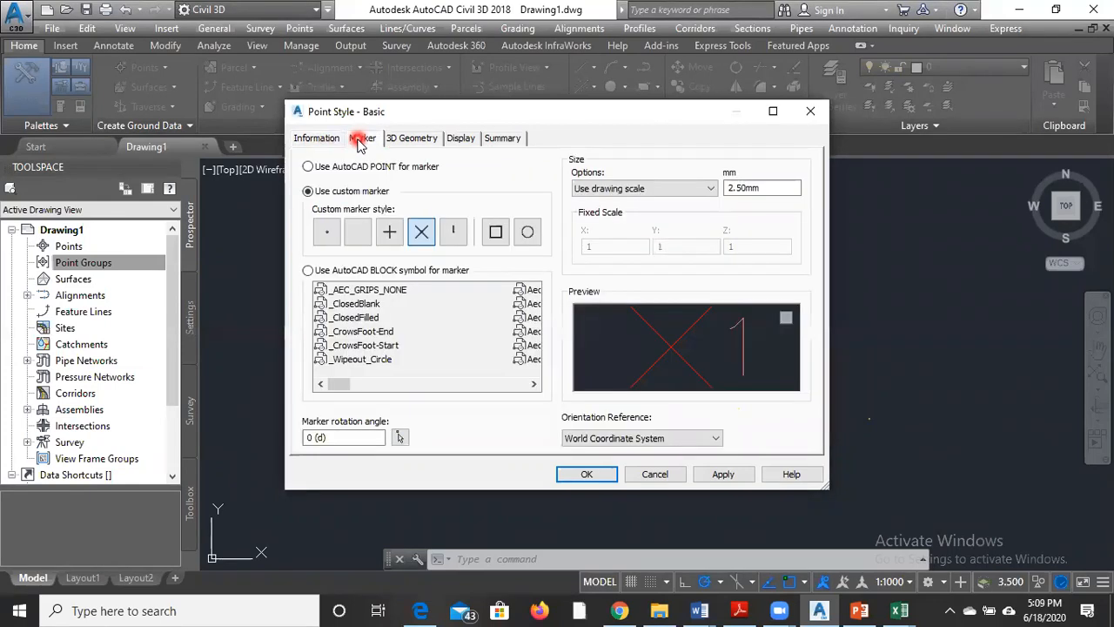
{"action": "left_click", "coordinate": [394, 141]}
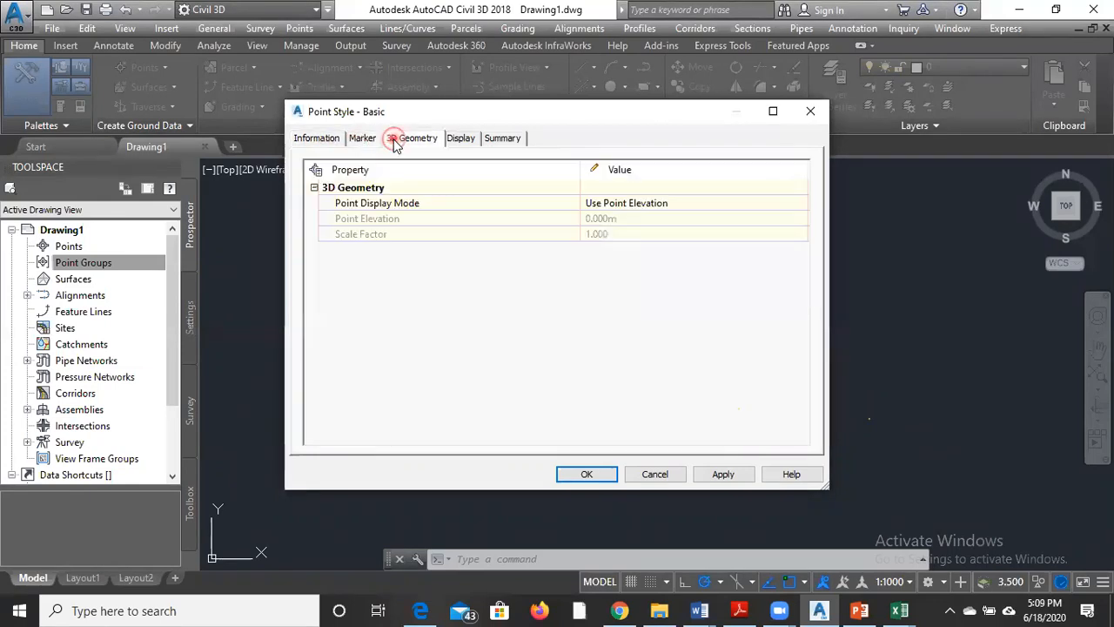
{"action": "left_click", "coordinate": [459, 141]}
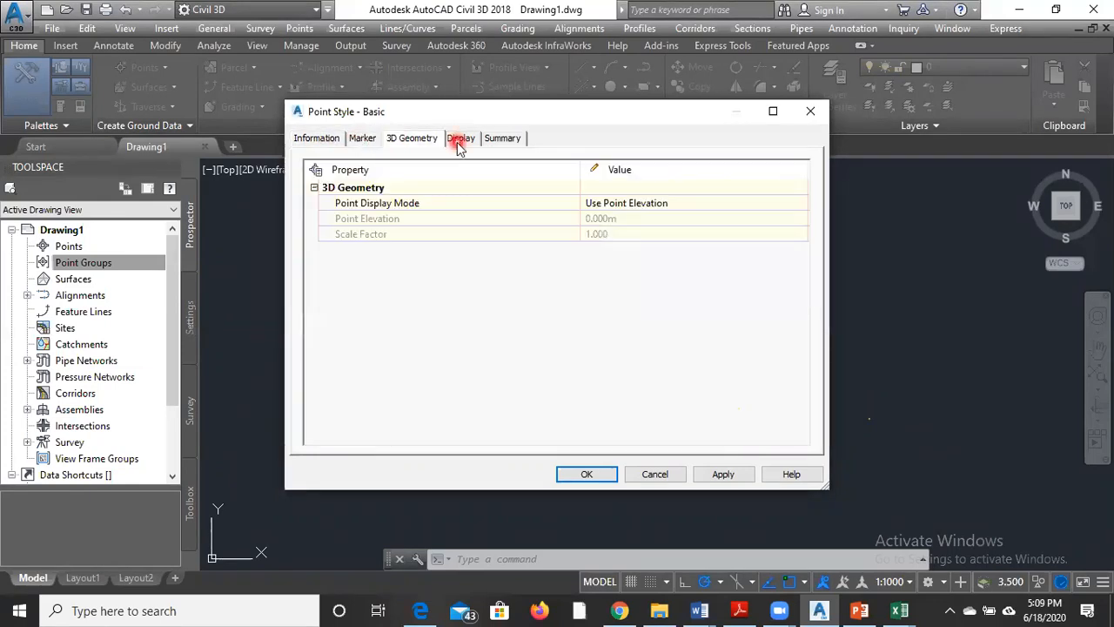
{"action": "left_click", "coordinate": [501, 139]}
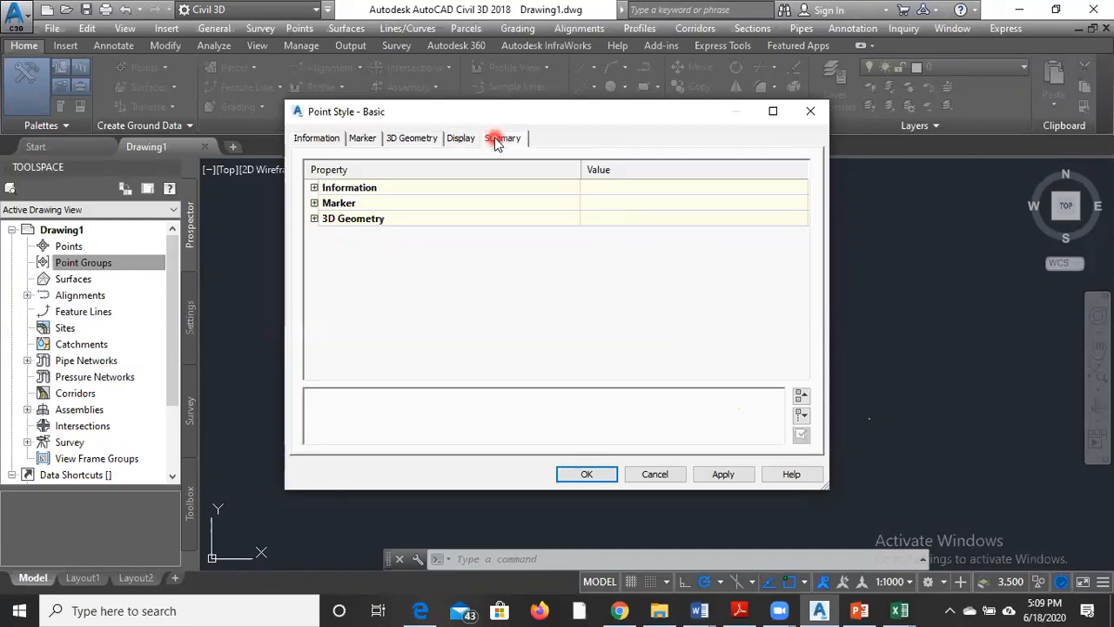
Step: Add the square outline to the Basic point style's custom X marker, set the marker size to 1 mm, and accept the style
{"action": "left_click", "coordinate": [363, 139]}
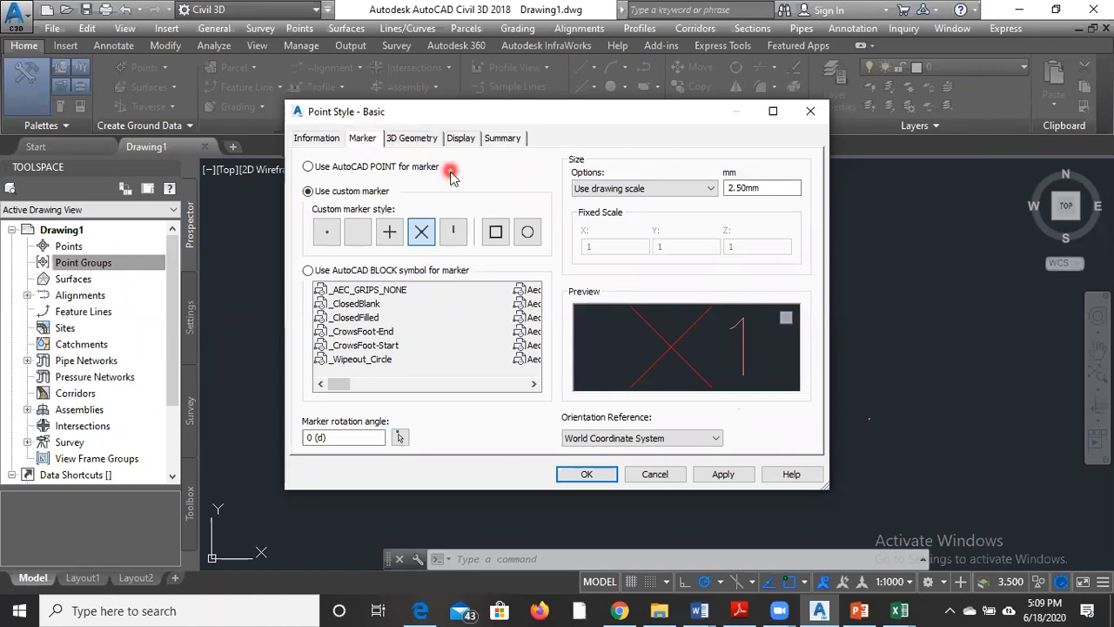
{"action": "left_click", "coordinate": [498, 232]}
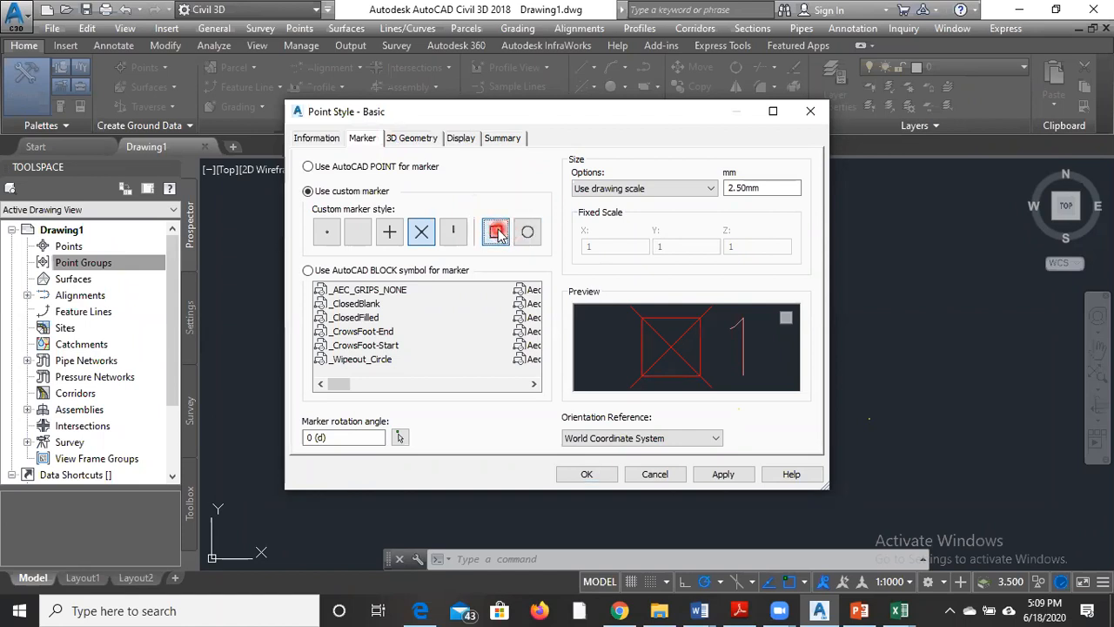
{"action": "double_click", "coordinate": [759, 188]}
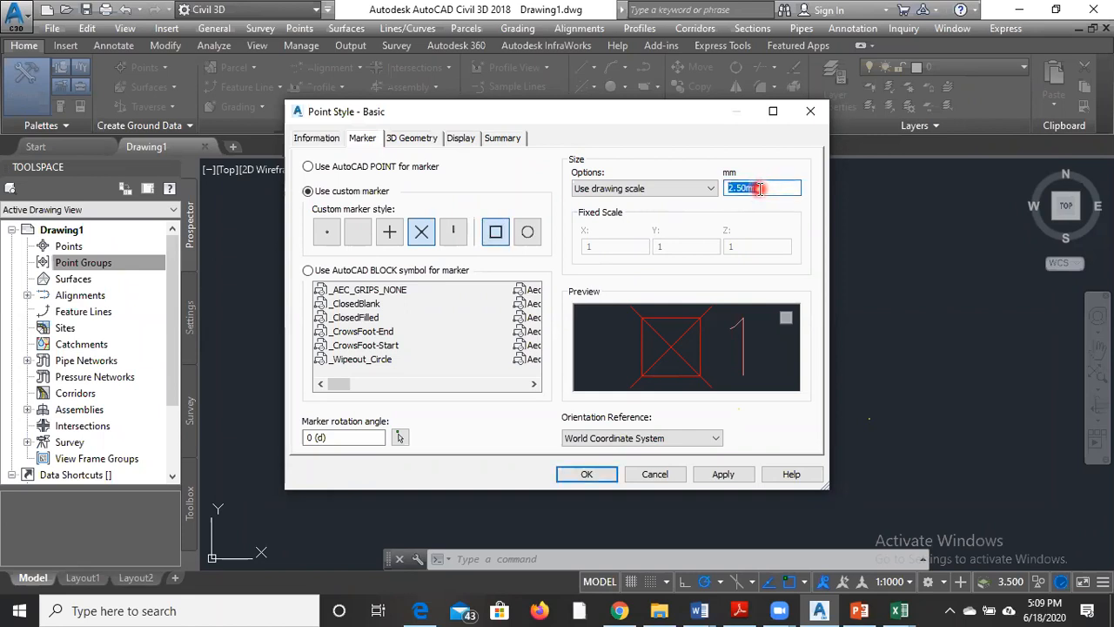
{"action": "type", "text": "1"}
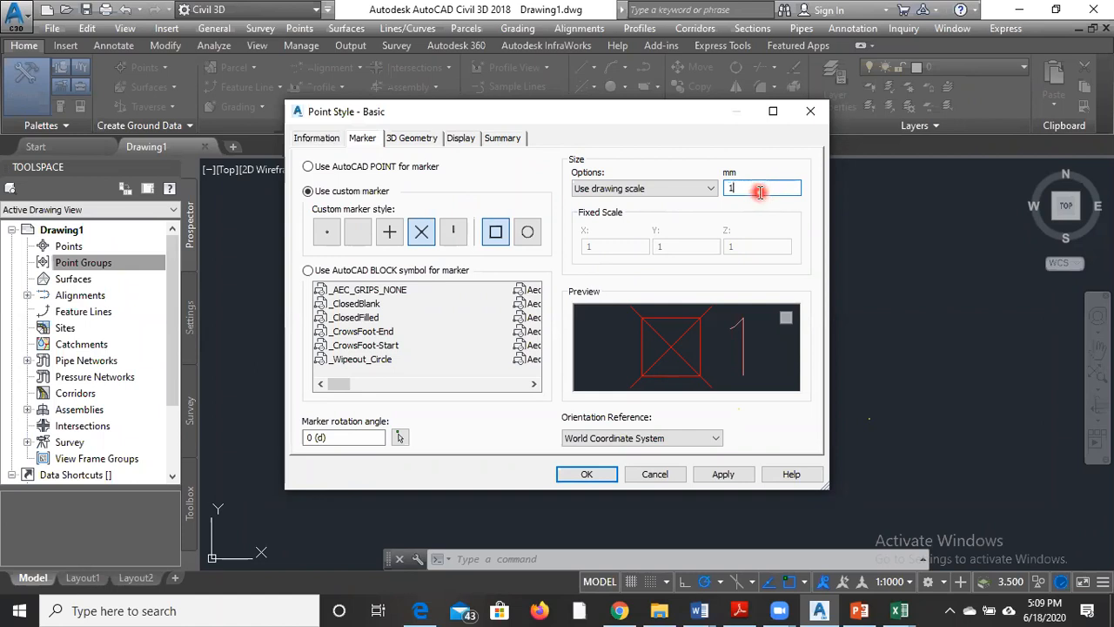
{"action": "left_click_drag", "start_coordinate": [657, 108], "coordinate": [600, 41]}
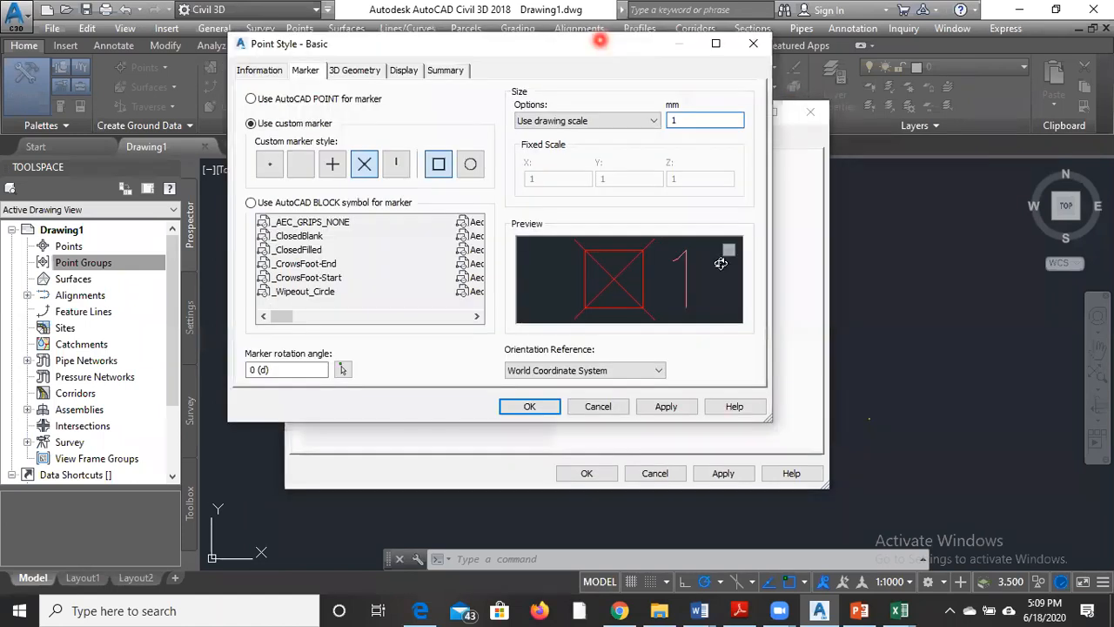
{"action": "left_click", "coordinate": [666, 406]}
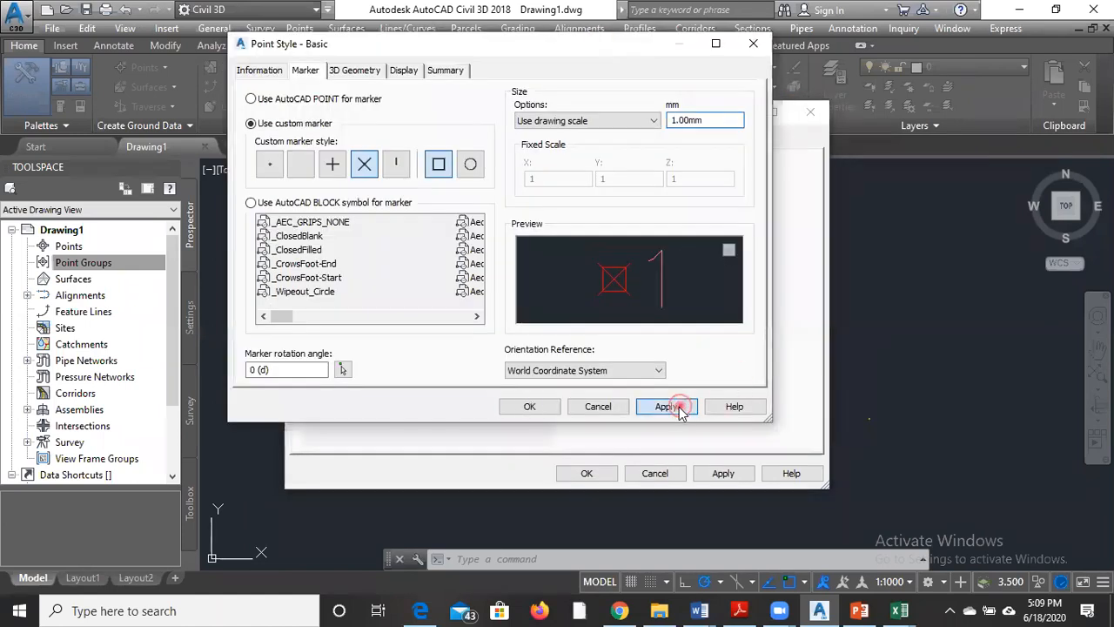
{"action": "left_click", "coordinate": [554, 406]}
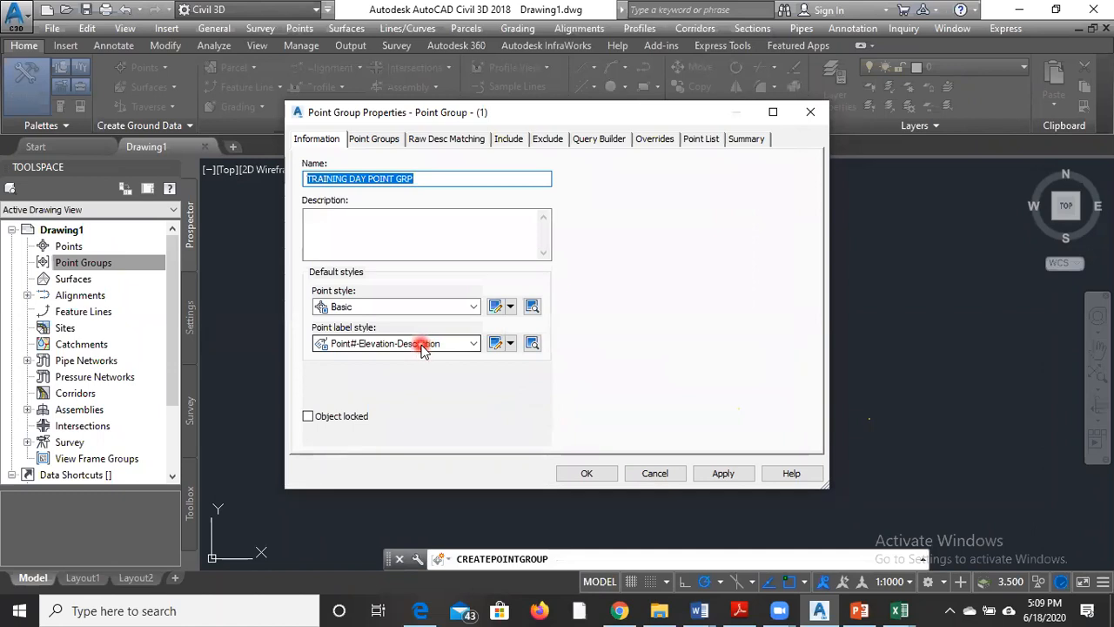
Step: Edit the Point#-Elevation-Description label style and set the Point Description component's text height to 1 mm
{"action": "left_click", "coordinate": [511, 346]}
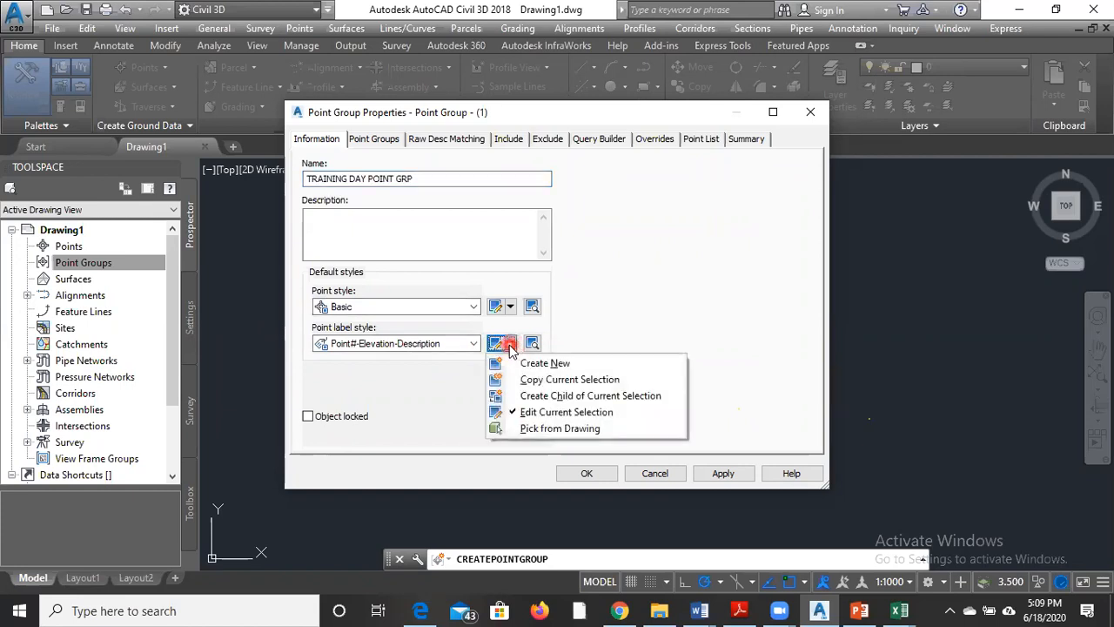
{"action": "left_click", "coordinate": [543, 412]}
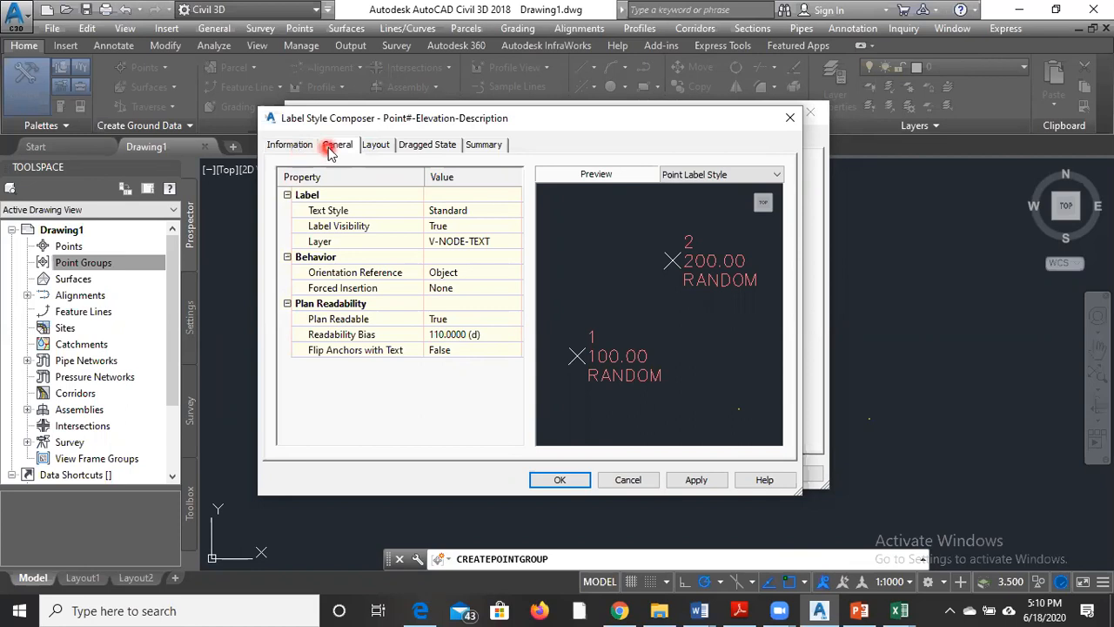
{"action": "left_click", "coordinate": [376, 144]}
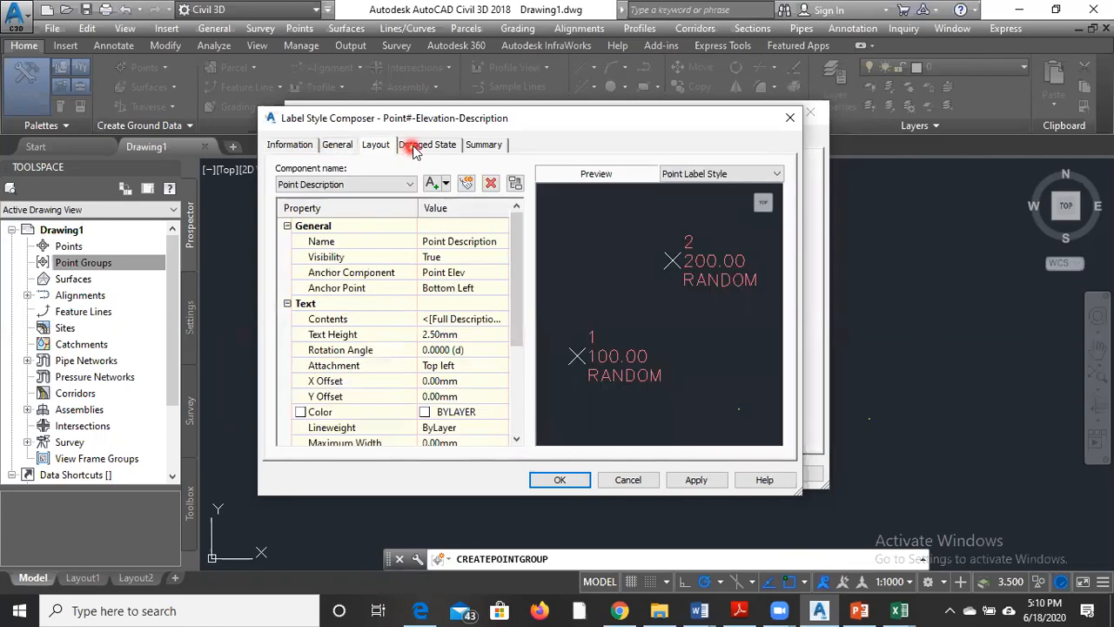
{"action": "left_click", "coordinate": [416, 146]}
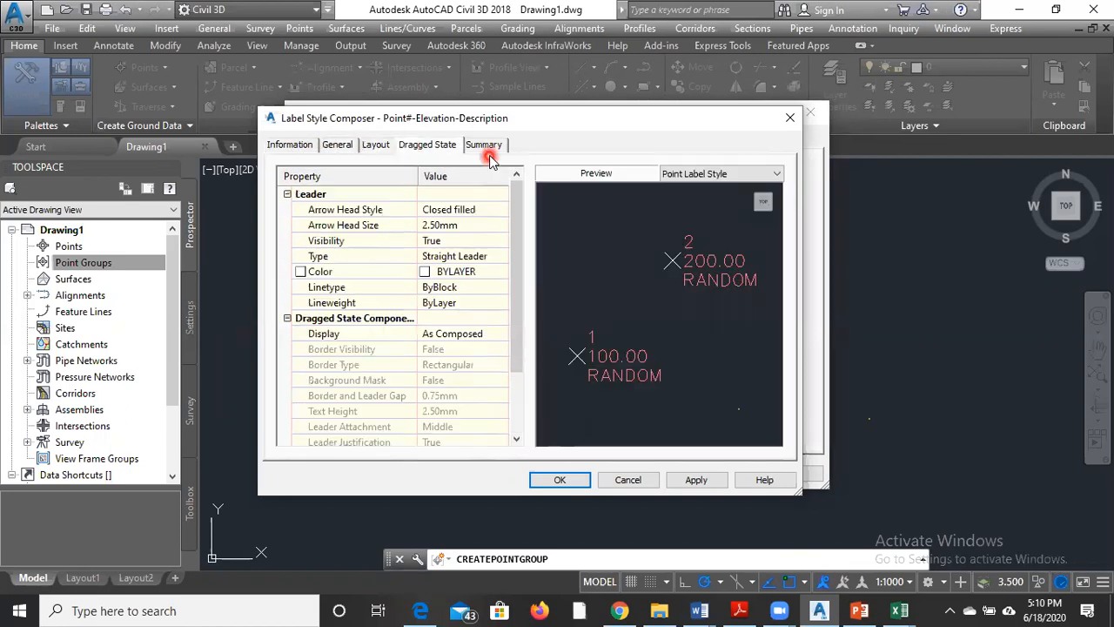
{"action": "left_click", "coordinate": [379, 150]}
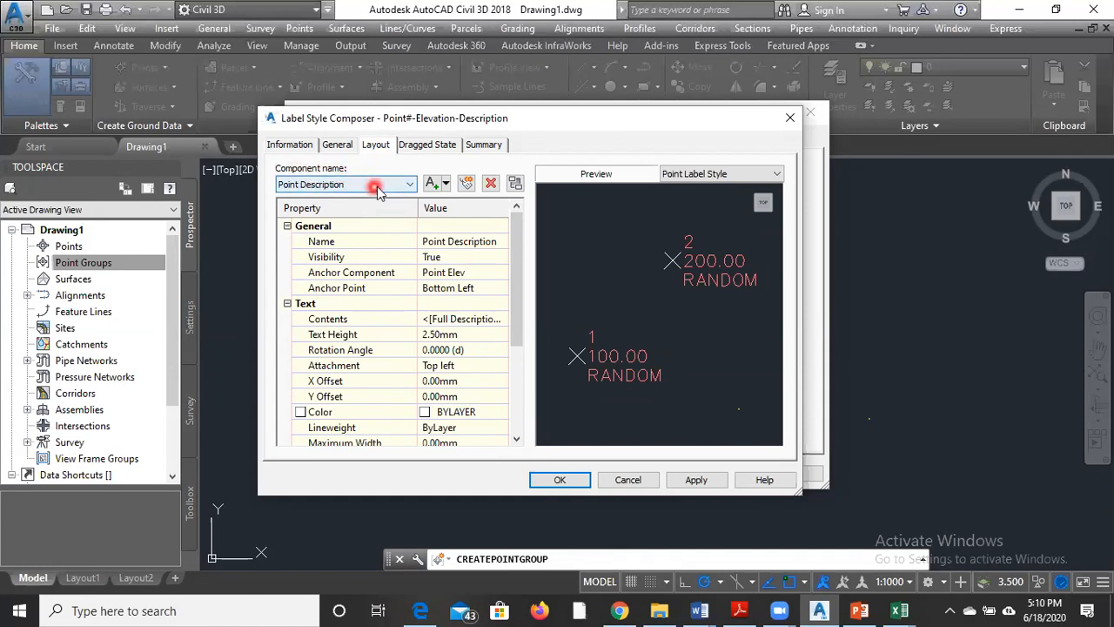
{"action": "left_click", "coordinate": [406, 185]}
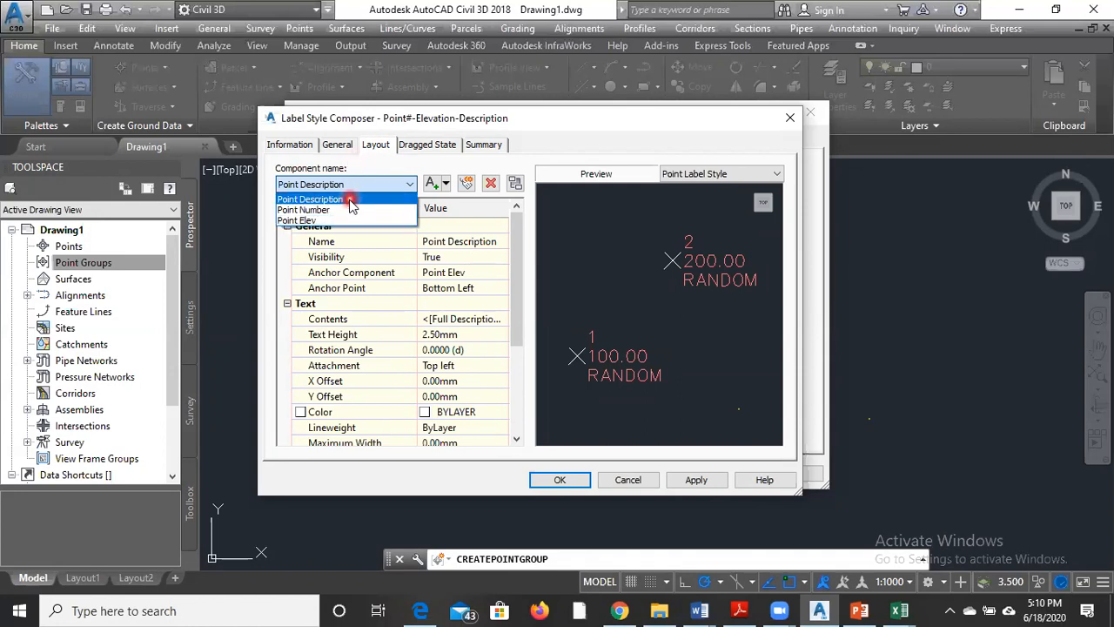
{"action": "left_click", "coordinate": [348, 199]}
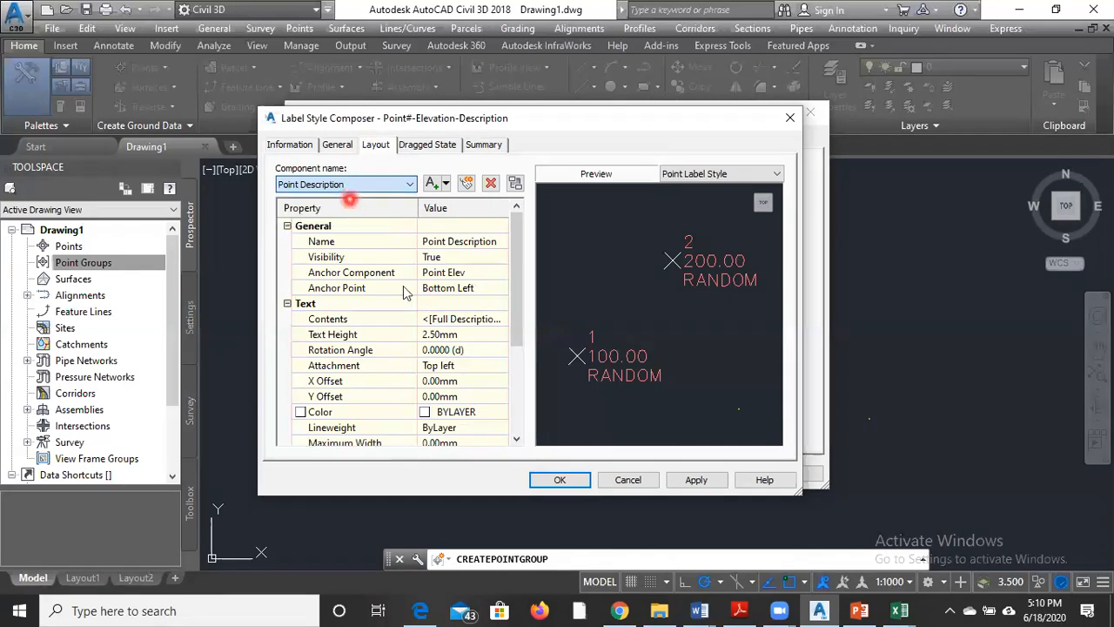
{"action": "left_click", "coordinate": [450, 335]}
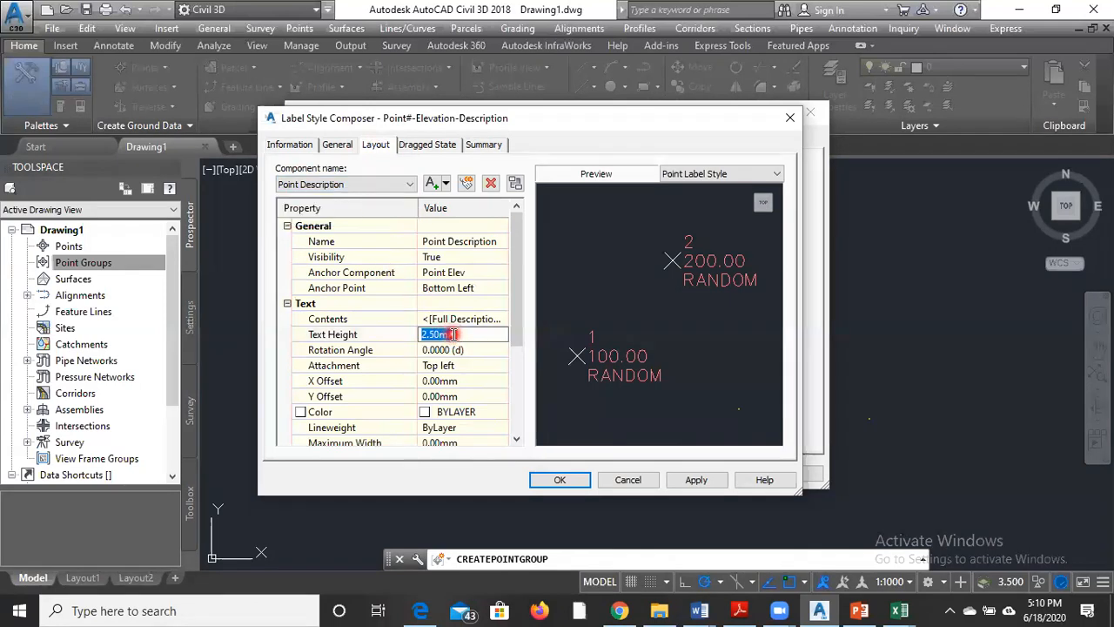
{"action": "type", "text": "1"}
Step: Set the Point Number component's text height to 1 mm in the label style's layout
{"action": "left_click", "coordinate": [408, 183]}
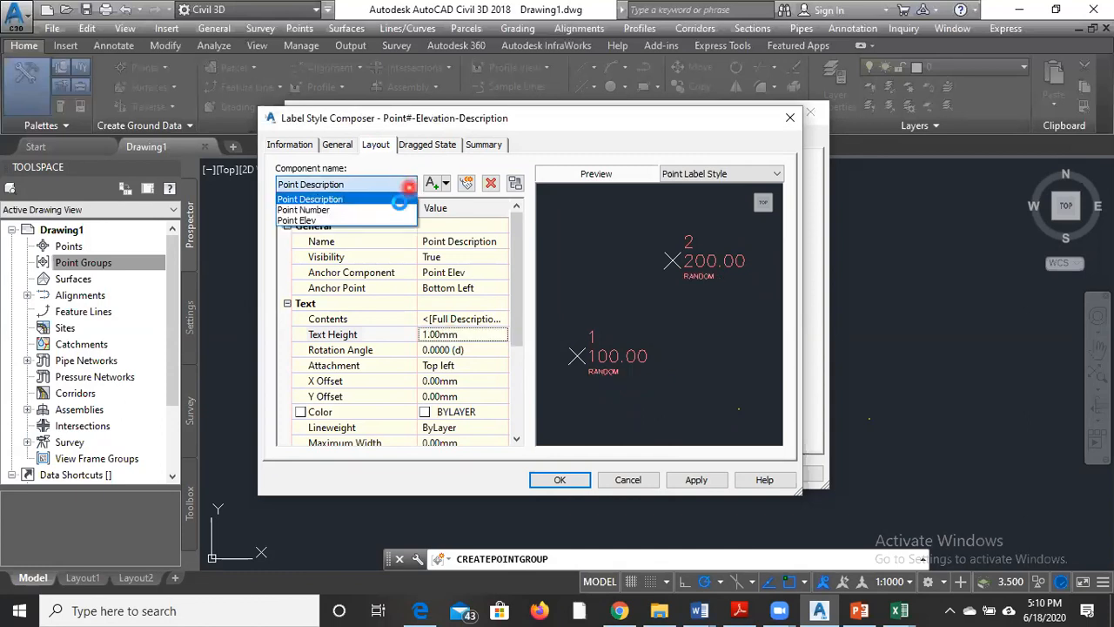
{"action": "left_click", "coordinate": [396, 209]}
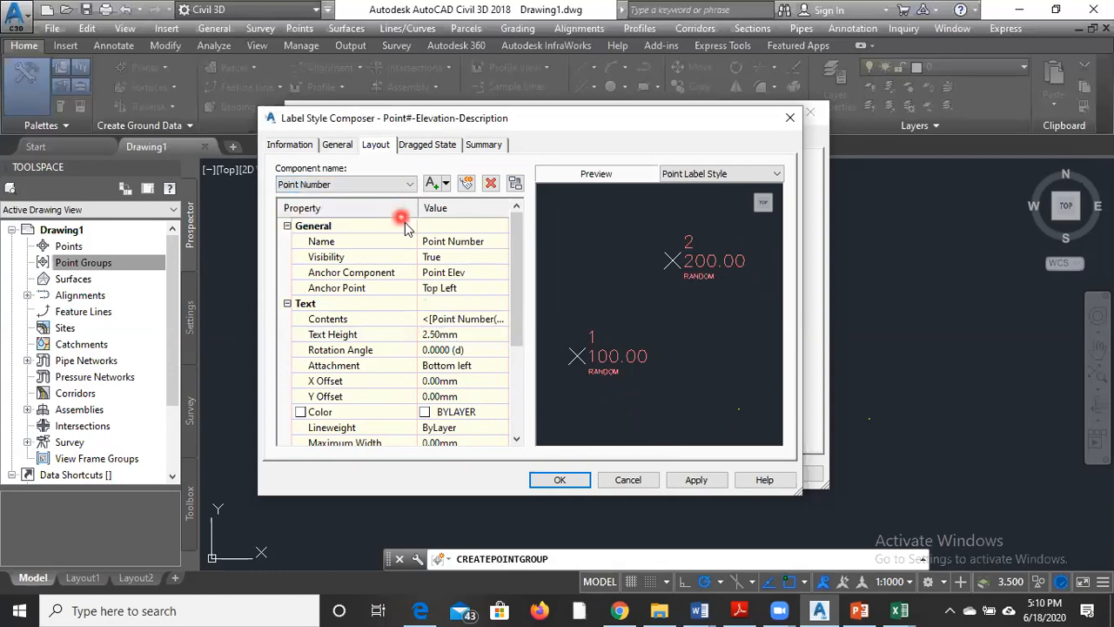
{"action": "left_click", "coordinate": [465, 335]}
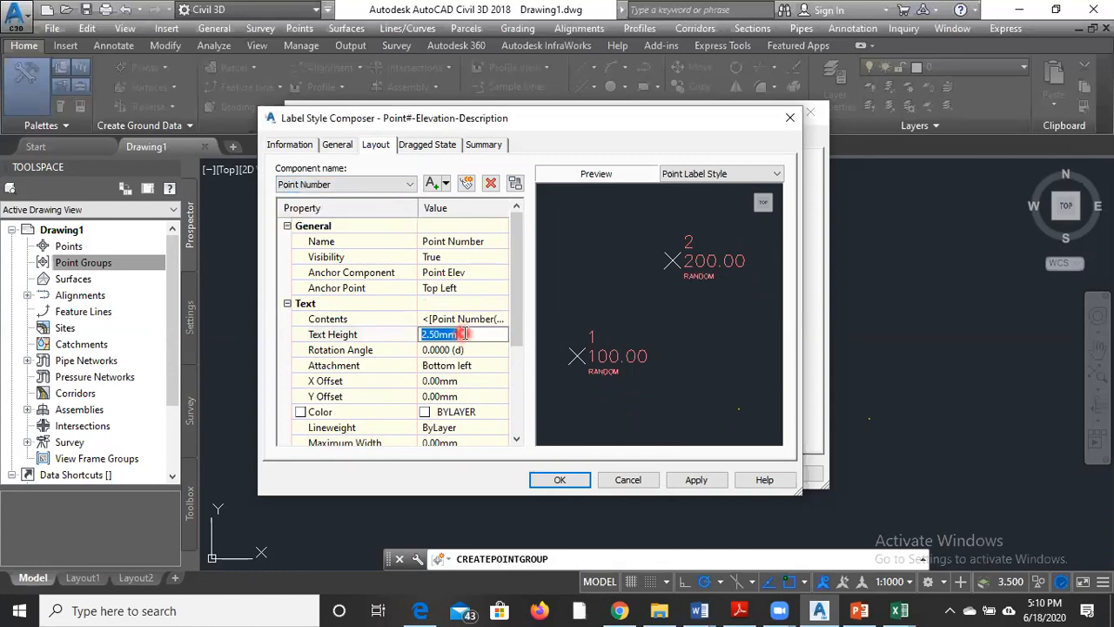
{"action": "type", "text": "1"}
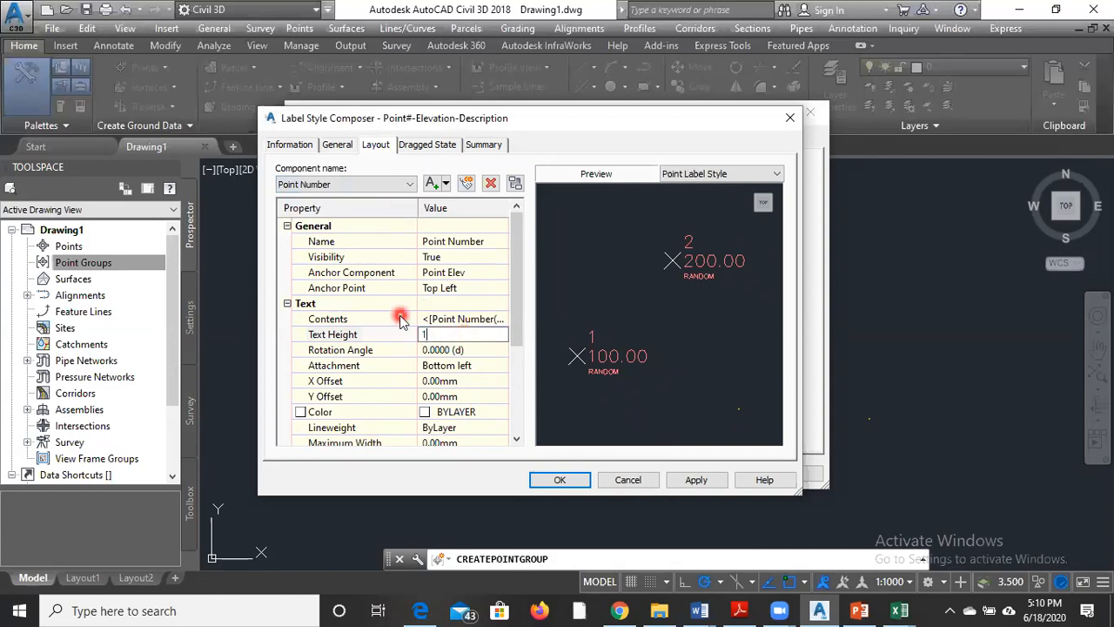
Step: Set the Point Elev component's text height to 1 mm, then apply and accept the Point#-Elevation-Description label style
{"action": "left_click", "coordinate": [411, 184]}
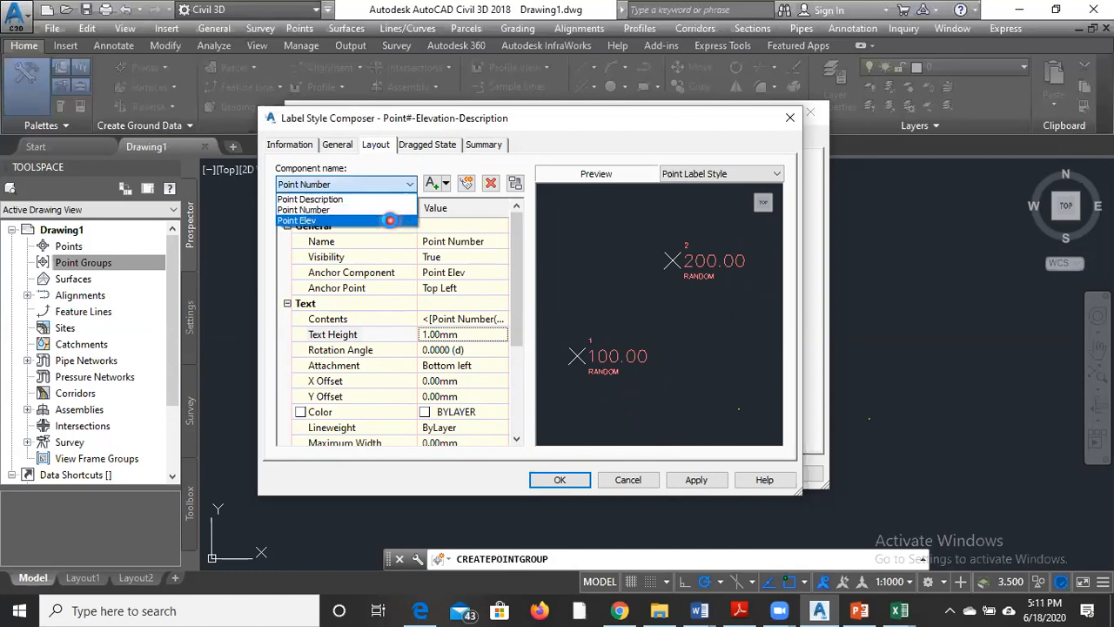
{"action": "left_click", "coordinate": [390, 220]}
{"action": "left_click", "coordinate": [459, 334]}
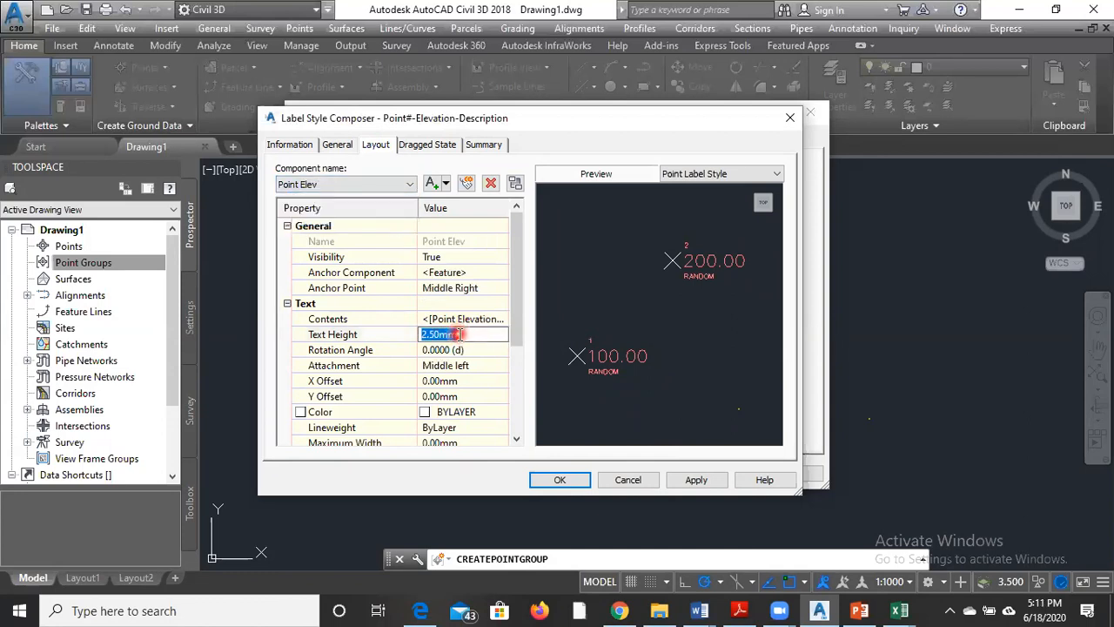
{"action": "type", "text": "1"}
{"action": "left_click_drag", "start_coordinate": [562, 122], "coordinate": [474, 65]}
{"action": "left_click", "coordinate": [622, 423]}
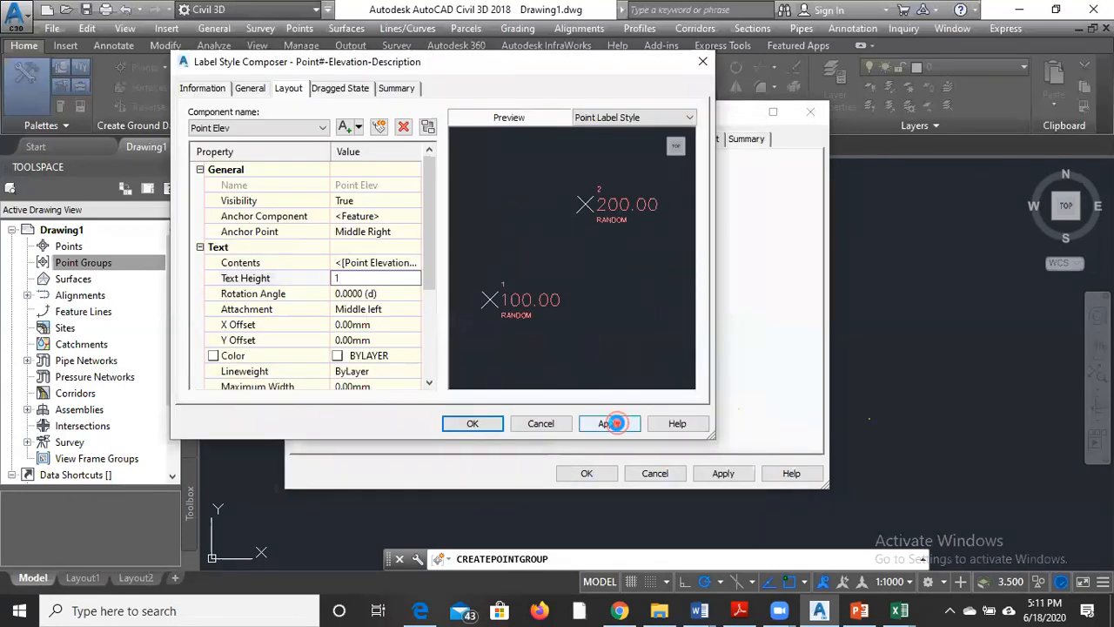
{"action": "left_click", "coordinate": [473, 423]}
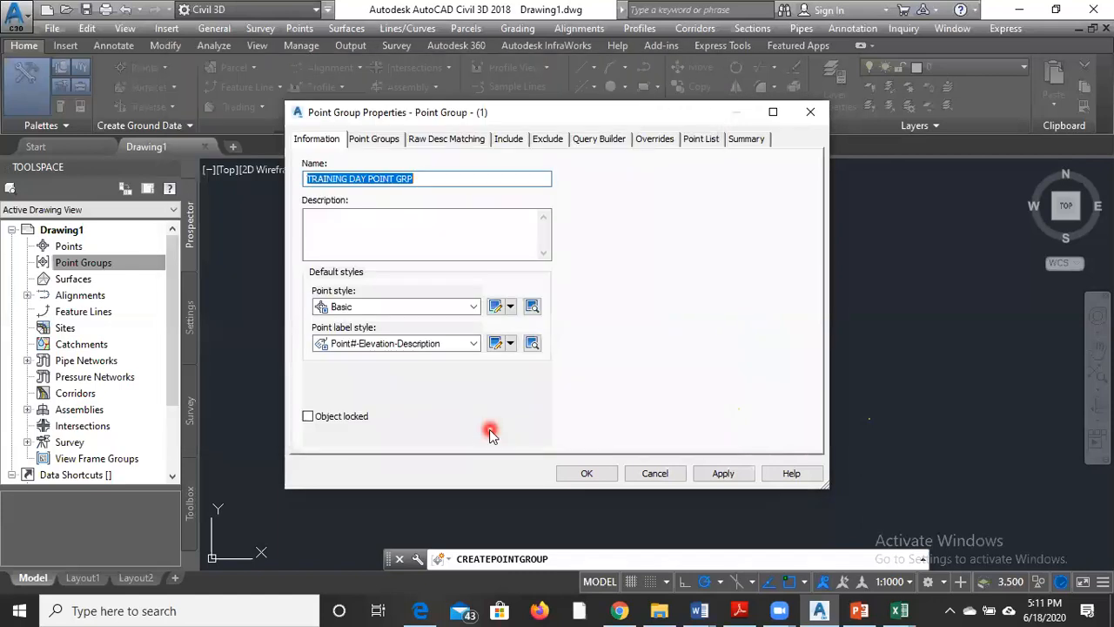
Step: Apply and accept the properties of the TRAINING DAY POINT GRP point group
{"action": "left_click_drag", "start_coordinate": [592, 114], "coordinate": [463, 28]}
{"action": "left_click", "coordinate": [605, 393]}
{"action": "left_click", "coordinate": [490, 395]}
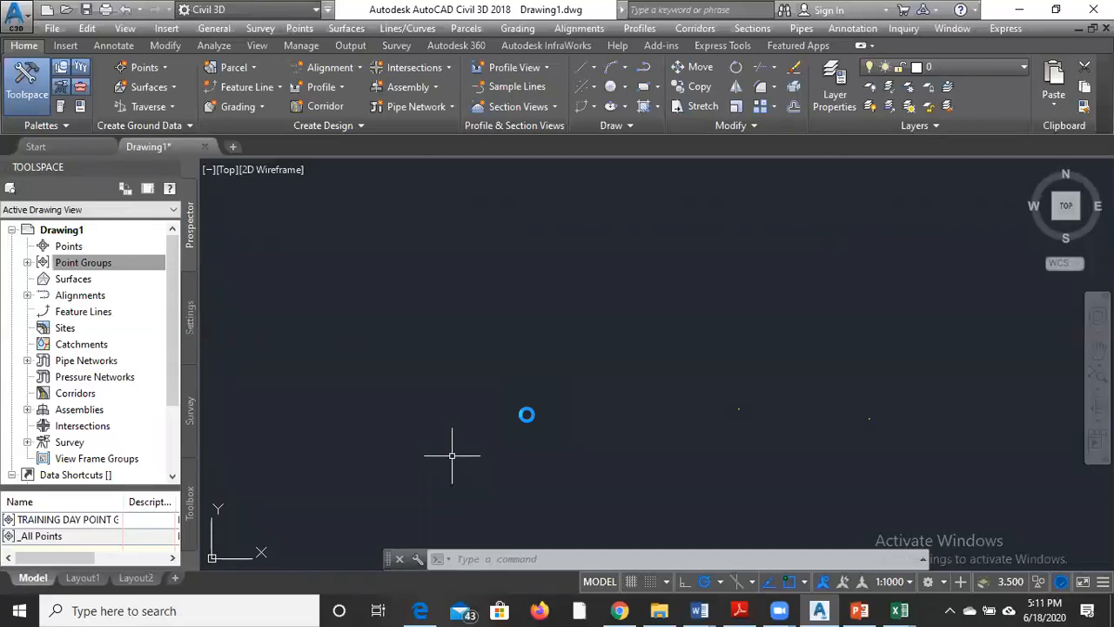
Step: Undo the creation of the TRAINING DAY POINT GRP point group
{"action": "type", "text": "u"}
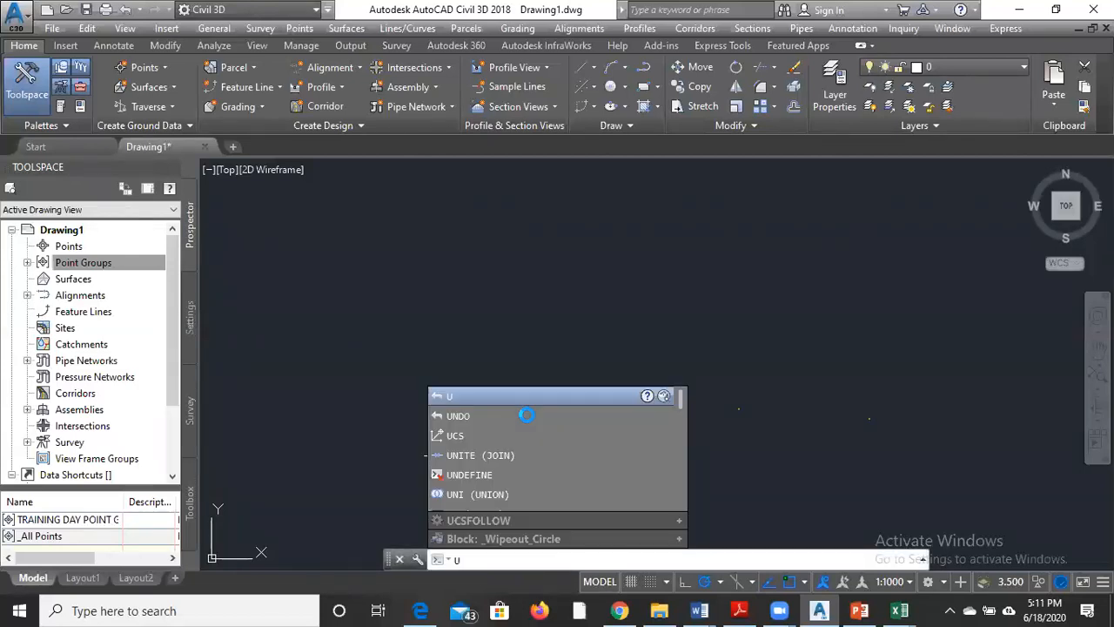
{"action": "key", "text": "Return"}
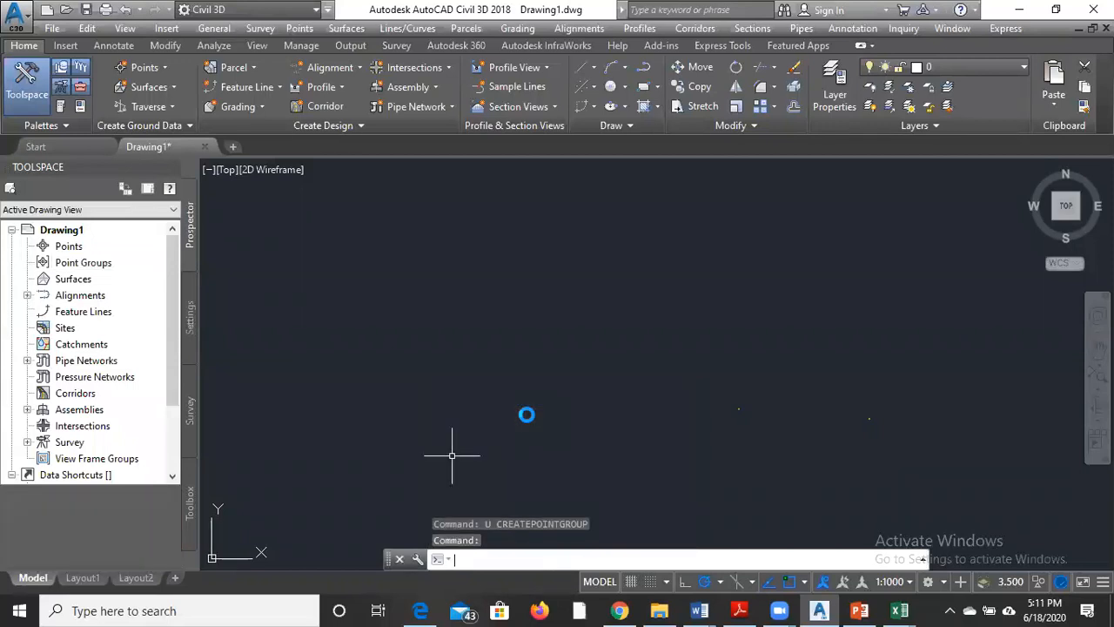
{"action": "type", "text": "try"}
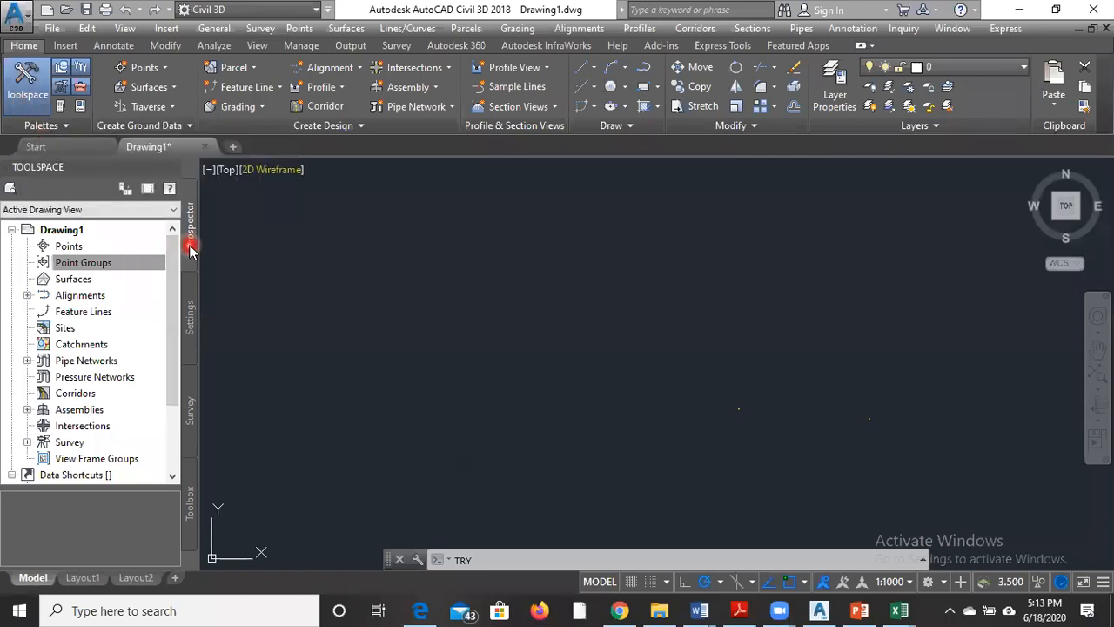
Step: Start a new point group from the drawing's Point Groups collection
{"action": "left_click", "coordinate": [119, 264]}
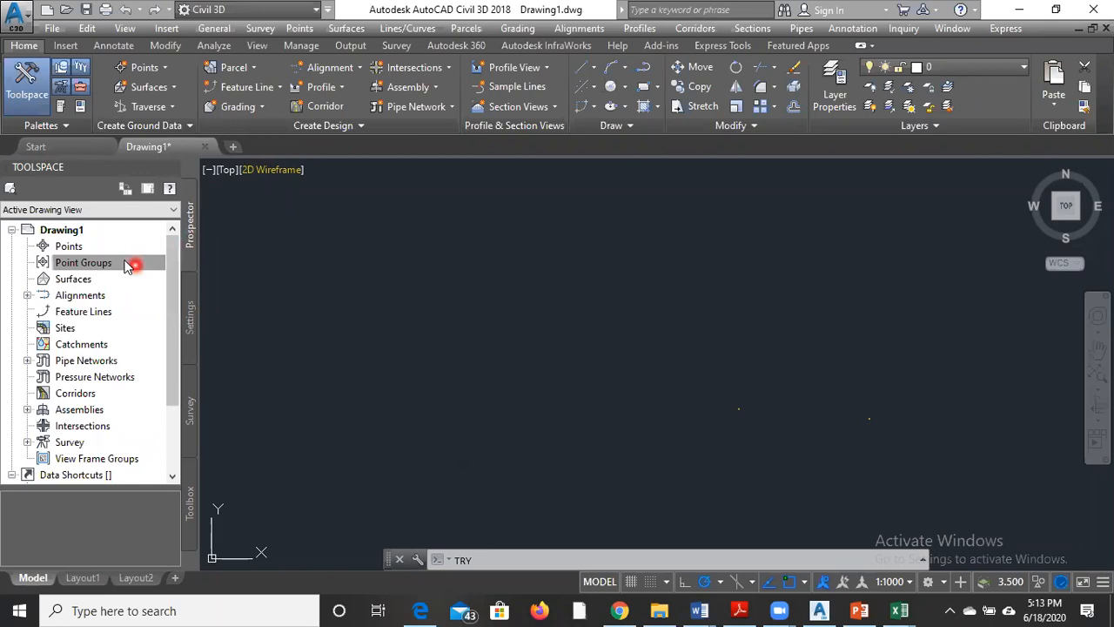
{"action": "right_click", "coordinate": [119, 264]}
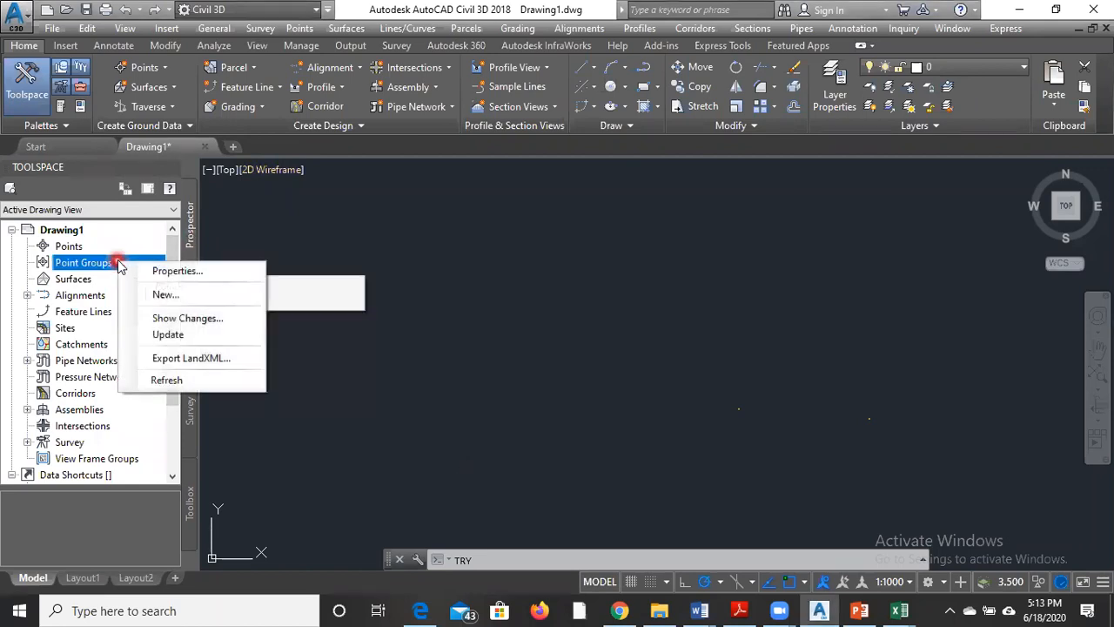
{"action": "left_click", "coordinate": [158, 294]}
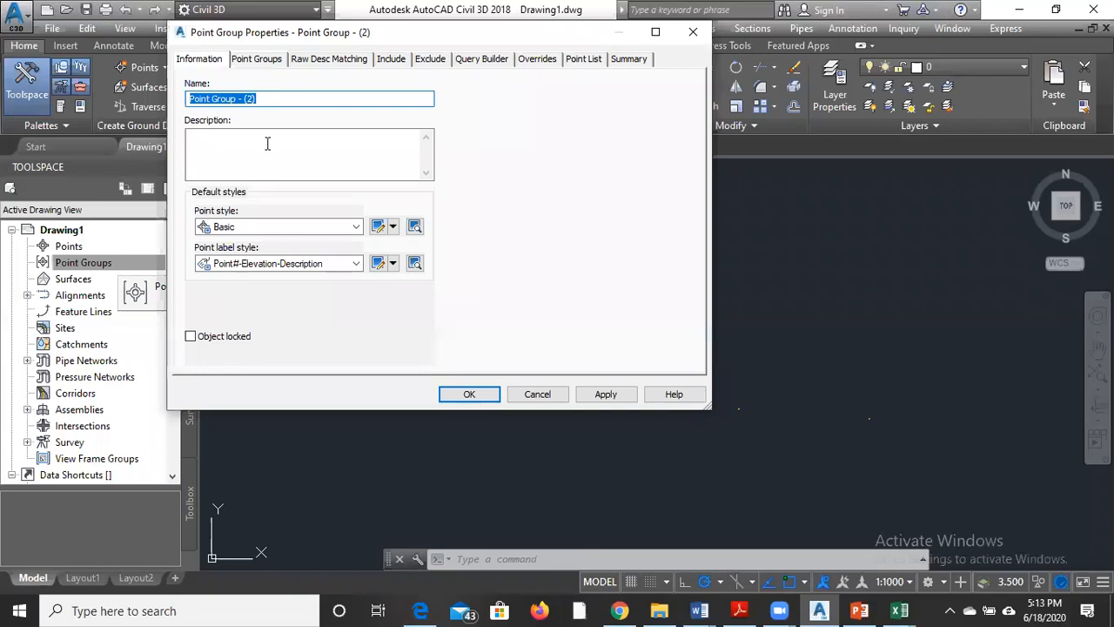
{"action": "left_click", "coordinate": [265, 121]}
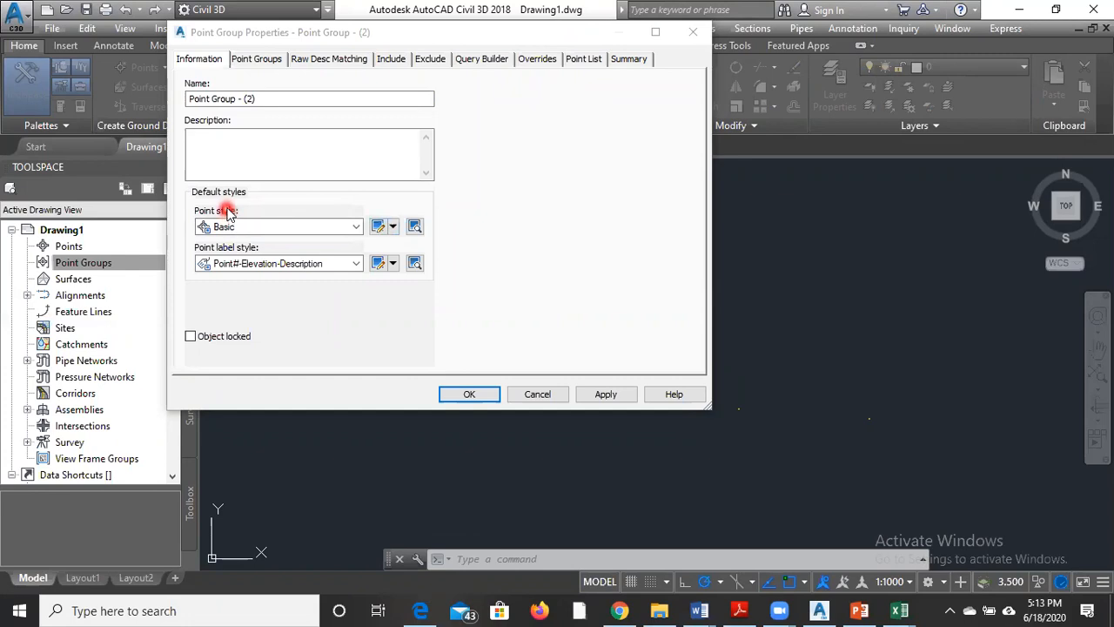
Step: Try adding the square outline to the Basic point style's custom X marker, and close the style without saving
{"action": "left_click", "coordinate": [393, 228]}
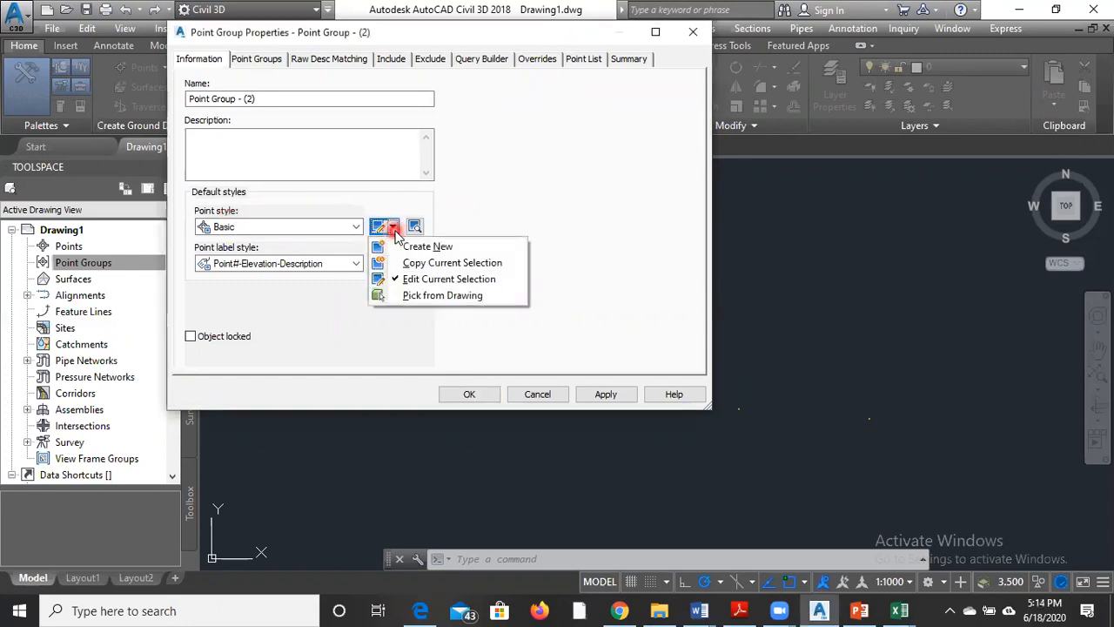
{"action": "left_click", "coordinate": [432, 279]}
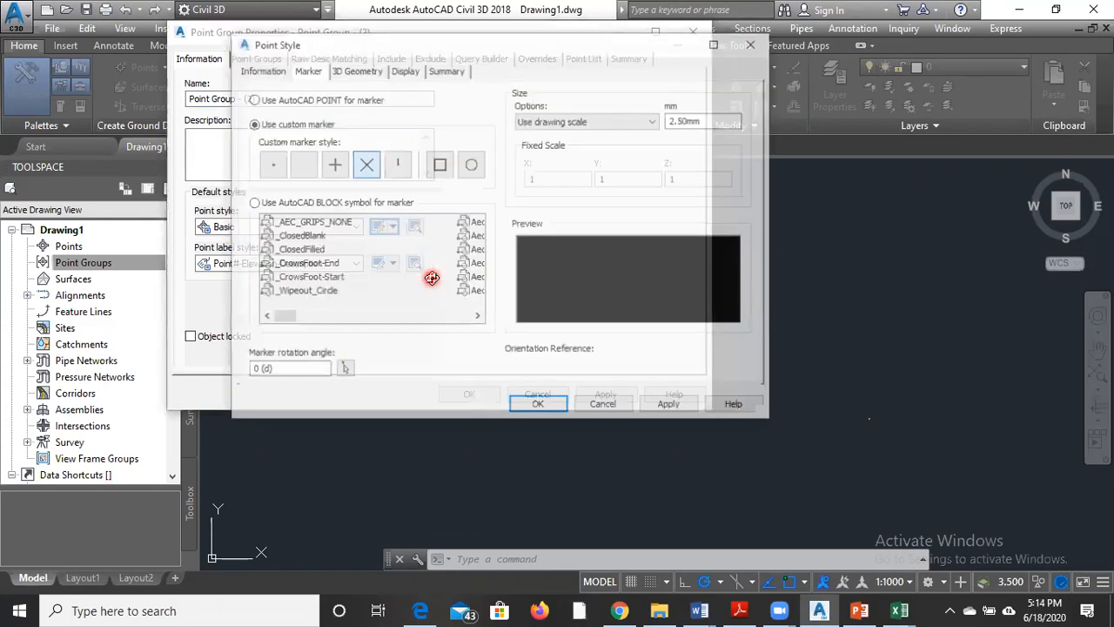
{"action": "left_click", "coordinate": [439, 166]}
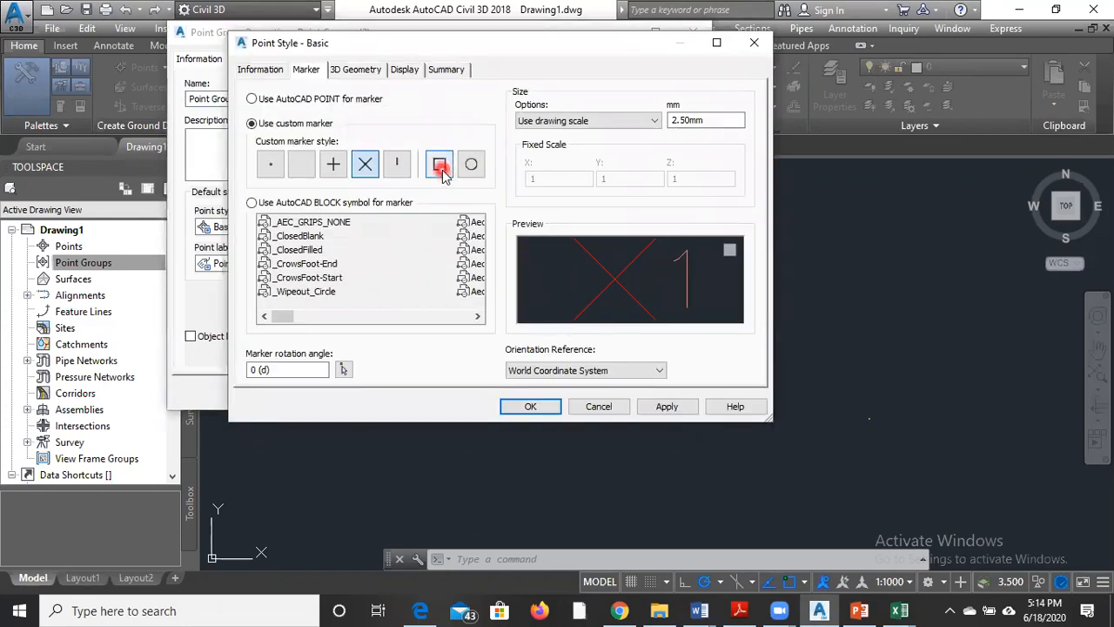
{"action": "left_click", "coordinate": [712, 120]}
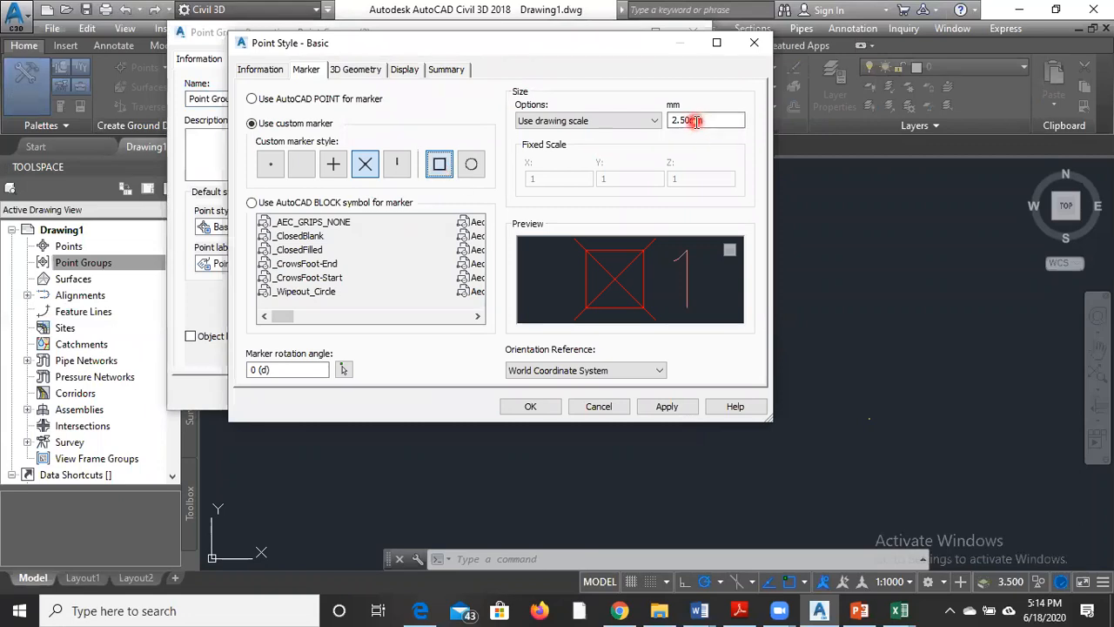
{"action": "left_click", "coordinate": [754, 42]}
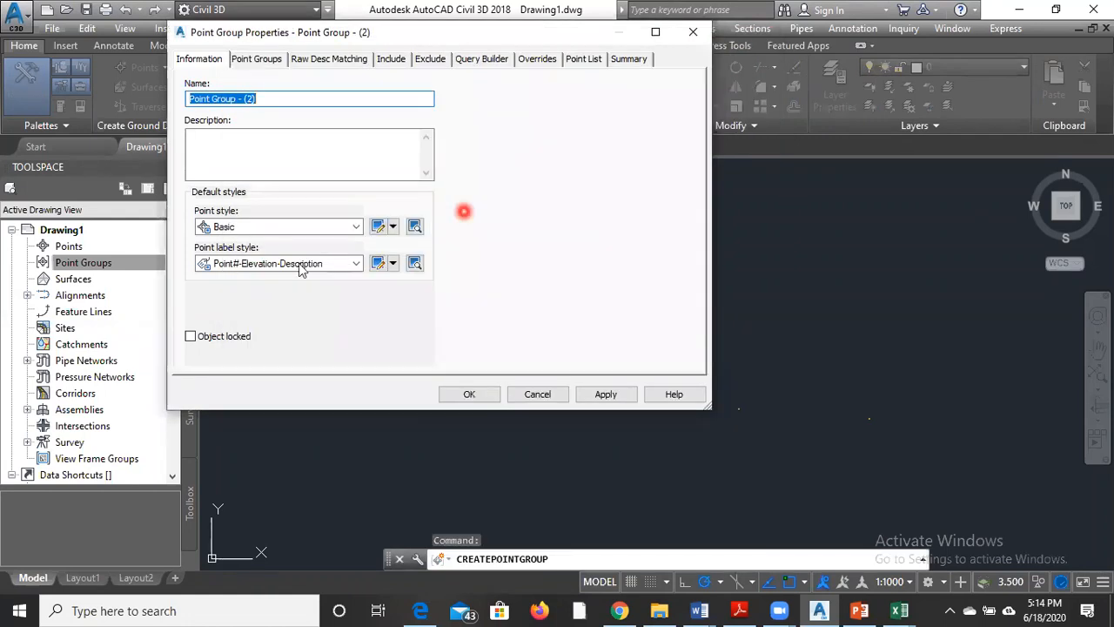
Step: Review the Point#-Elevation-Description label style's layout components and text heights, then close the style and the new point group without saving
{"action": "left_click", "coordinate": [395, 265]}
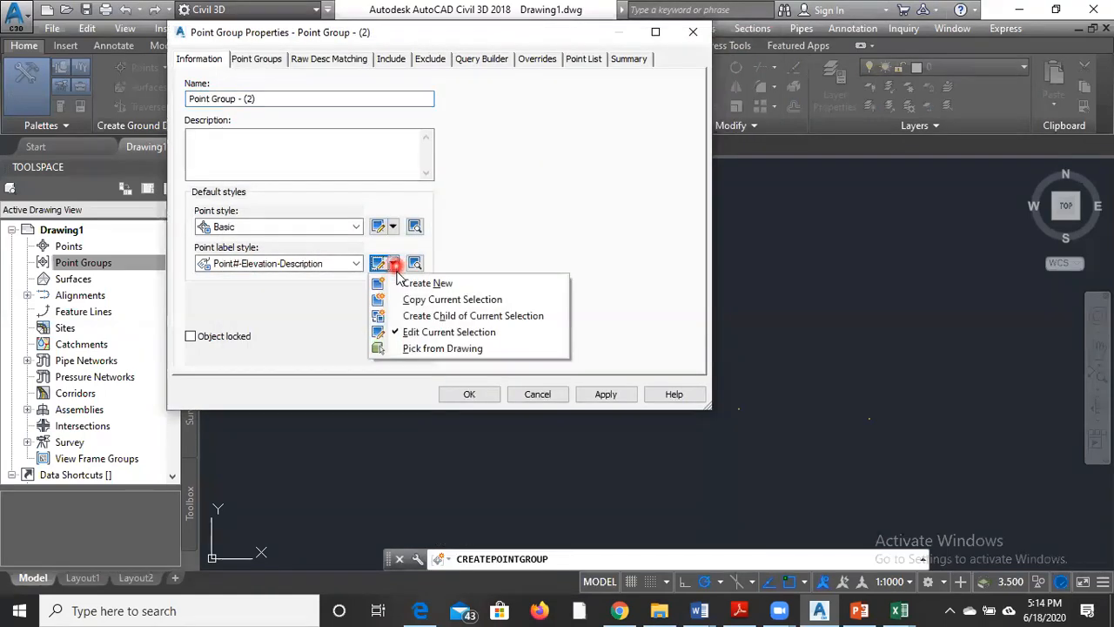
{"action": "left_click", "coordinate": [430, 330]}
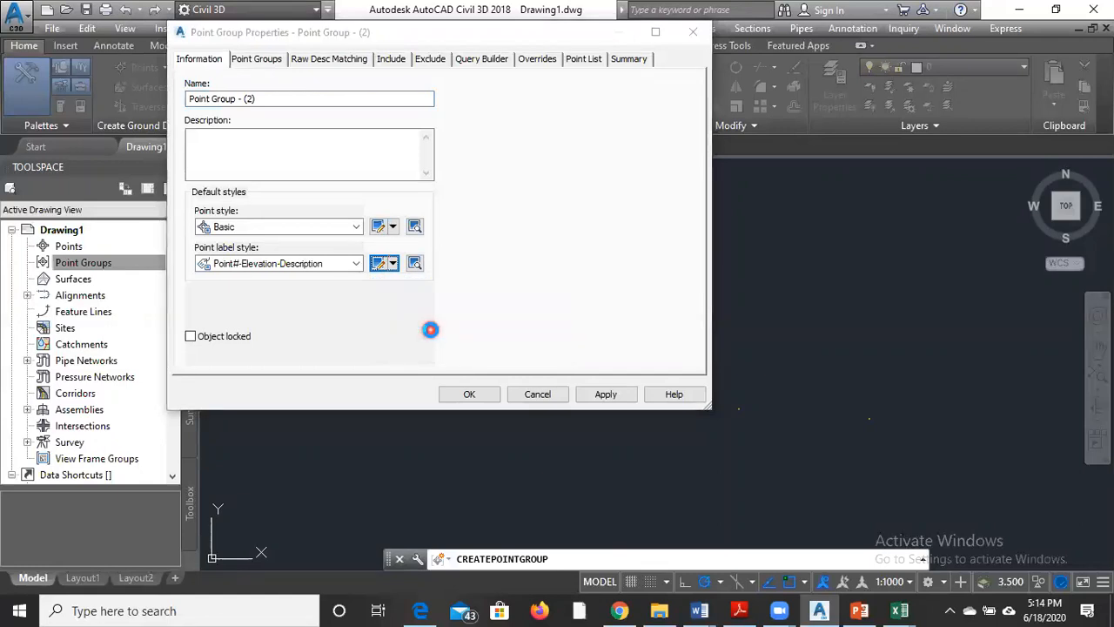
{"action": "left_click", "coordinate": [288, 91]}
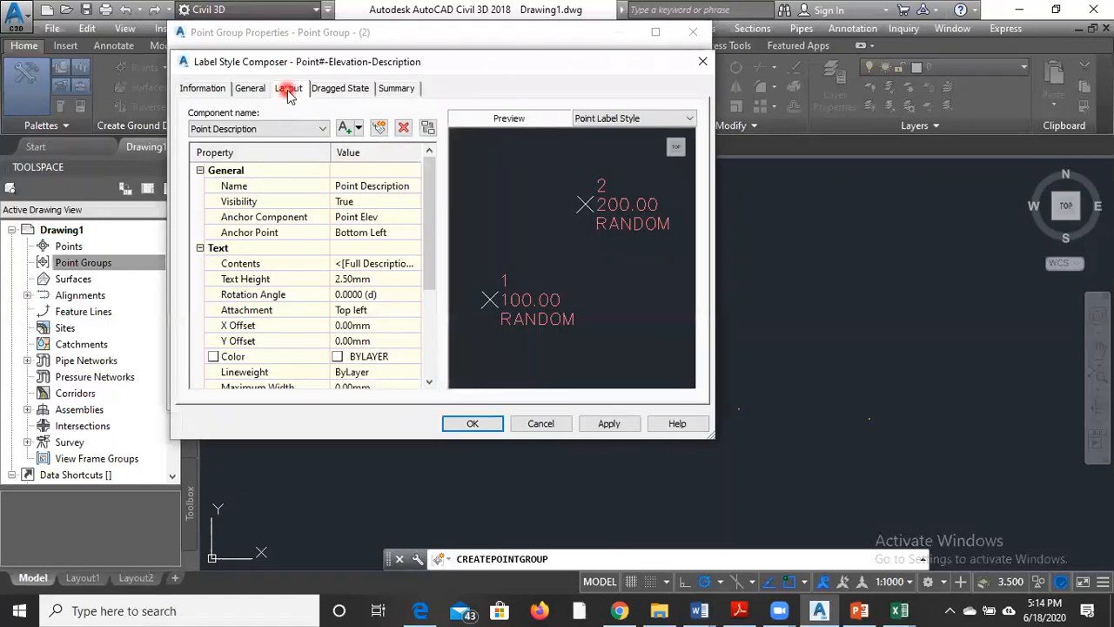
{"action": "left_click", "coordinate": [320, 129]}
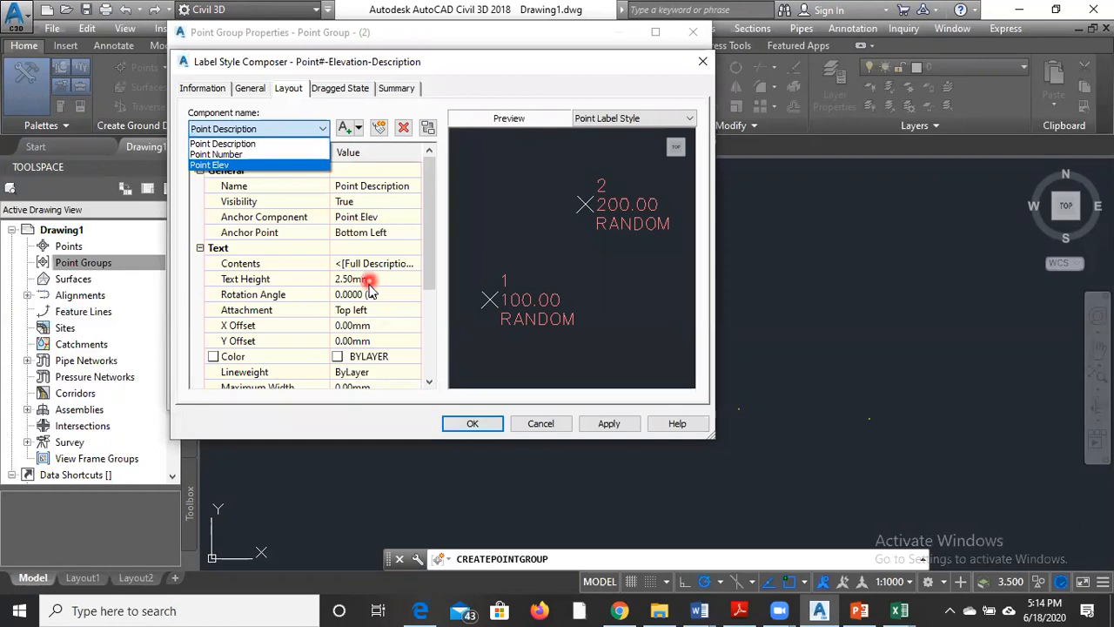
{"action": "left_click", "coordinate": [248, 154]}
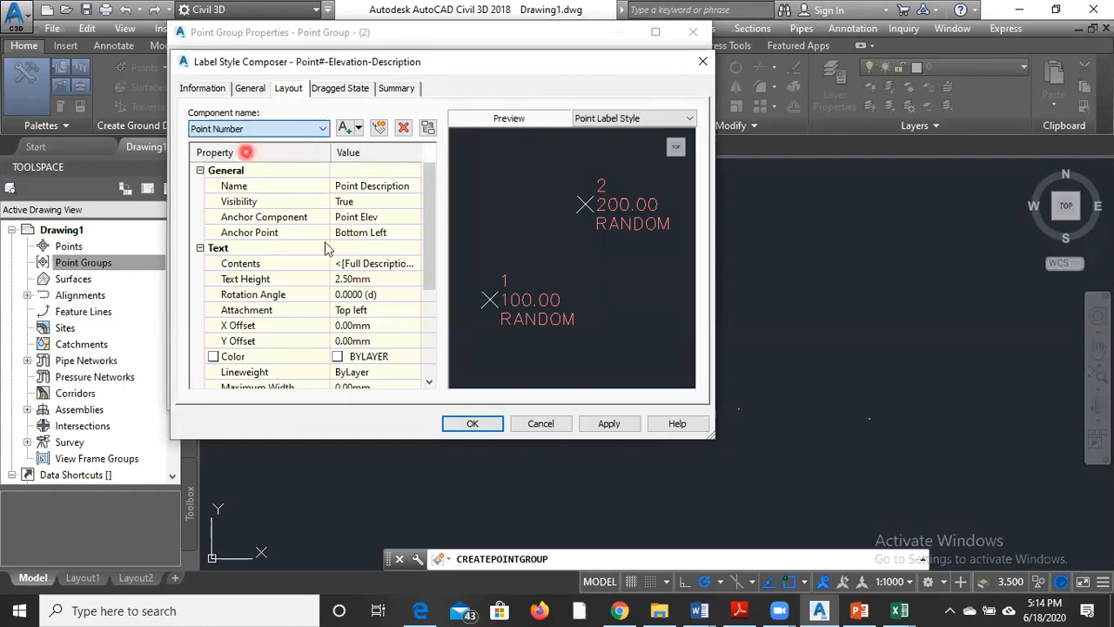
{"action": "left_click", "coordinate": [274, 129]}
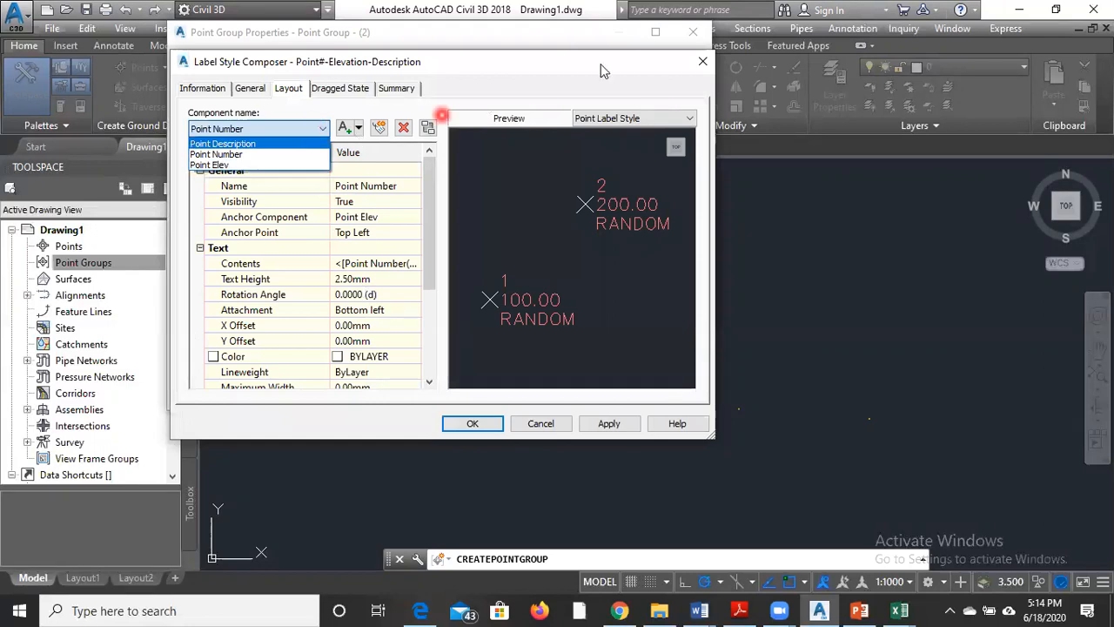
{"action": "left_click", "coordinate": [701, 66]}
{"action": "left_click", "coordinate": [635, 307]}
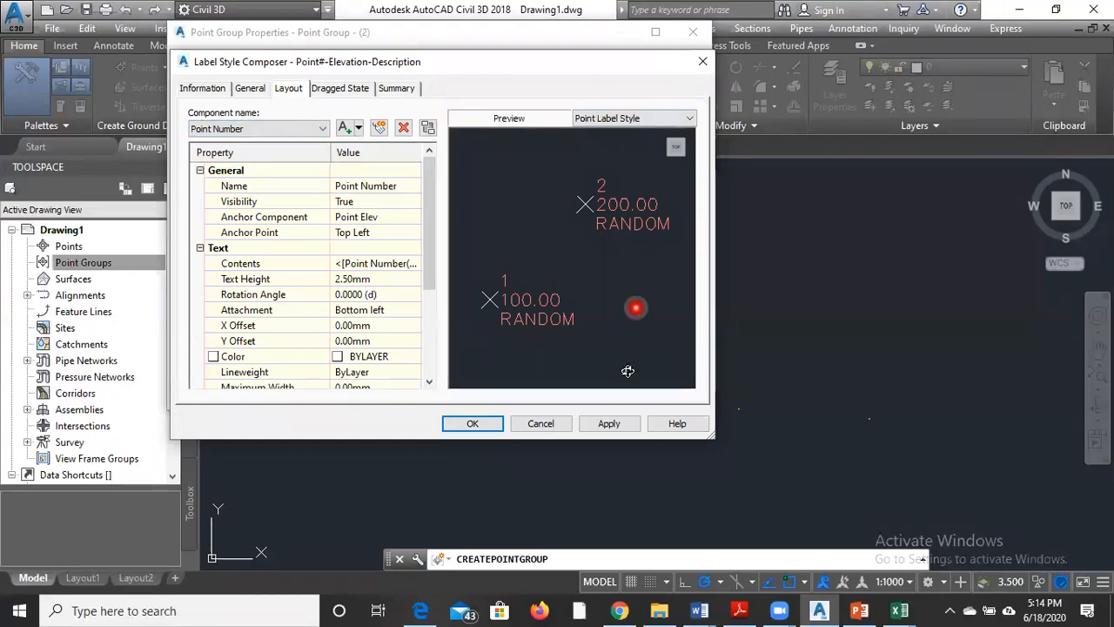
{"action": "left_click", "coordinate": [702, 61]}
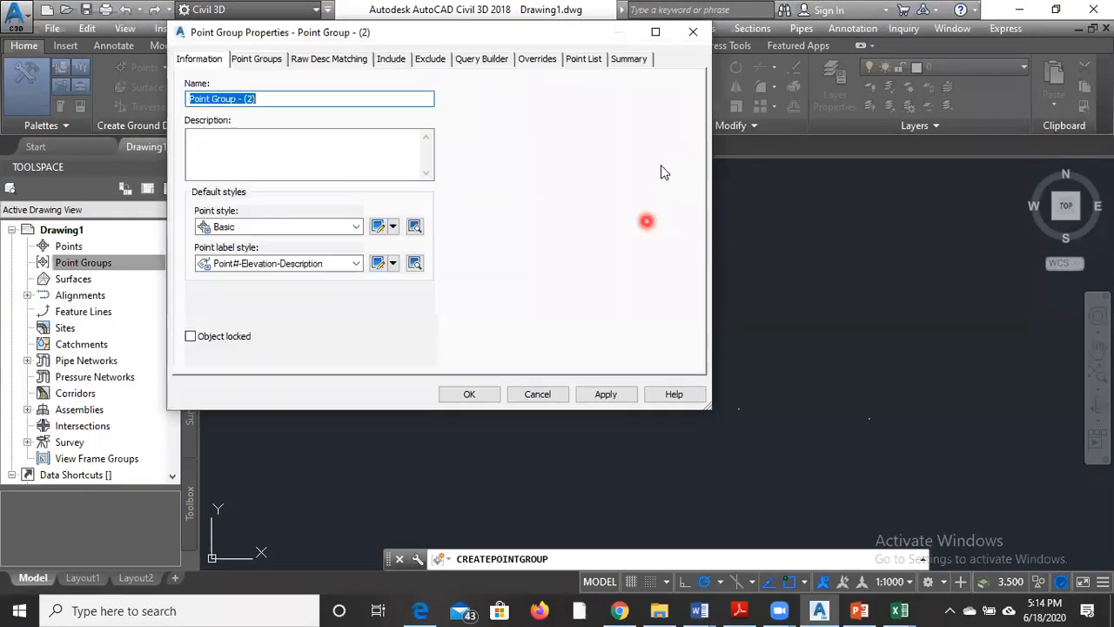
{"action": "left_click", "coordinate": [694, 32]}
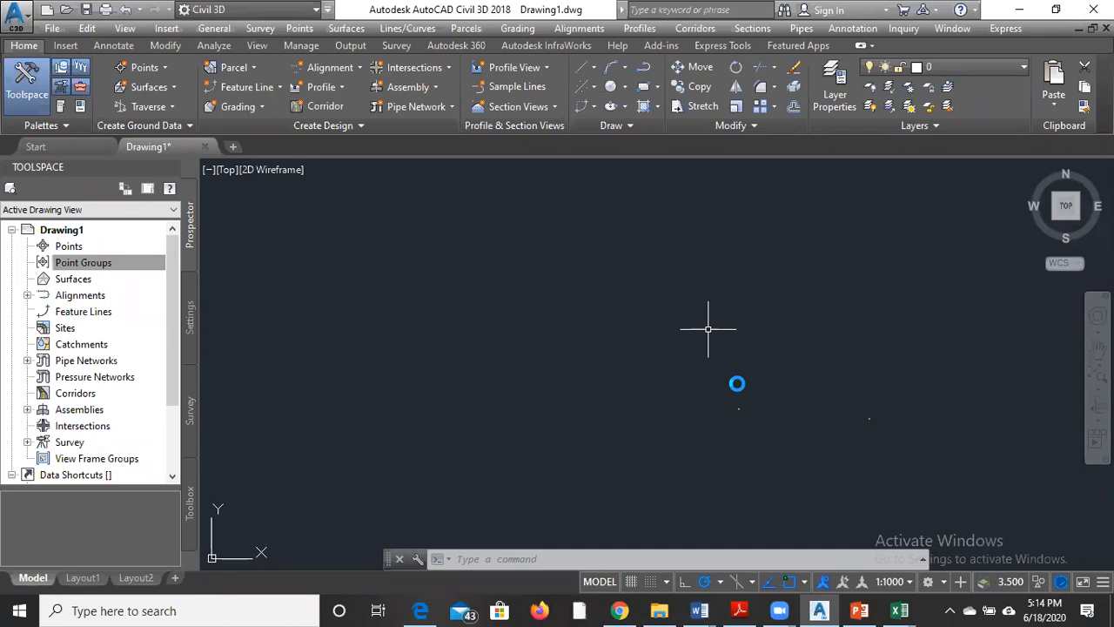
{"action": "type", "text": "CA"}
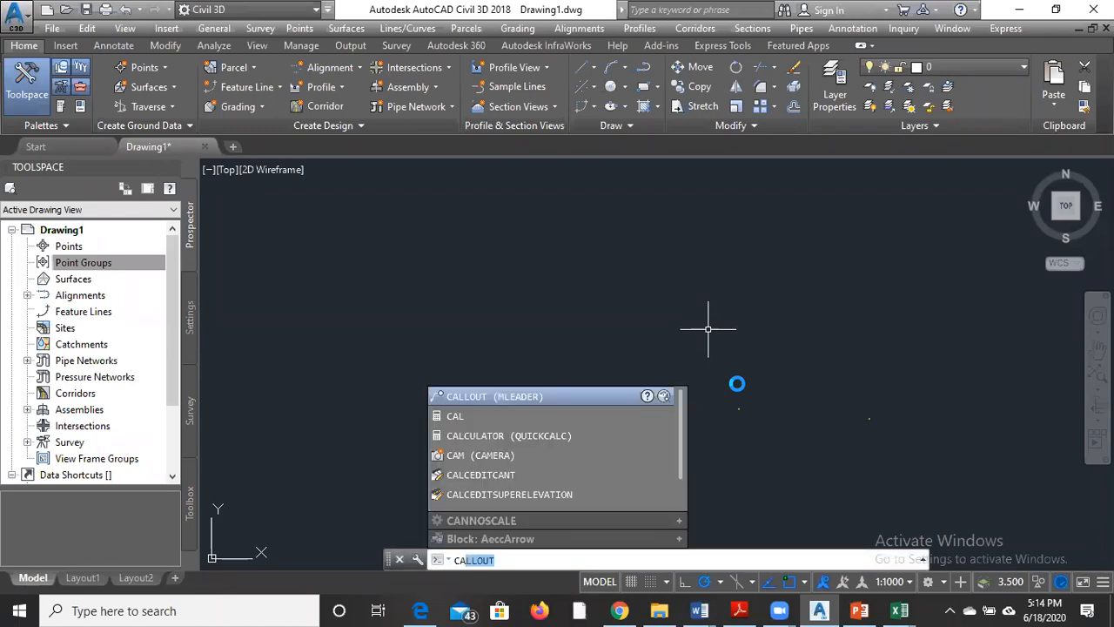
{"action": "key", "text": "Return"}
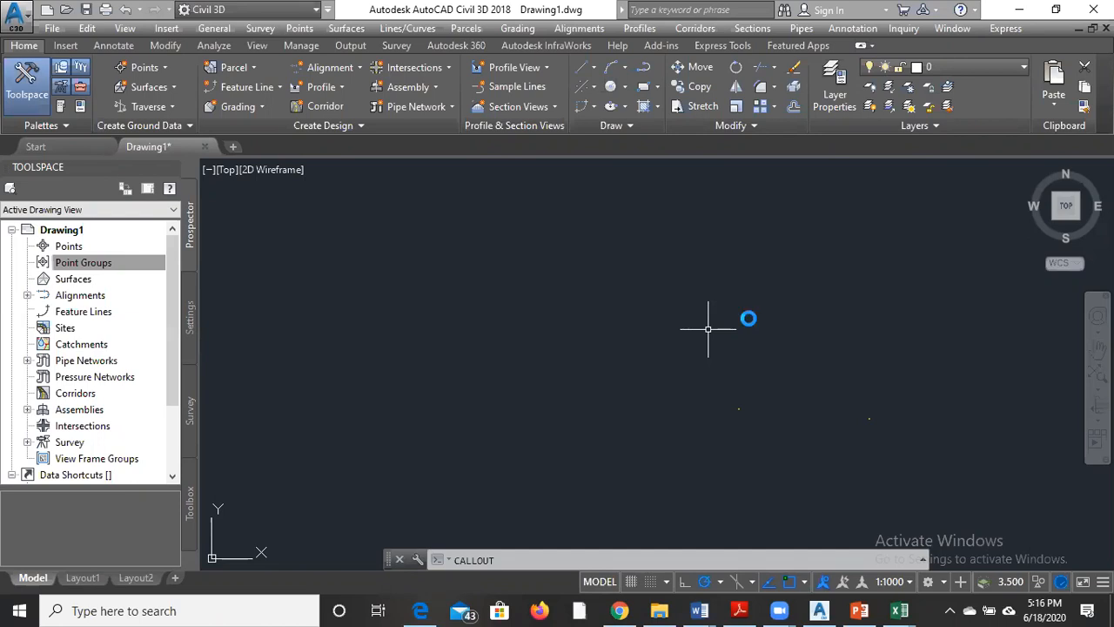
{"action": "left_click", "coordinate": [792, 346]}
{"action": "left_click", "coordinate": [455, 519]}
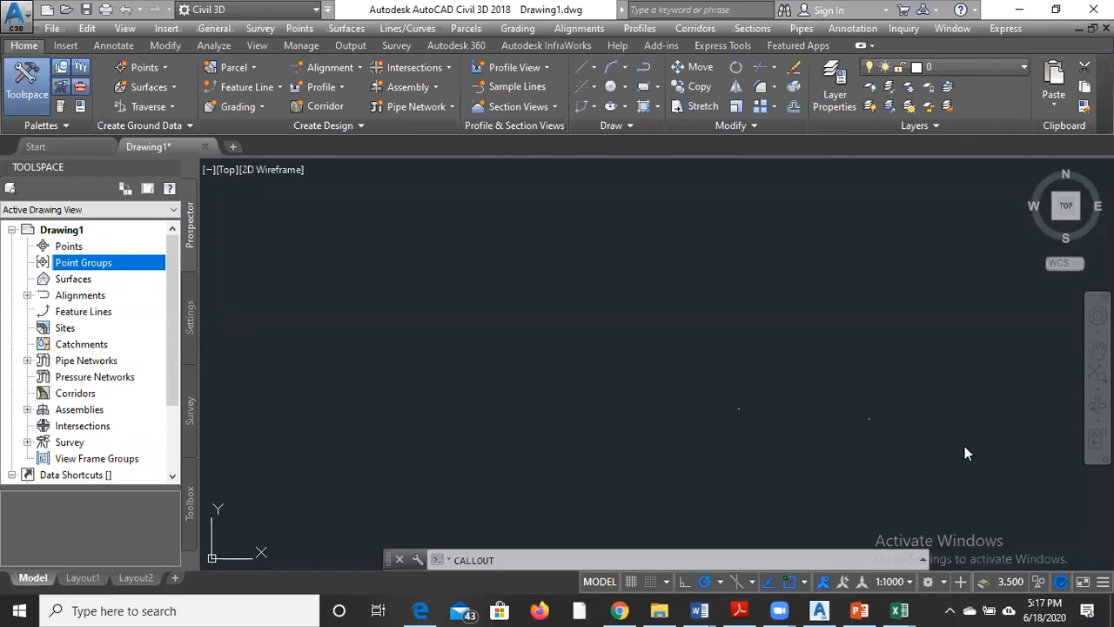
{"action": "left_click", "coordinate": [613, 255]}
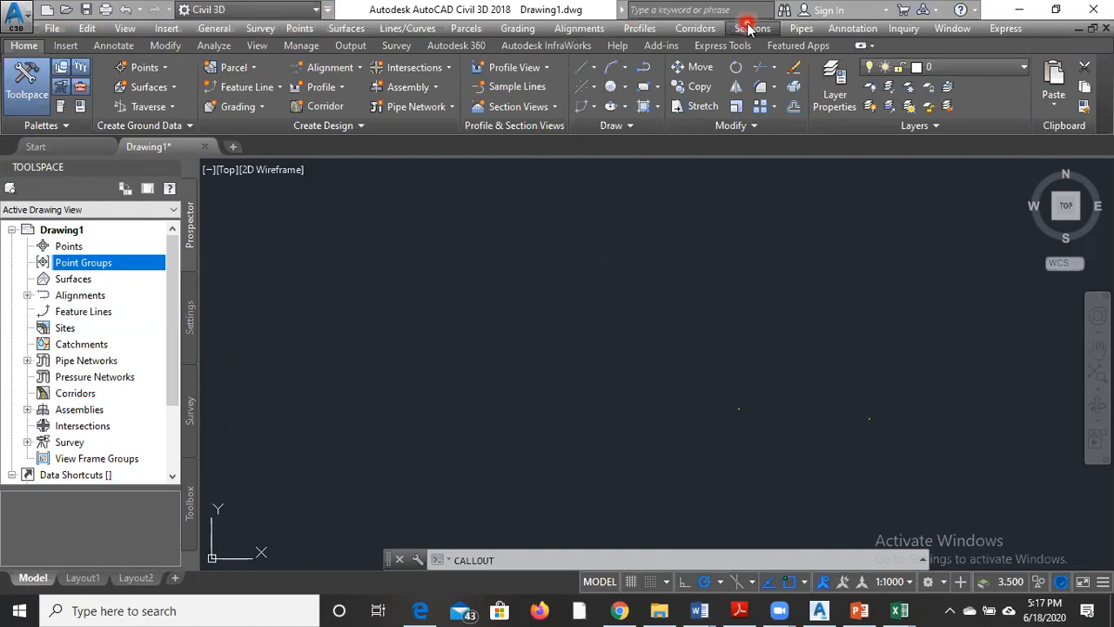
Step: Hide the menu bar and show it again
{"action": "left_click", "coordinate": [330, 11]}
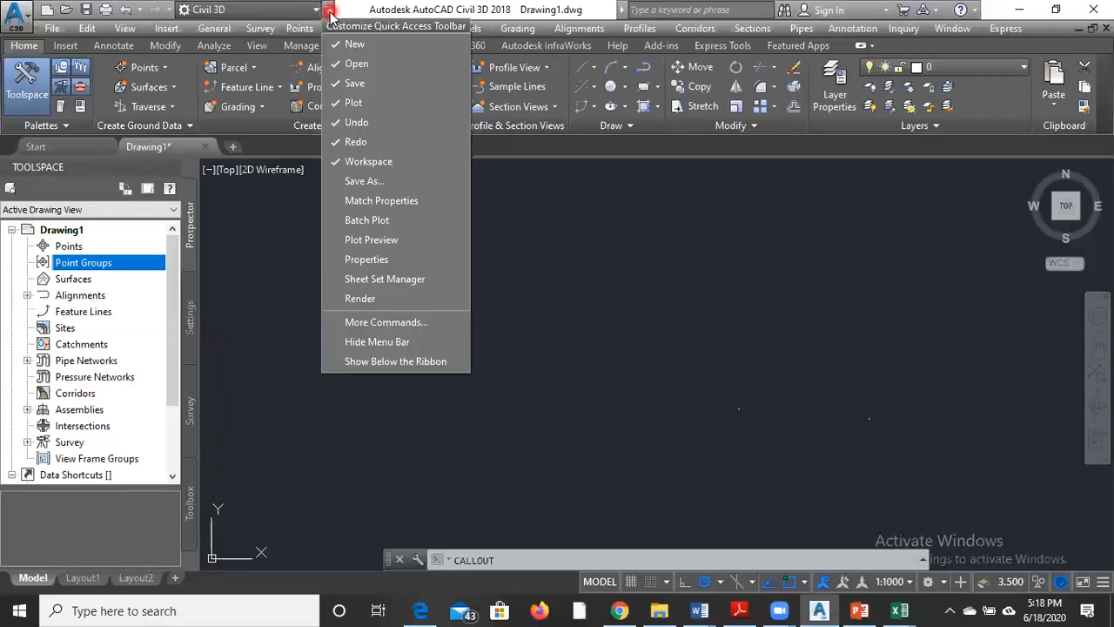
{"action": "left_click", "coordinate": [430, 344]}
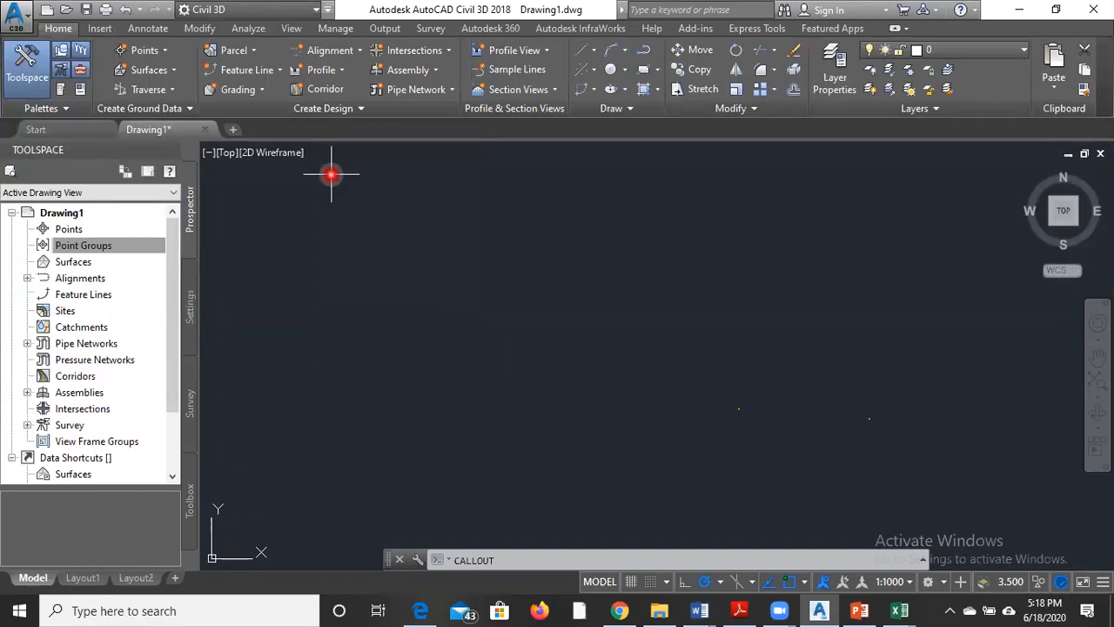
{"action": "left_click", "coordinate": [328, 10]}
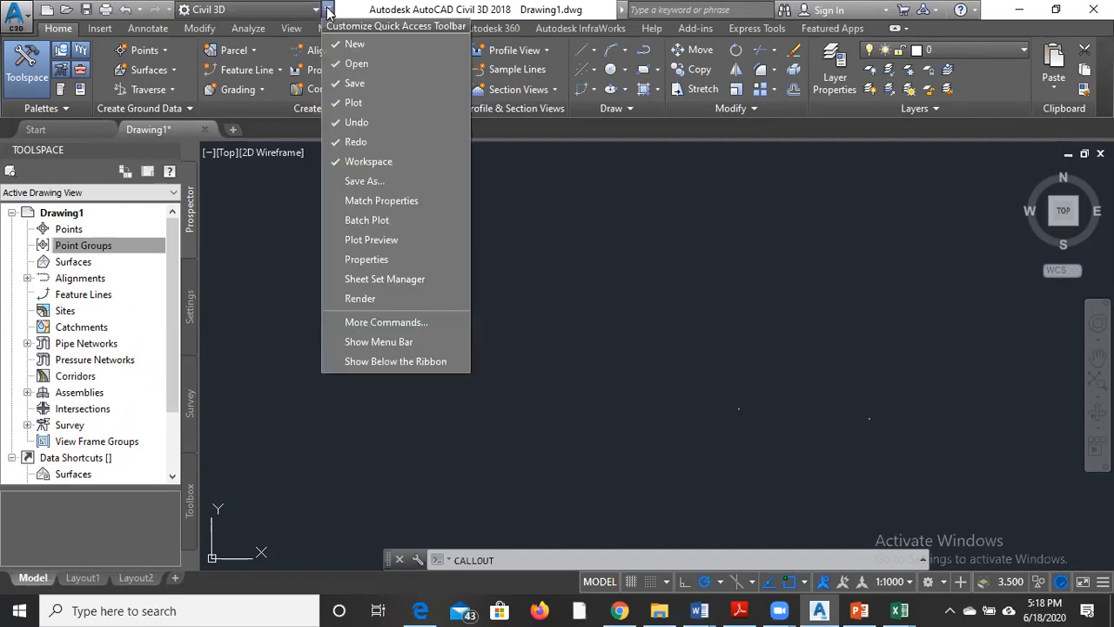
{"action": "left_click", "coordinate": [418, 344]}
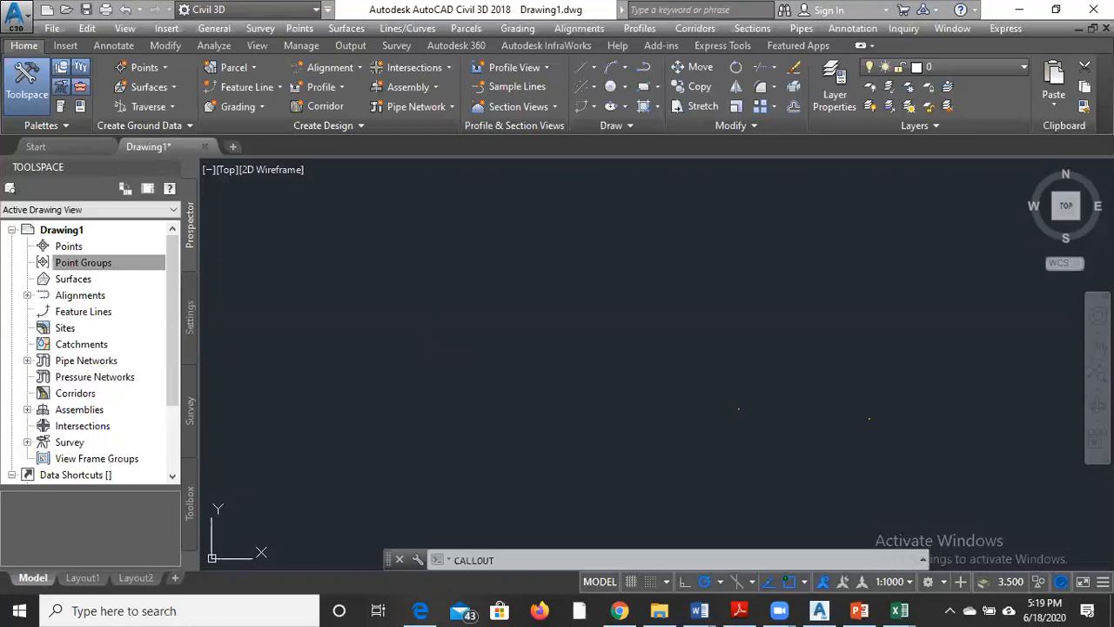
{"action": "left_click", "coordinate": [296, 28]}
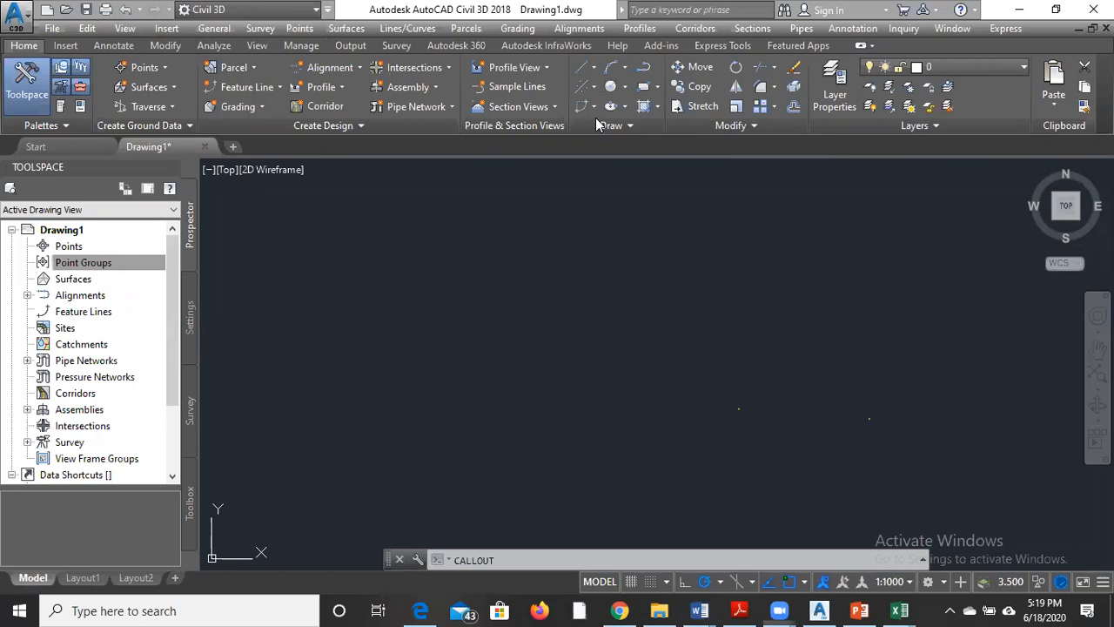
Step: Open the Import Points dialog, move it clear of the Toolspace, and close it without importing
{"action": "left_click", "coordinate": [299, 29]}
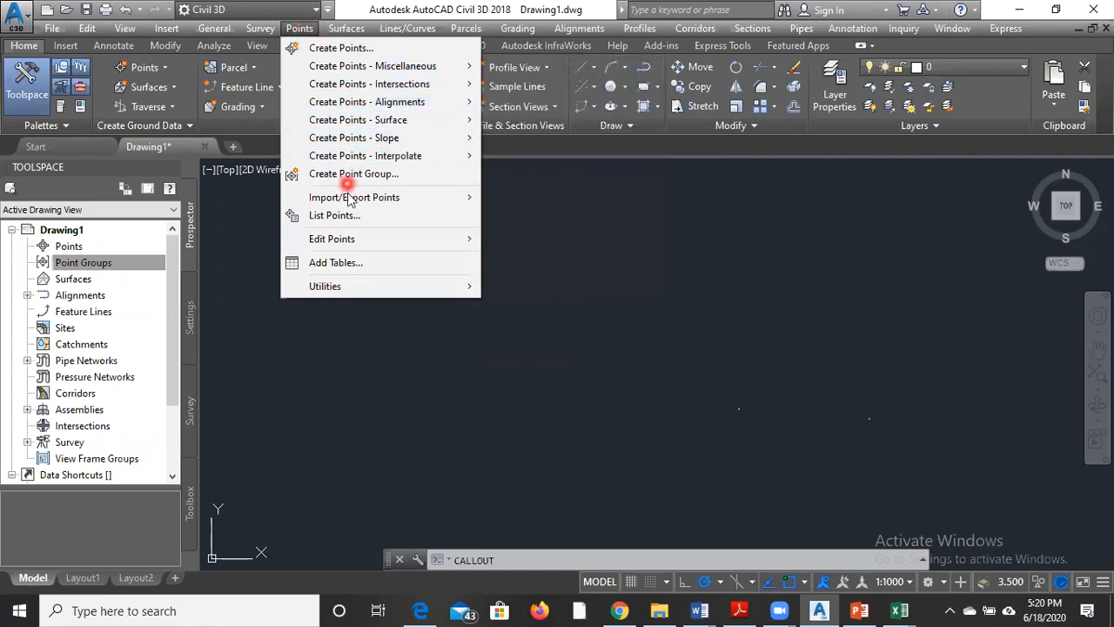
{"action": "mouse_move", "coordinate": [346, 200]}
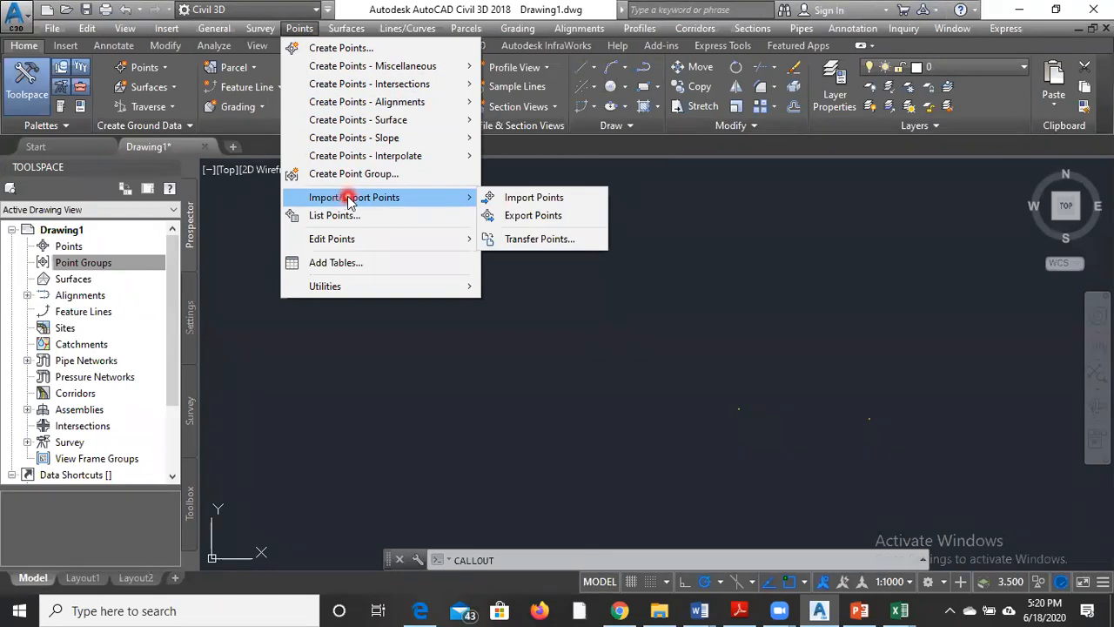
{"action": "left_click", "coordinate": [509, 198]}
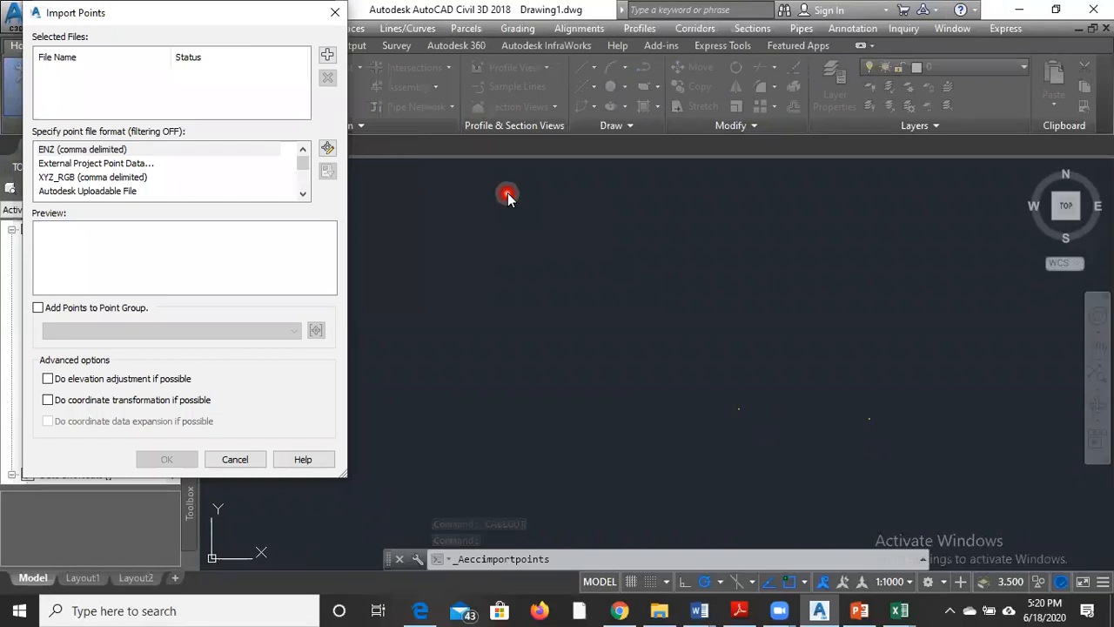
{"action": "left_click", "coordinate": [146, 15]}
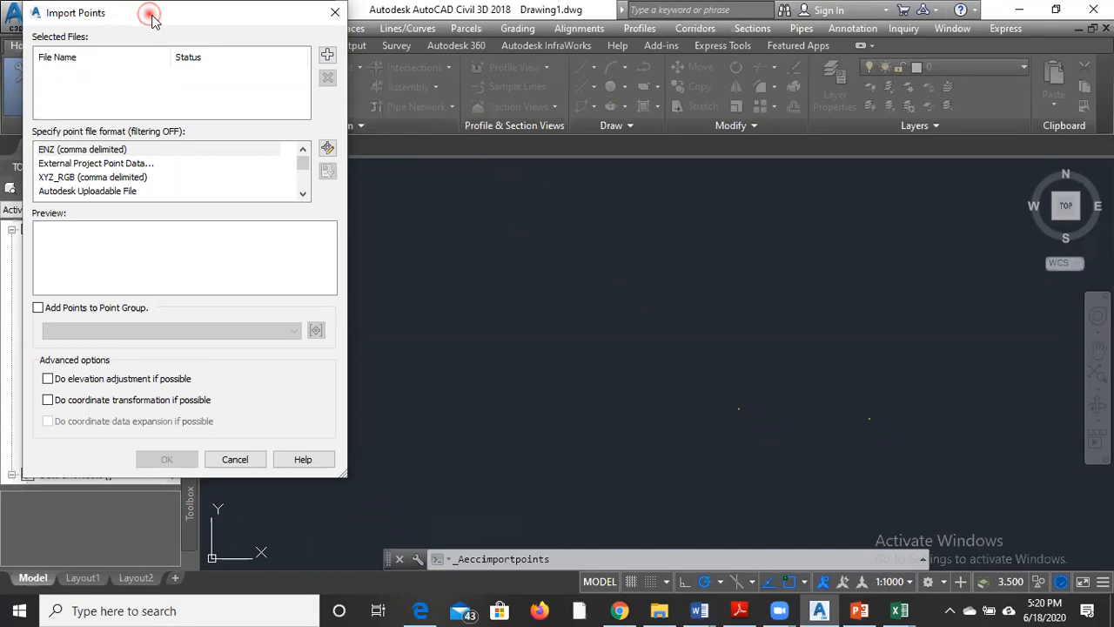
{"action": "left_click_drag", "start_coordinate": [151, 19], "coordinate": [379, 71]}
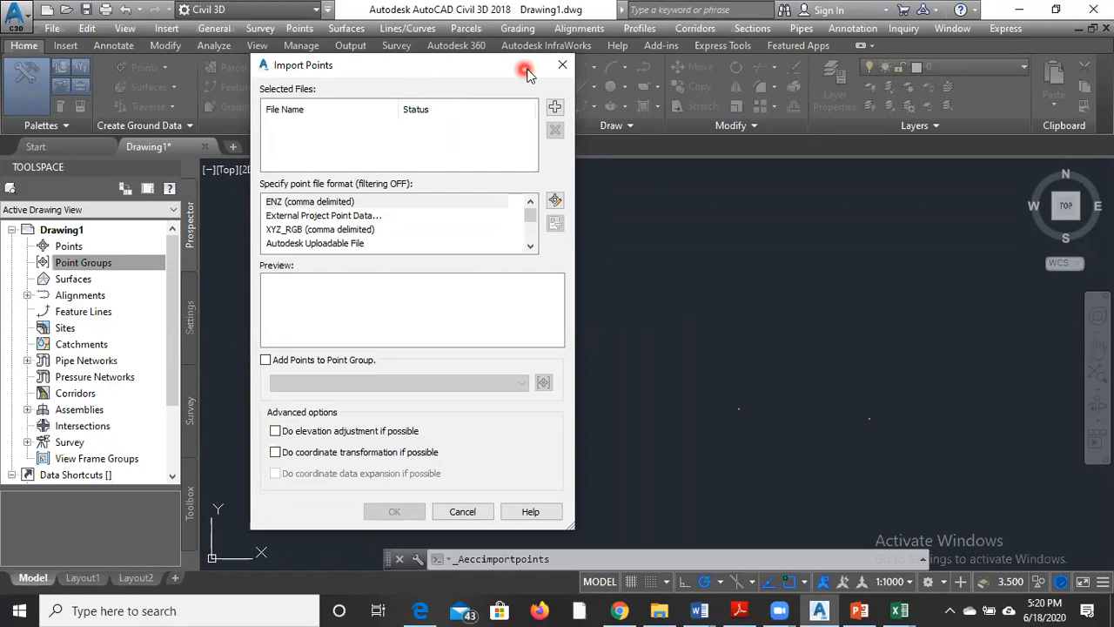
{"action": "left_click", "coordinate": [562, 68]}
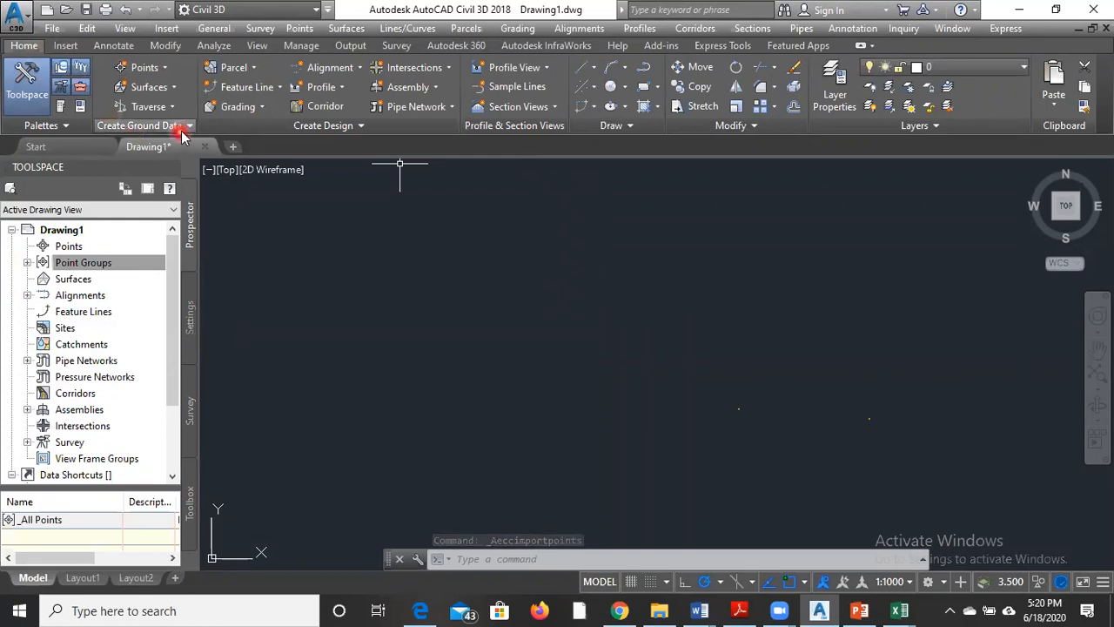
Step: Open Import Points through the ribbon's point creation tools, and close both without importing anything
{"action": "left_click", "coordinate": [158, 71]}
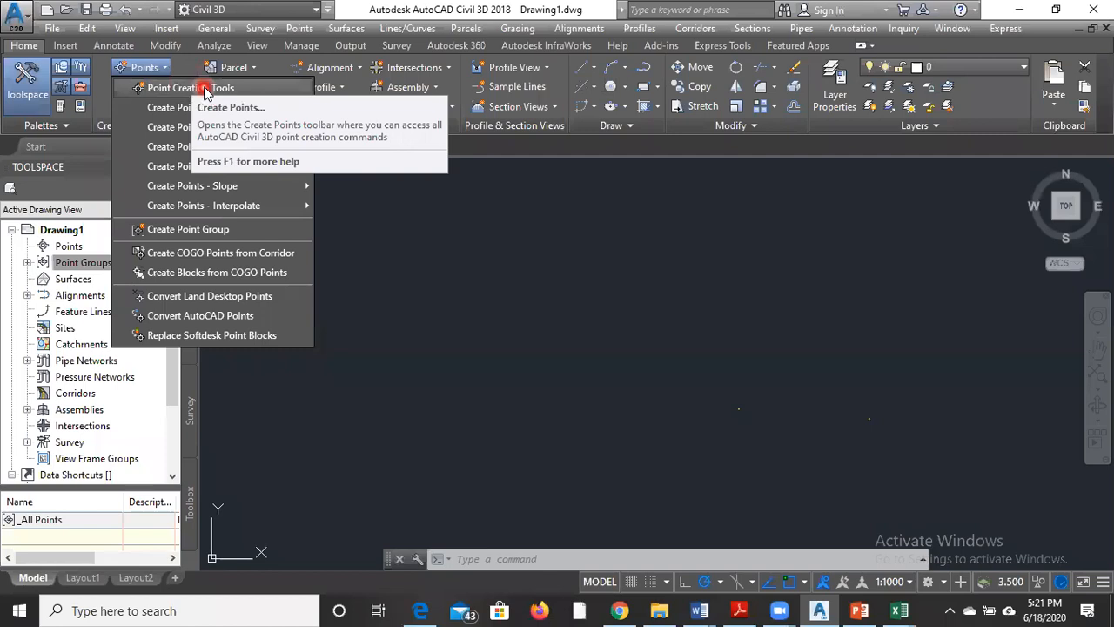
{"action": "left_click", "coordinate": [204, 88]}
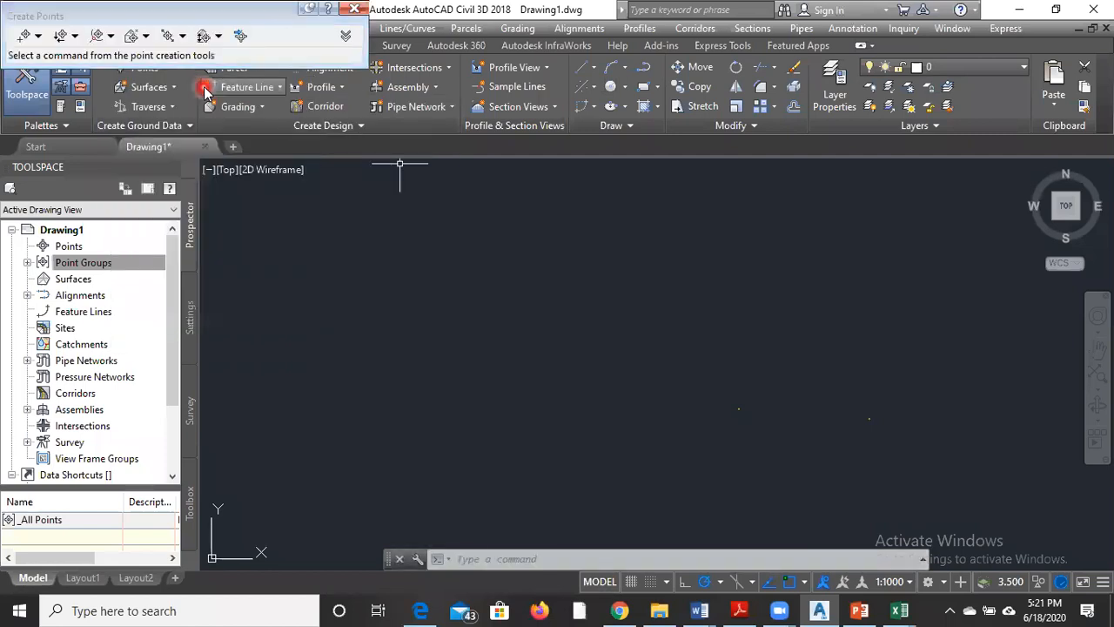
{"action": "left_click", "coordinate": [60, 14]}
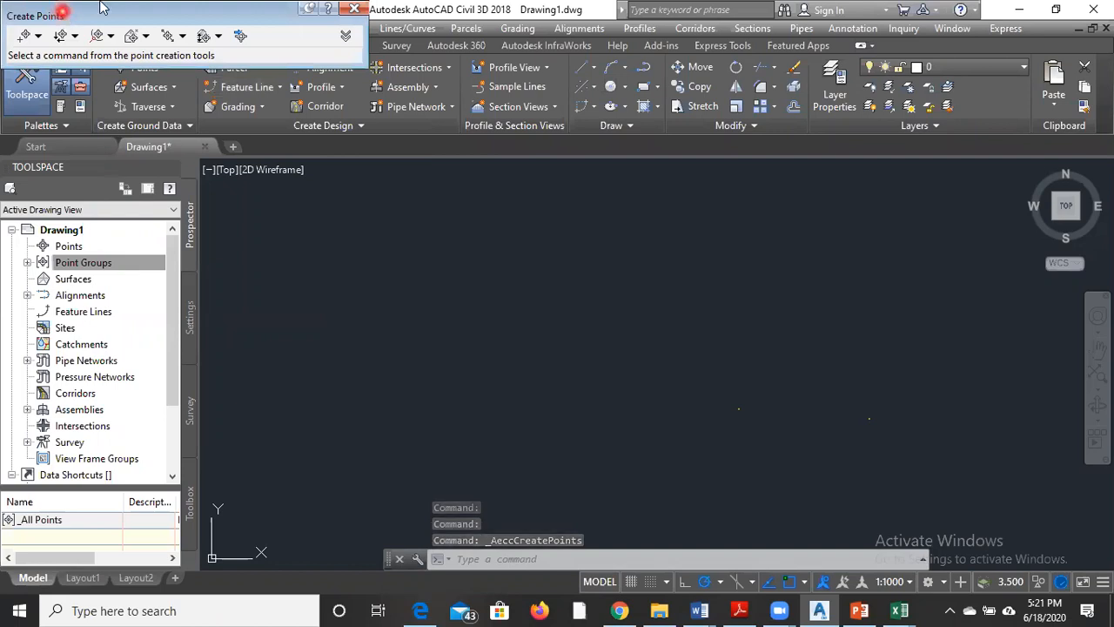
{"action": "left_click", "coordinate": [247, 46]}
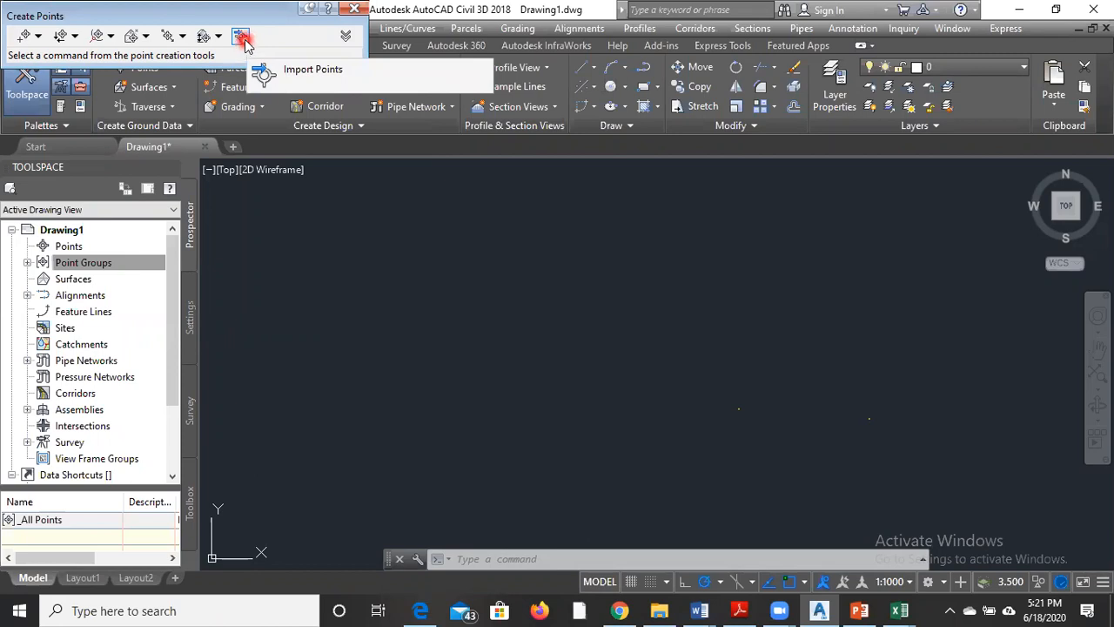
{"action": "left_click", "coordinate": [242, 40]}
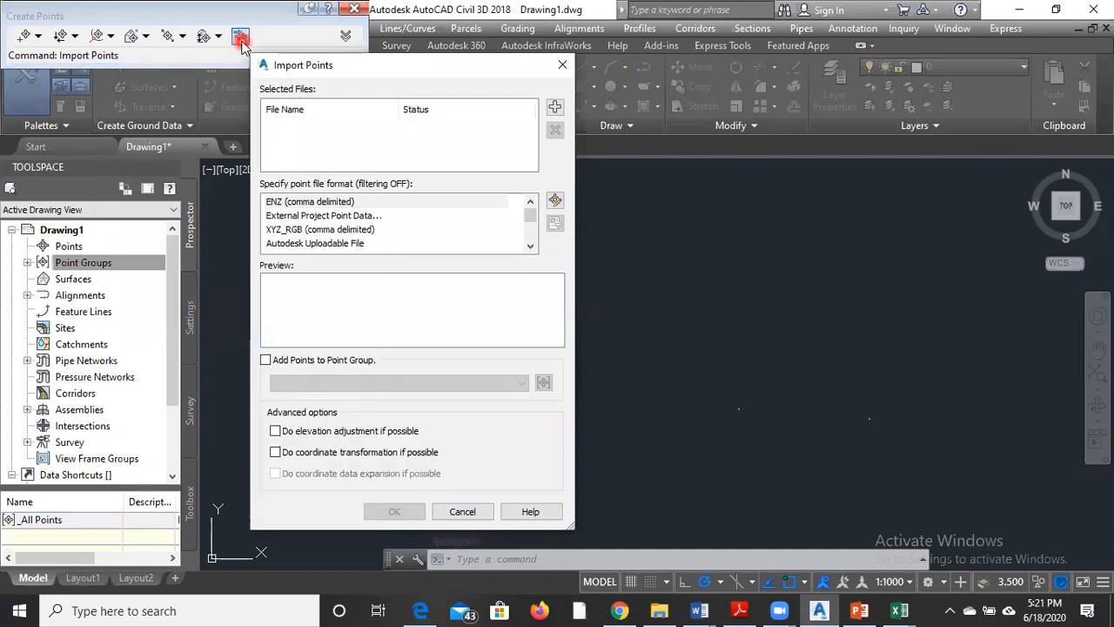
{"action": "left_click", "coordinate": [562, 65]}
{"action": "left_click", "coordinate": [353, 10]}
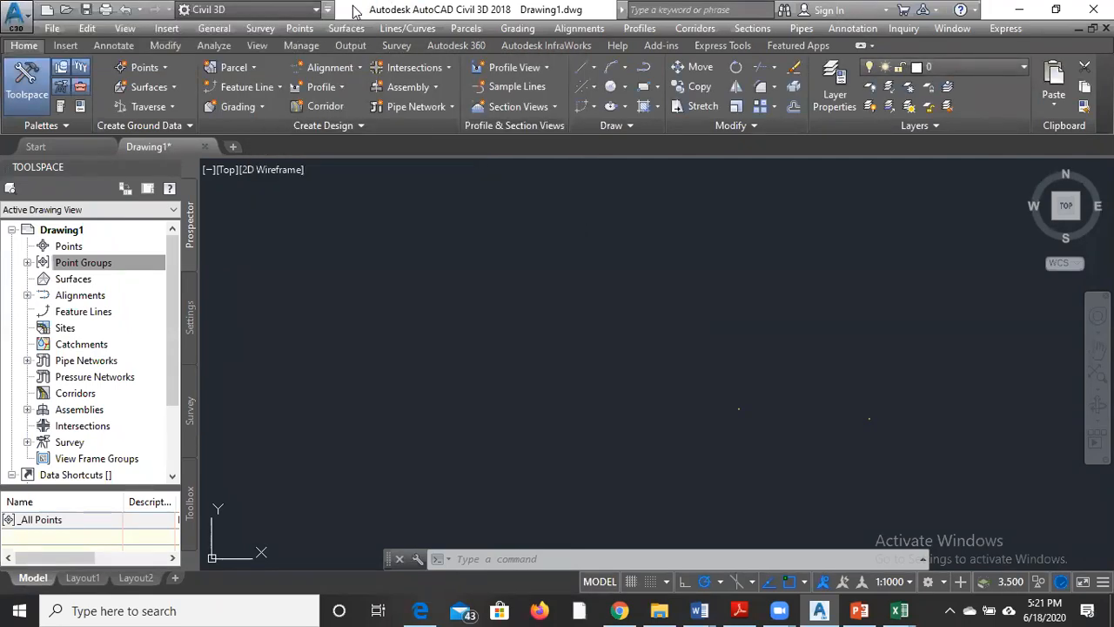
Step: Open the point creation tools from the drawing's Points collection, start Import Points and close it without importing
{"action": "left_click", "coordinate": [70, 247]}
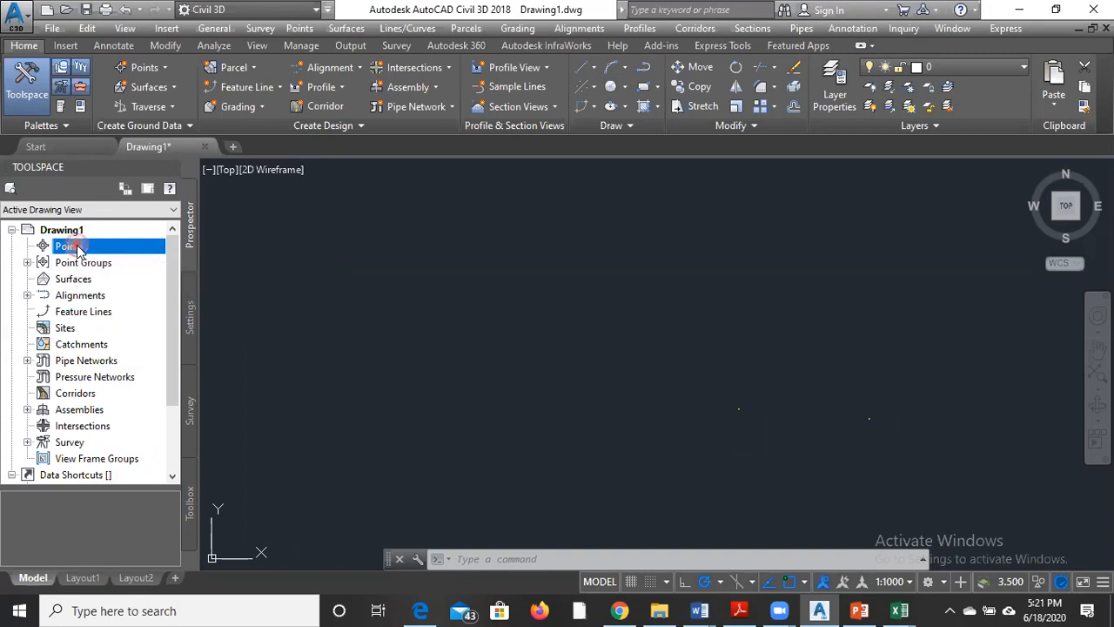
{"action": "right_click", "coordinate": [76, 247]}
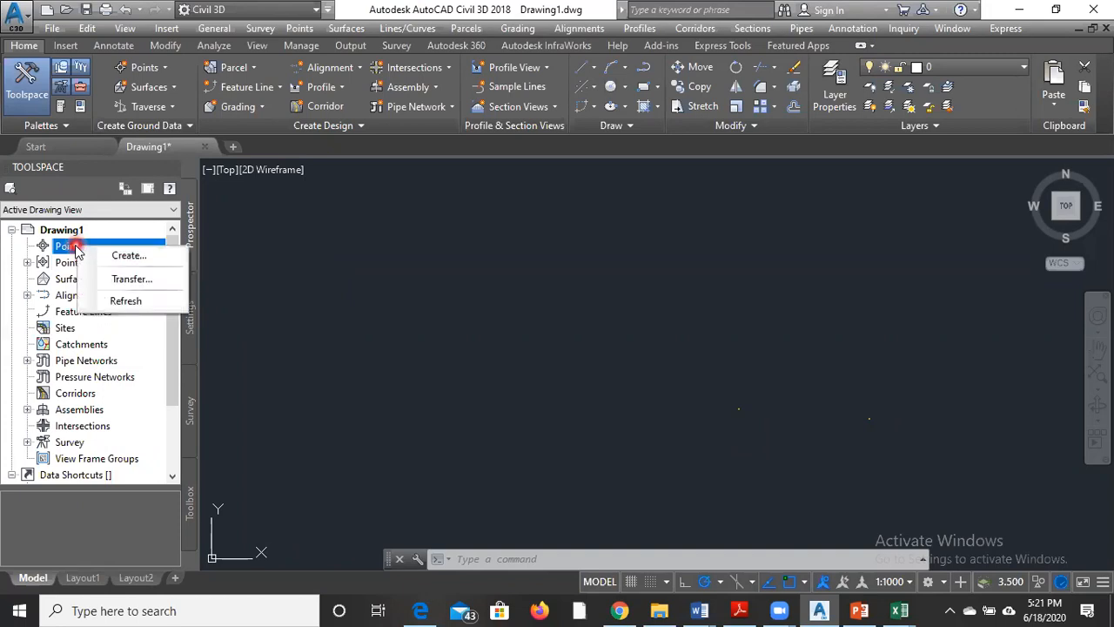
{"action": "left_click", "coordinate": [126, 255]}
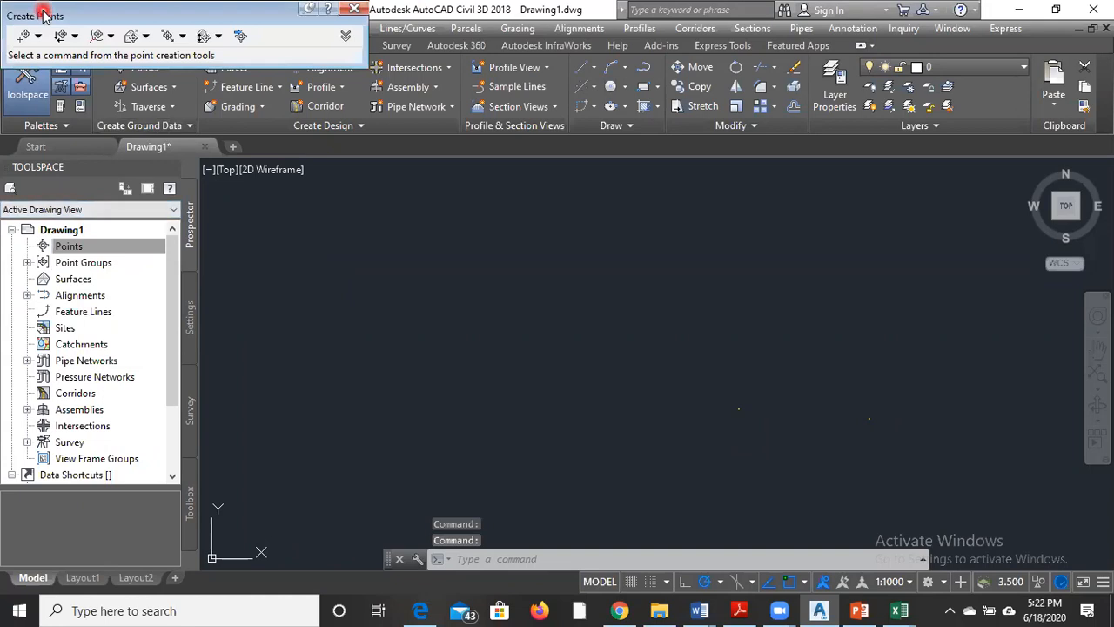
{"action": "left_click", "coordinate": [245, 39]}
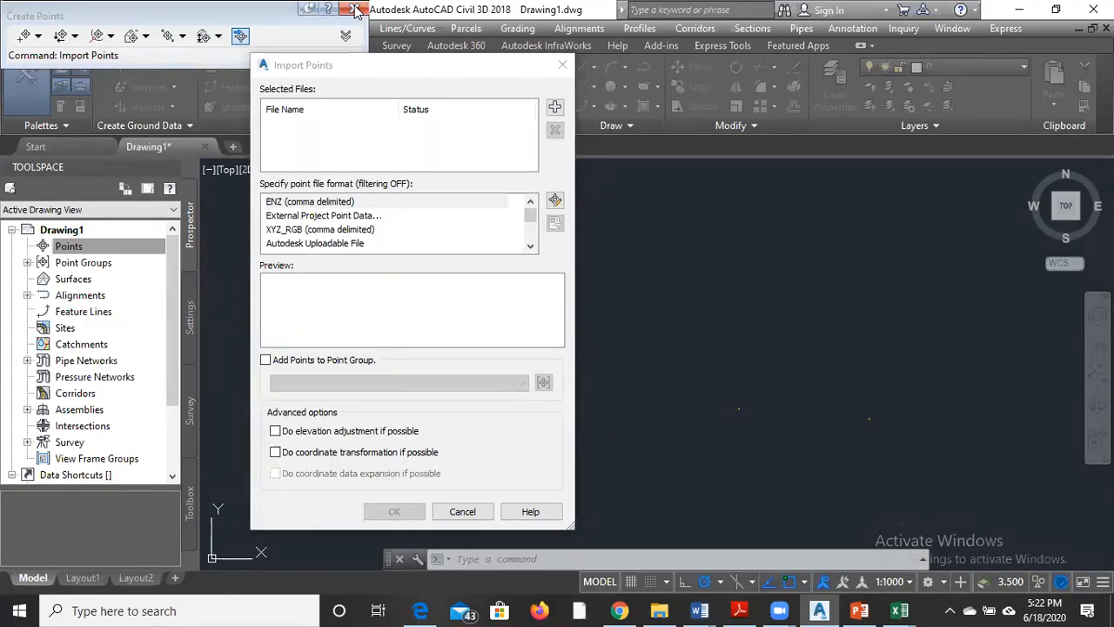
{"action": "left_click", "coordinate": [558, 73]}
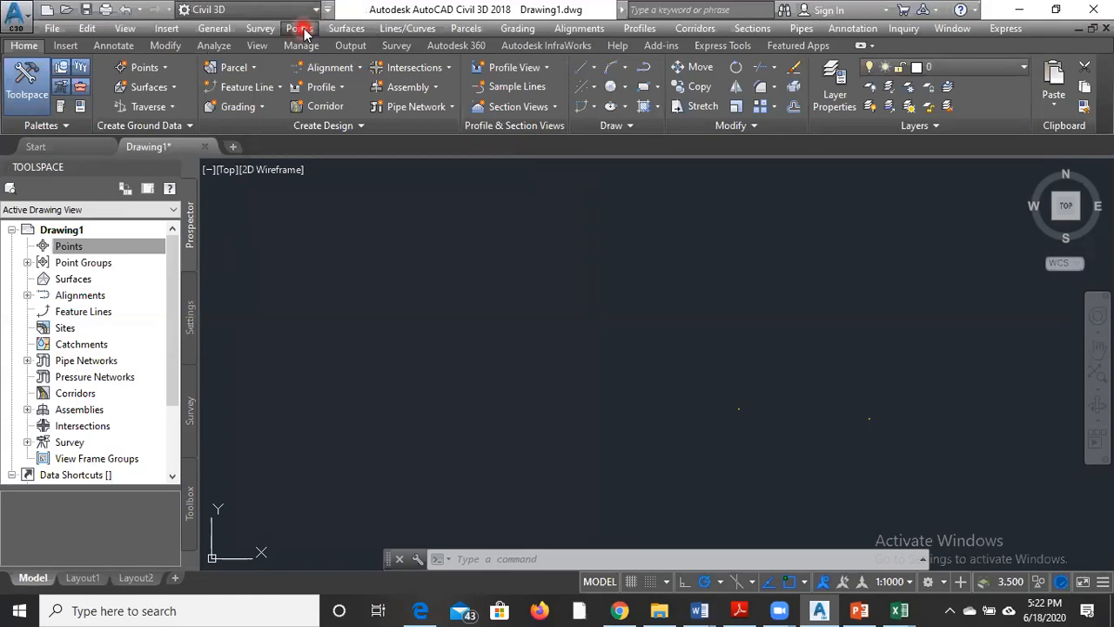
Step: Start a point import and specify ENZ (comma delimited) as the point file format
{"action": "left_click", "coordinate": [300, 29]}
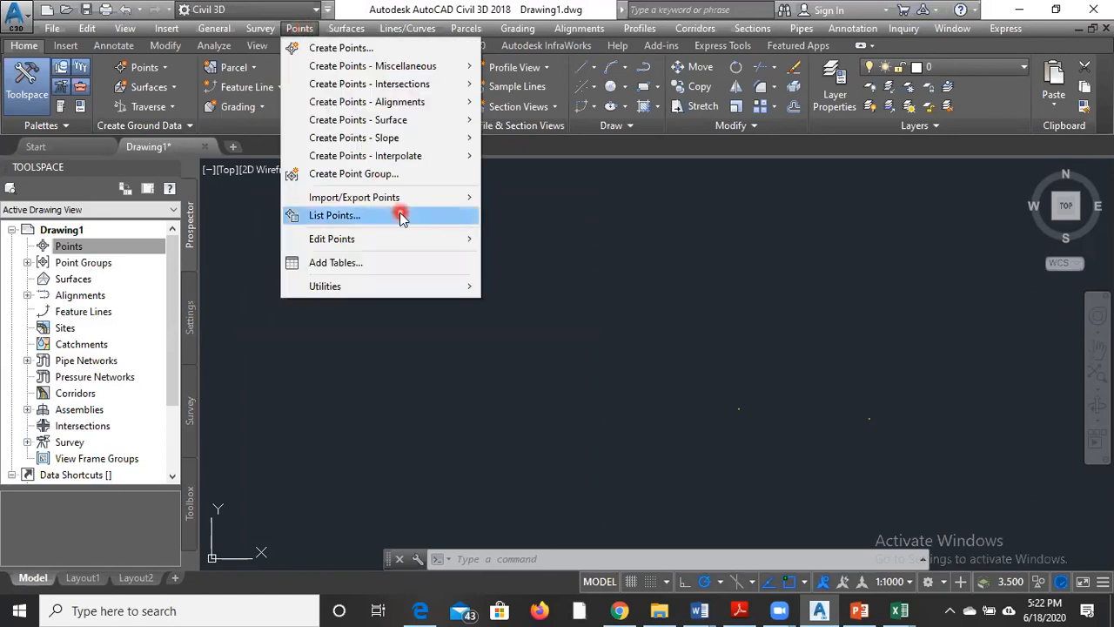
{"action": "mouse_move", "coordinate": [410, 199]}
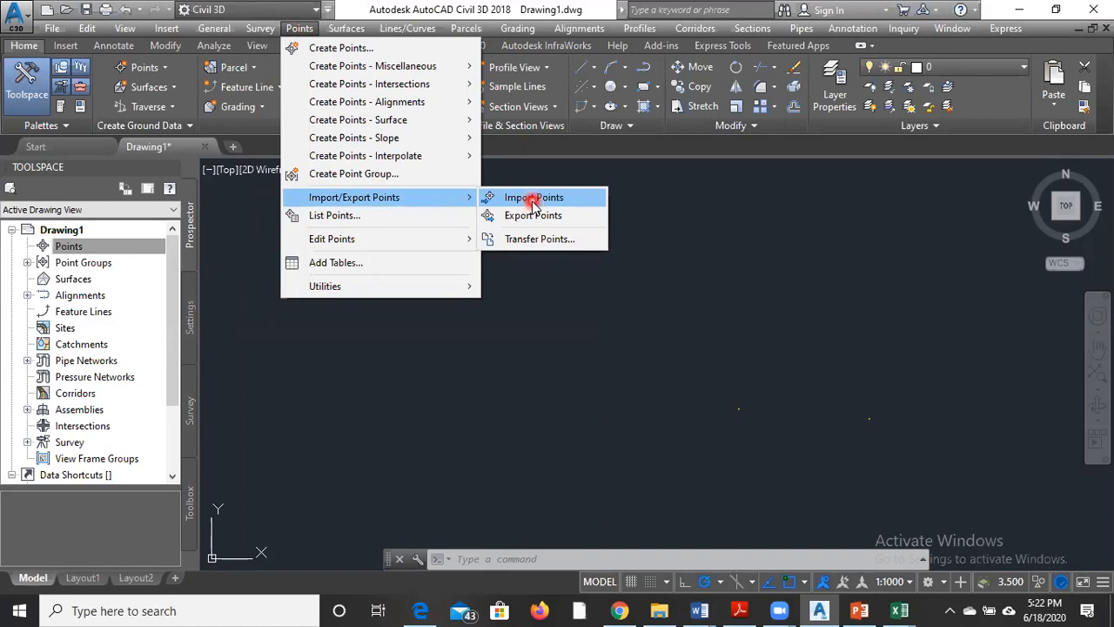
{"action": "left_click", "coordinate": [533, 200]}
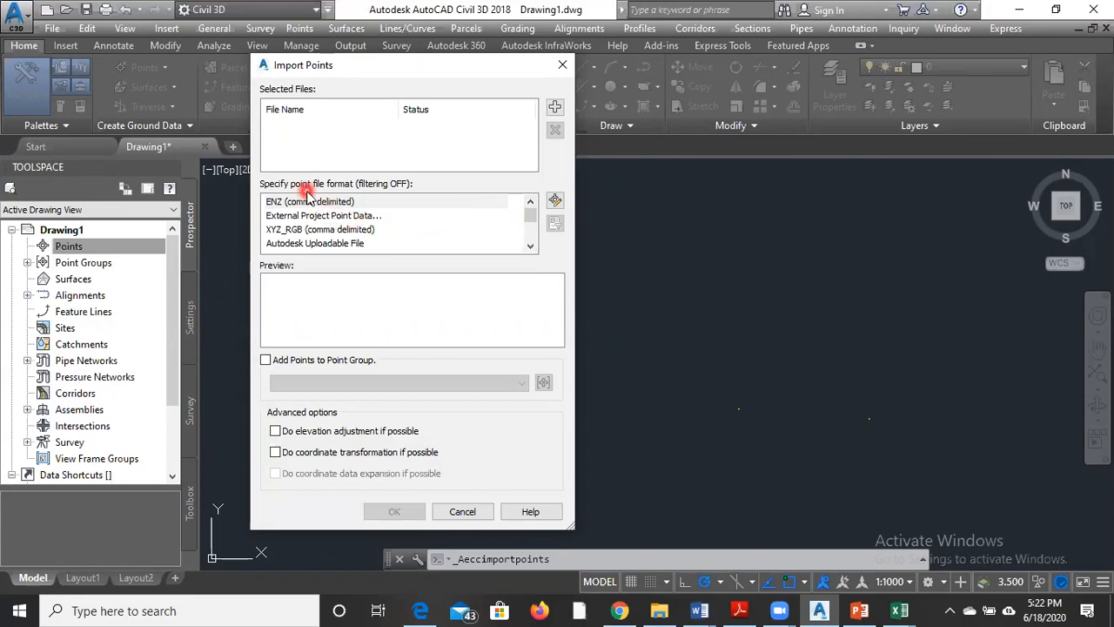
{"action": "left_click", "coordinate": [367, 202]}
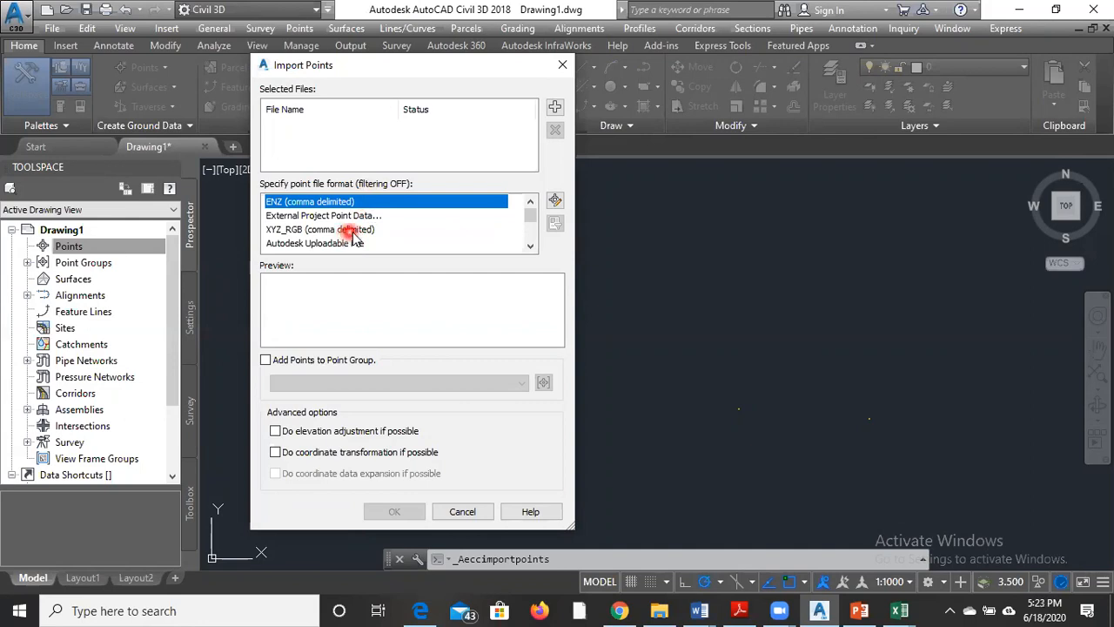
{"action": "left_click", "coordinate": [531, 245]}
{"action": "left_click", "coordinate": [531, 246]}
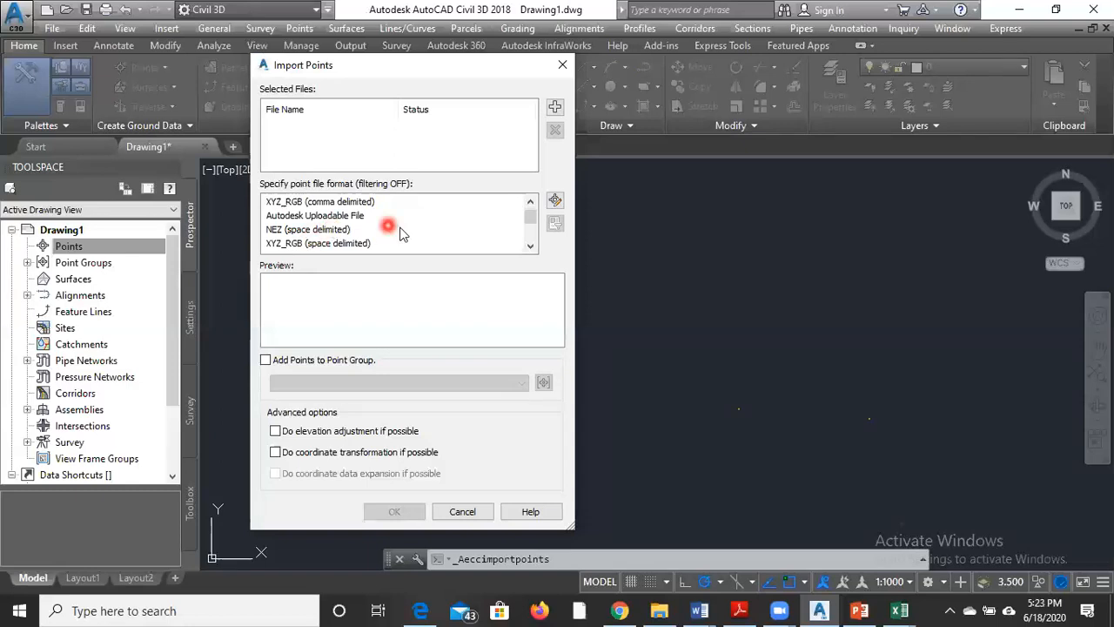
{"action": "left_click", "coordinate": [528, 246]}
{"action": "left_click", "coordinate": [528, 246]}
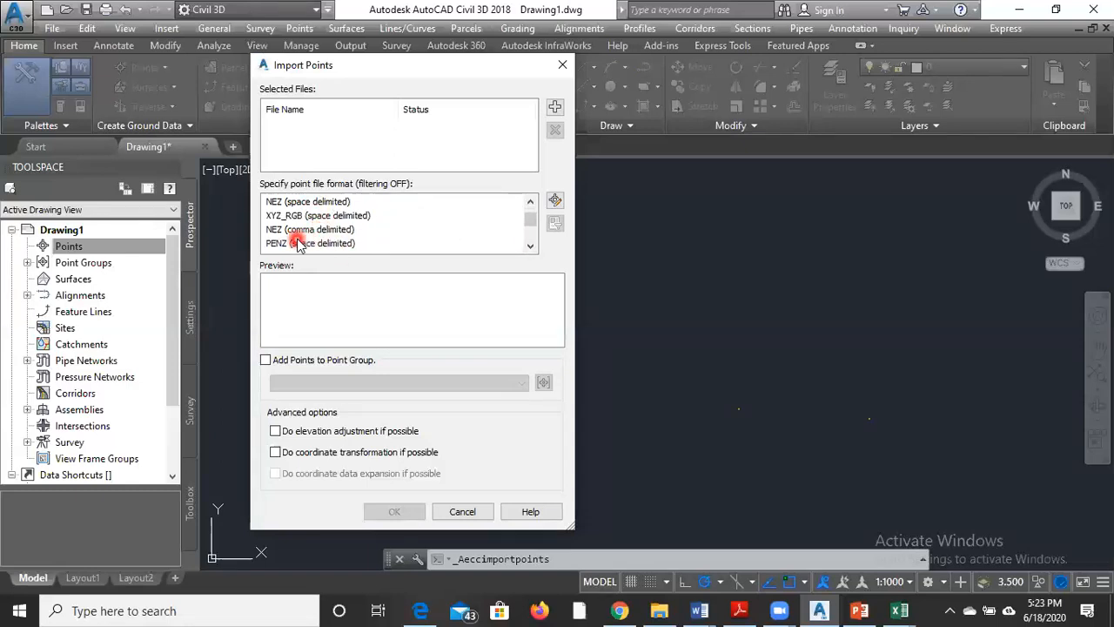
{"action": "left_click", "coordinate": [530, 247]}
{"action": "left_click", "coordinate": [530, 246]}
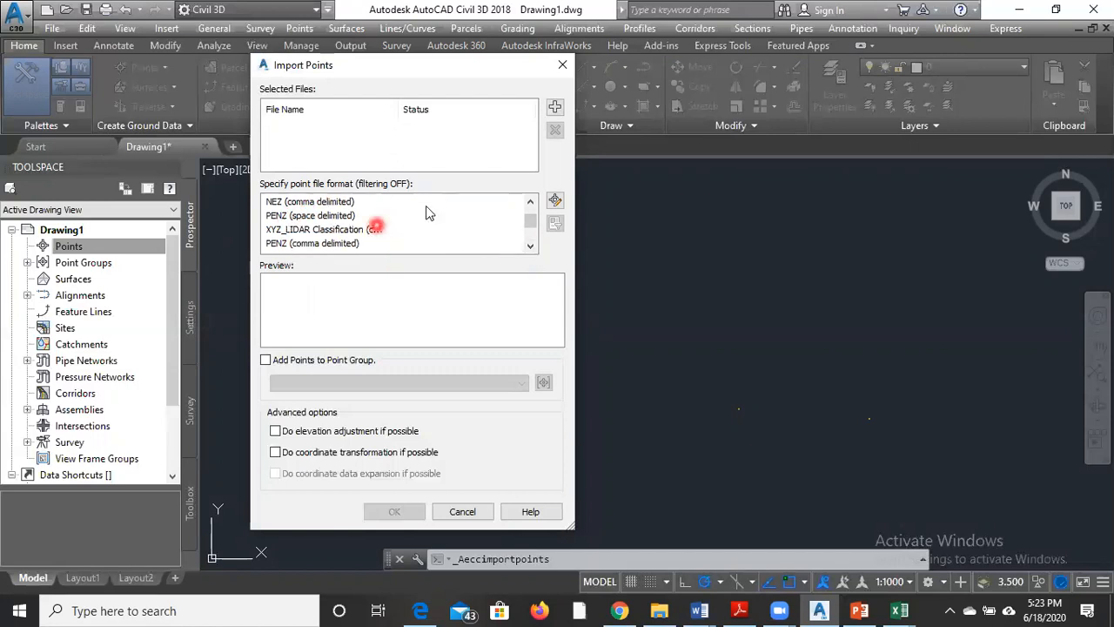
{"action": "left_click", "coordinate": [529, 202]}
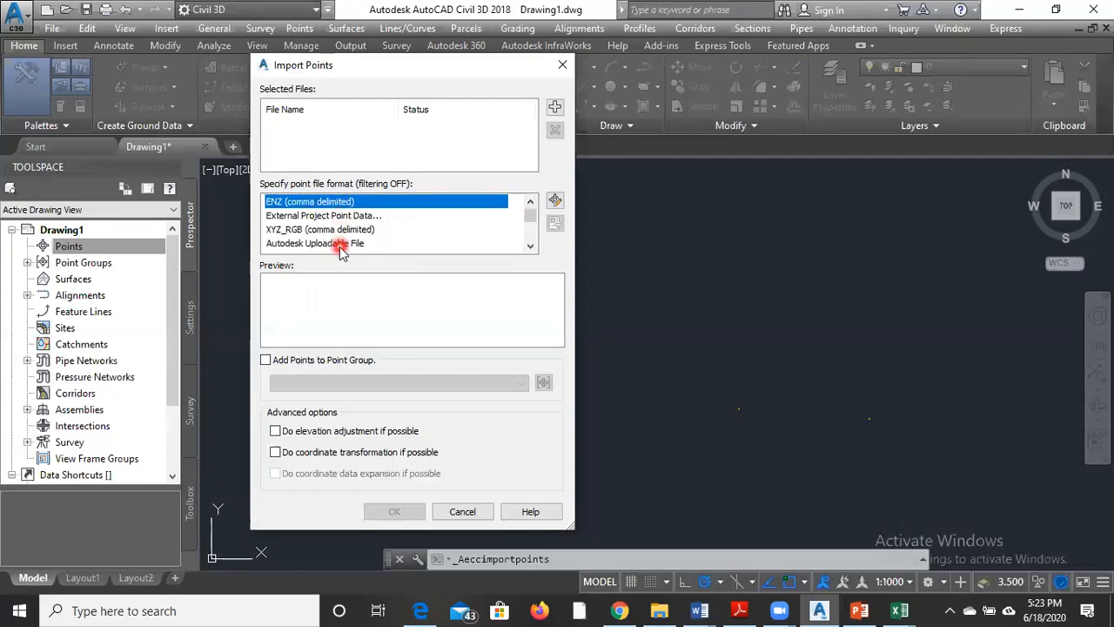
Step: Browse the Desktop for the point source file, filter the file type to *.csv and select TRAINING DAY ONE
{"action": "left_click", "coordinate": [554, 109]}
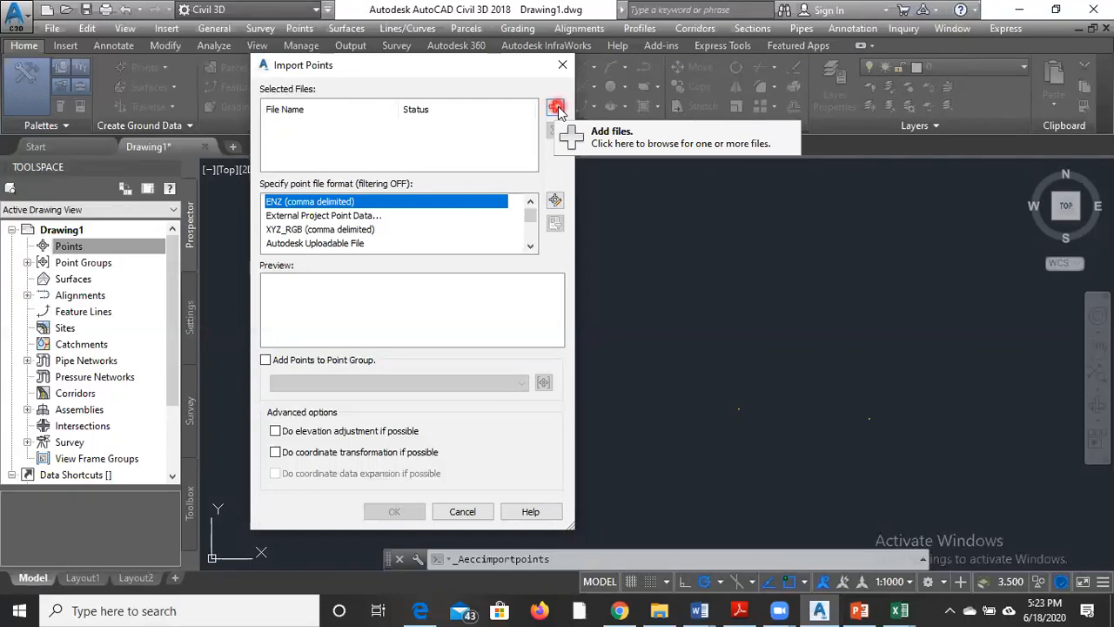
{"action": "left_click", "coordinate": [557, 108]}
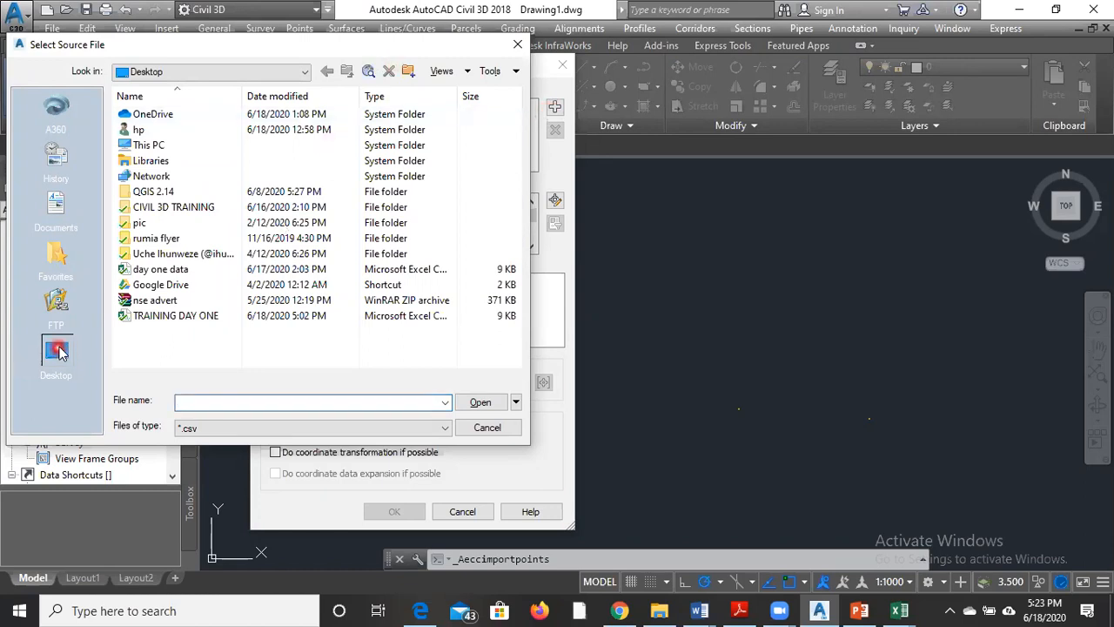
{"action": "left_click", "coordinate": [177, 318]}
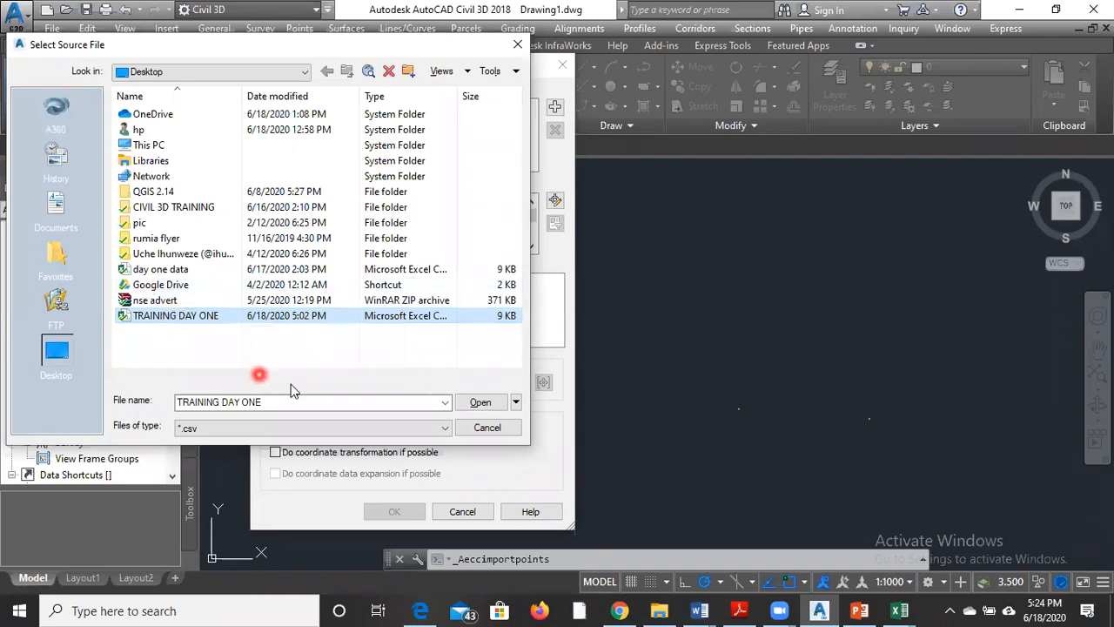
{"action": "left_click", "coordinate": [443, 428]}
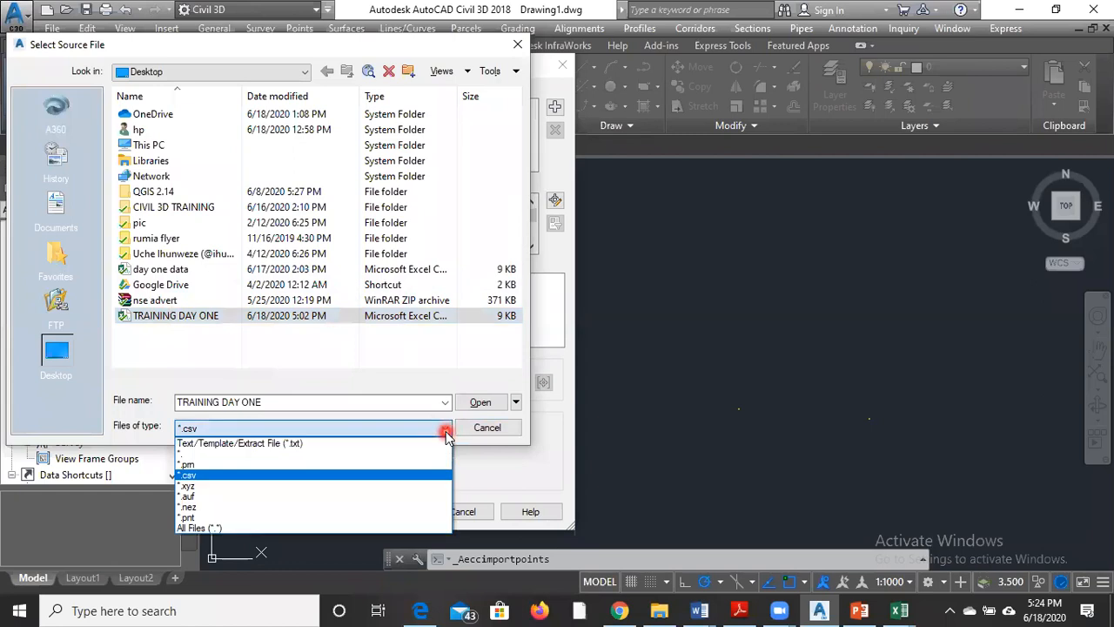
{"action": "left_click", "coordinate": [386, 475]}
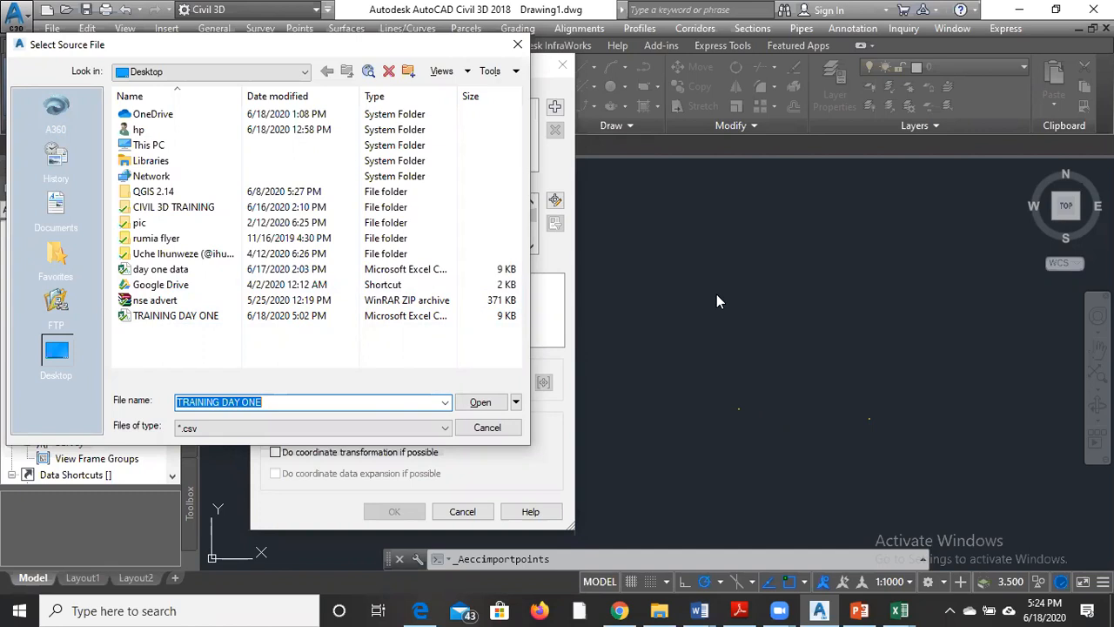
{"action": "left_click", "coordinate": [444, 428]}
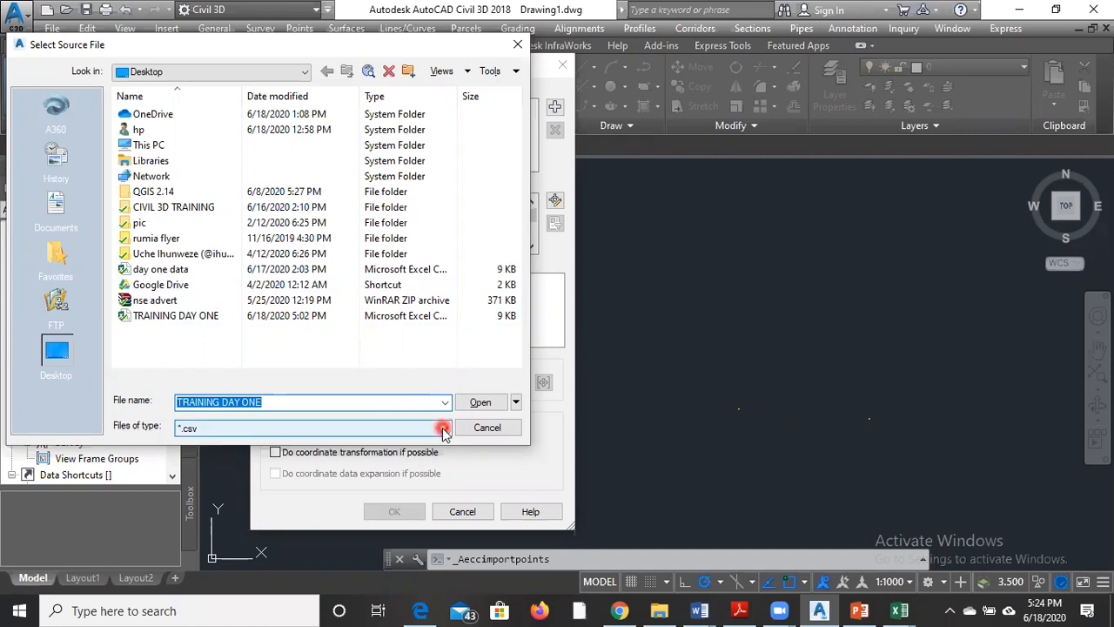
{"action": "left_click", "coordinate": [444, 428]}
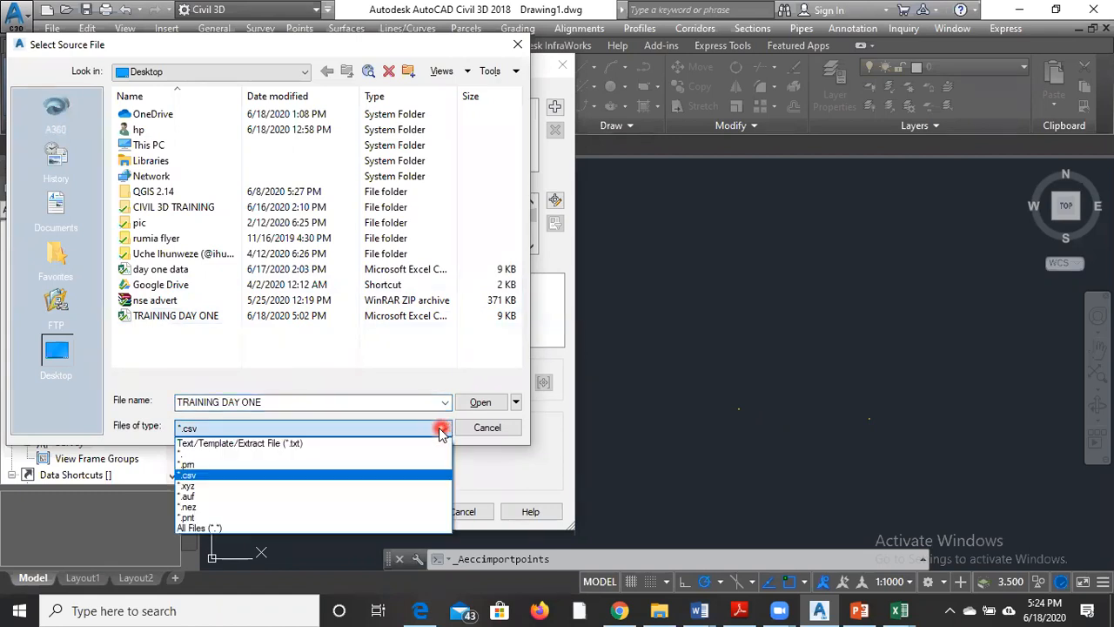
{"action": "left_click", "coordinate": [416, 476]}
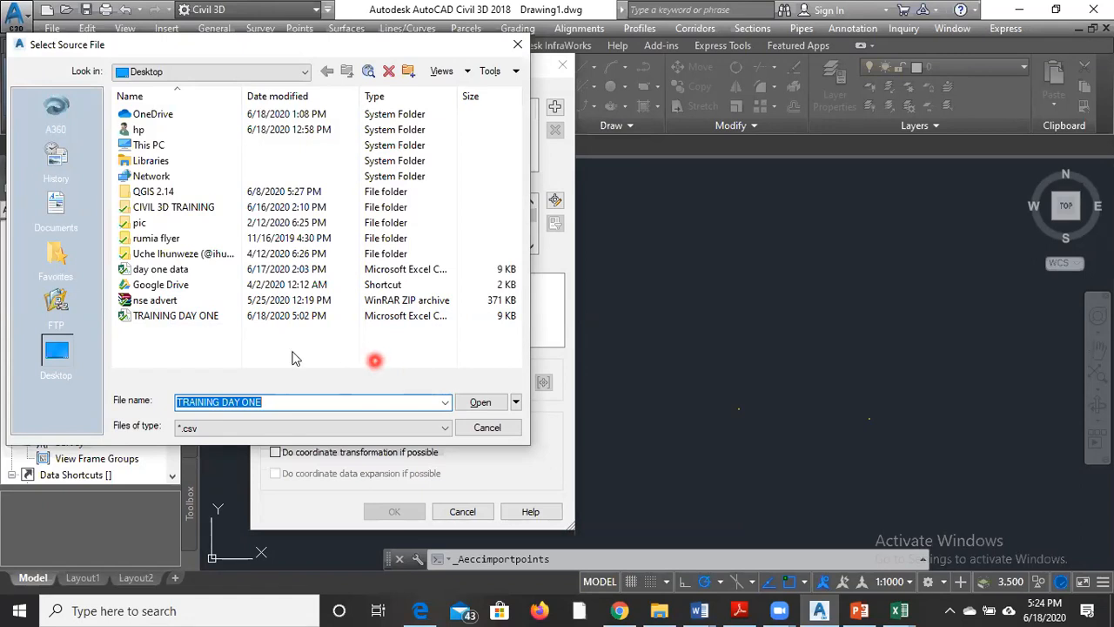
{"action": "left_click", "coordinate": [231, 318]}
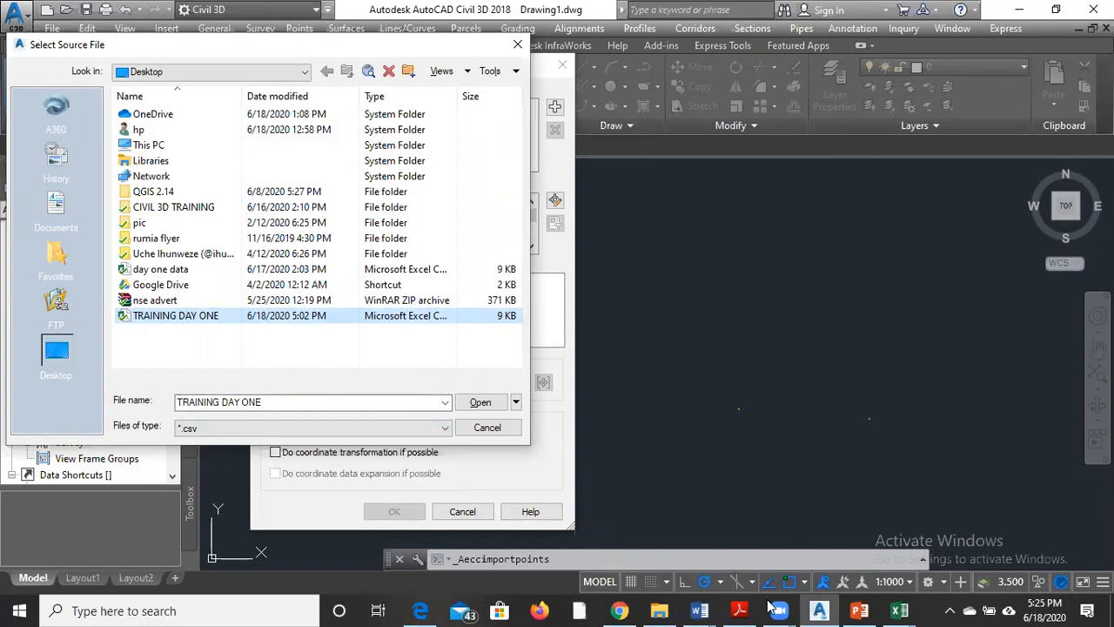
Step: Try to add the TRAINING DAY ONE CSV file from the Desktop to the point import
{"action": "left_click", "coordinate": [665, 602]}
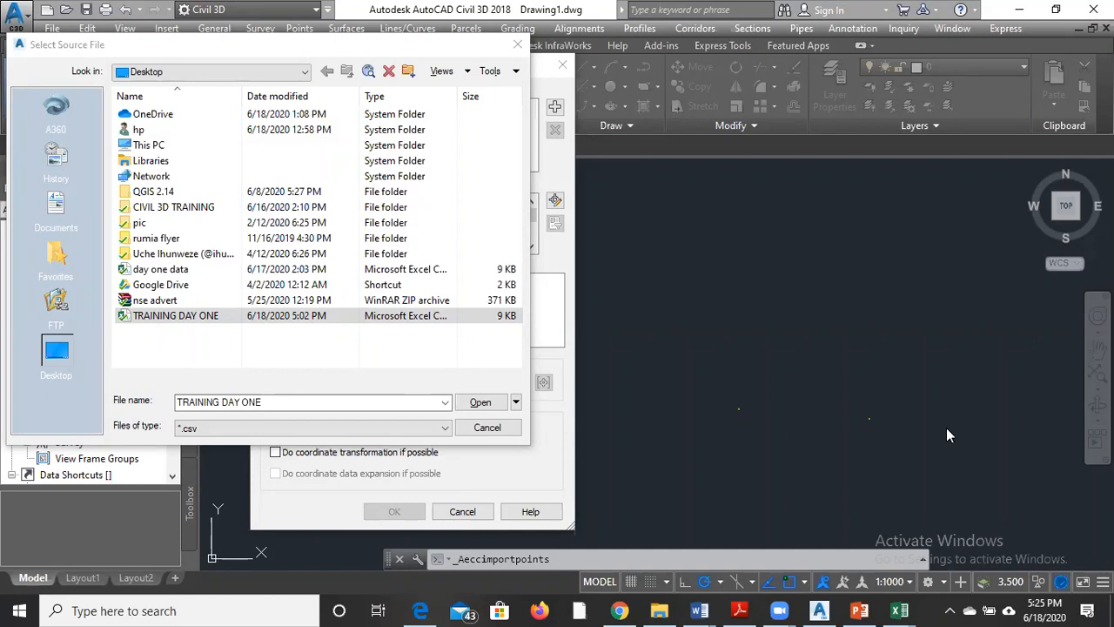
{"action": "left_click", "coordinate": [383, 445]}
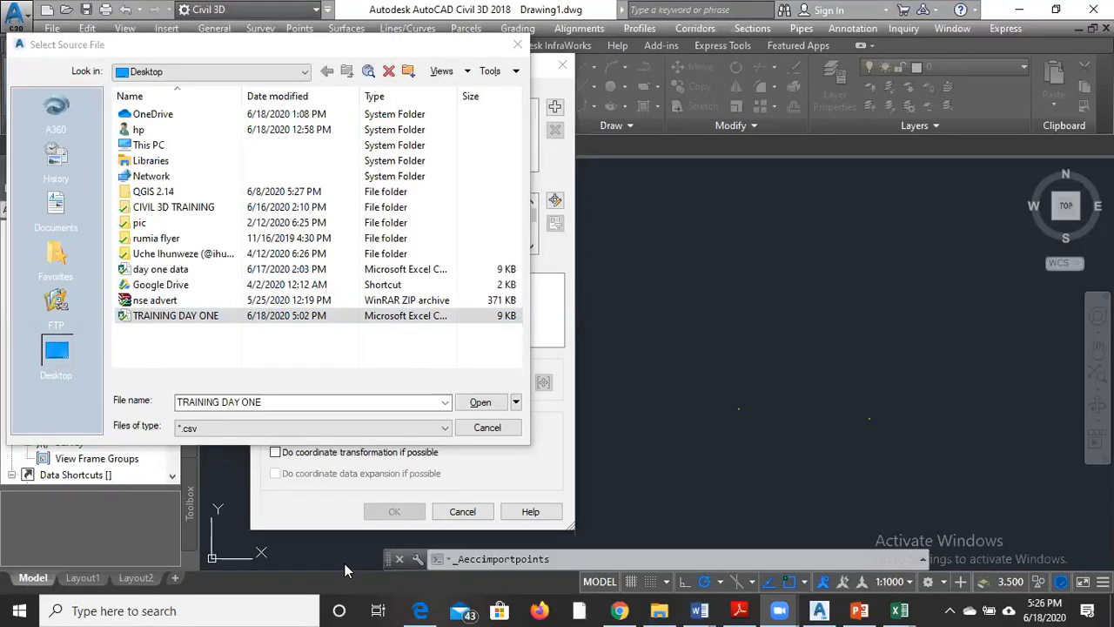
{"action": "left_click", "coordinate": [492, 563]}
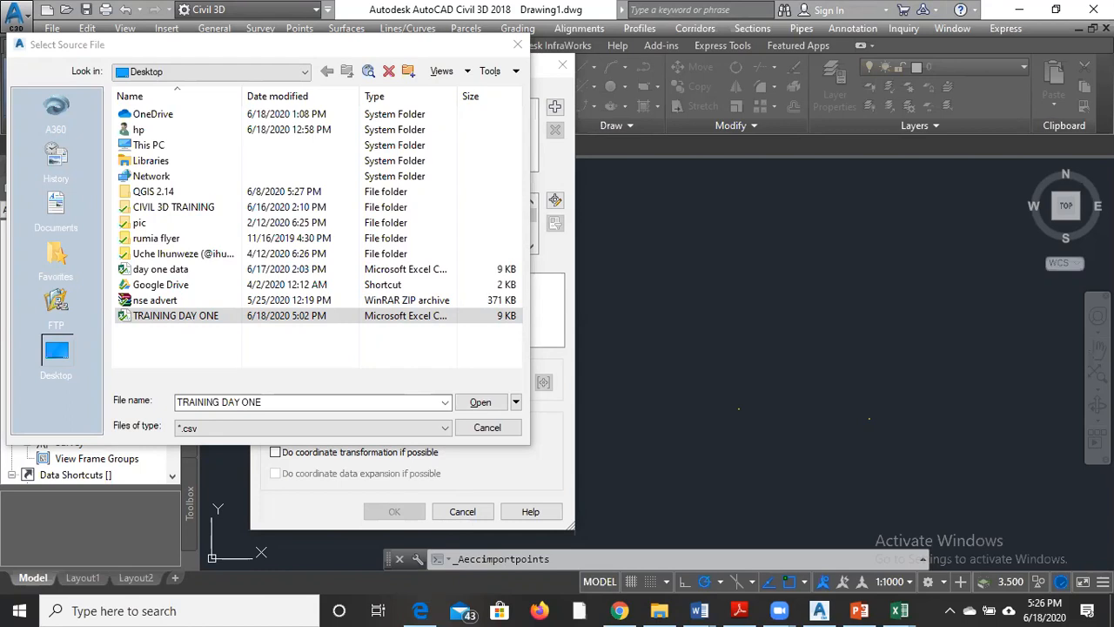
{"action": "left_click", "coordinate": [224, 317]}
{"action": "left_click", "coordinate": [481, 403]}
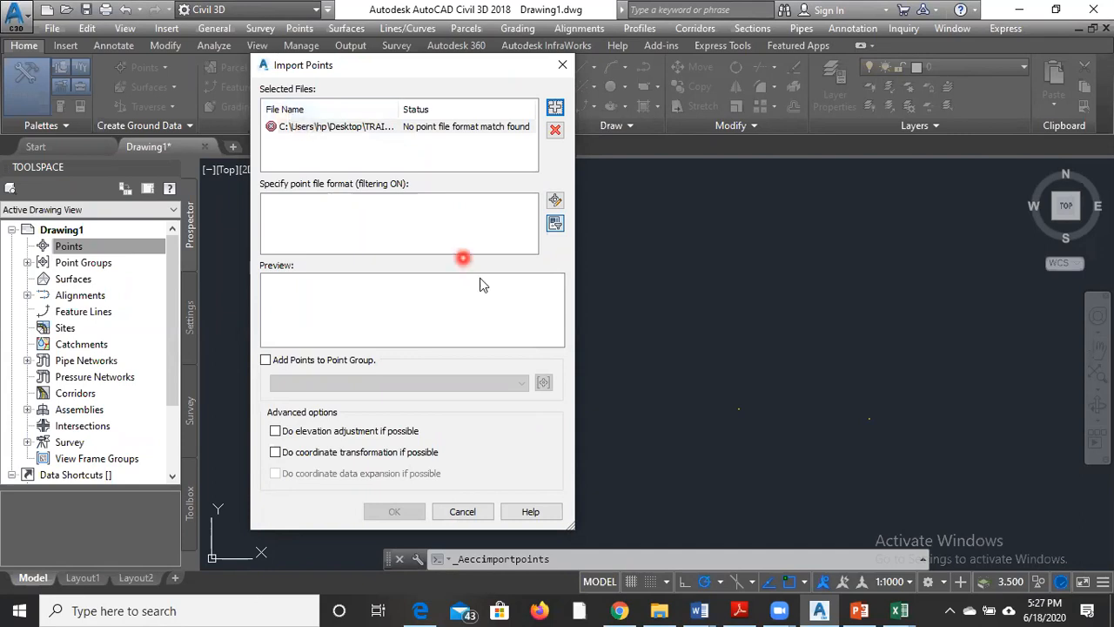
Step: Switch to Excel and close the Book2, TRAINING DAY ONE and JEFCON XL ALL workbooks without saving, discarding the clipboard contents
{"action": "mouse_move", "coordinate": [898, 610]}
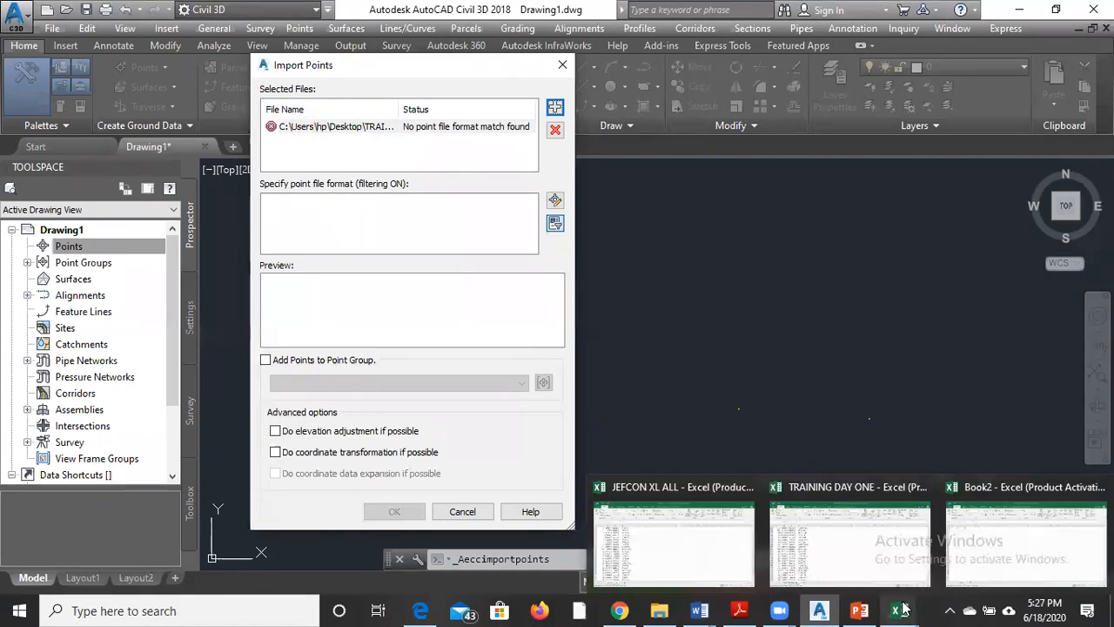
{"action": "left_click", "coordinate": [1040, 530]}
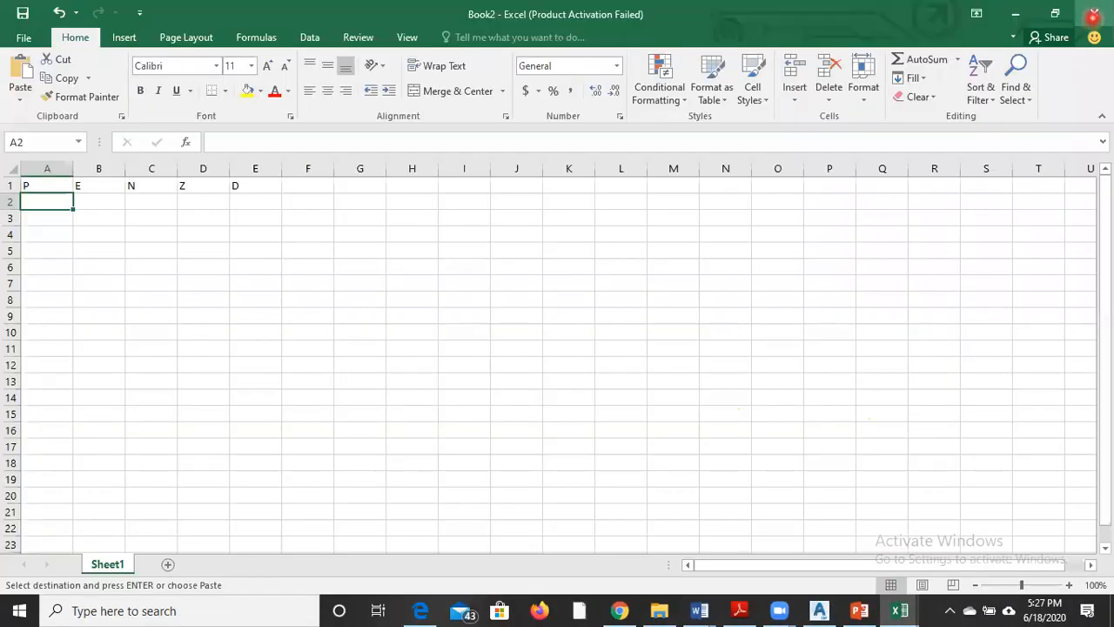
{"action": "left_click", "coordinate": [1094, 14]}
{"action": "left_click", "coordinate": [577, 336]}
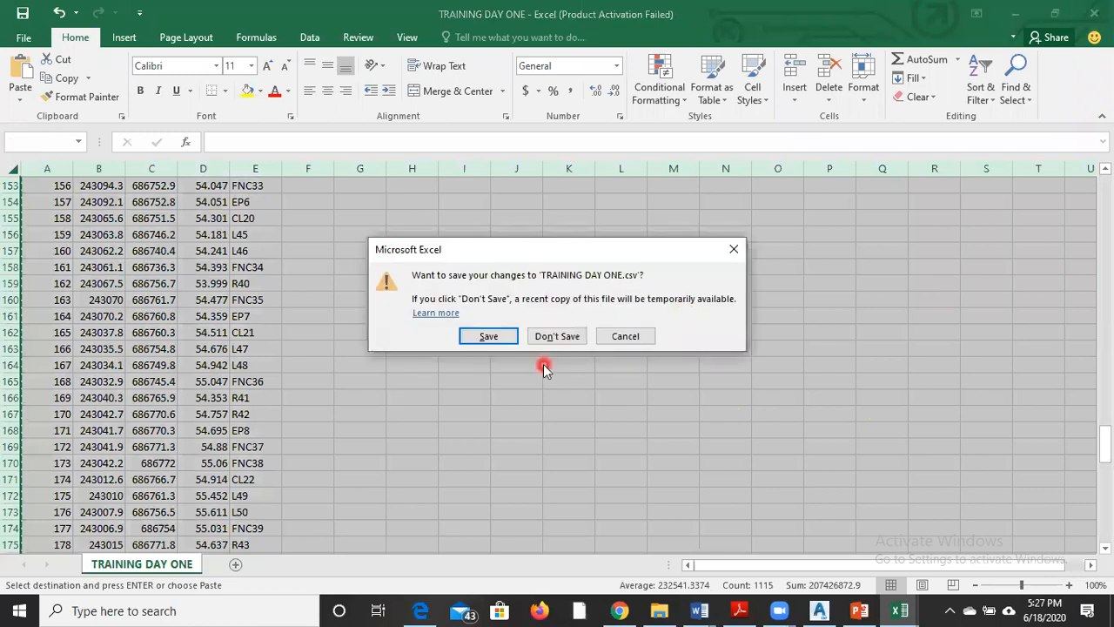
{"action": "left_click", "coordinate": [568, 338]}
{"action": "left_click", "coordinate": [564, 360]}
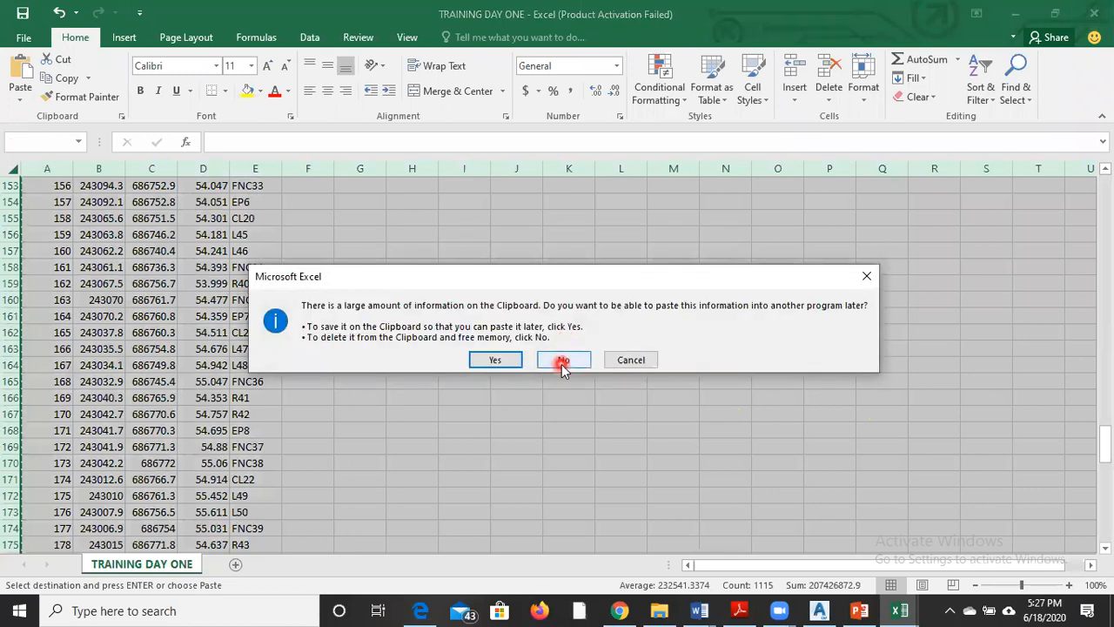
{"action": "left_click", "coordinate": [562, 362]}
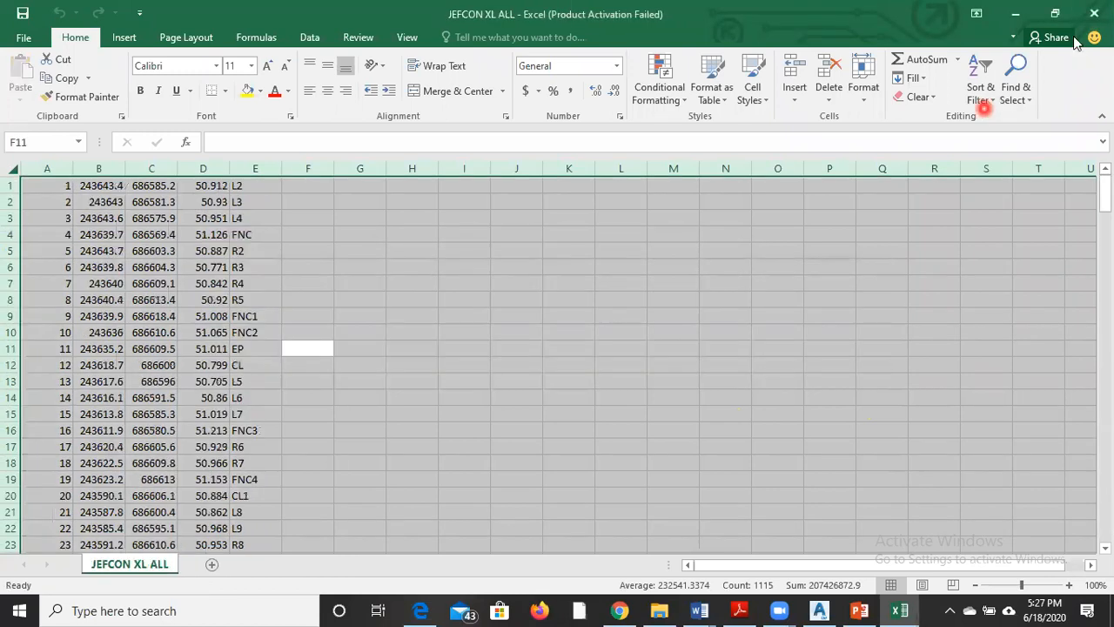
{"action": "left_click", "coordinate": [1094, 13]}
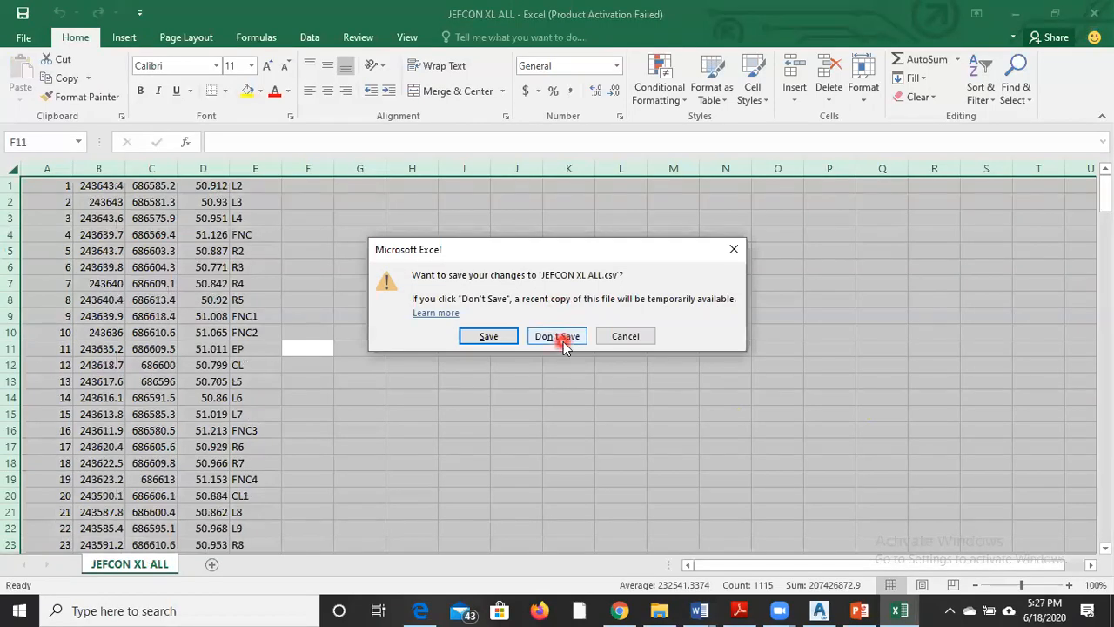
{"action": "left_click", "coordinate": [561, 337]}
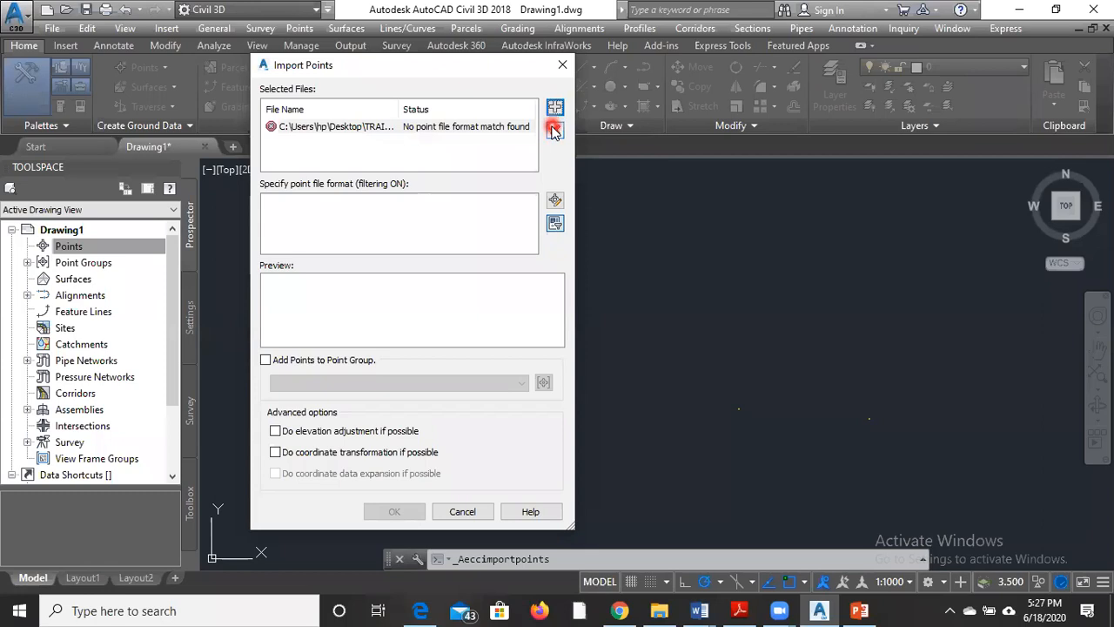
Step: Remove the unmatched file from the point import and add TRAINING DAY ONE from the Desktop again
{"action": "left_click", "coordinate": [459, 126]}
{"action": "left_click", "coordinate": [555, 129]}
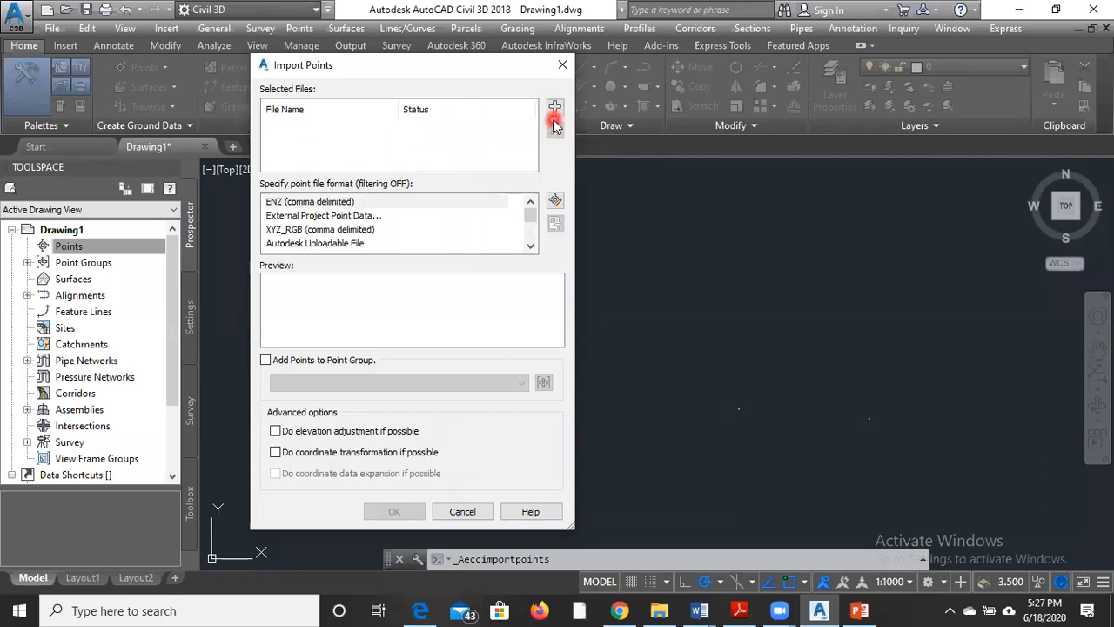
{"action": "left_click", "coordinate": [555, 111]}
{"action": "left_click", "coordinate": [230, 315]}
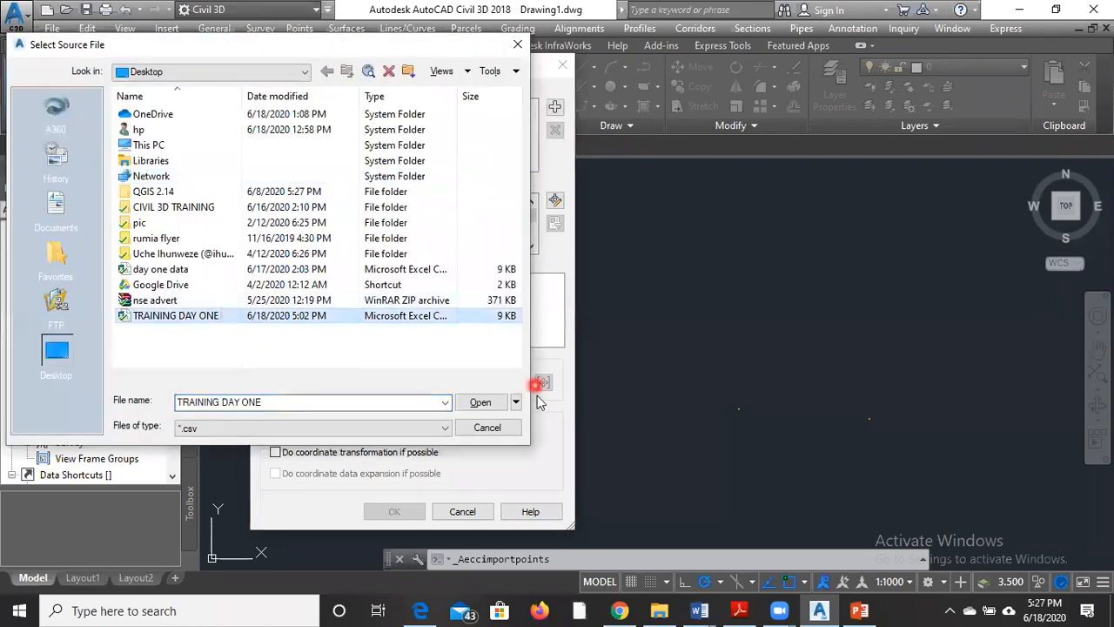
{"action": "left_click", "coordinate": [484, 403]}
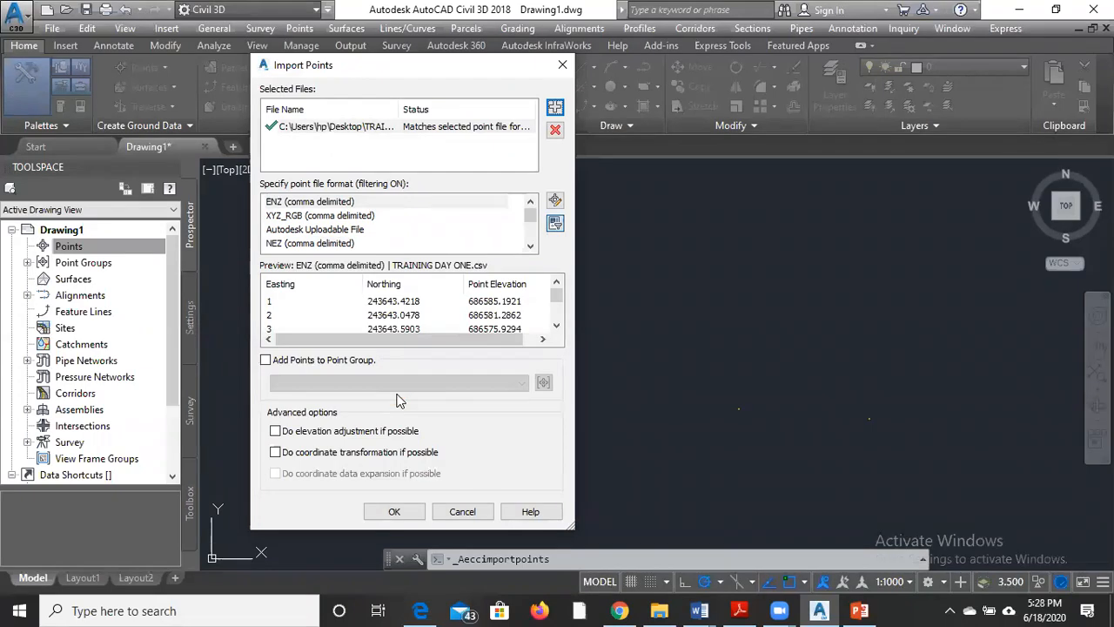
{"action": "mouse_move", "coordinate": [818, 609]}
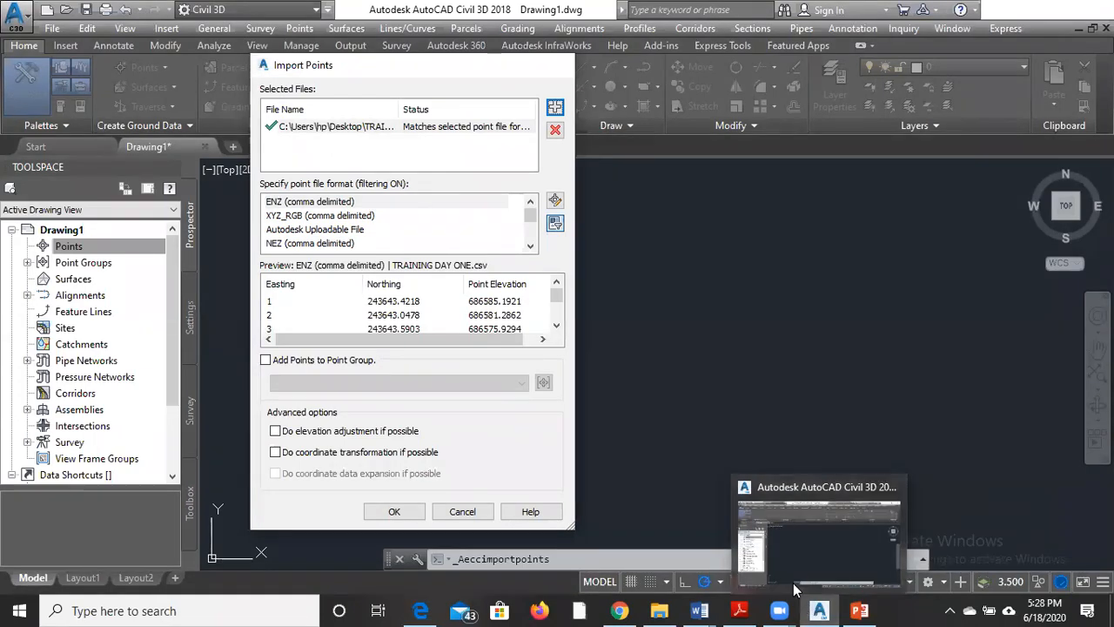
{"action": "left_click", "coordinate": [793, 582]}
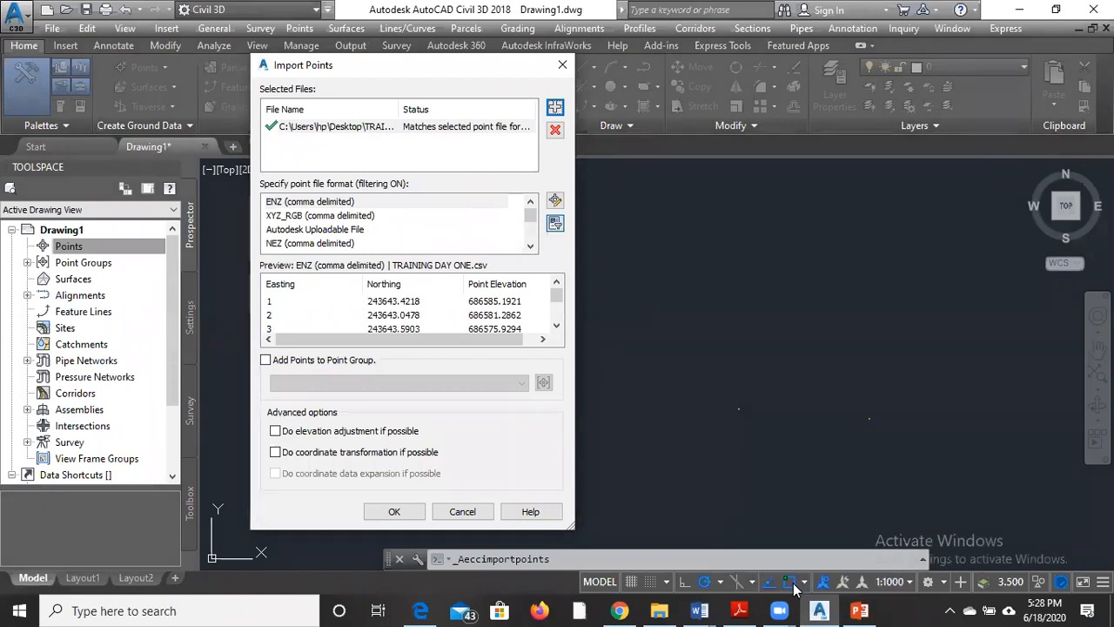
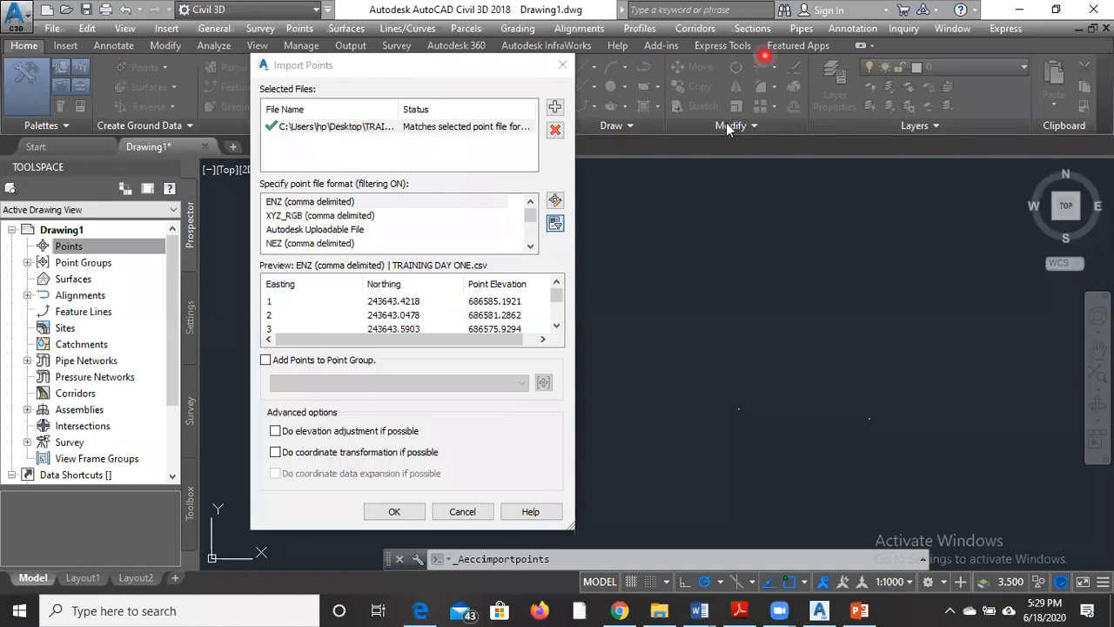
Step: Look through the available point file formats and reselect ENZ (comma delimited)
{"action": "left_click", "coordinate": [532, 250]}
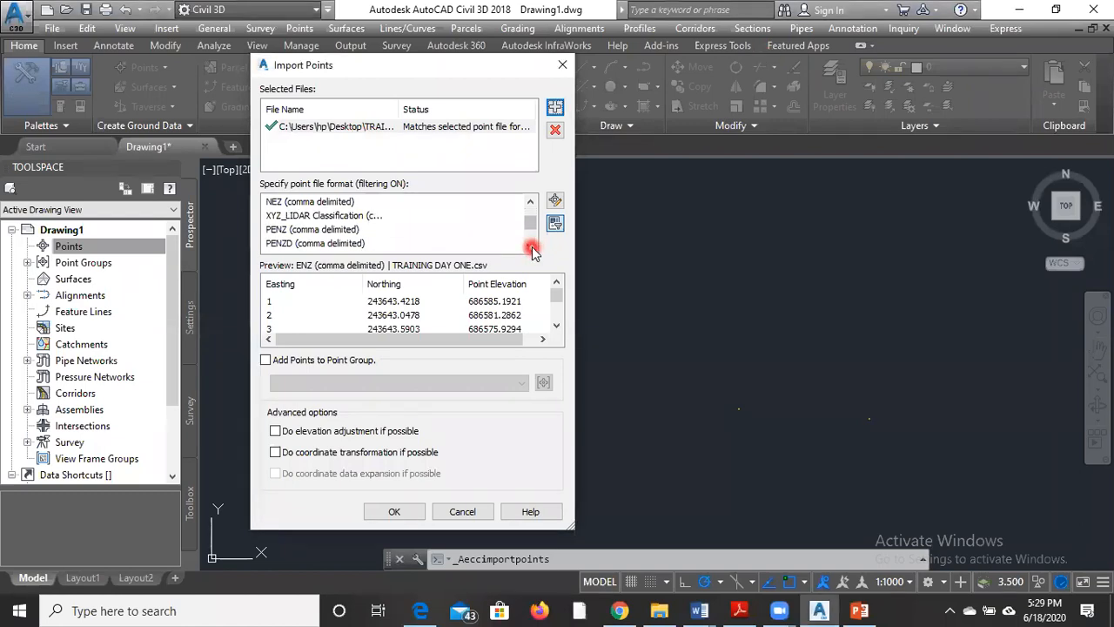
{"action": "left_click", "coordinate": [530, 201]}
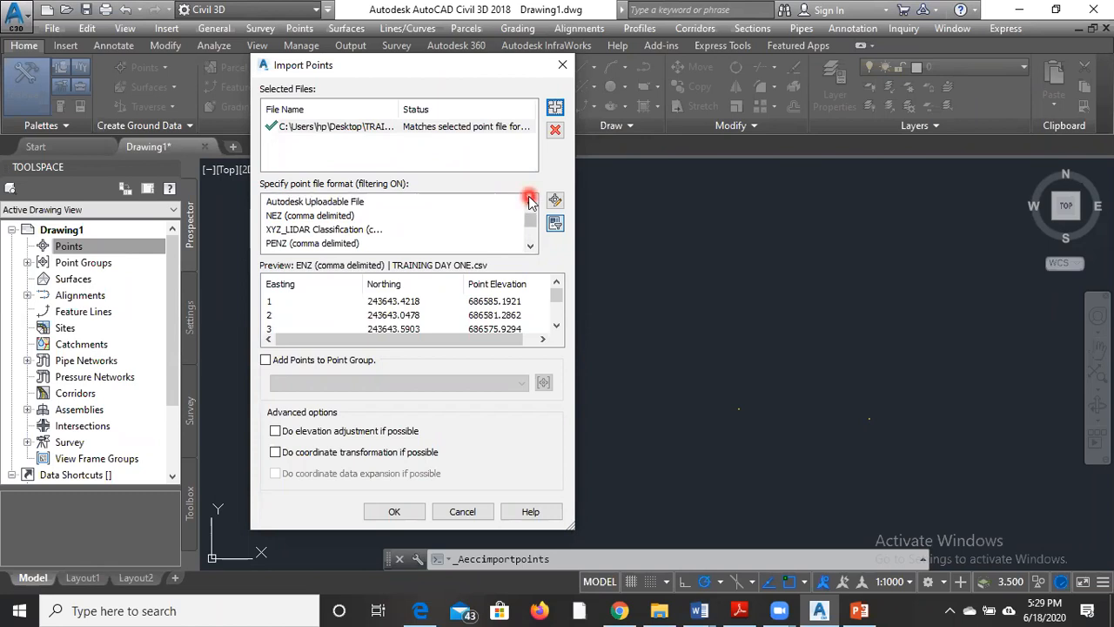
{"action": "left_click", "coordinate": [530, 201]}
{"action": "left_click", "coordinate": [530, 201]}
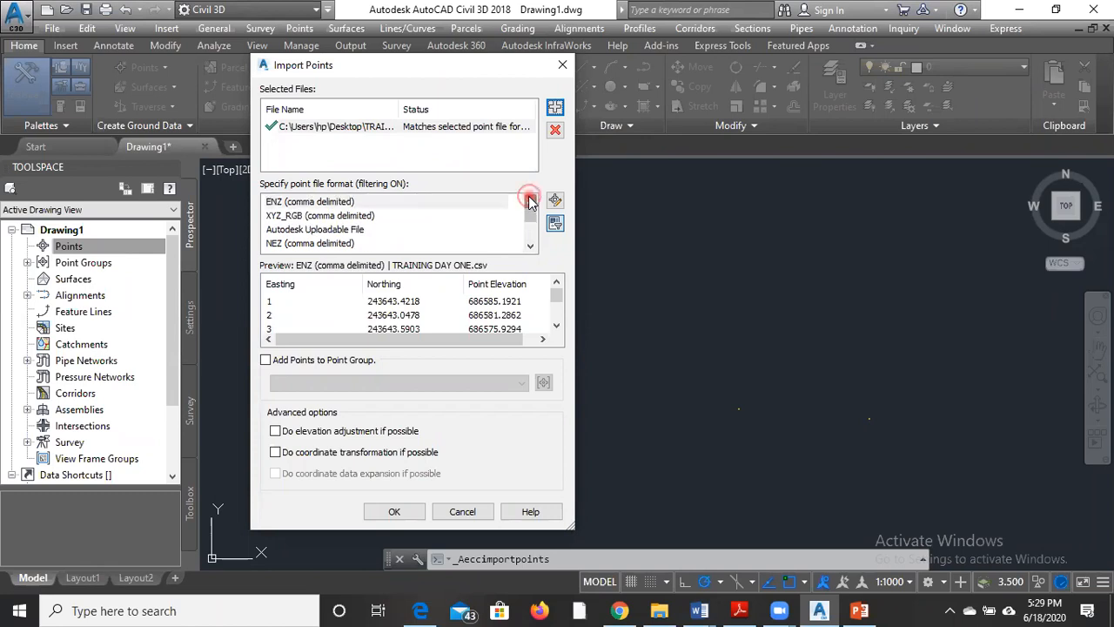
{"action": "left_click", "coordinate": [389, 202]}
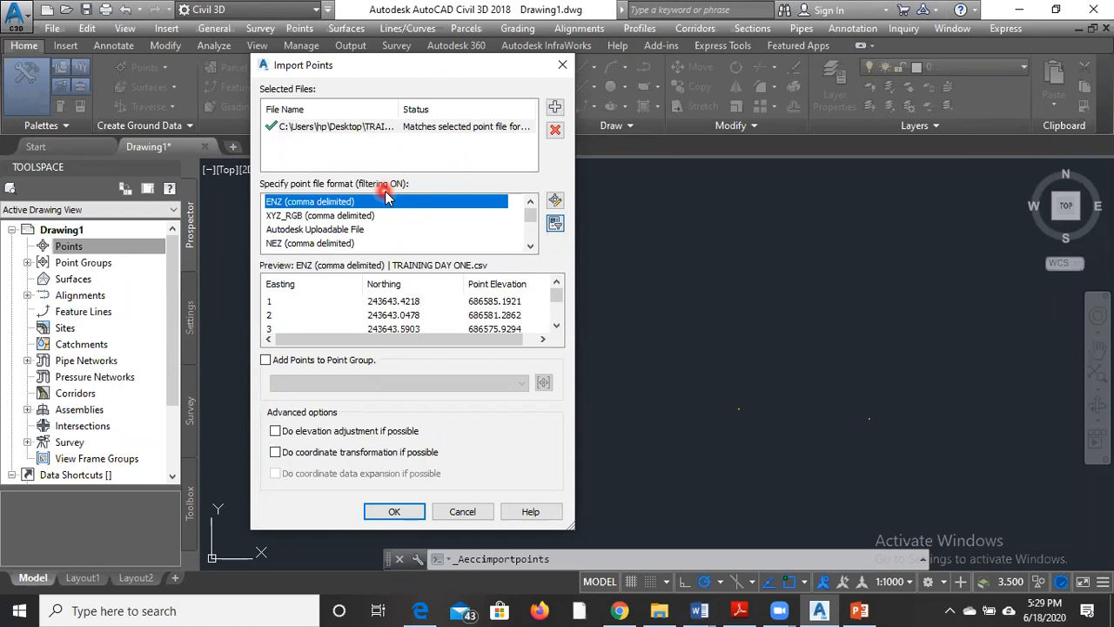
Step: Set the point file format to PENZD (comma delimited) for TRAINING DAY ONE.csv
{"action": "left_click", "coordinate": [529, 247]}
{"action": "left_click", "coordinate": [529, 248]}
{"action": "left_click", "coordinate": [530, 247]}
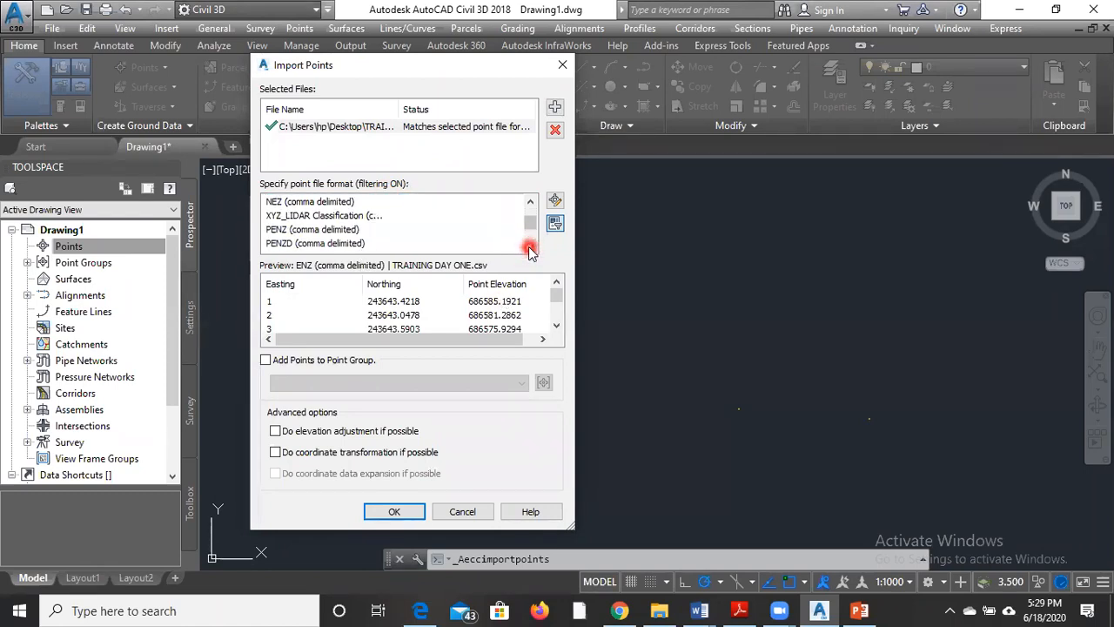
{"action": "left_click", "coordinate": [307, 244]}
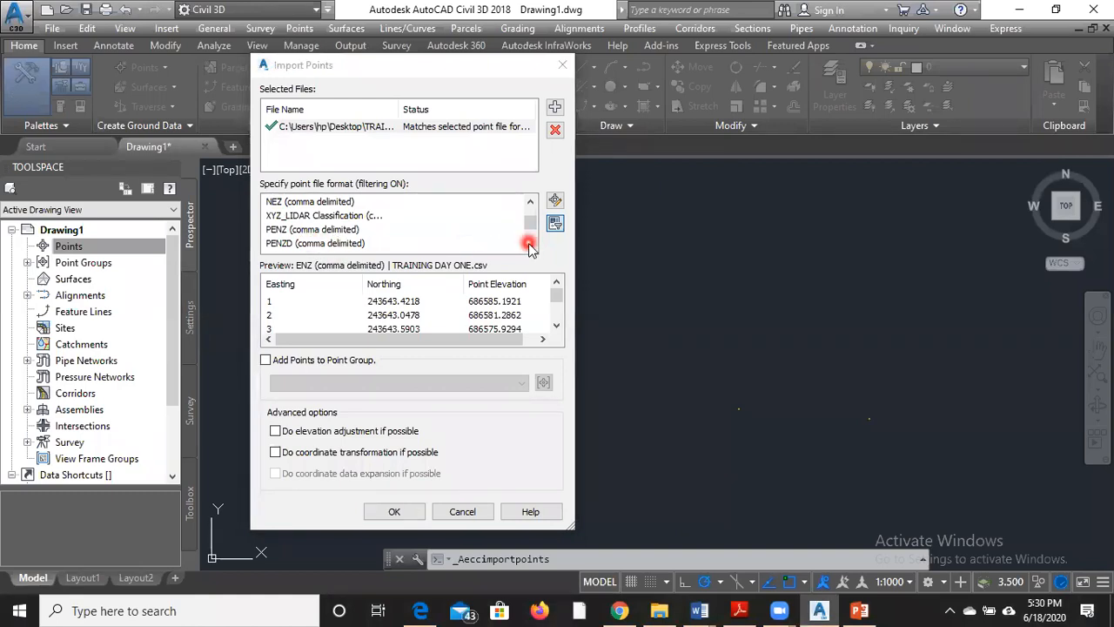
{"action": "left_click", "coordinate": [363, 243]}
{"action": "left_click", "coordinate": [330, 230]}
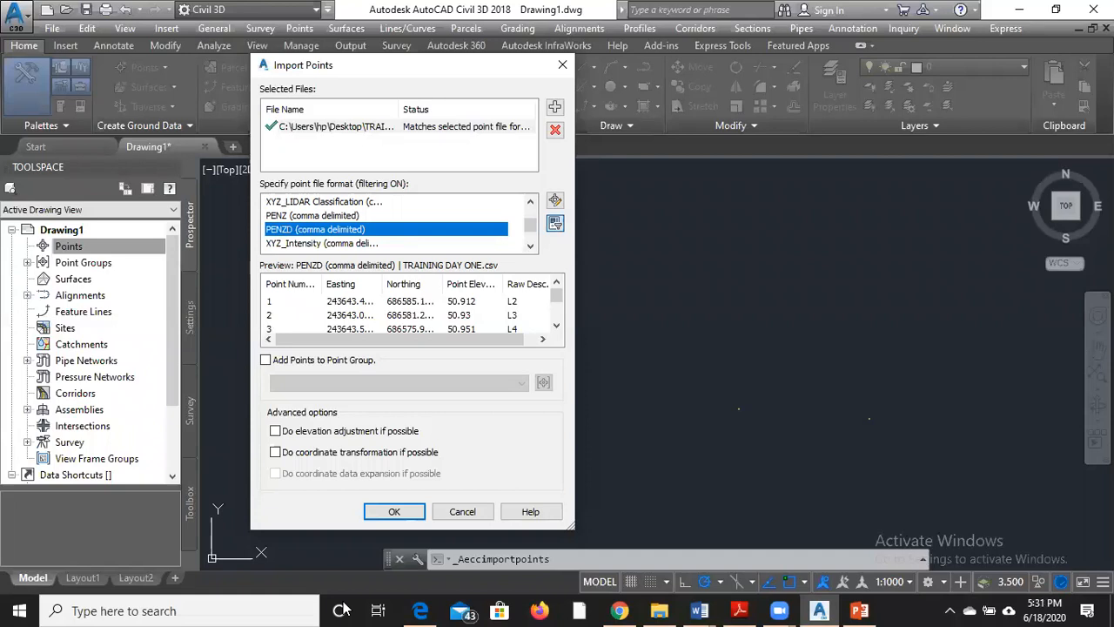
{"action": "left_click", "coordinate": [508, 391]}
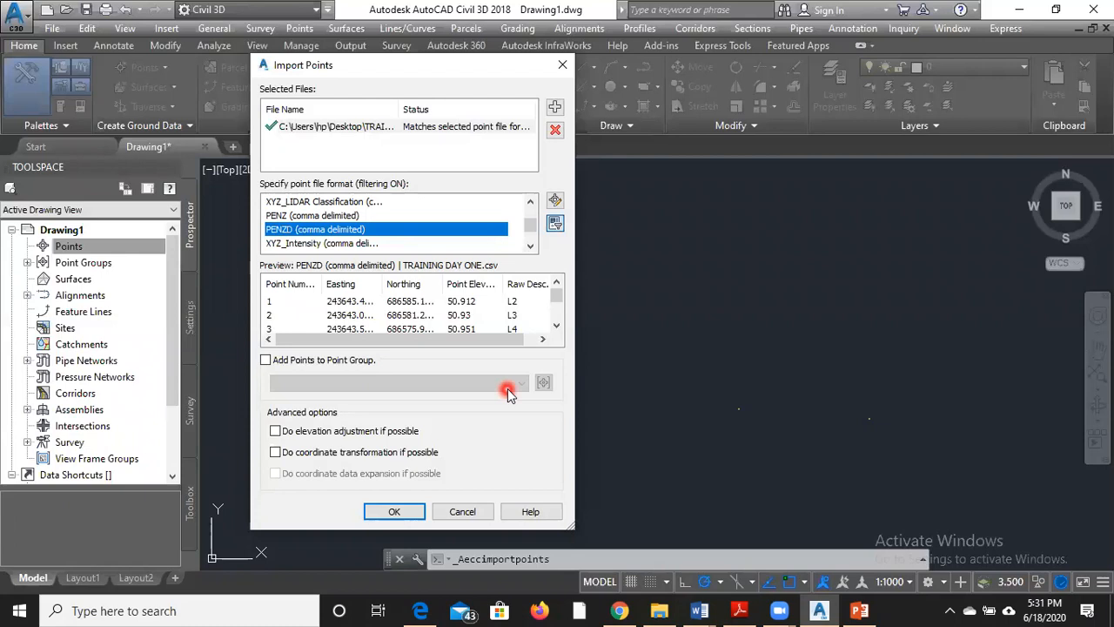
{"action": "left_click", "coordinate": [265, 360]}
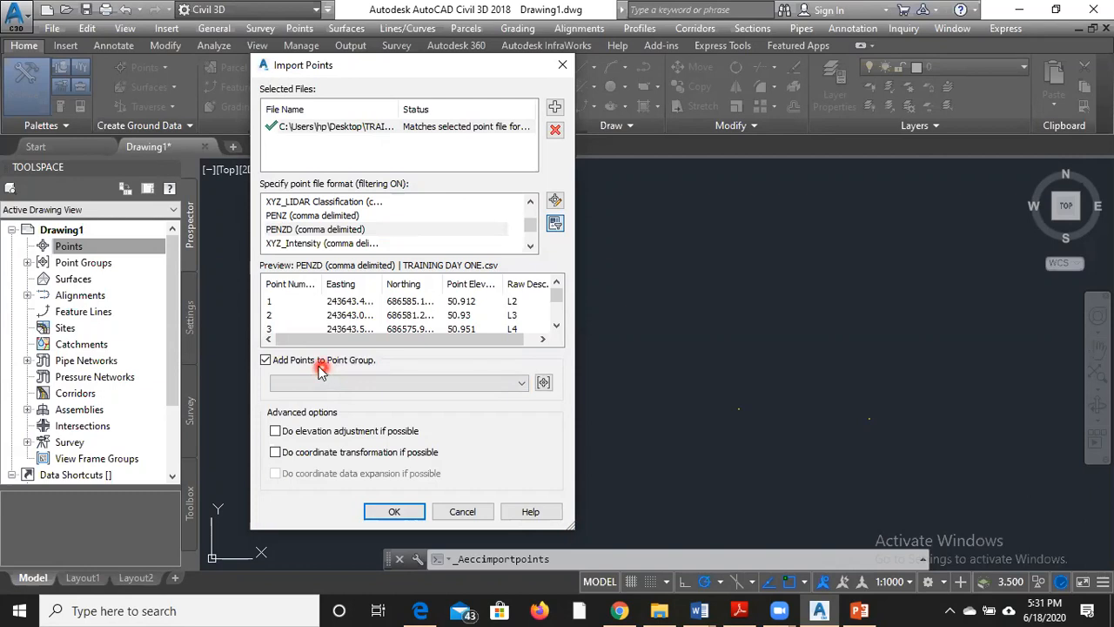
{"action": "left_click", "coordinate": [543, 383]}
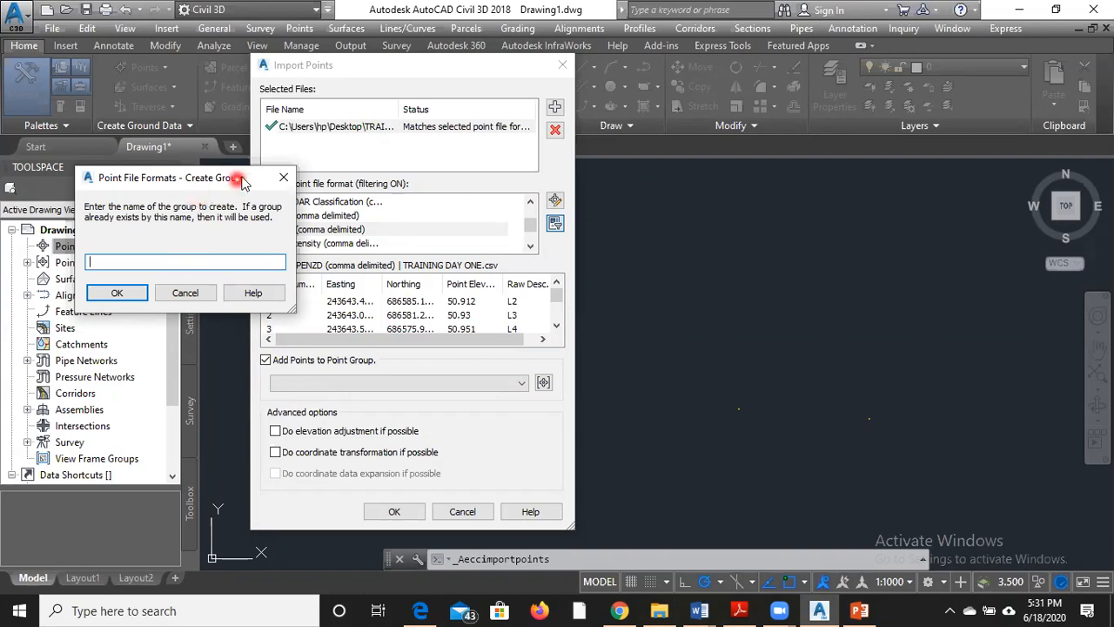
{"action": "left_click", "coordinate": [281, 178]}
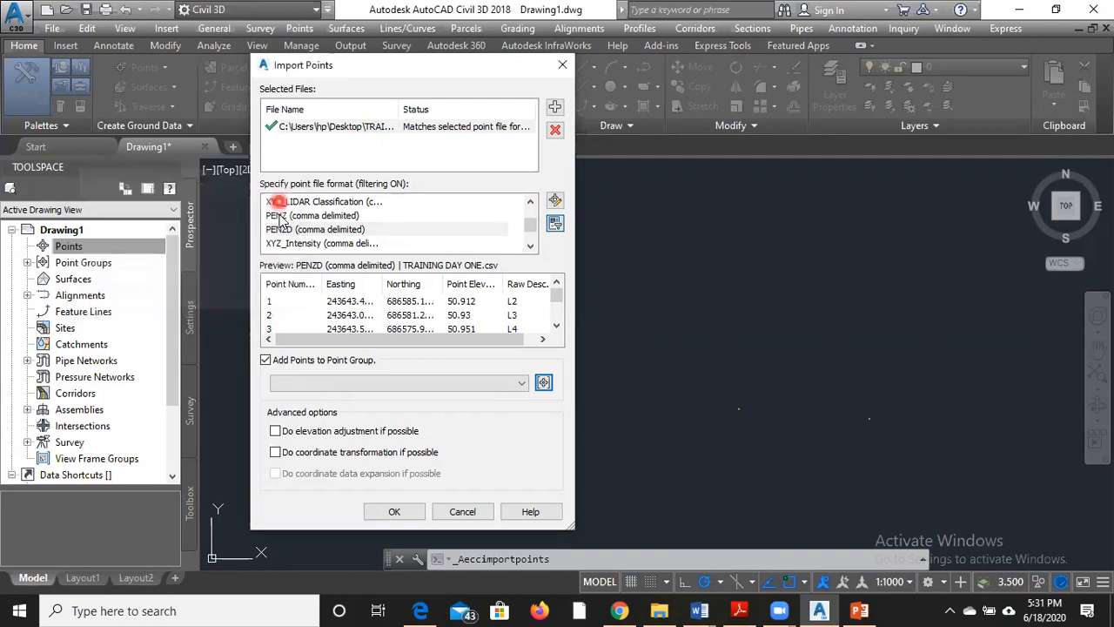
{"action": "left_click", "coordinate": [266, 359]}
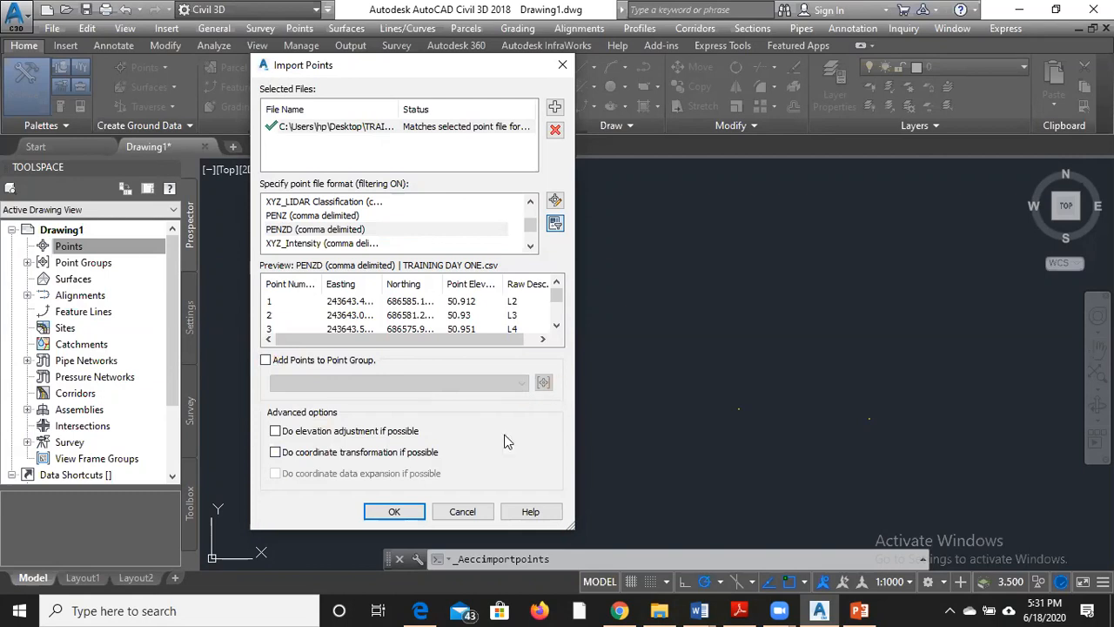
{"action": "left_click", "coordinate": [567, 423]}
Step: Turn on adding the imported points to a point group and create the group TRAINING DAY ALL POINT GRP
{"action": "left_click", "coordinate": [266, 360]}
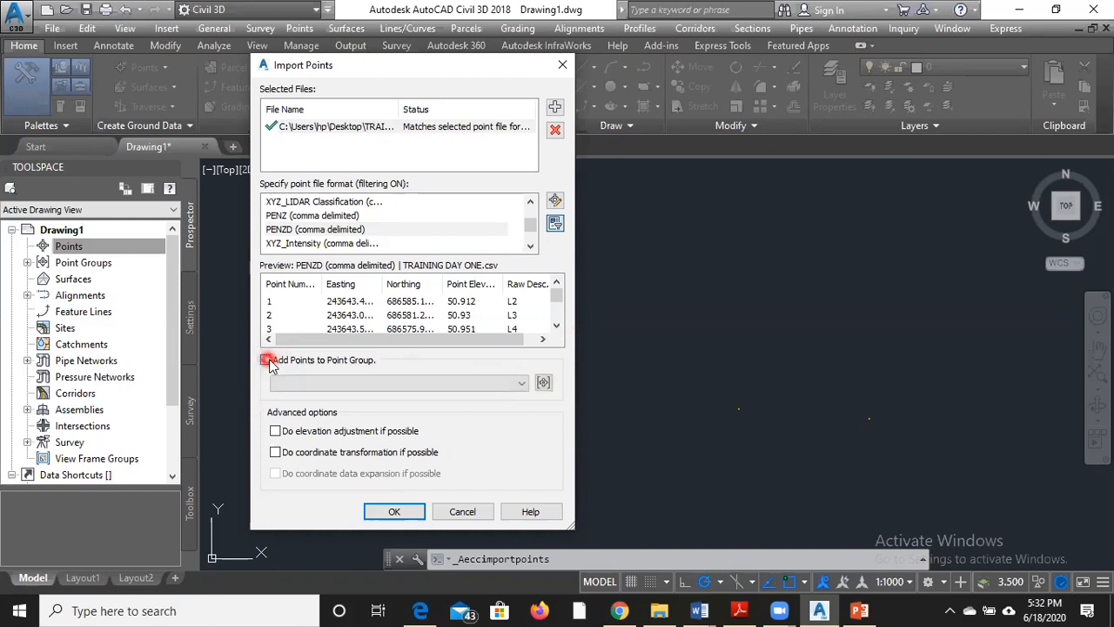
{"action": "left_click", "coordinate": [543, 382]}
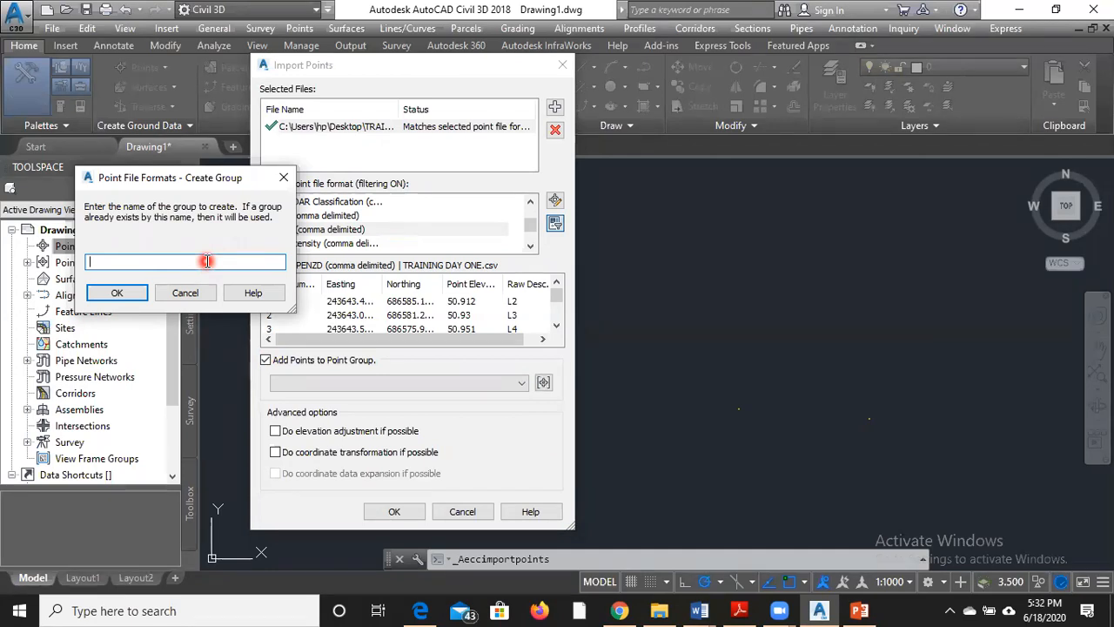
{"action": "type", "text": "TRAINING"}
{"action": "type", "text": "DAY ALL "}
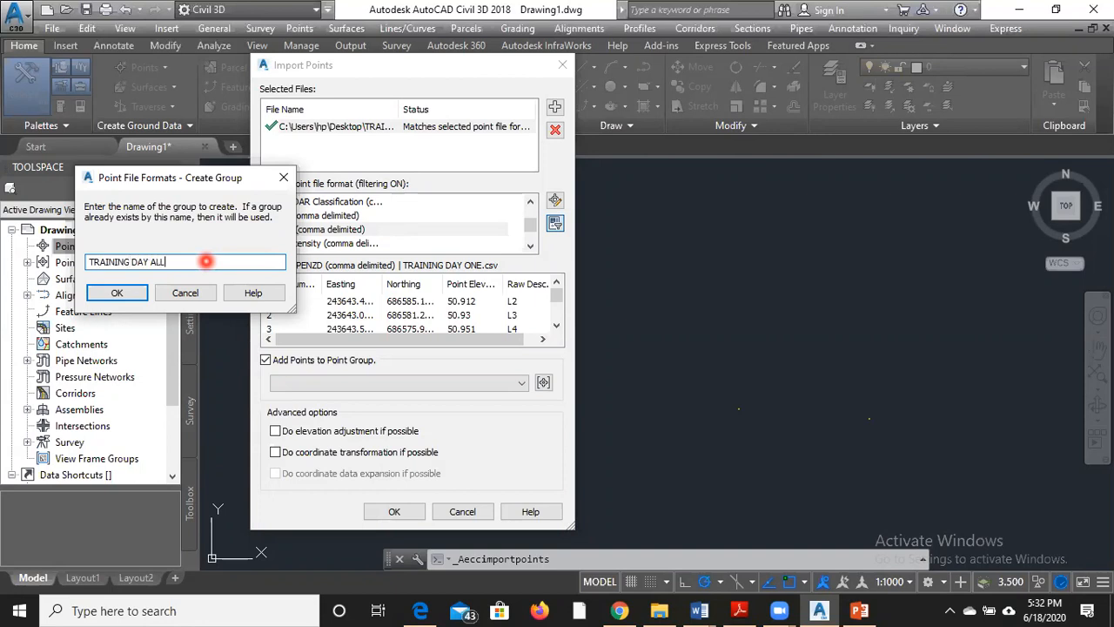
{"action": "type", "text": "POINT GRP"}
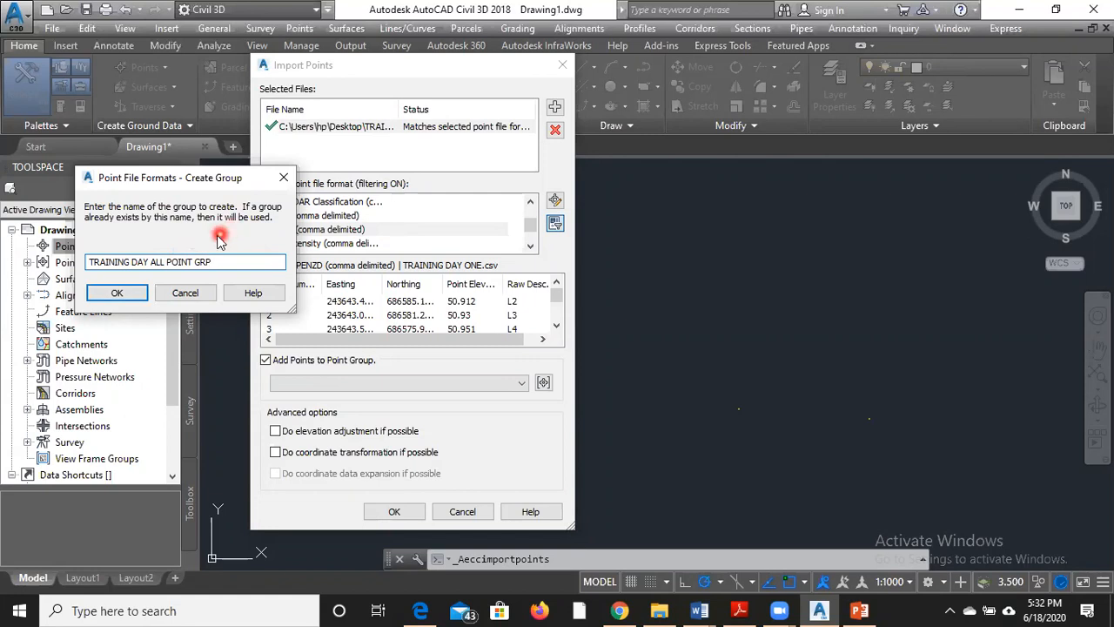
{"action": "left_click", "coordinate": [120, 292]}
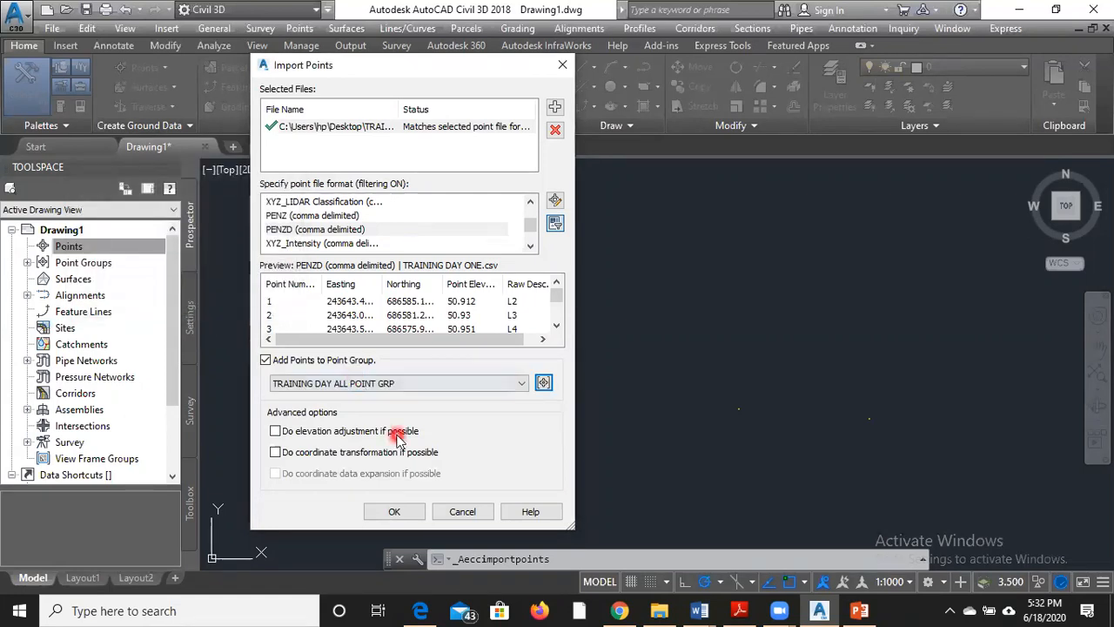
Step: Enable elevation adjustment if possible and import the TRAINING DAY ONE points into the drawing
{"action": "left_click", "coordinate": [265, 359]}
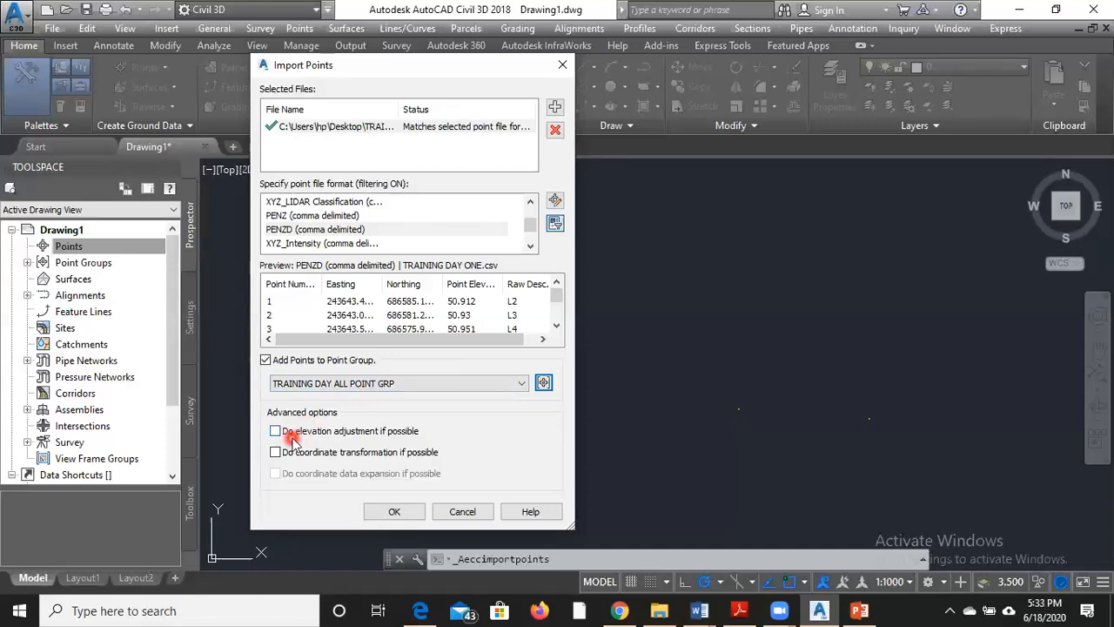
{"action": "left_click", "coordinate": [275, 431]}
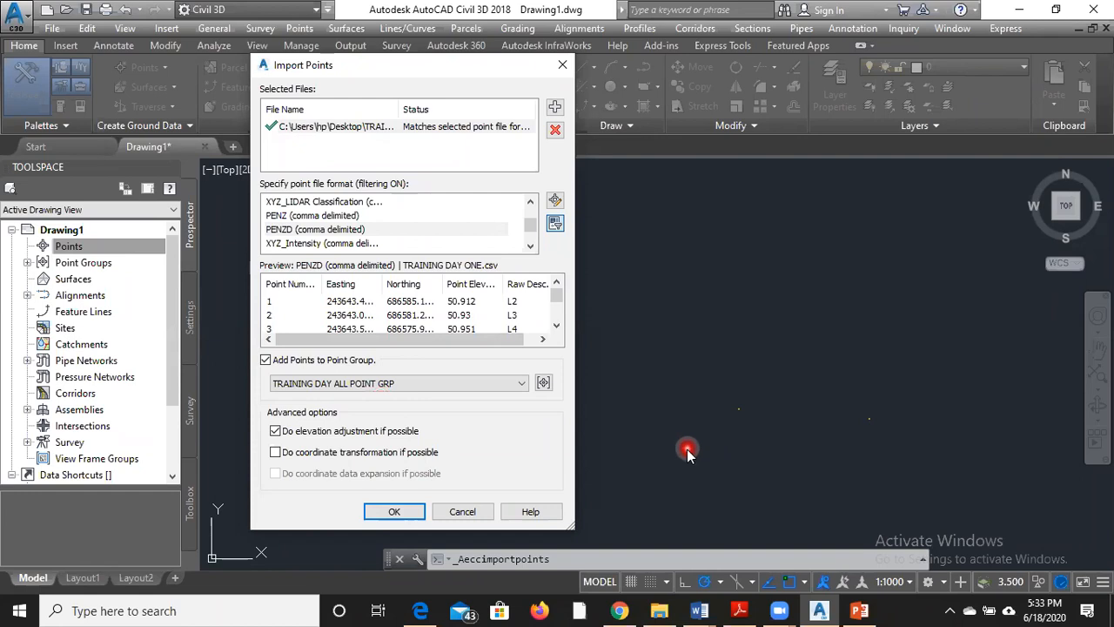
{"action": "left_click", "coordinate": [396, 512]}
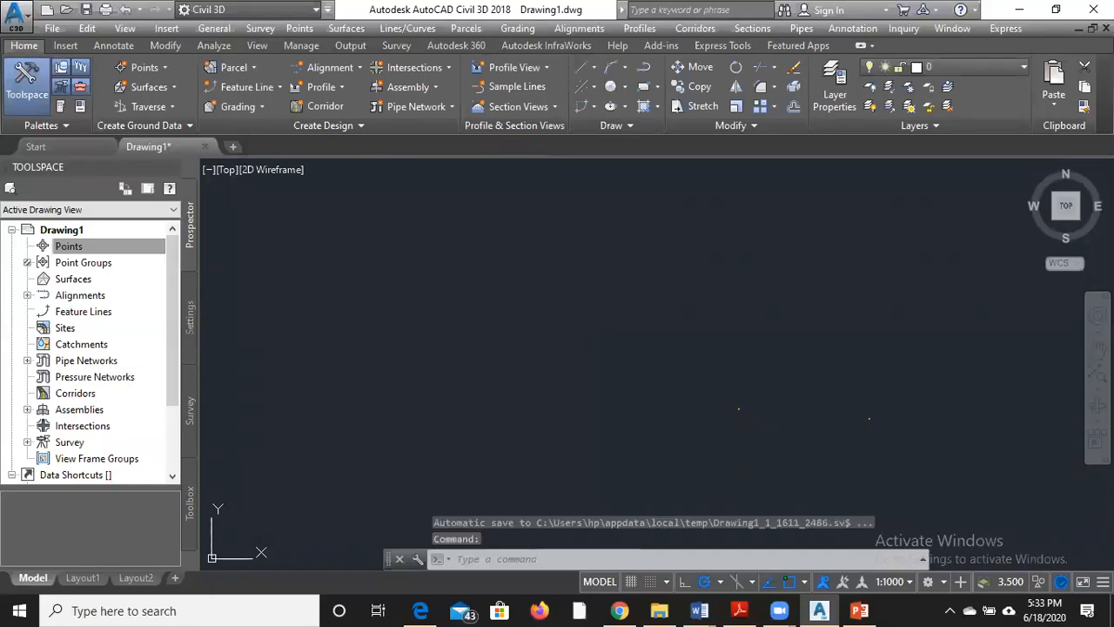
{"action": "left_click", "coordinate": [709, 447]}
{"action": "left_click", "coordinate": [774, 412]}
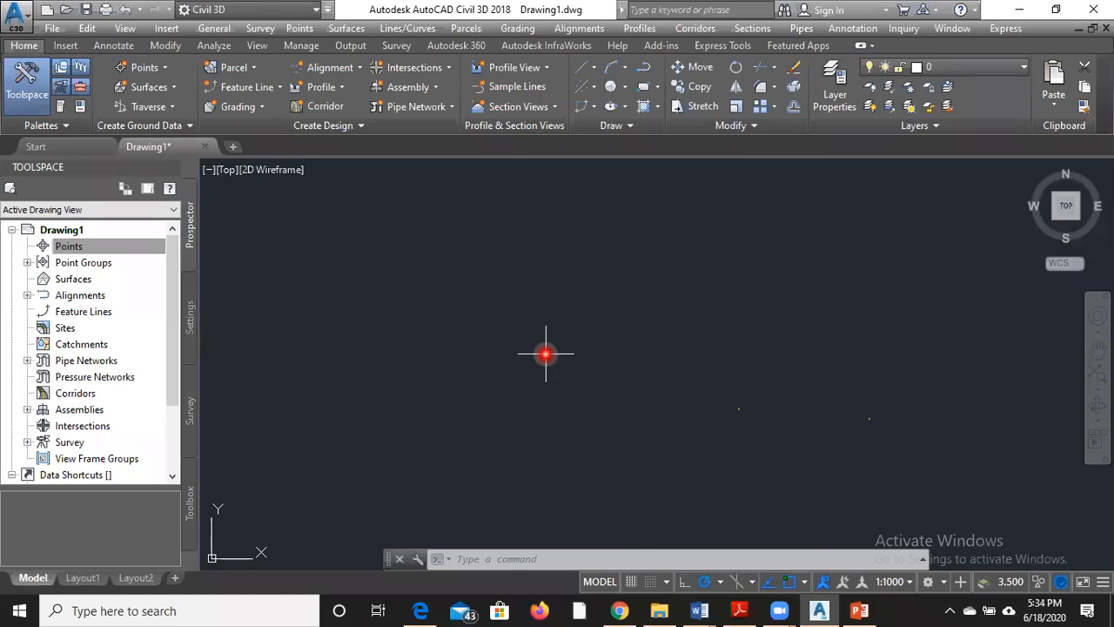
Step: Zoom the drawing to its extents to bring the imported points into view
{"action": "type", "text": "Z"}
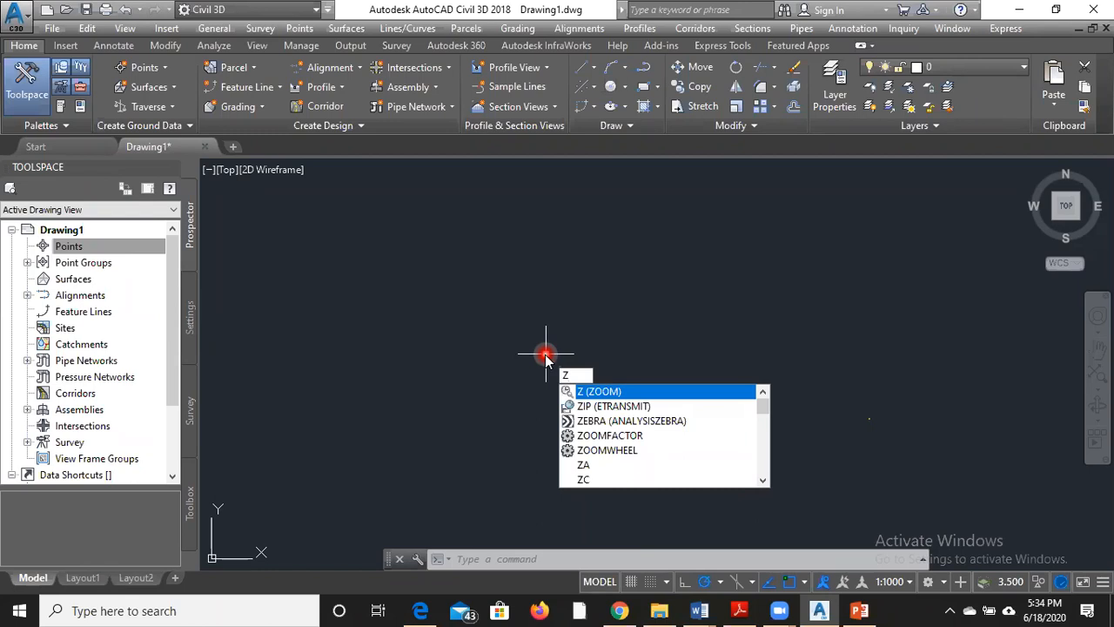
{"action": "key", "text": "Return"}
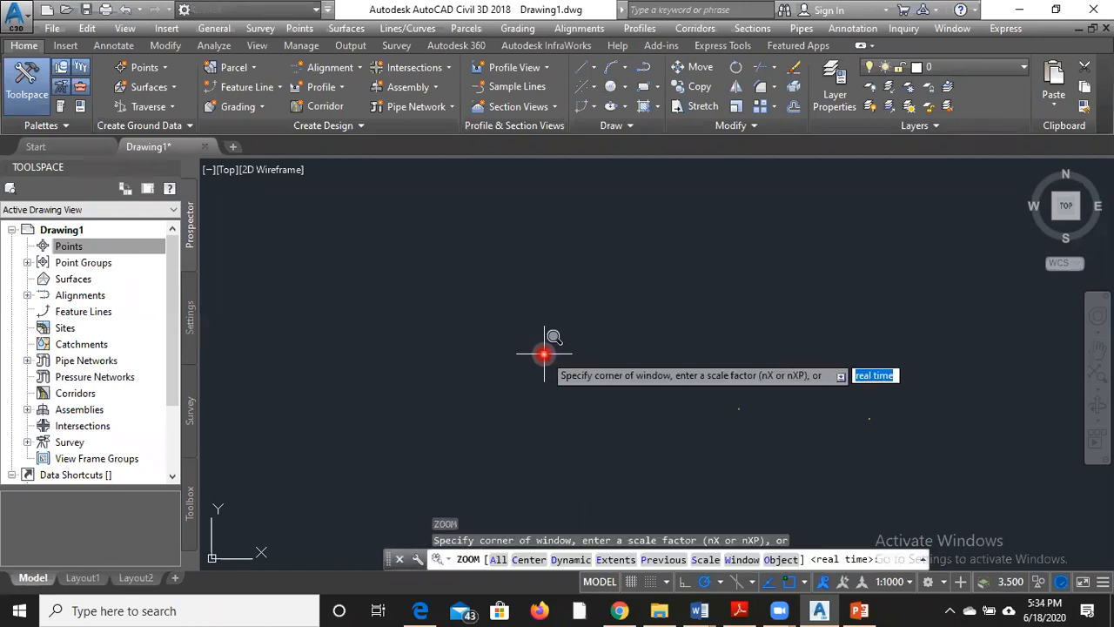
{"action": "type", "text": "e"}
{"action": "key", "text": "Return"}
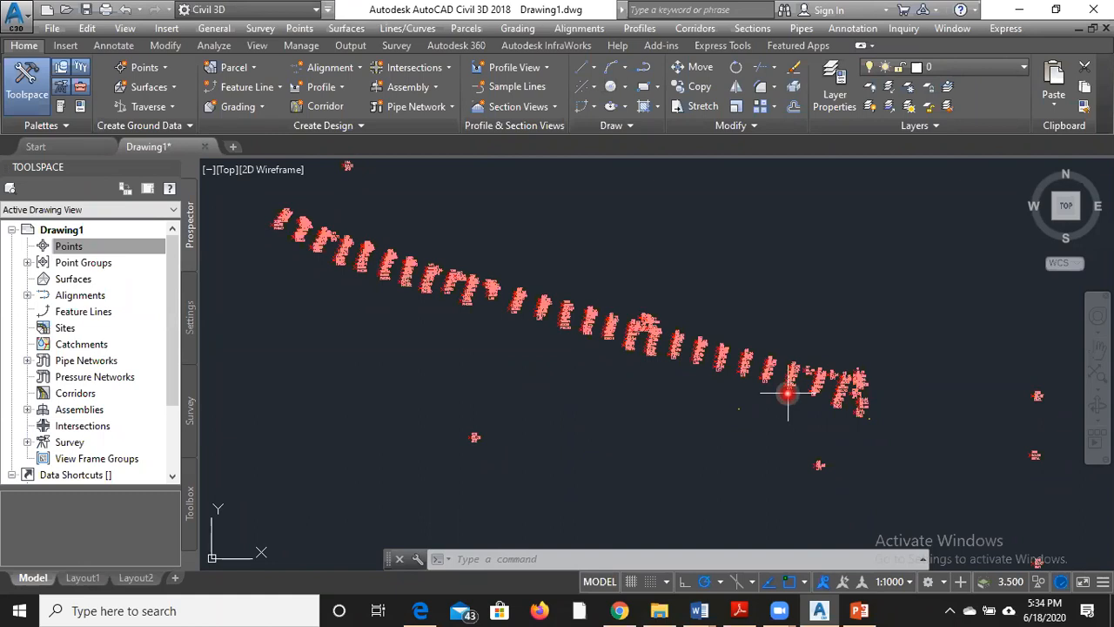
Step: Examine the markers and the number, elevation and description labels of the imported points at the upper end of the survey strip
{"action": "mouse_move", "coordinate": [851, 610]}
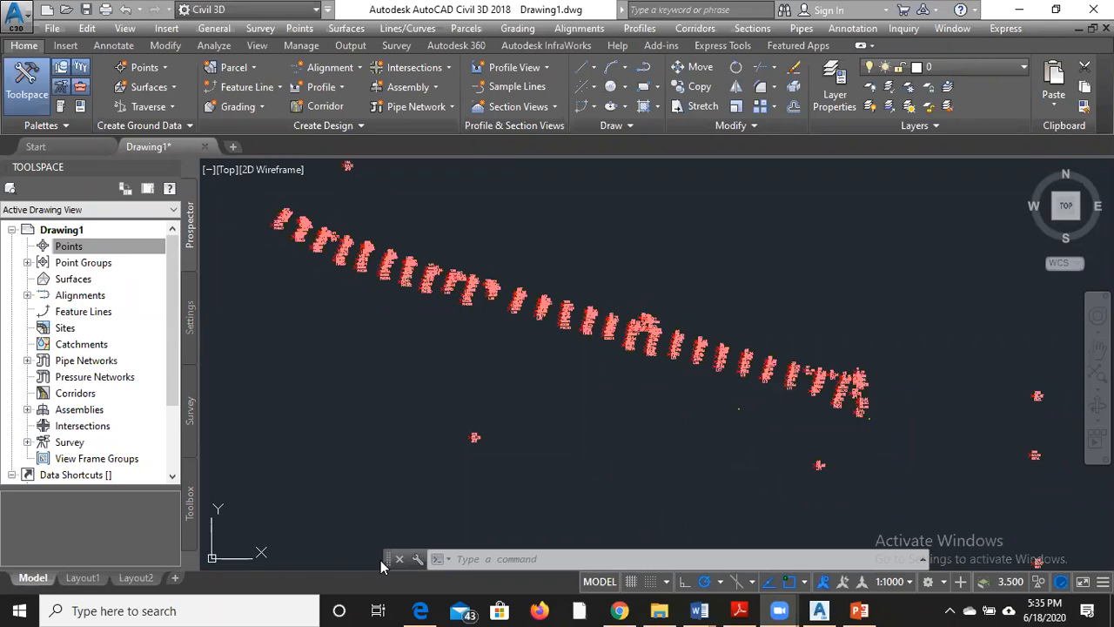
{"action": "left_click", "coordinate": [829, 608]}
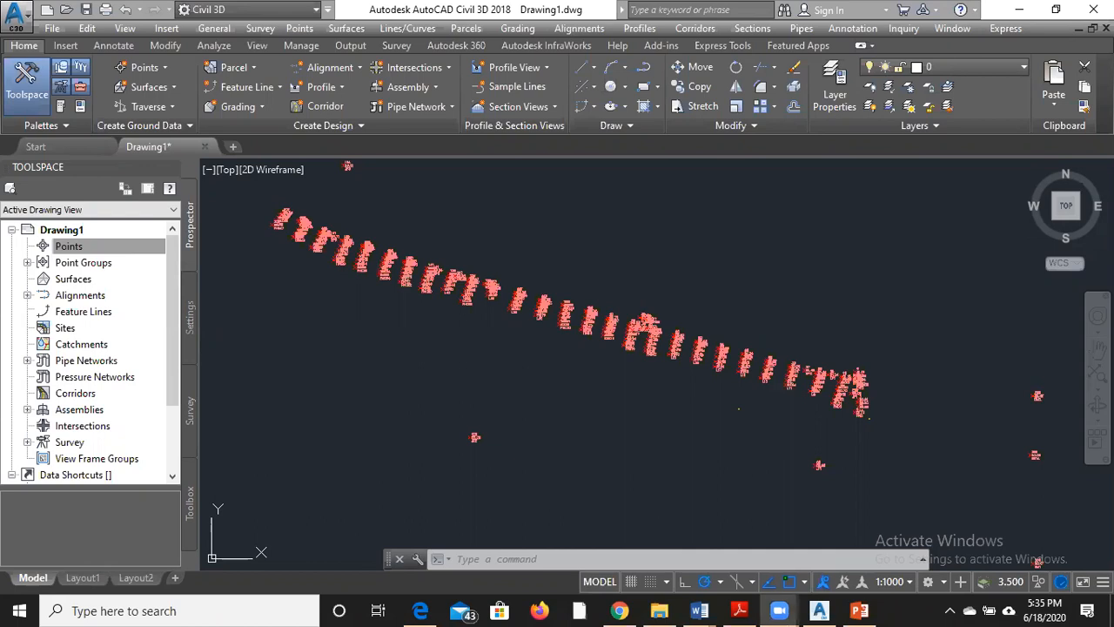
{"action": "left_click", "coordinate": [380, 516]}
{"action": "scroll", "coordinate": [373, 253], "scroll_direction": "up", "scroll_amount": 2}
{"action": "middle_click_drag", "start_coordinate": [492, 273], "coordinate": [646, 293]}
{"action": "scroll", "coordinate": [646, 293], "scroll_direction": "down", "scroll_amount": 4}
{"action": "scroll", "coordinate": [534, 288], "scroll_direction": "up", "scroll_amount": 5}
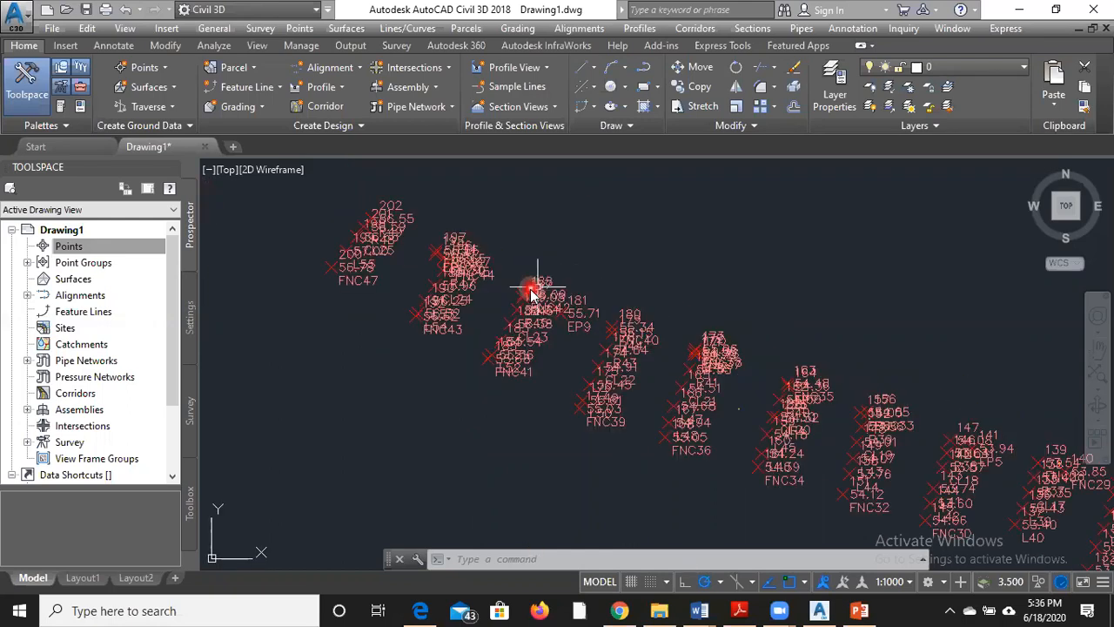
{"action": "scroll", "coordinate": [439, 265], "scroll_direction": "down", "scroll_amount": 5}
{"action": "scroll", "coordinate": [439, 265], "scroll_direction": "up", "scroll_amount": 5}
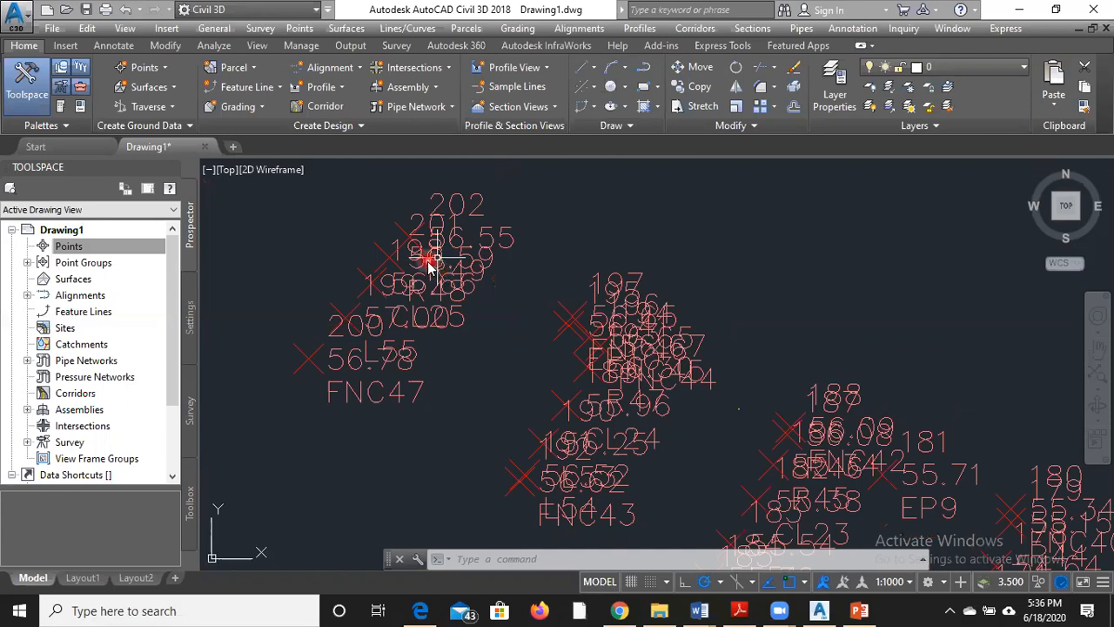
Step: In the point group properties of point 202, edit the Basic point style: add a square to the X marker and set its size to 1 mm
{"action": "left_click", "coordinate": [439, 201]}
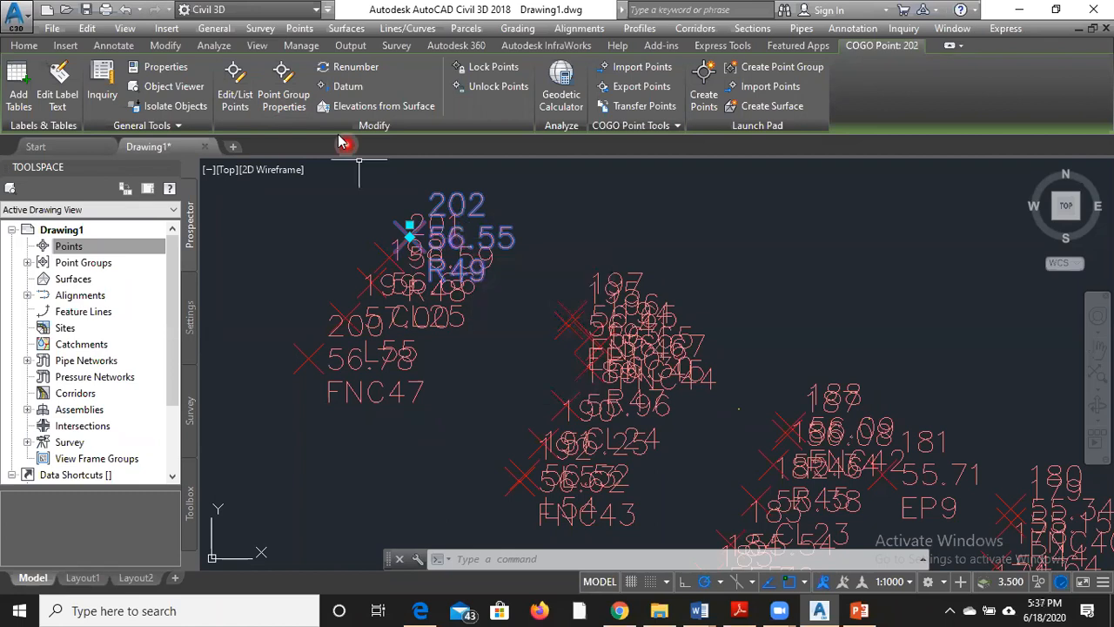
{"action": "left_click", "coordinate": [301, 108]}
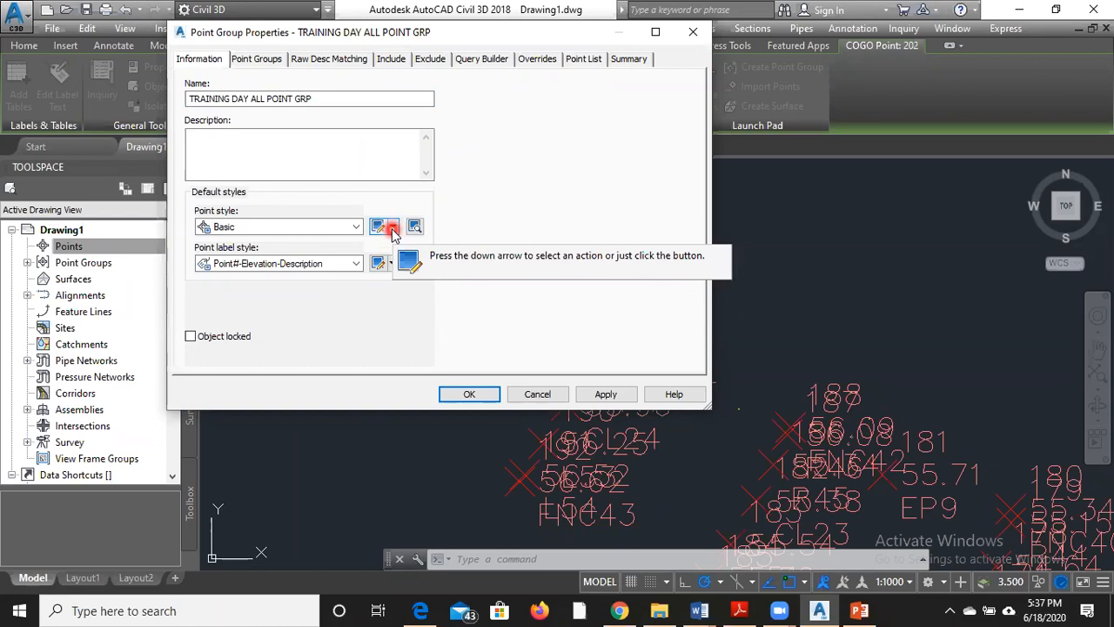
{"action": "left_click", "coordinate": [392, 228]}
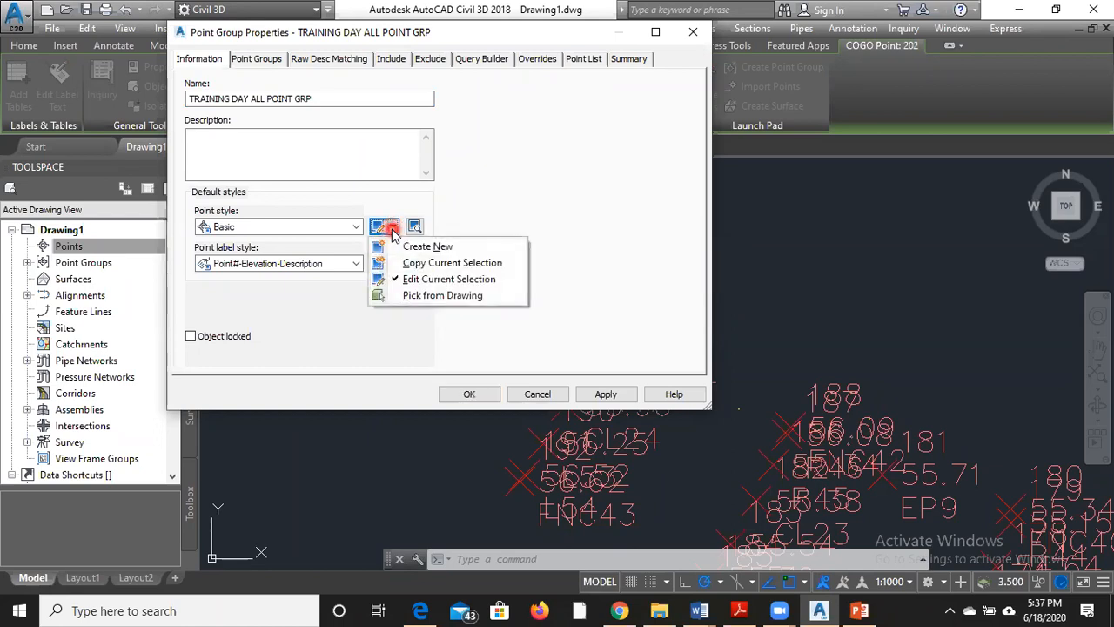
{"action": "left_click", "coordinate": [433, 279]}
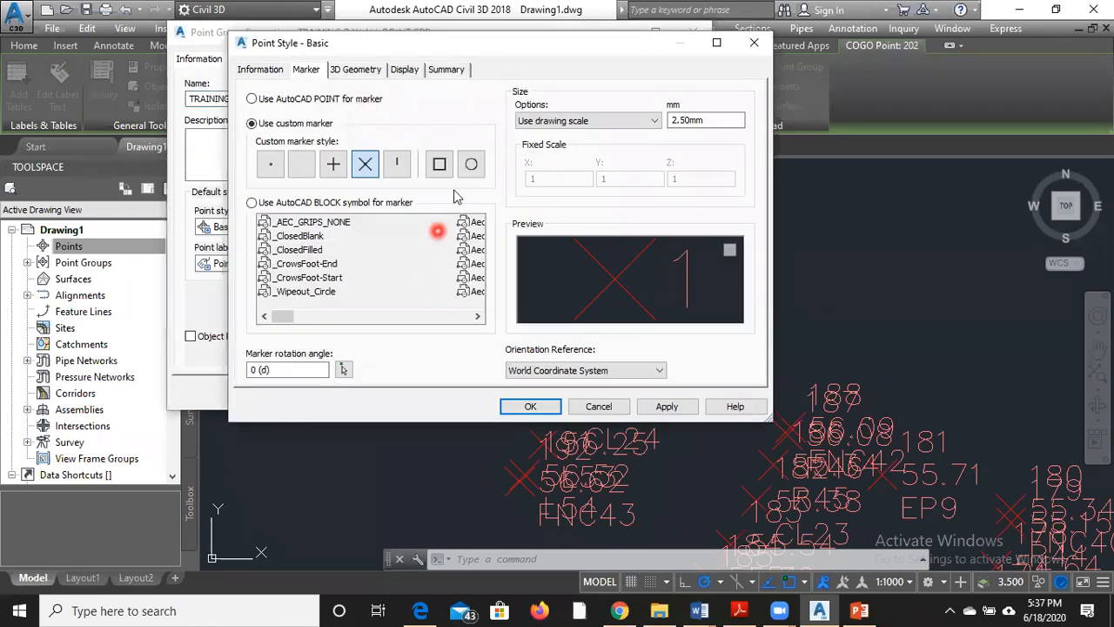
{"action": "left_click", "coordinate": [441, 169]}
{"action": "double_click", "coordinate": [710, 122]}
{"action": "type", "text": "1"}
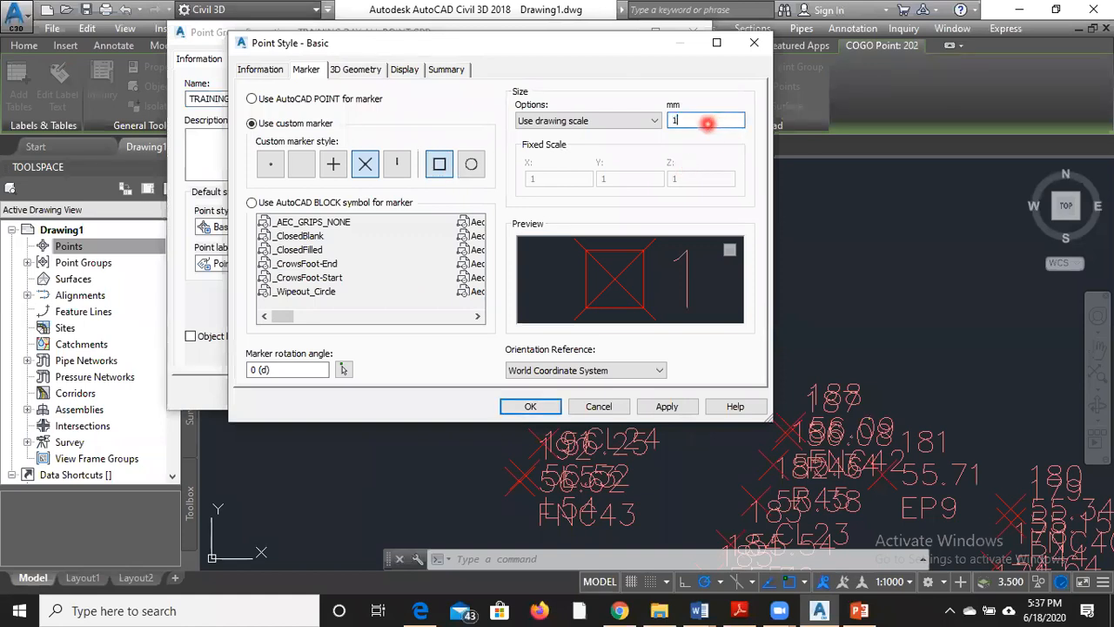
{"action": "left_click", "coordinate": [666, 405]}
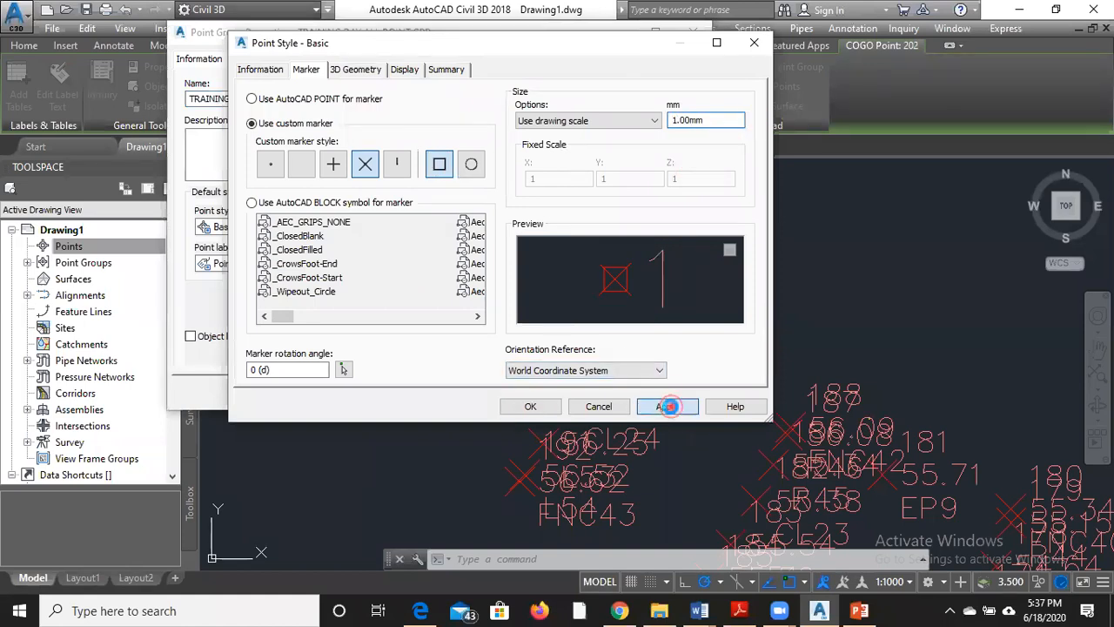
{"action": "left_click", "coordinate": [530, 407]}
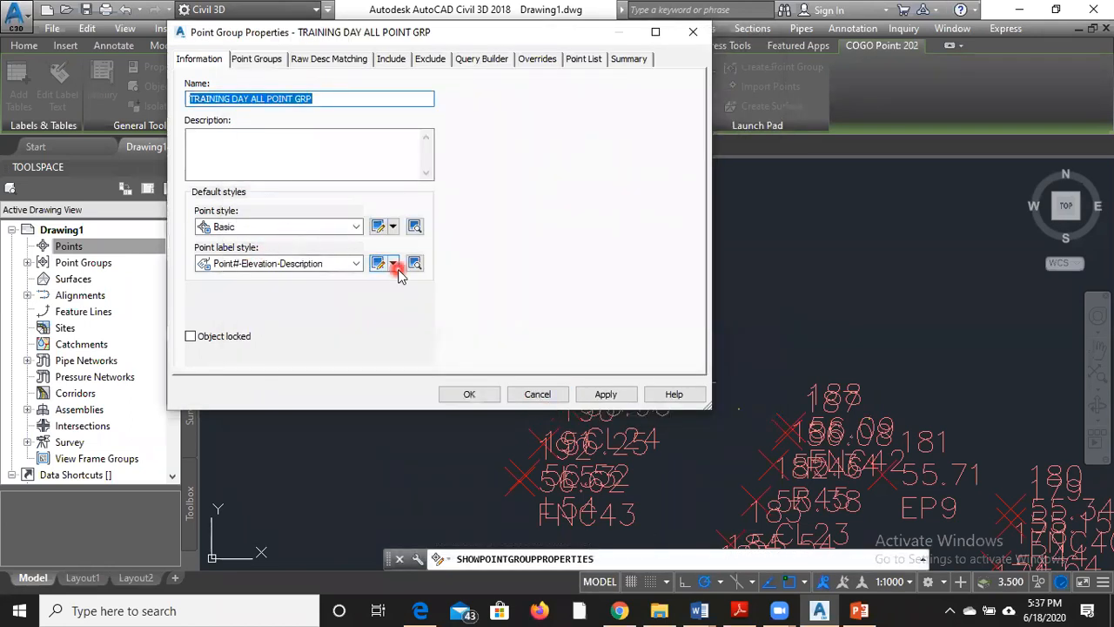
Step: Edit the Point#-Elevation-Description label style, setting the text height of the Point Description and Point Number components to 1 mm
{"action": "left_click", "coordinate": [392, 268]}
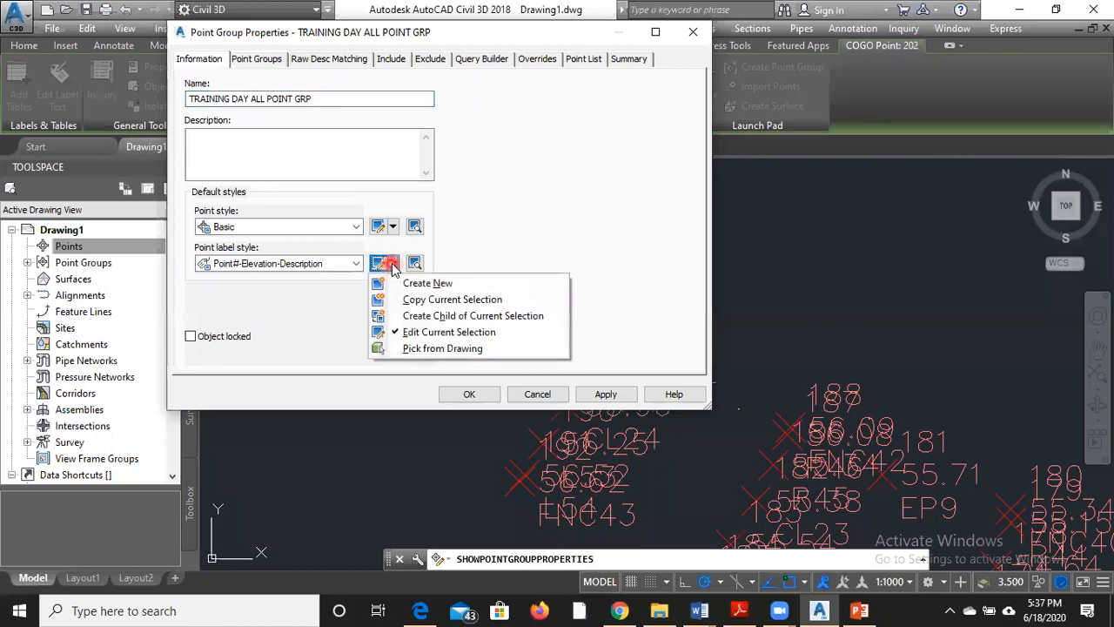
{"action": "left_click", "coordinate": [427, 328]}
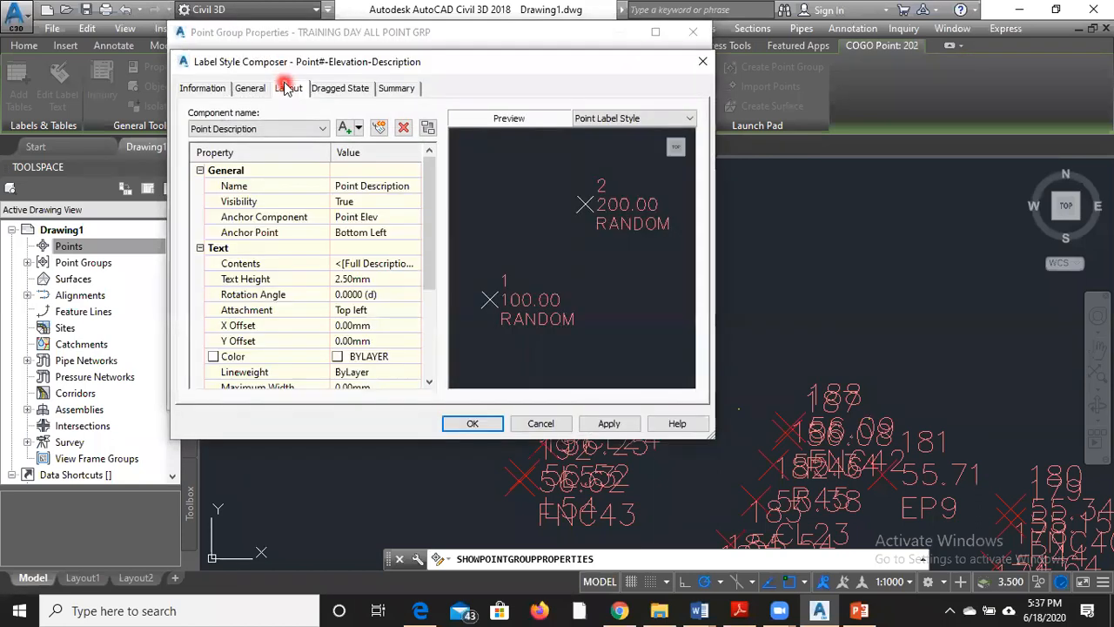
{"action": "left_click", "coordinate": [379, 279]}
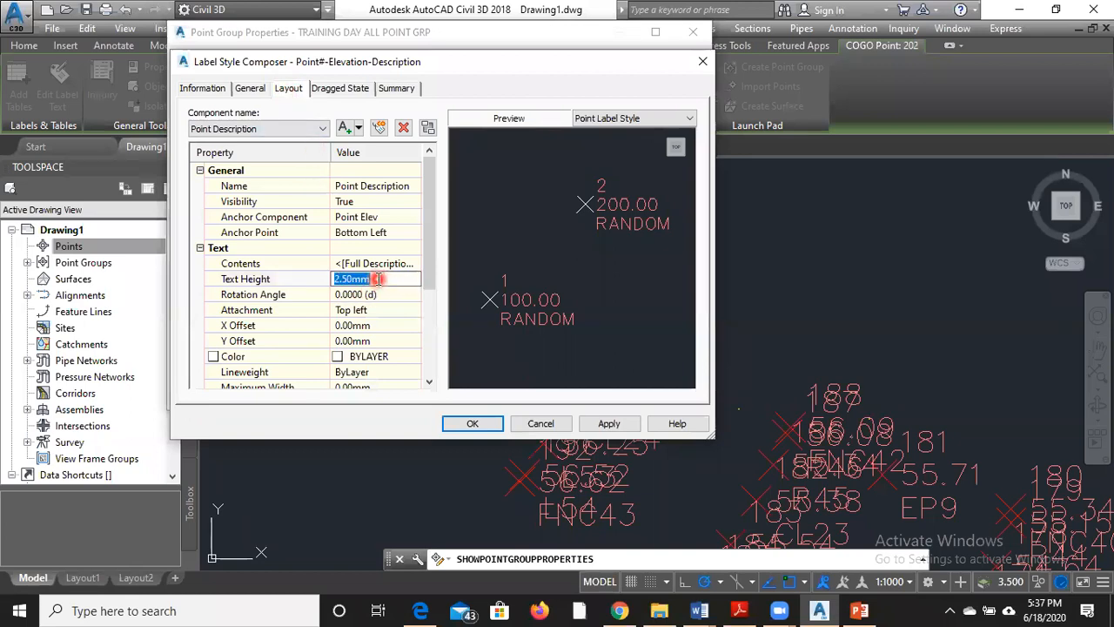
{"action": "type", "text": "1"}
{"action": "left_click", "coordinate": [314, 130]}
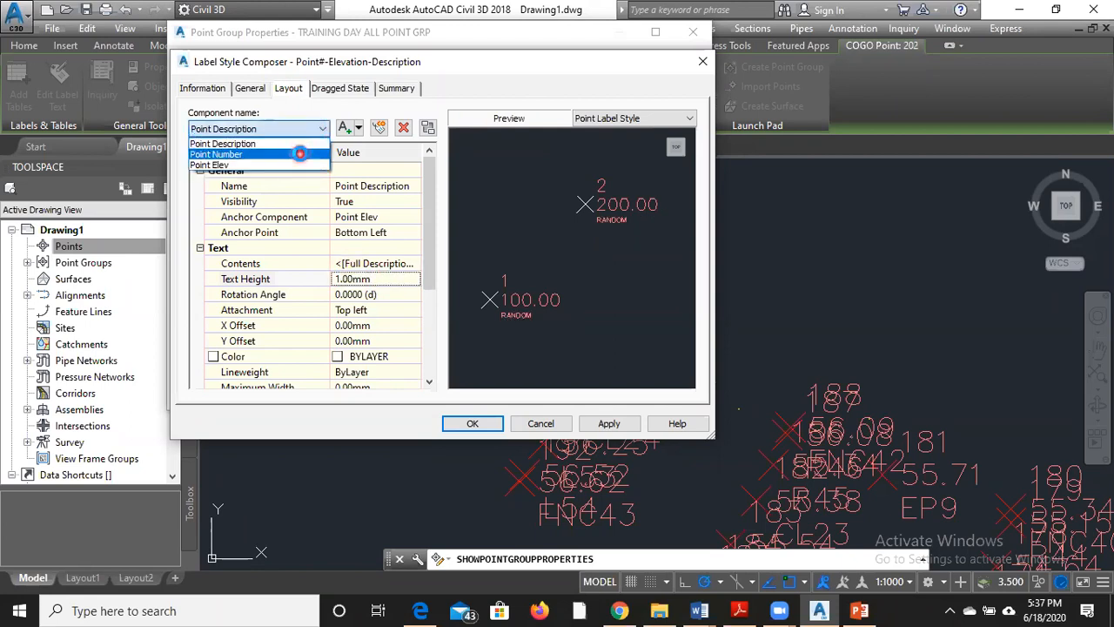
{"action": "left_click", "coordinate": [296, 154]}
{"action": "left_click", "coordinate": [369, 280]}
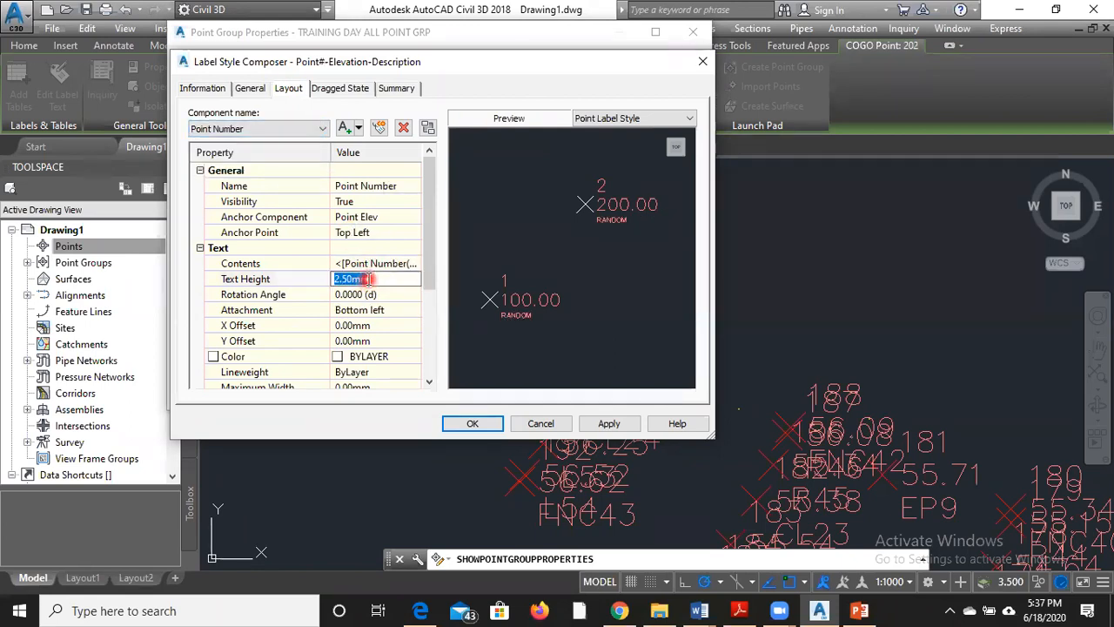
{"action": "type", "text": "1"}
Step: Set the Point Elev component's text height to 1 mm in the label style, and apply the style and point group properties
{"action": "left_click", "coordinate": [323, 131]}
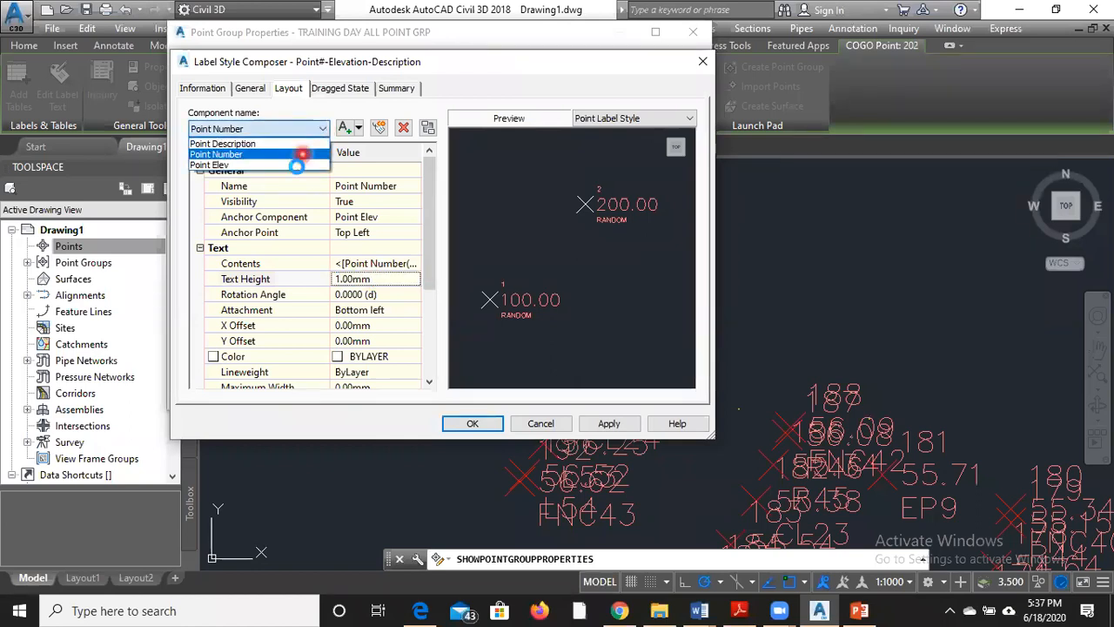
{"action": "left_click", "coordinate": [296, 157]}
{"action": "left_click", "coordinate": [368, 280]}
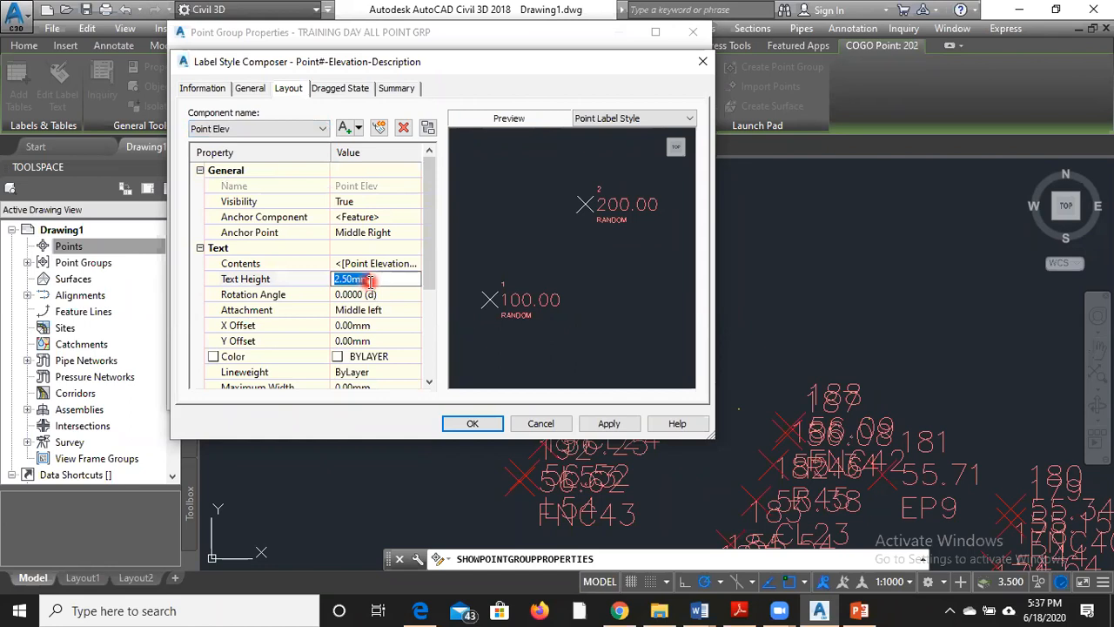
{"action": "type", "text": "1"}
{"action": "left_click", "coordinate": [620, 426]}
{"action": "left_click", "coordinate": [492, 426]}
{"action": "left_click", "coordinate": [612, 395]}
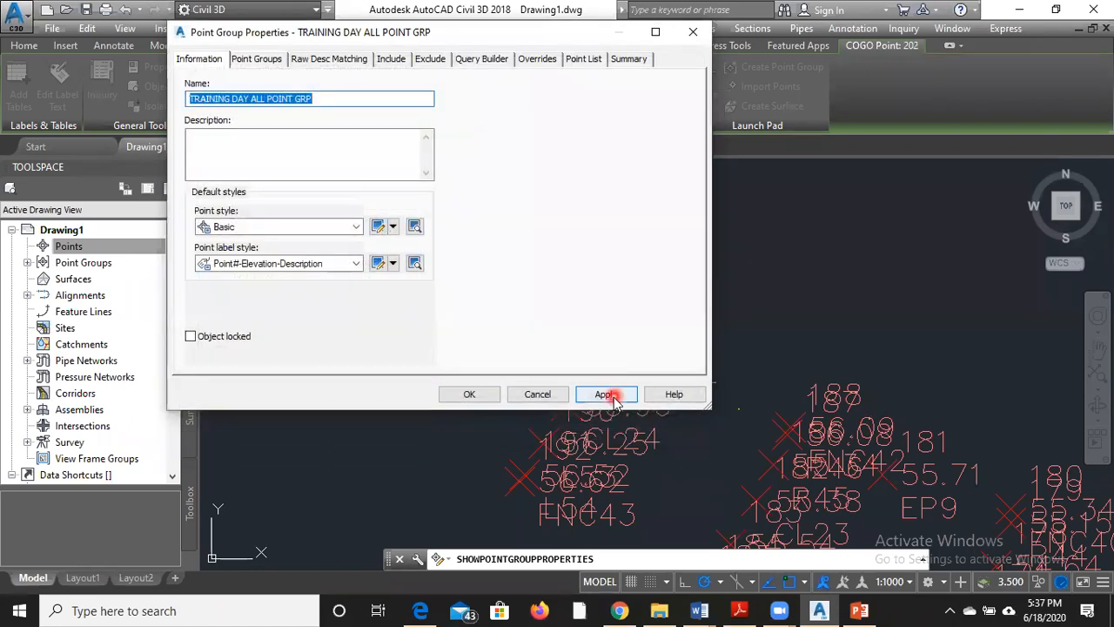
{"action": "left_click", "coordinate": [469, 393]}
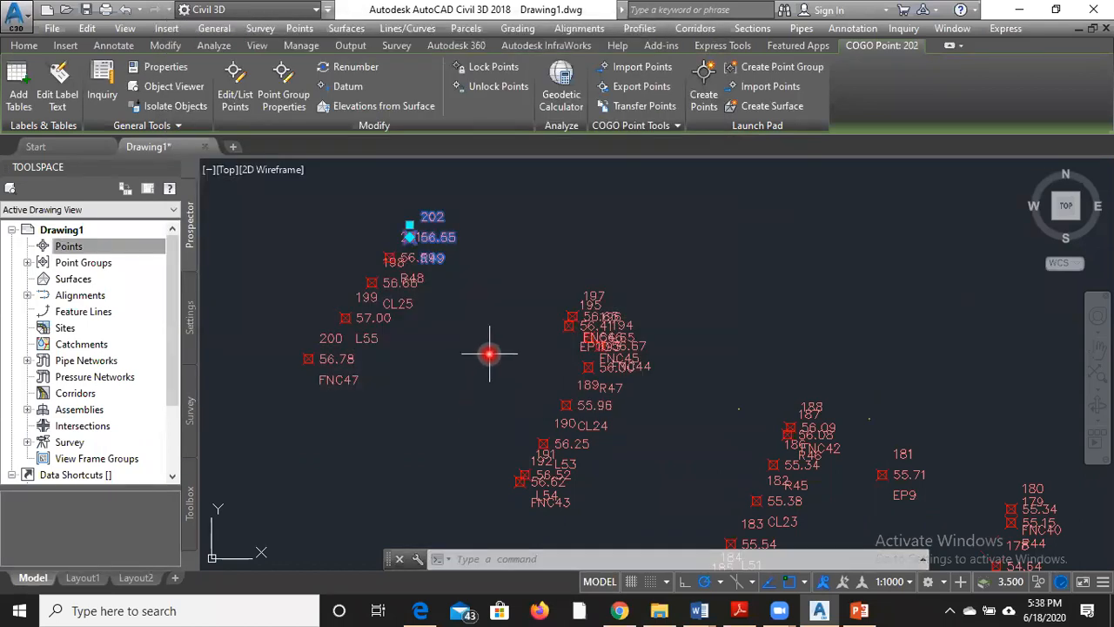
{"action": "key", "text": "Escape"}
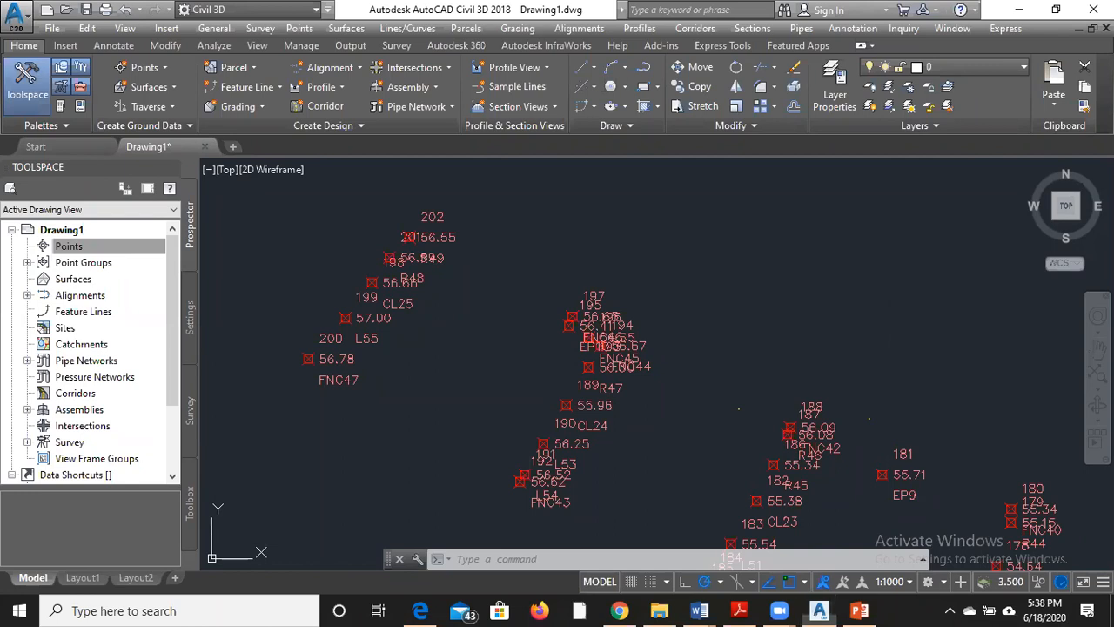
{"action": "left_click", "coordinate": [759, 425]}
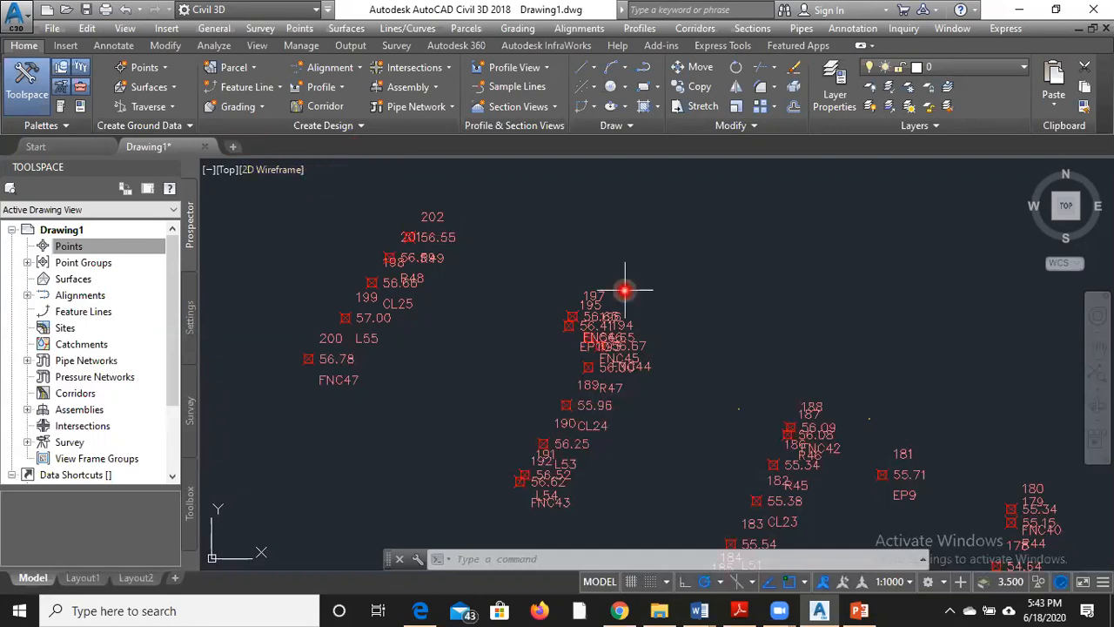
{"action": "scroll", "coordinate": [423, 290], "scroll_direction": "down", "scroll_amount": 5}
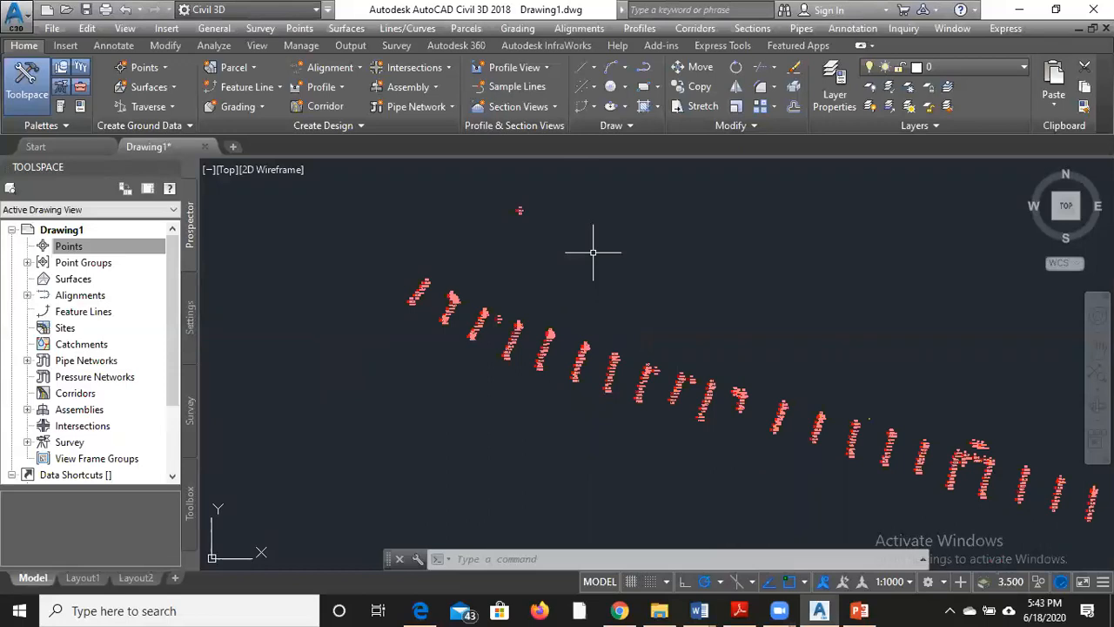
{"action": "left_click", "coordinate": [762, 308]}
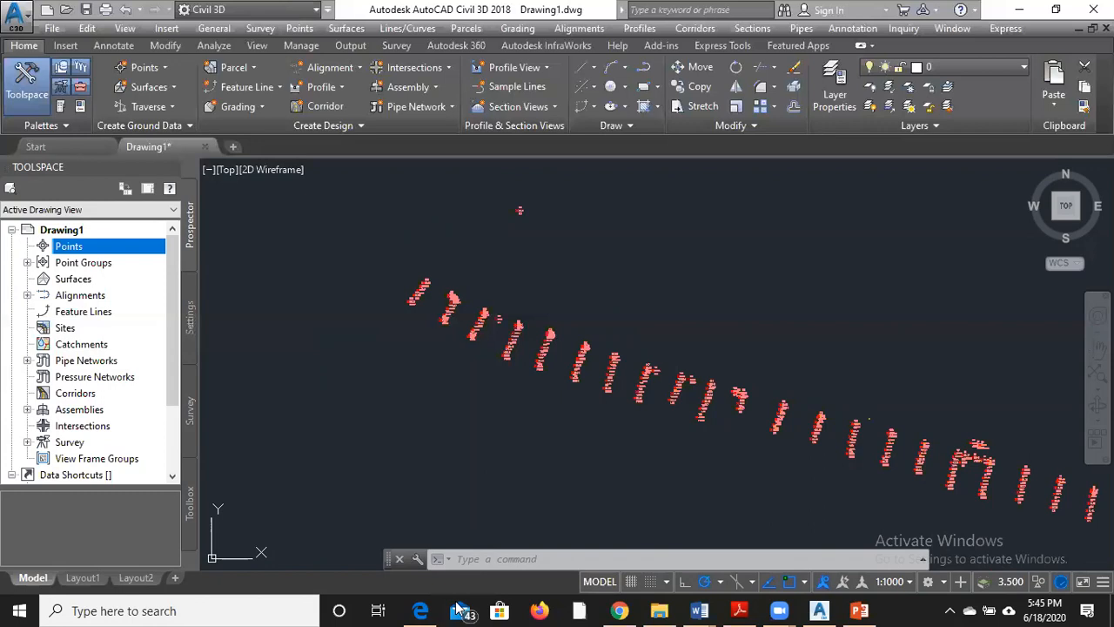
{"action": "left_click", "coordinate": [379, 409]}
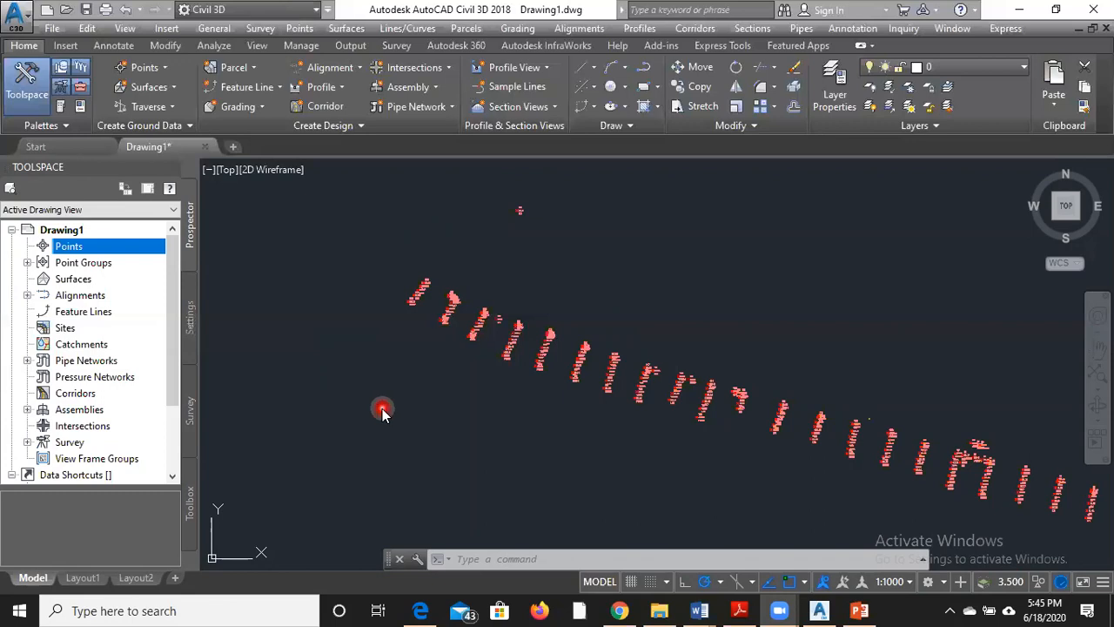
{"action": "left_click", "coordinate": [550, 559]}
{"action": "left_click", "coordinate": [687, 549]}
{"action": "left_click", "coordinate": [483, 443]}
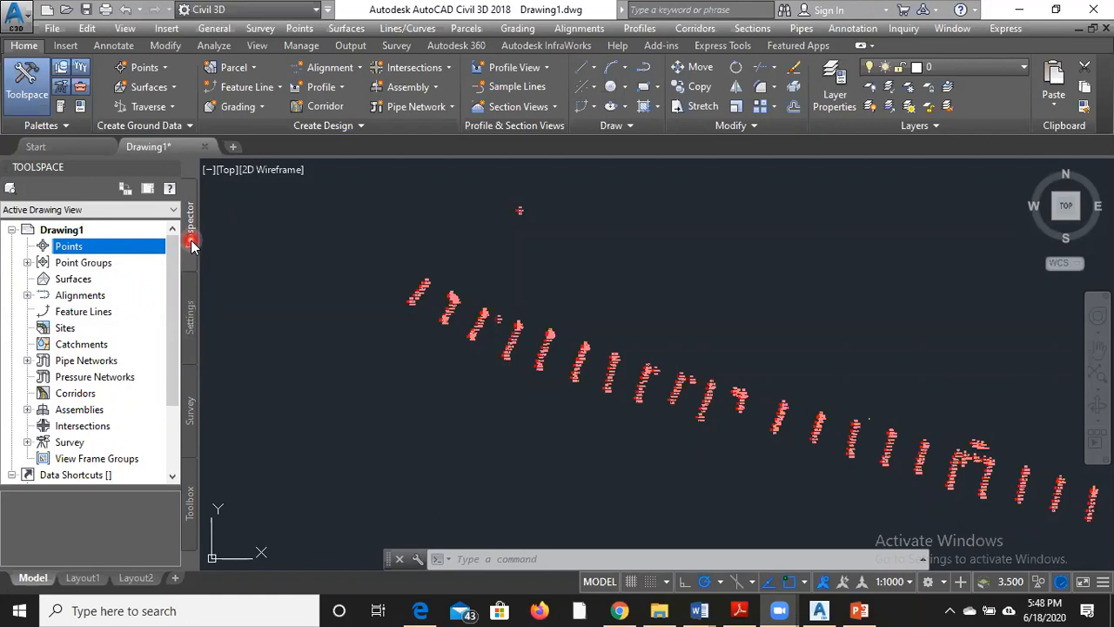
Step: Create a TIN surface on layer C-TOPO with the default name and the Contours 2m and 10m (Background) style
{"action": "left_click", "coordinate": [87, 279]}
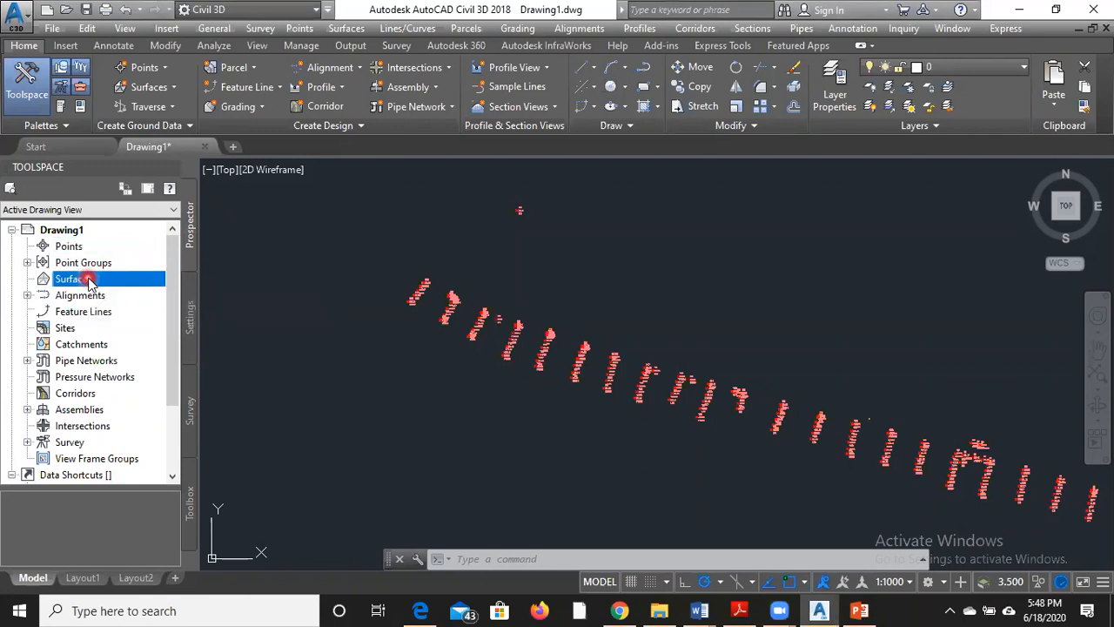
{"action": "right_click", "coordinate": [87, 279]}
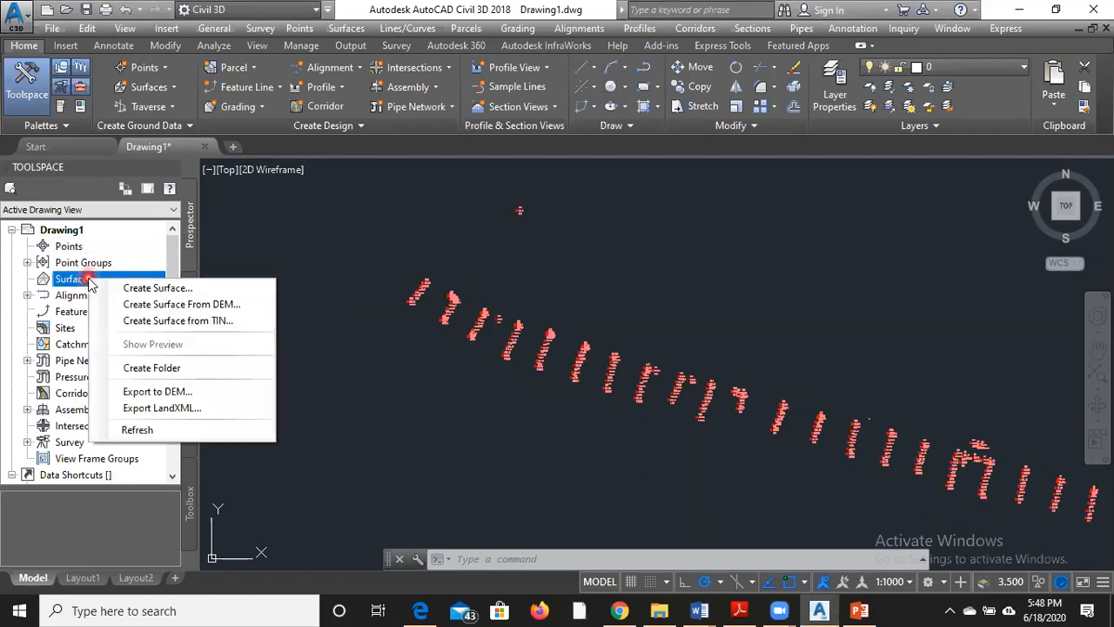
{"action": "left_click", "coordinate": [157, 288]}
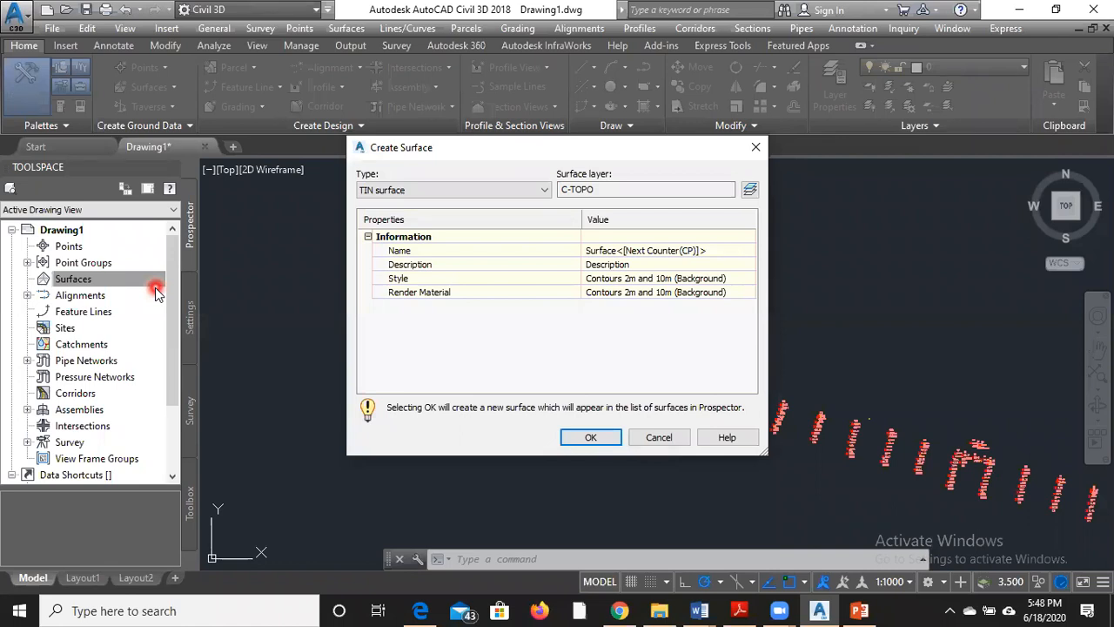
{"action": "left_click", "coordinate": [530, 188]}
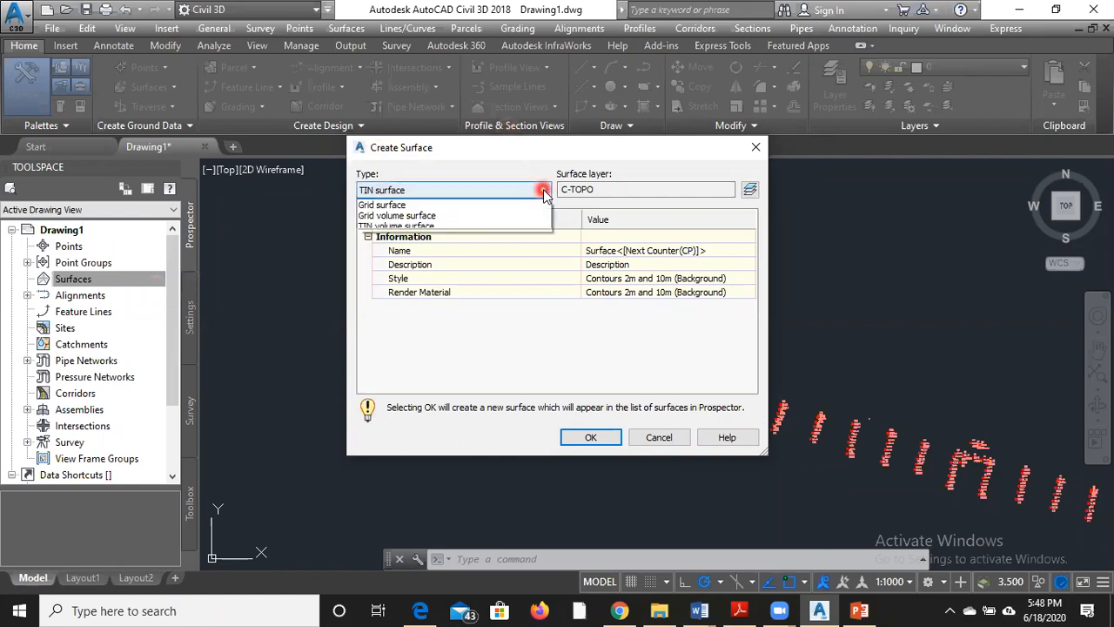
{"action": "left_click", "coordinate": [451, 206]}
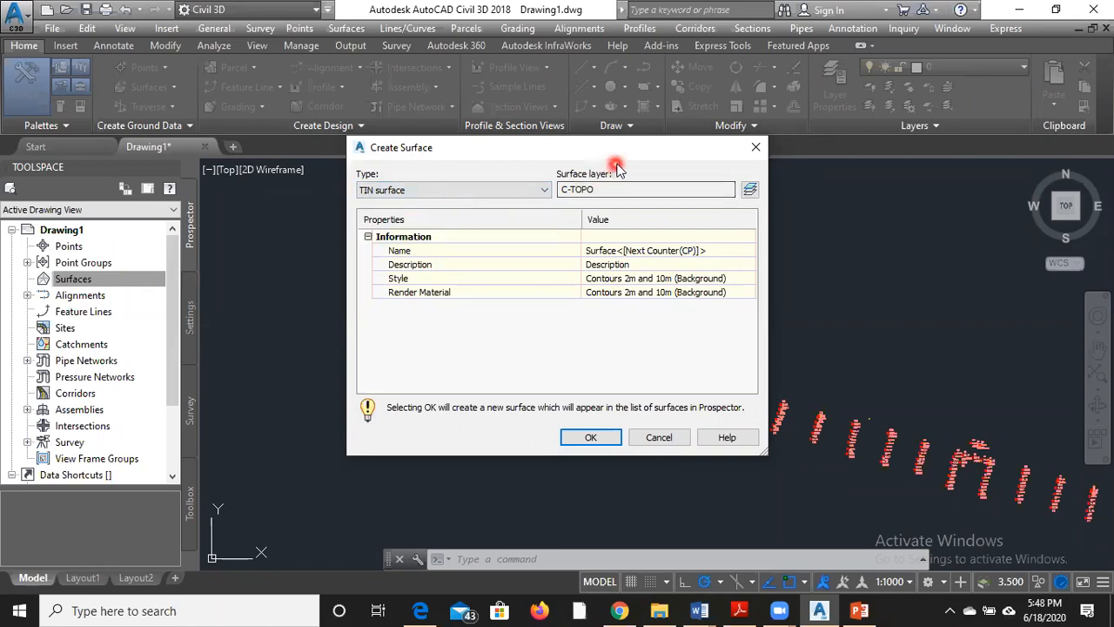
{"action": "left_click", "coordinate": [588, 439]}
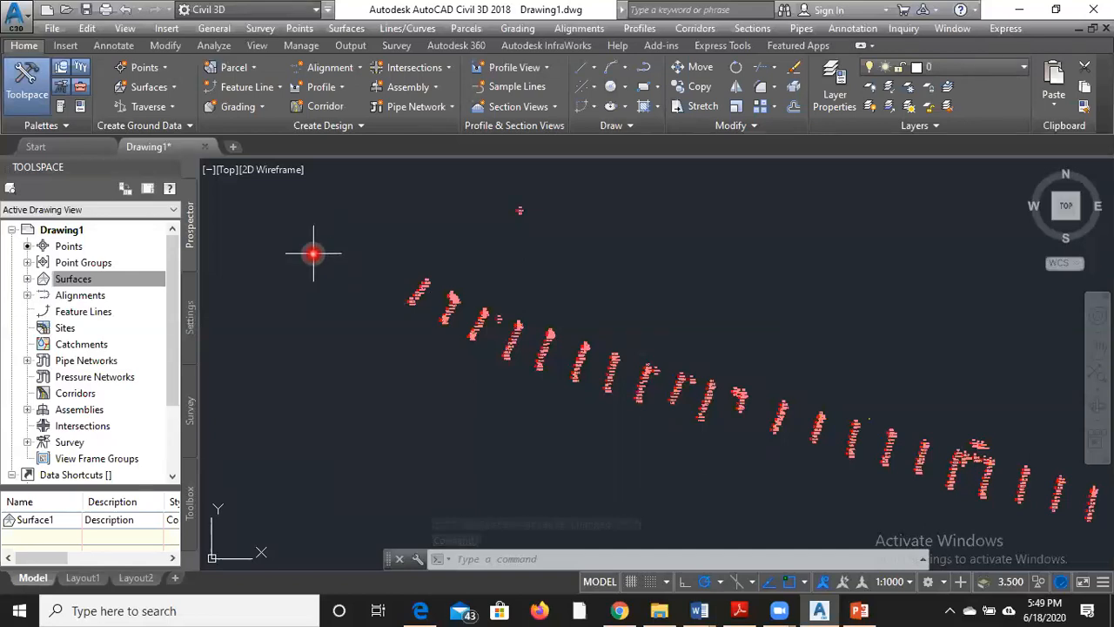
Step: Add the TRAINING DAY ALL POINT GRP point group to Surface1's definition and dismiss the event report
{"action": "left_click", "coordinate": [190, 241]}
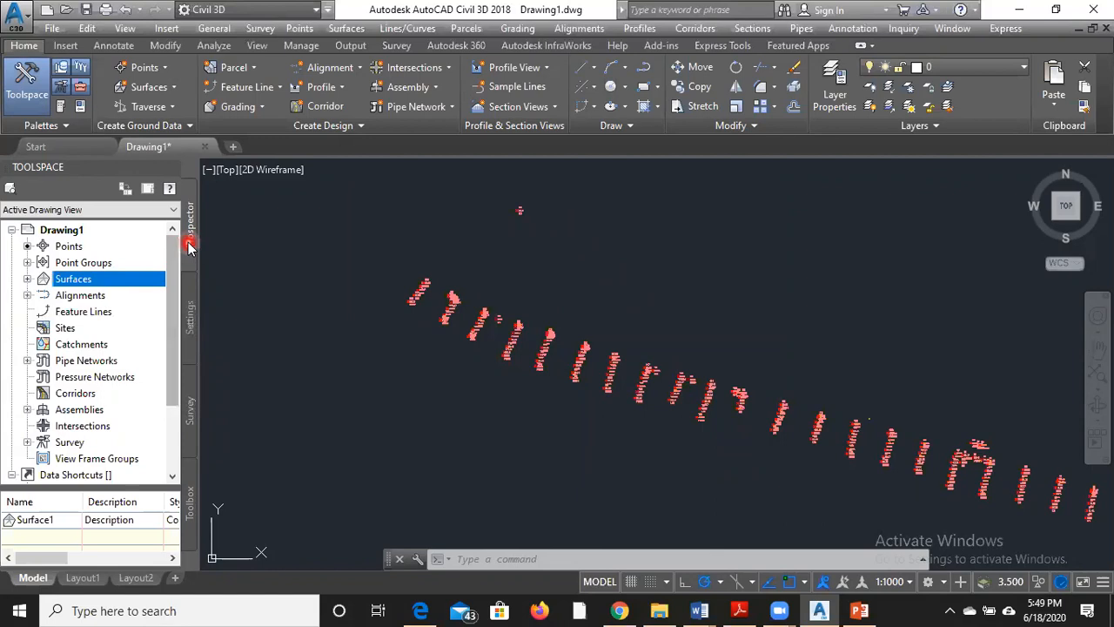
{"action": "left_click", "coordinate": [27, 278]}
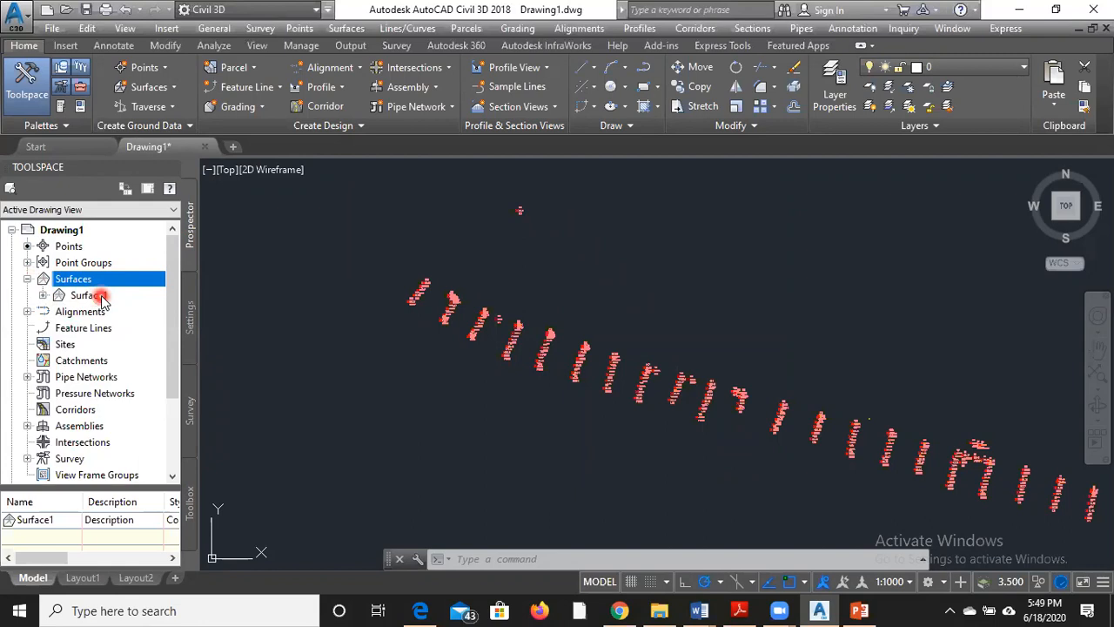
{"action": "left_click", "coordinate": [44, 296]}
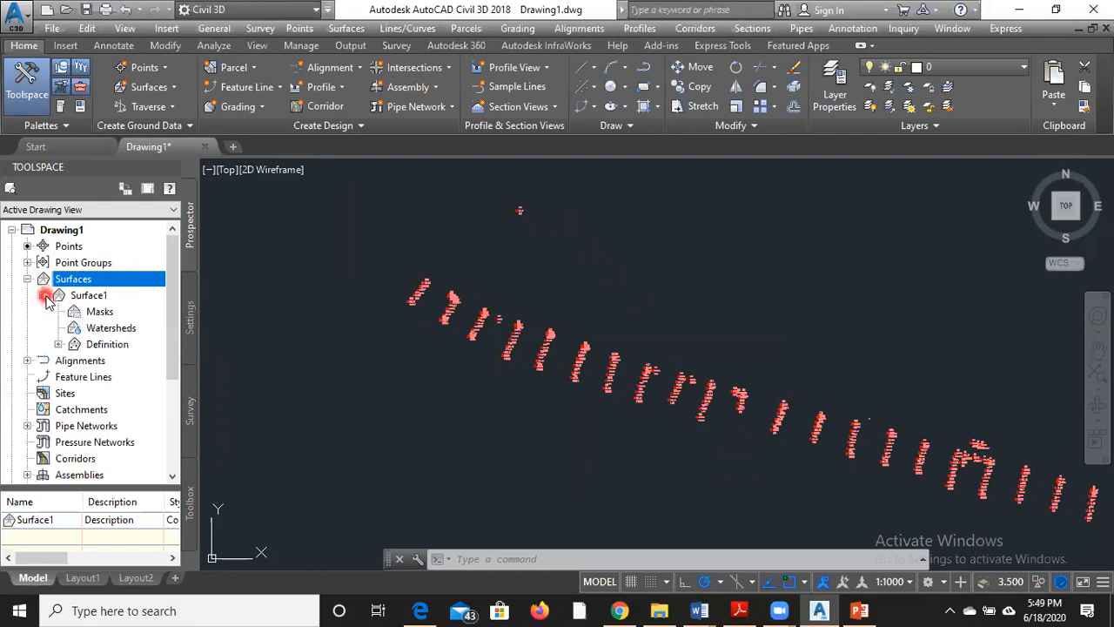
{"action": "left_click", "coordinate": [58, 344]}
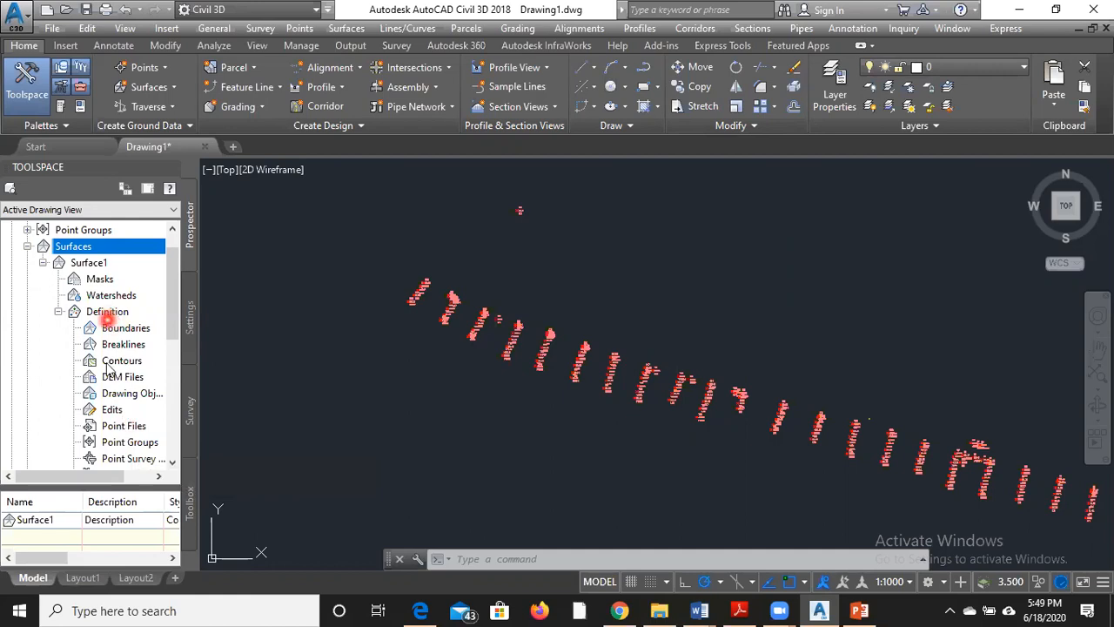
{"action": "left_click", "coordinate": [129, 442]}
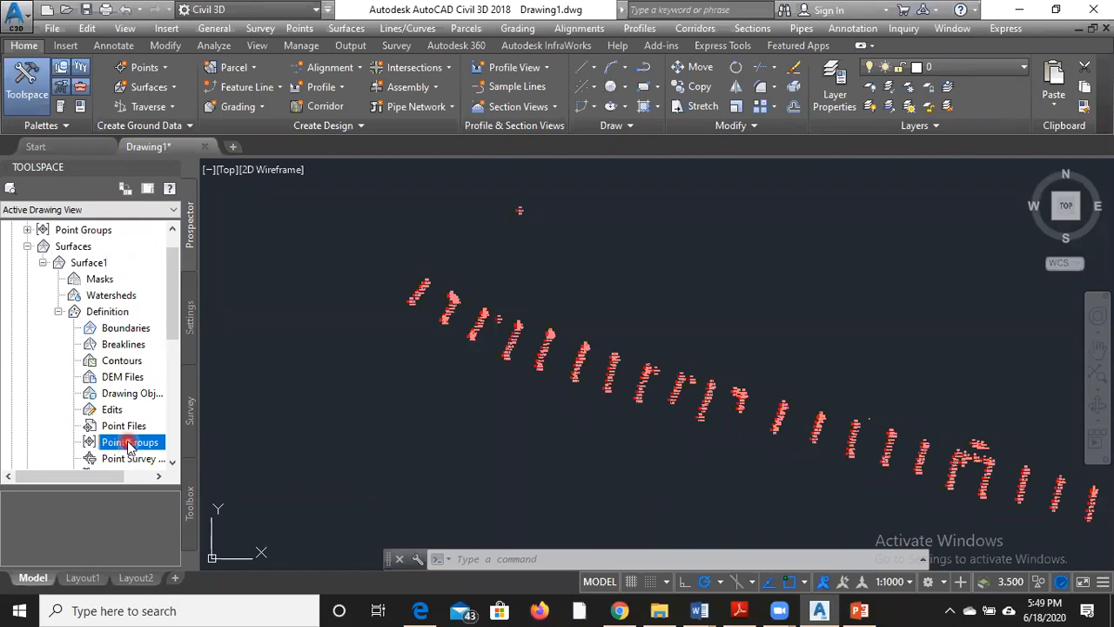
{"action": "right_click", "coordinate": [129, 443]}
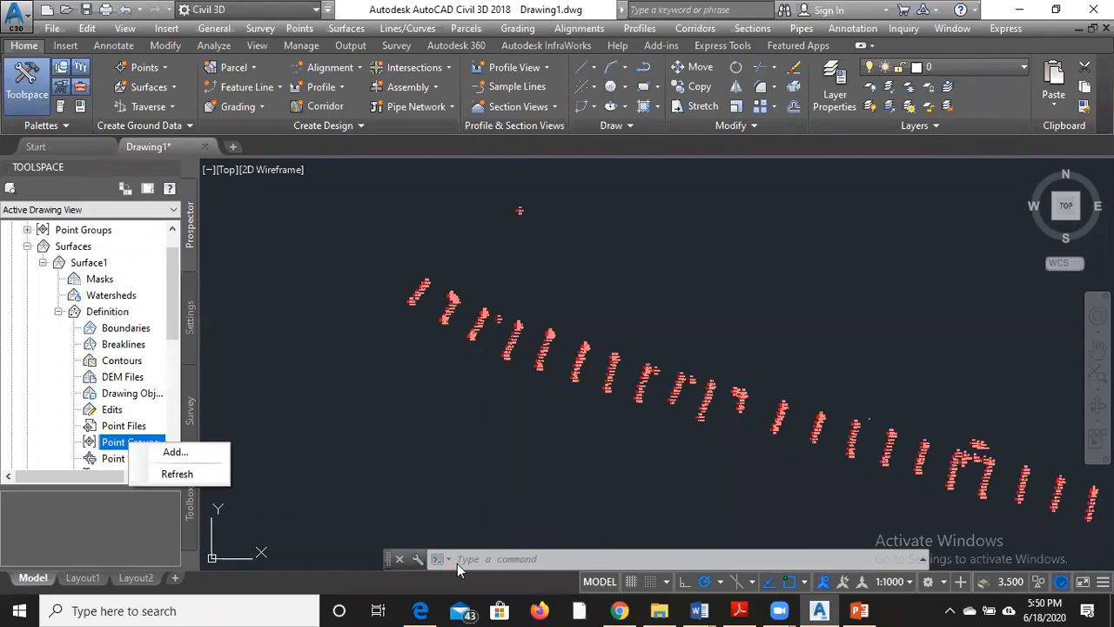
{"action": "left_click", "coordinate": [197, 454]}
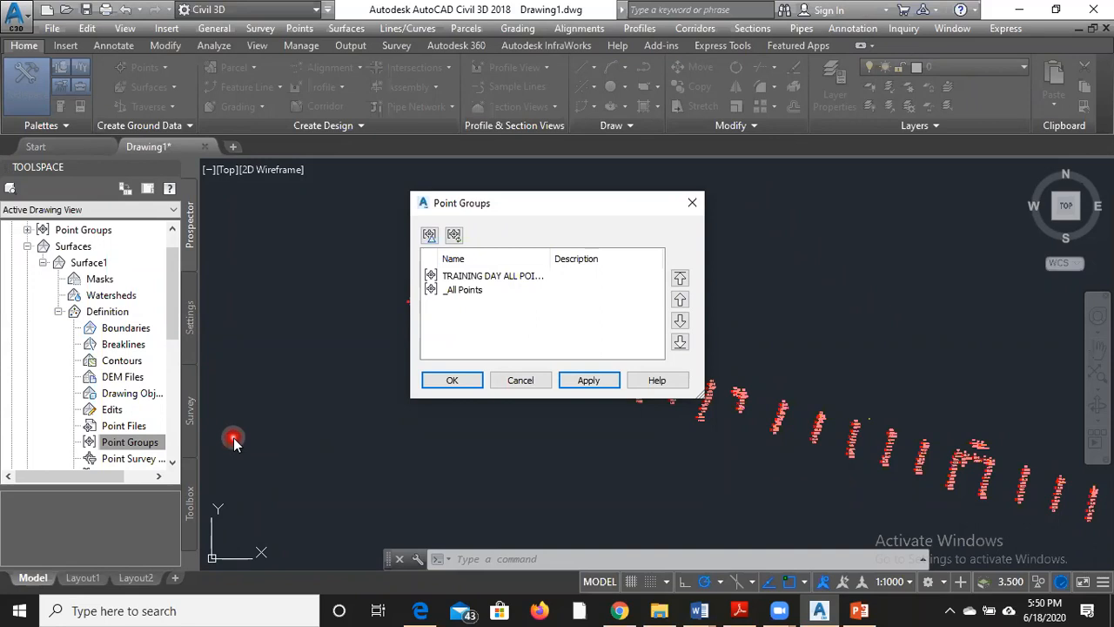
{"action": "left_click", "coordinate": [502, 277]}
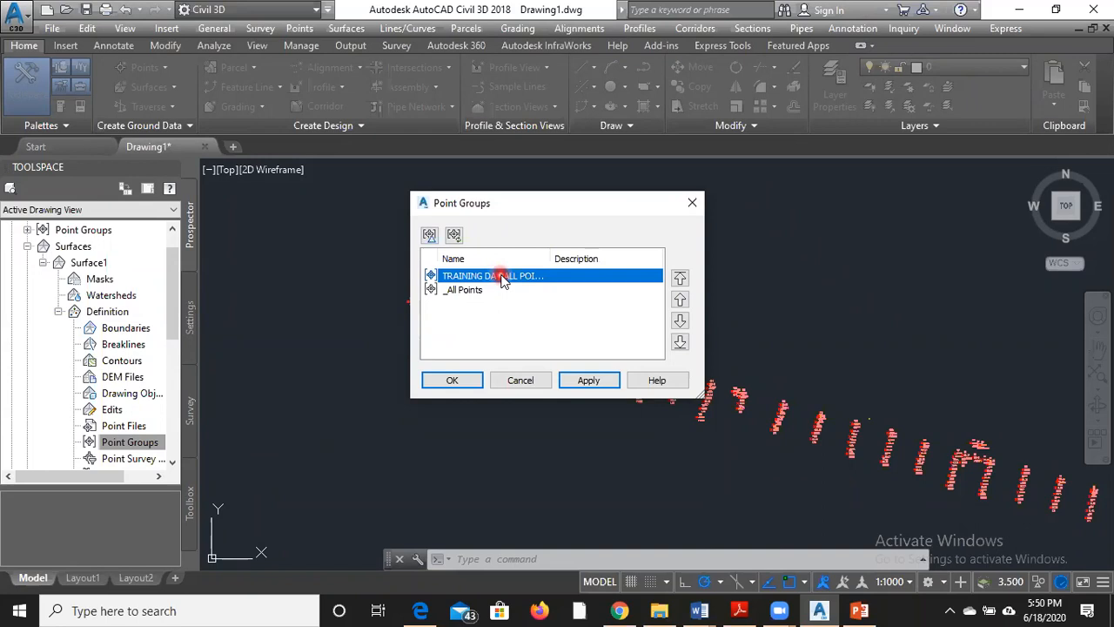
{"action": "left_click", "coordinate": [588, 381]}
{"action": "left_click", "coordinate": [457, 381]}
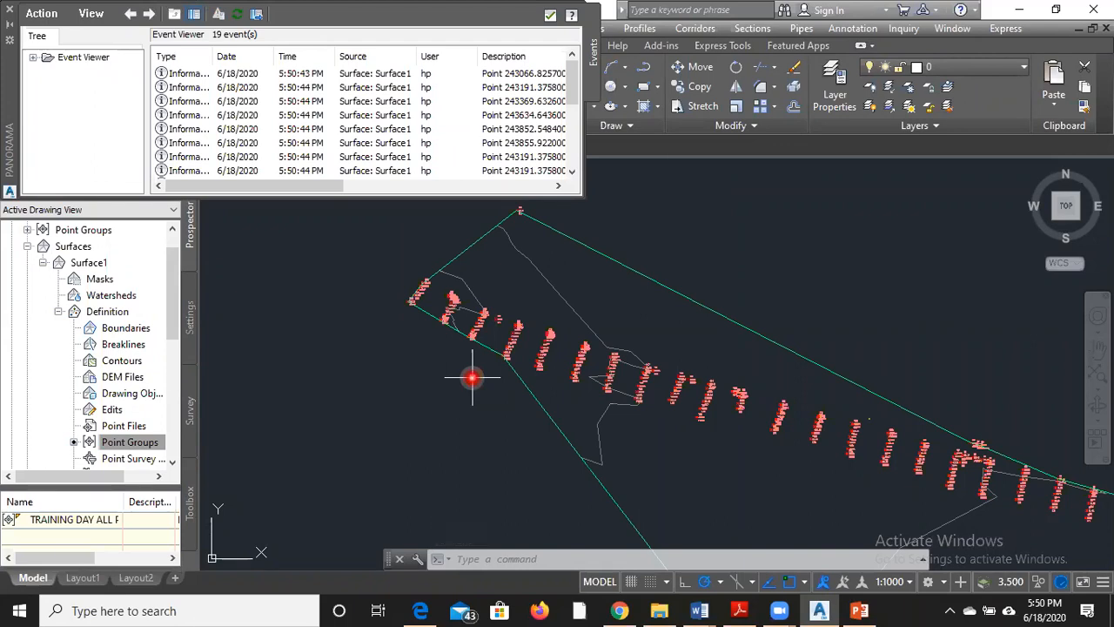
{"action": "left_click", "coordinate": [550, 16]}
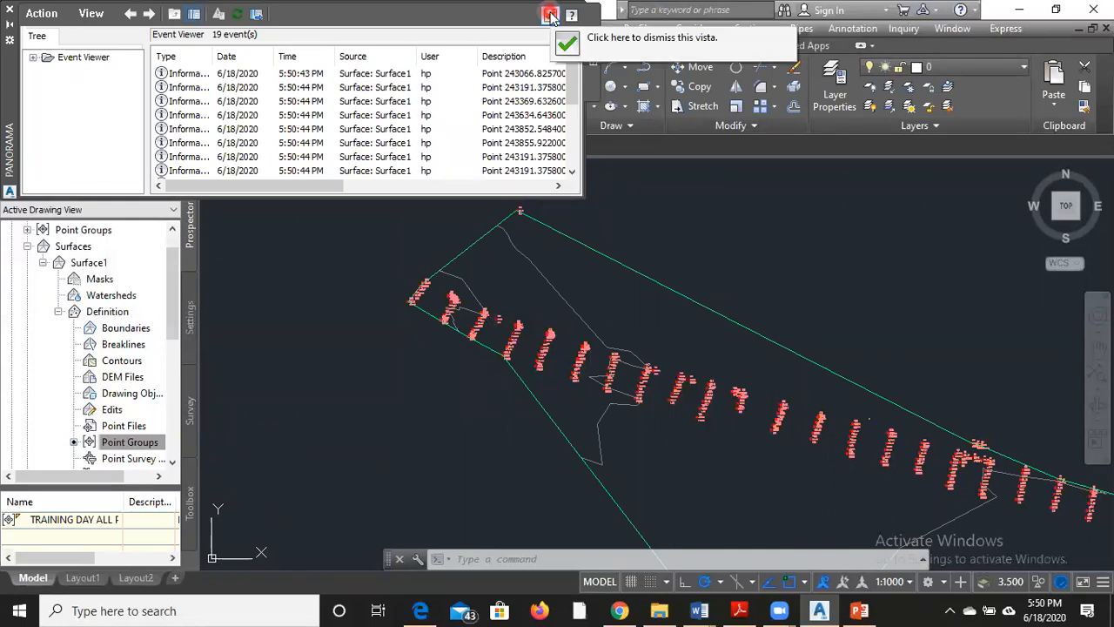
{"action": "left_click", "coordinate": [550, 16]}
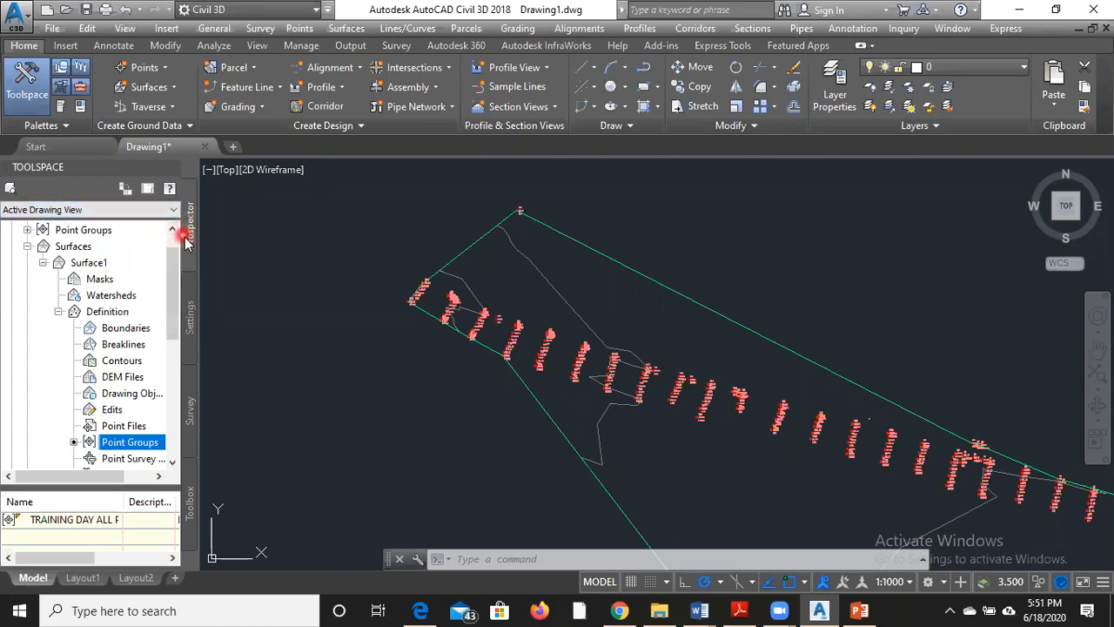
{"action": "right_click", "coordinate": [83, 246]}
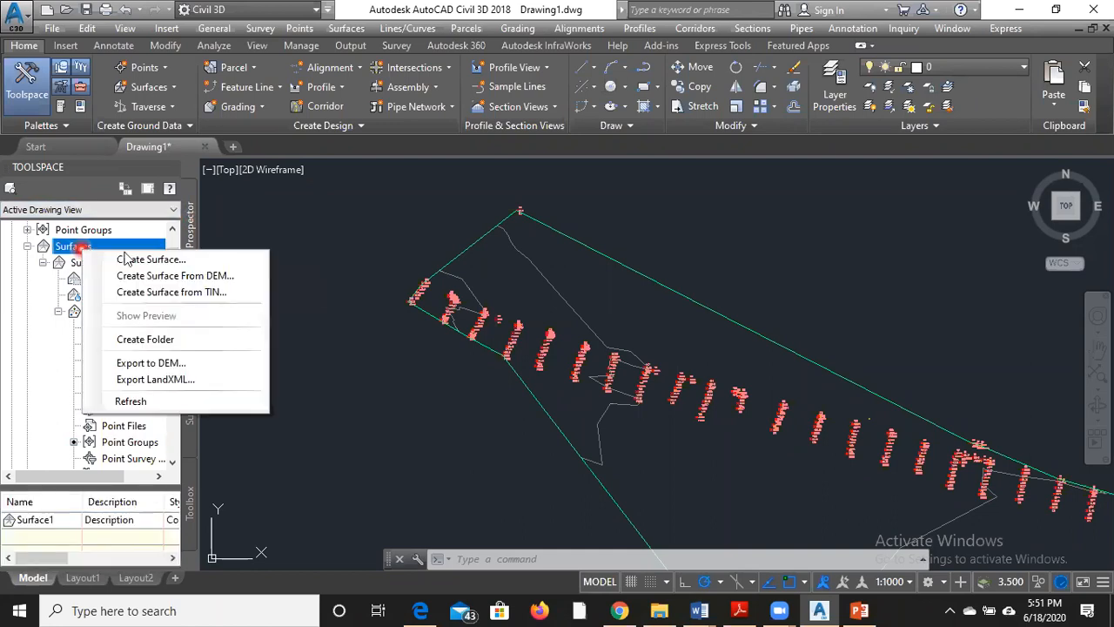
{"action": "left_click", "coordinate": [304, 192]}
{"action": "left_click", "coordinate": [244, 238]}
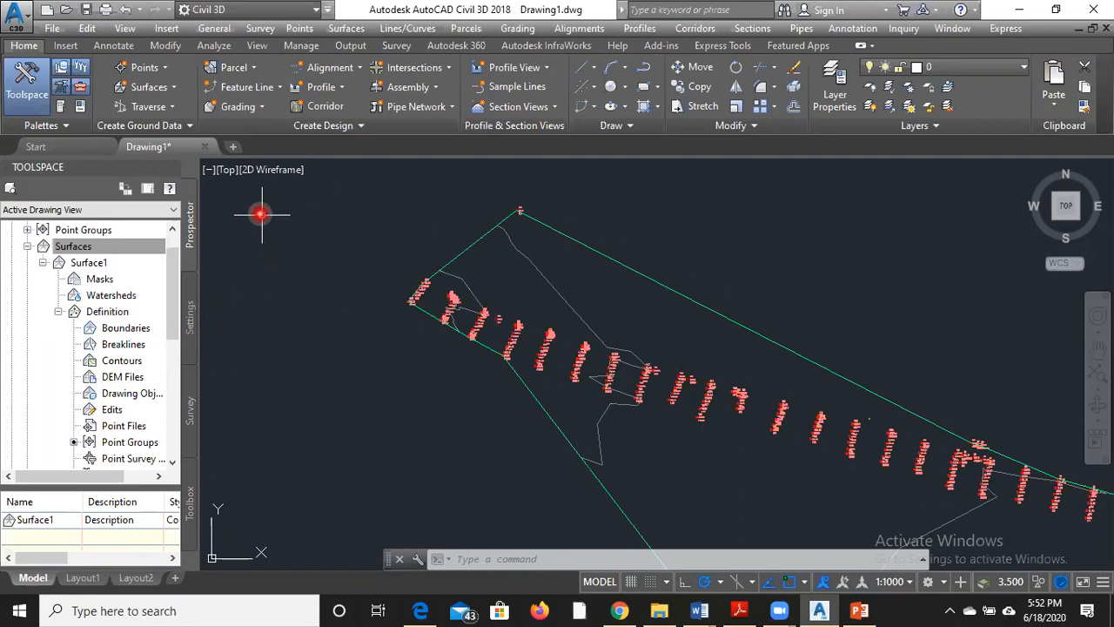
Step: Examine the new surface's outer boundary and contour lines in relation to the survey points, from the whole extent down to the strip
{"action": "scroll", "coordinate": [334, 255], "scroll_direction": "down", "scroll_amount": 3}
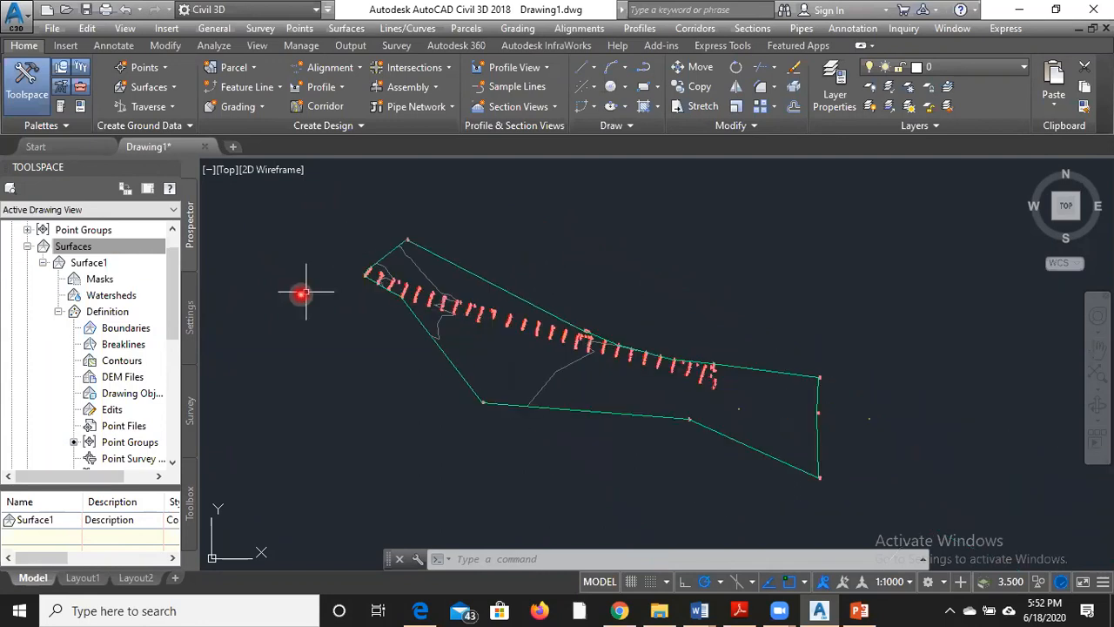
{"action": "scroll", "coordinate": [426, 276], "scroll_direction": "up", "scroll_amount": 2}
{"action": "scroll", "coordinate": [425, 277], "scroll_direction": "up", "scroll_amount": 2}
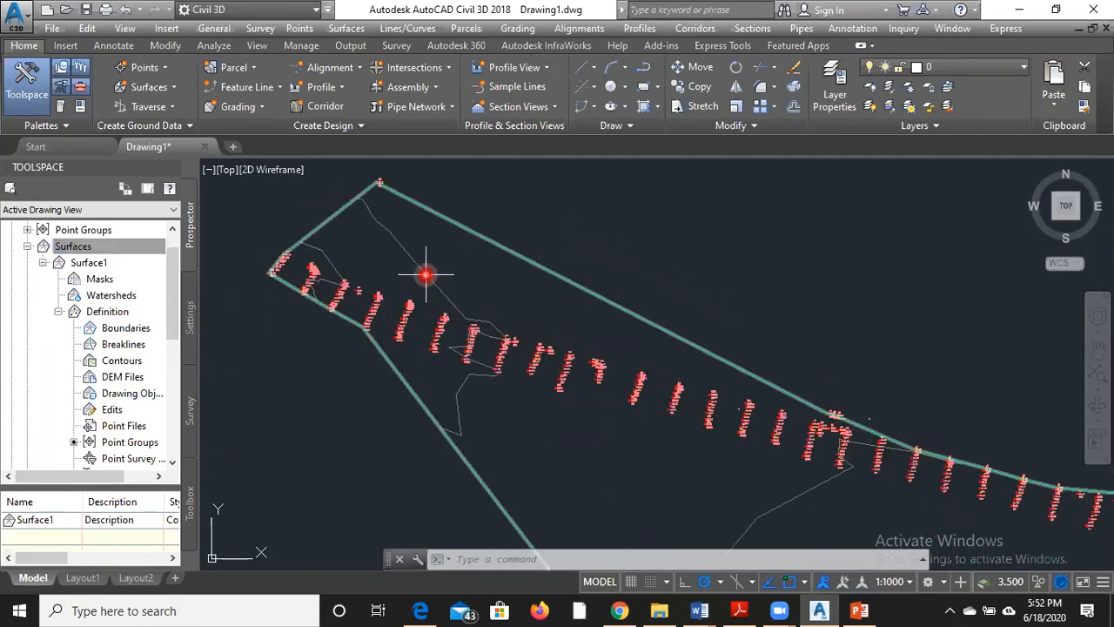
{"action": "scroll", "coordinate": [398, 199], "scroll_direction": "down", "scroll_amount": 1}
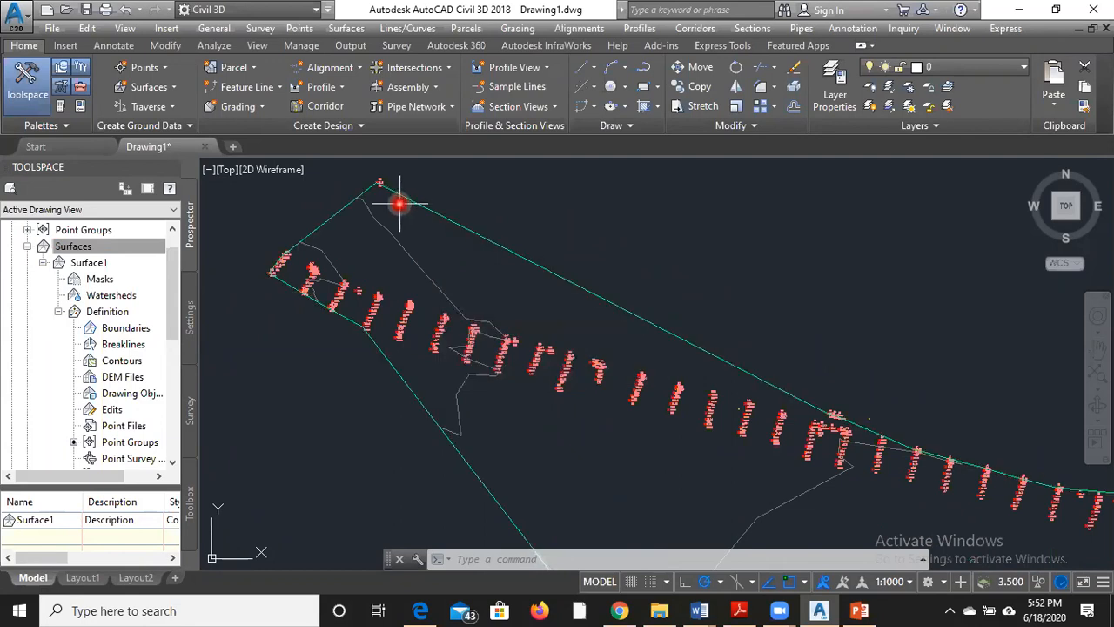
{"action": "scroll", "coordinate": [360, 203], "scroll_direction": "down", "scroll_amount": 2}
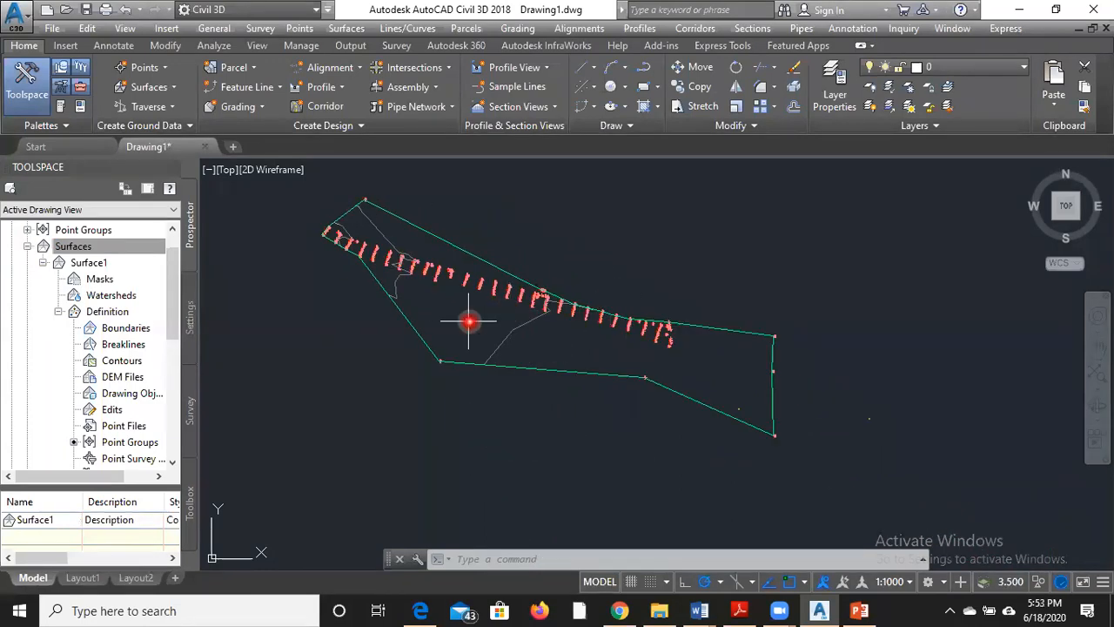
{"action": "scroll", "coordinate": [364, 202], "scroll_direction": "up", "scroll_amount": 2}
{"action": "scroll", "coordinate": [364, 201], "scroll_direction": "down", "scroll_amount": 2}
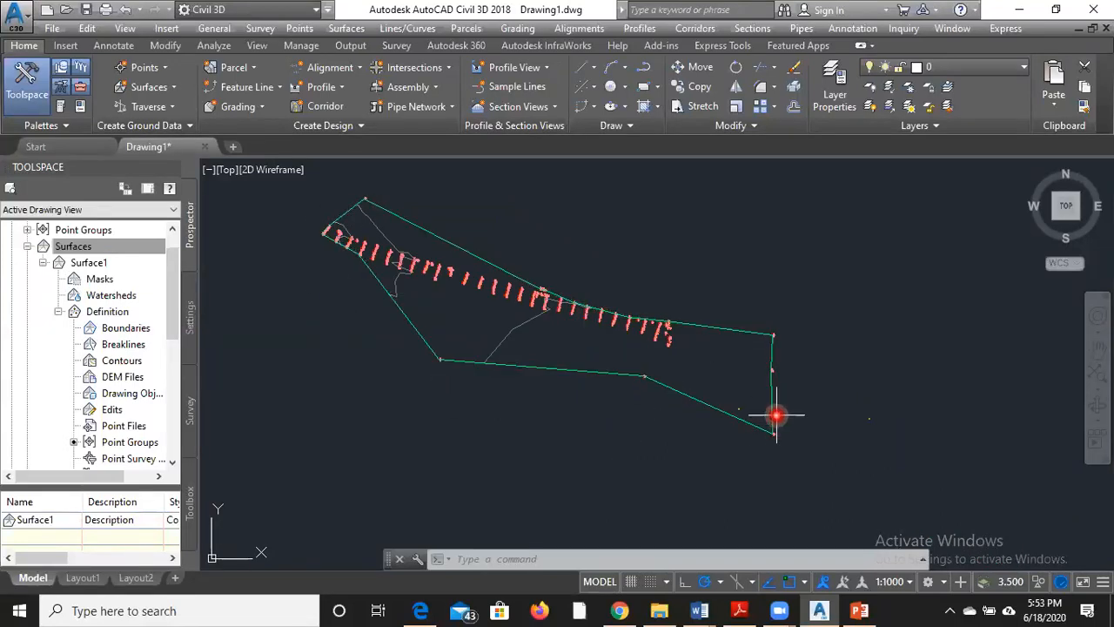
{"action": "scroll", "coordinate": [775, 336], "scroll_direction": "up", "scroll_amount": 2}
{"action": "scroll", "coordinate": [774, 337], "scroll_direction": "down", "scroll_amount": 2}
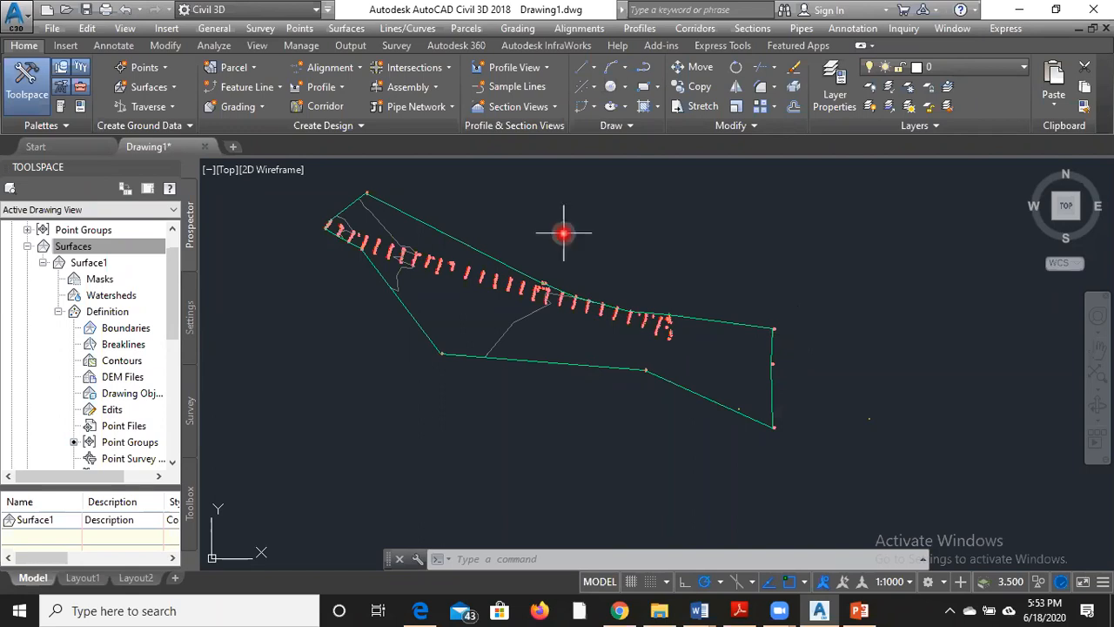
Step: Review the existing TIN surface's details and the surface property commands available for it, and clear the selection
{"action": "mouse_move", "coordinate": [385, 229]}
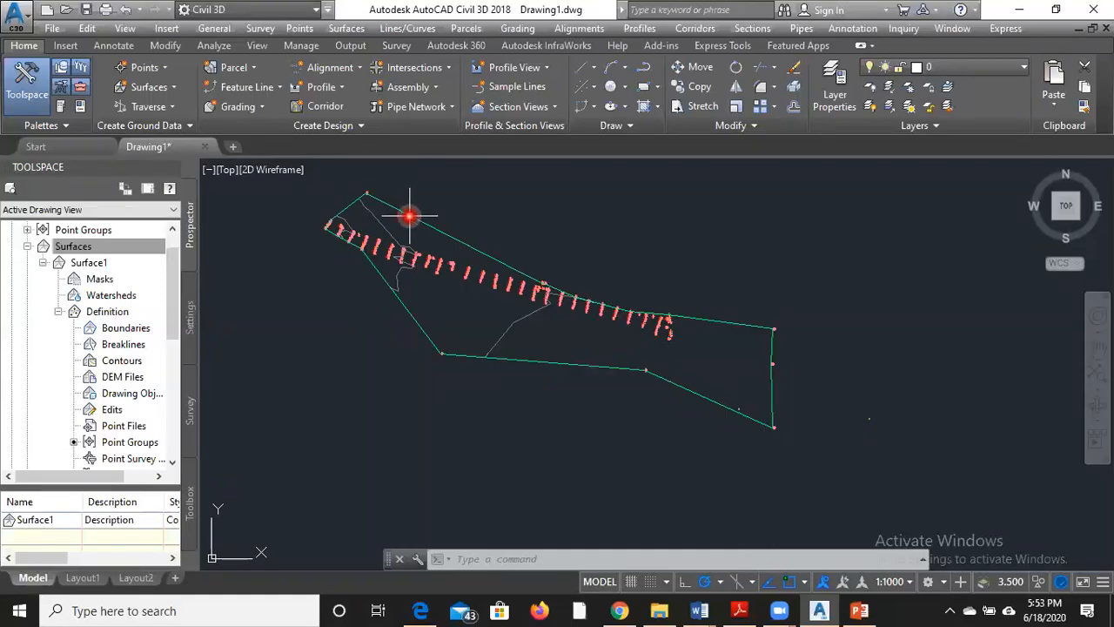
{"action": "left_click", "coordinate": [408, 216]}
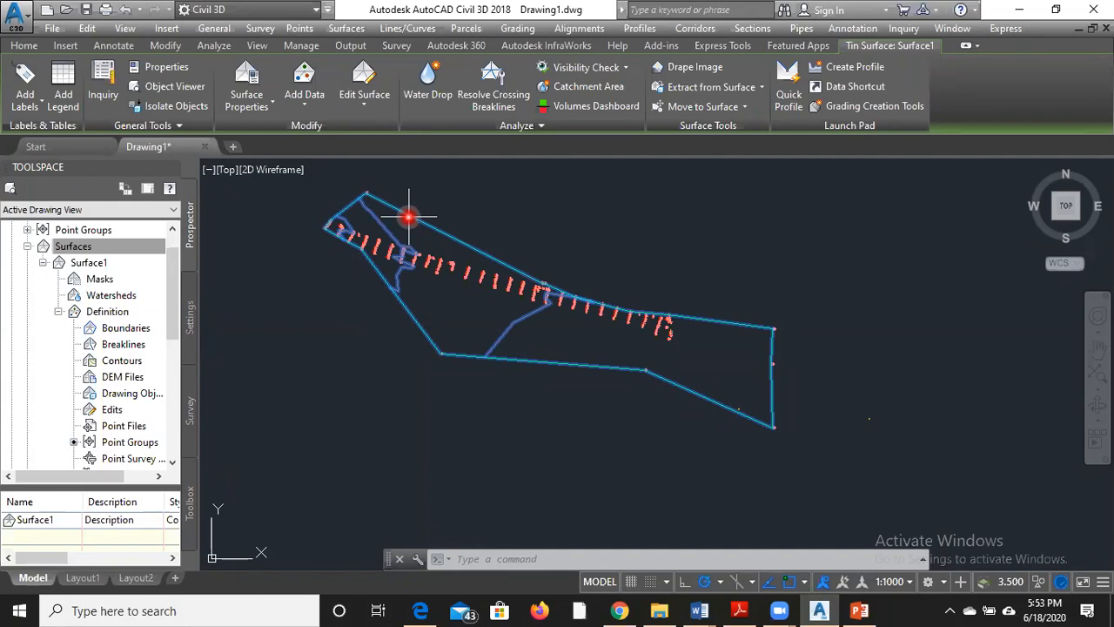
{"action": "key", "text": "Escape"}
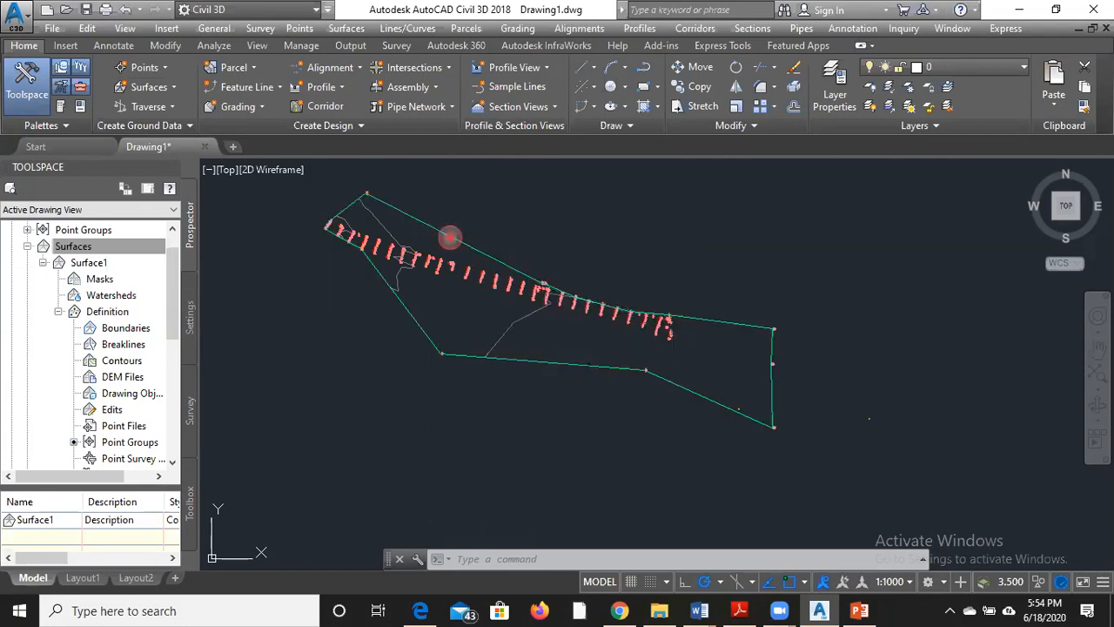
{"action": "left_click", "coordinate": [447, 236]}
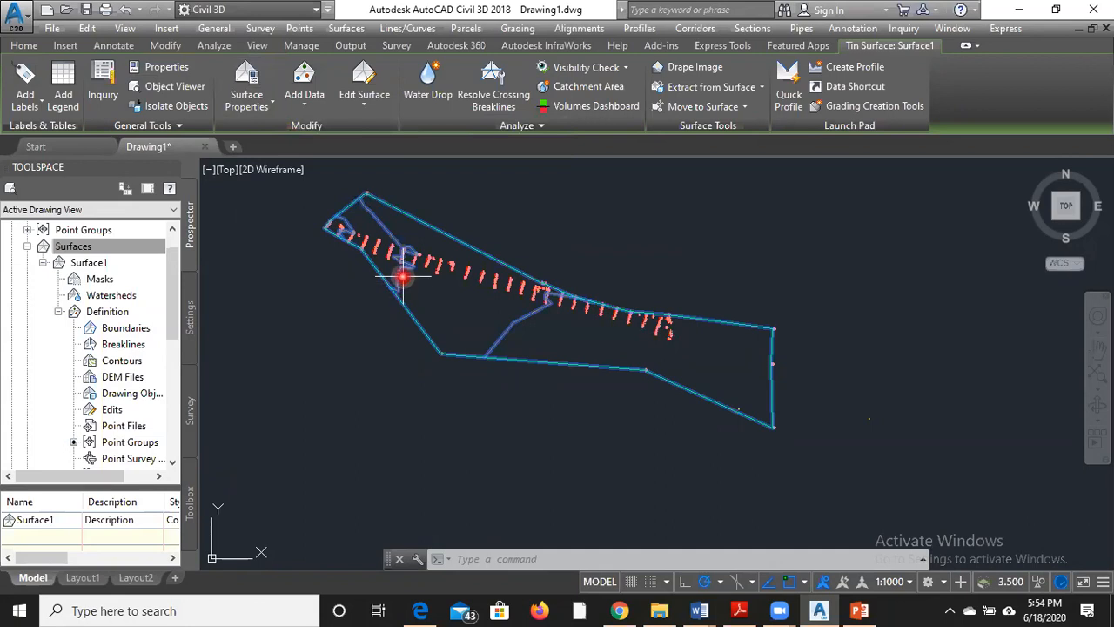
{"action": "mouse_move", "coordinate": [398, 258]}
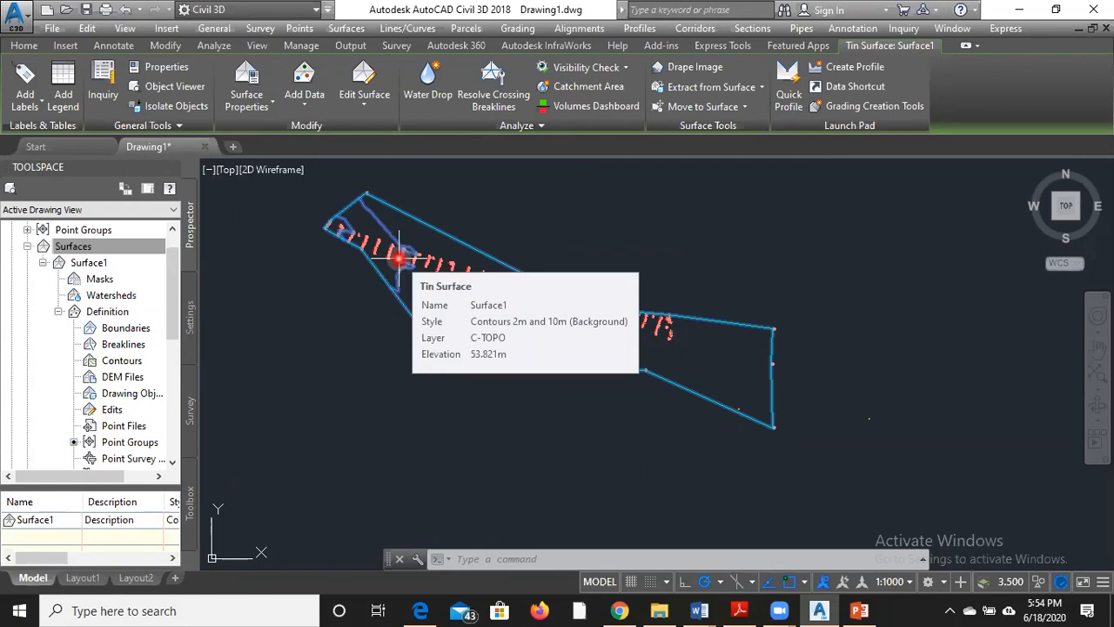
{"action": "left_click", "coordinate": [274, 109]}
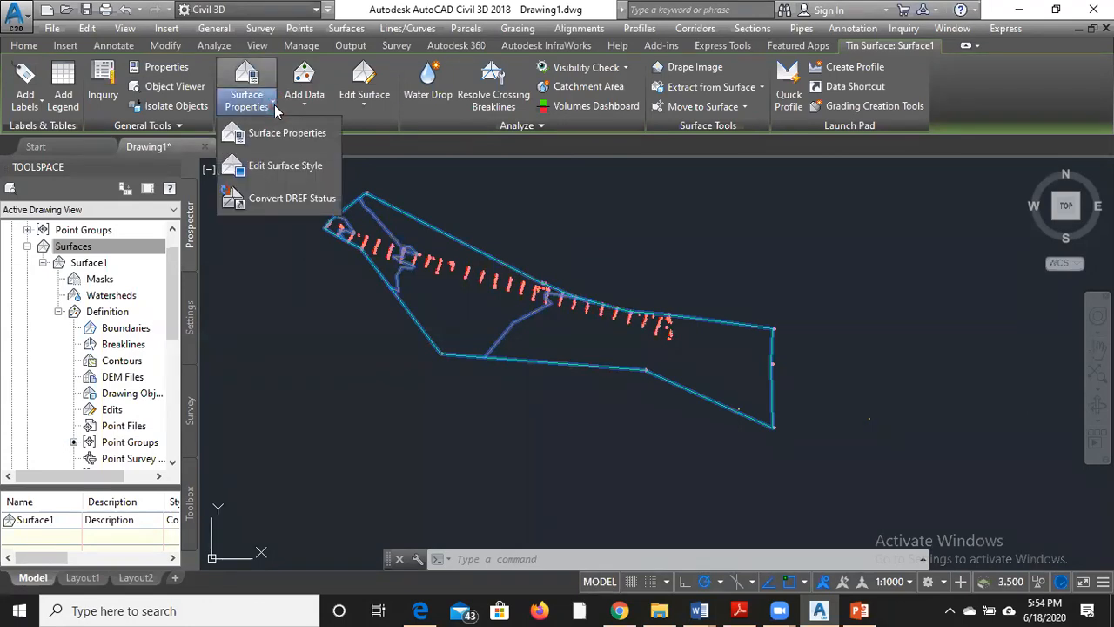
{"action": "left_click", "coordinate": [275, 108]}
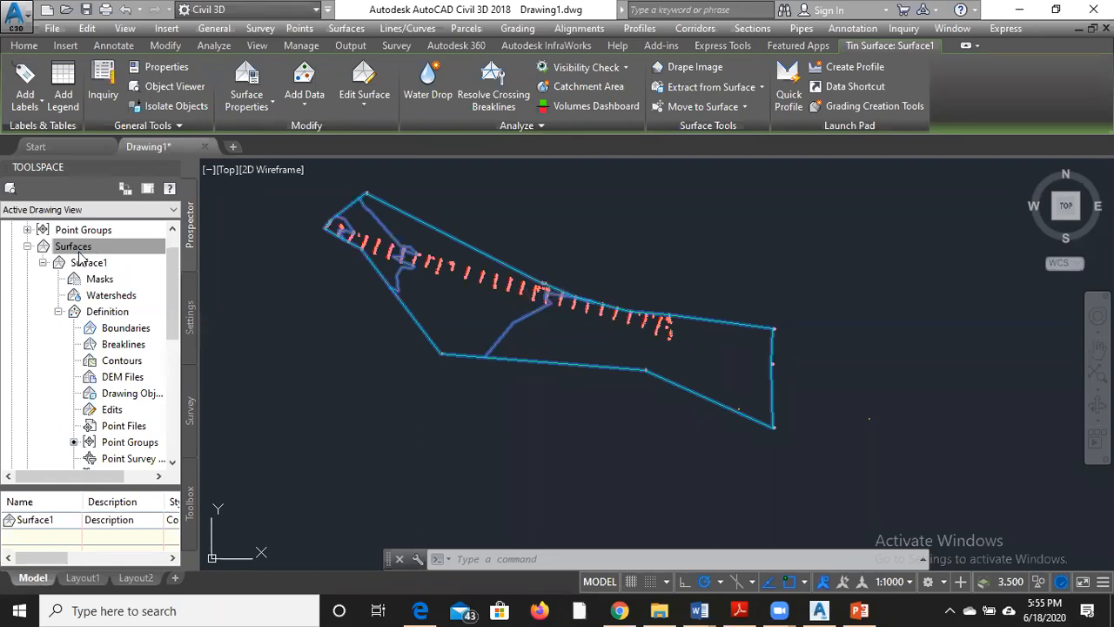
{"action": "left_click", "coordinate": [145, 251]}
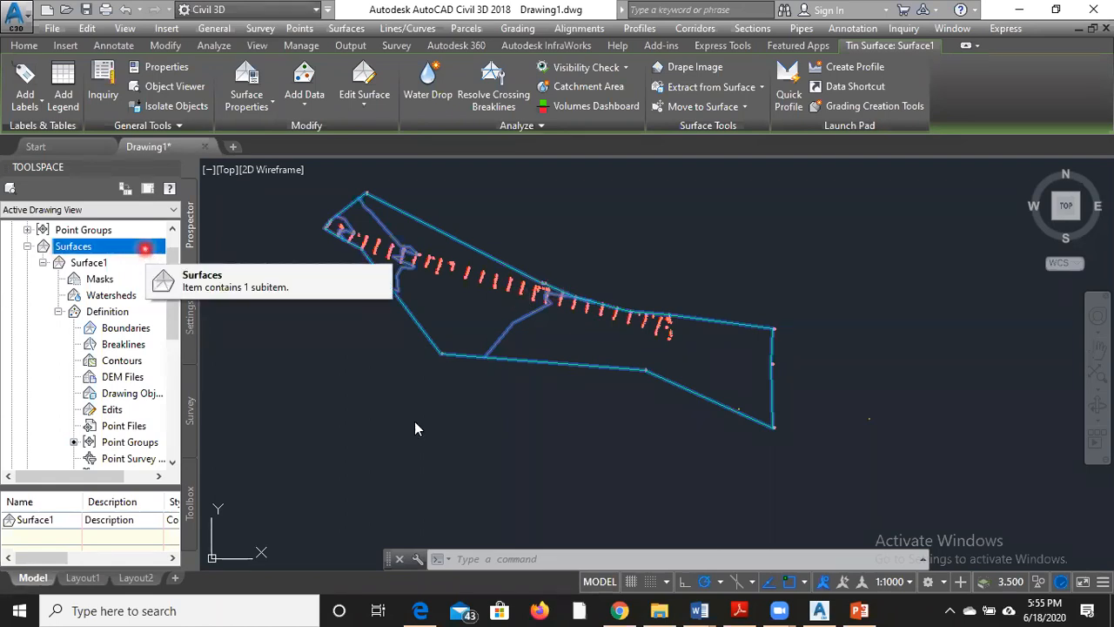
{"action": "left_click", "coordinate": [515, 406]}
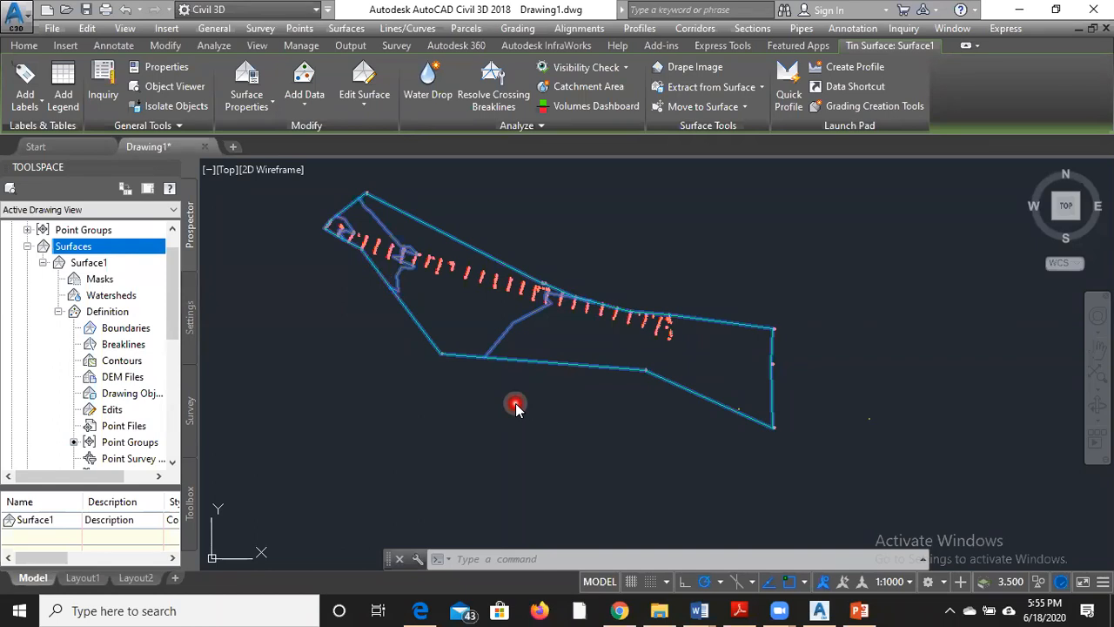
{"action": "key", "text": "Escape"}
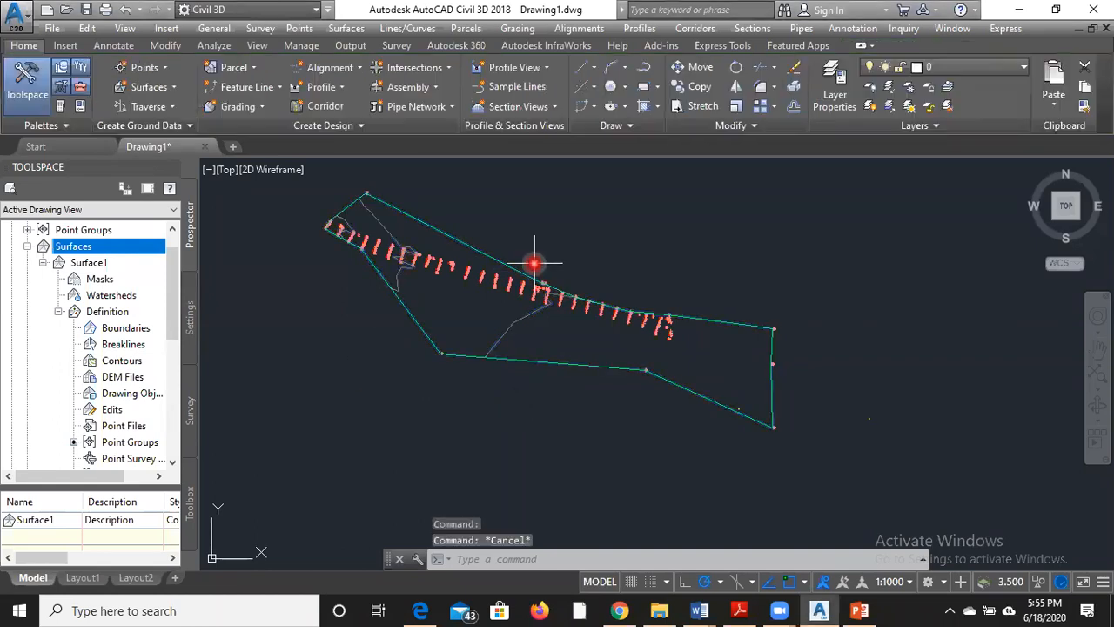
Step: Undo the creation of Surface1 and create a new TIN surface on layer C-TOPO with the default name and Contours 2m and 10m (Background) style
{"action": "key", "text": "ctrl+z"}
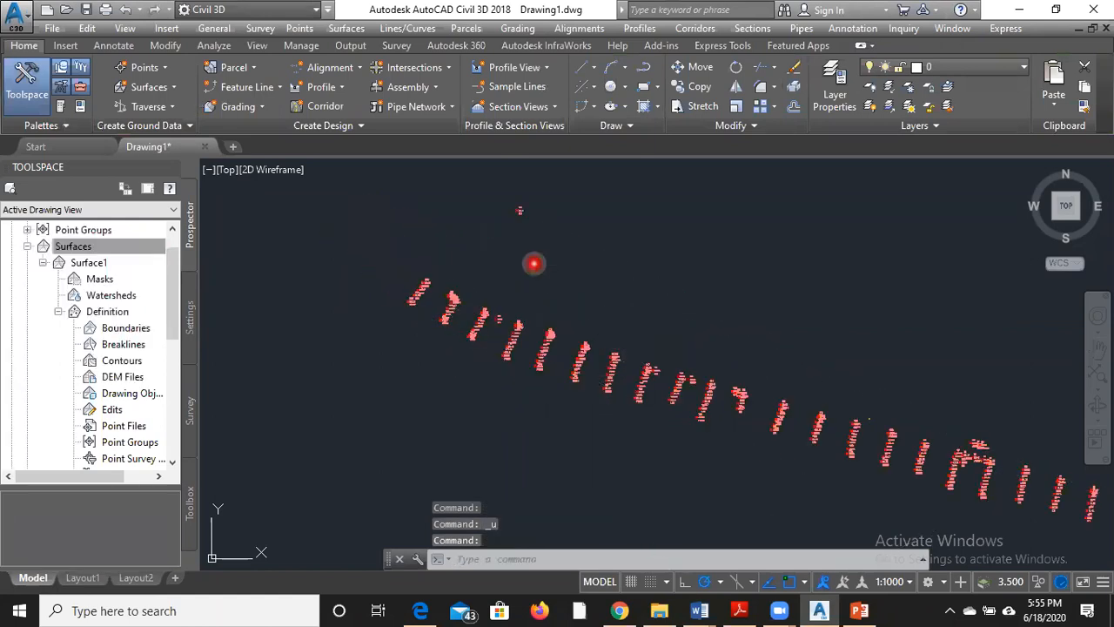
{"action": "scroll", "coordinate": [474, 239], "scroll_direction": "down", "scroll_amount": 5}
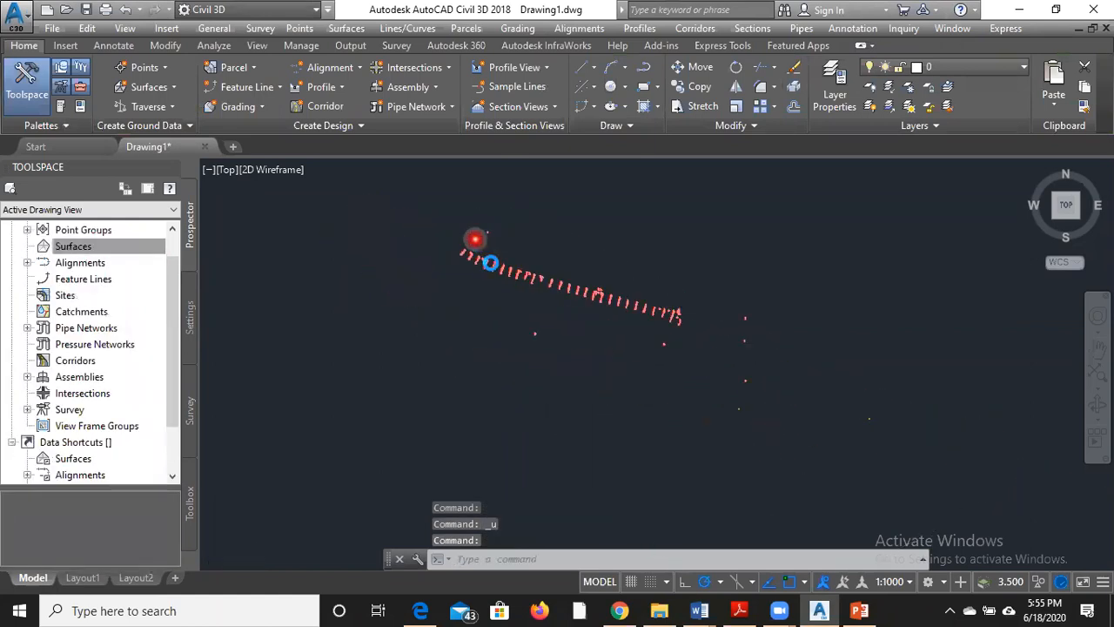
{"action": "left_click", "coordinate": [87, 246]}
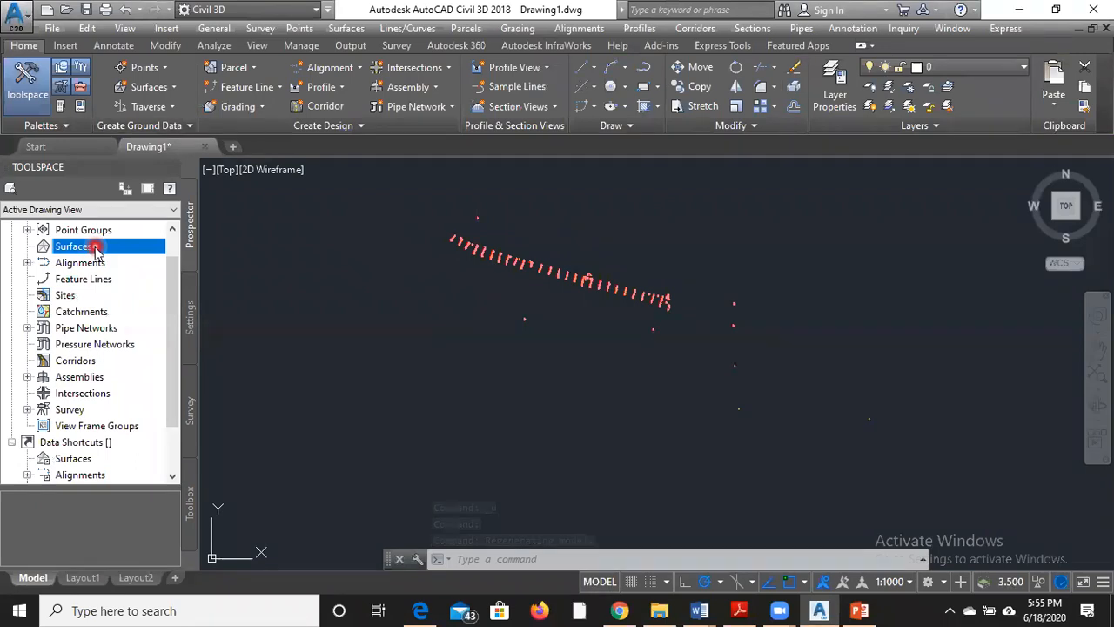
{"action": "right_click", "coordinate": [95, 249]}
{"action": "left_click", "coordinate": [170, 260]}
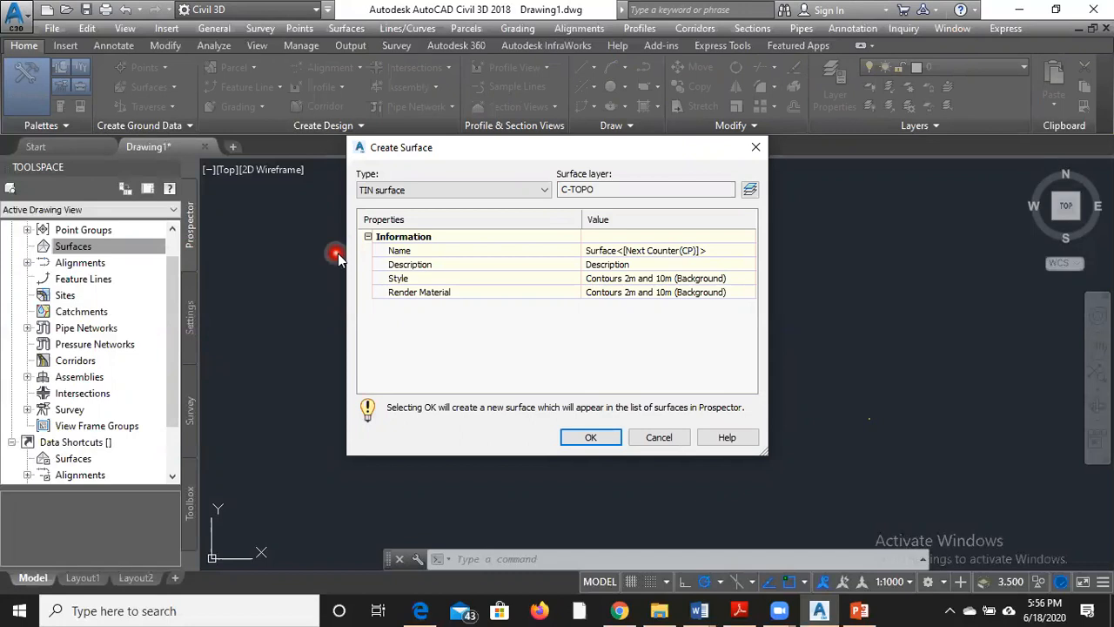
{"action": "left_click", "coordinate": [591, 438]}
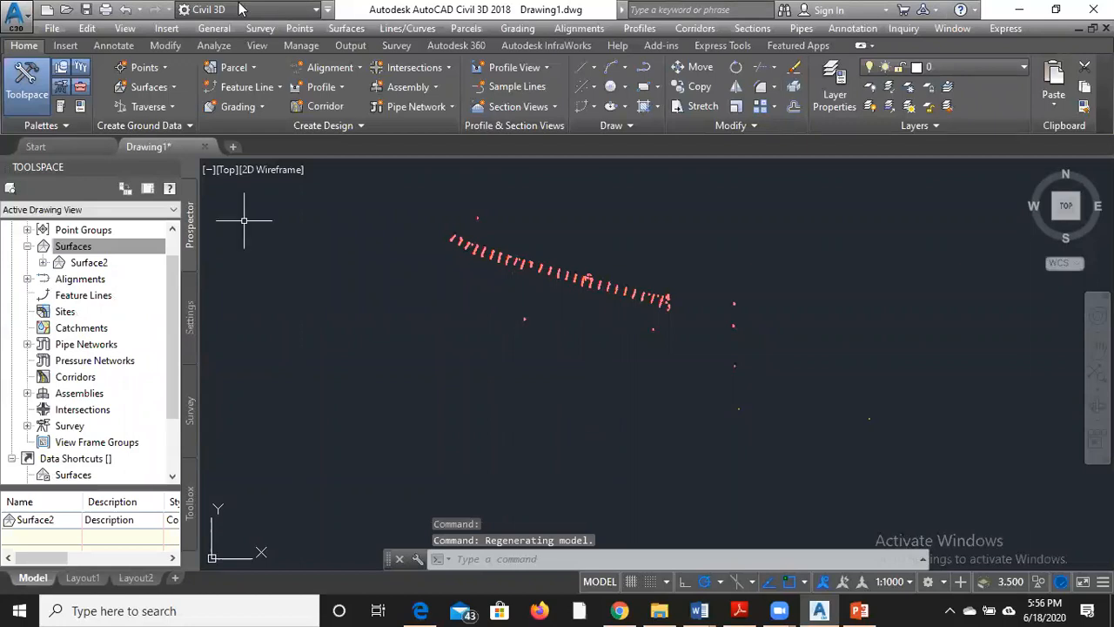
Step: Add the TRAINING DAY ALL POINT GRP point group to the recreated surface's definition and dismiss the event report
{"action": "left_click", "coordinate": [82, 247]}
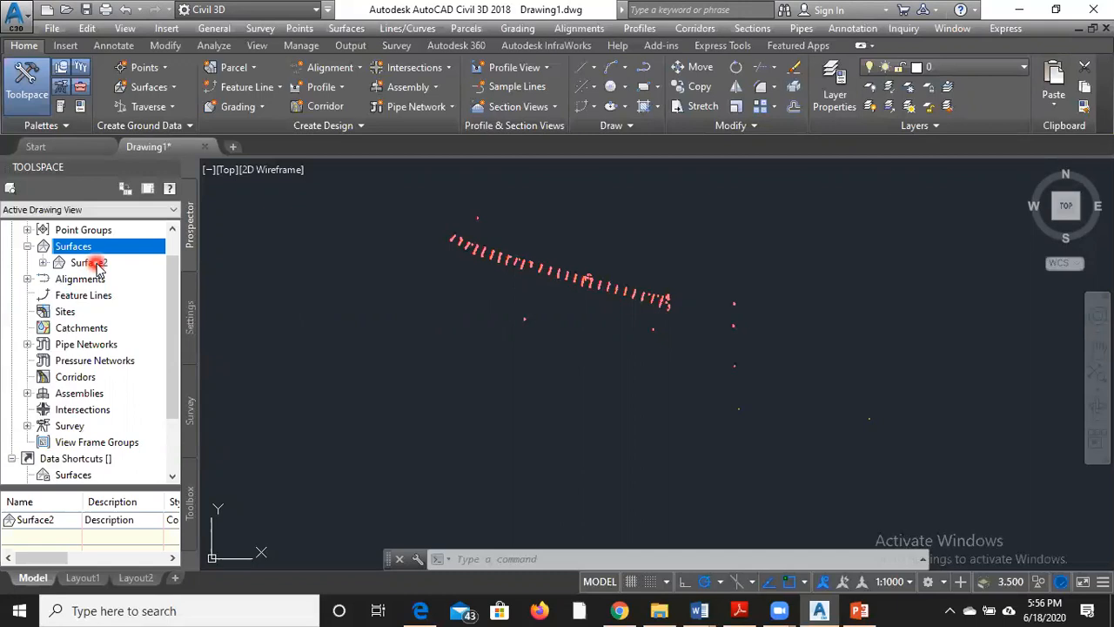
{"action": "left_click", "coordinate": [43, 262]}
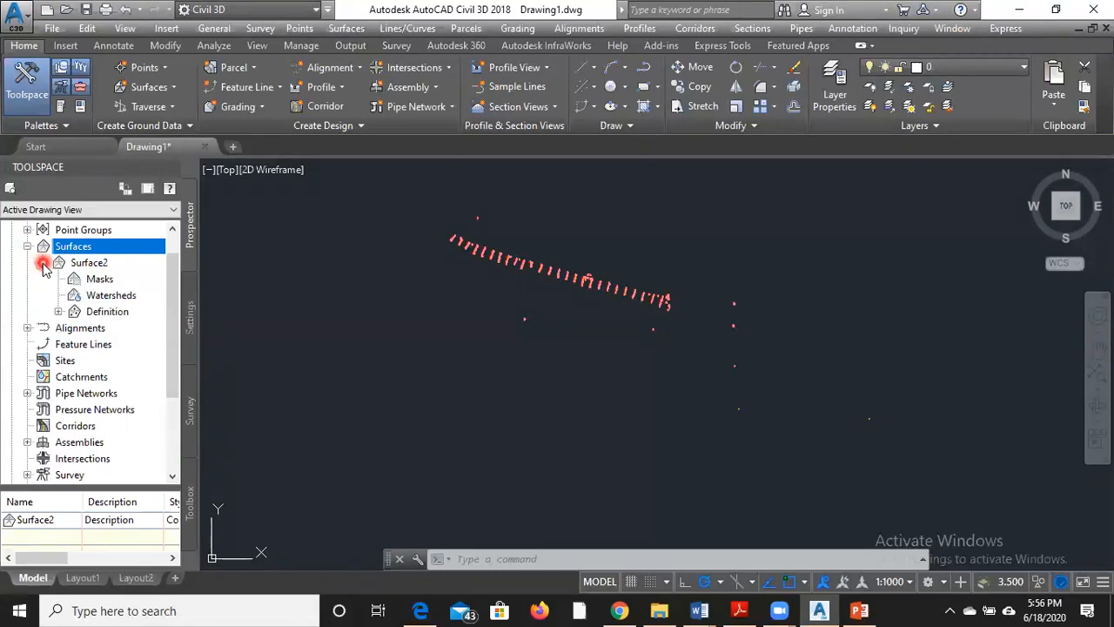
{"action": "left_click", "coordinate": [59, 312]}
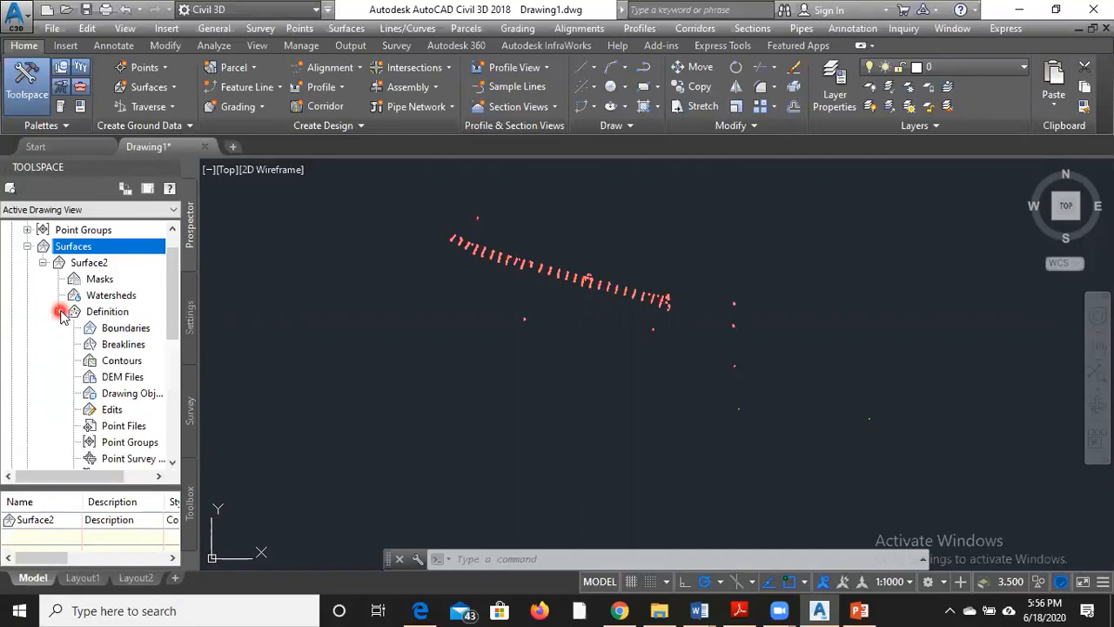
{"action": "left_click", "coordinate": [141, 442]}
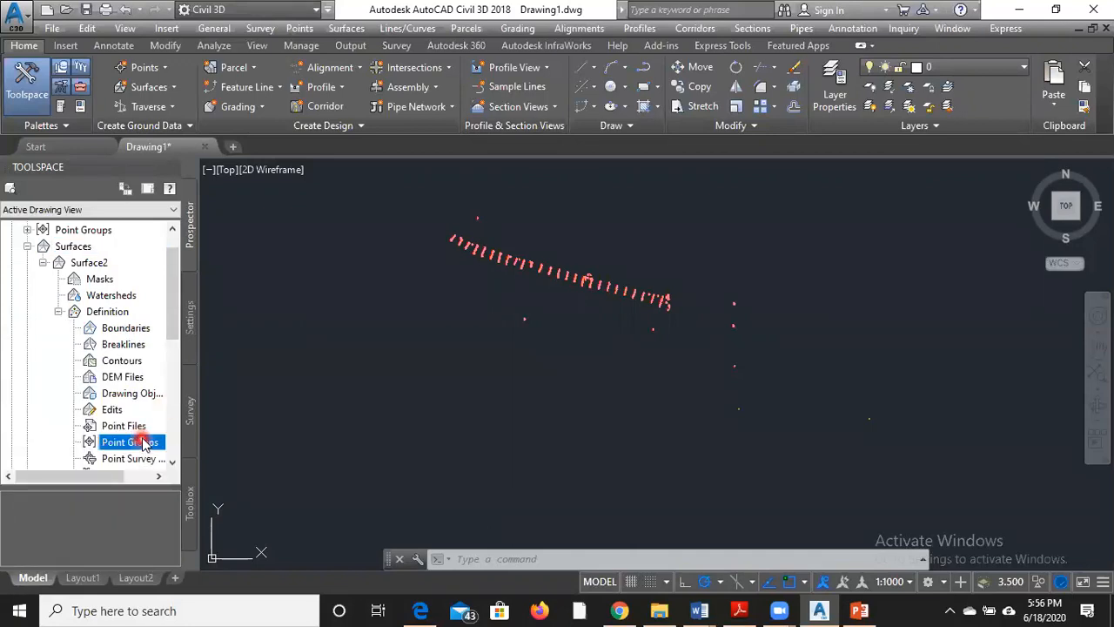
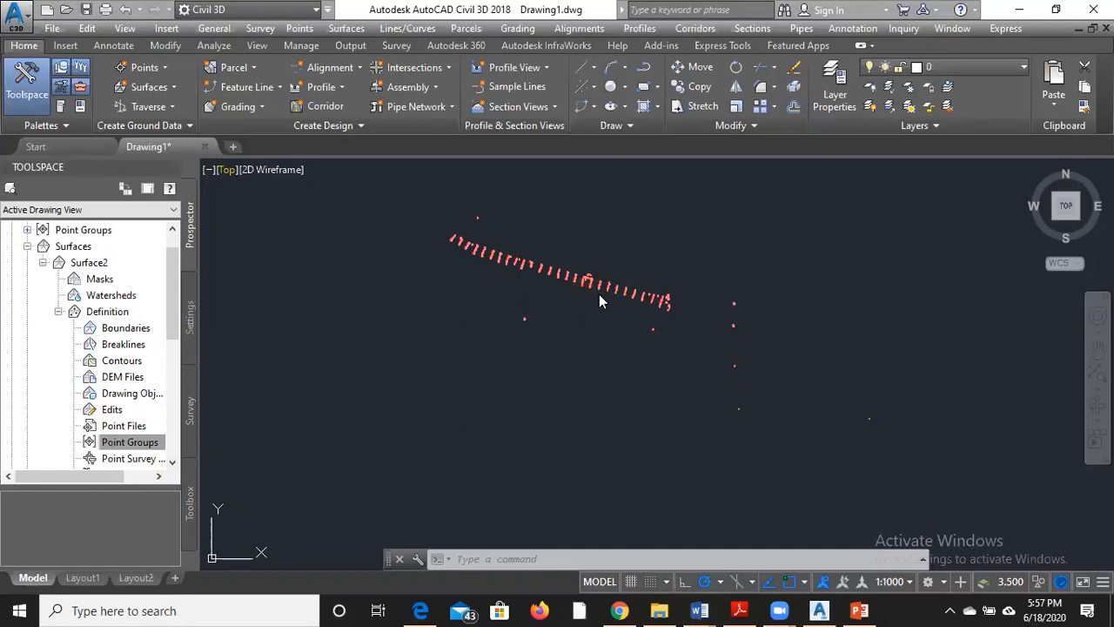
{"action": "right_click", "coordinate": [144, 443]}
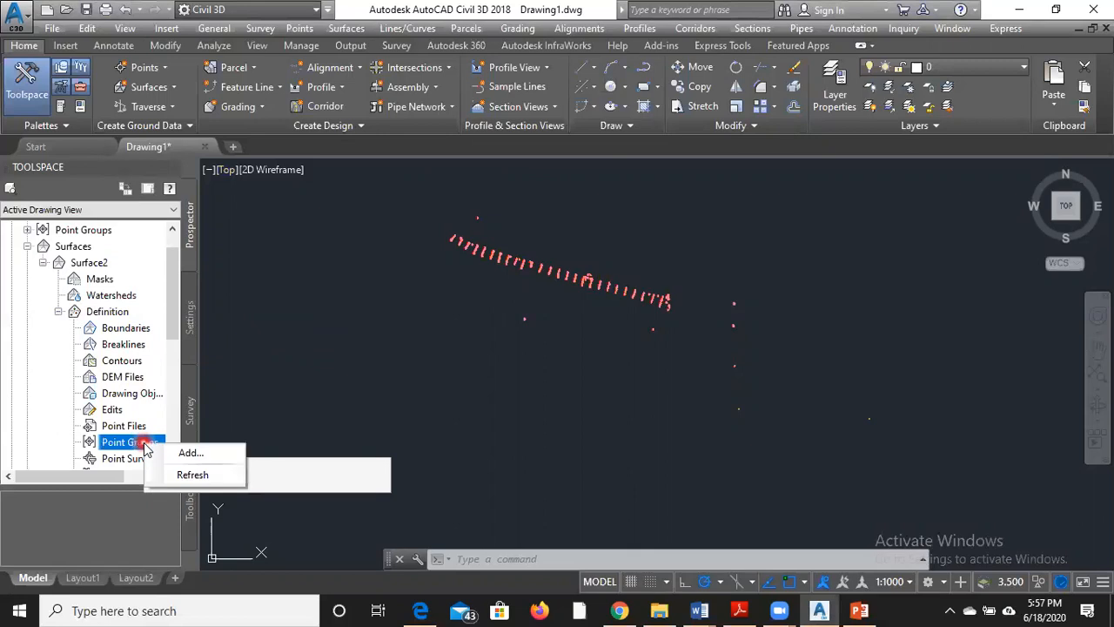
{"action": "left_click", "coordinate": [198, 453]}
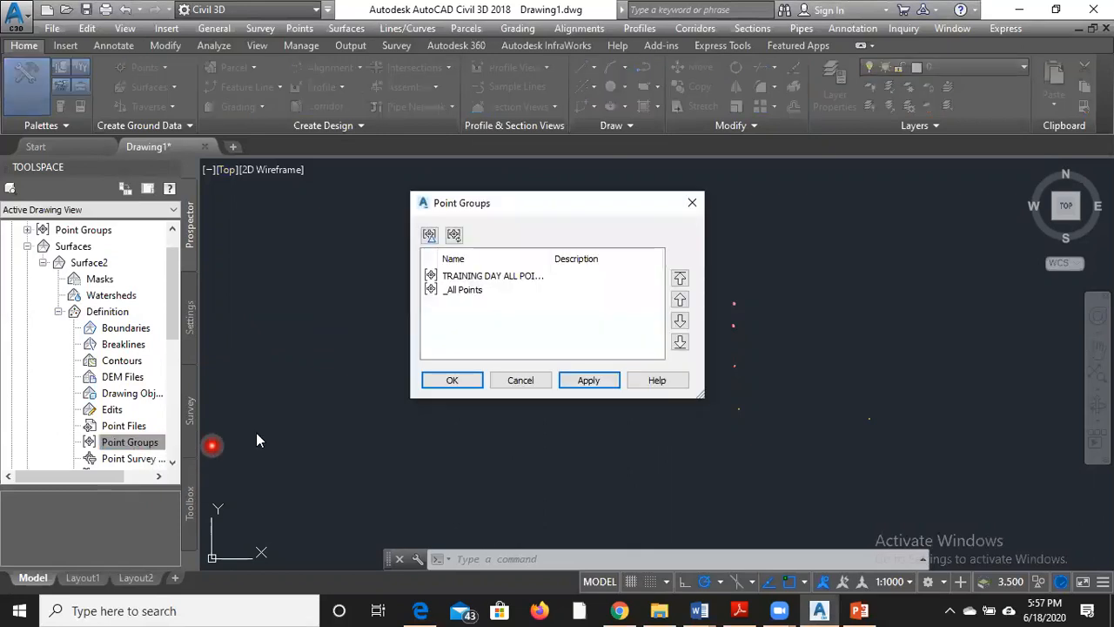
{"action": "left_click", "coordinate": [501, 276]}
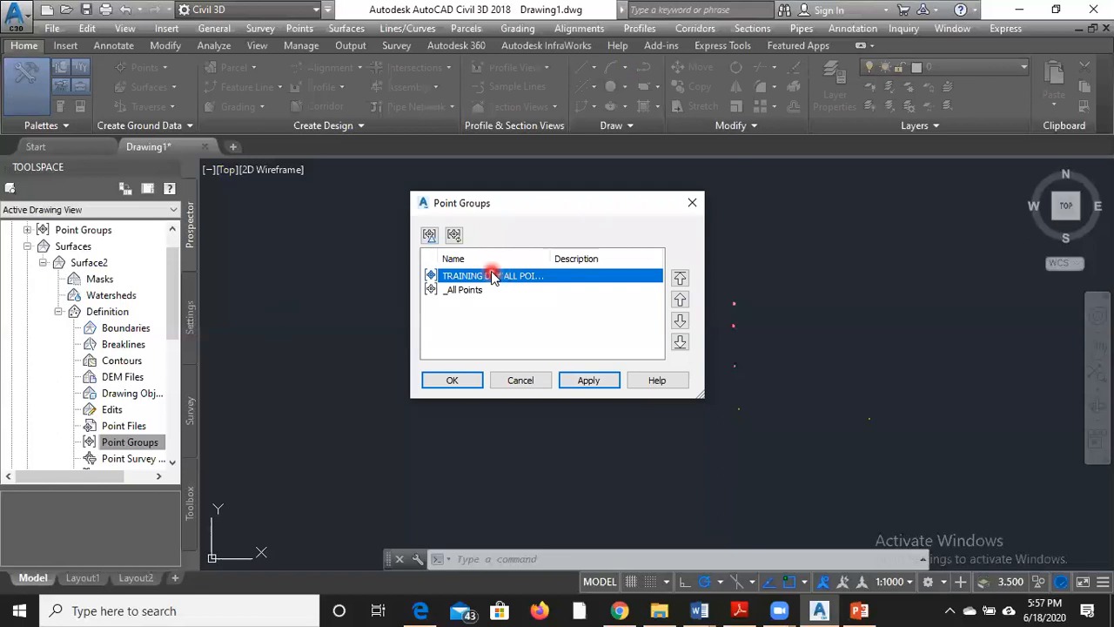
{"action": "left_click", "coordinate": [588, 381]}
{"action": "left_click", "coordinate": [465, 382]}
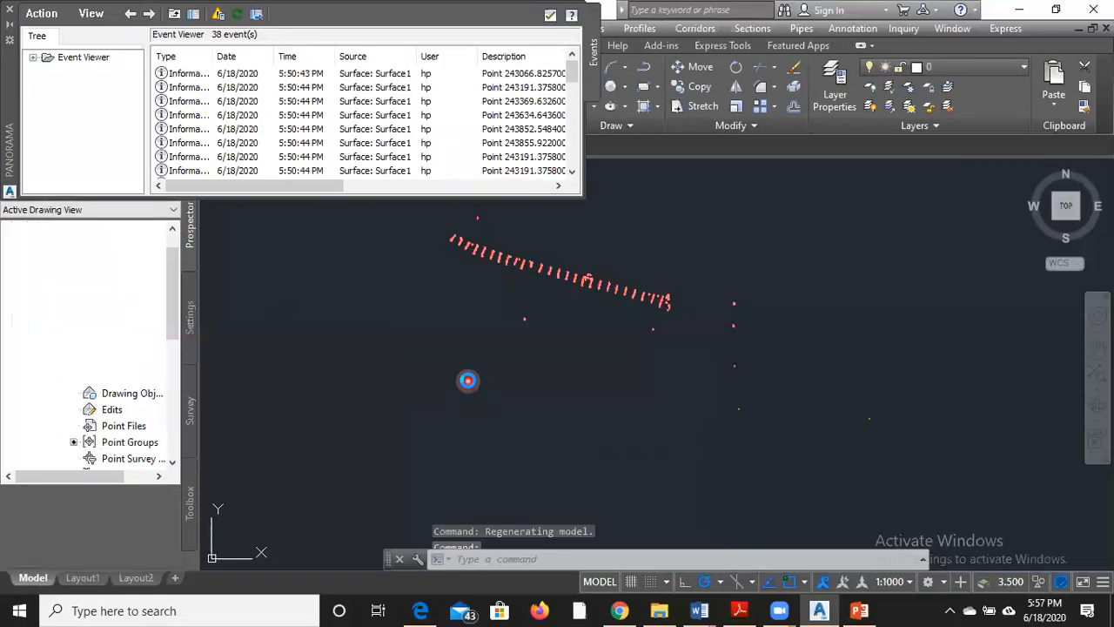
{"action": "left_click", "coordinate": [550, 14]}
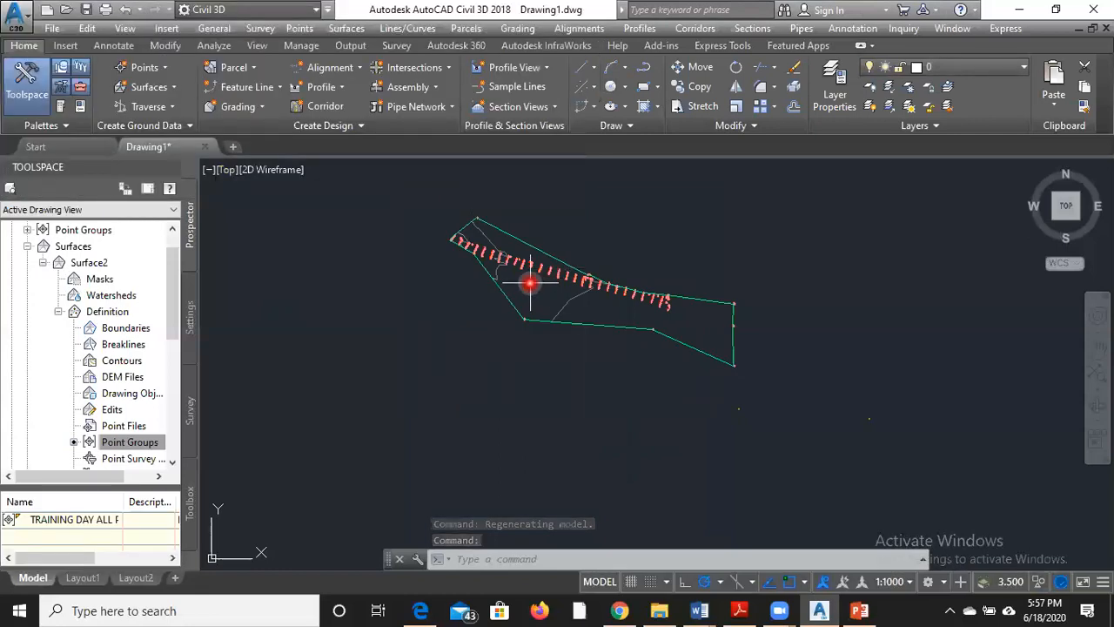
Step: Change the style of the TIN surface Surface2 to Contours 1m and 5m (Background) in its surface properties, and clear the selection
{"action": "scroll", "coordinate": [526, 264], "scroll_direction": "up", "scroll_amount": 4}
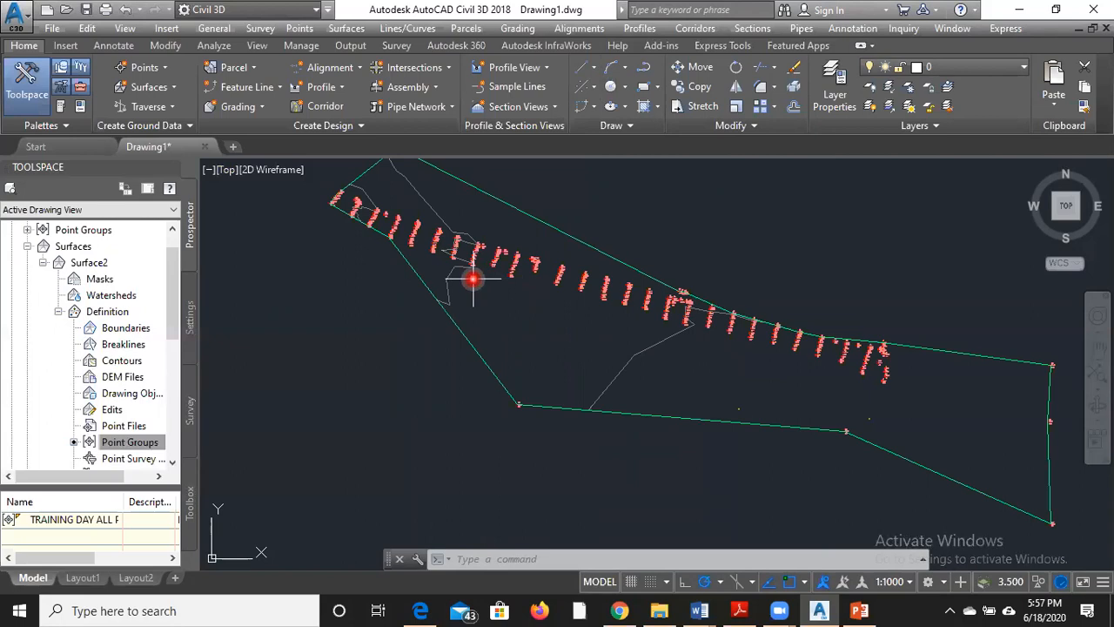
{"action": "scroll", "coordinate": [468, 282], "scroll_direction": "down", "scroll_amount": 2}
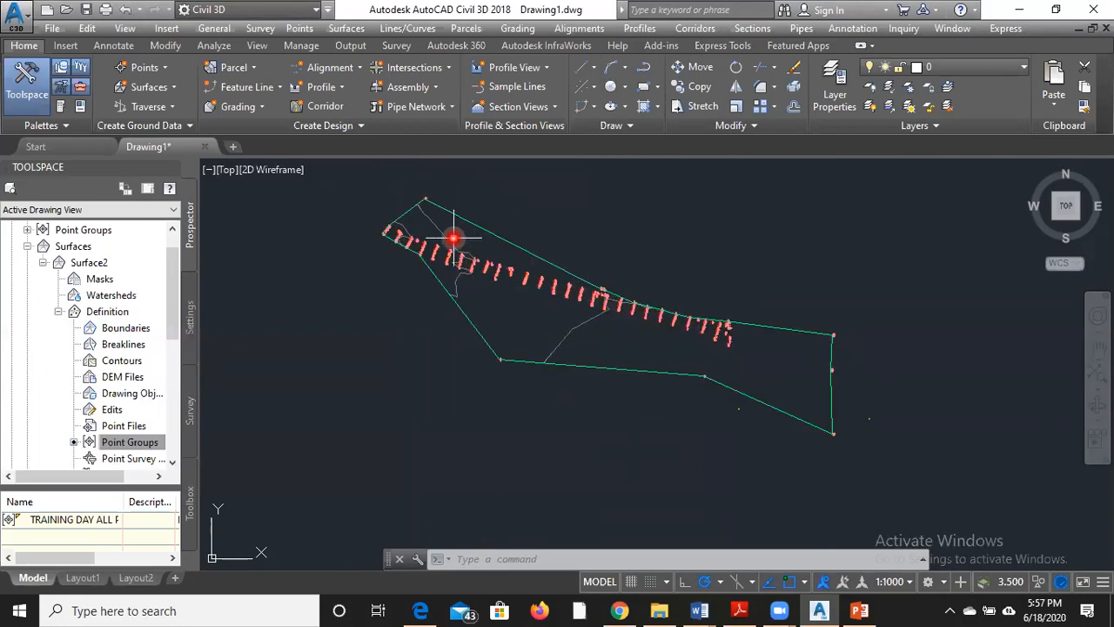
{"action": "mouse_move", "coordinate": [453, 237]}
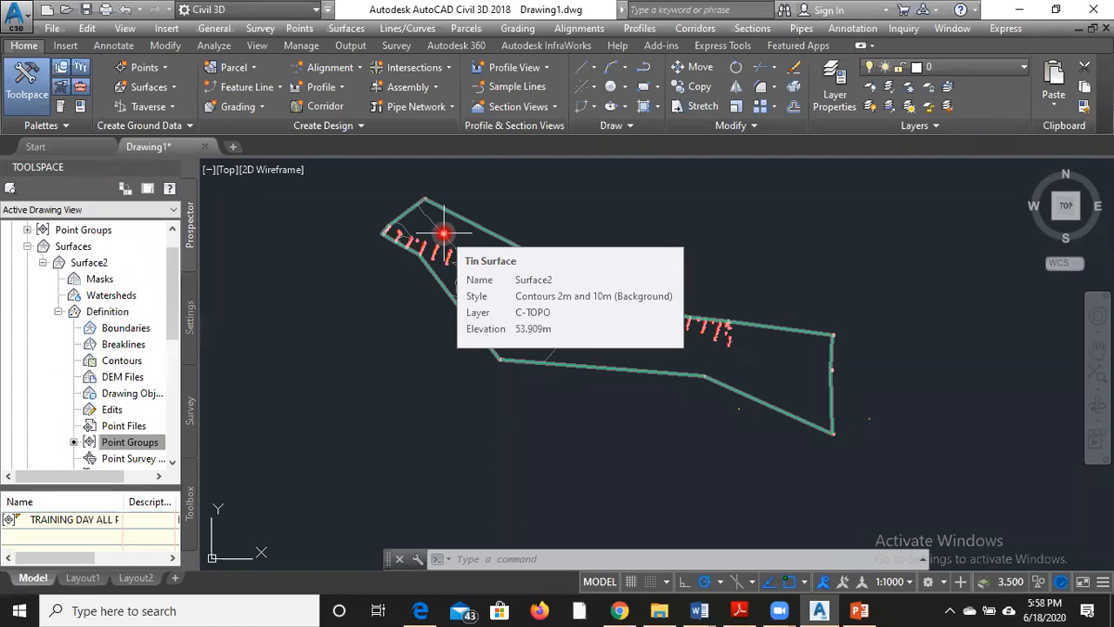
{"action": "left_click", "coordinate": [457, 218]}
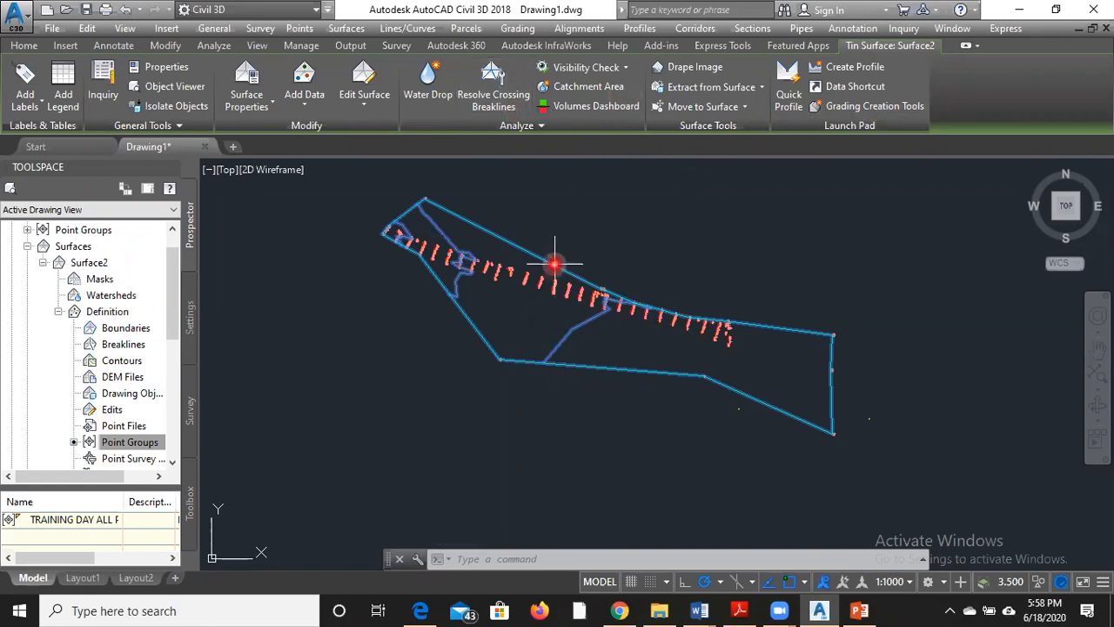
{"action": "left_click", "coordinate": [265, 103]}
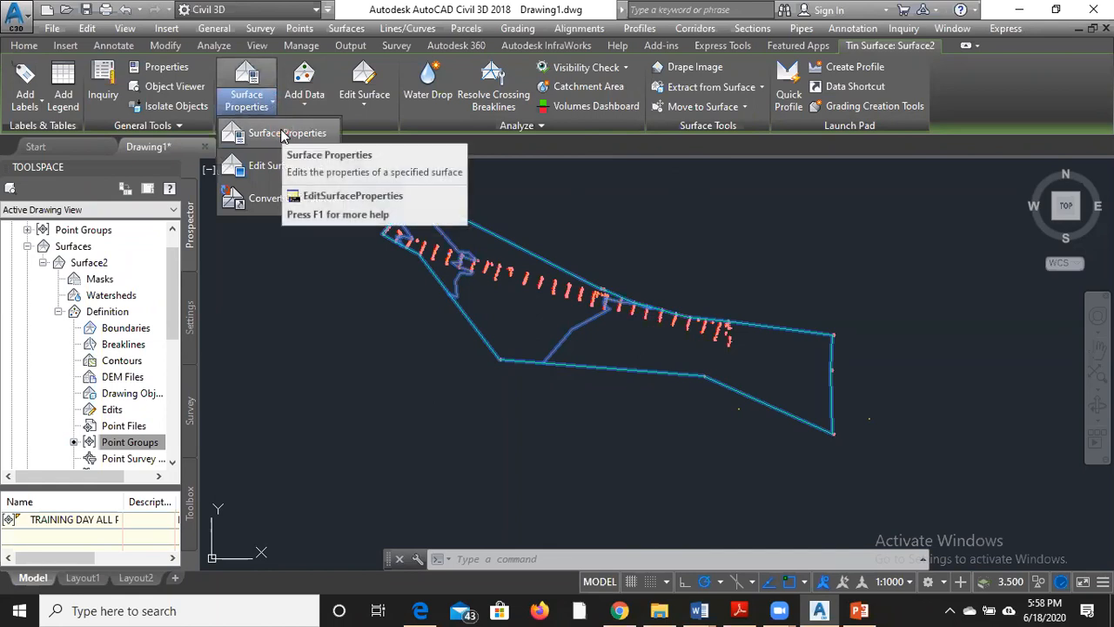
{"action": "left_click", "coordinate": [282, 133]}
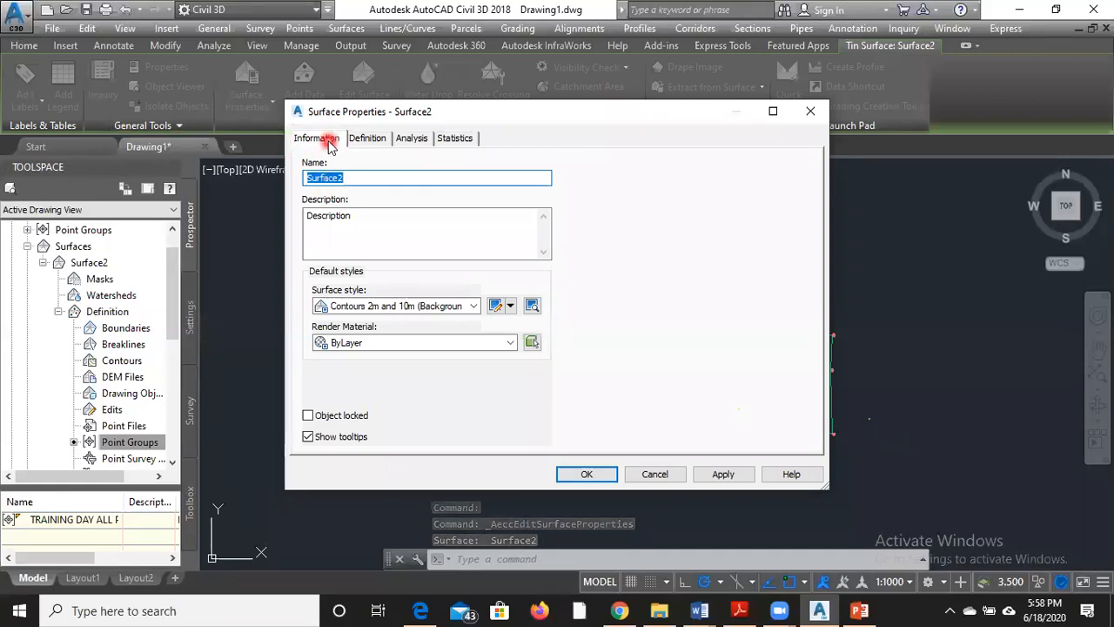
{"action": "double_click", "coordinate": [347, 178]}
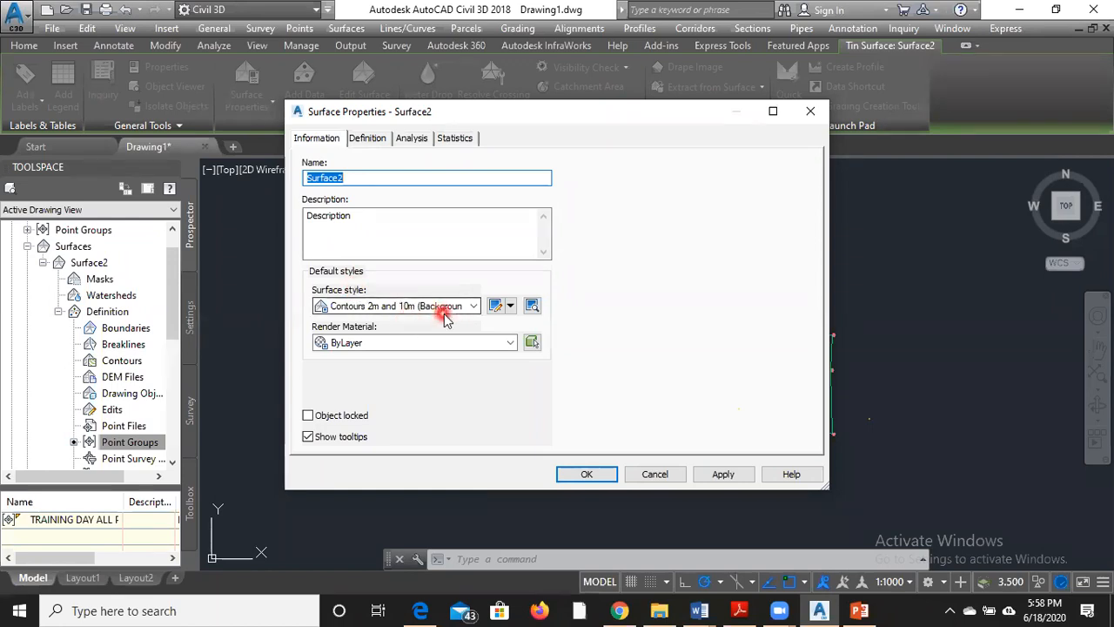
{"action": "left_click", "coordinate": [477, 311]}
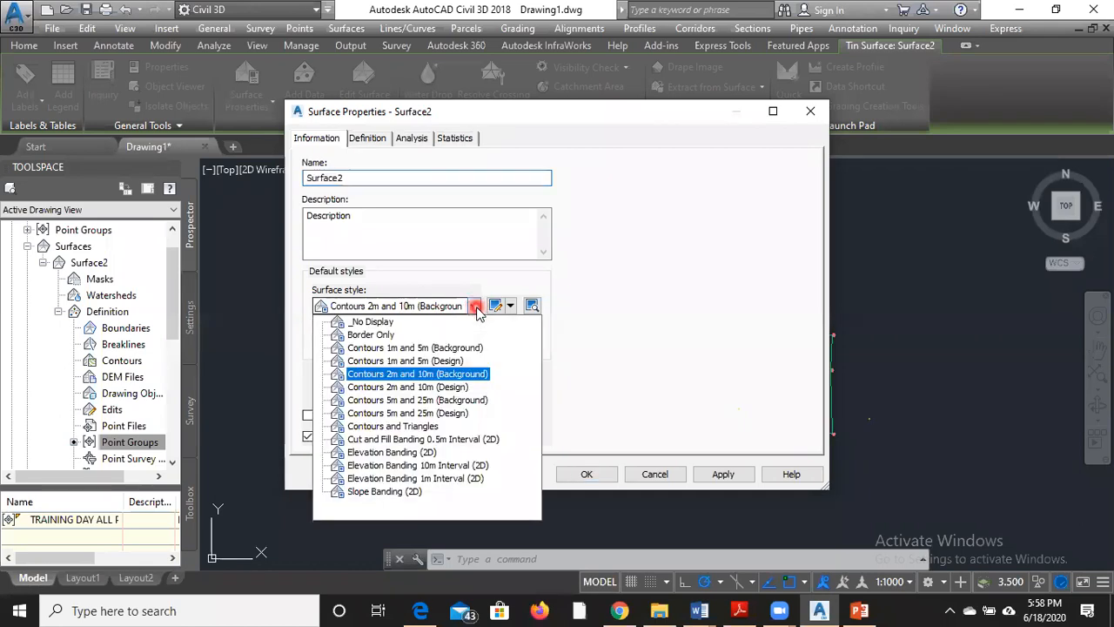
{"action": "left_click", "coordinate": [440, 349]}
{"action": "left_click", "coordinate": [438, 344]}
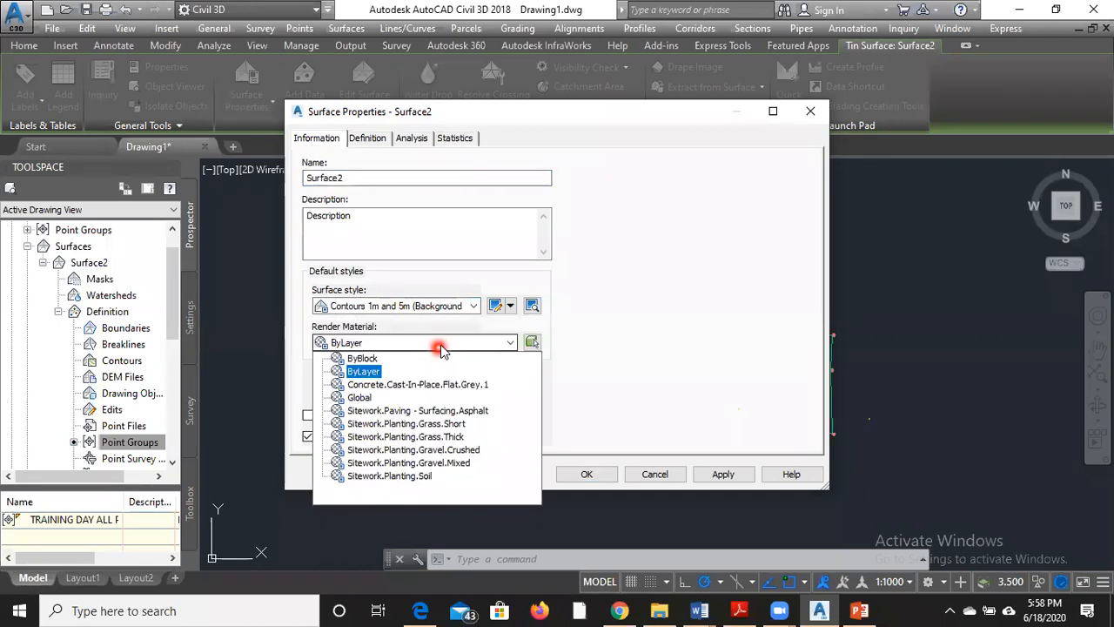
{"action": "left_click", "coordinate": [593, 344]}
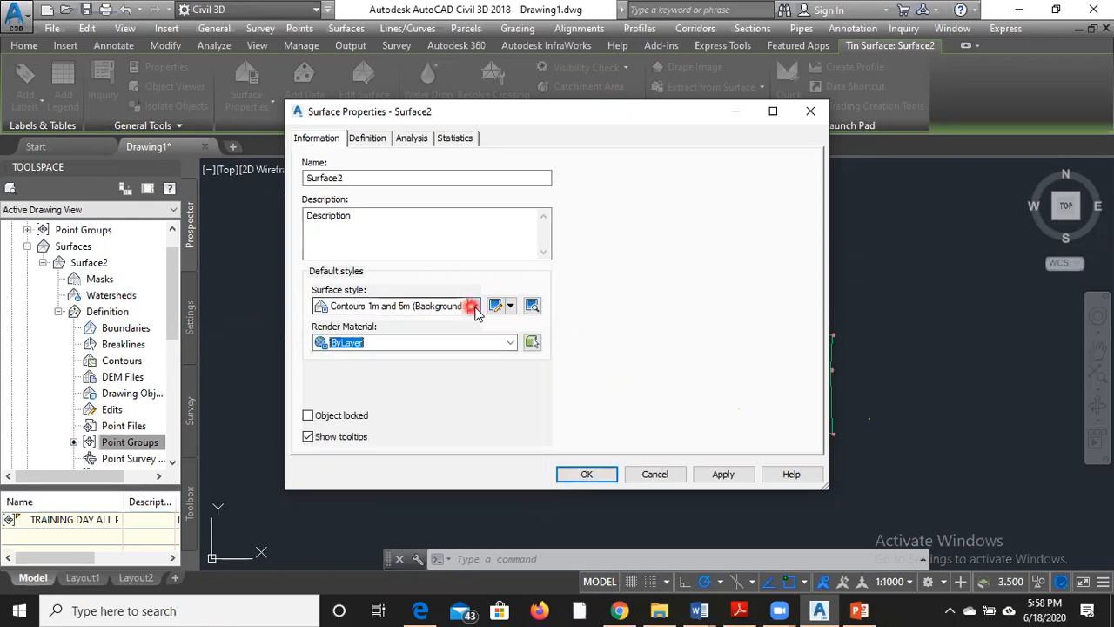
{"action": "left_click_drag", "start_coordinate": [626, 102], "coordinate": [517, 8]}
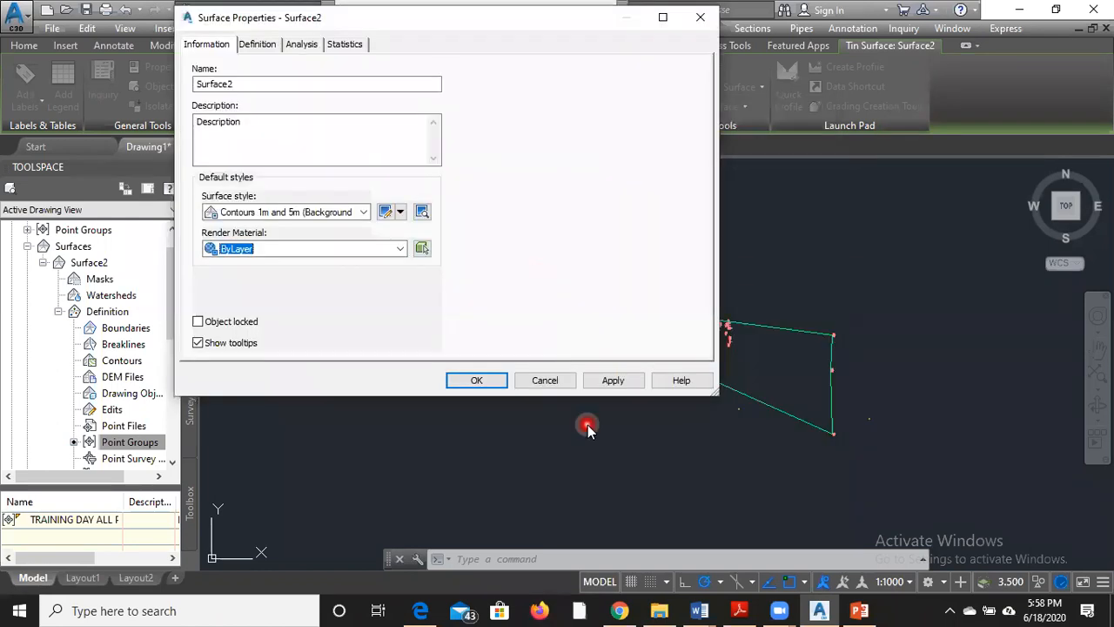
{"action": "left_click", "coordinate": [612, 382]}
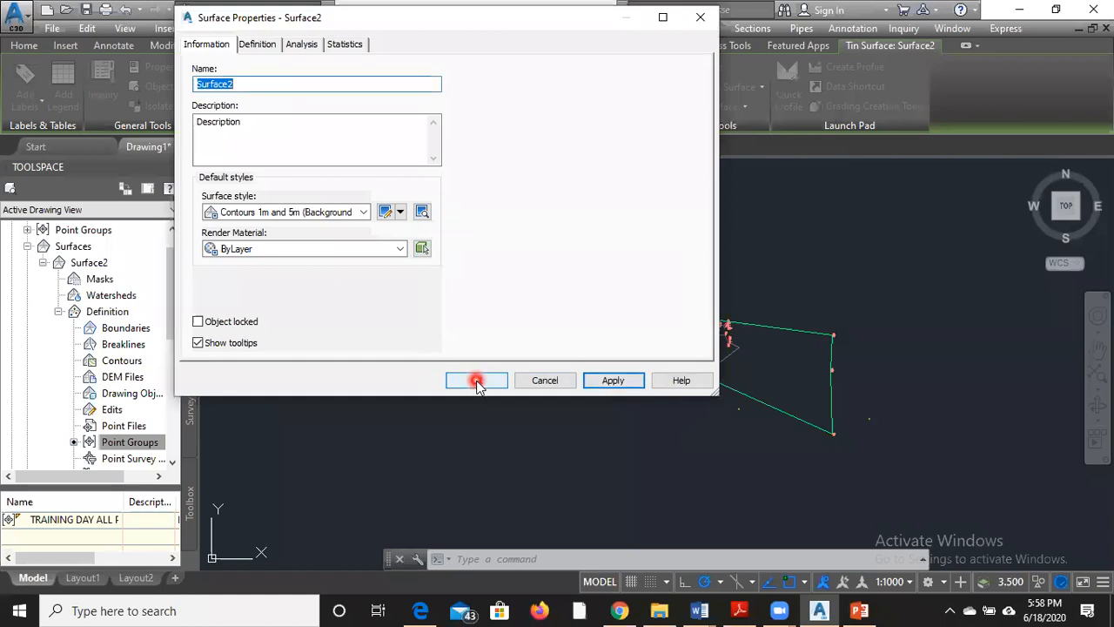
{"action": "left_click", "coordinate": [475, 379]}
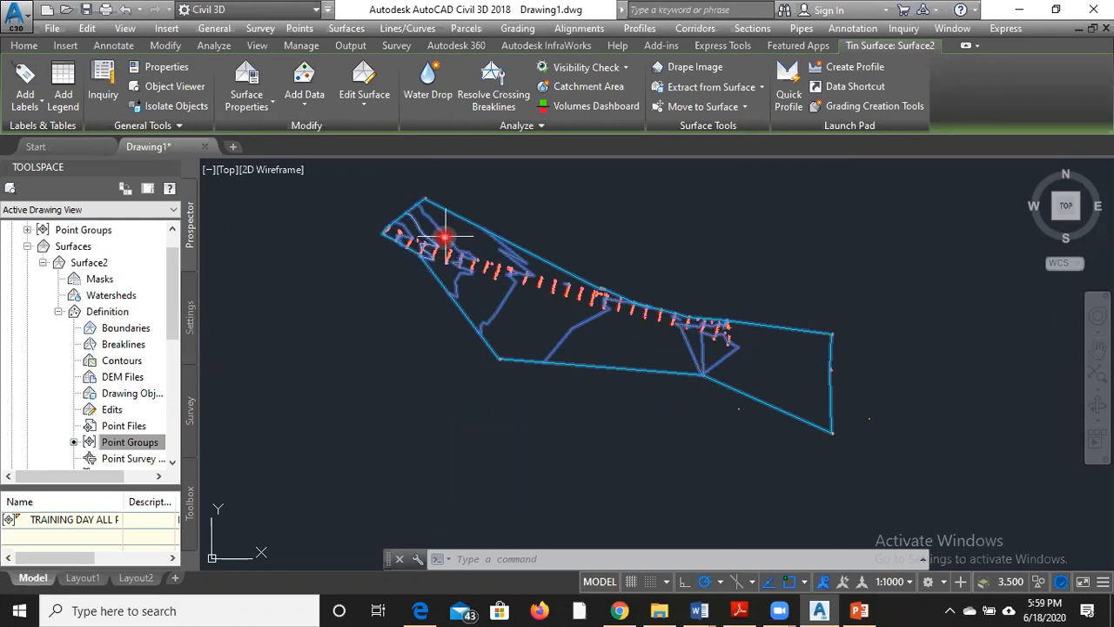
{"action": "mouse_move", "coordinate": [445, 237]}
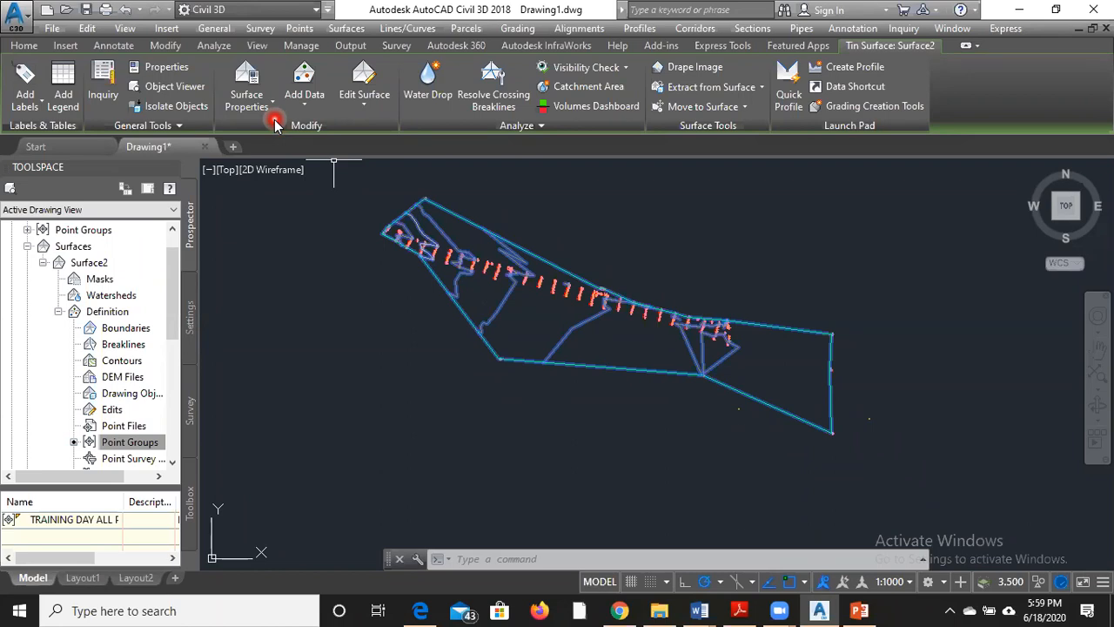
{"action": "key", "text": "Escape"}
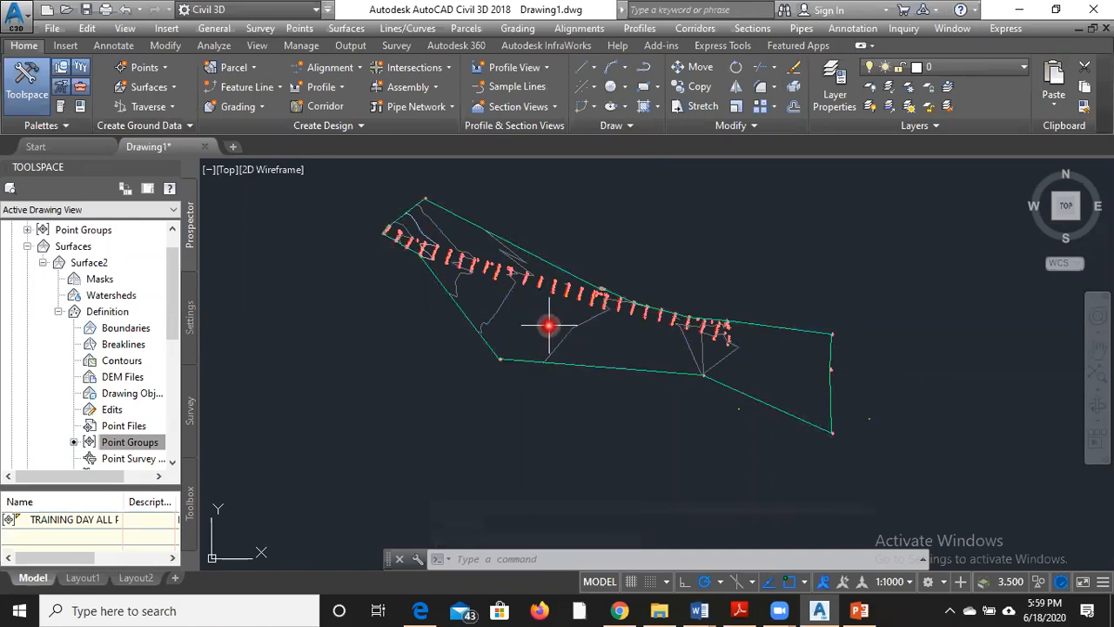
{"action": "mouse_move", "coordinate": [549, 326]}
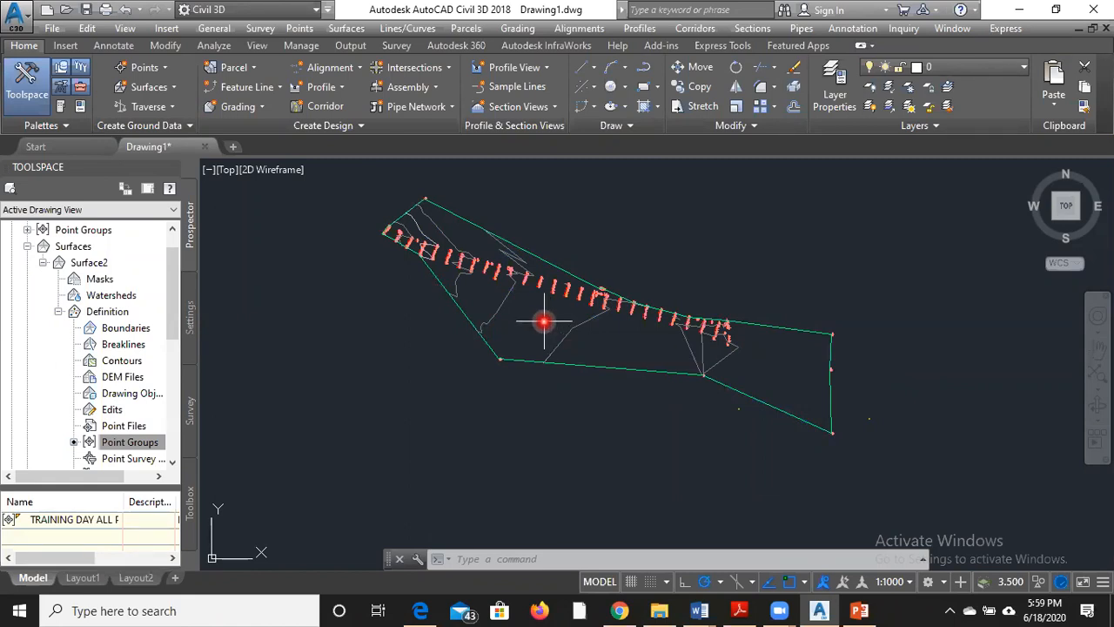
{"action": "left_click", "coordinate": [469, 223]}
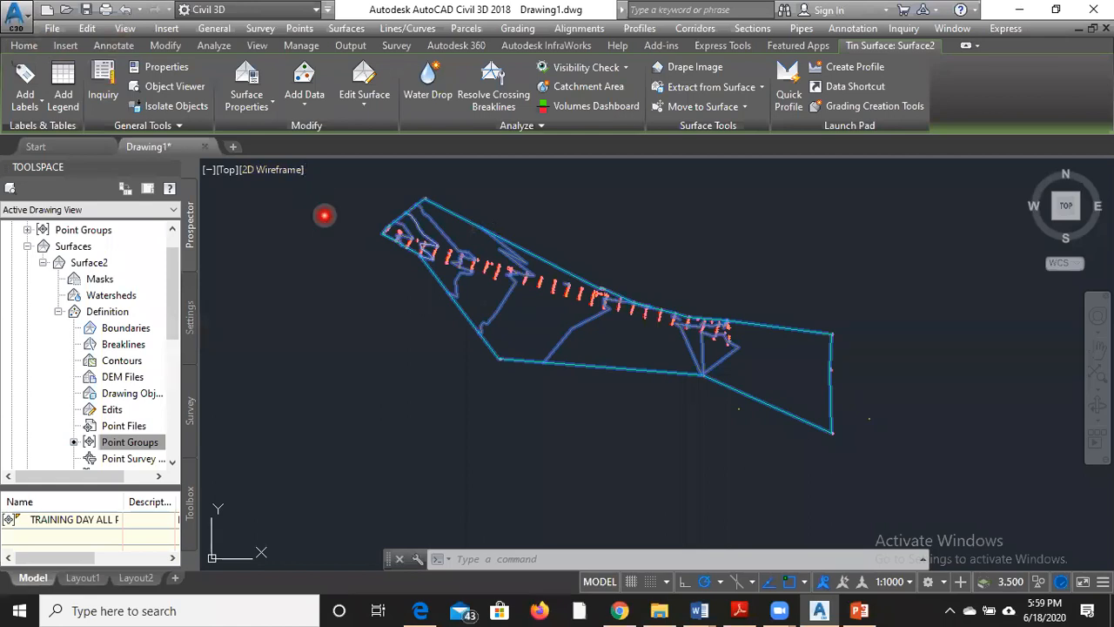
{"action": "key", "text": "Escape"}
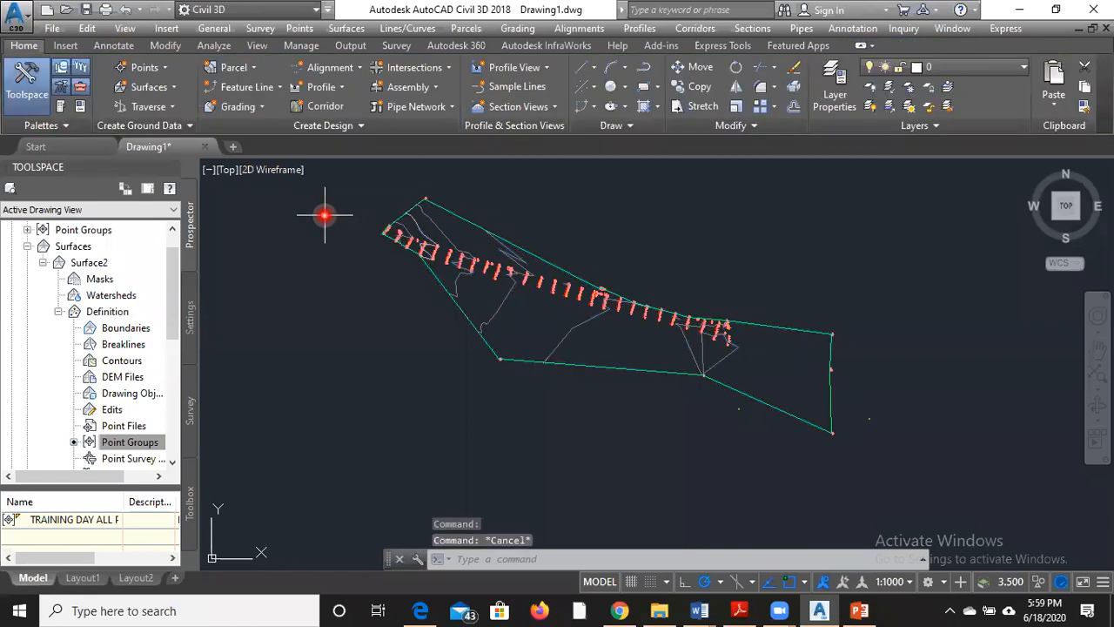
Step: Open the Add Labels tool and set it to label the Surface feature with the Contour – Multiple at interval label type
{"action": "left_click", "coordinate": [117, 45]}
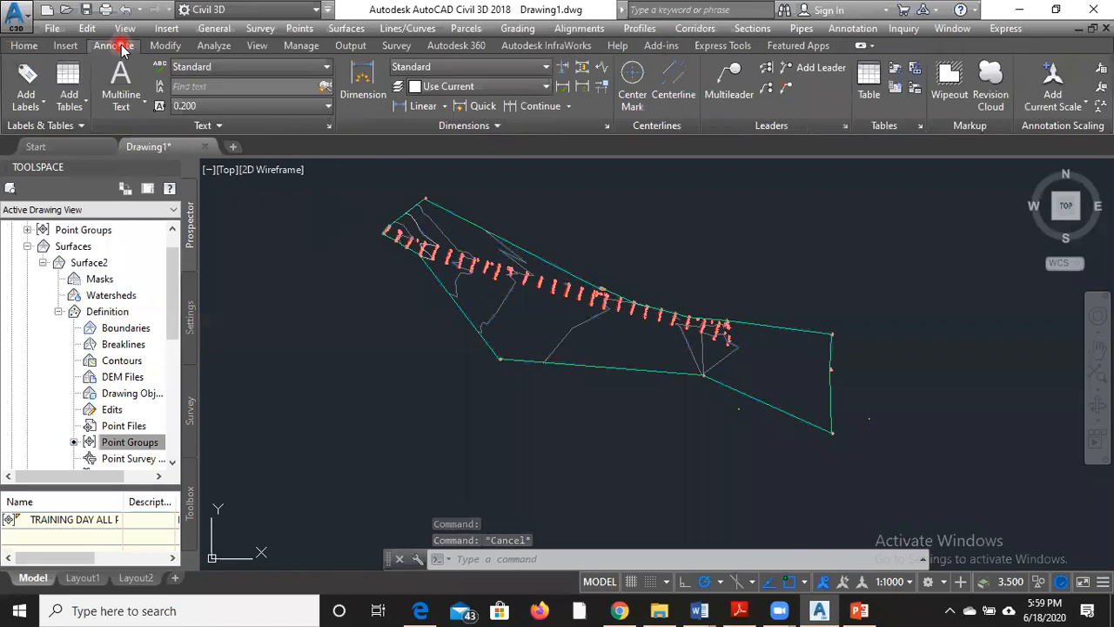
{"action": "left_click", "coordinate": [39, 106]}
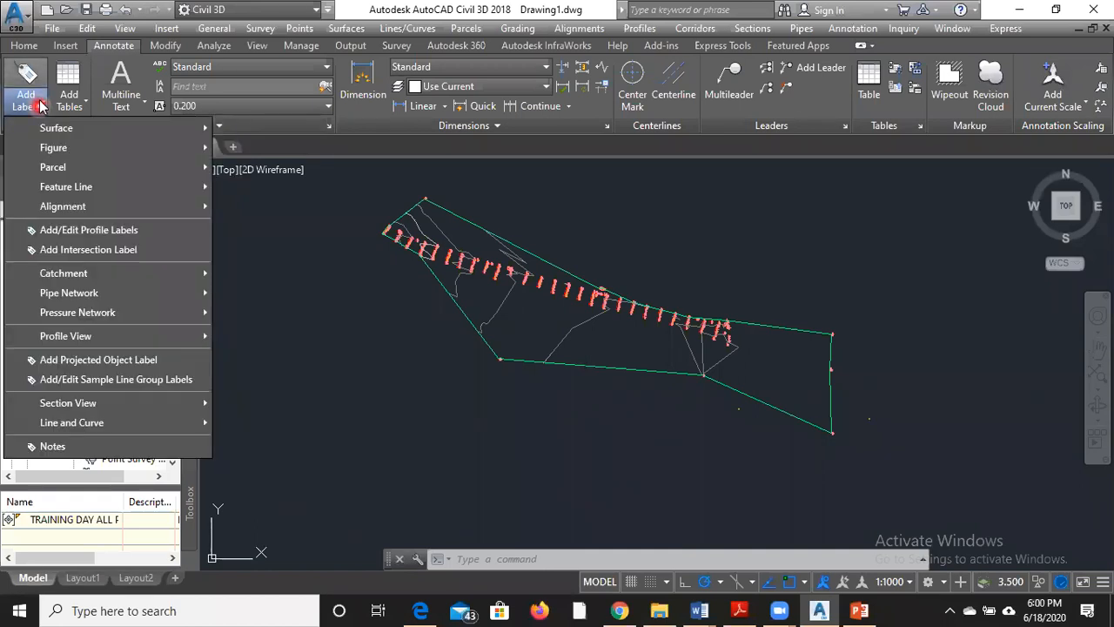
{"action": "left_click", "coordinate": [317, 371]}
{"action": "left_click", "coordinate": [21, 77]}
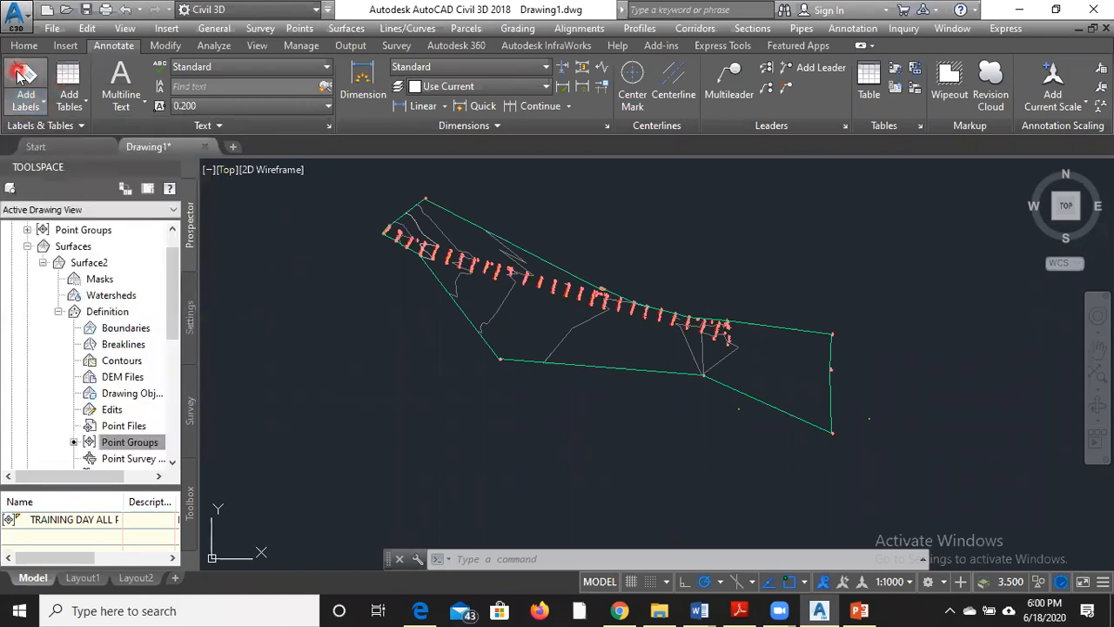
{"action": "left_click", "coordinate": [292, 265]}
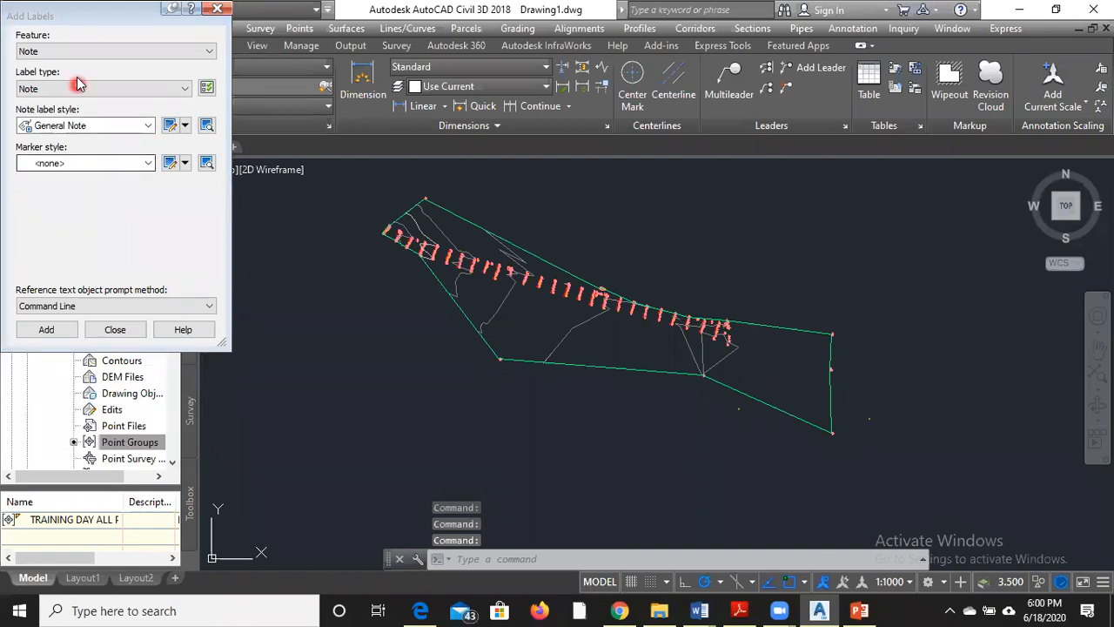
{"action": "left_click", "coordinate": [72, 40]}
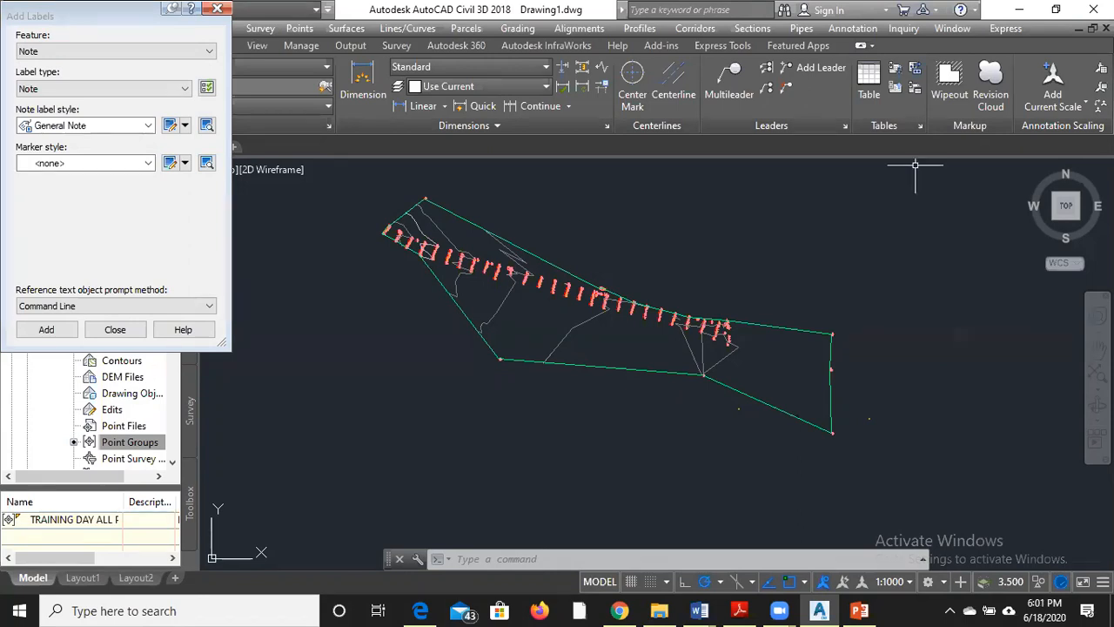
{"action": "left_click", "coordinate": [27, 54]}
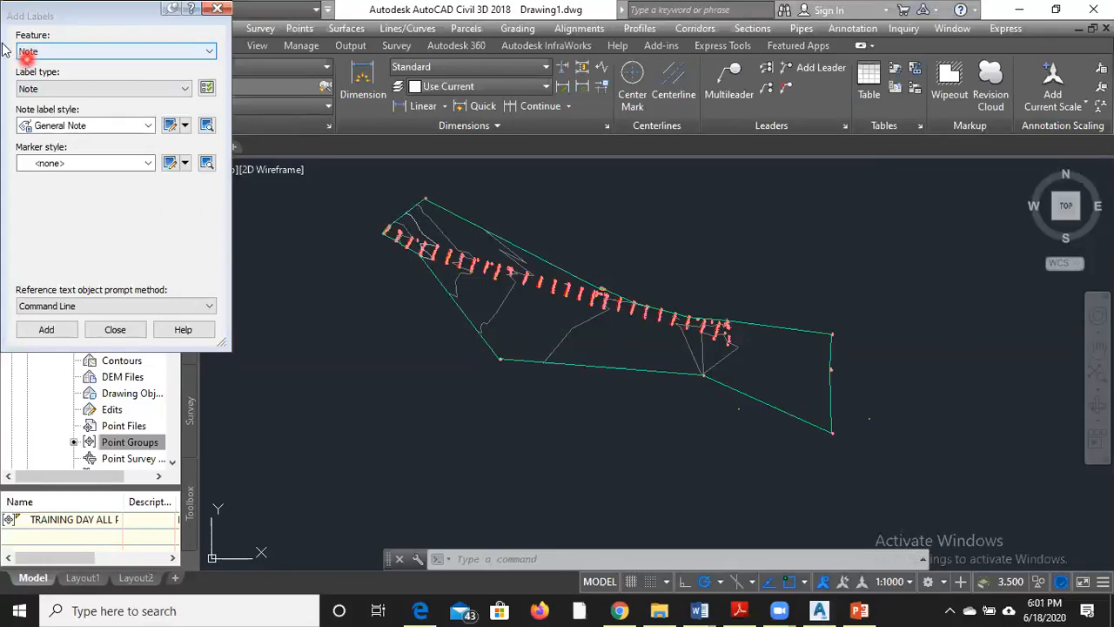
{"action": "left_click", "coordinate": [29, 53]}
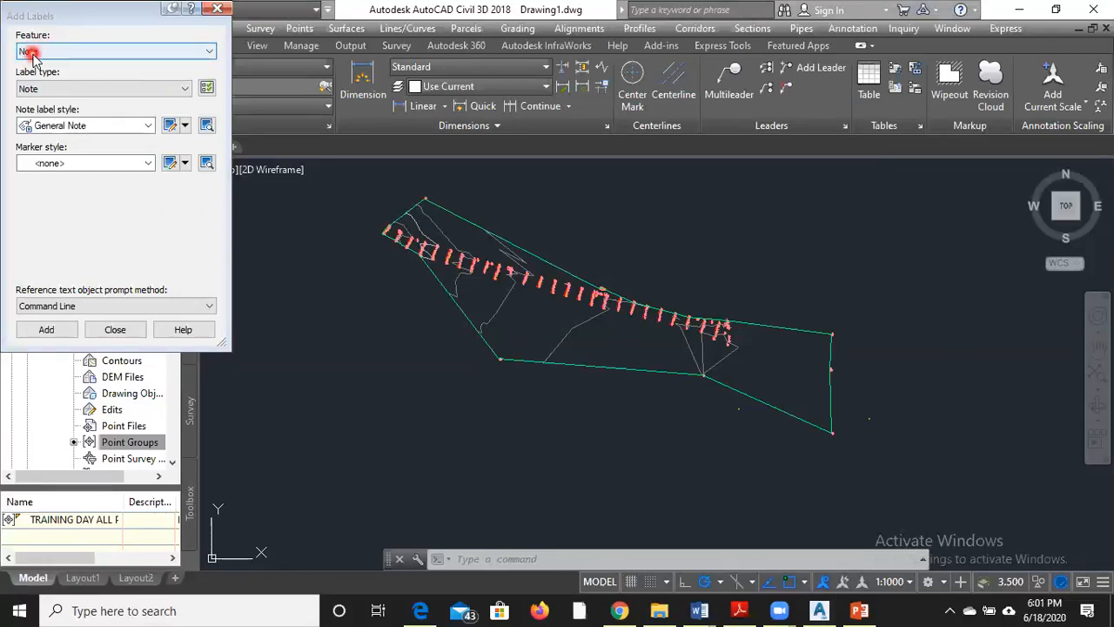
{"action": "left_click", "coordinate": [212, 52]}
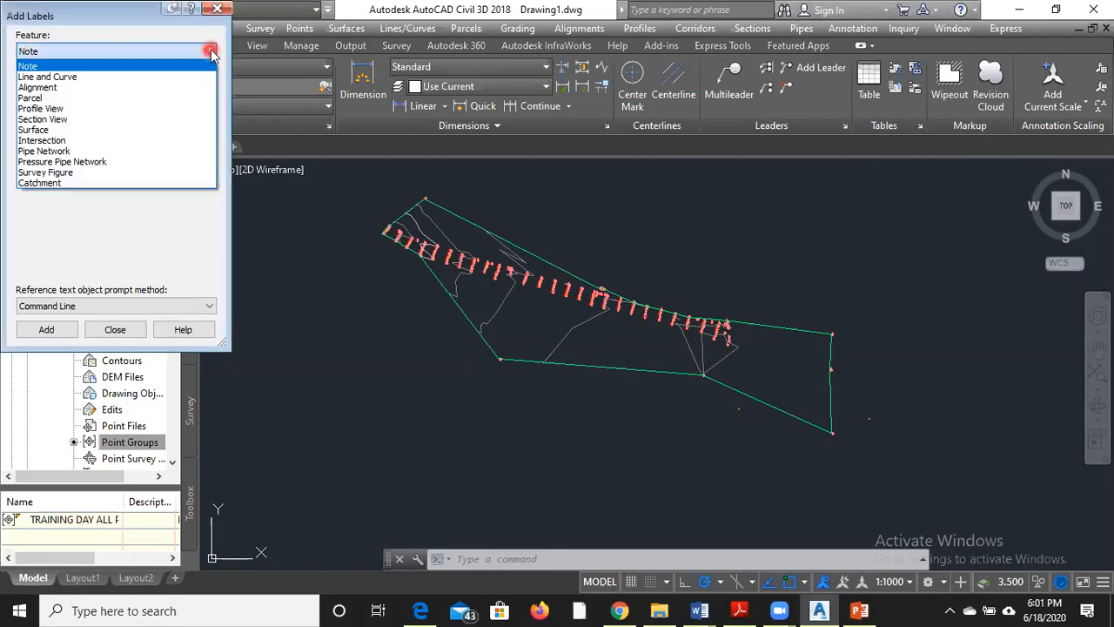
{"action": "left_click", "coordinate": [117, 132]}
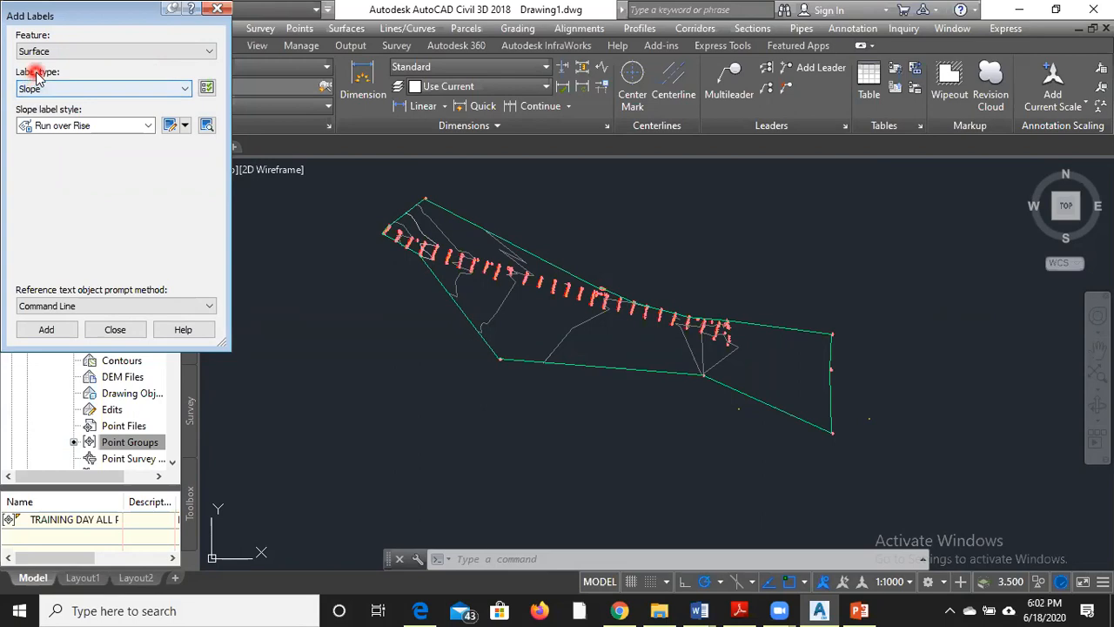
{"action": "left_click", "coordinate": [185, 90]}
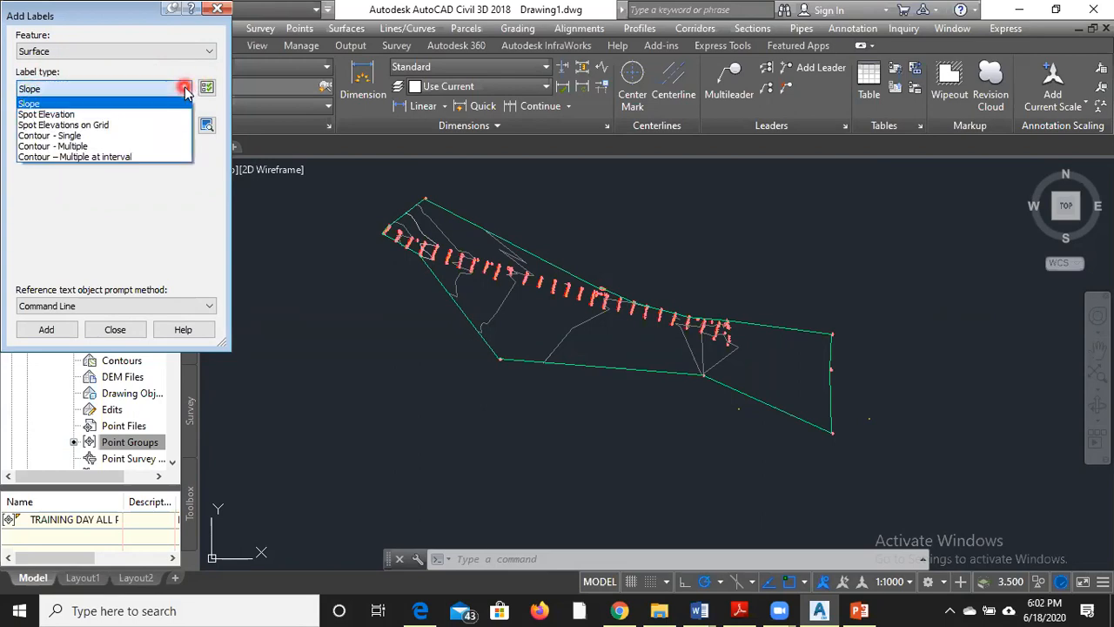
{"action": "left_click", "coordinate": [127, 155]}
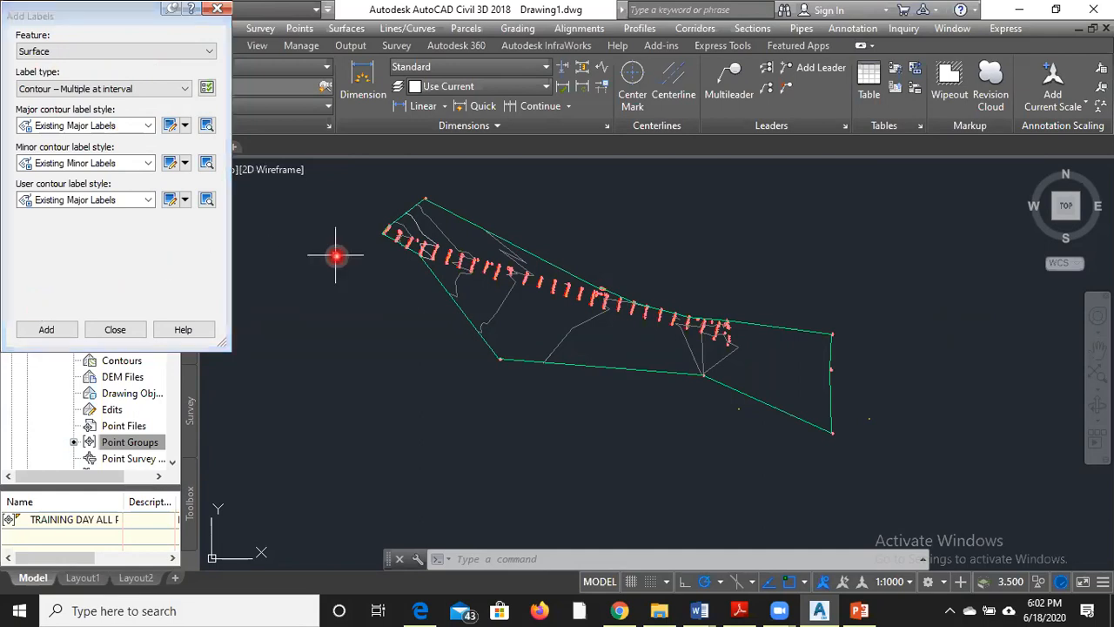
{"action": "left_click", "coordinate": [444, 270]}
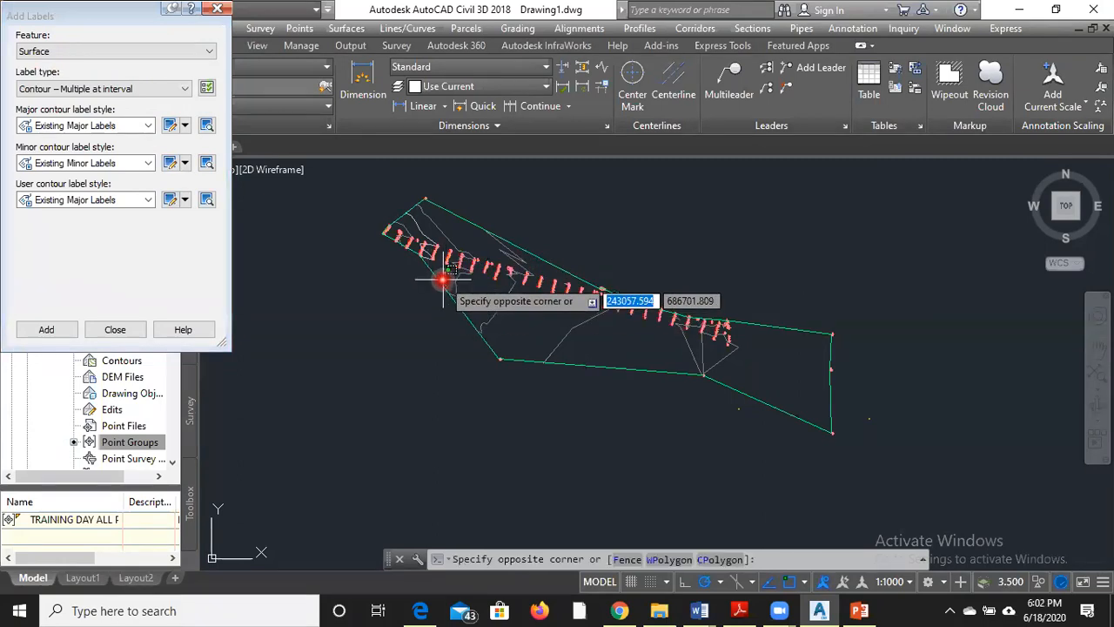
{"action": "left_click", "coordinate": [396, 289]}
{"action": "mouse_move", "coordinate": [399, 288]}
{"action": "left_mouse_down"}
{"action": "mouse_move", "coordinate": [510, 273]}
{"action": "mouse_move", "coordinate": [421, 326]}
{"action": "mouse_move", "coordinate": [418, 301]}
{"action": "left_mouse_up"}
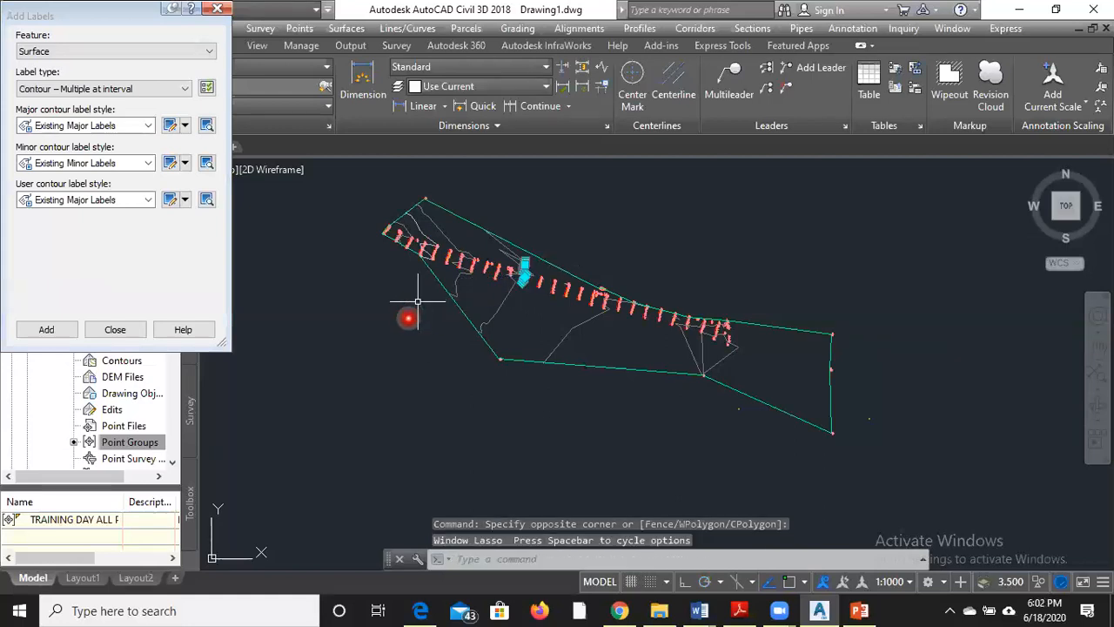
{"action": "key", "text": "Escape"}
{"action": "left_click", "coordinate": [529, 261]}
Step: Add contour labels to Surface2 along a line from below its western part to above its middle, with a 100.000 interval along the contours
{"action": "left_click", "coordinate": [46, 329]}
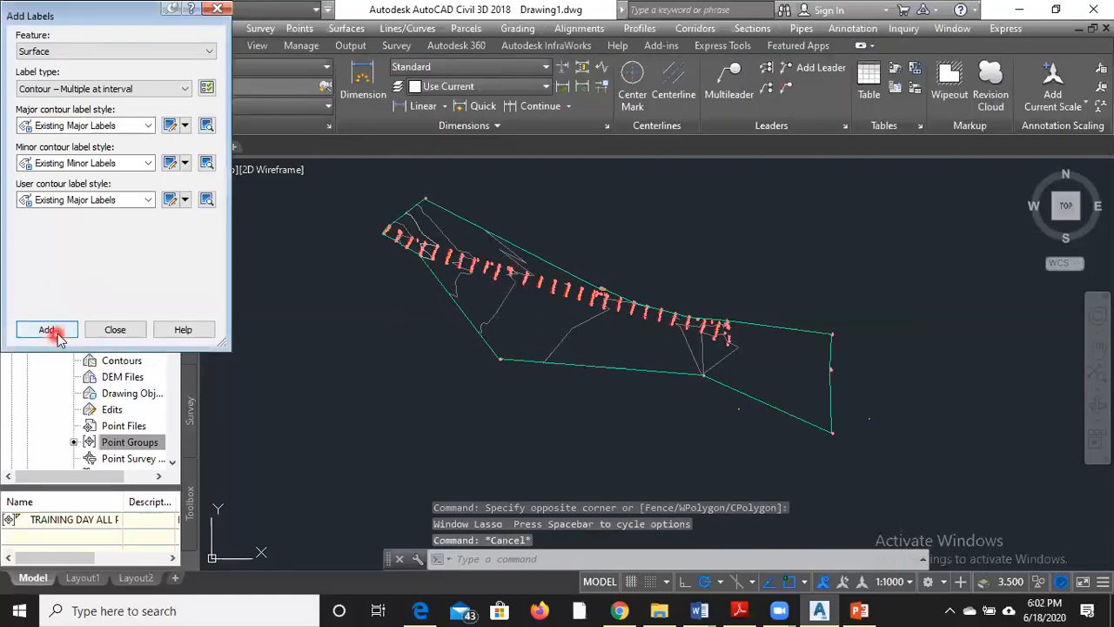
{"action": "left_click", "coordinate": [420, 283]}
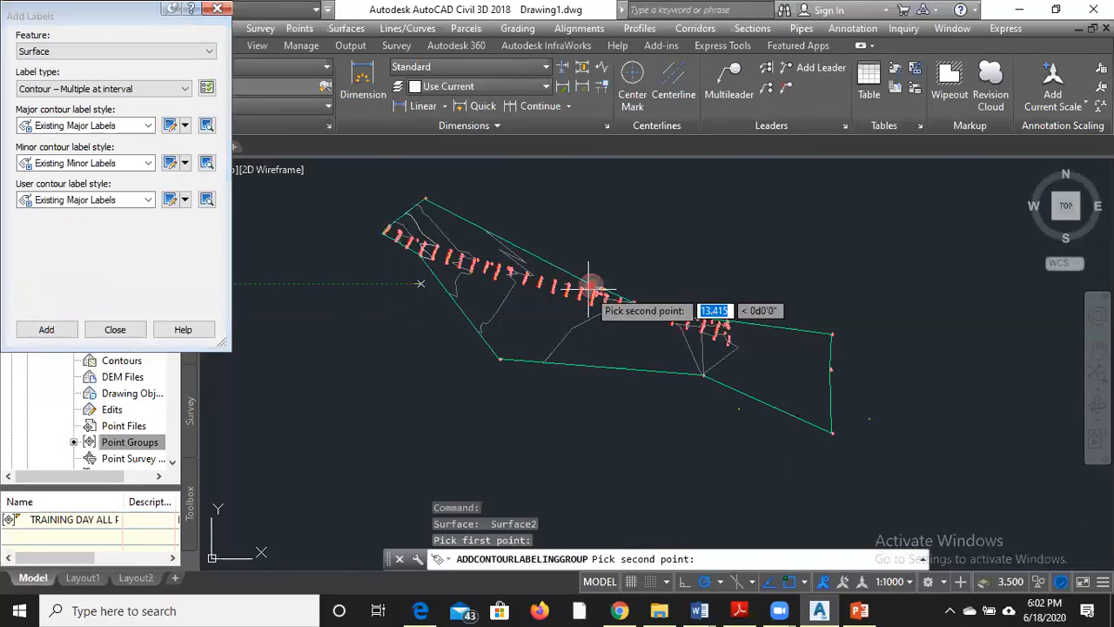
{"action": "left_click", "coordinate": [652, 226]}
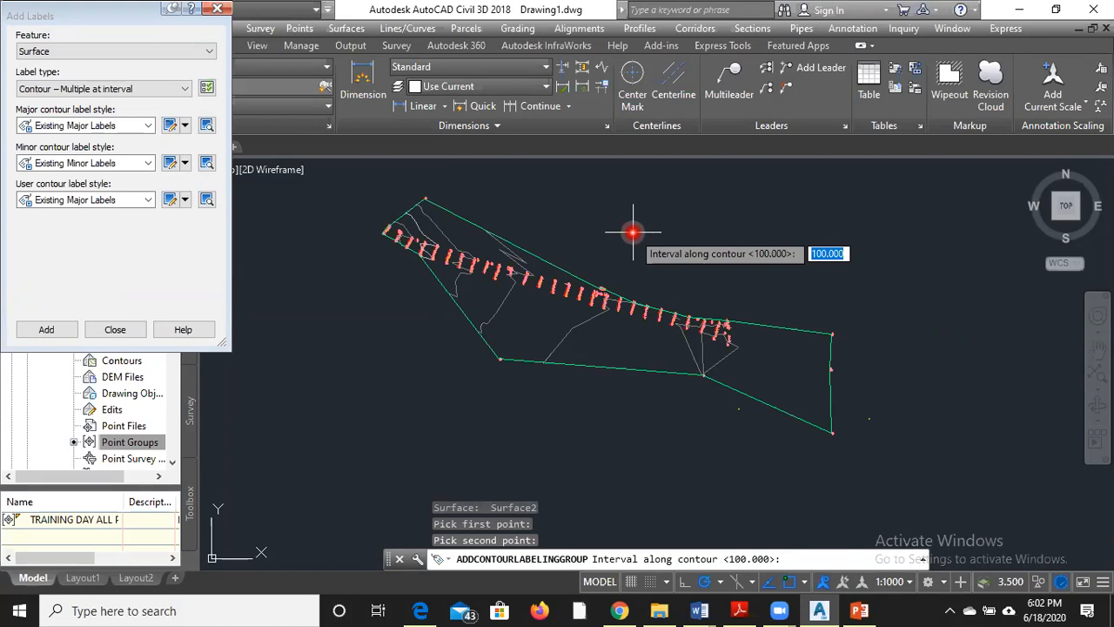
{"action": "key", "text": "Return"}
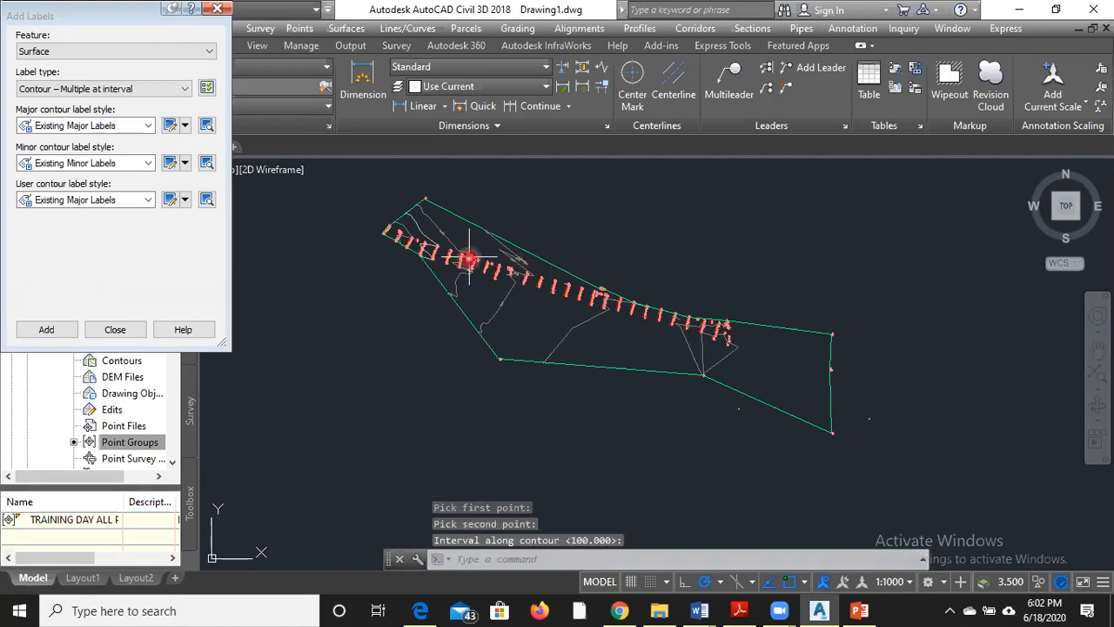
Step: Examine the new contour labels among the survey points in the western and middle parts of Surface2
{"action": "scroll", "coordinate": [443, 232], "scroll_direction": "up", "scroll_amount": 4}
{"action": "scroll", "coordinate": [487, 256], "scroll_direction": "down", "scroll_amount": 1}
{"action": "scroll", "coordinate": [485, 230], "scroll_direction": "up", "scroll_amount": 1}
{"action": "scroll", "coordinate": [485, 230], "scroll_direction": "down", "scroll_amount": 3}
{"action": "scroll", "coordinate": [575, 244], "scroll_direction": "up", "scroll_amount": 5}
{"action": "scroll", "coordinate": [522, 261], "scroll_direction": "up", "scroll_amount": 1}
{"action": "scroll", "coordinate": [443, 308], "scroll_direction": "down", "scroll_amount": 3}
{"action": "scroll", "coordinate": [455, 288], "scroll_direction": "up", "scroll_amount": 5}
{"action": "scroll", "coordinate": [450, 380], "scroll_direction": "down", "scroll_amount": 3}
{"action": "scroll", "coordinate": [443, 326], "scroll_direction": "up", "scroll_amount": 4}
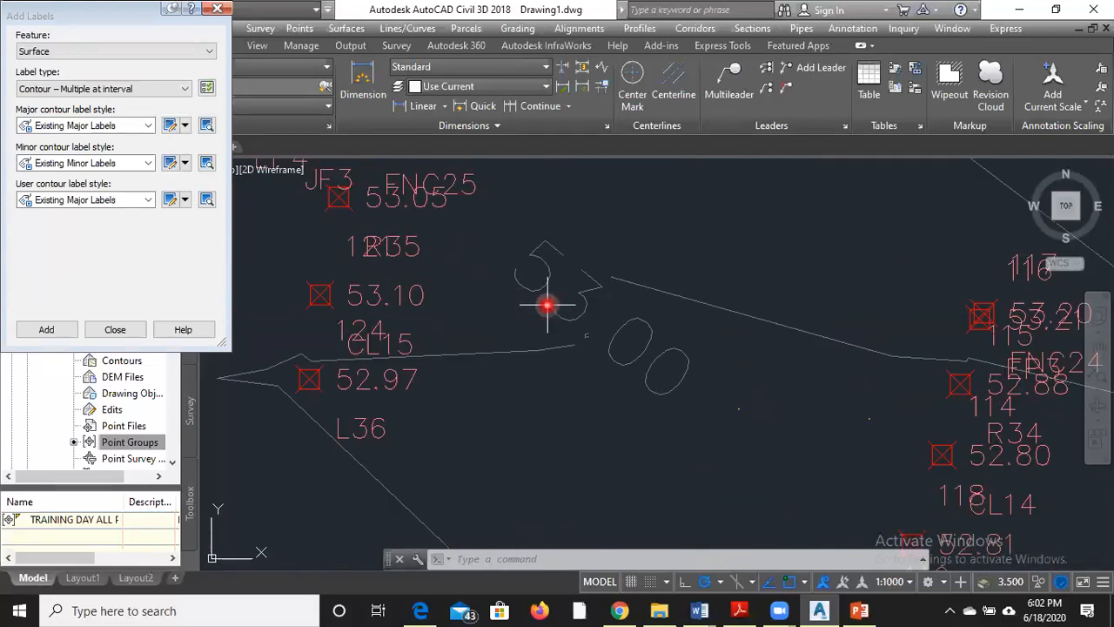
{"action": "scroll", "coordinate": [591, 313], "scroll_direction": "down", "scroll_amount": 3}
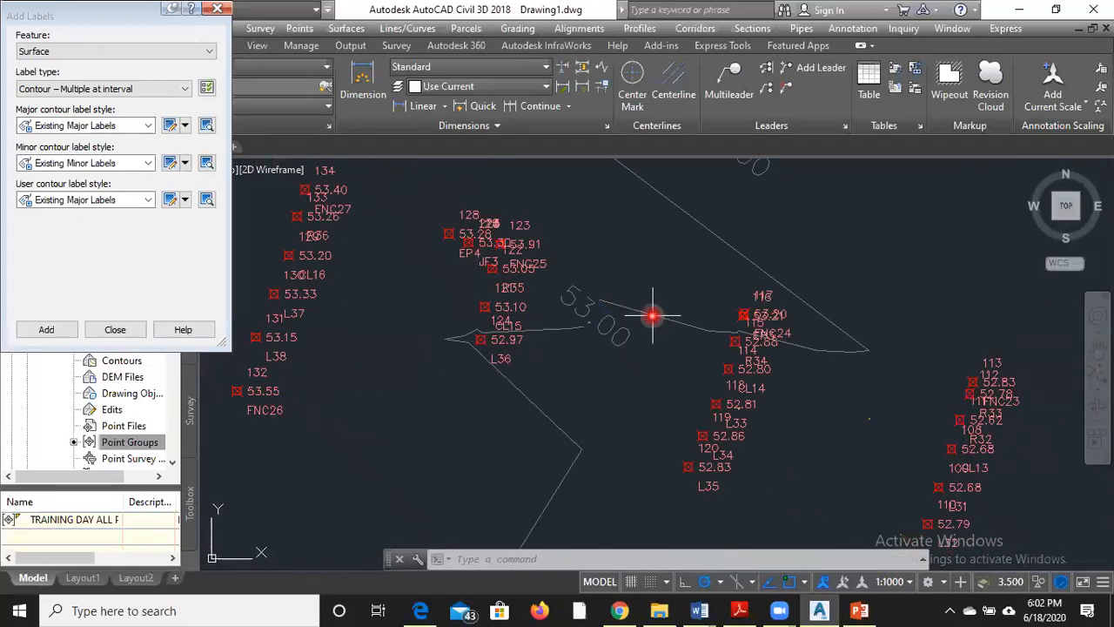
{"action": "scroll", "coordinate": [524, 326], "scroll_direction": "down", "scroll_amount": 3}
{"action": "scroll", "coordinate": [523, 324], "scroll_direction": "down", "scroll_amount": 4}
Step: Add contour labels to Surface2 along a line from its southern middle part to beyond its eastern contours, with a 100.000 interval along the contours
{"action": "scroll", "coordinate": [631, 374], "scroll_direction": "up", "scroll_amount": 5}
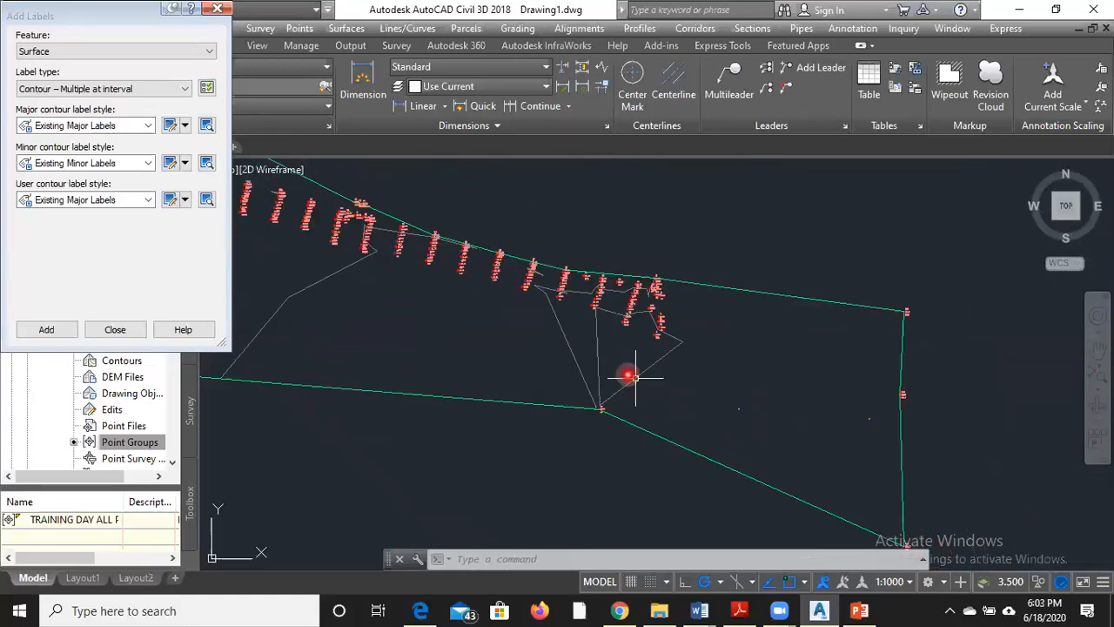
{"action": "scroll", "coordinate": [460, 340], "scroll_direction": "down", "scroll_amount": 2}
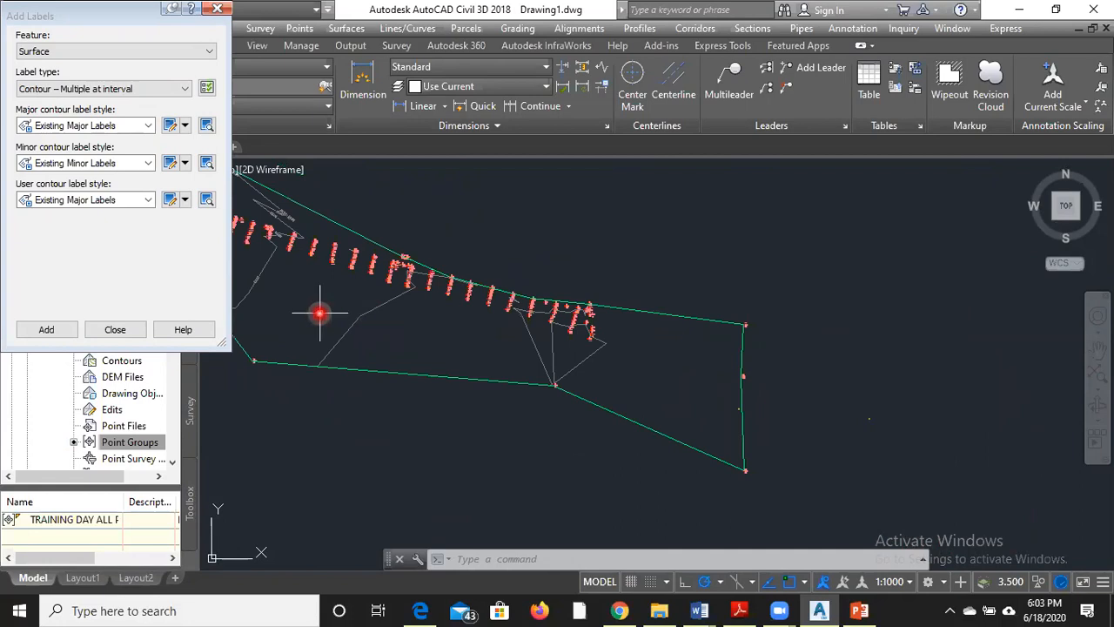
{"action": "left_click", "coordinate": [47, 329]}
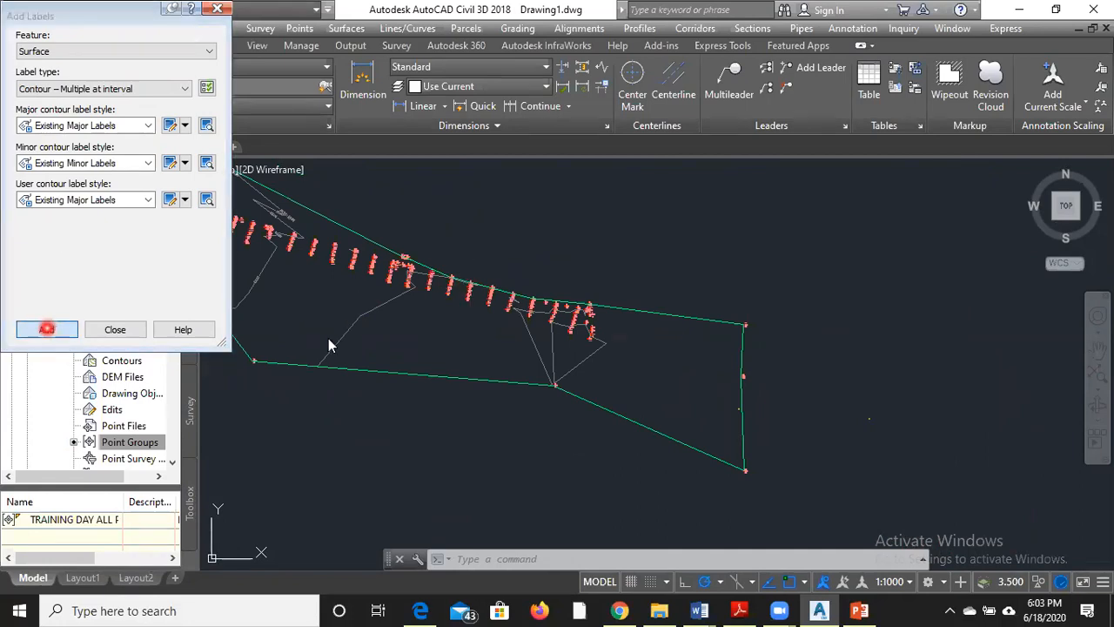
{"action": "left_click", "coordinate": [322, 329]}
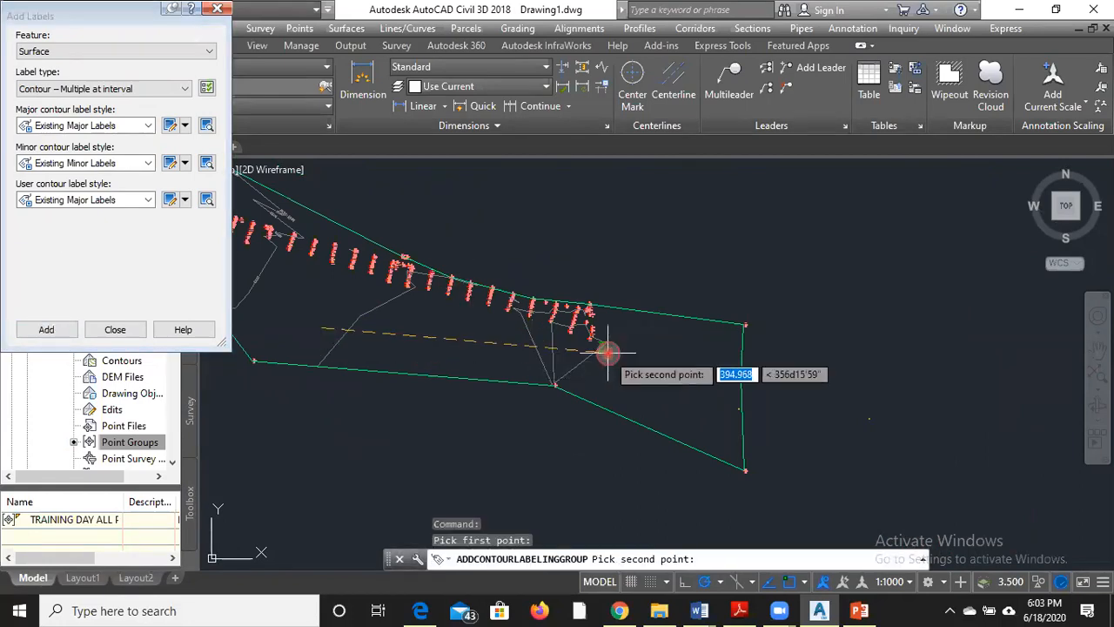
{"action": "left_click", "coordinate": [636, 360]}
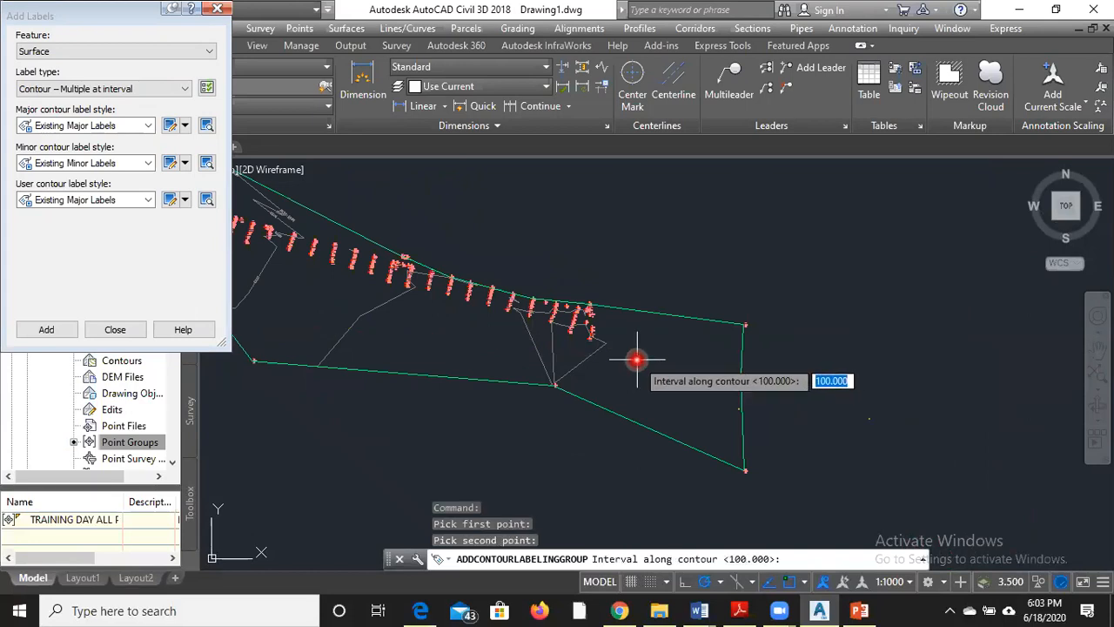
{"action": "key", "text": "Return"}
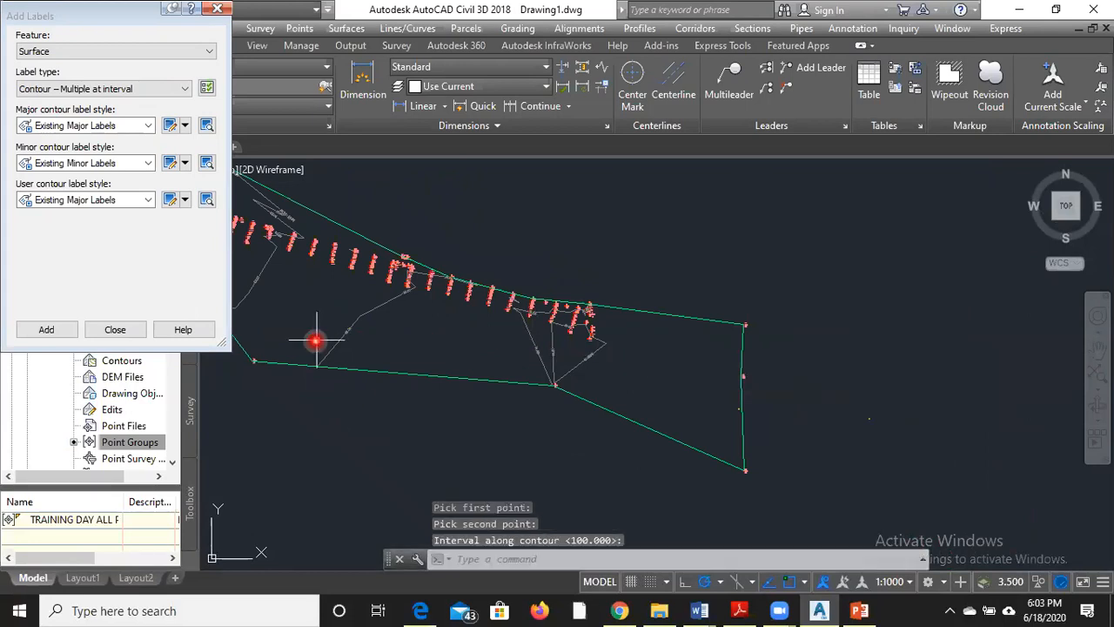
Step: Examine the added contour labels across the southern and eastern parts of Surface2
{"action": "scroll", "coordinate": [331, 335], "scroll_direction": "up", "scroll_amount": 5}
{"action": "scroll", "coordinate": [470, 365], "scroll_direction": "down", "scroll_amount": 5}
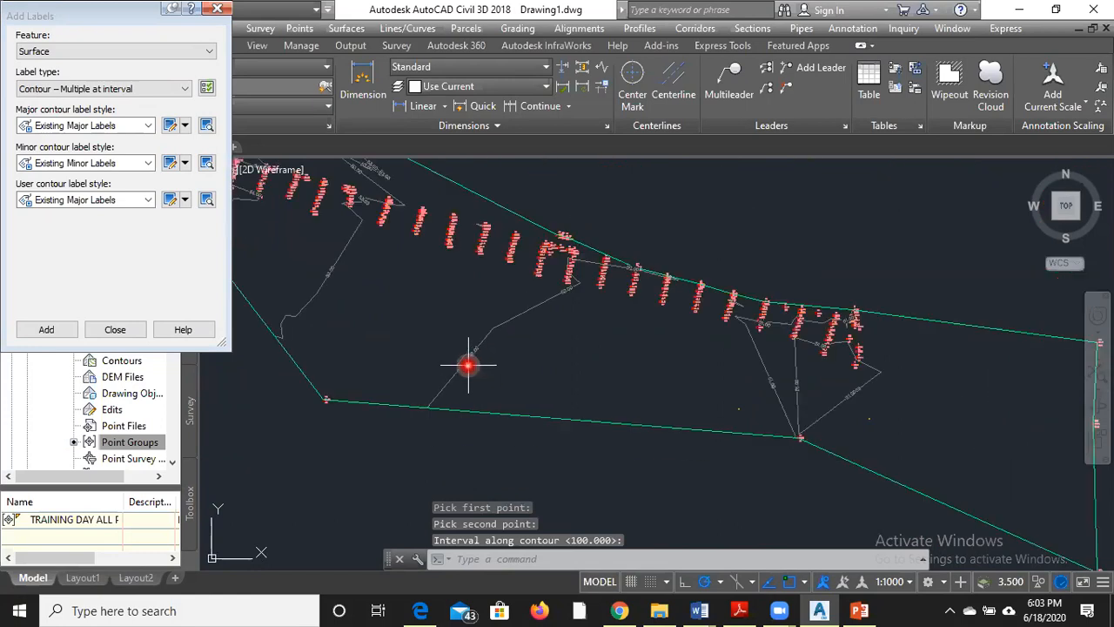
{"action": "scroll", "coordinate": [495, 348], "scroll_direction": "down", "scroll_amount": 2}
{"action": "scroll", "coordinate": [381, 308], "scroll_direction": "up", "scroll_amount": 2}
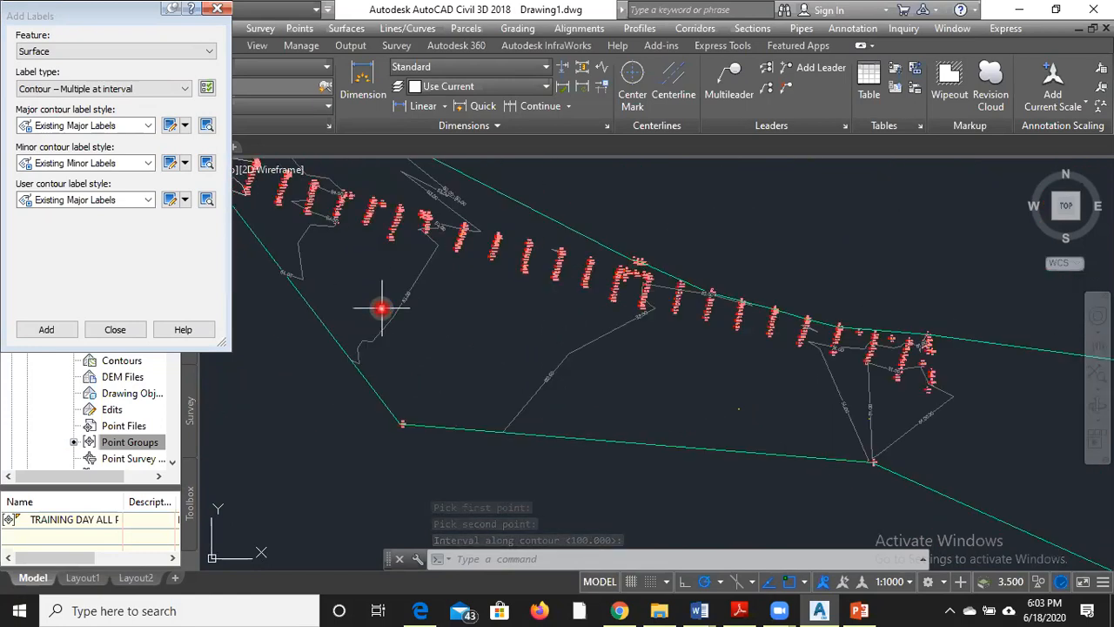
{"action": "scroll", "coordinate": [415, 299], "scroll_direction": "up", "scroll_amount": 2}
{"action": "scroll", "coordinate": [415, 299], "scroll_direction": "down", "scroll_amount": 4}
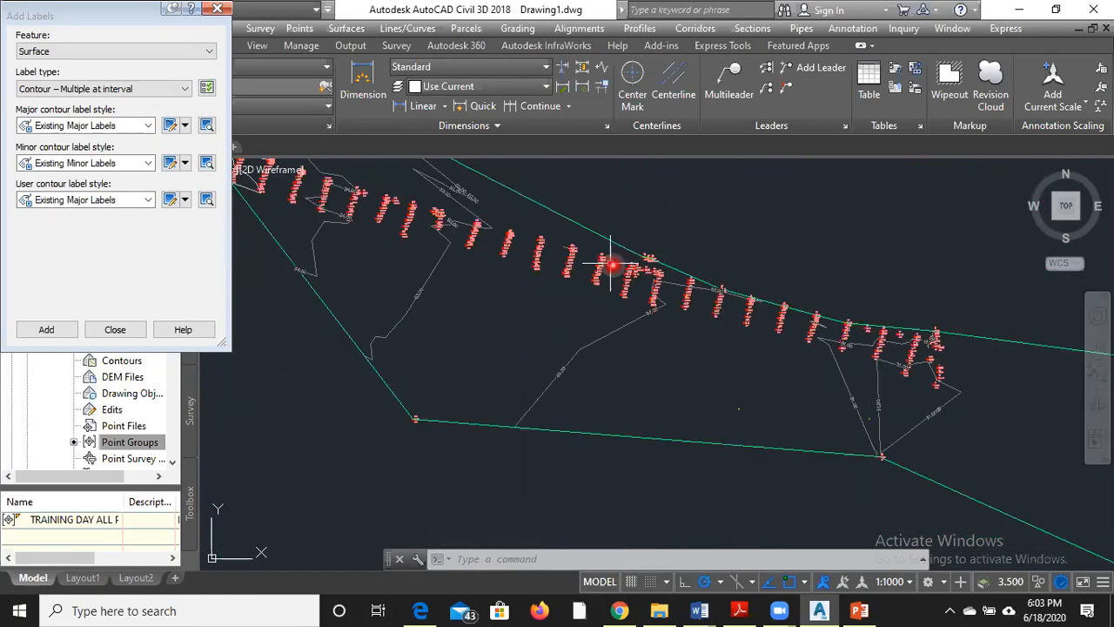
{"action": "scroll", "coordinate": [748, 340], "scroll_direction": "up", "scroll_amount": 6}
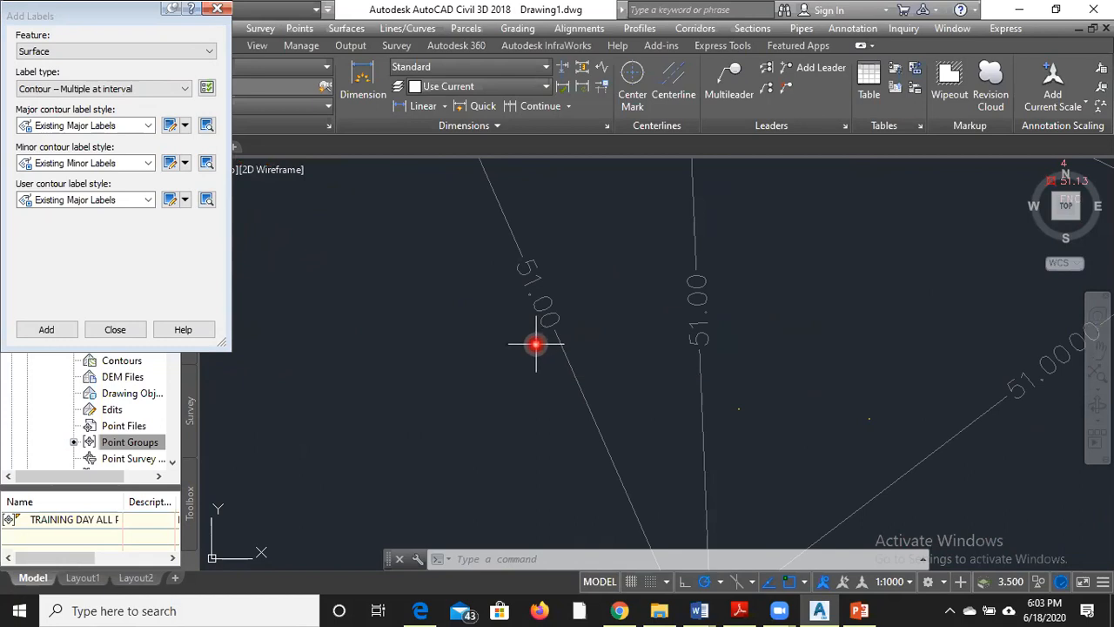
{"action": "scroll", "coordinate": [557, 340], "scroll_direction": "down", "scroll_amount": 6}
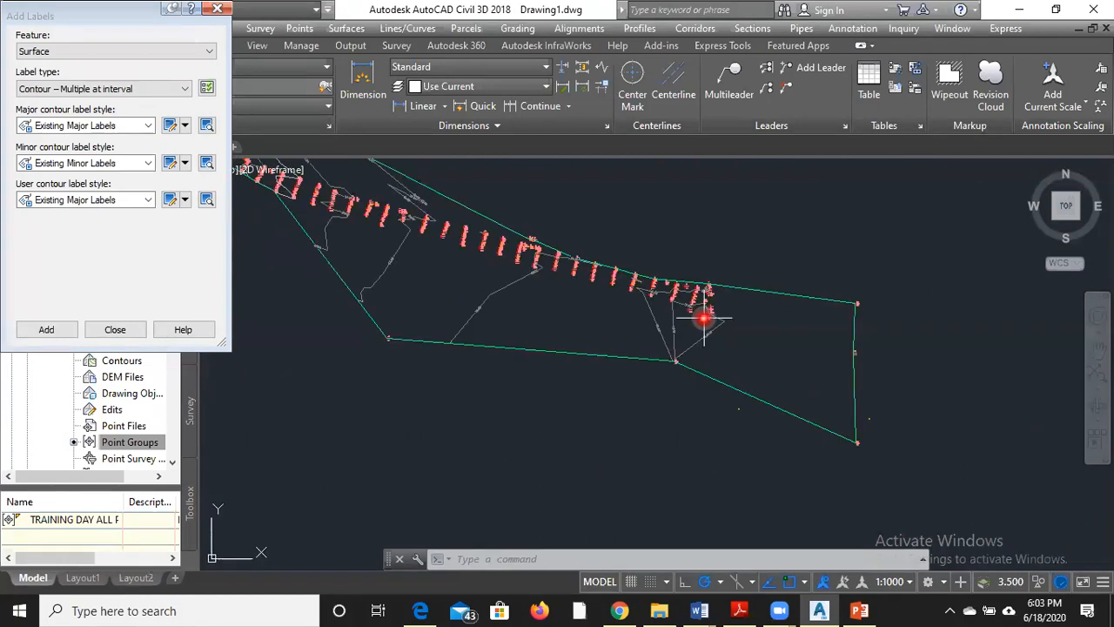
{"action": "scroll", "coordinate": [613, 322], "scroll_direction": "down", "scroll_amount": 2}
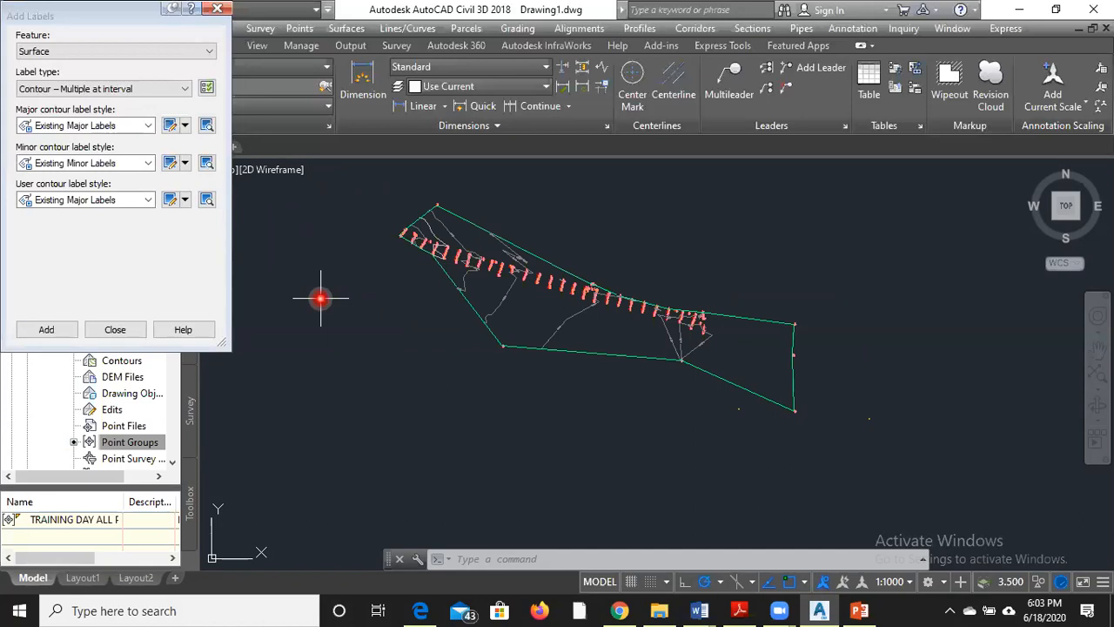
Step: Close the Add Labels tool, cancel any active command and return to the Home tools
{"action": "left_click", "coordinate": [166, 12]}
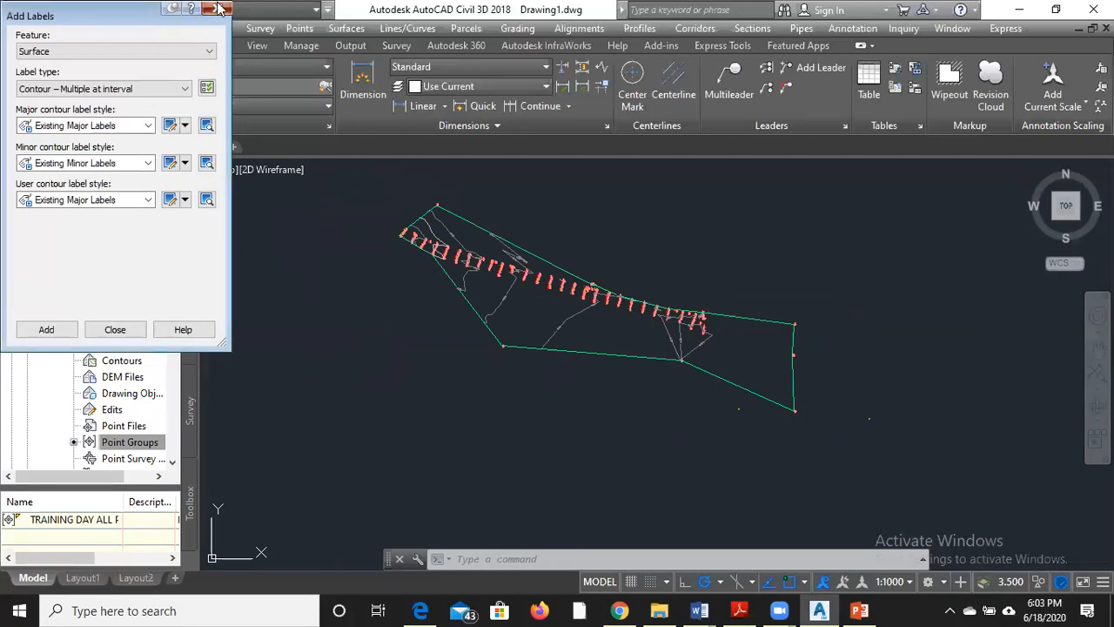
{"action": "left_click", "coordinate": [117, 329]}
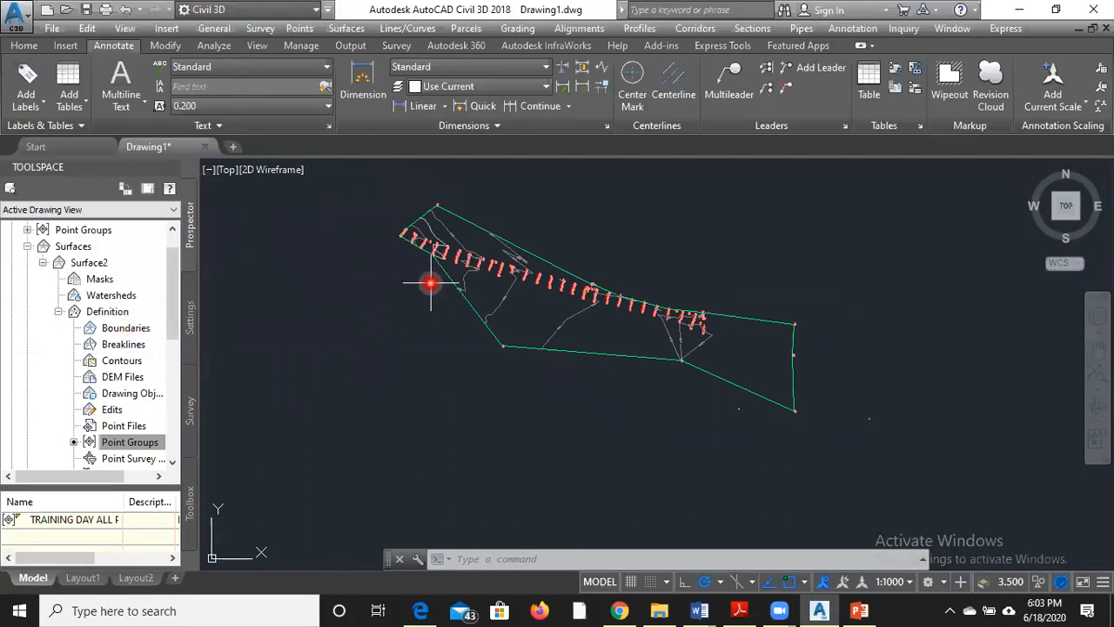
{"action": "key", "text": "Escape"}
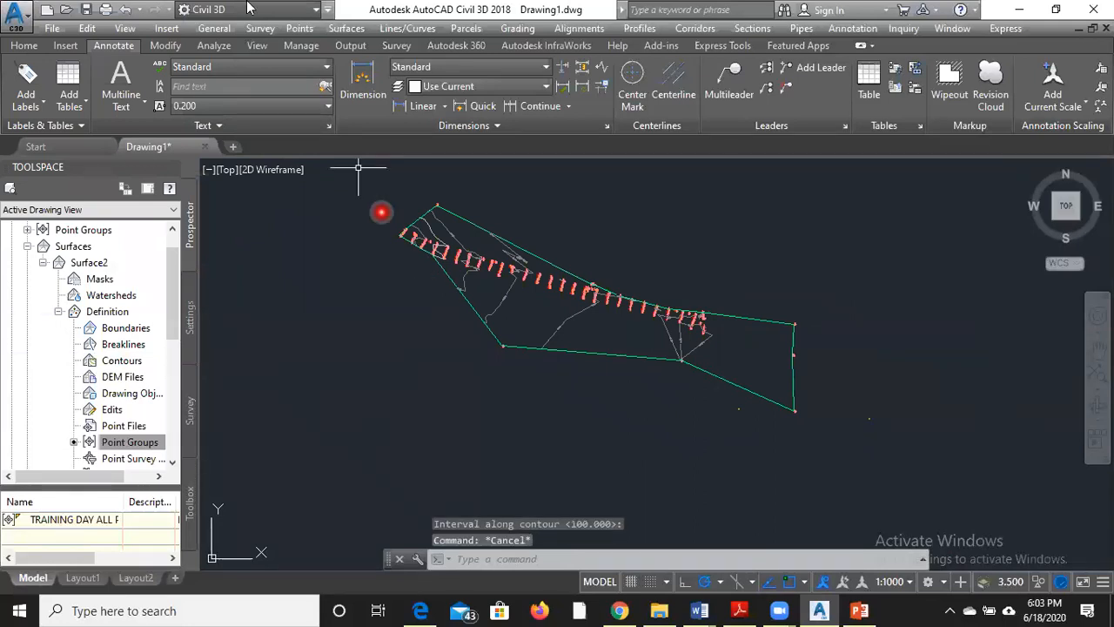
{"action": "left_click", "coordinate": [25, 45]}
Step: Review the labelled contours of Surface2 from its northwestern end across its full extent
{"action": "scroll", "coordinate": [531, 294], "scroll_direction": "up", "scroll_amount": 4}
{"action": "scroll", "coordinate": [531, 294], "scroll_direction": "down", "scroll_amount": 2}
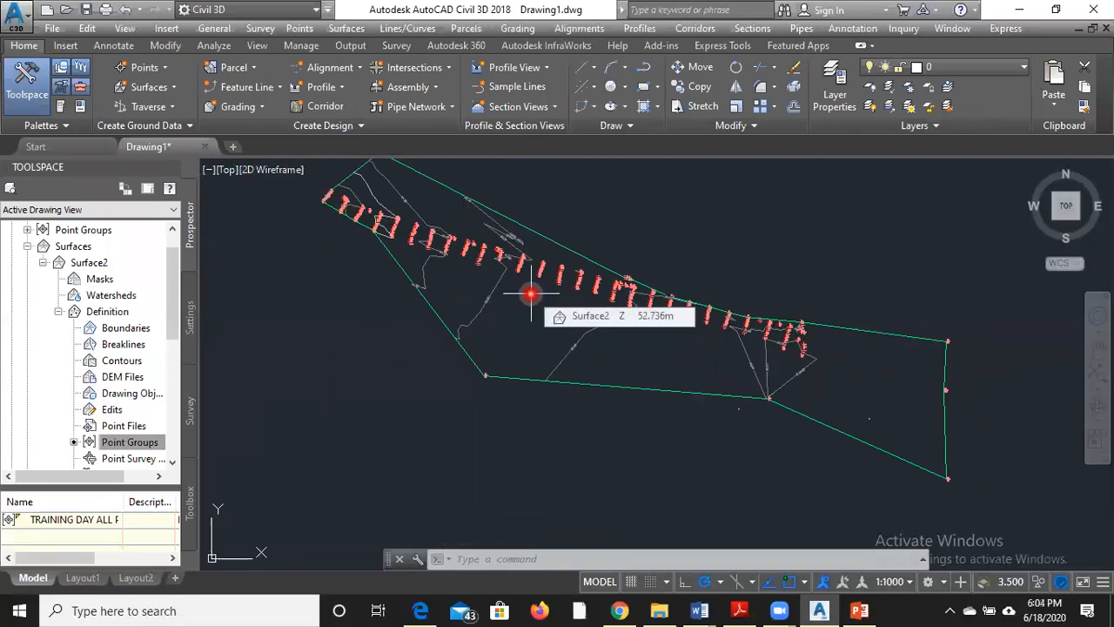
{"action": "scroll", "coordinate": [348, 198], "scroll_direction": "up", "scroll_amount": 1}
{"action": "scroll", "coordinate": [383, 252], "scroll_direction": "down", "scroll_amount": 4}
{"action": "scroll", "coordinate": [416, 261], "scroll_direction": "up", "scroll_amount": 6}
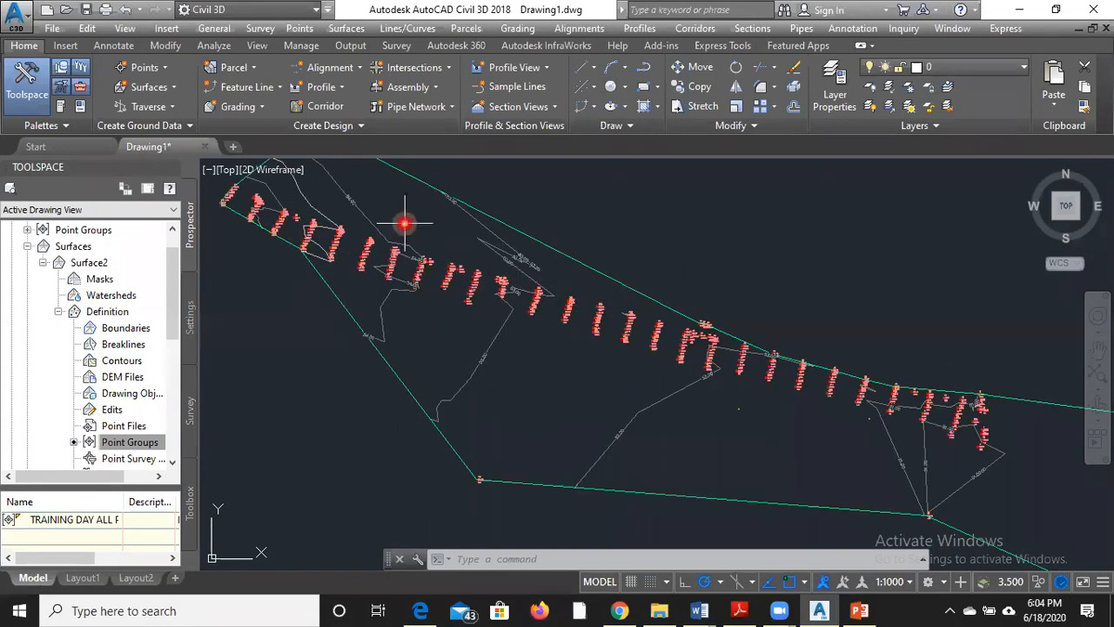
{"action": "scroll", "coordinate": [435, 315], "scroll_direction": "down", "scroll_amount": 3}
{"action": "scroll", "coordinate": [385, 277], "scroll_direction": "up", "scroll_amount": 4}
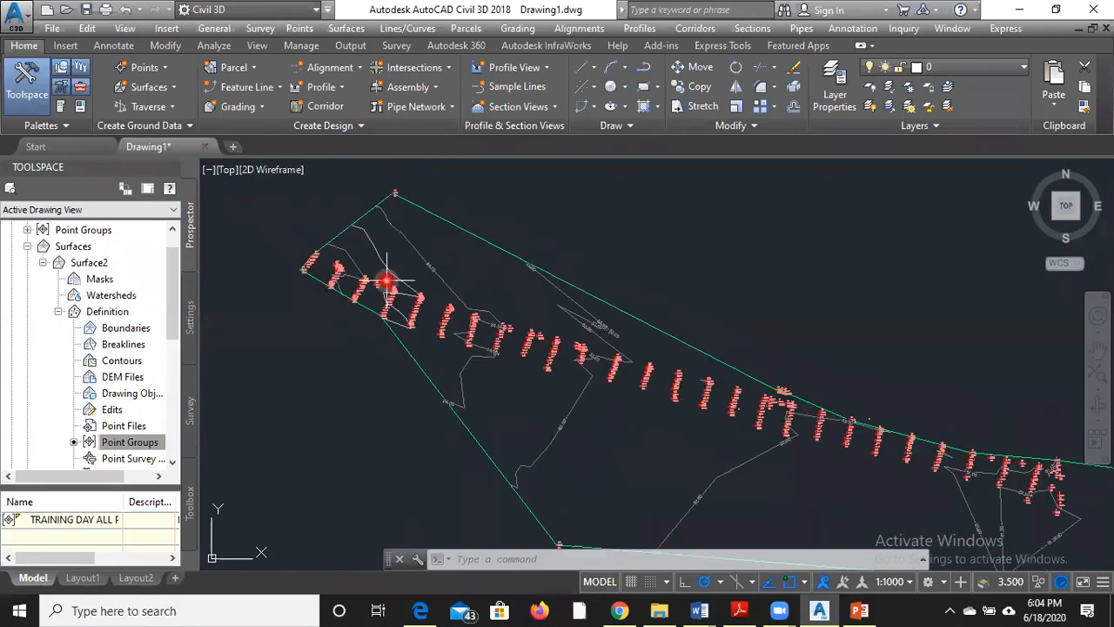
{"action": "scroll", "coordinate": [390, 265], "scroll_direction": "up", "scroll_amount": 2}
{"action": "scroll", "coordinate": [375, 235], "scroll_direction": "down", "scroll_amount": 8}
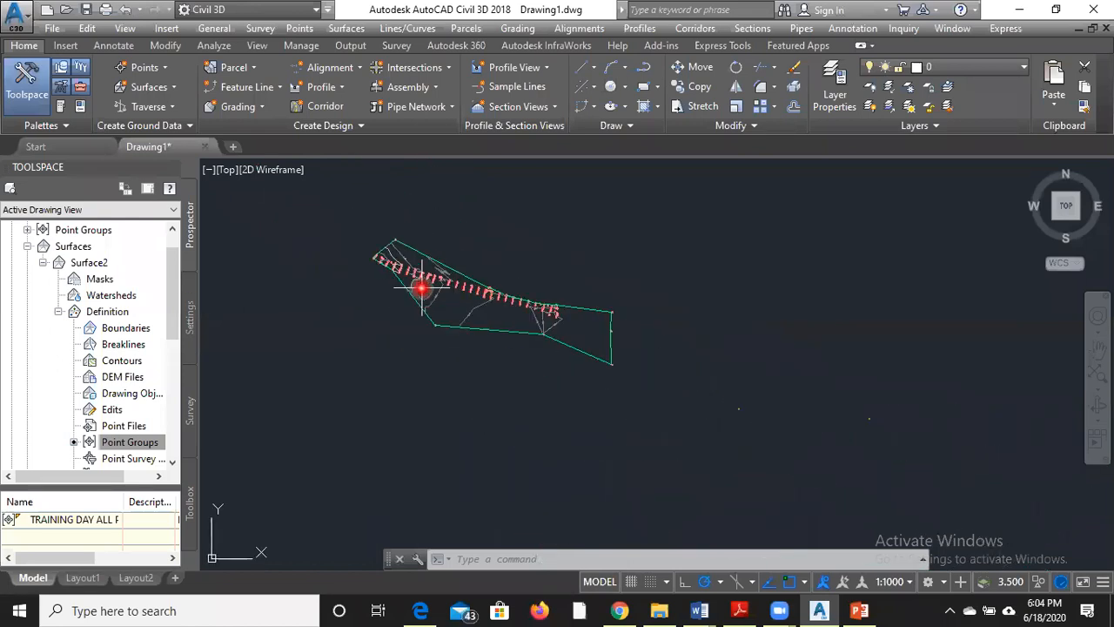
{"action": "scroll", "coordinate": [421, 287], "scroll_direction": "up", "scroll_amount": 2}
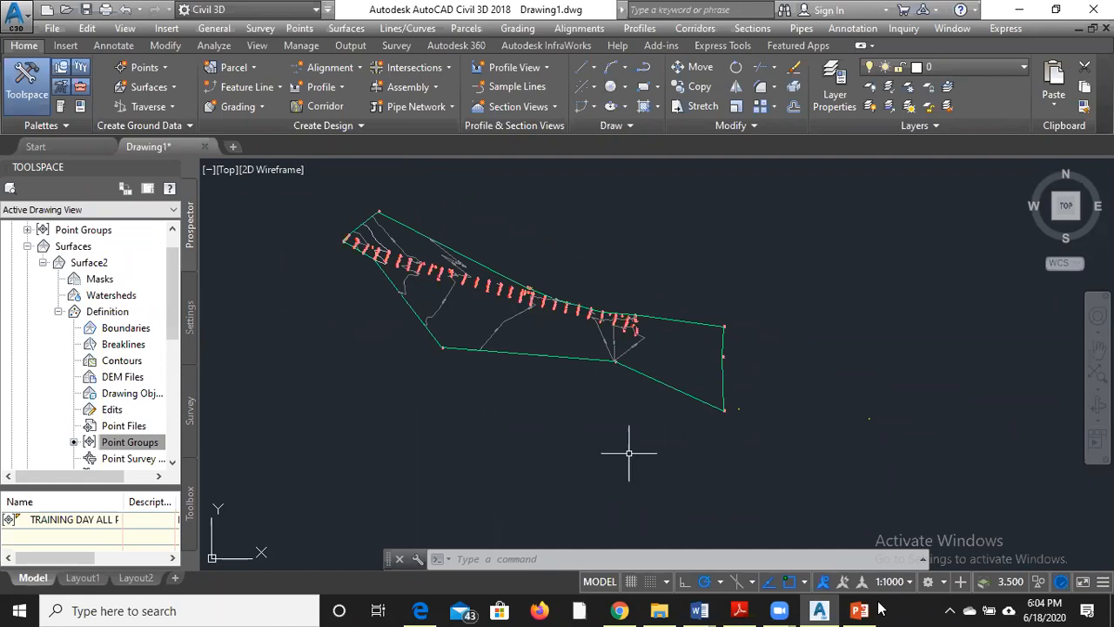
{"action": "left_click", "coordinate": [557, 405]}
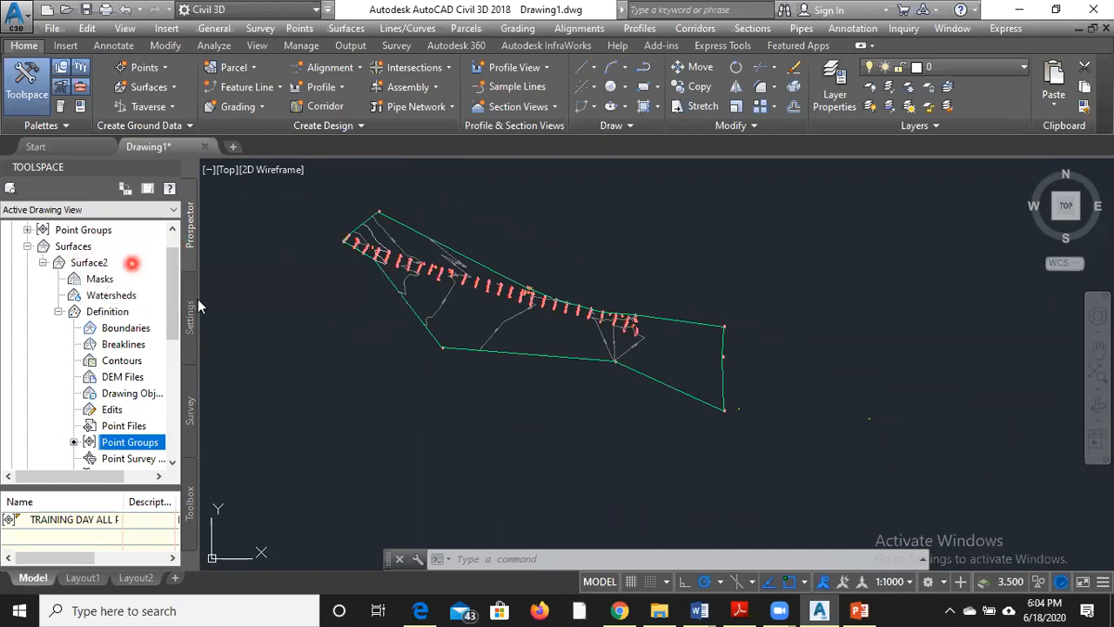
{"action": "left_click", "coordinate": [29, 249]}
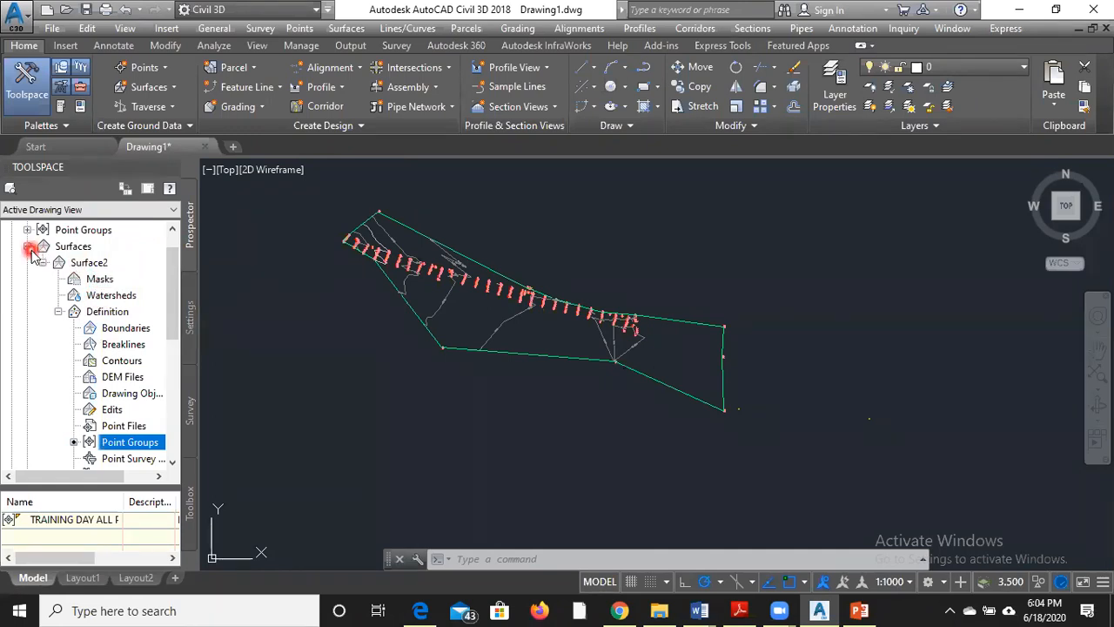
{"action": "left_click", "coordinate": [42, 263]}
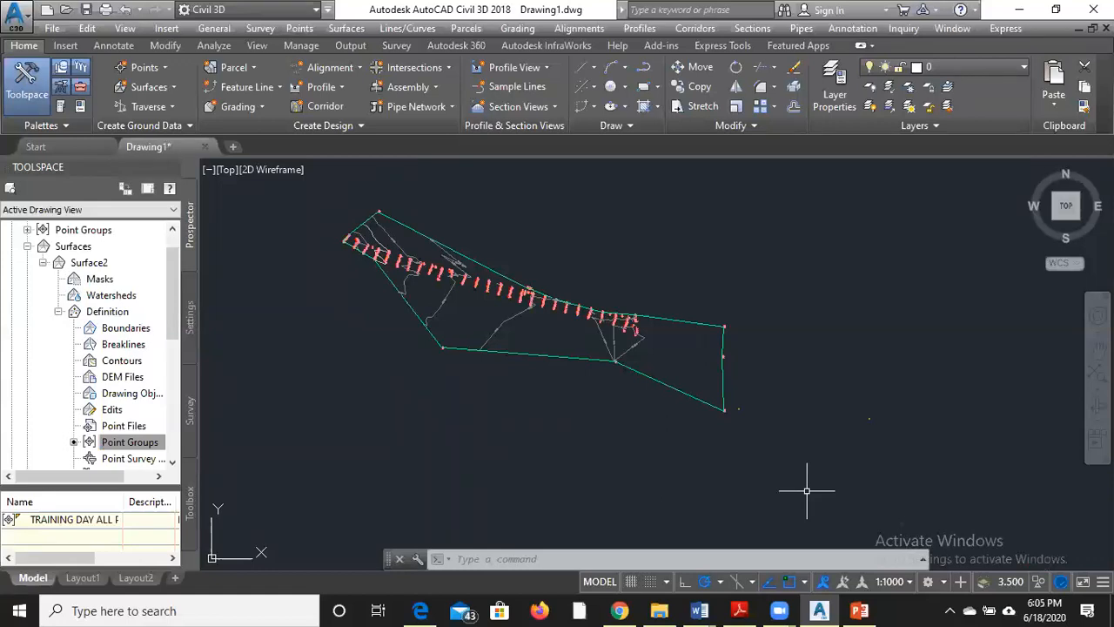
{"action": "type", "text": "c"}
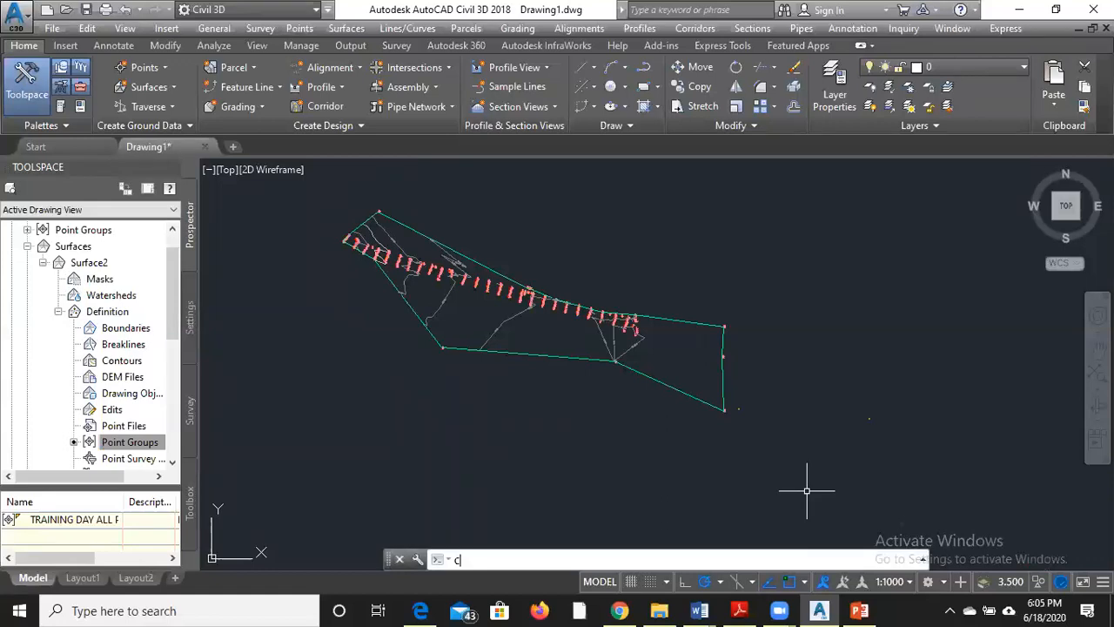
{"action": "key", "text": "Return"}
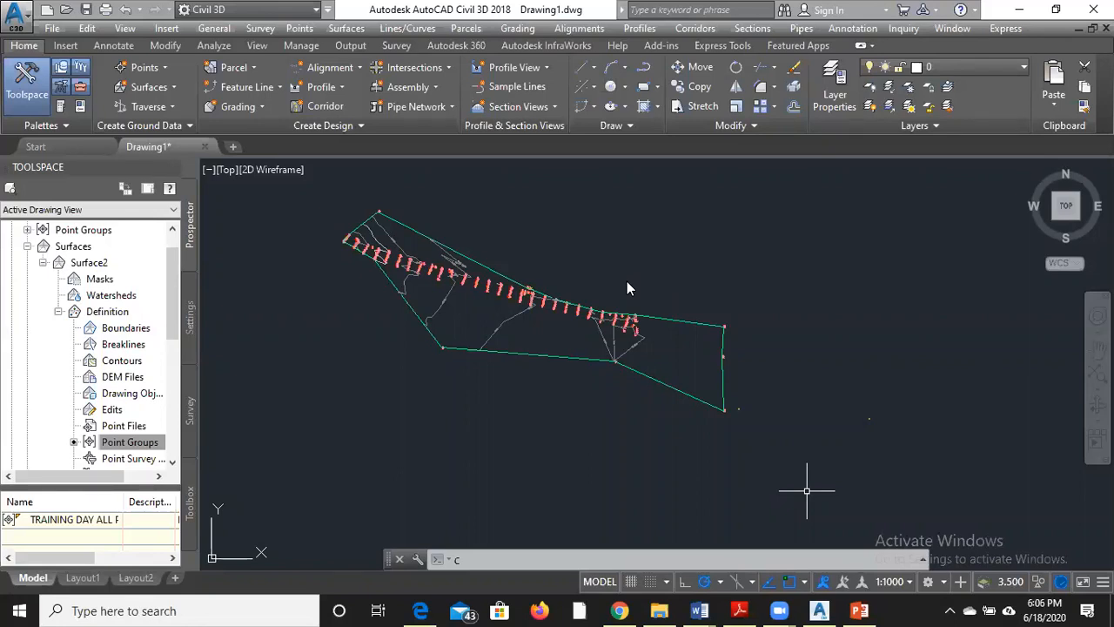
{"action": "scroll", "coordinate": [640, 315], "scroll_direction": "down", "scroll_amount": 2}
{"action": "left_click", "coordinate": [664, 442]}
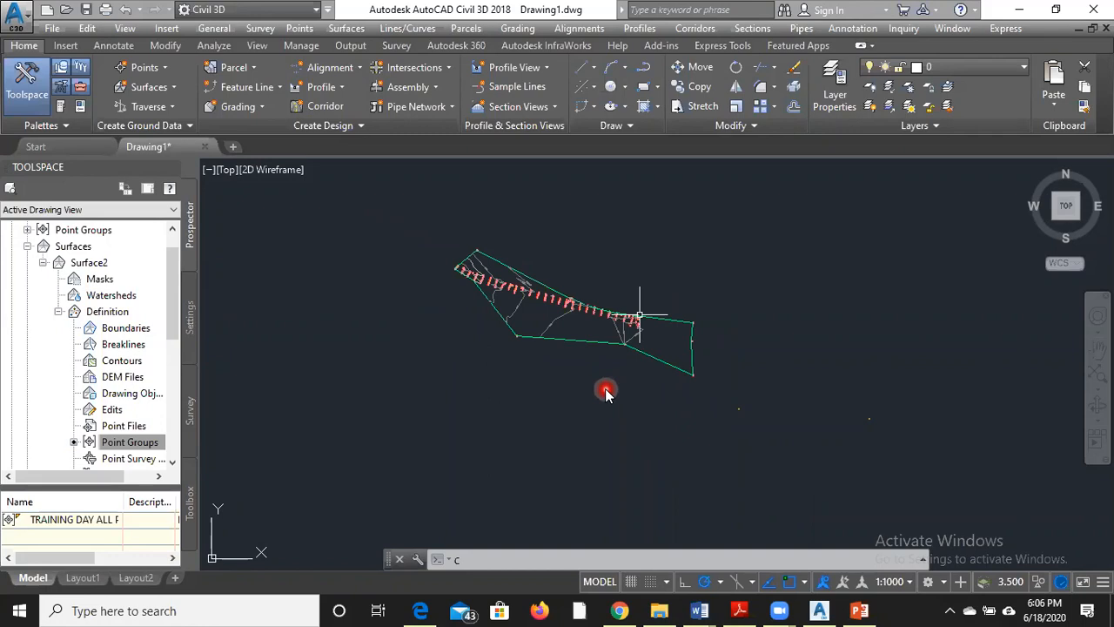
{"action": "mouse_move", "coordinate": [701, 609]}
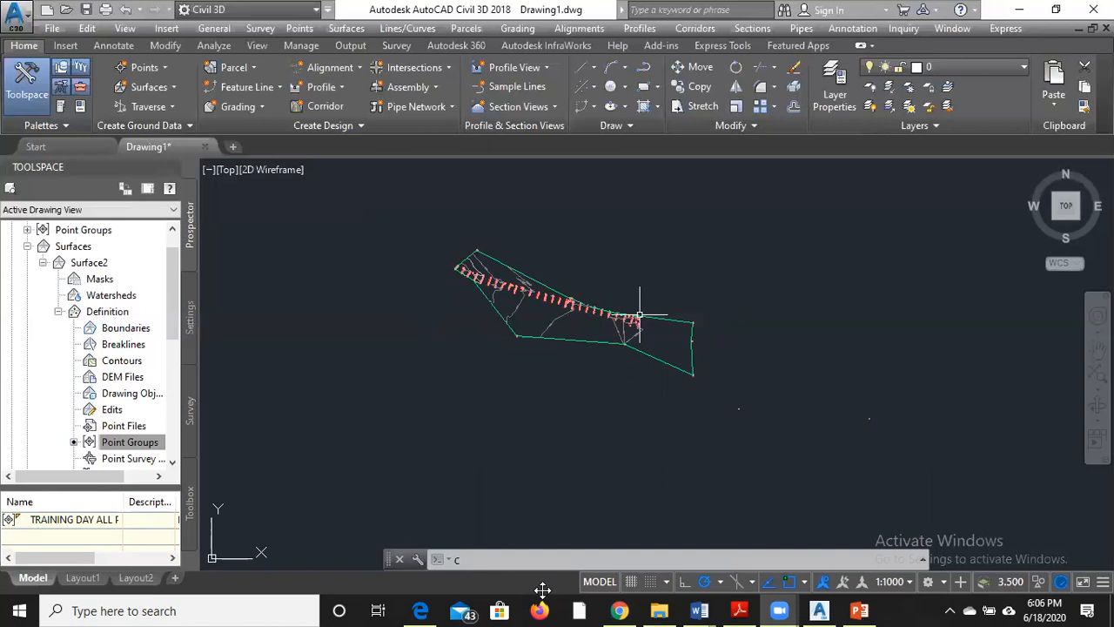
{"action": "middle_click_drag", "start_coordinate": [576, 317], "coordinate": [572, 319]}
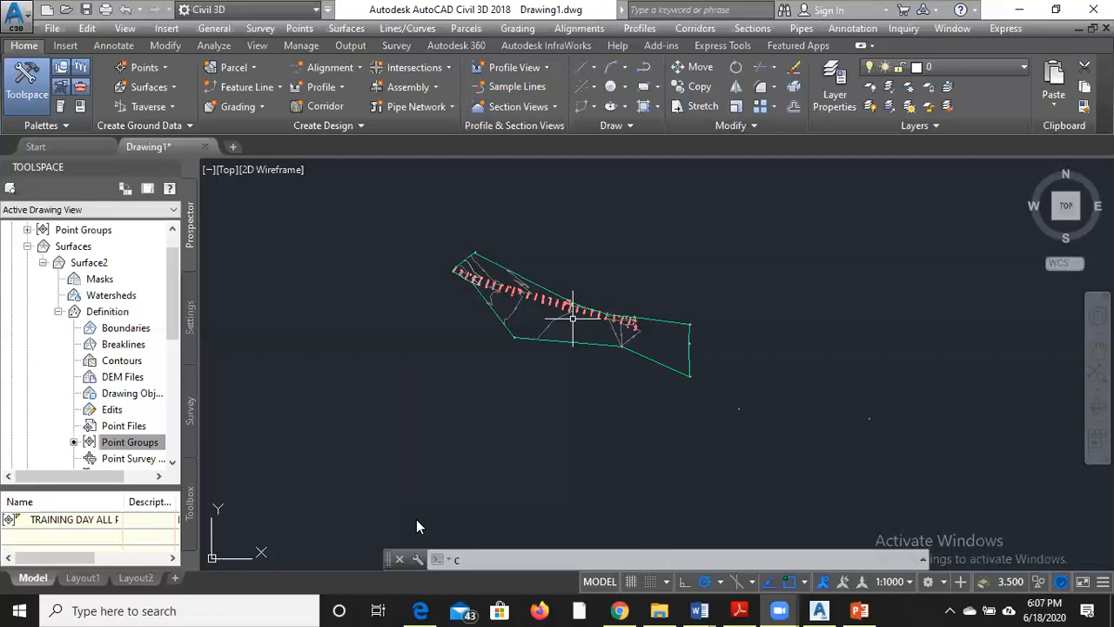
Step: Inspect the survey points and nearby contour lines at the northwestern end of Surface2
{"action": "scroll", "coordinate": [566, 306], "scroll_direction": "up", "scroll_amount": 4}
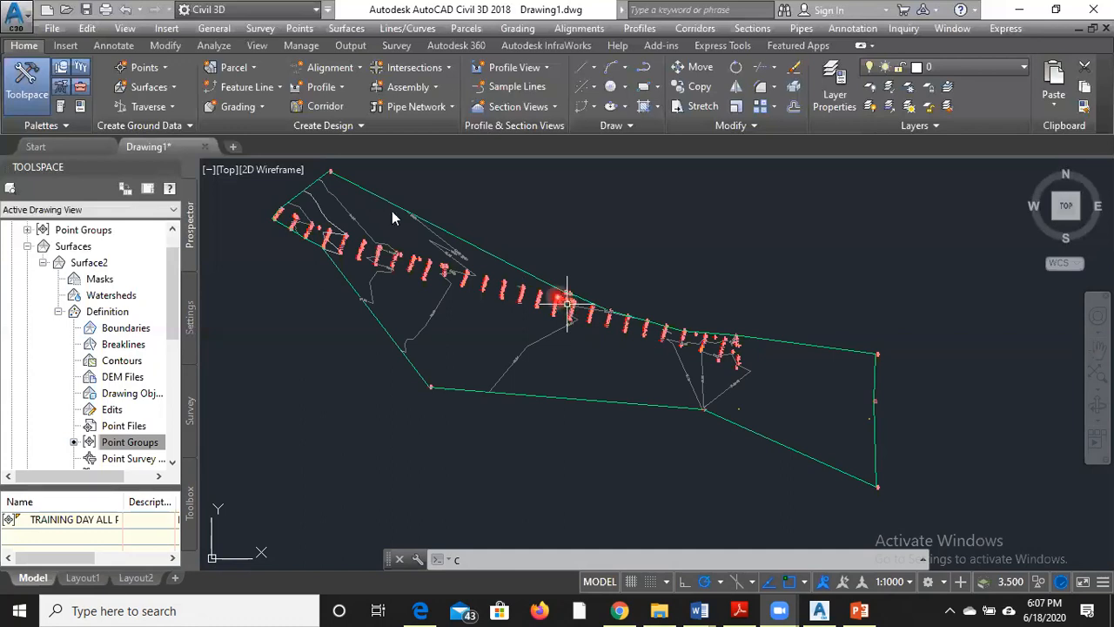
{"action": "scroll", "coordinate": [294, 222], "scroll_direction": "up", "scroll_amount": 5}
{"action": "scroll", "coordinate": [383, 261], "scroll_direction": "down", "scroll_amount": 3}
{"action": "scroll", "coordinate": [278, 219], "scroll_direction": "up", "scroll_amount": 8}
{"action": "scroll", "coordinate": [304, 262], "scroll_direction": "down", "scroll_amount": 3}
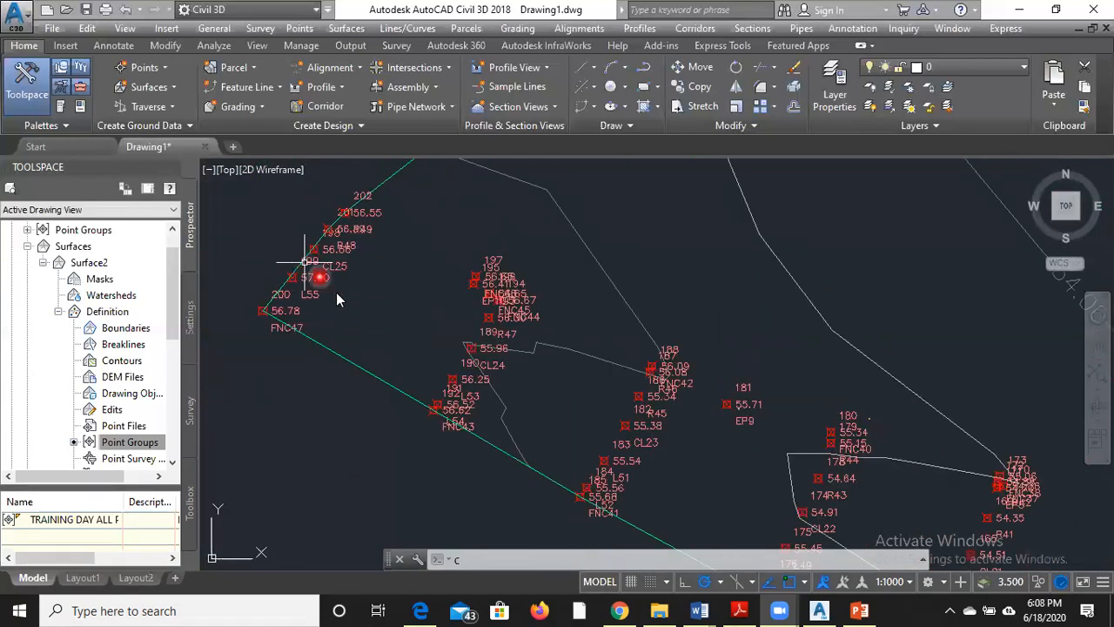
{"action": "scroll", "coordinate": [339, 288], "scroll_direction": "down", "scroll_amount": 1}
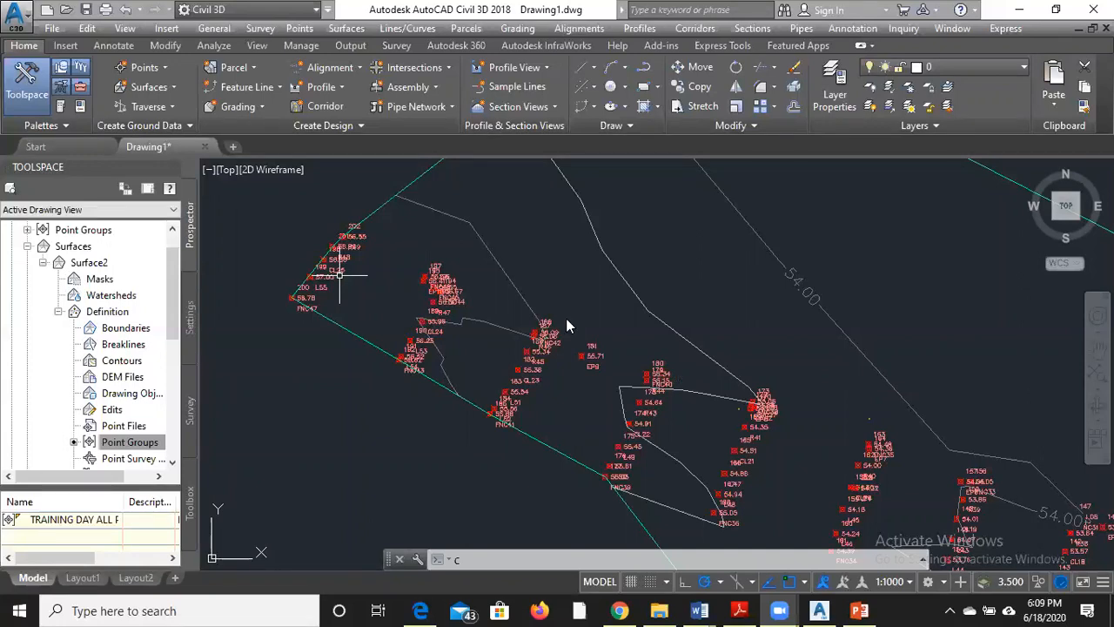
{"action": "scroll", "coordinate": [565, 317], "scroll_direction": "down", "scroll_amount": 3}
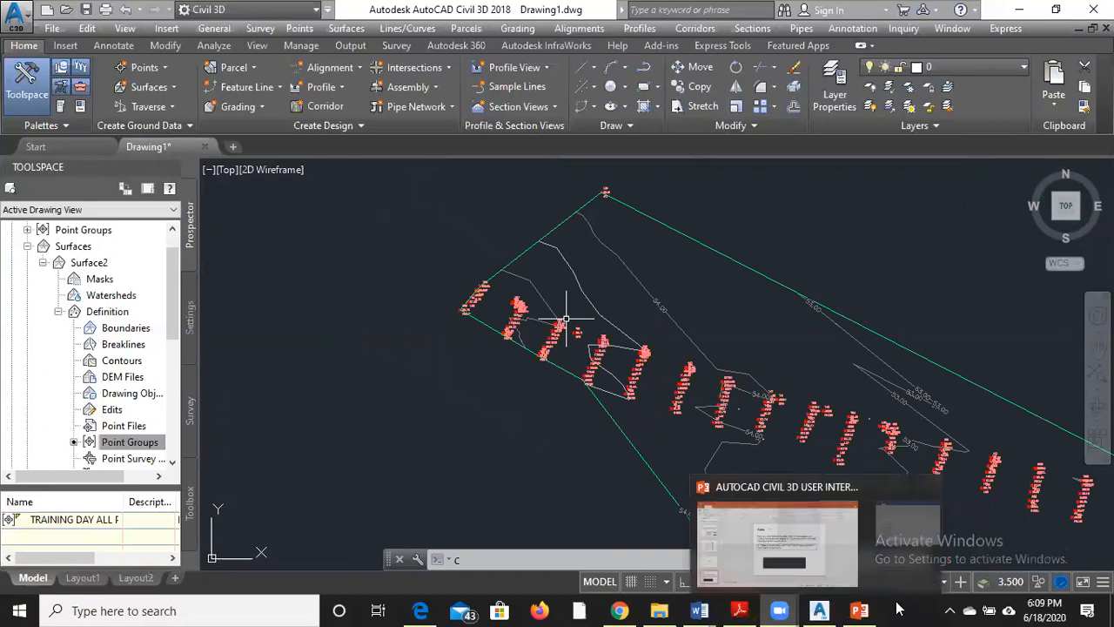
{"action": "mouse_move", "coordinate": [857, 609]}
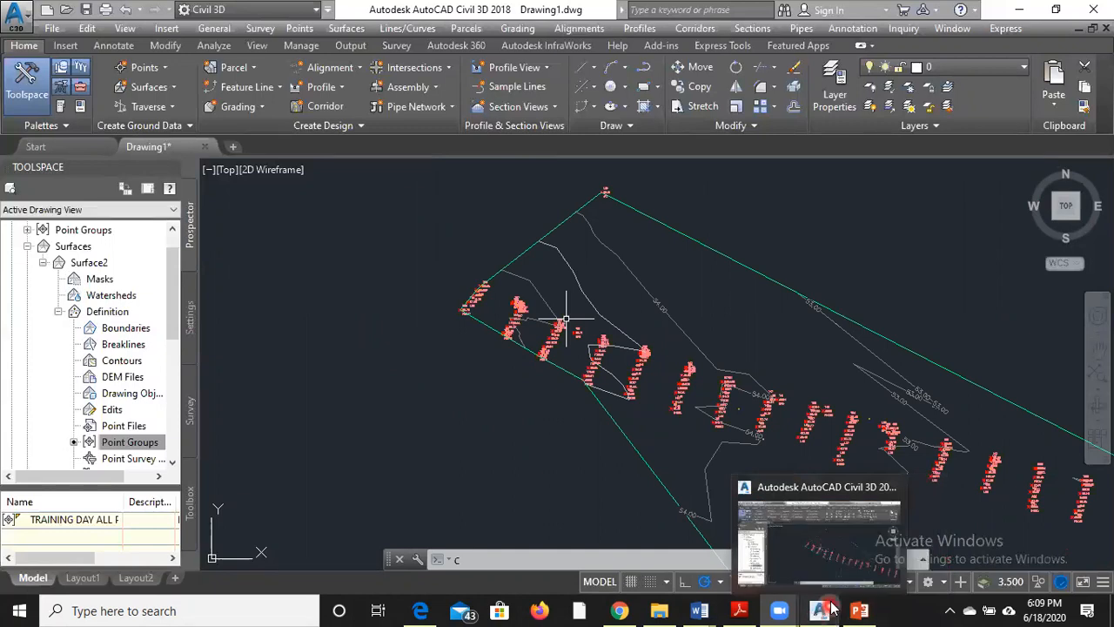
{"action": "left_click", "coordinate": [832, 608]}
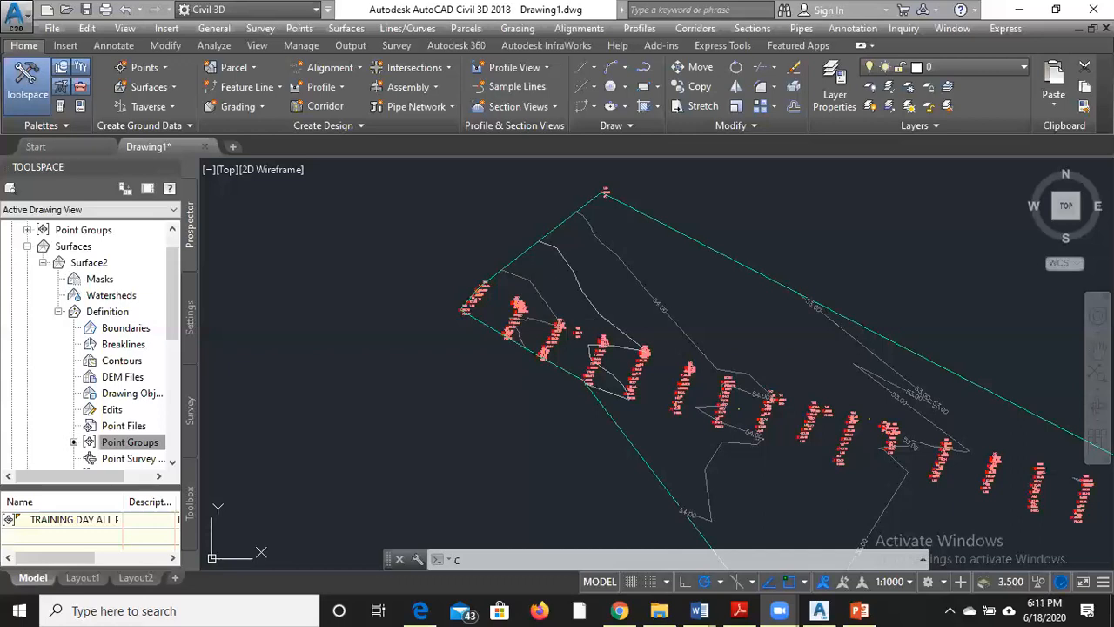
{"action": "scroll", "coordinate": [600, 278], "scroll_direction": "down", "scroll_amount": 4}
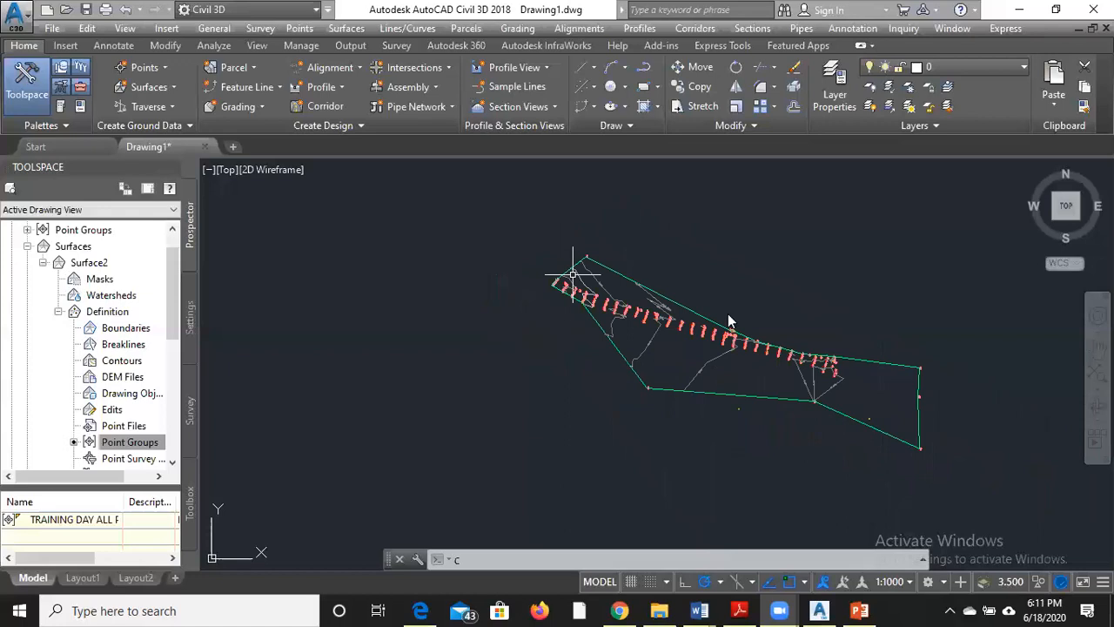
{"action": "scroll", "coordinate": [845, 377], "scroll_direction": "up", "scroll_amount": 4}
{"action": "scroll", "coordinate": [549, 292], "scroll_direction": "down", "scroll_amount": 4}
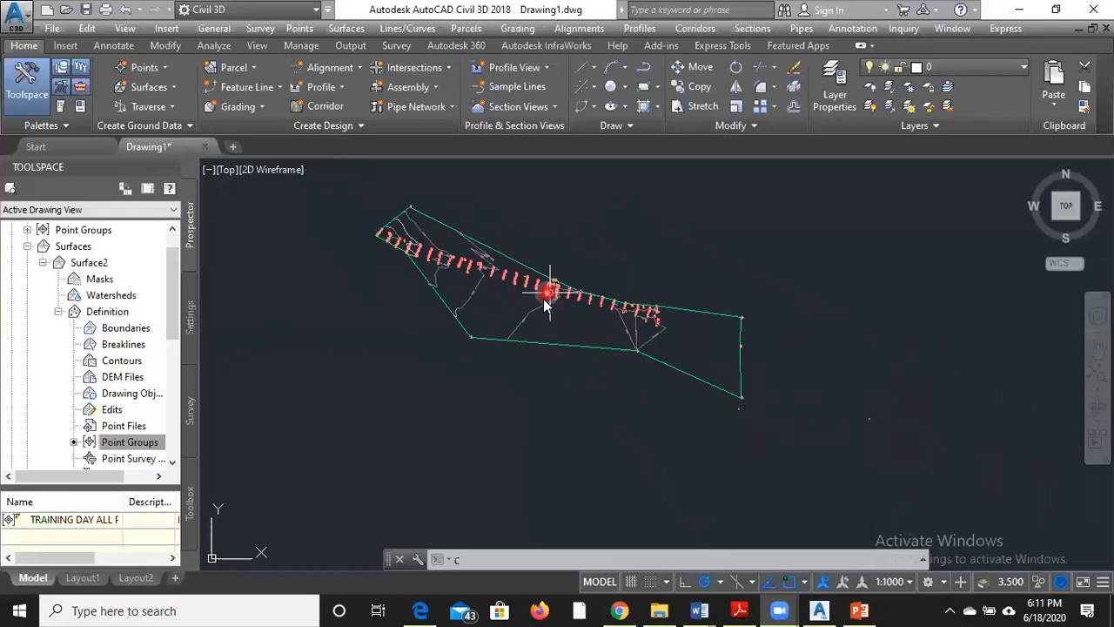
{"action": "scroll", "coordinate": [479, 277], "scroll_direction": "up", "scroll_amount": 4}
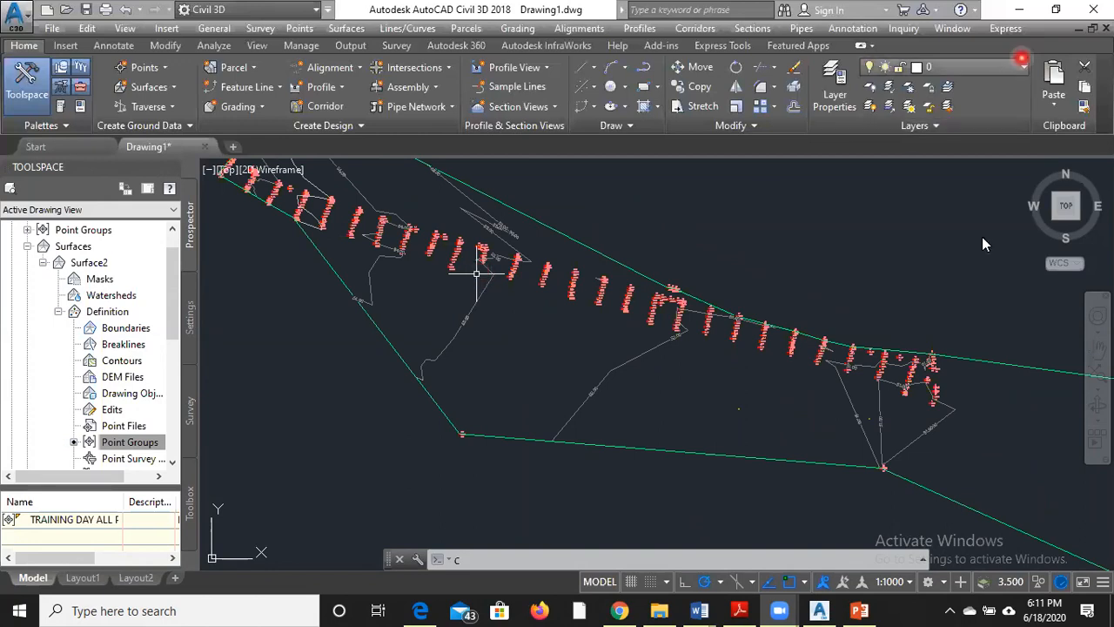
Step: Minimize Civil 3D, open the JEFCON XL ALL survey file in Excel and dismiss the Office activation wizard
{"action": "left_click", "coordinate": [1011, 11]}
{"action": "double_click", "coordinate": [310, 223]}
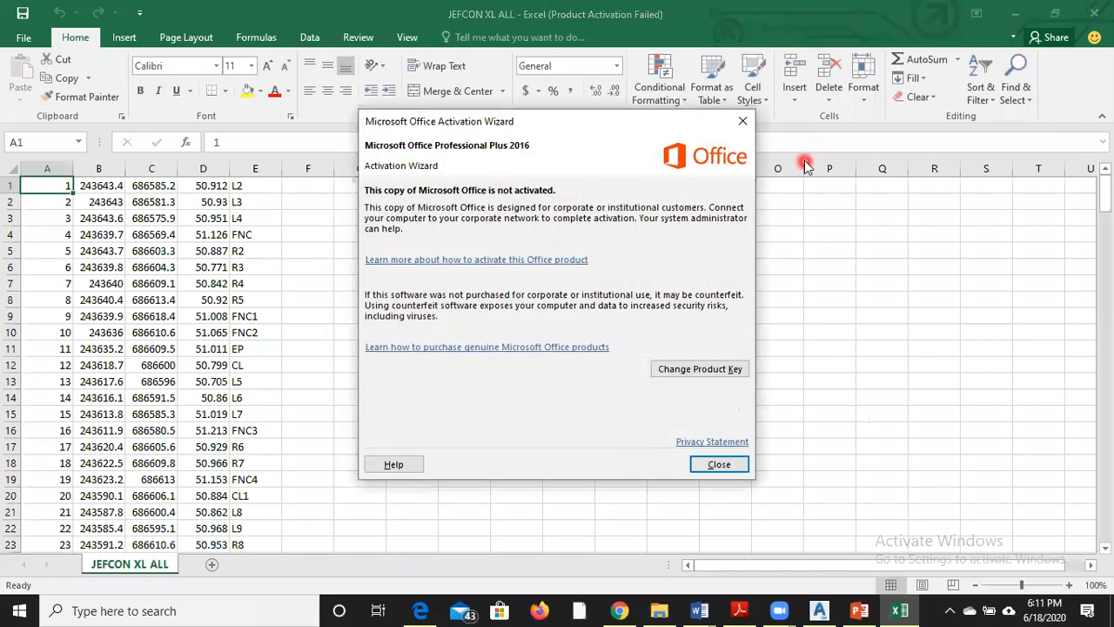
{"action": "left_click", "coordinate": [742, 121]}
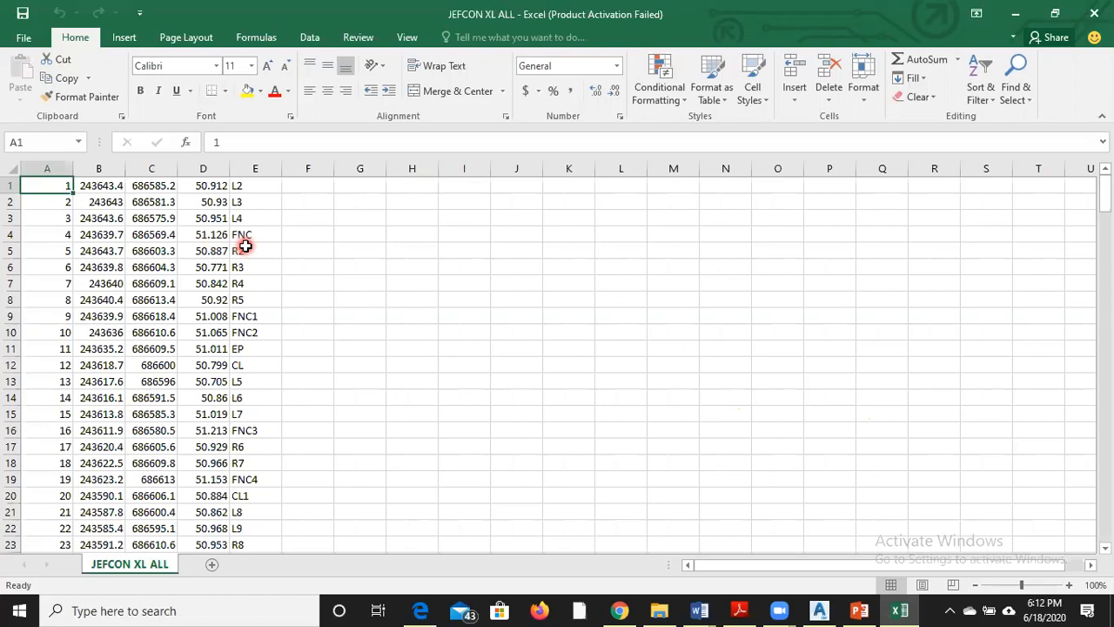
Step: Turn on filtering for the whole data range and deselect all values in the column E code filter
{"action": "key", "text": "ctrl+shift+End"}
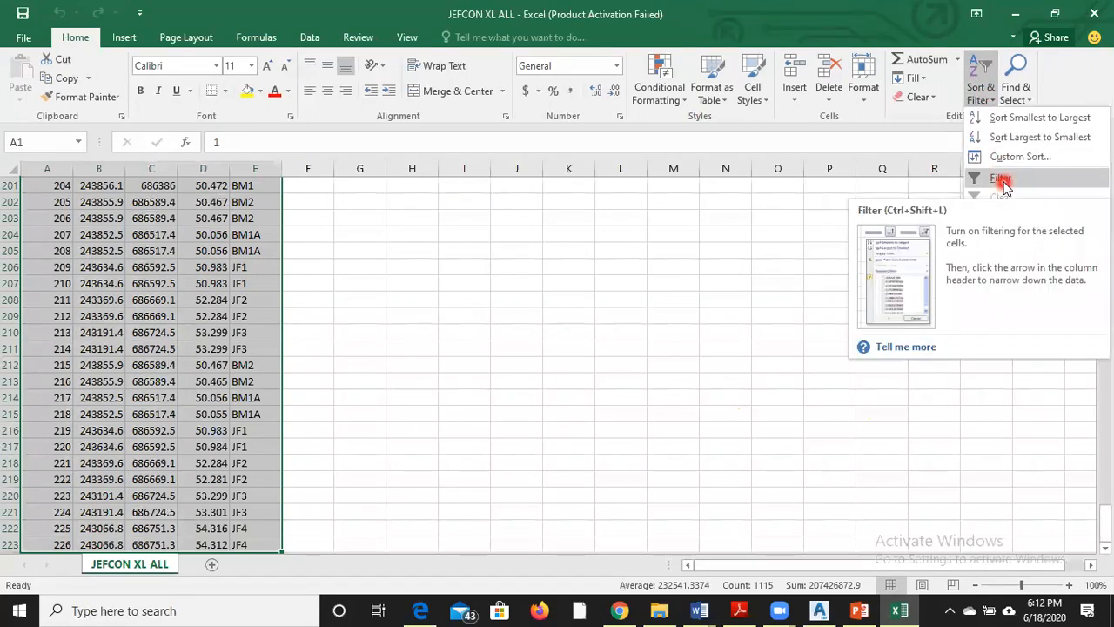
{"action": "left_click", "coordinate": [1001, 179]}
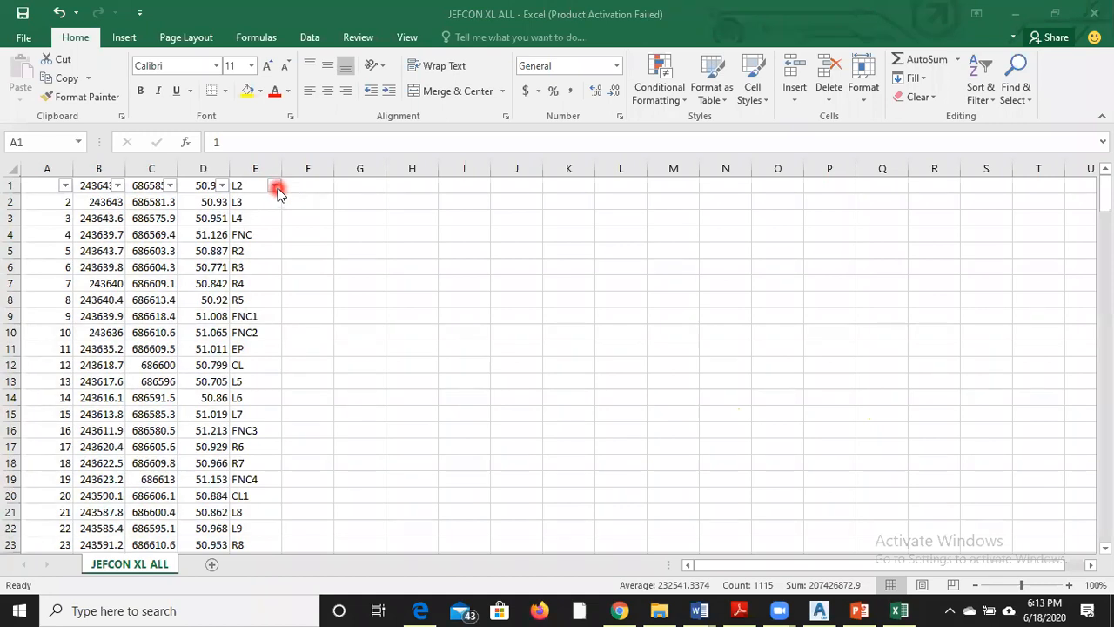
{"action": "left_click", "coordinate": [277, 188]}
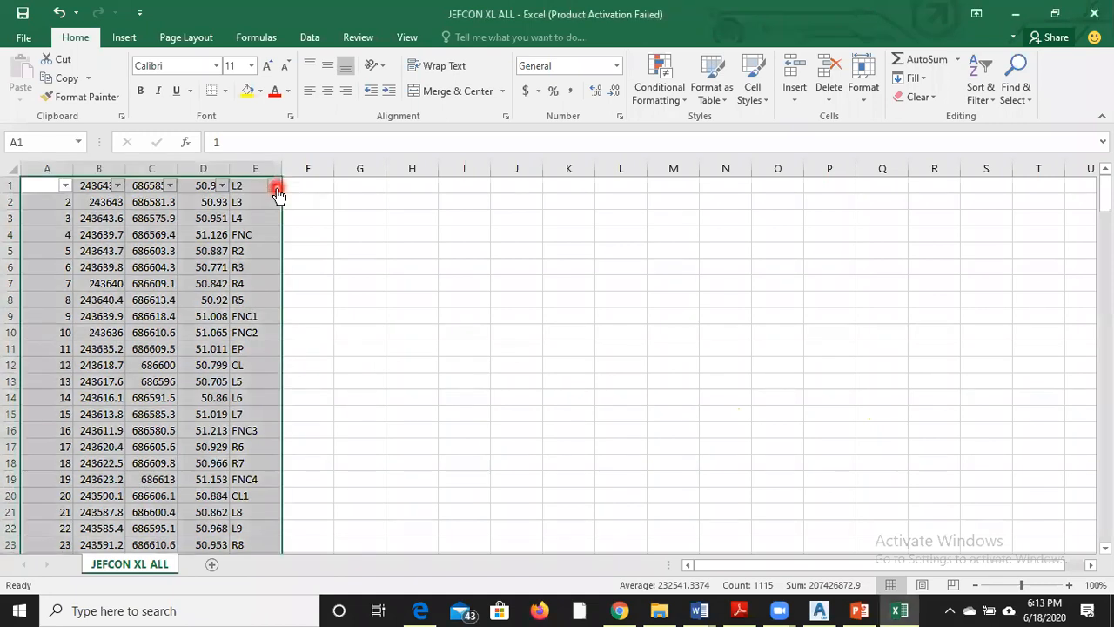
{"action": "left_click", "coordinate": [275, 187]}
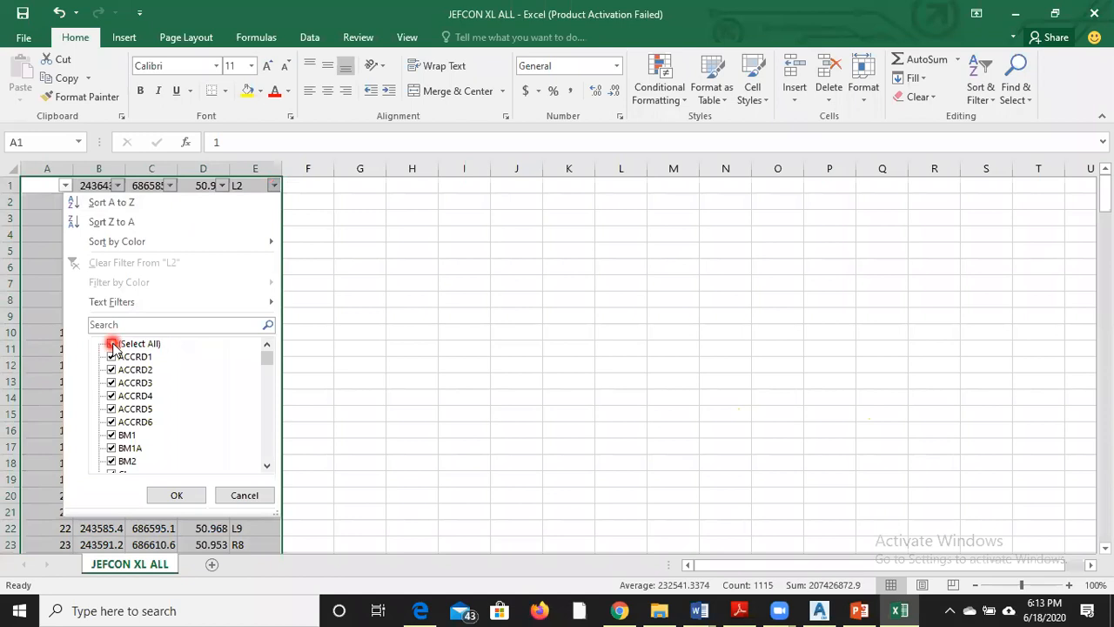
{"action": "left_click", "coordinate": [113, 345]}
Step: Filter column E to show only the CL codes, including CL and CL1 through CL25
{"action": "scroll", "coordinate": [162, 400], "scroll_direction": "down", "scroll_amount": 2}
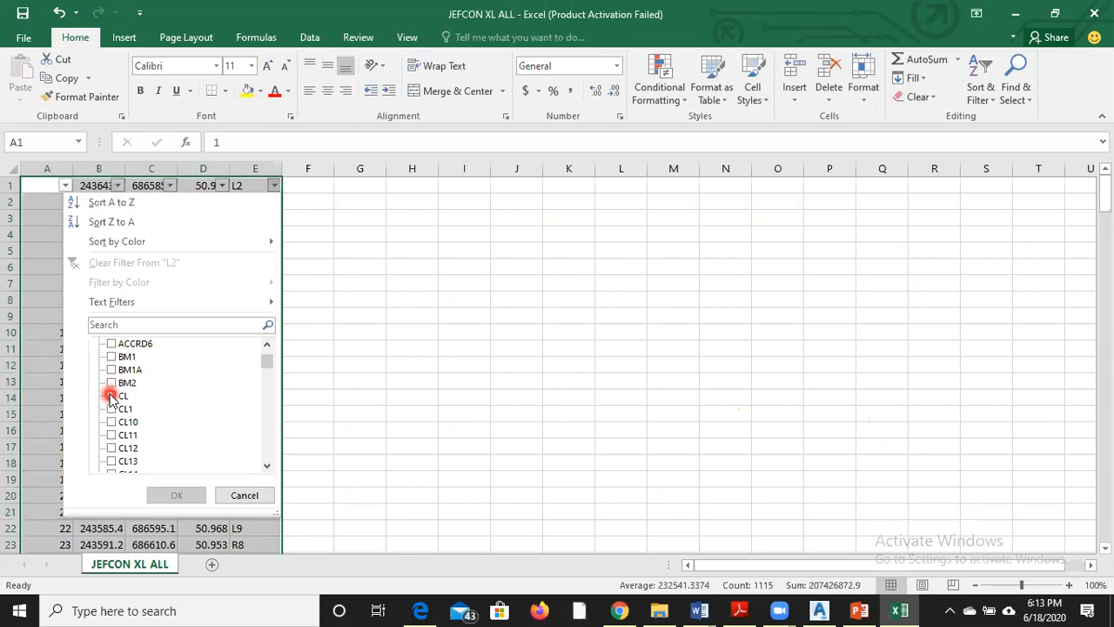
{"action": "left_click", "coordinate": [110, 396]}
{"action": "left_click", "coordinate": [111, 409]}
{"action": "left_click", "coordinate": [111, 422]}
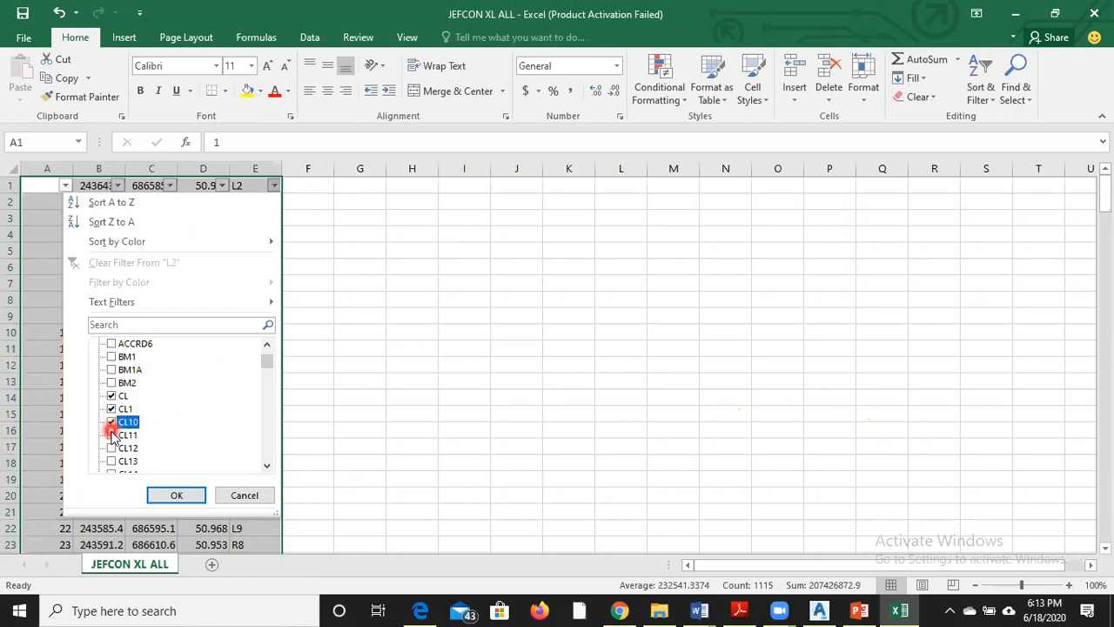
{"action": "left_click", "coordinate": [110, 435]}
{"action": "left_click", "coordinate": [110, 448]}
{"action": "left_click", "coordinate": [110, 461]}
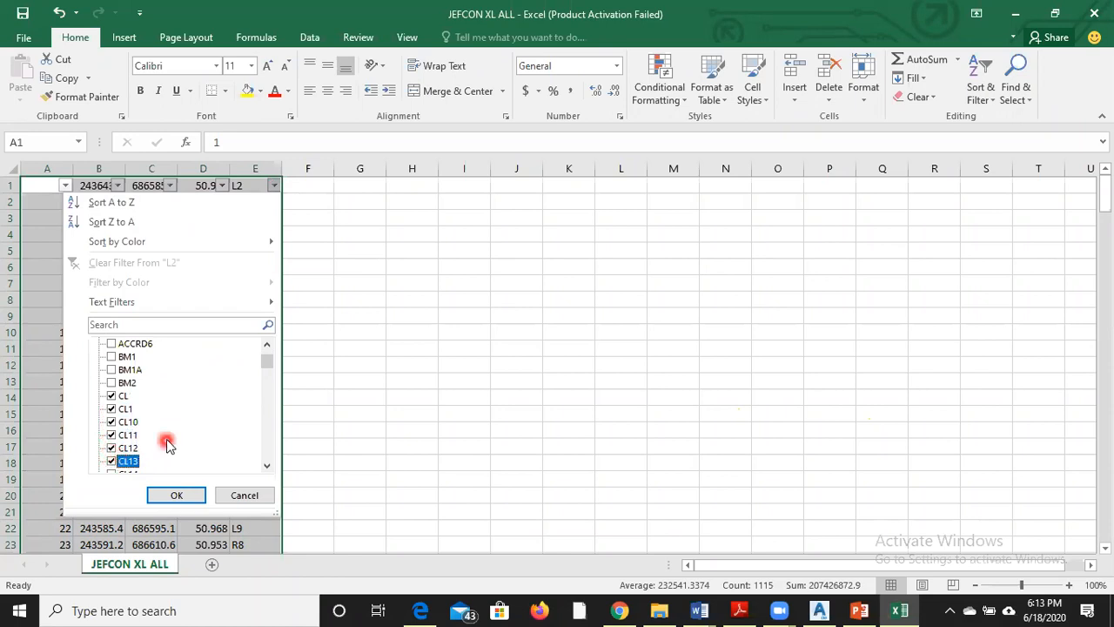
{"action": "scroll", "coordinate": [110, 440], "scroll_direction": "down", "scroll_amount": 1}
{"action": "left_click", "coordinate": [111, 435]}
{"action": "left_click", "coordinate": [111, 447]}
{"action": "left_click", "coordinate": [110, 460]}
{"action": "scroll", "coordinate": [161, 422], "scroll_direction": "down", "scroll_amount": 2}
{"action": "left_click", "coordinate": [110, 395]}
{"action": "left_click", "coordinate": [111, 408]}
{"action": "left_click", "coordinate": [111, 421]}
{"action": "left_click", "coordinate": [110, 434]}
{"action": "left_click", "coordinate": [111, 447]}
{"action": "scroll", "coordinate": [156, 423], "scroll_direction": "down", "scroll_amount": 1}
{"action": "left_click", "coordinate": [111, 421]}
{"action": "left_click", "coordinate": [111, 434]}
{"action": "left_click", "coordinate": [110, 447]}
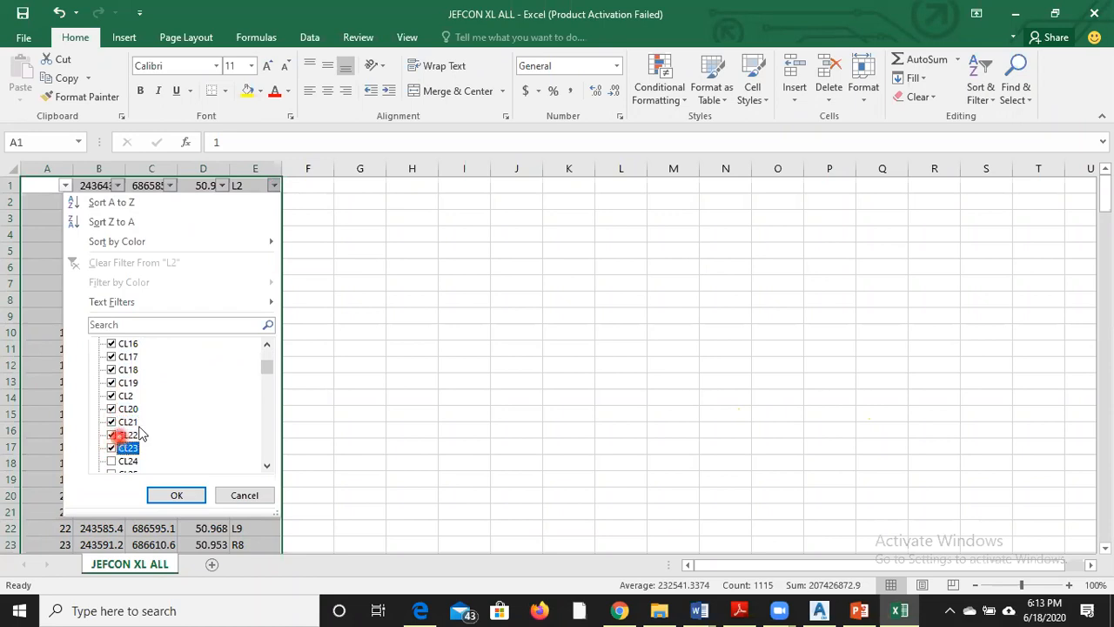
{"action": "scroll", "coordinate": [137, 417], "scroll_direction": "down", "scroll_amount": 2}
{"action": "left_click", "coordinate": [111, 356]}
{"action": "left_click", "coordinate": [112, 369]}
{"action": "left_click", "coordinate": [111, 383]}
{"action": "left_click", "coordinate": [112, 396]}
{"action": "left_click", "coordinate": [112, 409]}
{"action": "left_click", "coordinate": [111, 422]}
{"action": "left_click", "coordinate": [111, 434]}
{"action": "scroll", "coordinate": [139, 418], "scroll_direction": "down", "scroll_amount": 1}
{"action": "left_click", "coordinate": [139, 411]}
{"action": "left_click", "coordinate": [111, 421]}
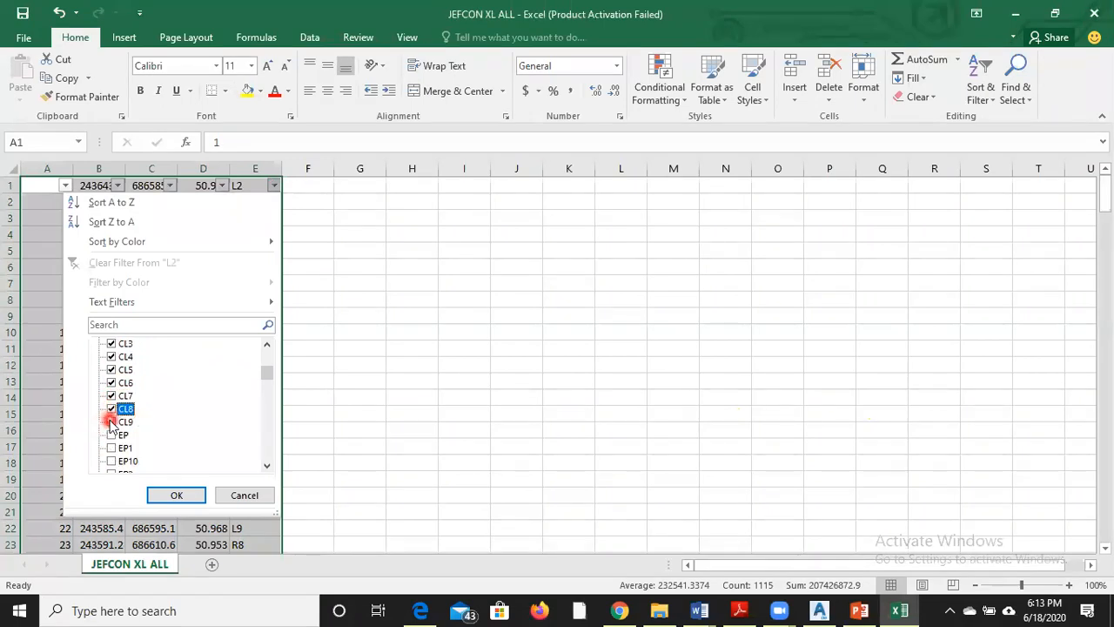
{"action": "left_click", "coordinate": [178, 494]}
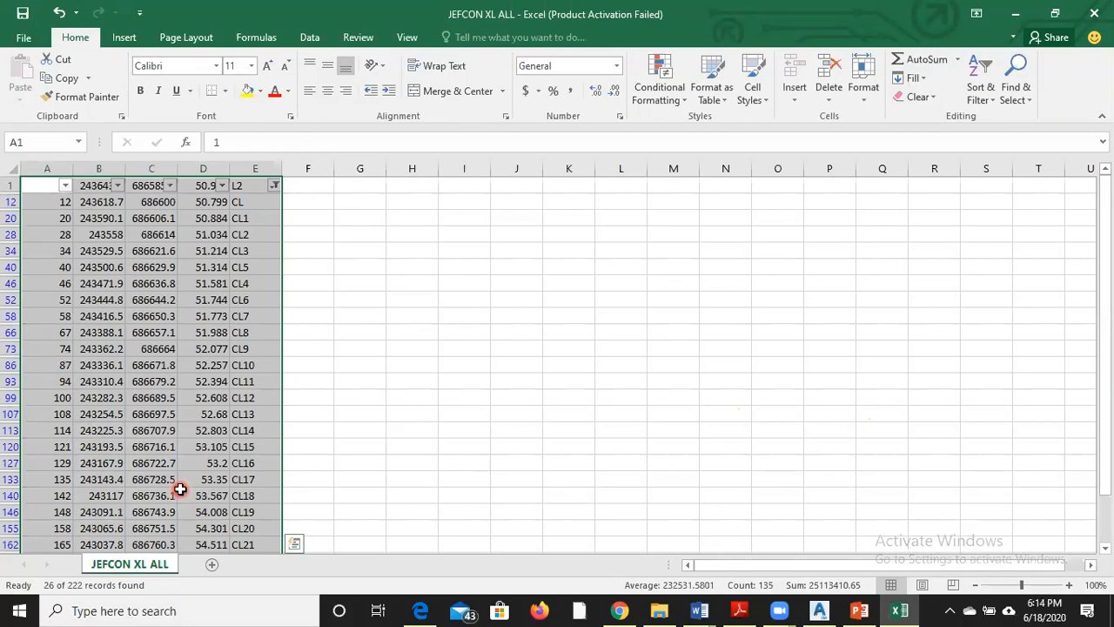
Step: Copy the filtered CL rows and paste them into a new blank workbook starting at cell A1
{"action": "key", "text": "ctrl+c"}
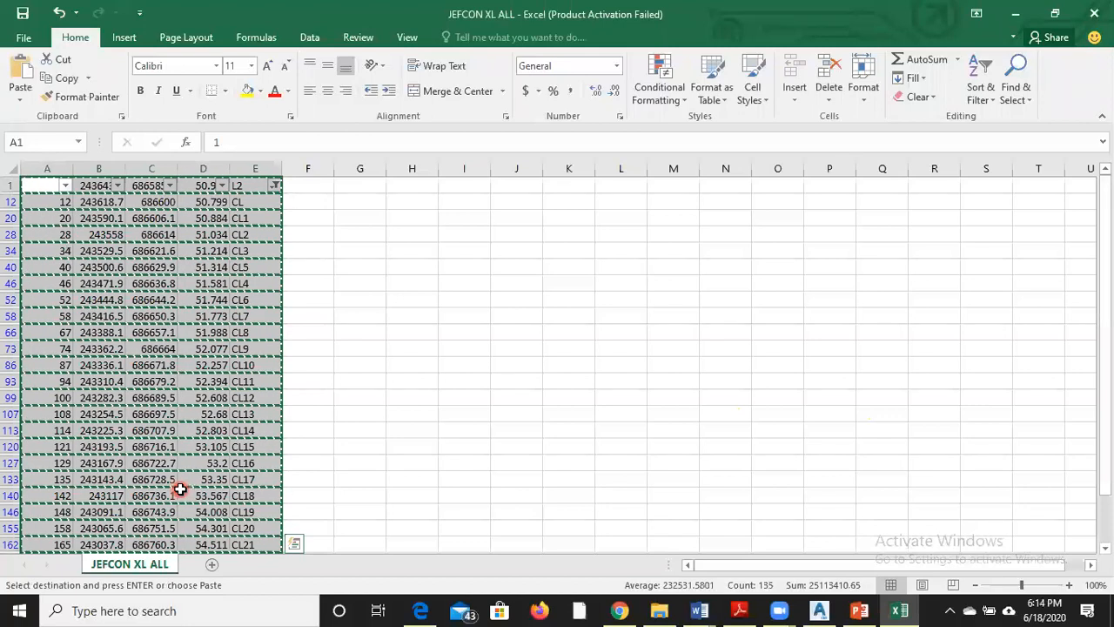
{"action": "key", "text": "ctrl+n"}
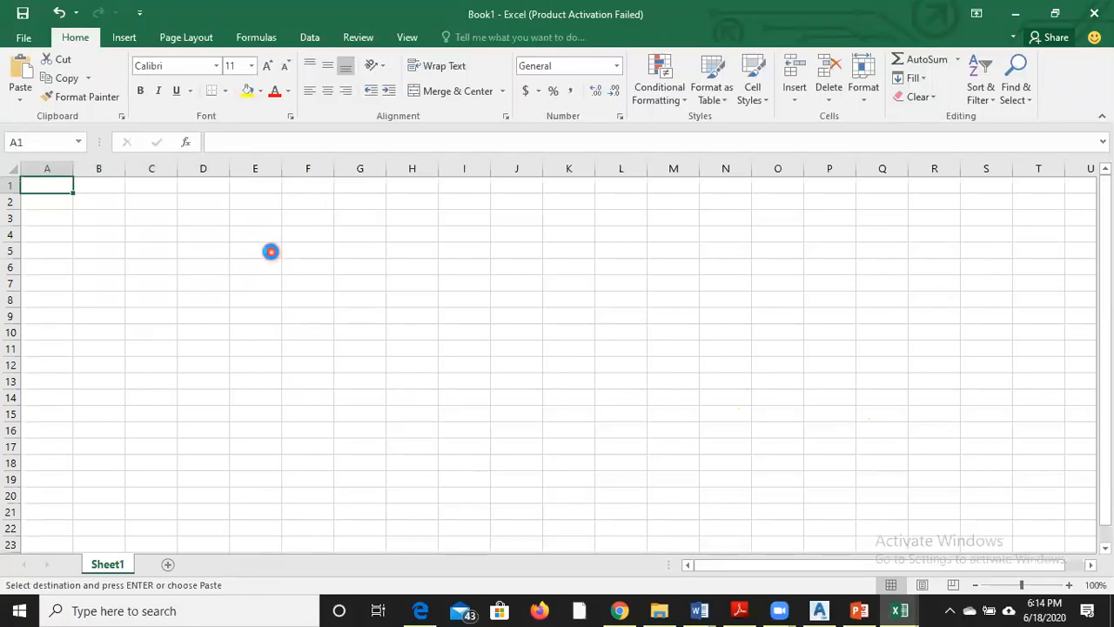
{"action": "key", "text": "ctrl+v"}
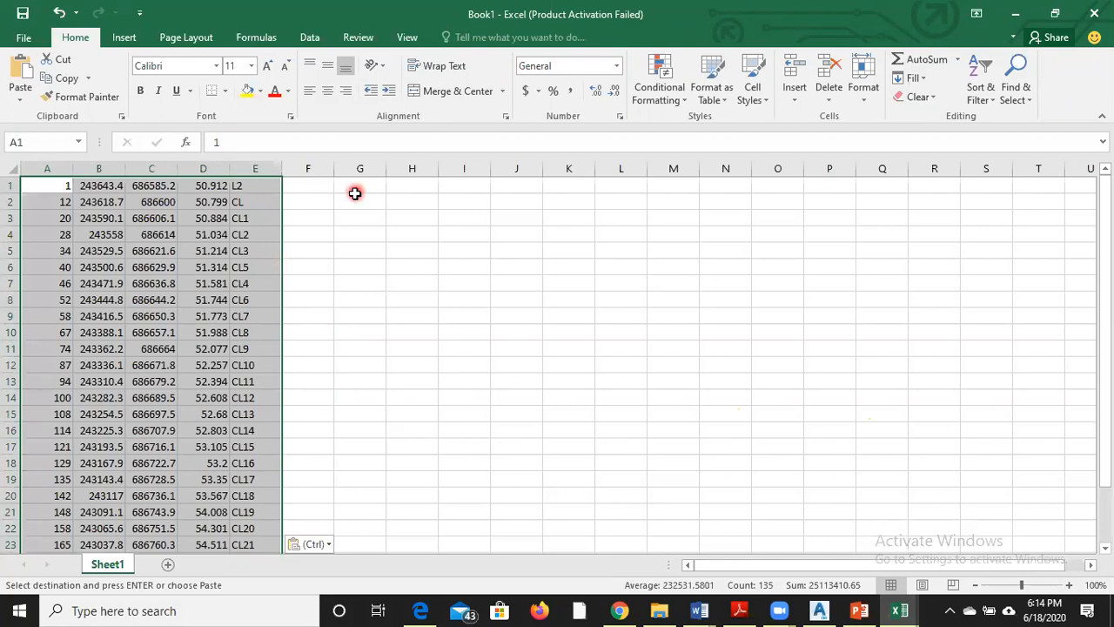
Step: Open the Save As dialog for the new workbook of CL points
{"action": "left_click", "coordinate": [19, 40]}
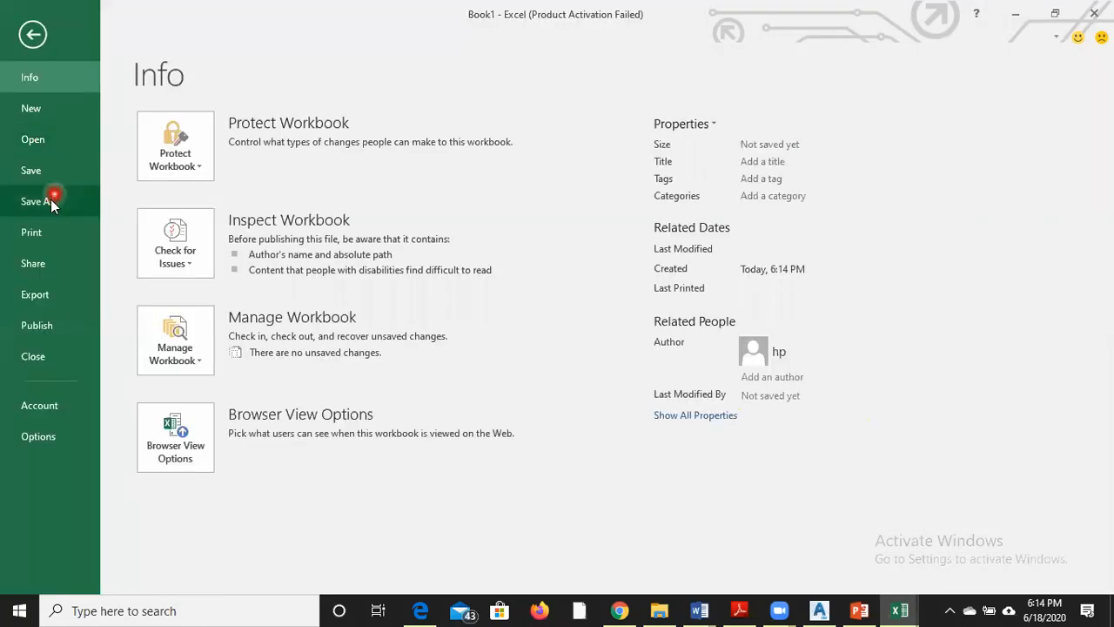
{"action": "left_click", "coordinate": [39, 201]}
{"action": "left_click", "coordinate": [245, 263]}
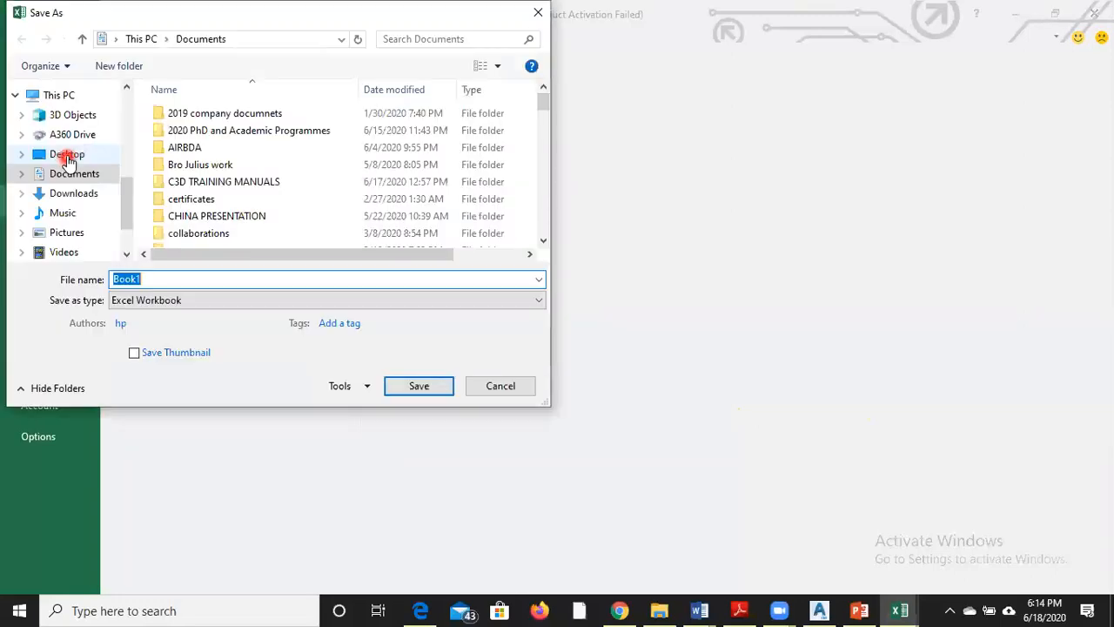
Step: Set the save location to the Desktop and the file format to CSV (Comma delimited)
{"action": "left_click", "coordinate": [67, 158]}
{"action": "left_click", "coordinate": [533, 300]}
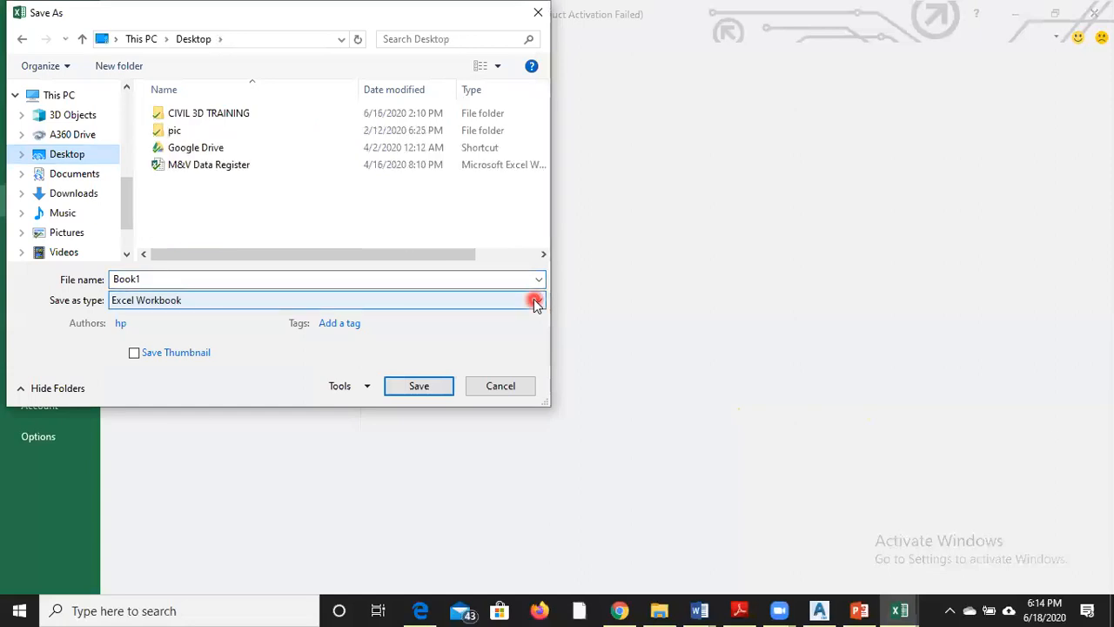
{"action": "left_click", "coordinate": [532, 301]}
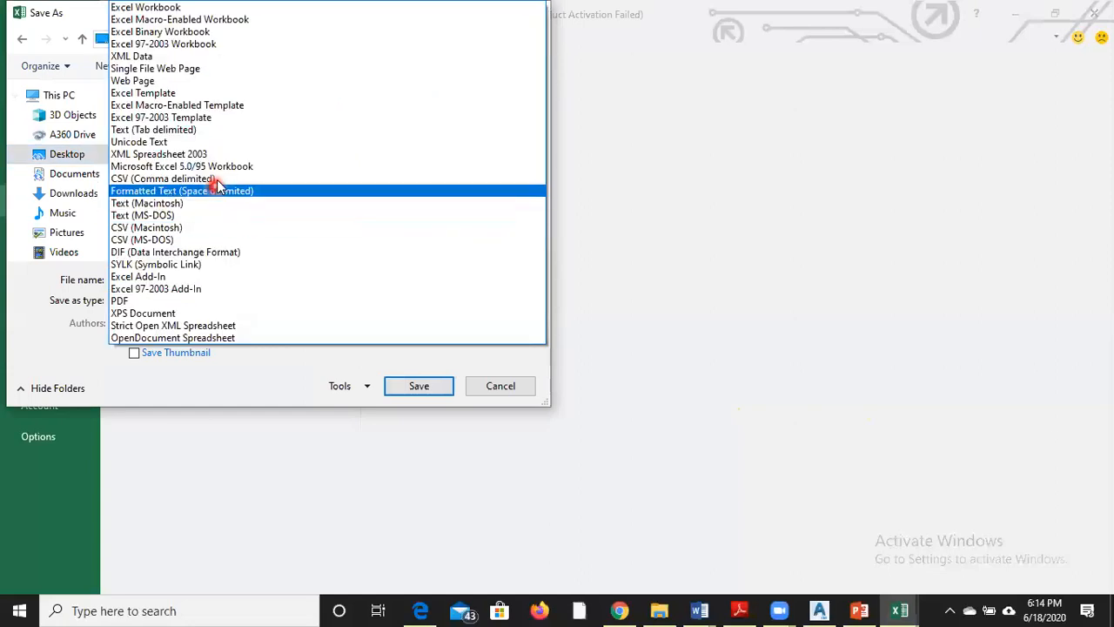
{"action": "left_click", "coordinate": [215, 177]}
Step: Name the file TRAINING DAY CL DATA and save it, keeping the CSV format
{"action": "double_click", "coordinate": [149, 279]}
{"action": "left_click", "coordinate": [149, 279]}
{"action": "double_click", "coordinate": [150, 279]}
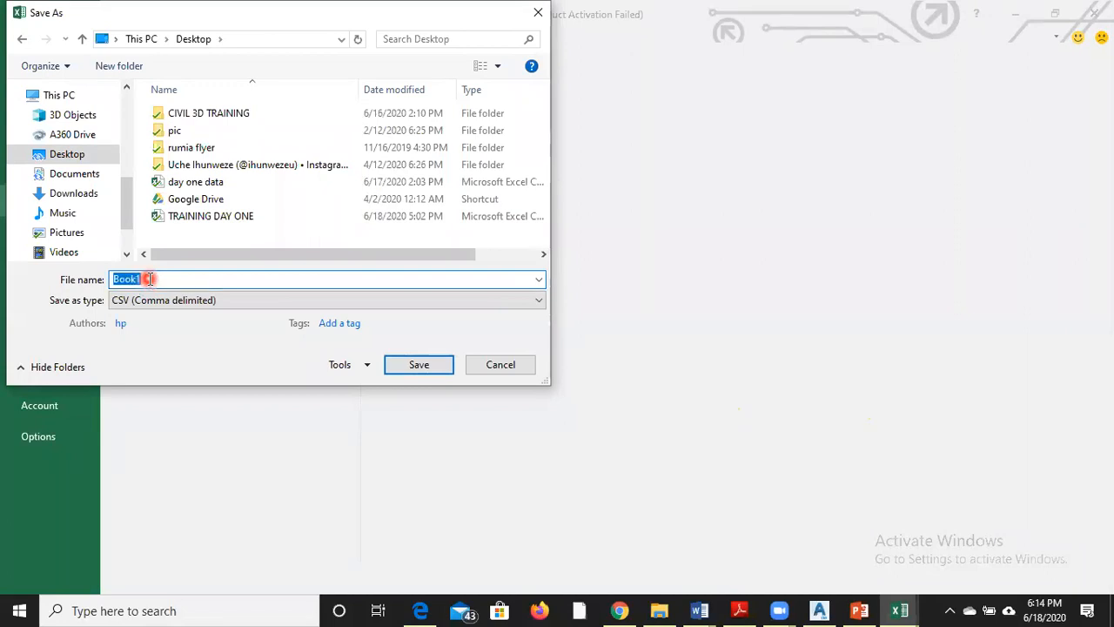
{"action": "type", "text": "TRAI"}
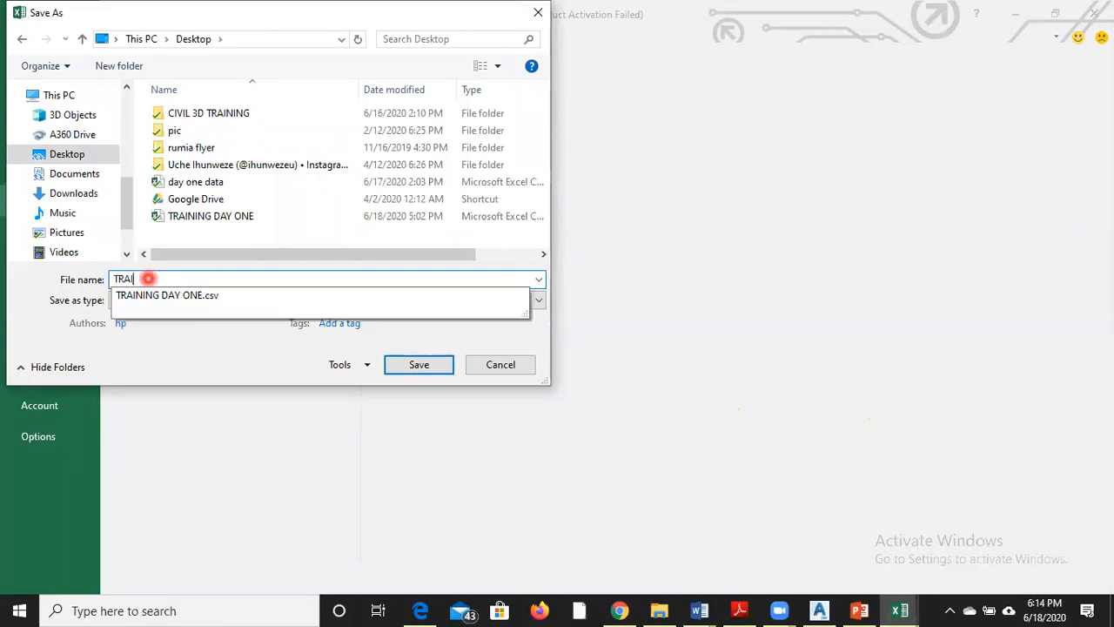
{"action": "type", "text": "NING DAY CL"}
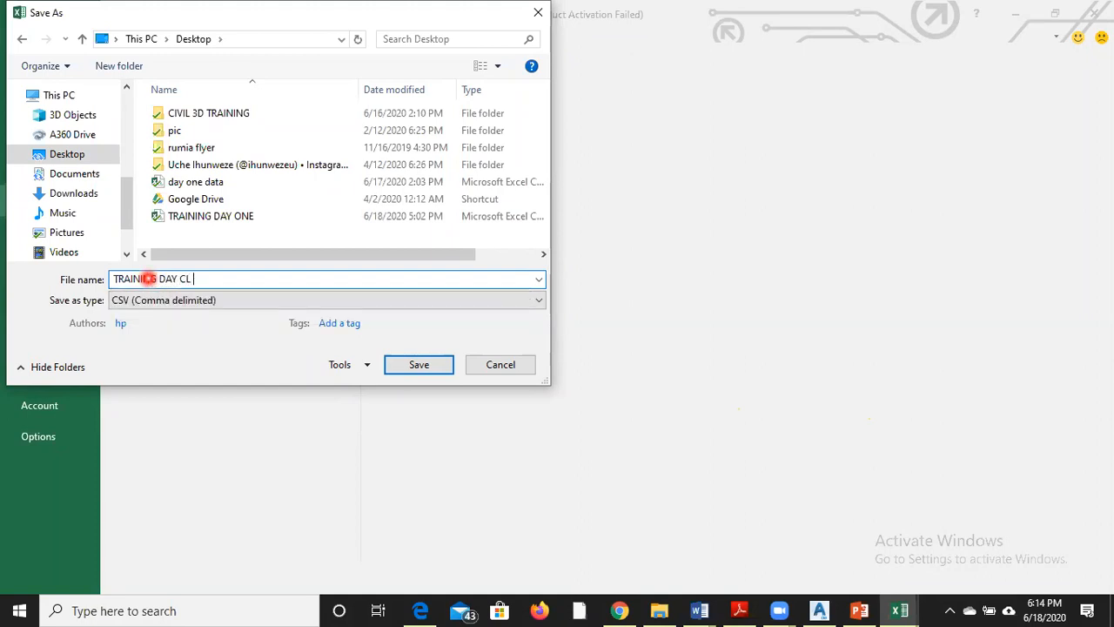
{"action": "type", "text": " DATA"}
{"action": "left_click", "coordinate": [420, 365]}
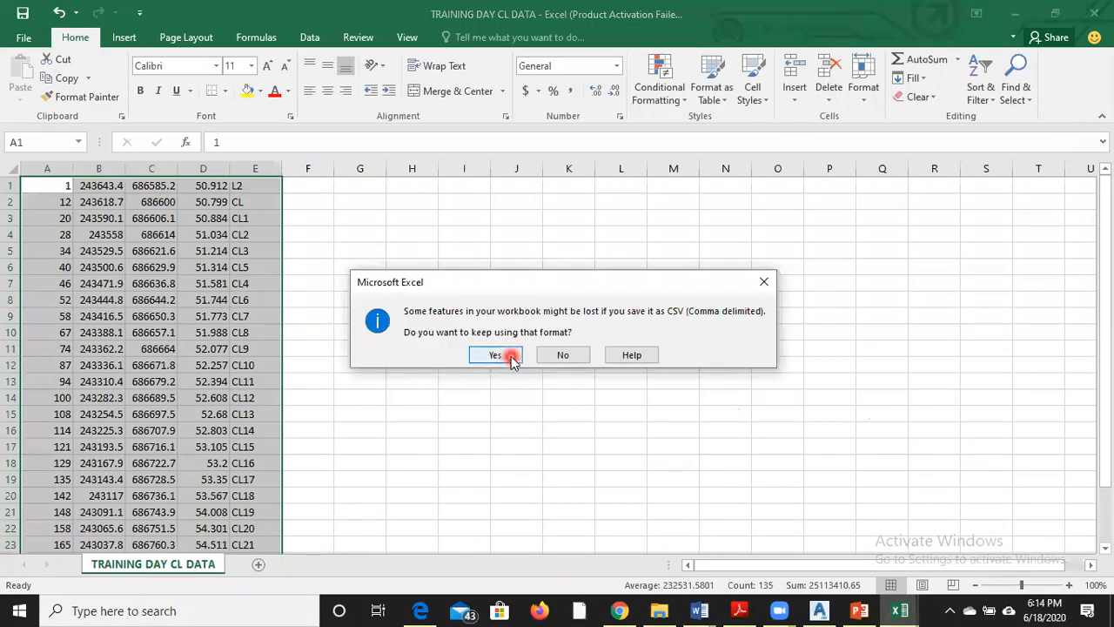
{"action": "left_click", "coordinate": [495, 355]}
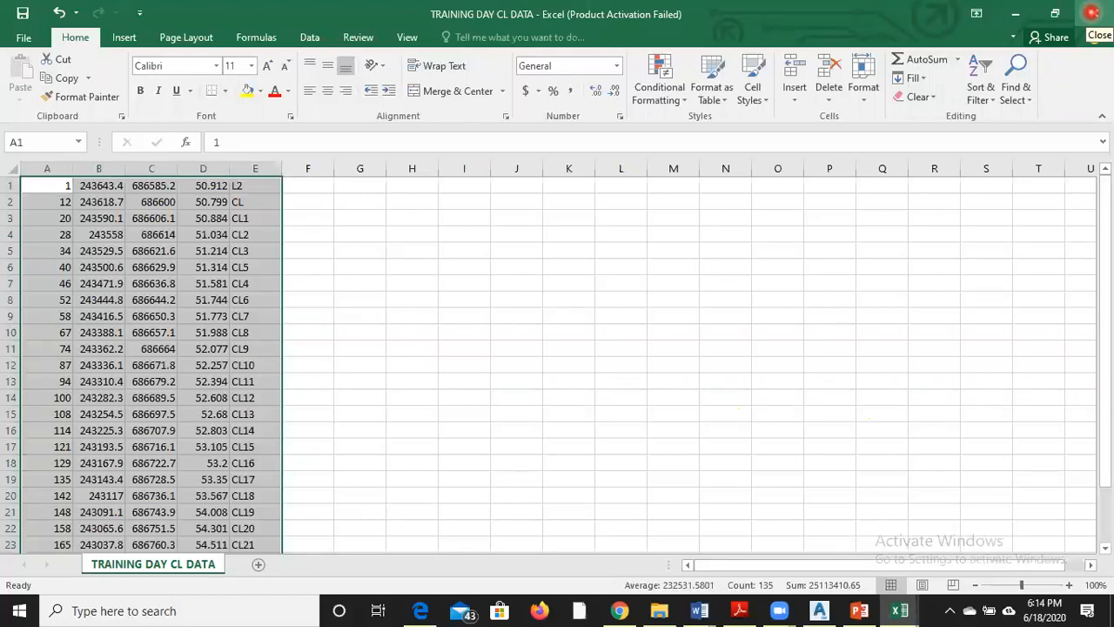
Step: Close the TRAINING DAY CL DATA and JEFCON XL ALL workbooks without saving further changes
{"action": "left_click", "coordinate": [1093, 13]}
{"action": "left_click", "coordinate": [556, 325]}
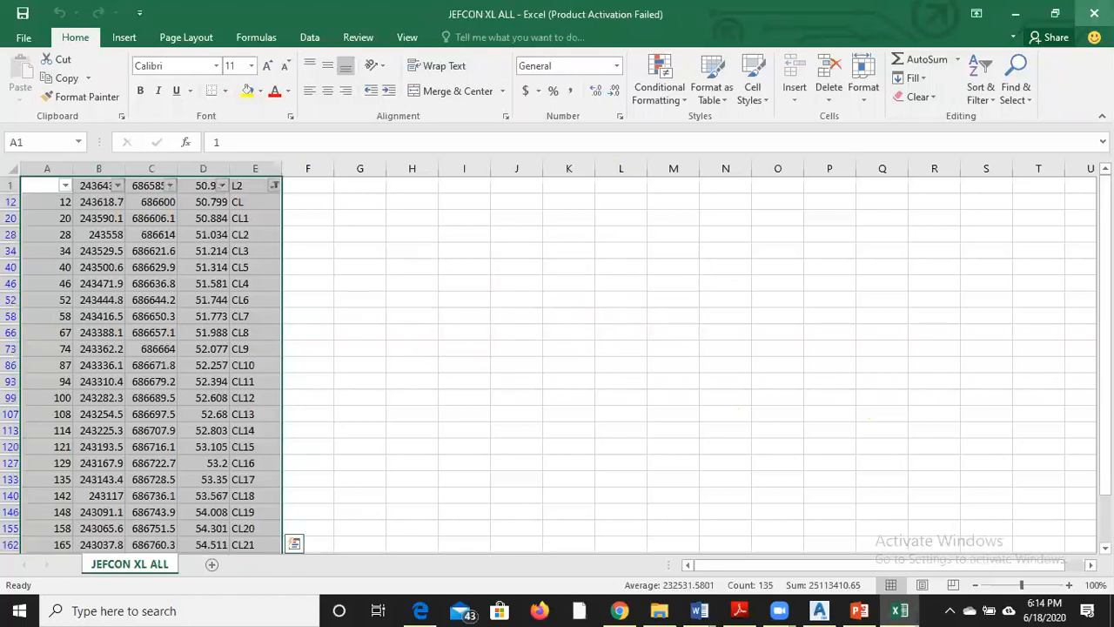
{"action": "left_click", "coordinate": [1093, 12]}
{"action": "left_click", "coordinate": [553, 324]}
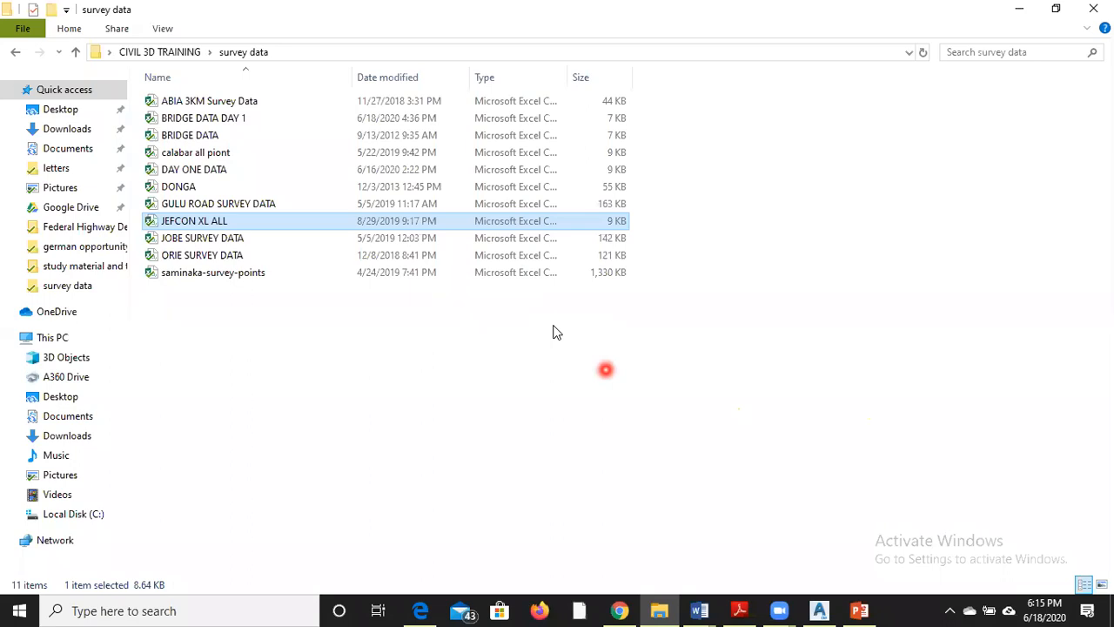
Step: Switch to the Drawing1 drawing in AutoCAD Civil 3D and start importing points
{"action": "mouse_move", "coordinate": [819, 610]}
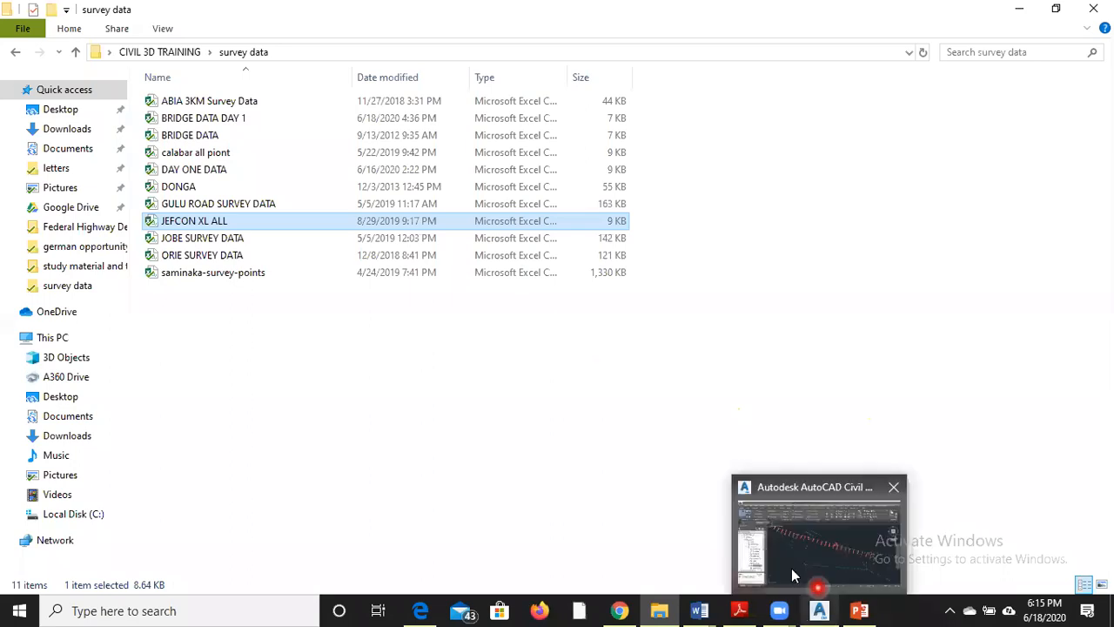
{"action": "left_click", "coordinate": [791, 568]}
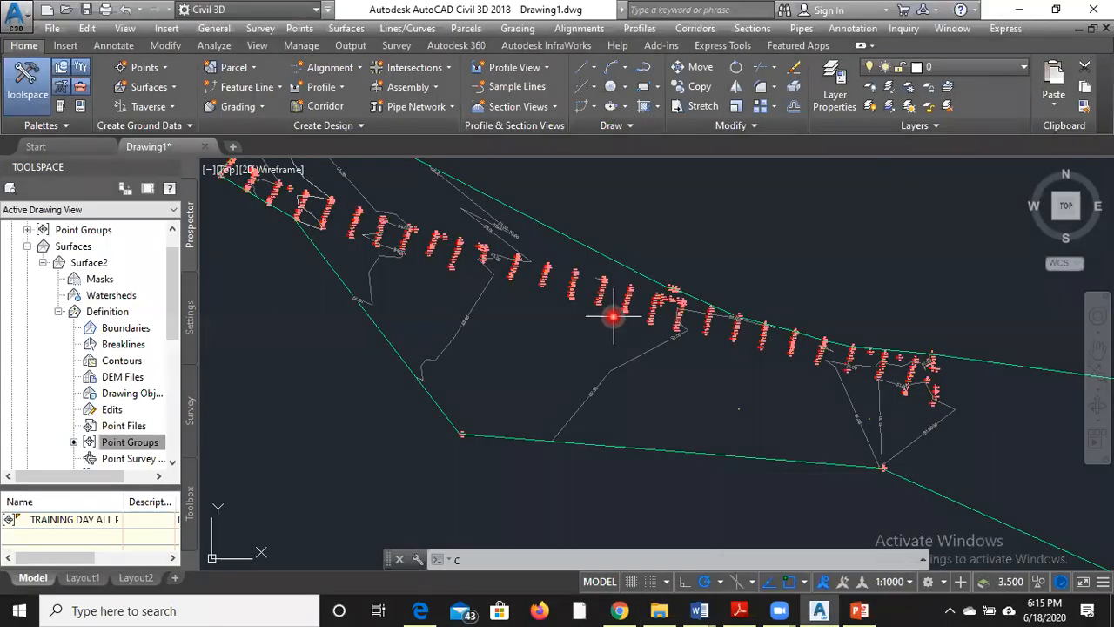
{"action": "mouse_move", "coordinate": [610, 318]}
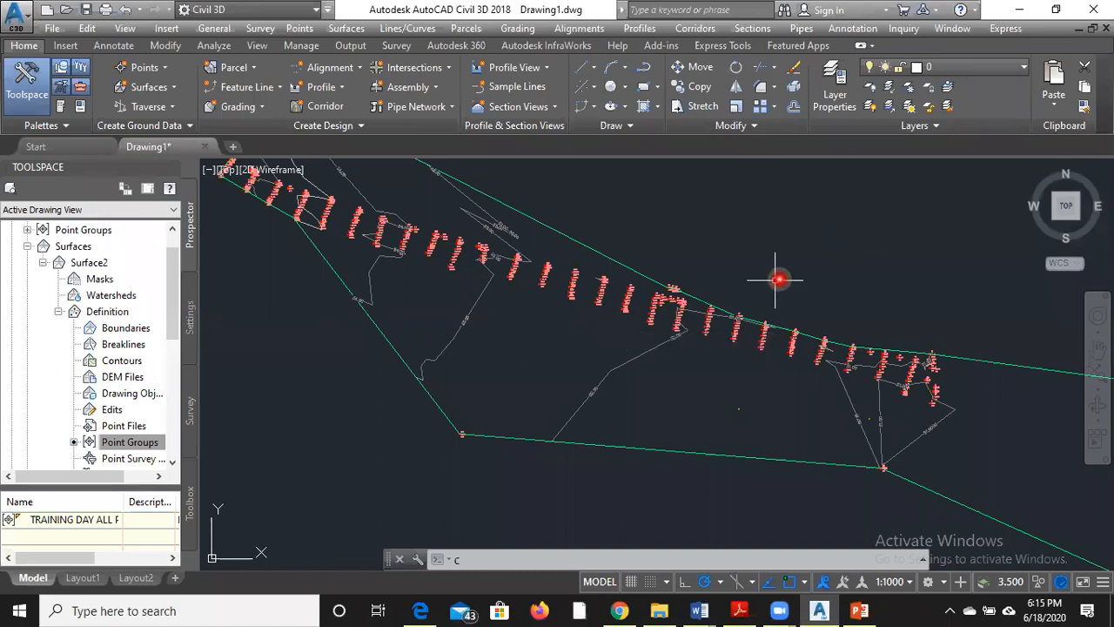
{"action": "scroll", "coordinate": [763, 278], "scroll_direction": "down", "scroll_amount": 3}
{"action": "scroll", "coordinate": [690, 281], "scroll_direction": "up", "scroll_amount": 3}
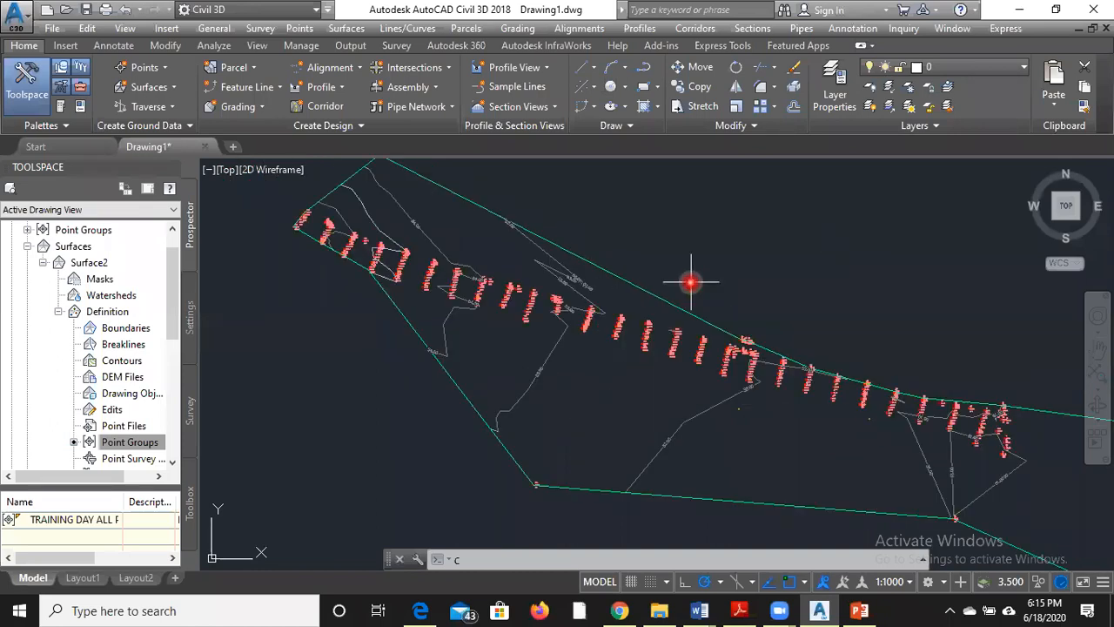
{"action": "left_click", "coordinate": [298, 29]}
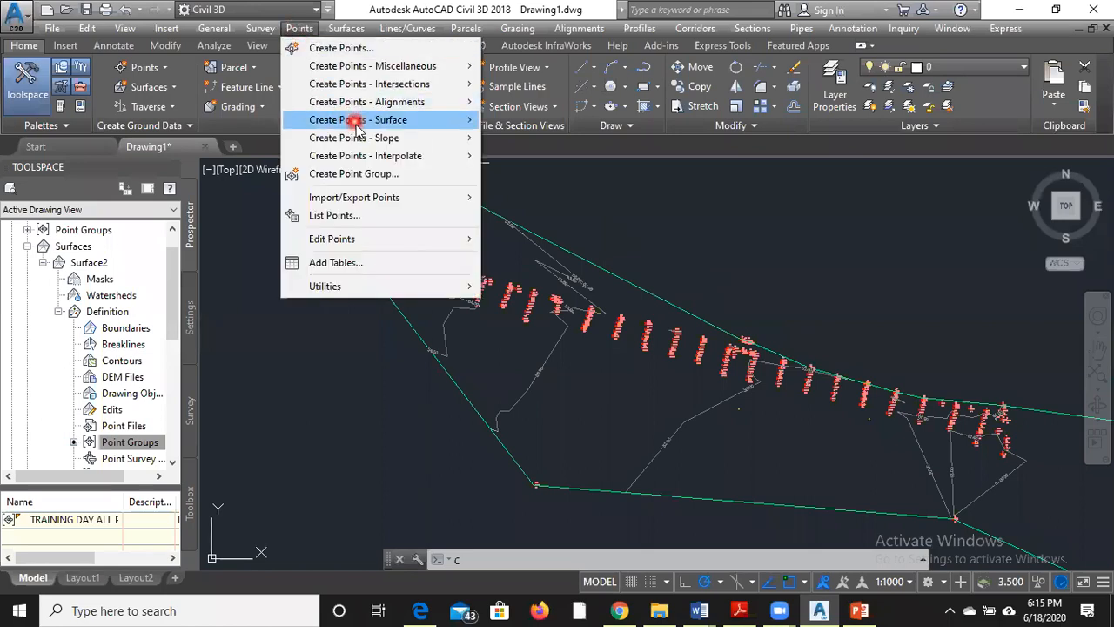
{"action": "mouse_move", "coordinate": [409, 204]}
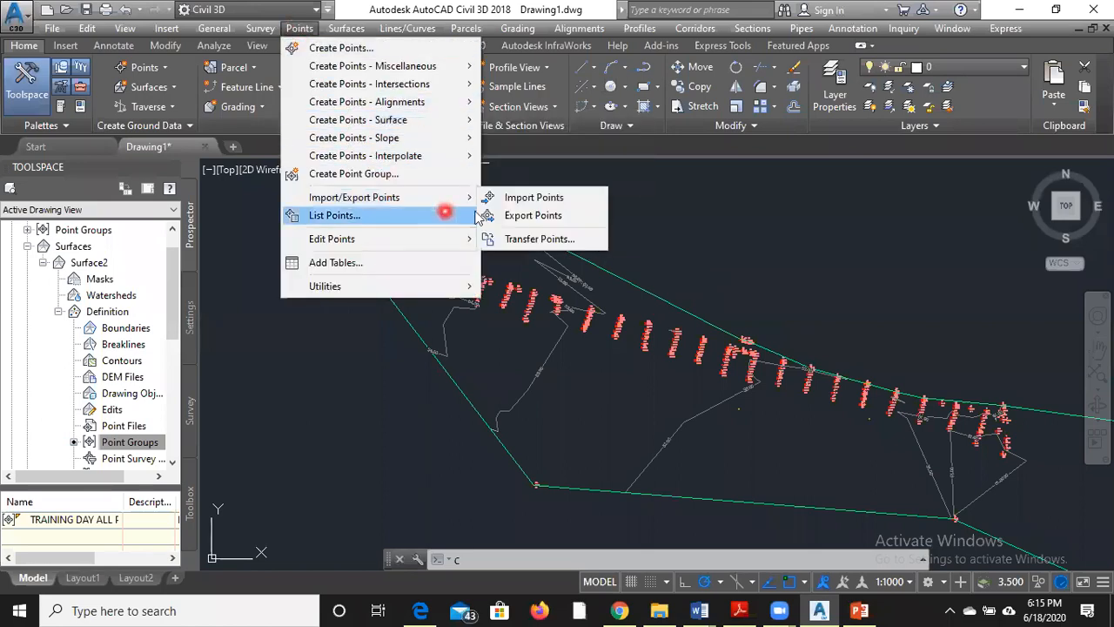
{"action": "left_click", "coordinate": [540, 206]}
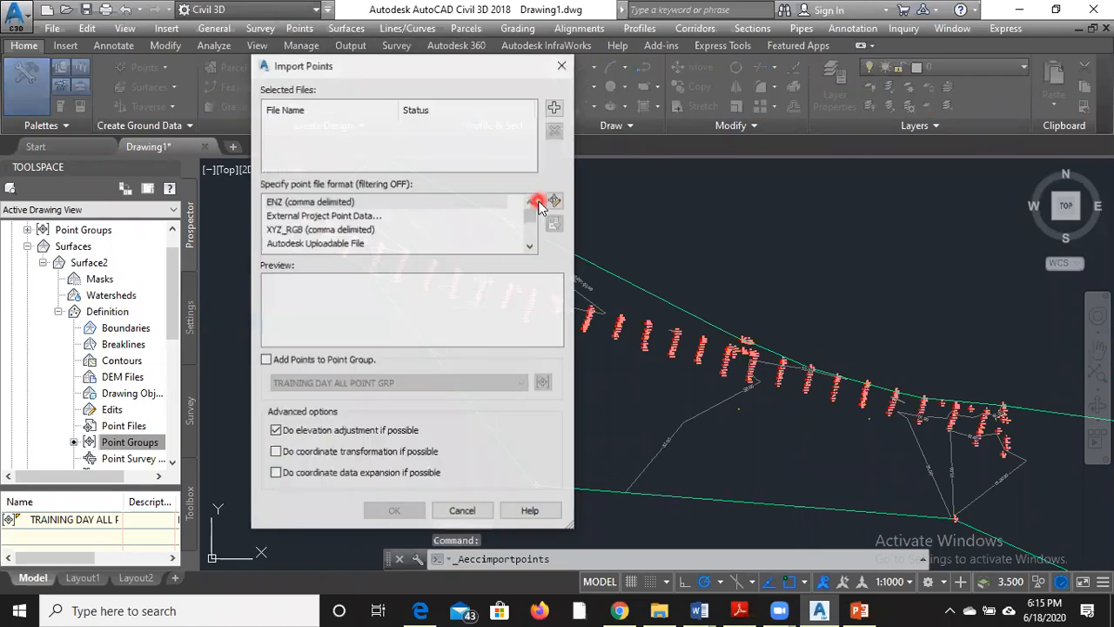
Step: Try to add TRAINING DAY CL DATA from the Desktop as the point source file, remove it and abandon the import
{"action": "left_click", "coordinate": [555, 108]}
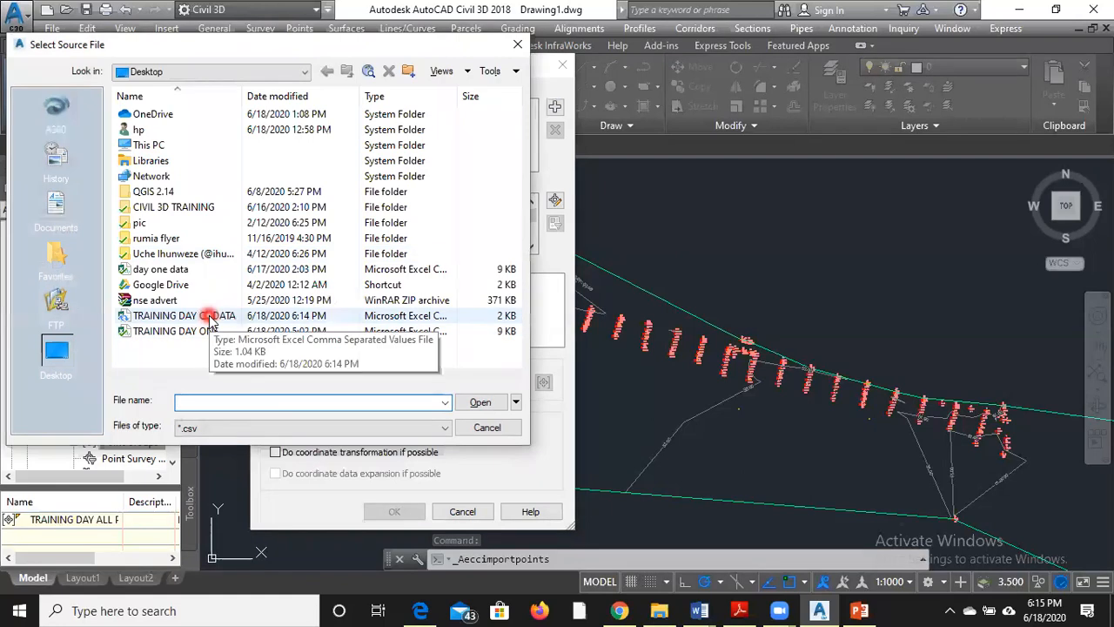
{"action": "left_click", "coordinate": [209, 317]}
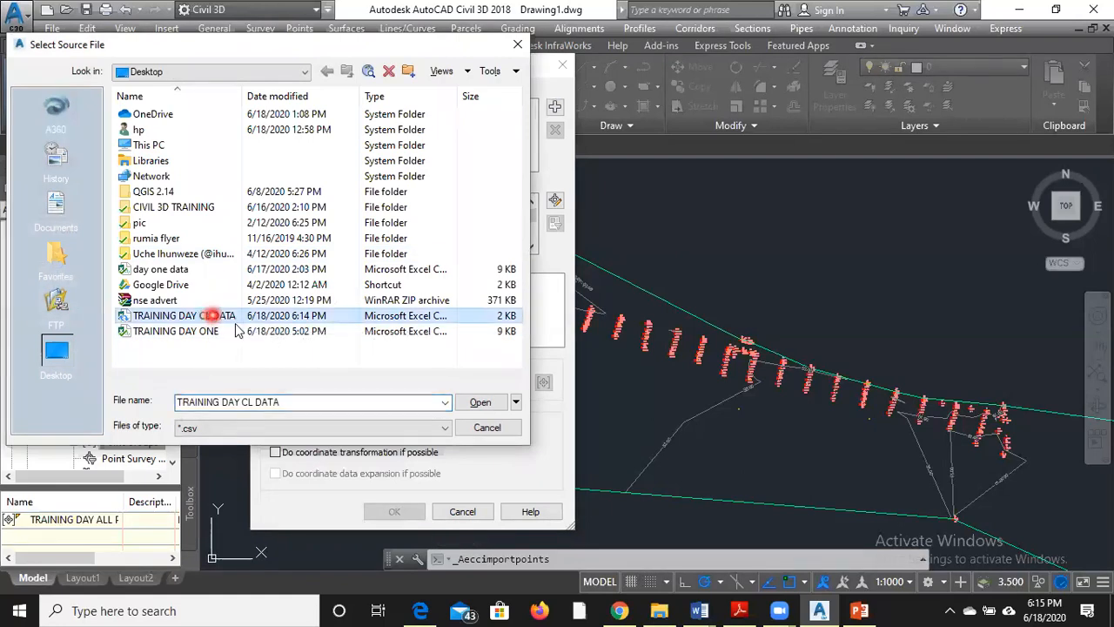
{"action": "left_click", "coordinate": [483, 402]}
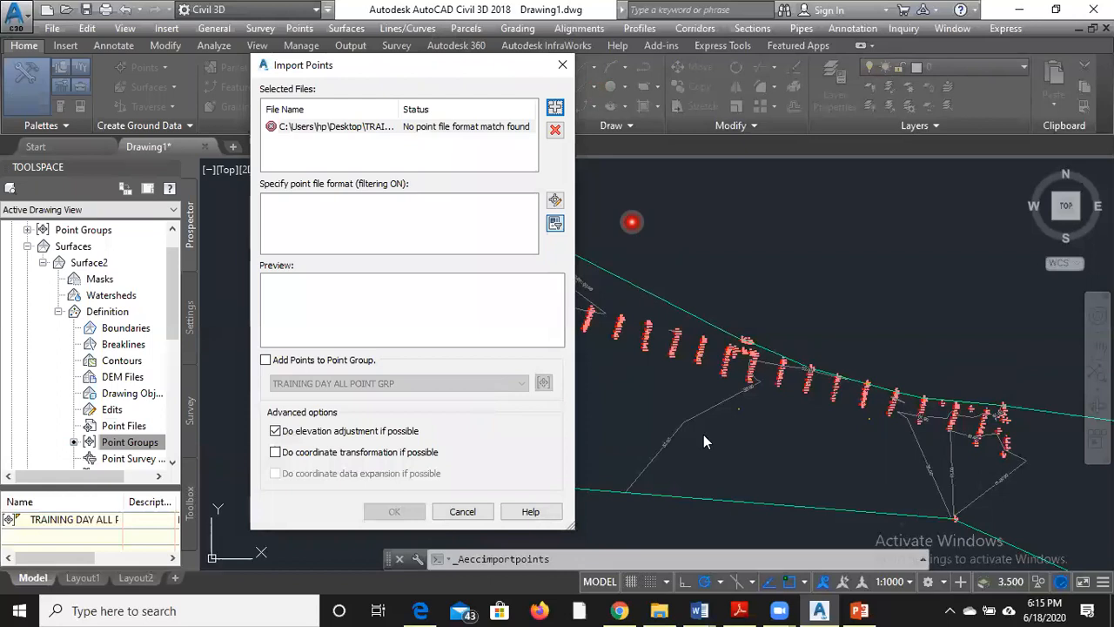
{"action": "left_click", "coordinate": [554, 129]}
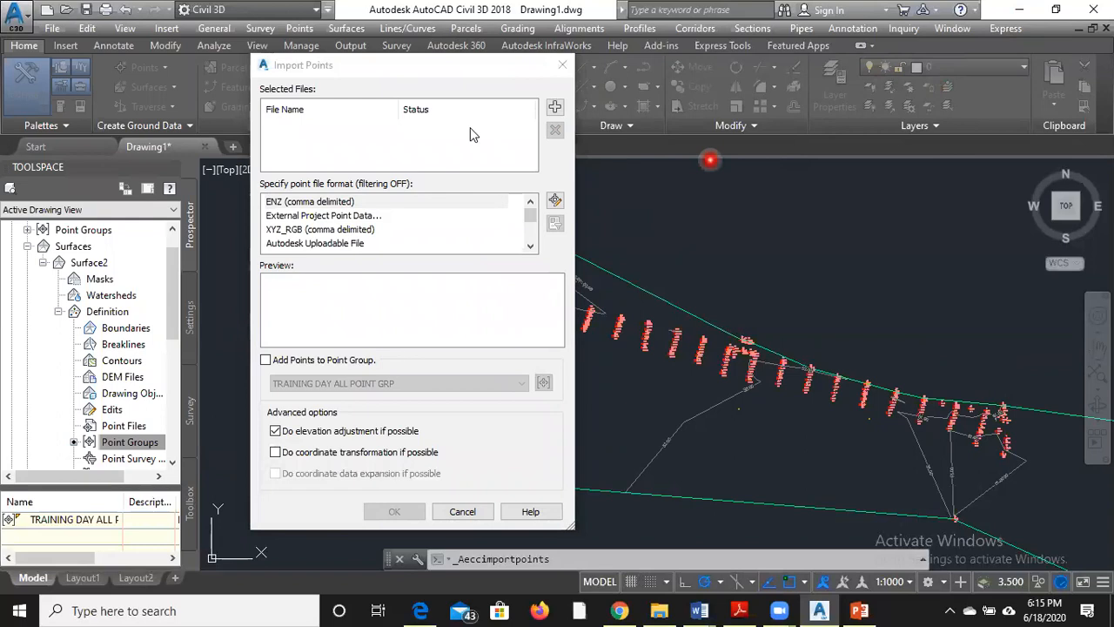
{"action": "left_click", "coordinate": [562, 65]}
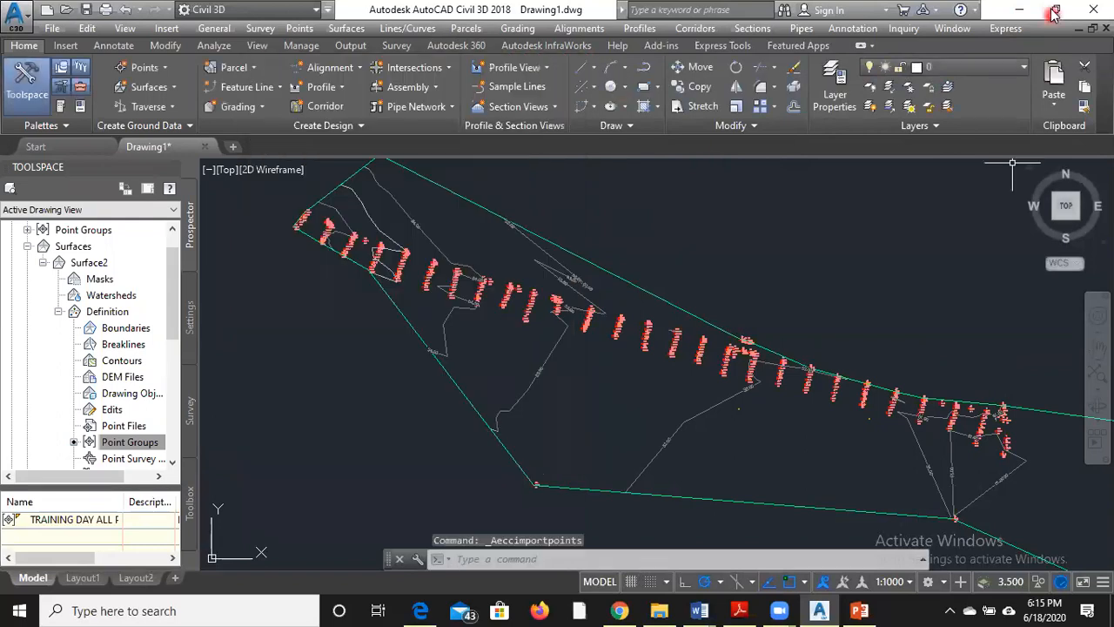
Step: Return to the survey data folder and reopen the JEFCON XL ALL workbook in Excel
{"action": "left_click", "coordinate": [1018, 11]}
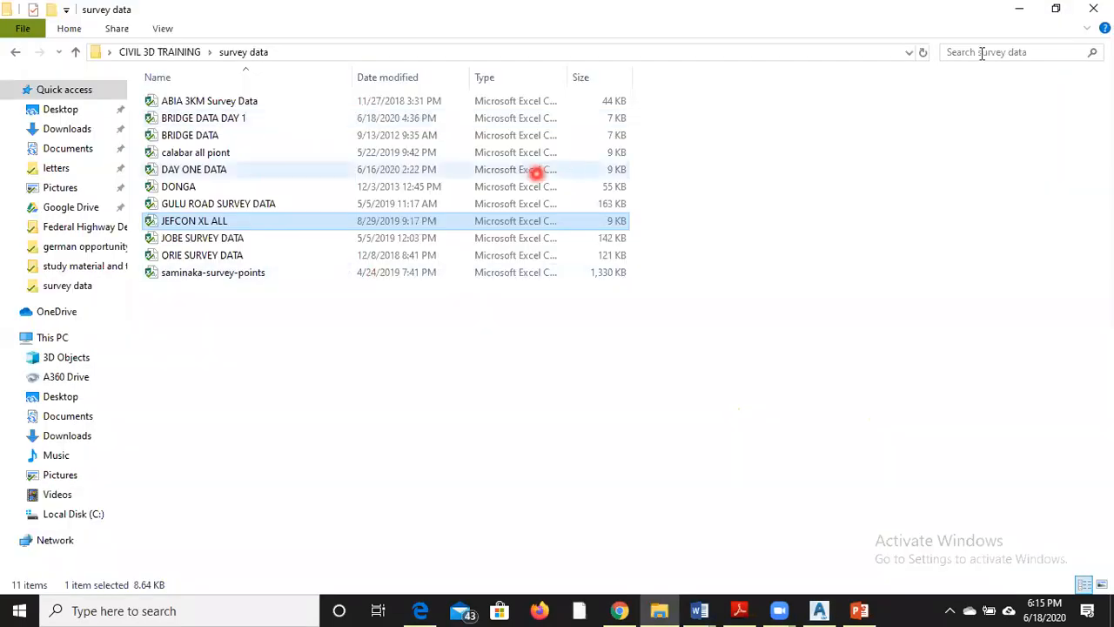
{"action": "left_click", "coordinate": [1020, 11]}
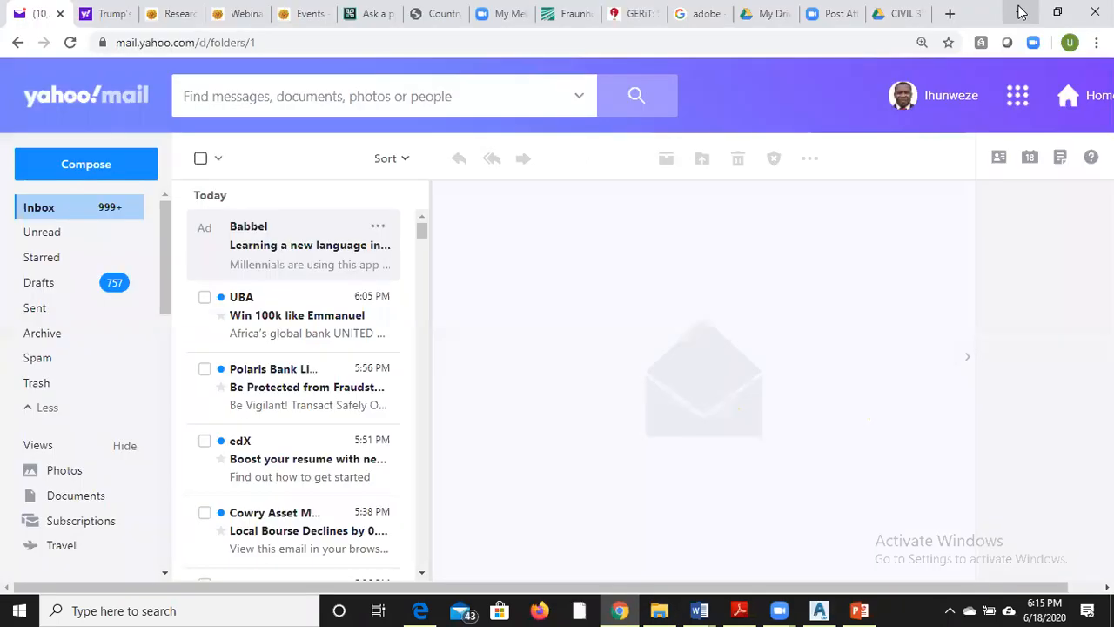
{"action": "left_click", "coordinate": [1020, 11]}
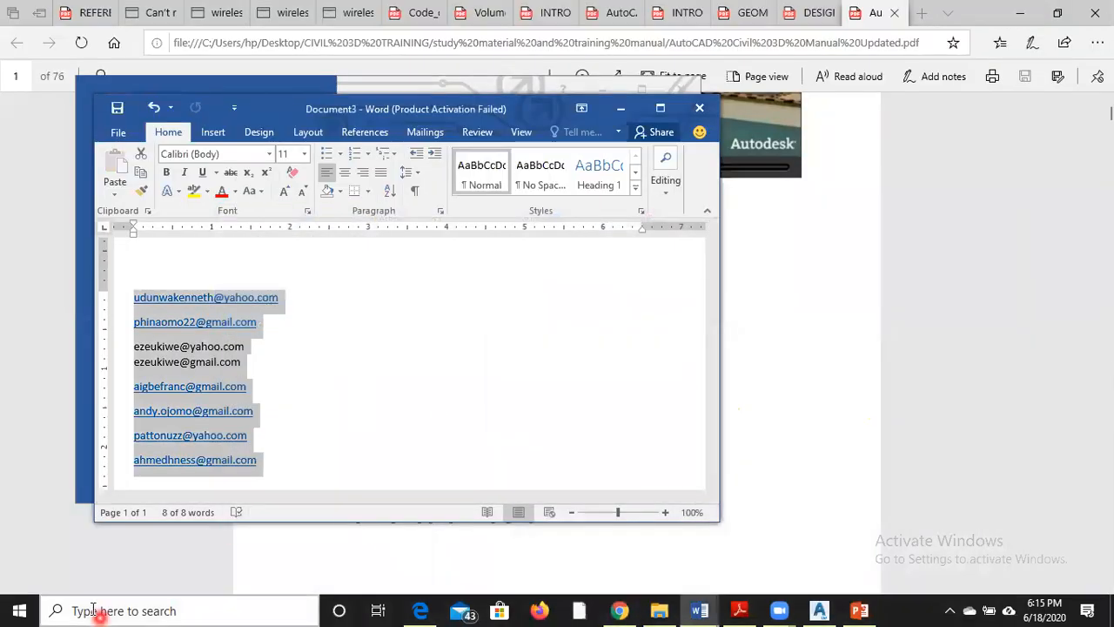
{"action": "mouse_move", "coordinate": [670, 607]}
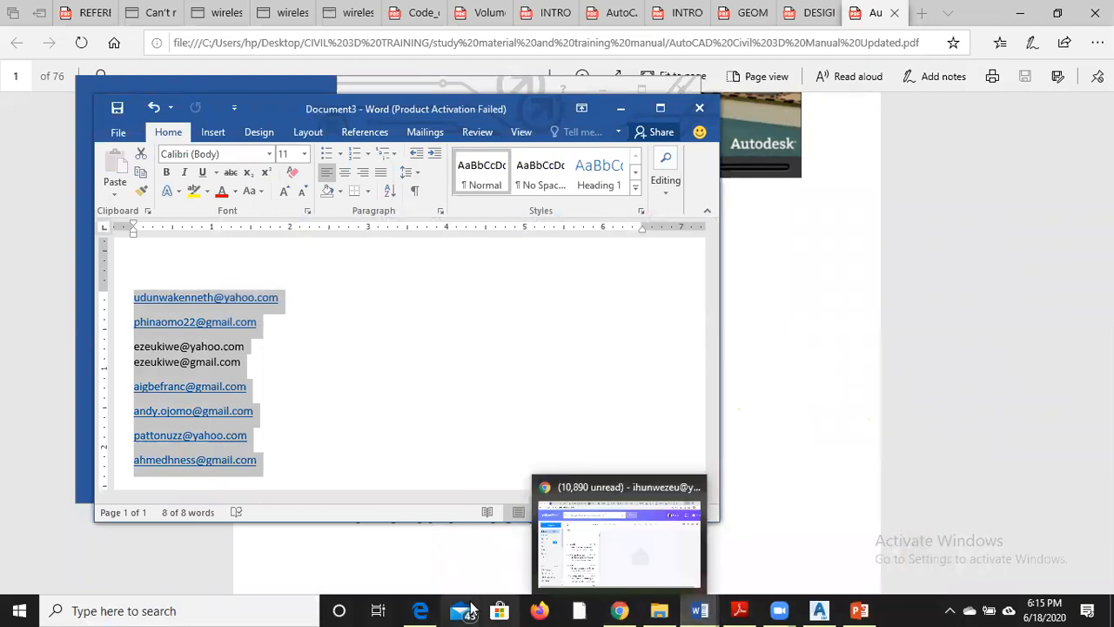
{"action": "mouse_move", "coordinate": [659, 610]}
{"action": "left_click", "coordinate": [685, 576]}
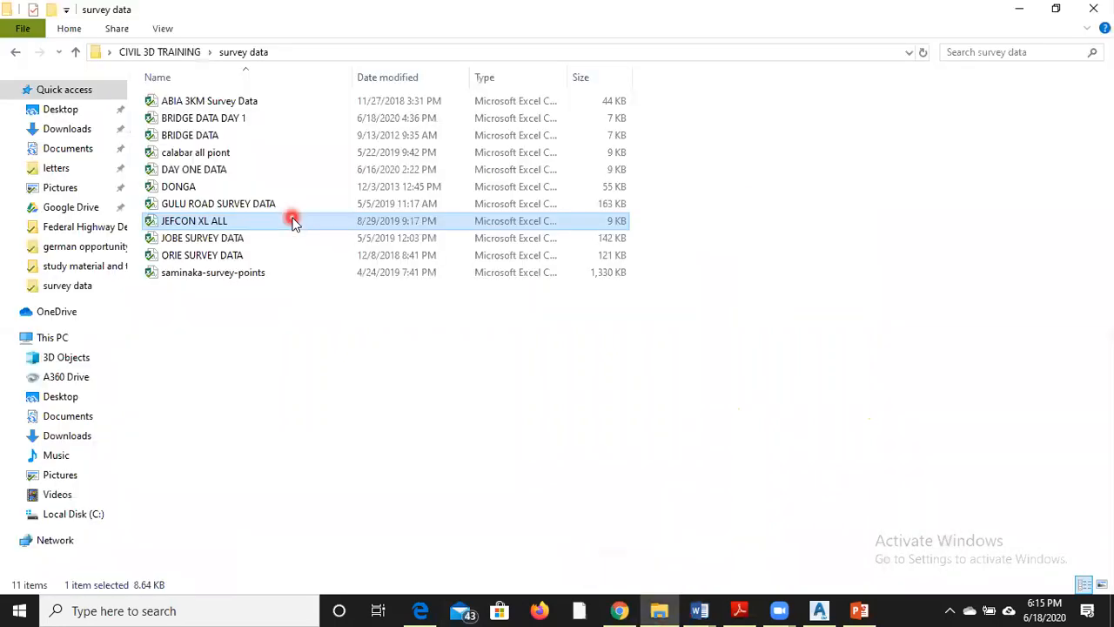
{"action": "double_click", "coordinate": [293, 222]}
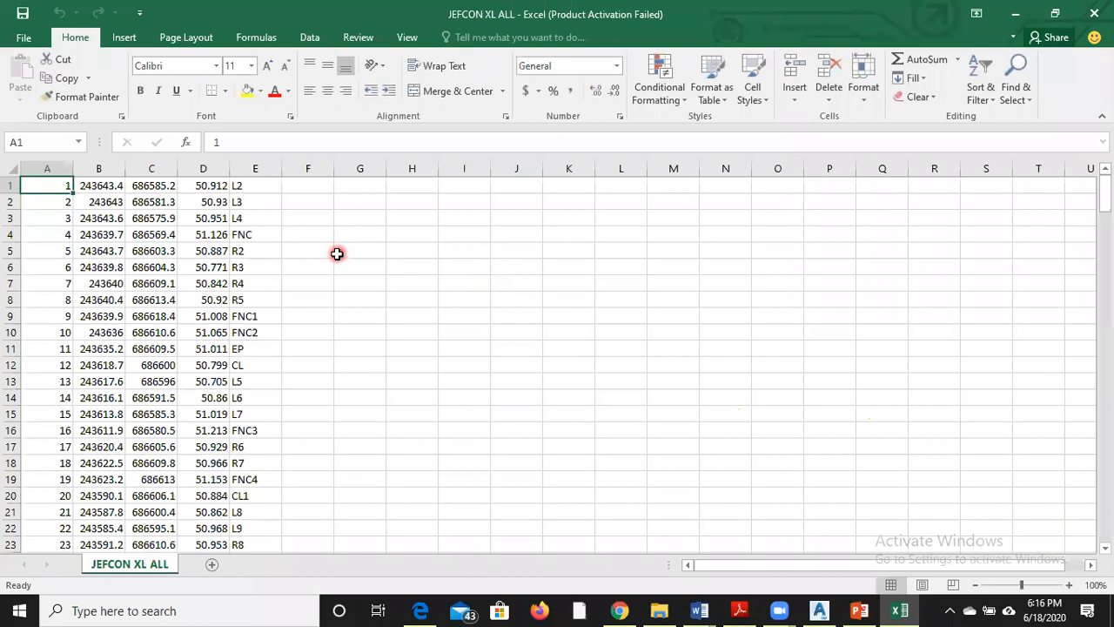
{"action": "left_click", "coordinate": [741, 121]}
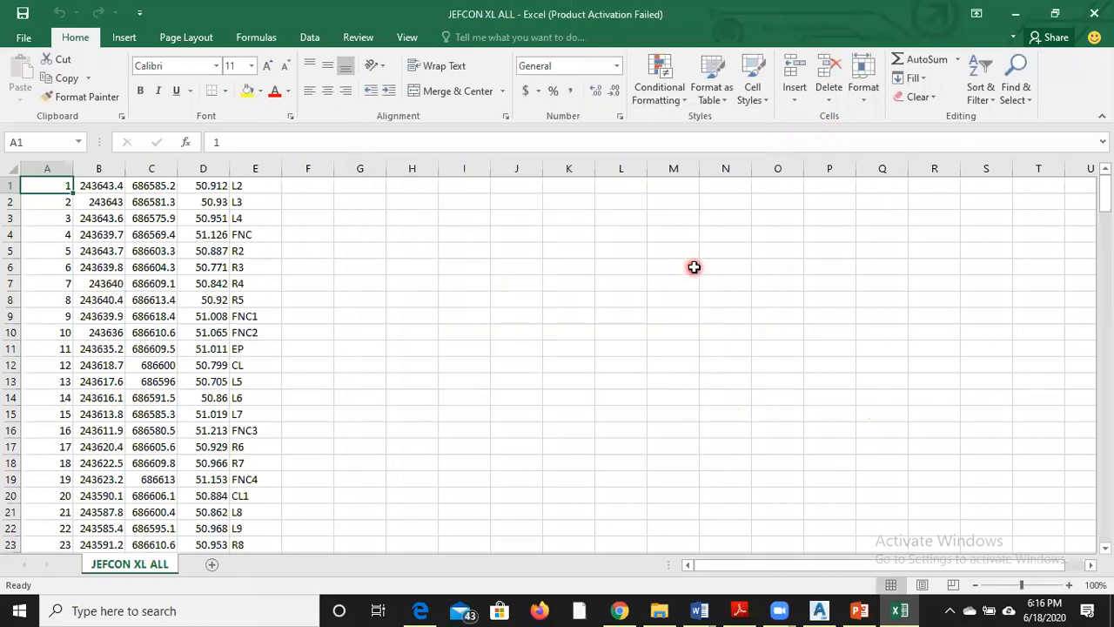
Step: Select all the survey data from A1 to the last used cell and turn on filtering
{"action": "key", "text": "ctrl+shift+End"}
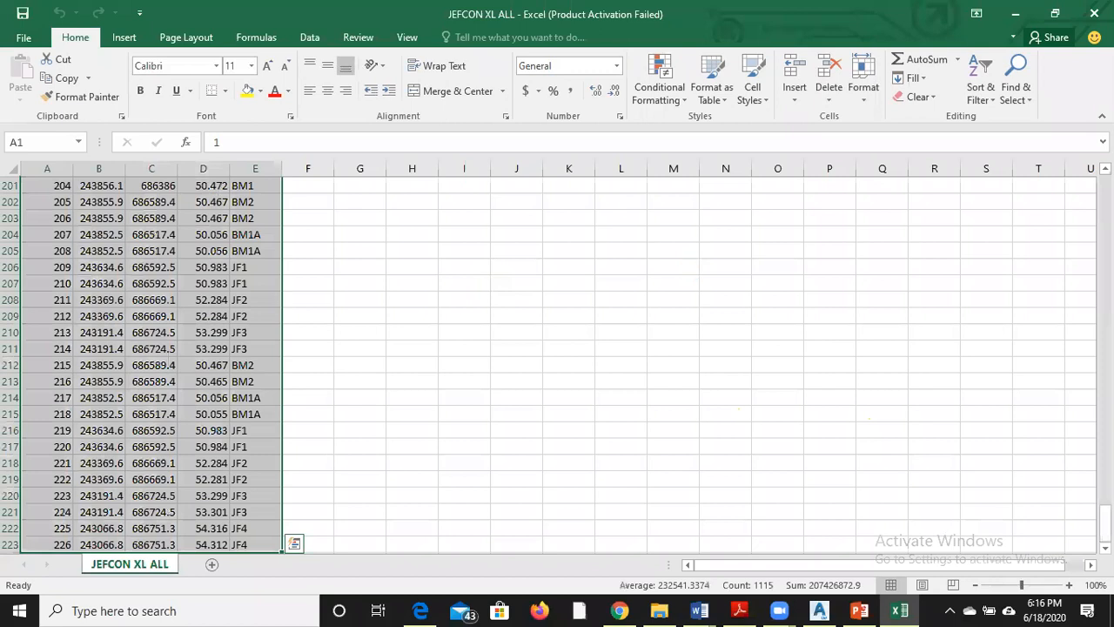
{"action": "left_click", "coordinate": [980, 87]}
{"action": "left_click", "coordinate": [991, 181]}
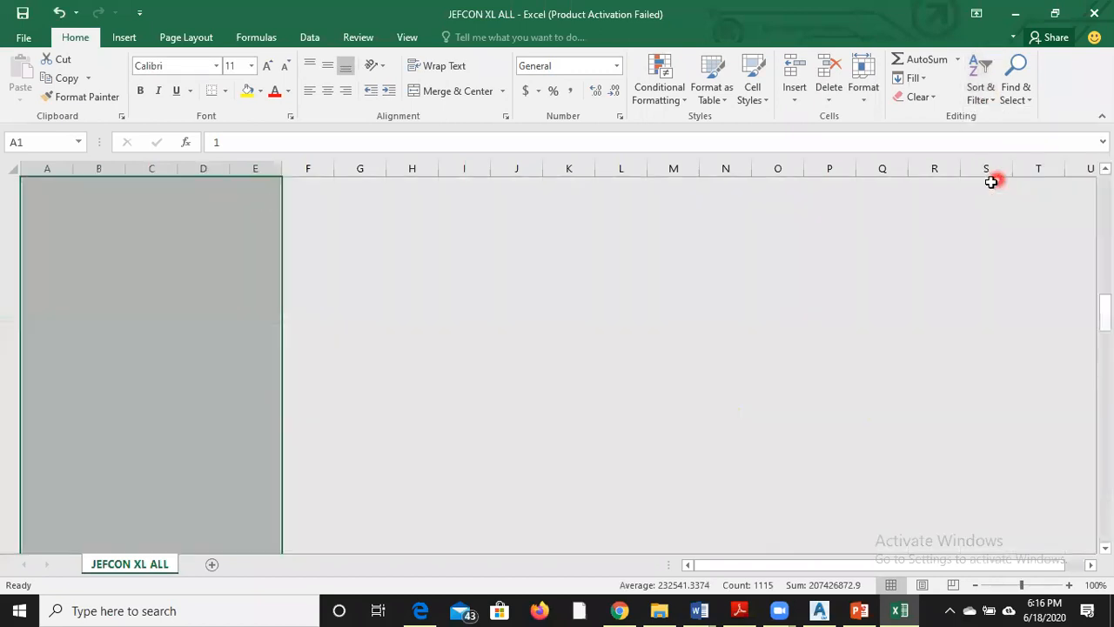
Step: Filter the point description column E to show only the centerline codes CL and CL1 through CL25
{"action": "left_click", "coordinate": [275, 186]}
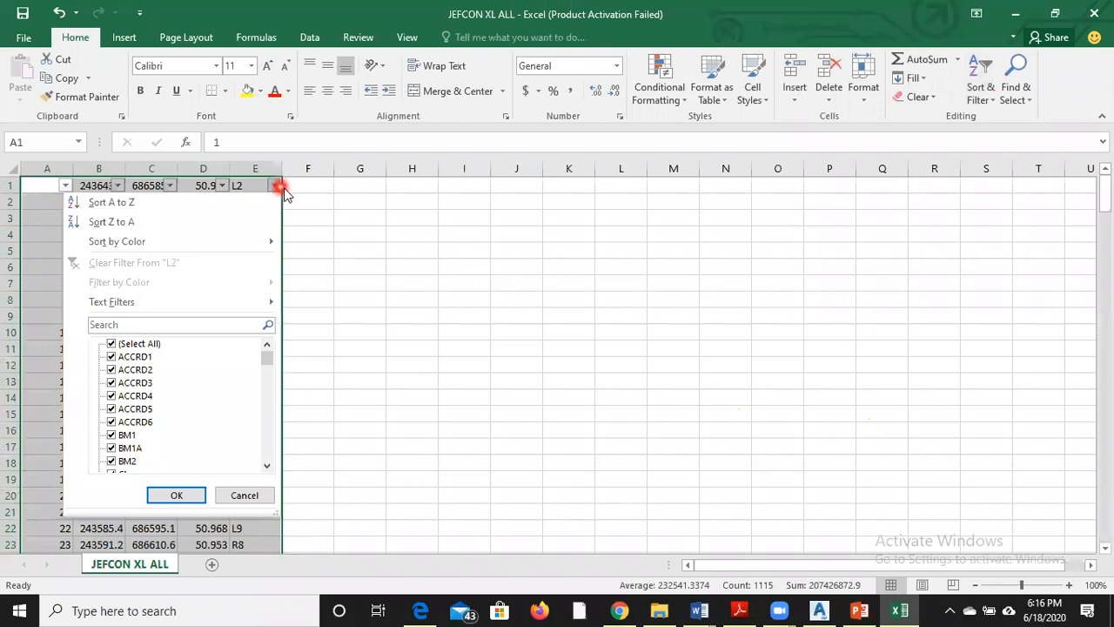
{"action": "left_click", "coordinate": [110, 344]}
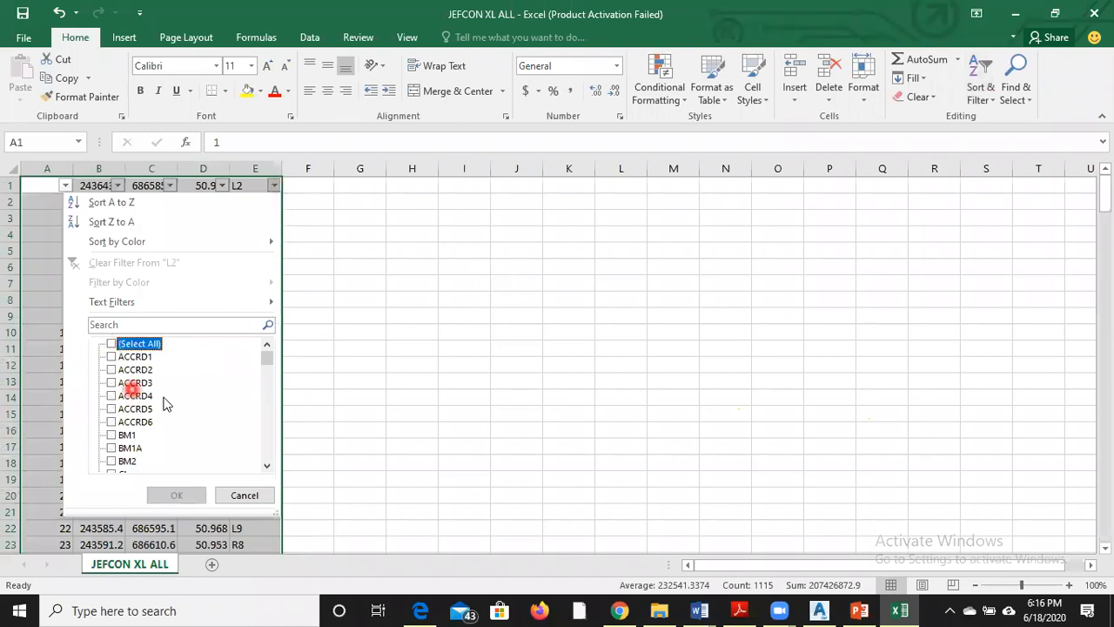
{"action": "scroll", "coordinate": [135, 418], "scroll_direction": "down", "scroll_amount": 2}
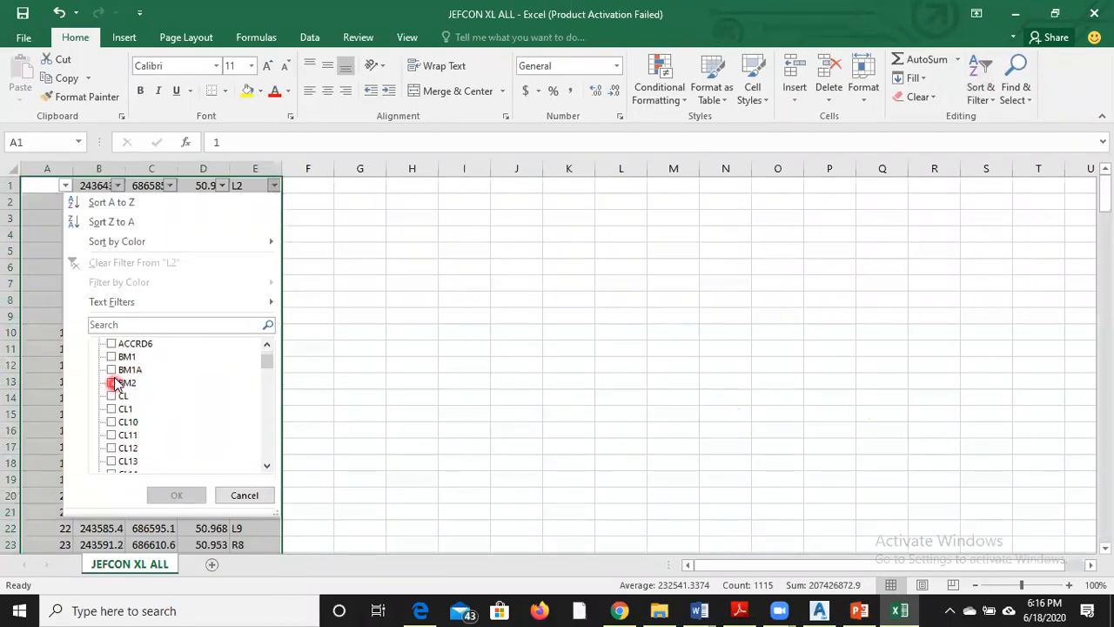
{"action": "left_click", "coordinate": [111, 395]}
{"action": "left_click", "coordinate": [110, 408]}
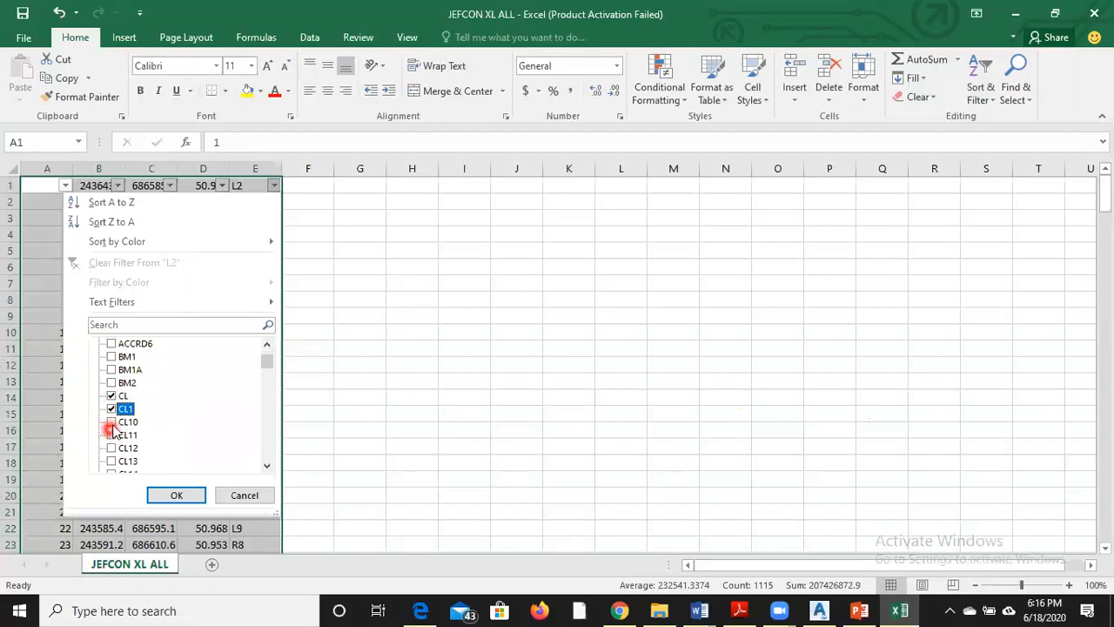
{"action": "left_click", "coordinate": [110, 422]}
{"action": "left_click", "coordinate": [111, 434]}
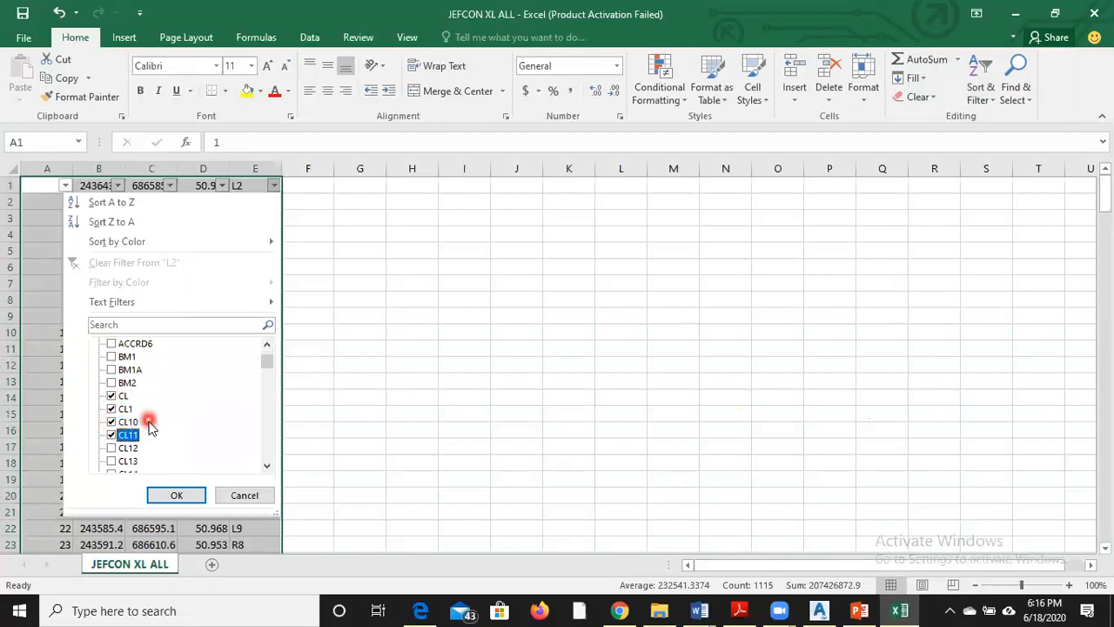
{"action": "scroll", "coordinate": [150, 424], "scroll_direction": "down", "scroll_amount": 2}
{"action": "left_click", "coordinate": [111, 369]}
{"action": "left_click", "coordinate": [110, 382]}
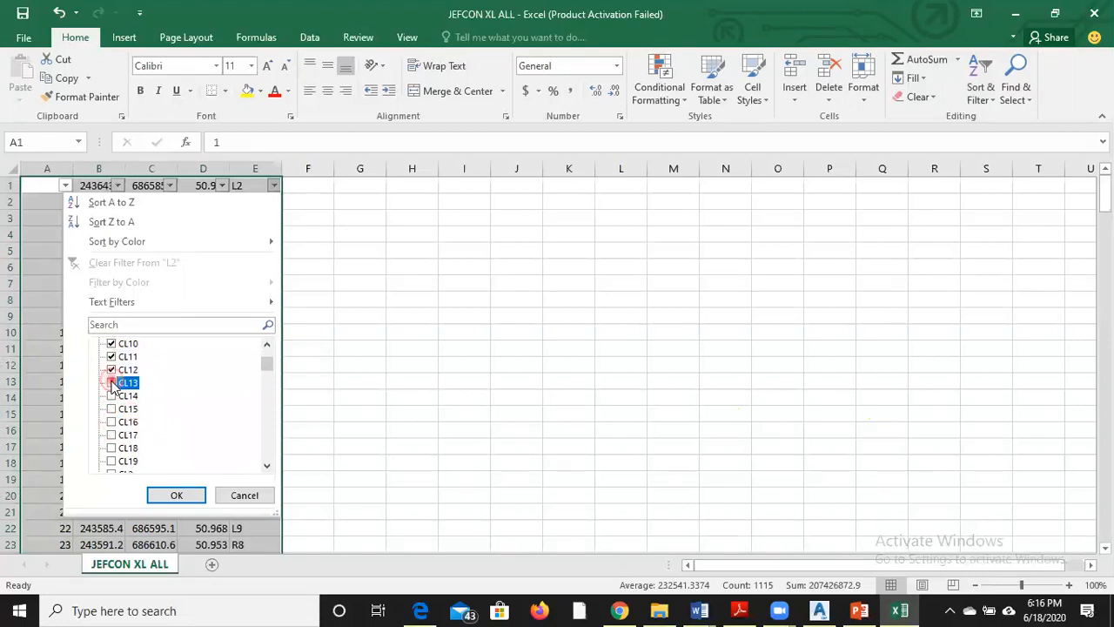
{"action": "left_click", "coordinate": [110, 395]}
{"action": "left_click", "coordinate": [110, 408]}
{"action": "left_click", "coordinate": [111, 421]}
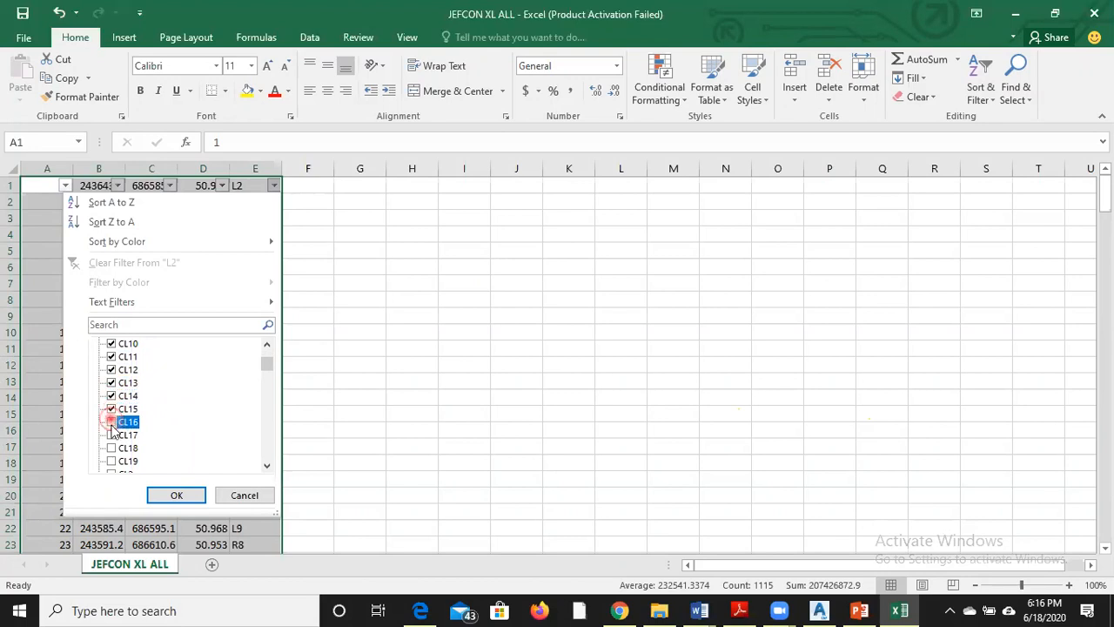
{"action": "left_click", "coordinate": [110, 434]}
{"action": "scroll", "coordinate": [110, 434], "scroll_direction": "down", "scroll_amount": 1}
{"action": "left_click", "coordinate": [111, 408]}
{"action": "left_click", "coordinate": [111, 422]}
{"action": "left_click", "coordinate": [111, 434]}
{"action": "left_click", "coordinate": [110, 448]}
{"action": "scroll", "coordinate": [140, 426], "scroll_direction": "down", "scroll_amount": 2}
{"action": "left_click", "coordinate": [111, 382]}
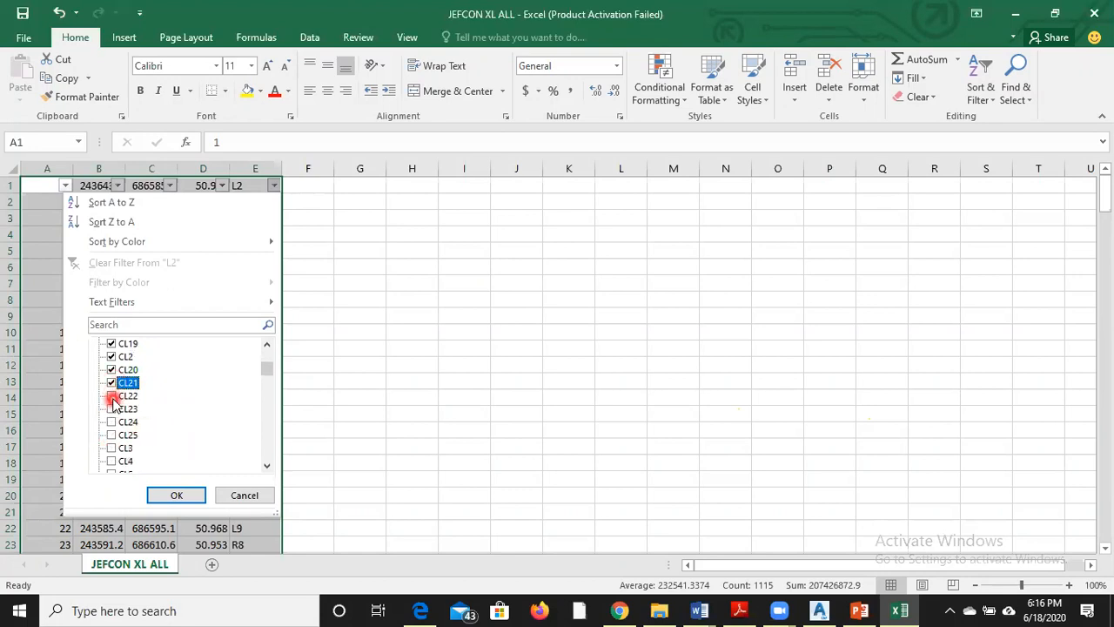
{"action": "left_click", "coordinate": [110, 395]}
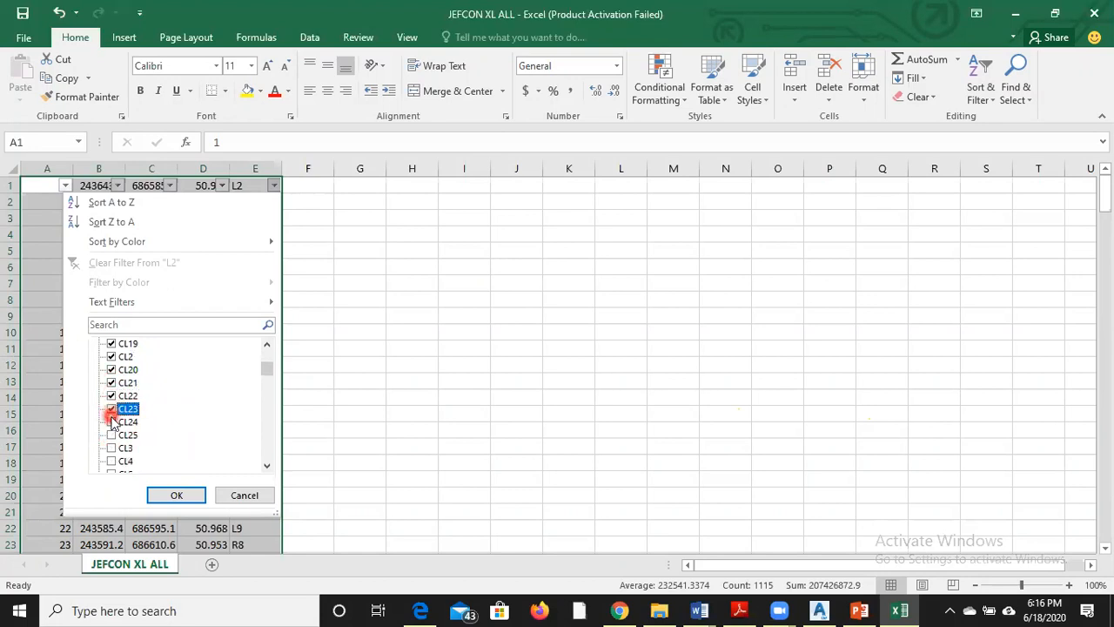
{"action": "left_click", "coordinate": [110, 434]}
{"action": "left_click", "coordinate": [111, 447]}
{"action": "left_click", "coordinate": [110, 460]}
{"action": "scroll", "coordinate": [171, 394], "scroll_direction": "down", "scroll_amount": 2}
{"action": "left_click", "coordinate": [111, 396]}
{"action": "left_click", "coordinate": [110, 408]}
{"action": "left_click", "coordinate": [110, 421]}
{"action": "left_click", "coordinate": [110, 434]}
{"action": "left_click", "coordinate": [111, 447]}
{"action": "left_click", "coordinate": [174, 495]}
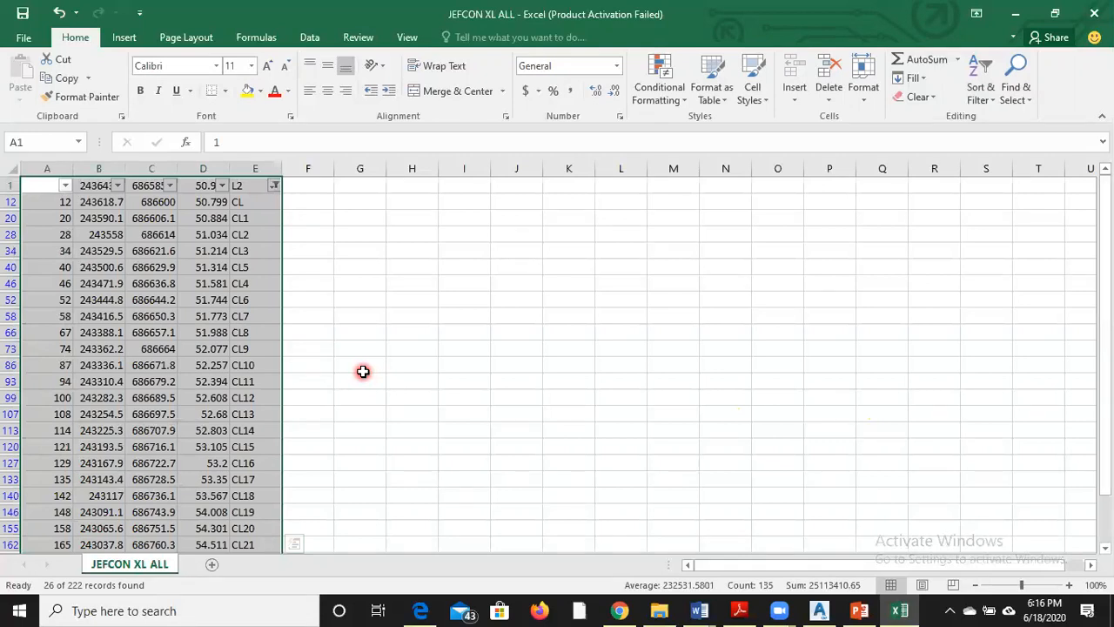
Step: Copy the filtered survey rows and paste them into a new blank workbook starting at A1
{"action": "key", "text": "ctrl+c"}
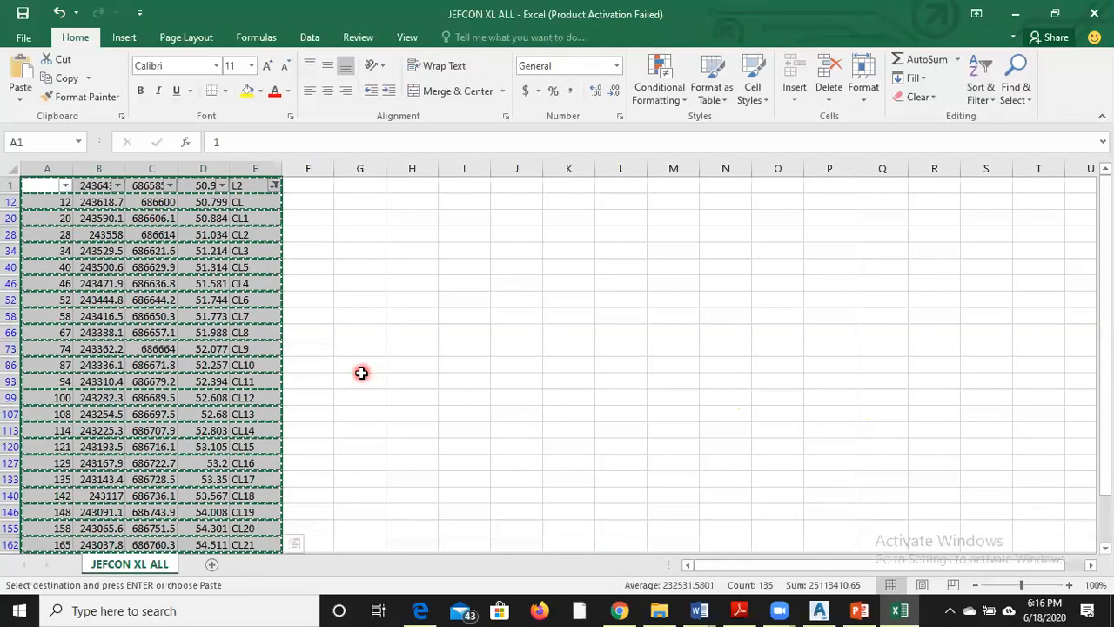
{"action": "key", "text": "ctrl+n"}
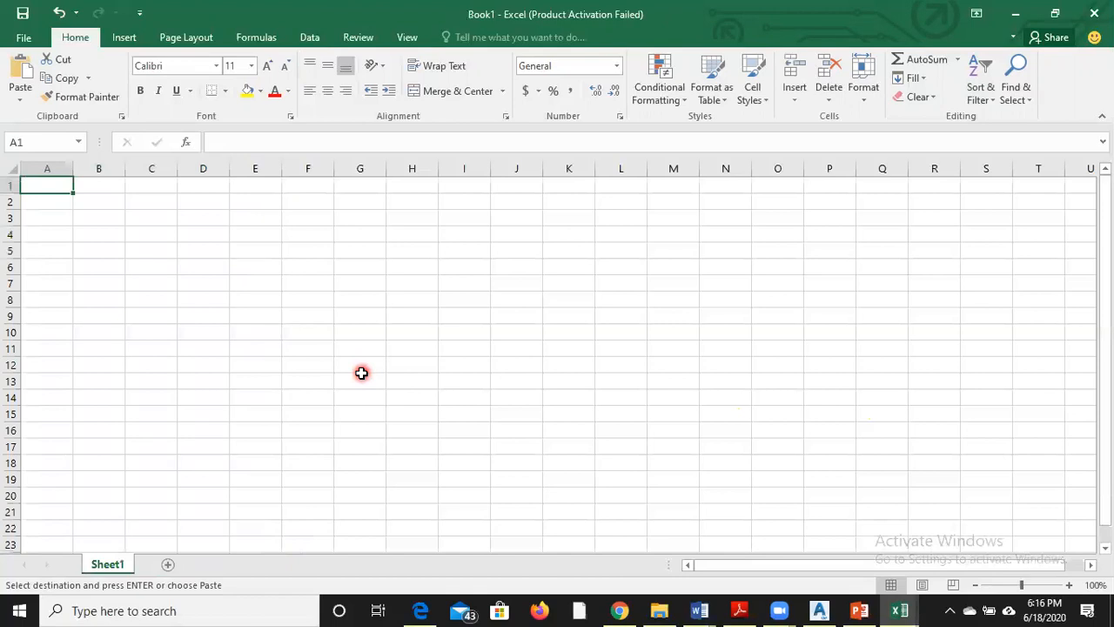
{"action": "key", "text": "ctrl+v"}
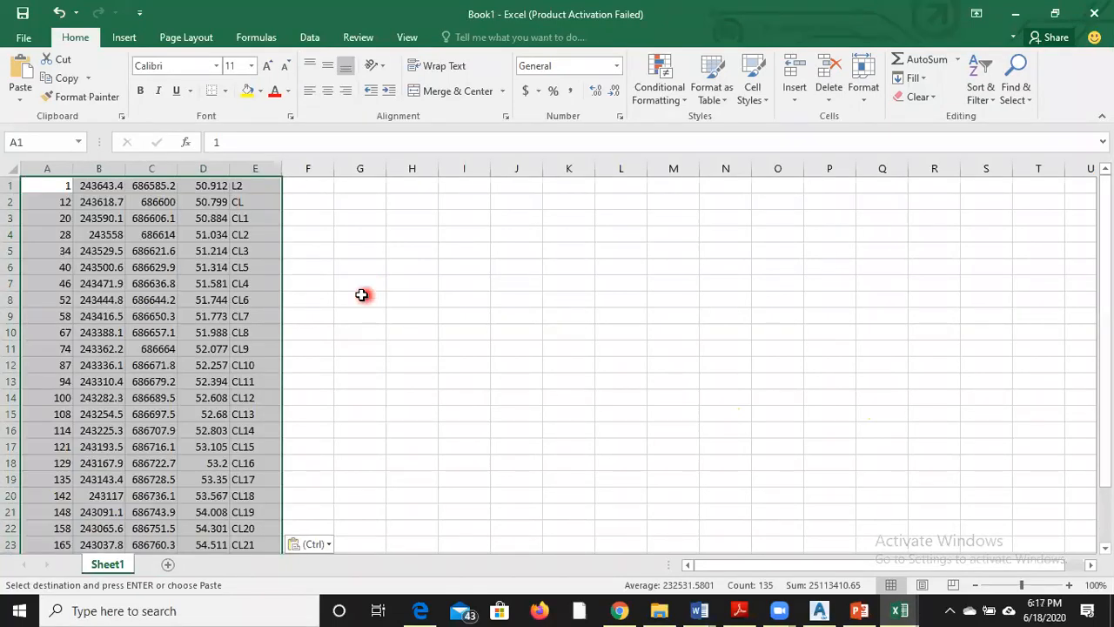
Step: Save the new workbook in Documents as CL DATA in CSV (Comma delimited) format, keeping that format
{"action": "left_click", "coordinate": [24, 37]}
{"action": "left_click", "coordinate": [58, 203]}
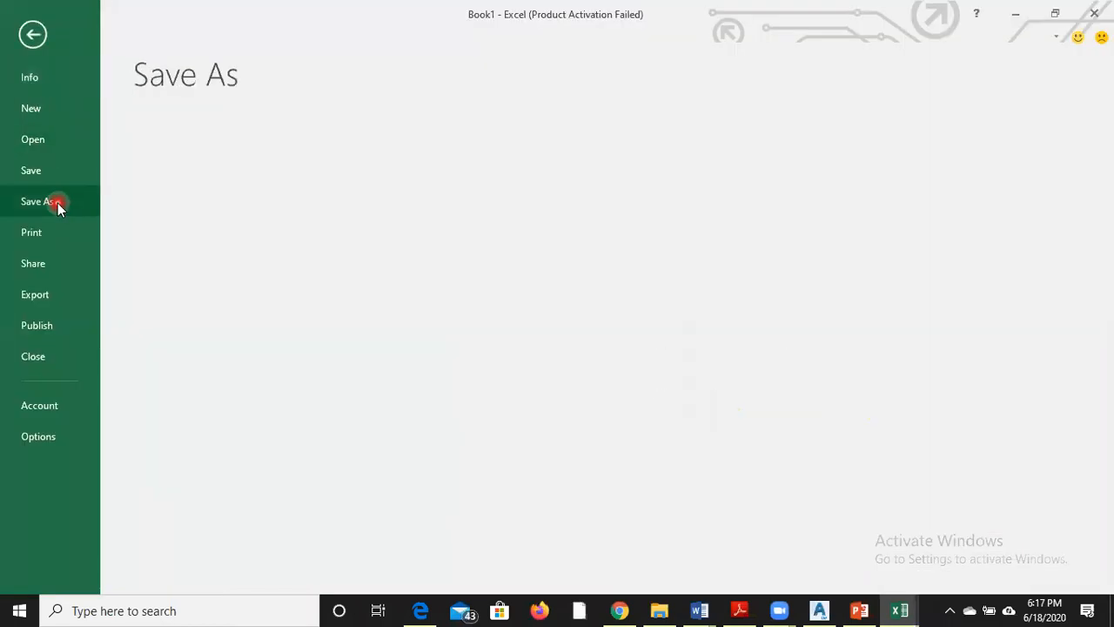
{"action": "left_click", "coordinate": [238, 266]}
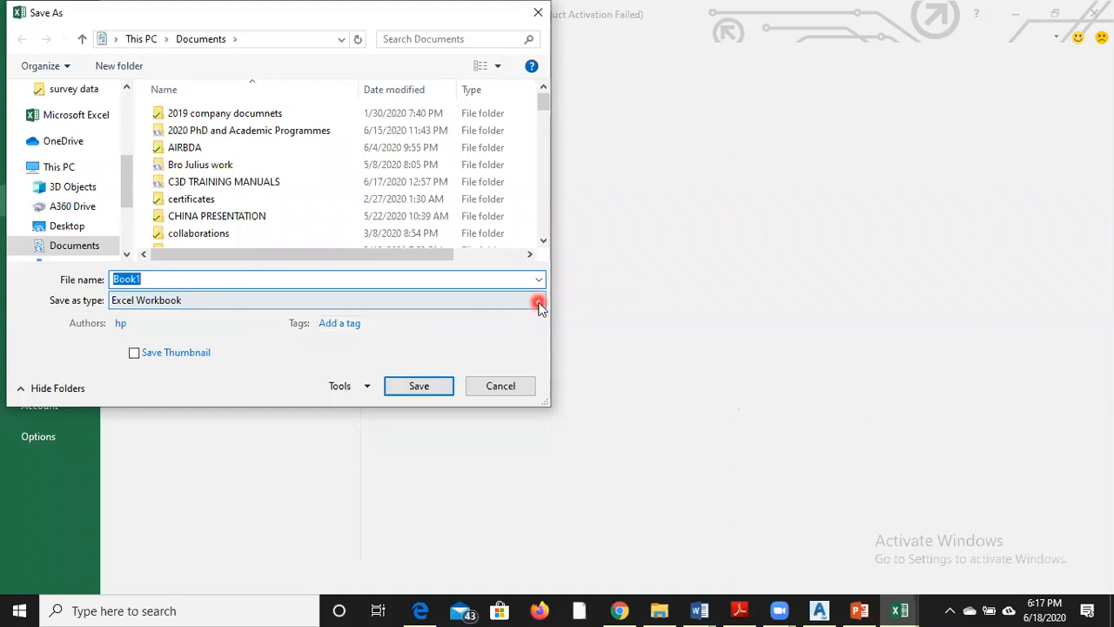
{"action": "left_click", "coordinate": [537, 300]}
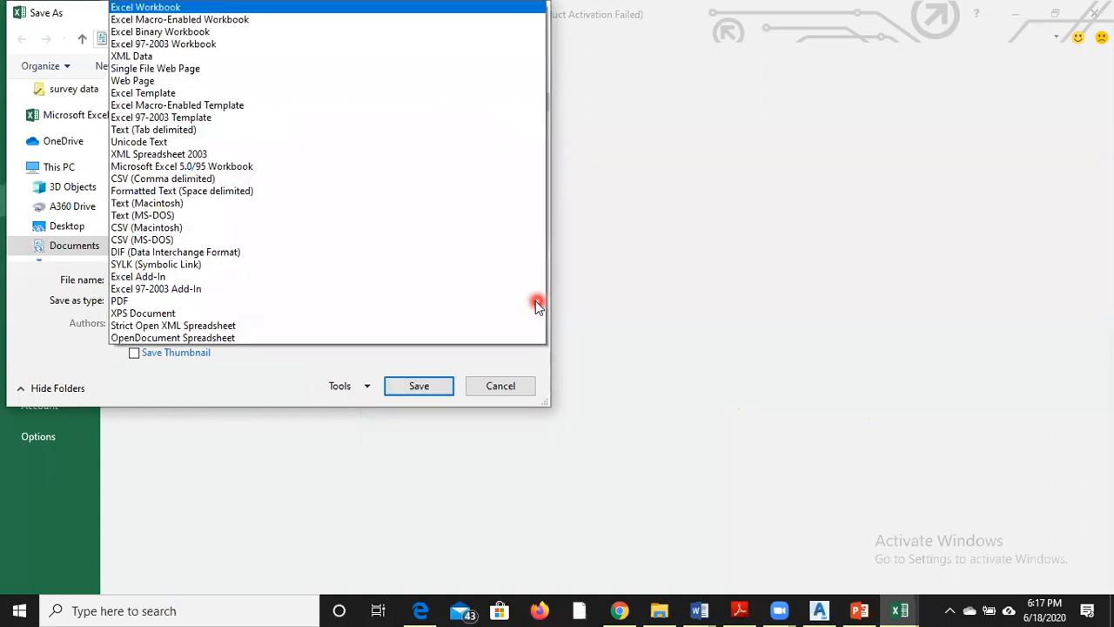
{"action": "left_click", "coordinate": [227, 178]}
{"action": "left_click", "coordinate": [149, 280]}
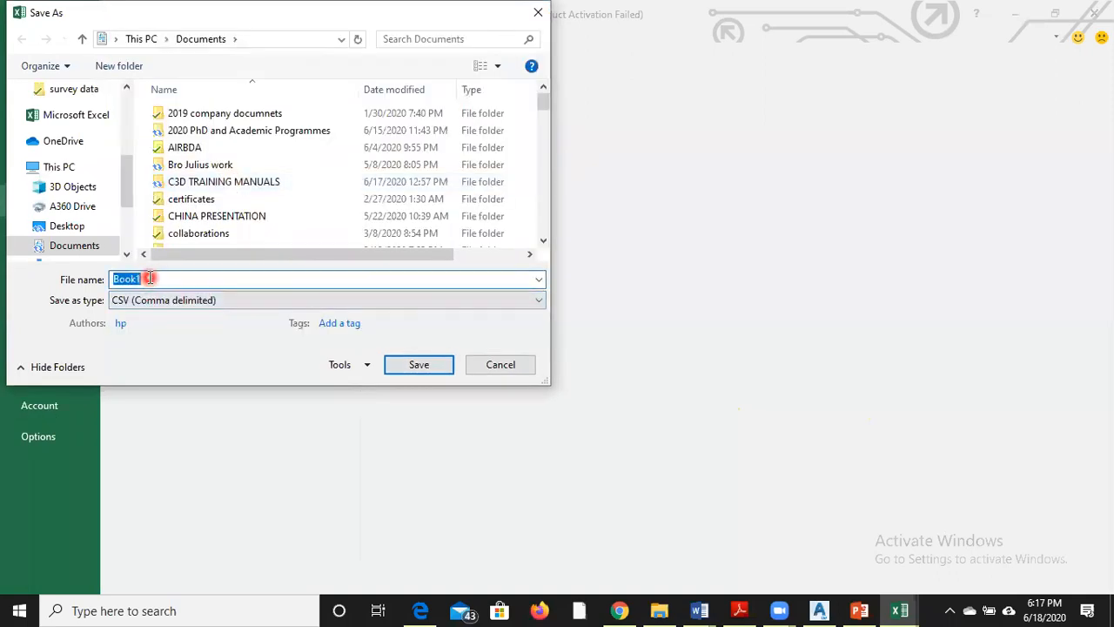
{"action": "type", "text": "CL"}
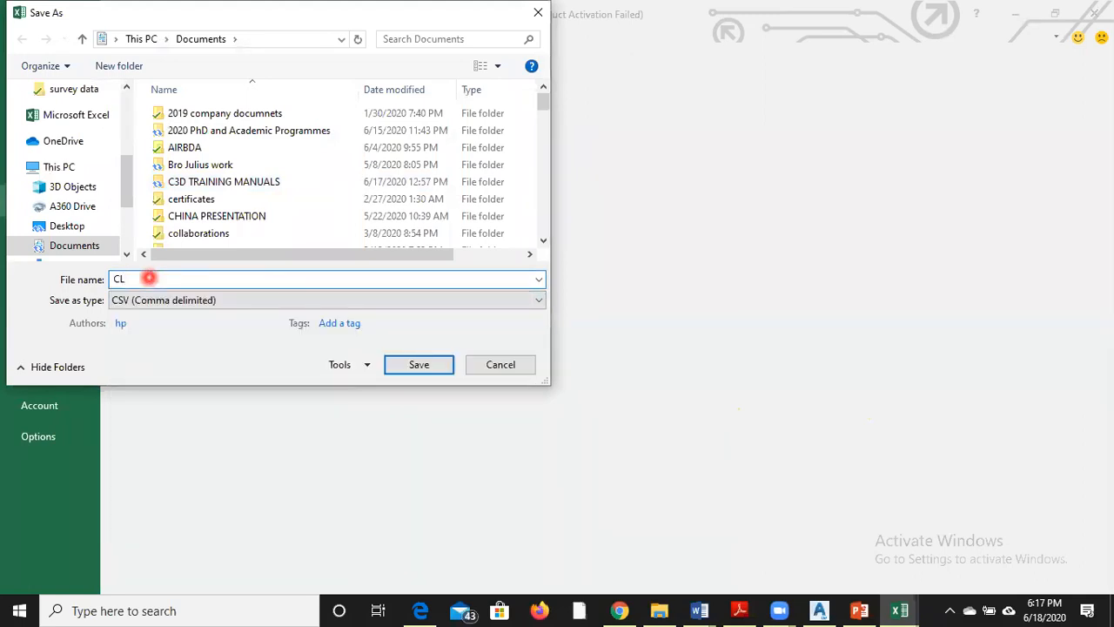
{"action": "type", "text": " DATA"}
{"action": "left_click", "coordinate": [422, 364]}
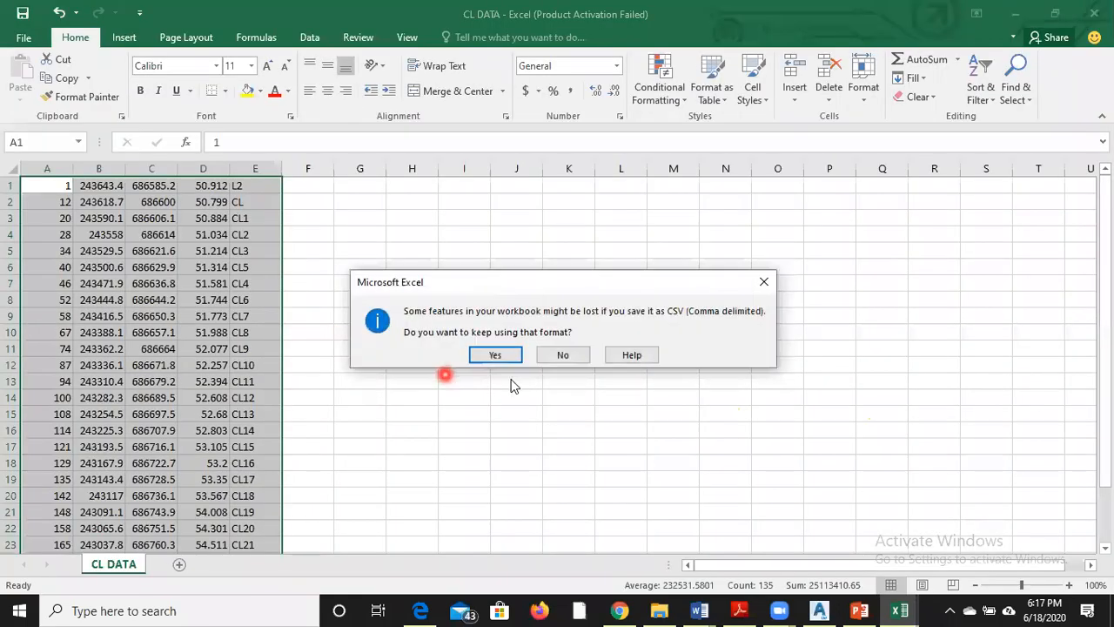
{"action": "left_click", "coordinate": [499, 355]}
Step: Close CL DATA with its changes saved as CSV, and close JEFCON XL ALL without saving
{"action": "left_click", "coordinate": [1093, 13]}
{"action": "left_click", "coordinate": [574, 327]}
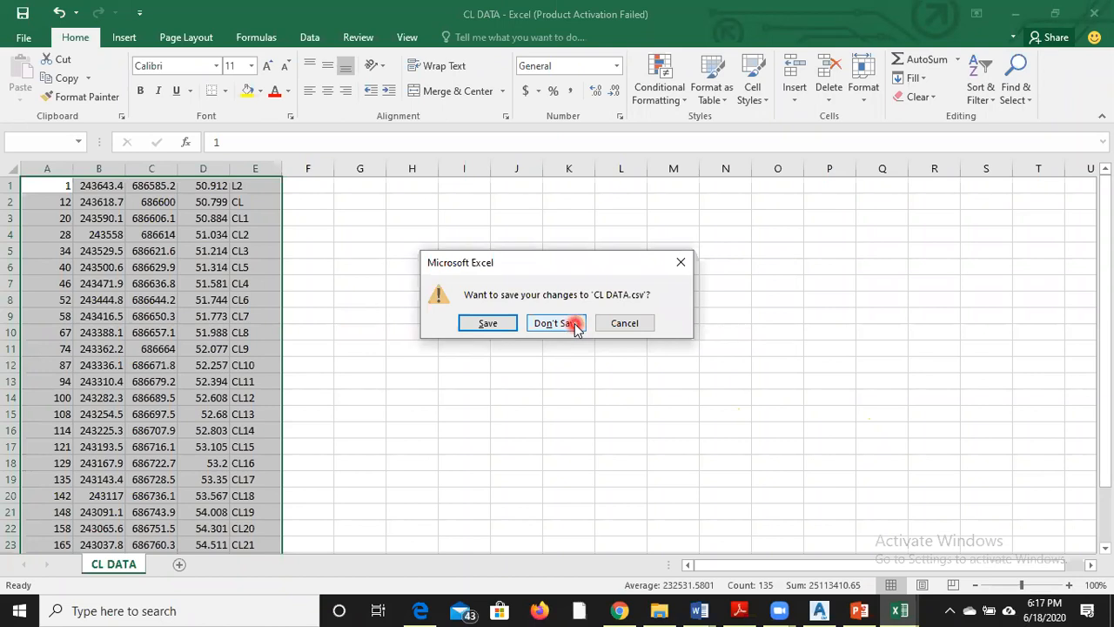
{"action": "left_click", "coordinate": [492, 323]}
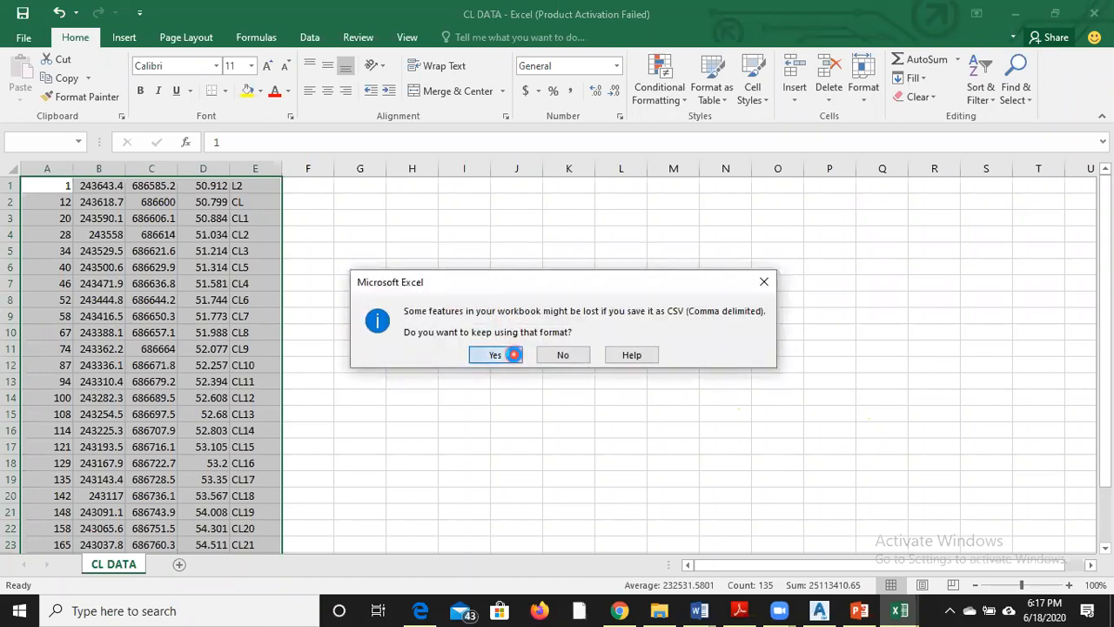
{"action": "left_click", "coordinate": [514, 354]}
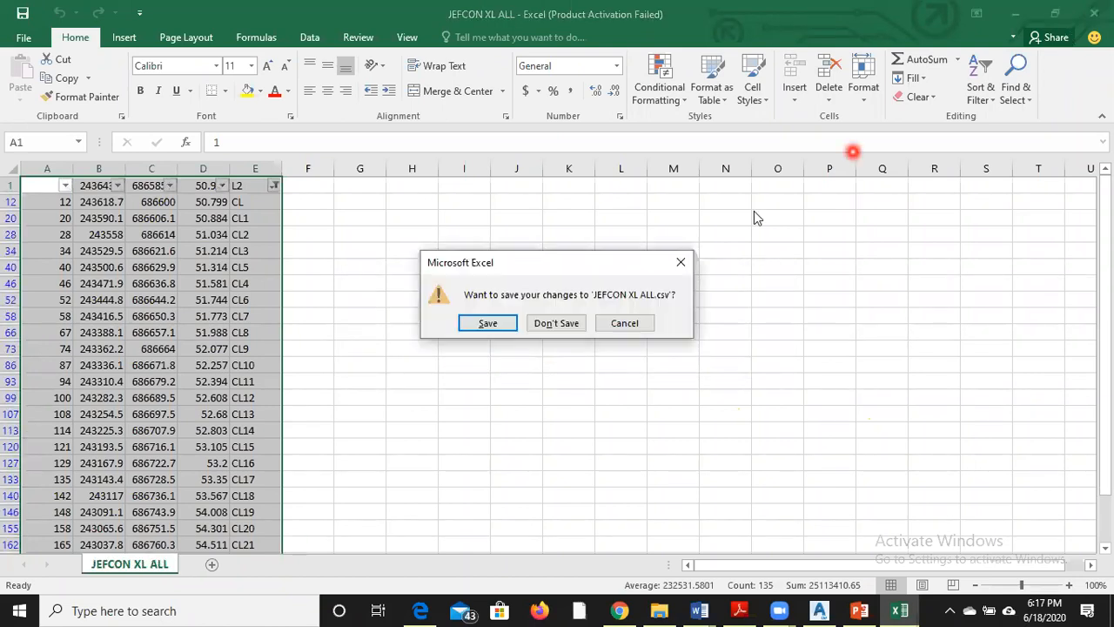
{"action": "left_click", "coordinate": [570, 322]}
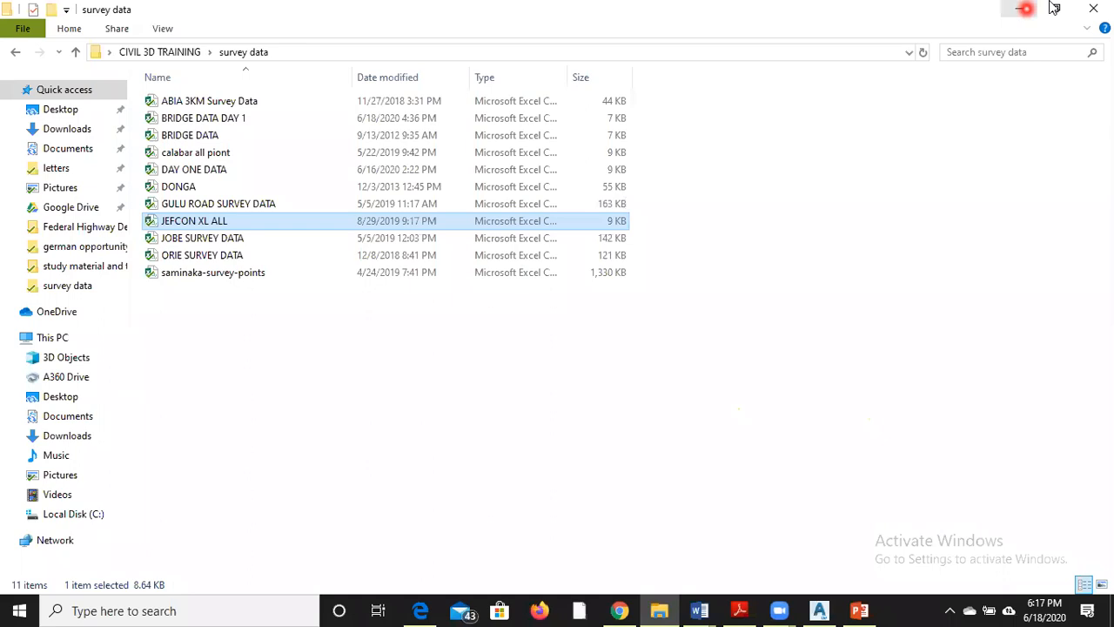
Step: Switch to Drawing1 in AutoCAD Civil 3D, start importing points and add CL DATA from Documents as the source file
{"action": "mouse_move", "coordinate": [819, 610]}
{"action": "left_click", "coordinate": [786, 566]}
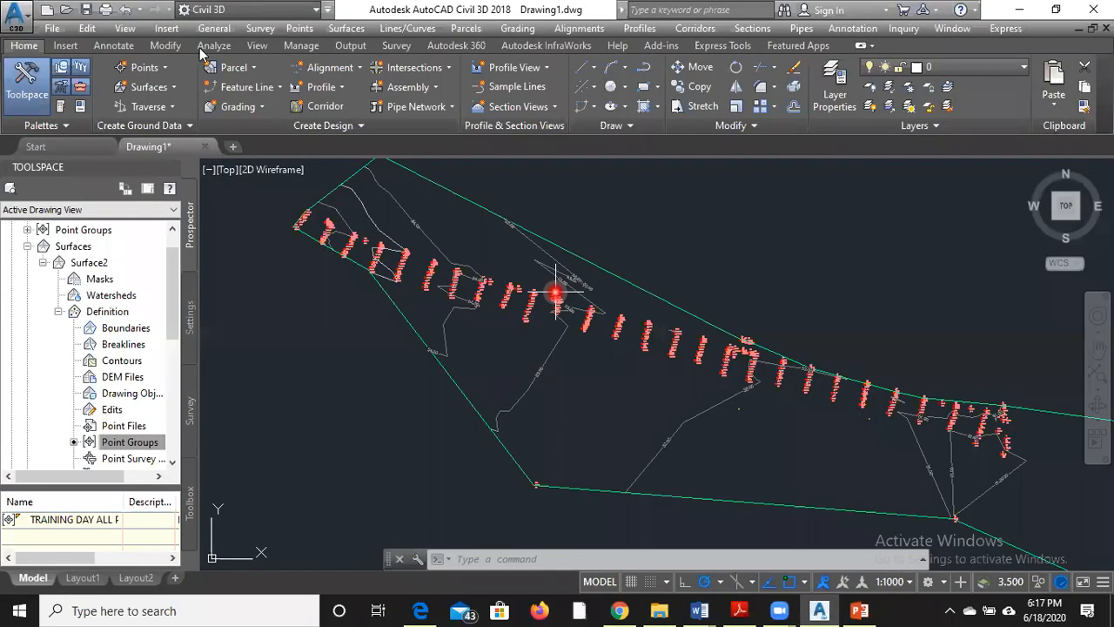
{"action": "left_click", "coordinate": [310, 31]}
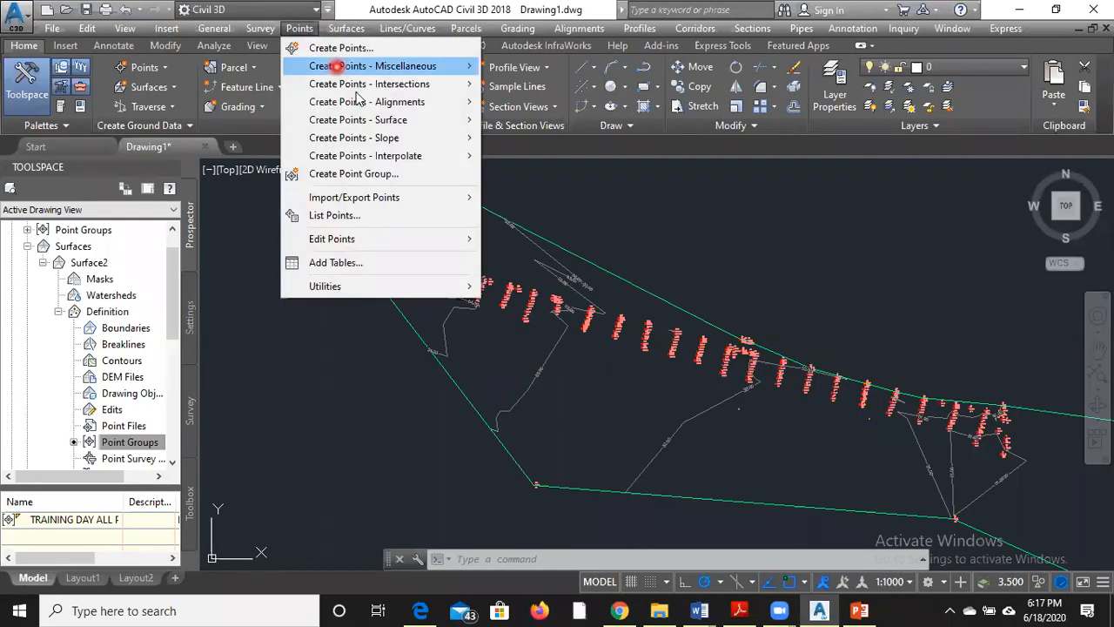
{"action": "mouse_move", "coordinate": [435, 198]}
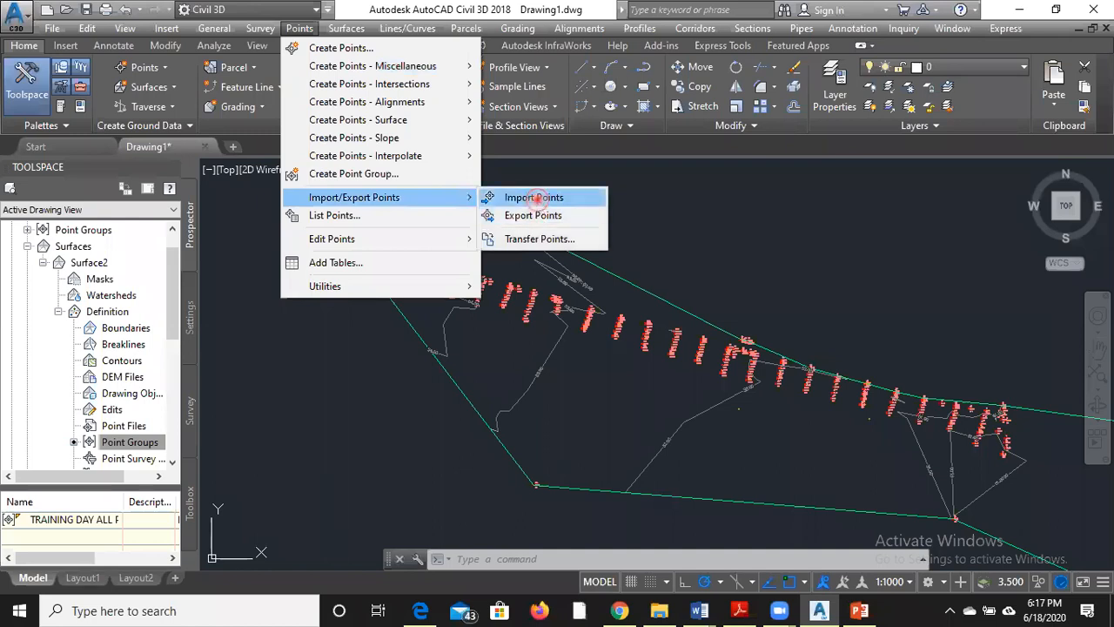
{"action": "left_click", "coordinate": [535, 200]}
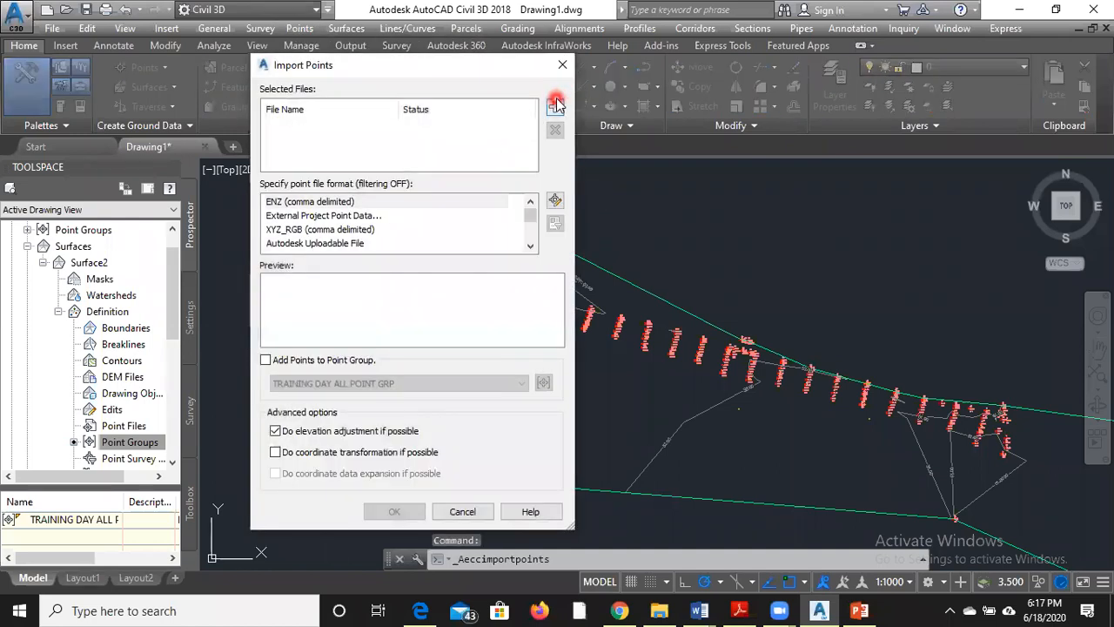
{"action": "left_click", "coordinate": [554, 106]}
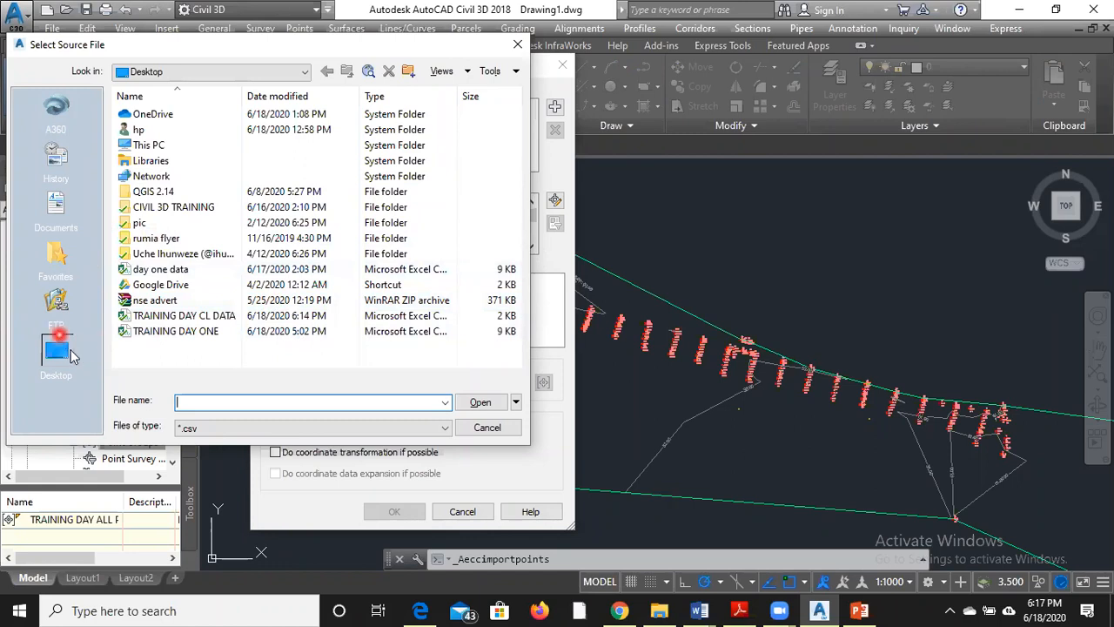
{"action": "left_click", "coordinate": [77, 212]}
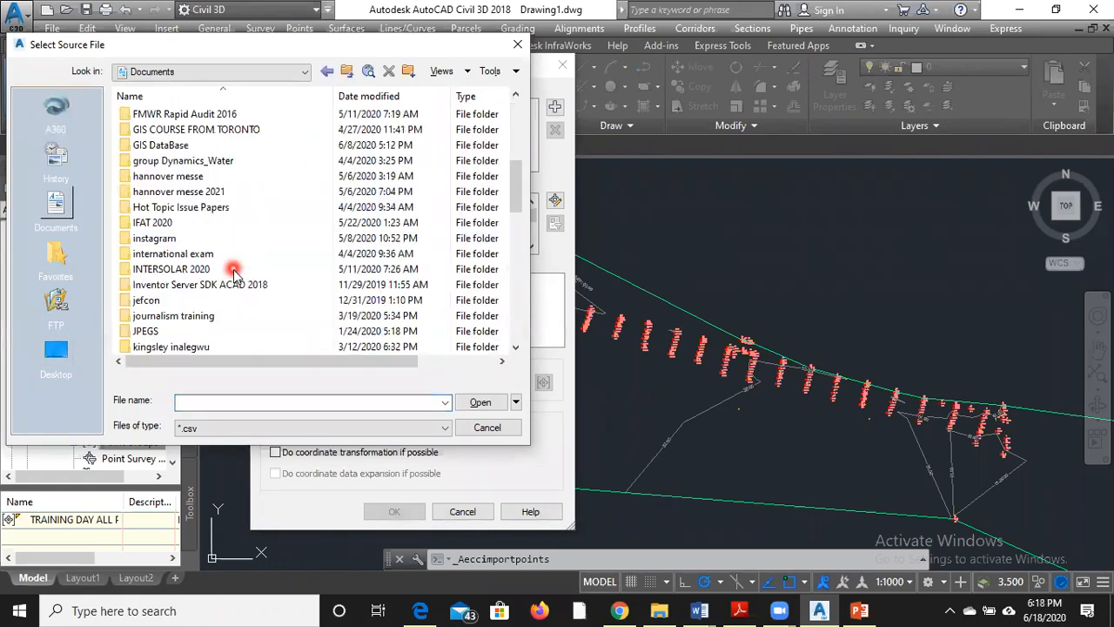
{"action": "scroll", "coordinate": [239, 271], "scroll_direction": "down", "scroll_amount": 15}
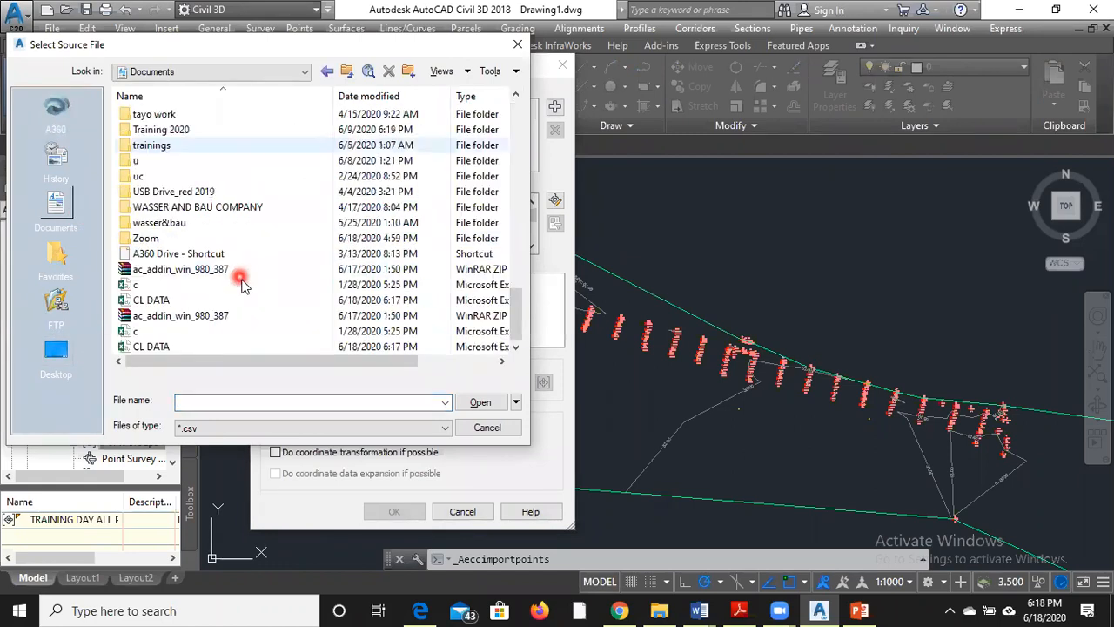
{"action": "left_click", "coordinate": [218, 302]}
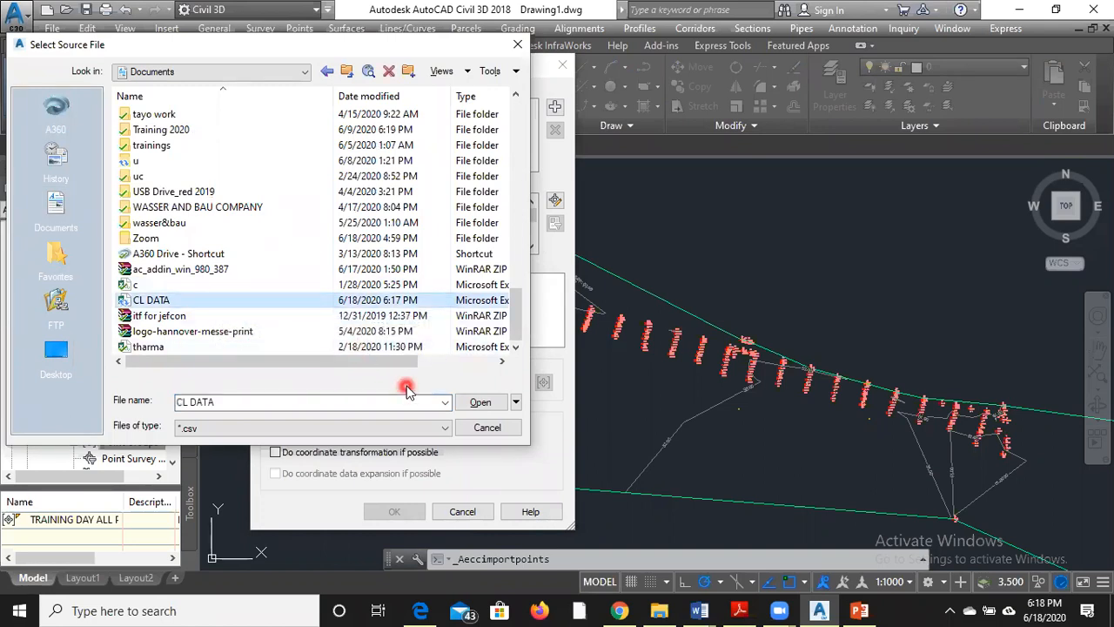
{"action": "left_click", "coordinate": [481, 404]}
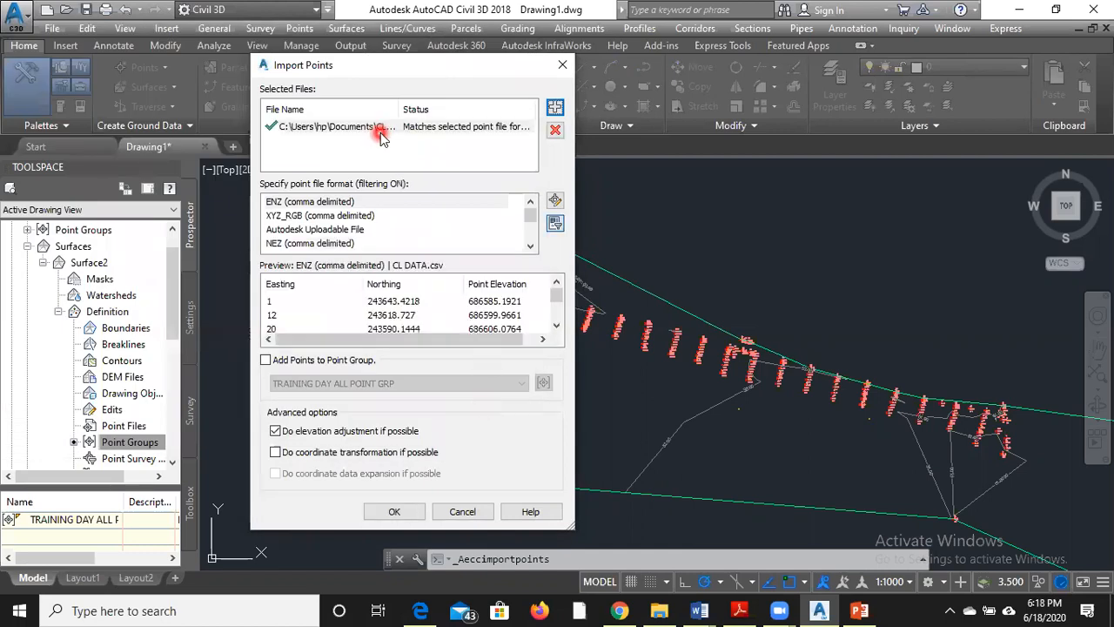
Step: Set the point file format to PENZD (comma delimited) and enable adding the imported points to a point group
{"action": "left_click", "coordinate": [532, 247]}
{"action": "left_click", "coordinate": [533, 247]}
{"action": "left_click", "coordinate": [532, 247]}
{"action": "left_click", "coordinate": [320, 243]}
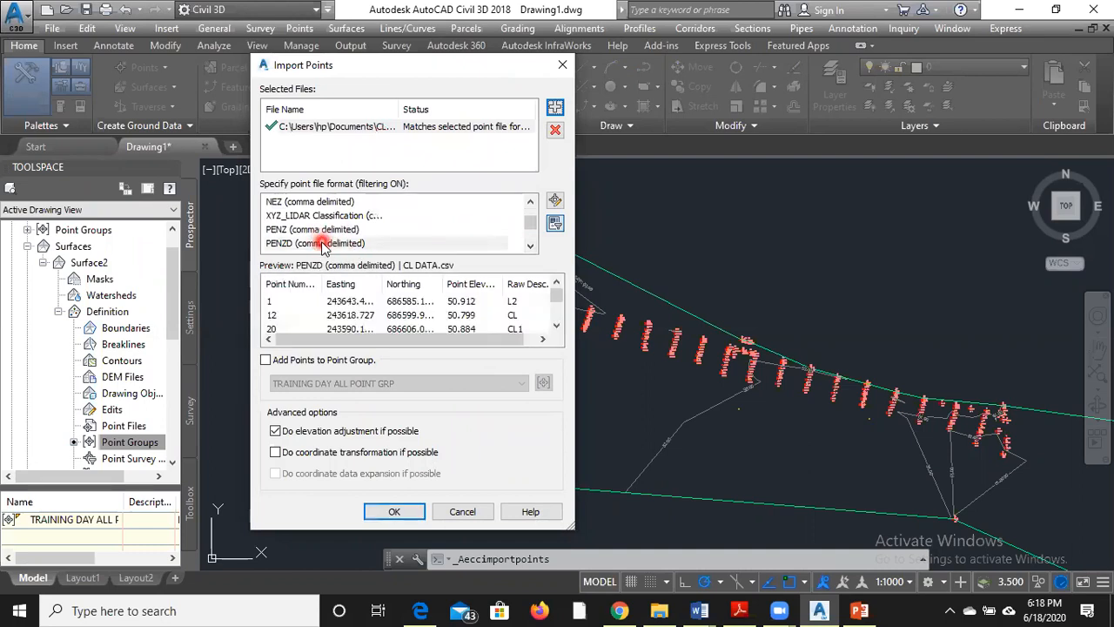
{"action": "left_click", "coordinate": [278, 364]}
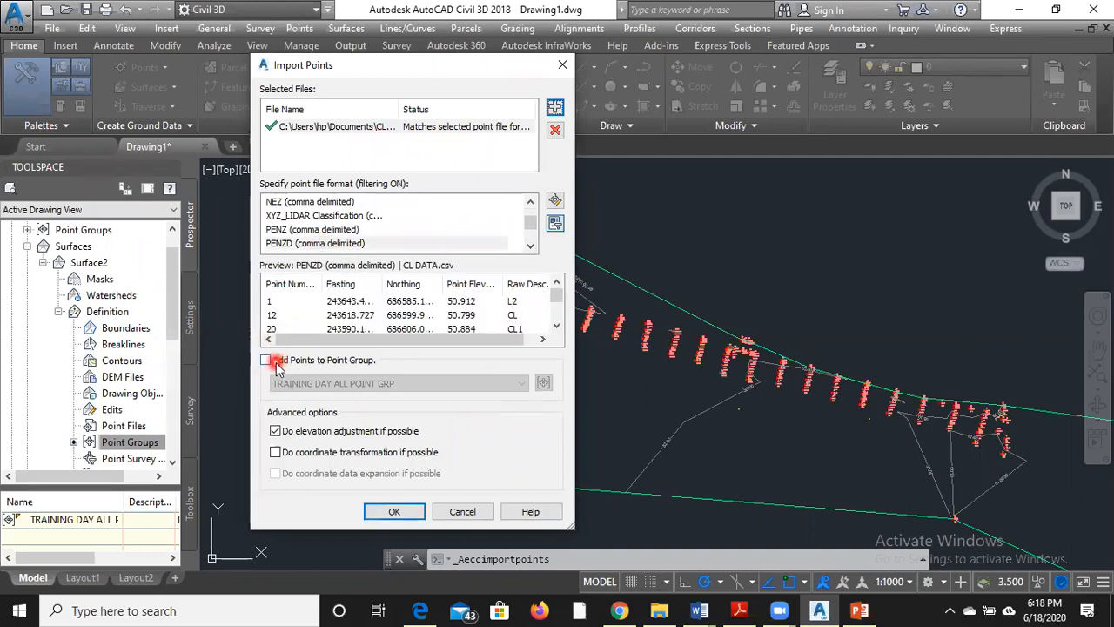
{"action": "left_click", "coordinate": [276, 365]}
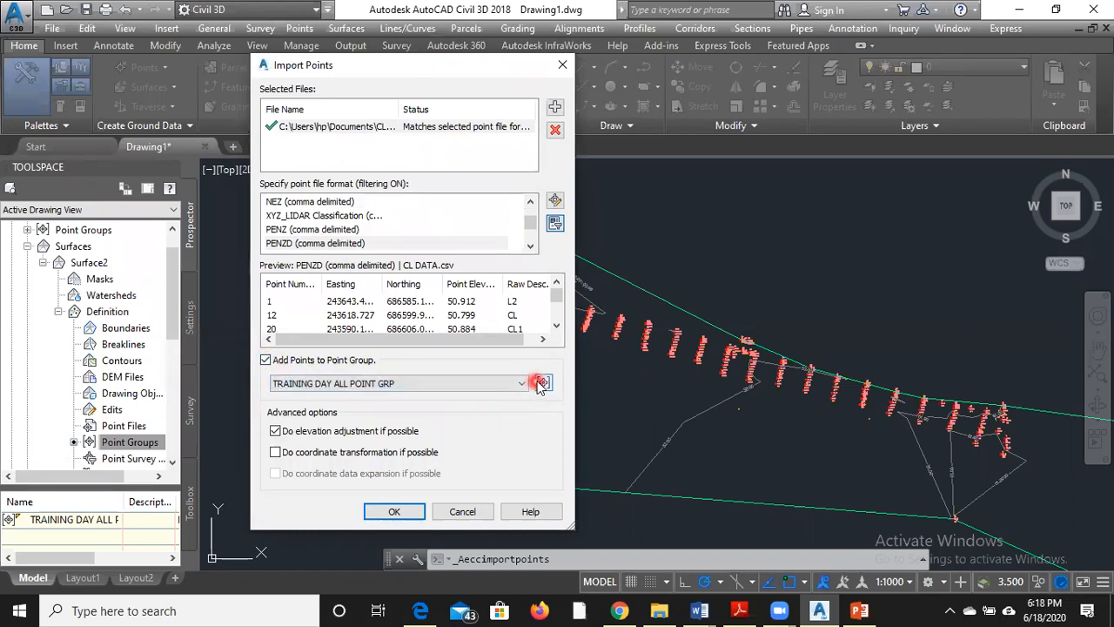
Step: Create the group CL DATA POINT GRP and import the points into it, using the next point number for all duplicate point numbers
{"action": "left_click", "coordinate": [543, 382]}
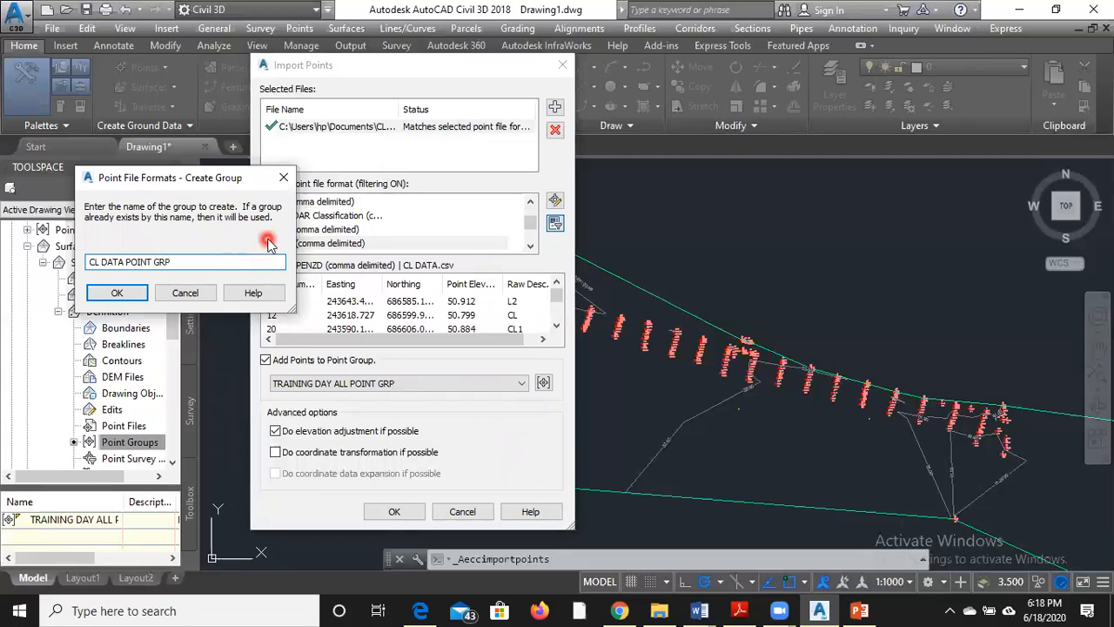
{"action": "left_click", "coordinate": [131, 296]}
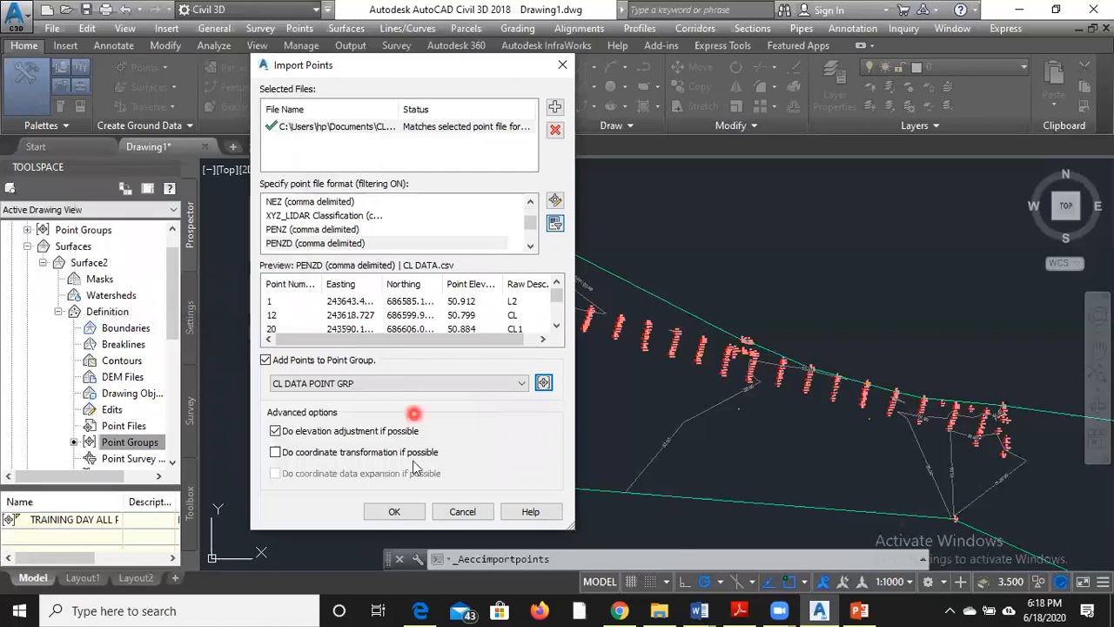
{"action": "left_click", "coordinate": [406, 513]}
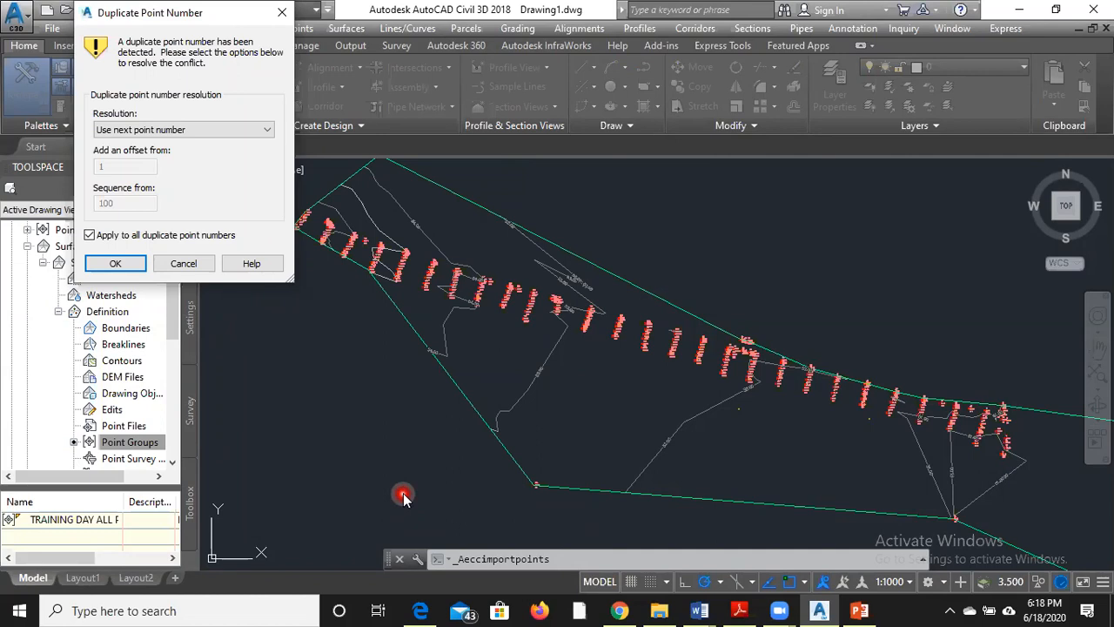
{"action": "left_click", "coordinate": [111, 263]}
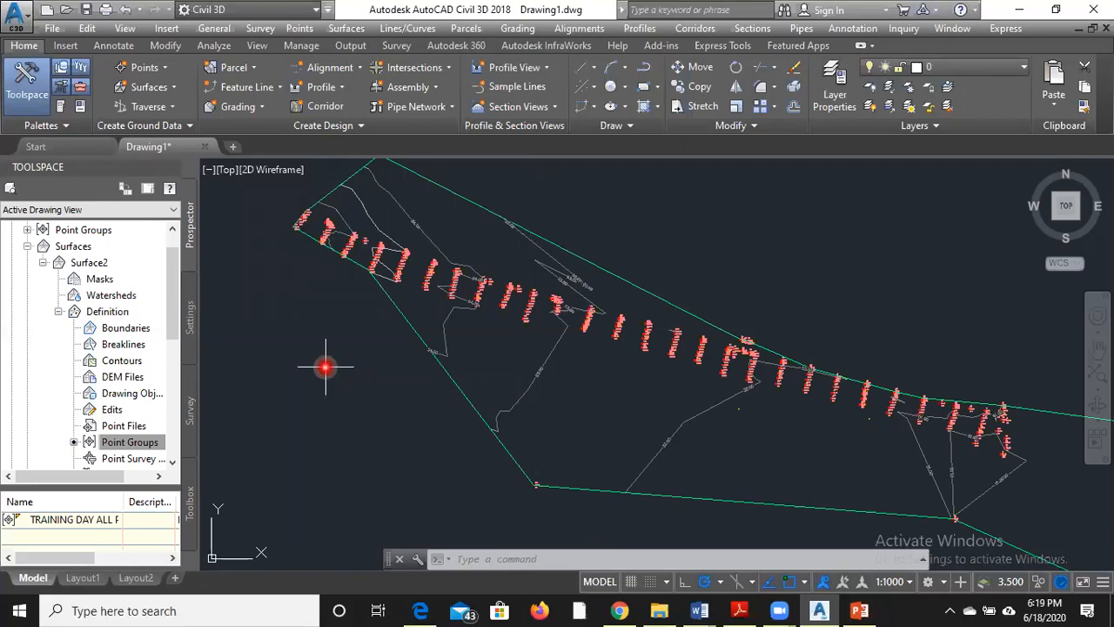
Step: Expand the drawing's Point Groups collection and review the properties of TRAINING DAY ALL POINT GRP without changing them
{"action": "left_click", "coordinate": [172, 230]}
{"action": "left_click", "coordinate": [172, 230]}
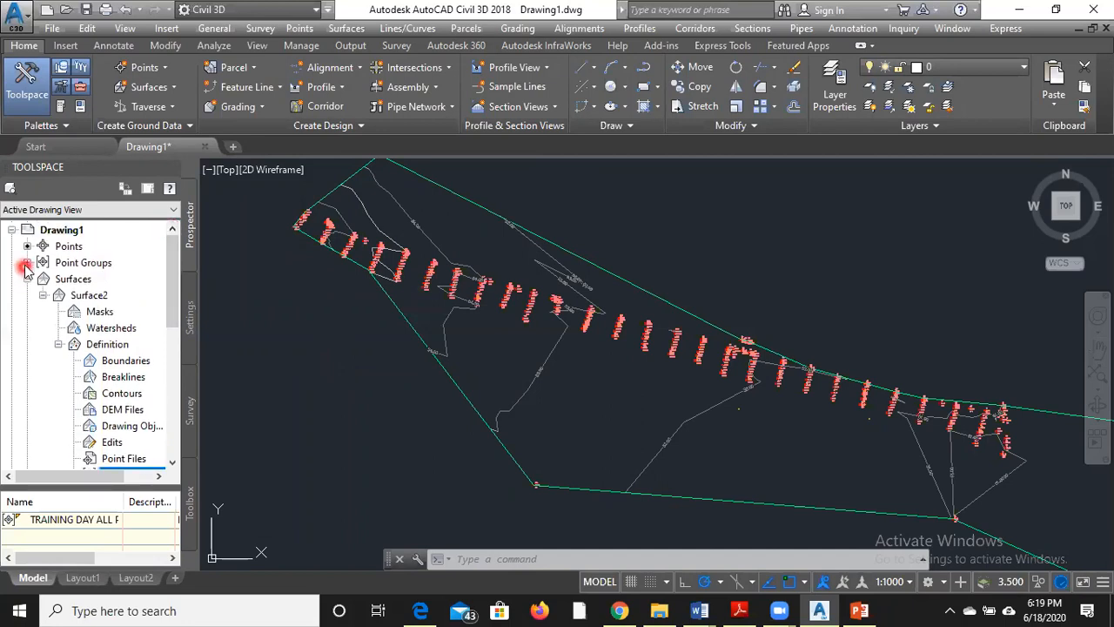
{"action": "left_click", "coordinate": [27, 262]}
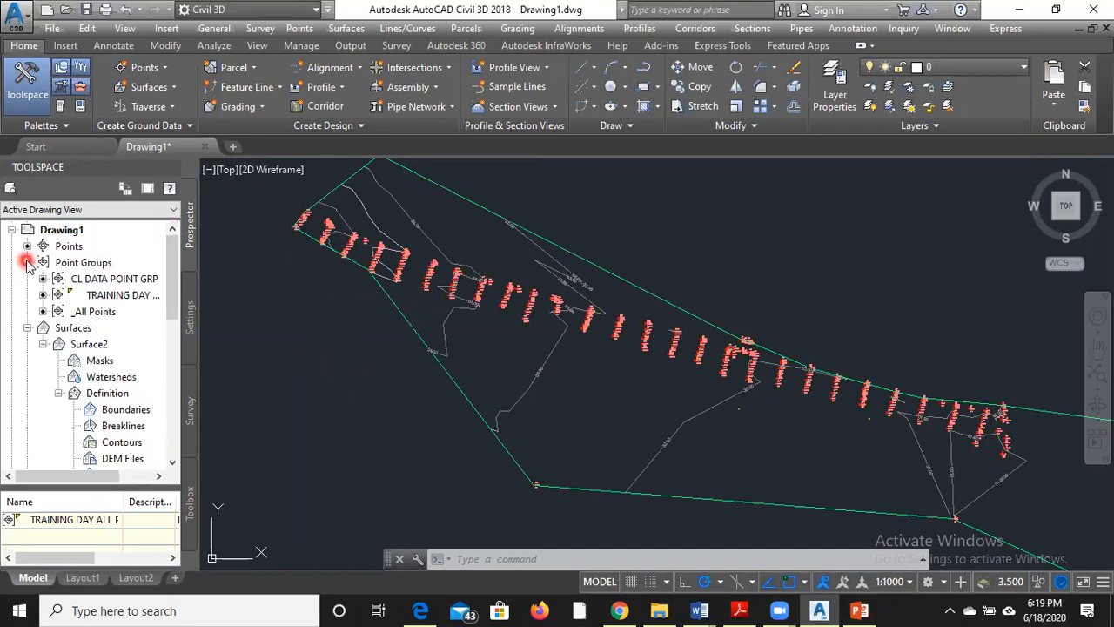
{"action": "left_click", "coordinate": [140, 296]}
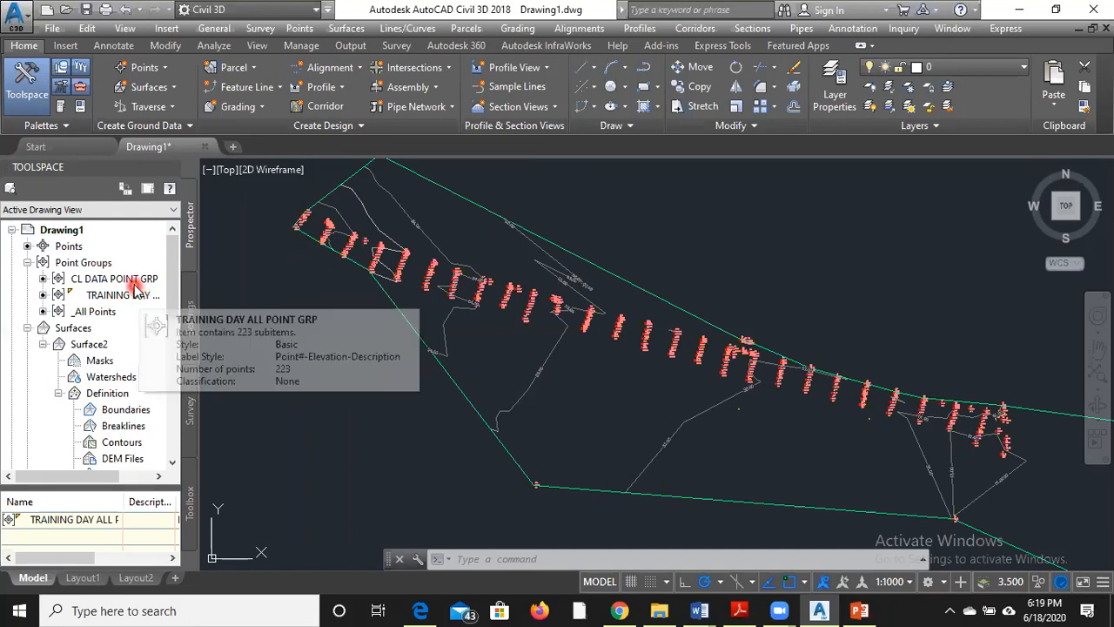
{"action": "mouse_move", "coordinate": [130, 278]}
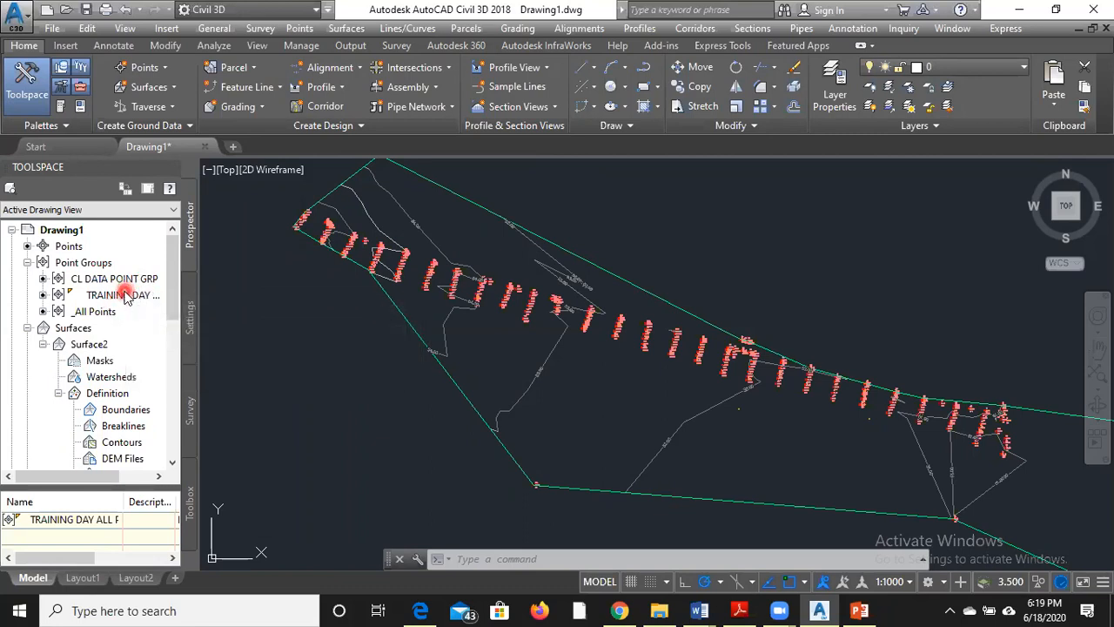
{"action": "left_click", "coordinate": [127, 296]}
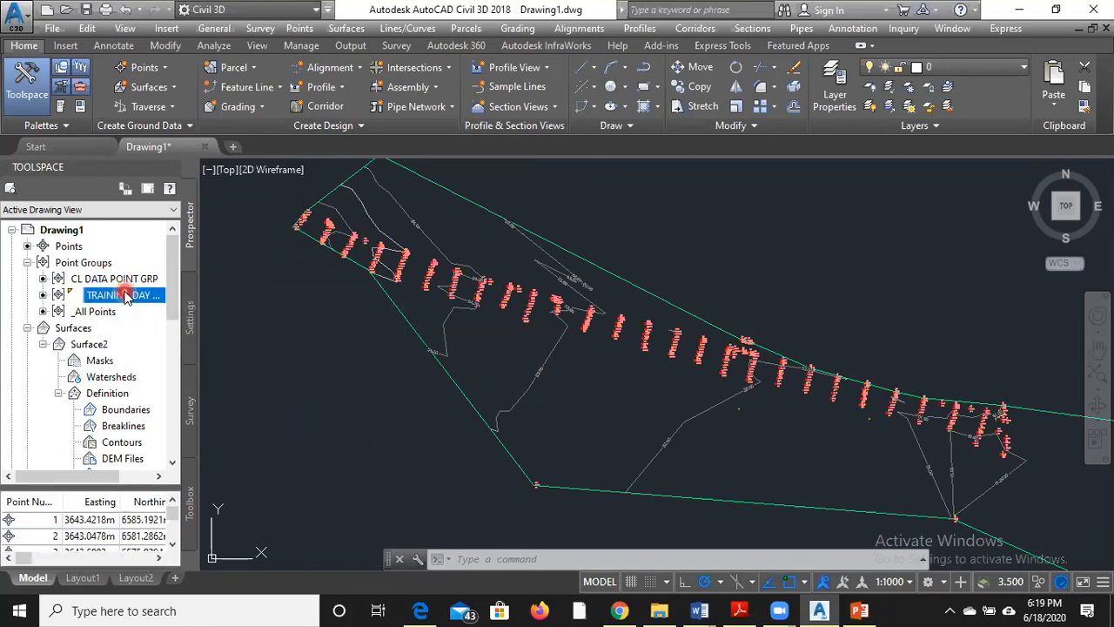
{"action": "right_click", "coordinate": [126, 295]}
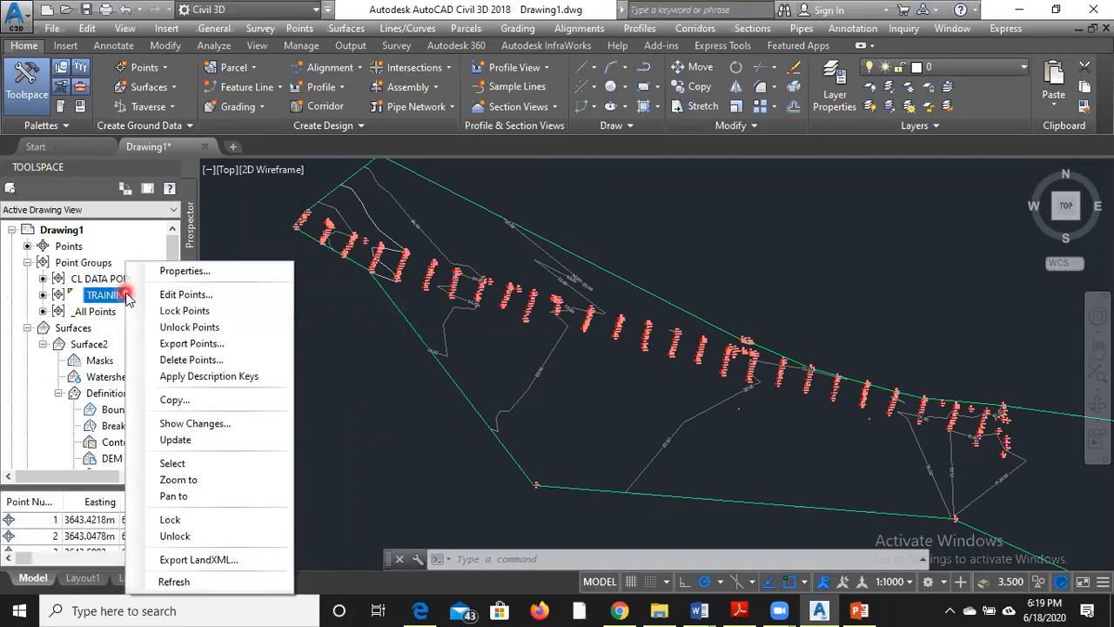
{"action": "left_click", "coordinate": [180, 271]}
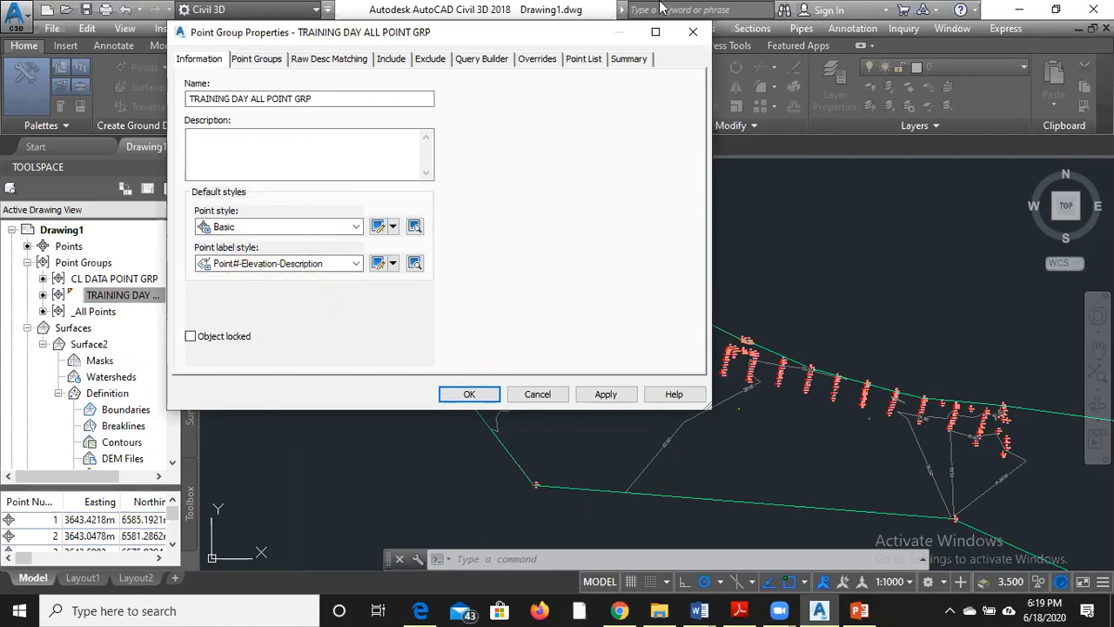
{"action": "left_click", "coordinate": [692, 31]}
Step: Examine the overlapping point markers and labels in the cross sections along the north-western part of the survey
{"action": "scroll", "coordinate": [440, 272], "scroll_direction": "up", "scroll_amount": 5}
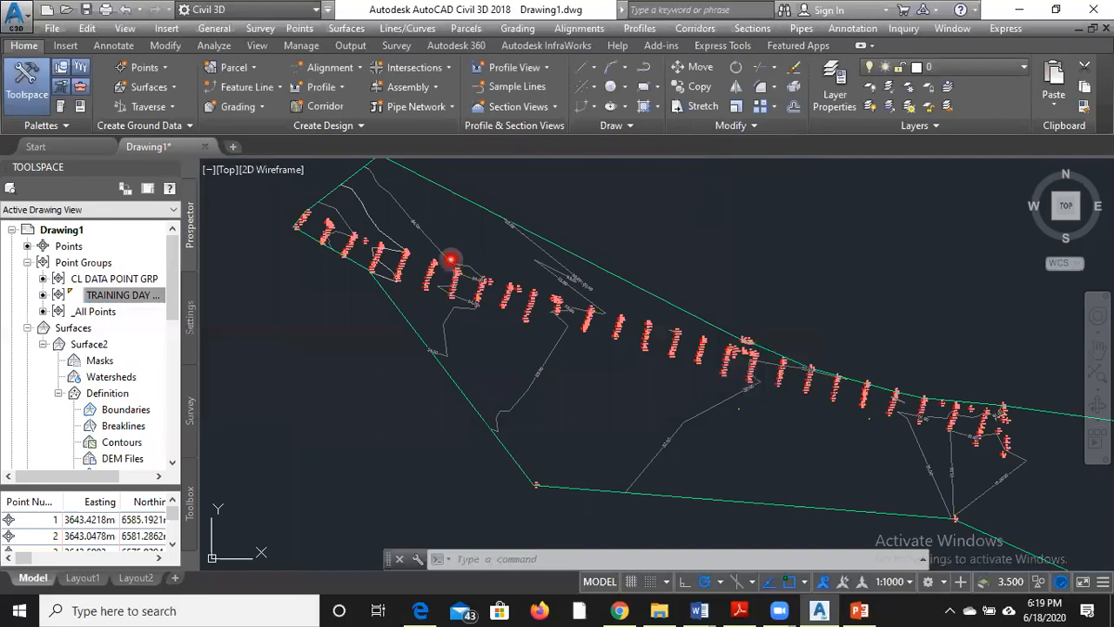
{"action": "scroll", "coordinate": [389, 302], "scroll_direction": "up", "scroll_amount": 6}
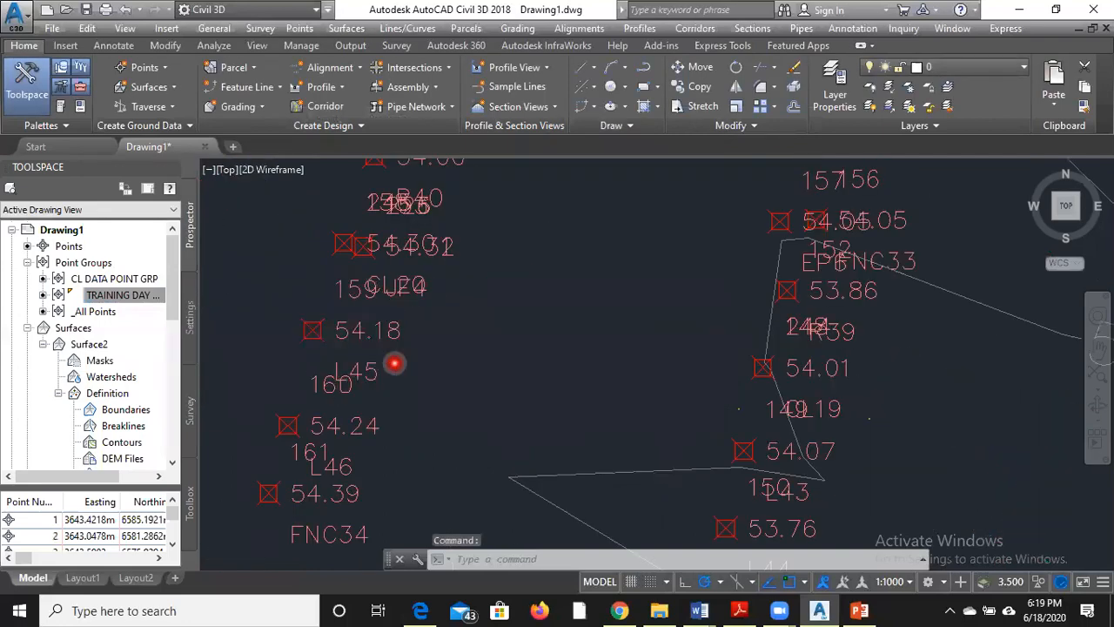
{"action": "scroll", "coordinate": [392, 363], "scroll_direction": "down", "scroll_amount": 2}
{"action": "scroll", "coordinate": [345, 439], "scroll_direction": "up", "scroll_amount": 2}
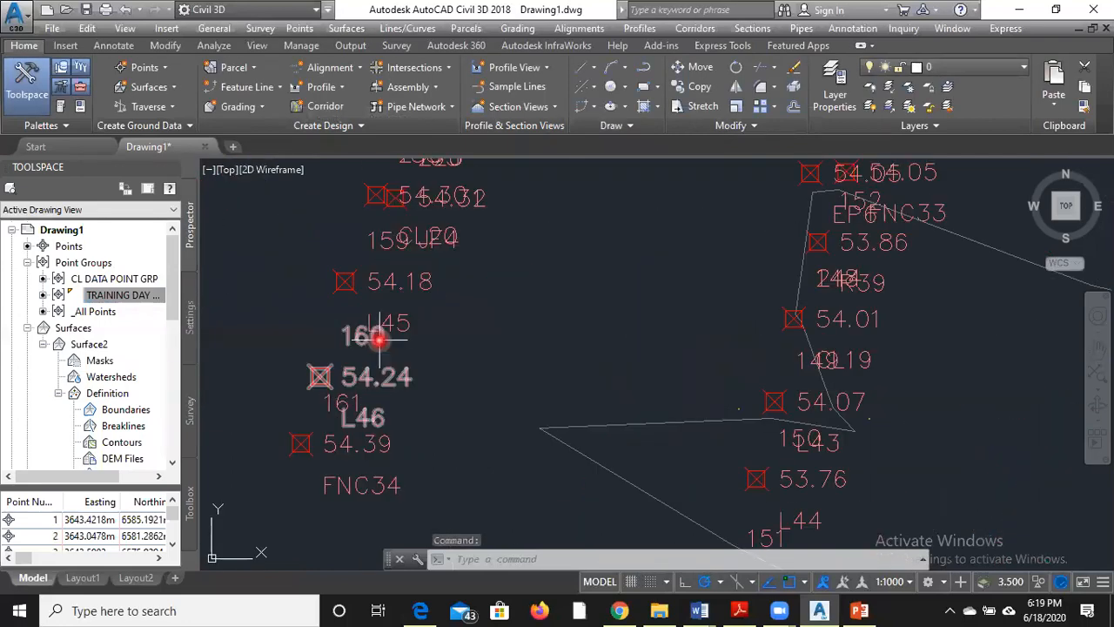
{"action": "scroll", "coordinate": [392, 374], "scroll_direction": "down", "scroll_amount": 2}
{"action": "scroll", "coordinate": [462, 381], "scroll_direction": "down", "scroll_amount": 5}
{"action": "scroll", "coordinate": [348, 316], "scroll_direction": "up", "scroll_amount": 5}
{"action": "scroll", "coordinate": [409, 313], "scroll_direction": "down", "scroll_amount": 5}
{"action": "scroll", "coordinate": [421, 329], "scroll_direction": "up", "scroll_amount": 10}
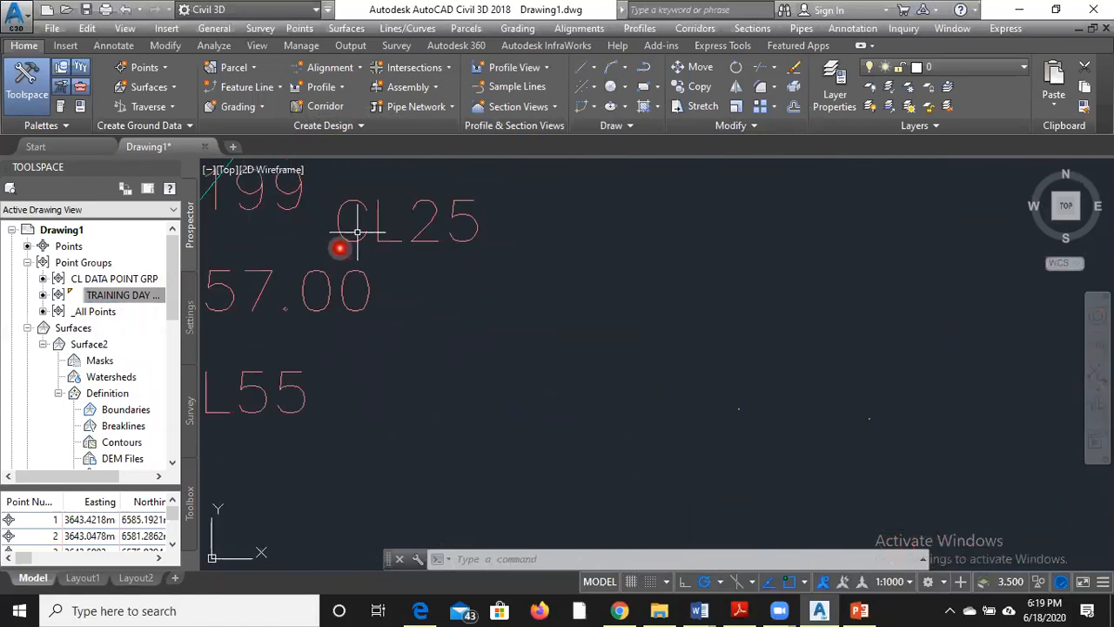
{"action": "scroll", "coordinate": [379, 207], "scroll_direction": "down", "scroll_amount": 5}
{"action": "scroll", "coordinate": [378, 338], "scroll_direction": "up", "scroll_amount": 3}
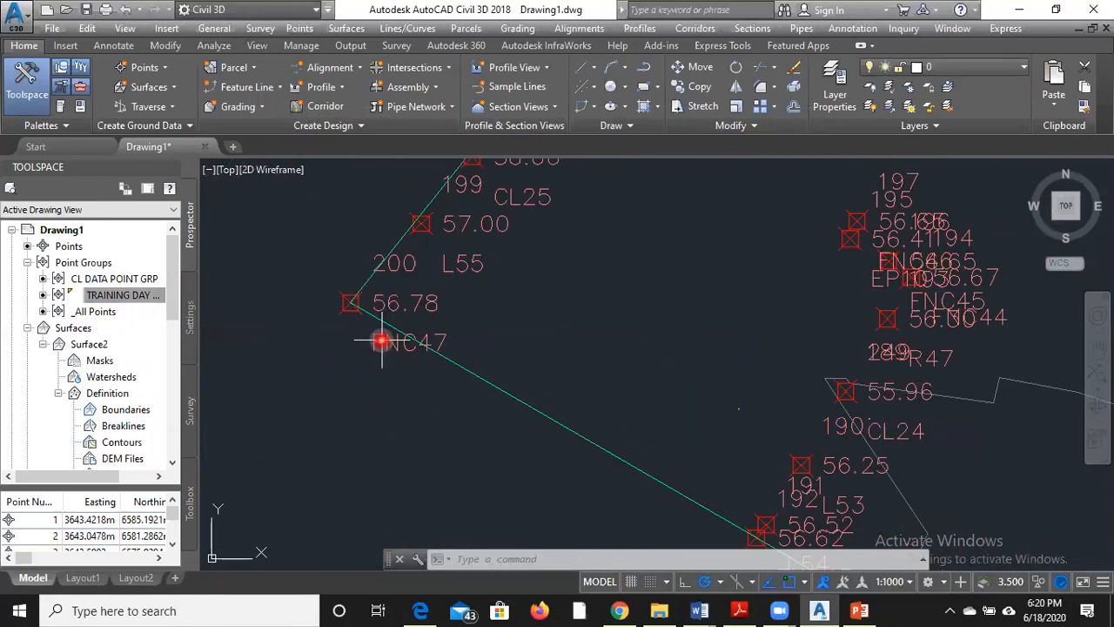
Step: Set both the point style and the point label style of TRAINING DAY ALL POINT GRP to <none>
{"action": "left_click", "coordinate": [108, 298]}
{"action": "right_click", "coordinate": [108, 299]}
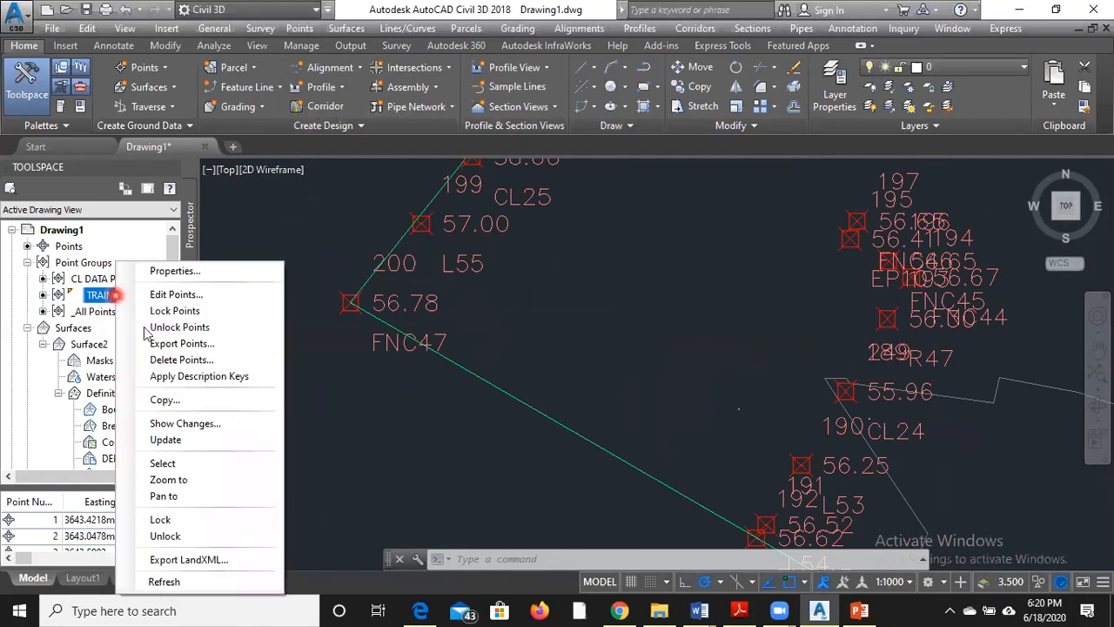
{"action": "left_click", "coordinate": [224, 275]}
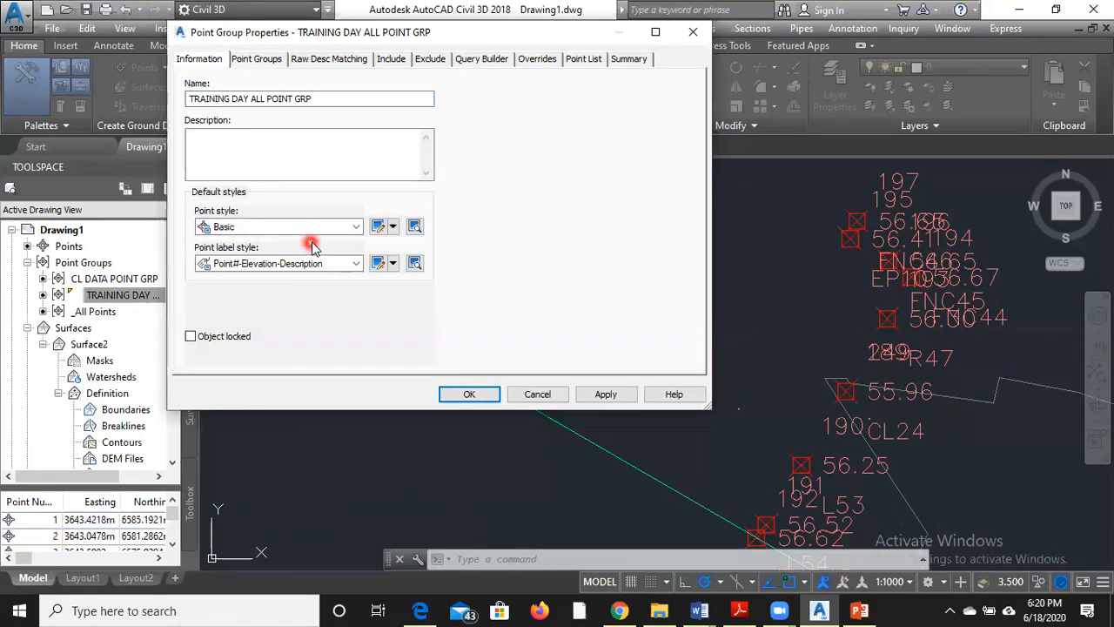
{"action": "left_click", "coordinate": [356, 227]}
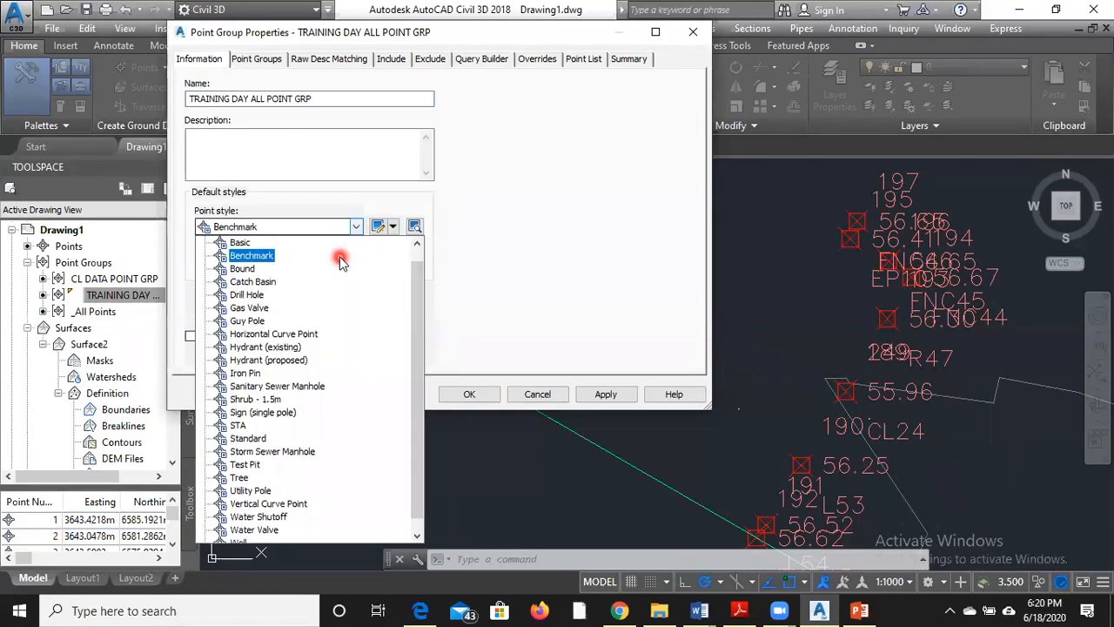
{"action": "scroll", "coordinate": [340, 256], "scroll_direction": "up", "scroll_amount": 1}
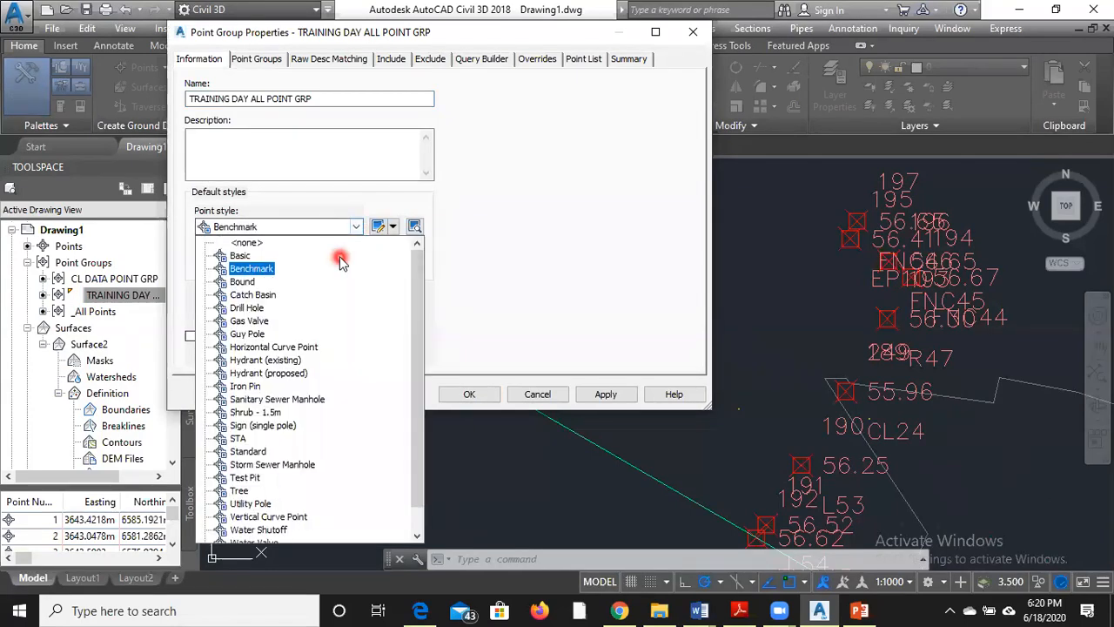
{"action": "left_click", "coordinate": [246, 244]}
{"action": "left_click", "coordinate": [356, 263]}
{"action": "left_click", "coordinate": [247, 280]}
{"action": "left_click", "coordinate": [607, 393]}
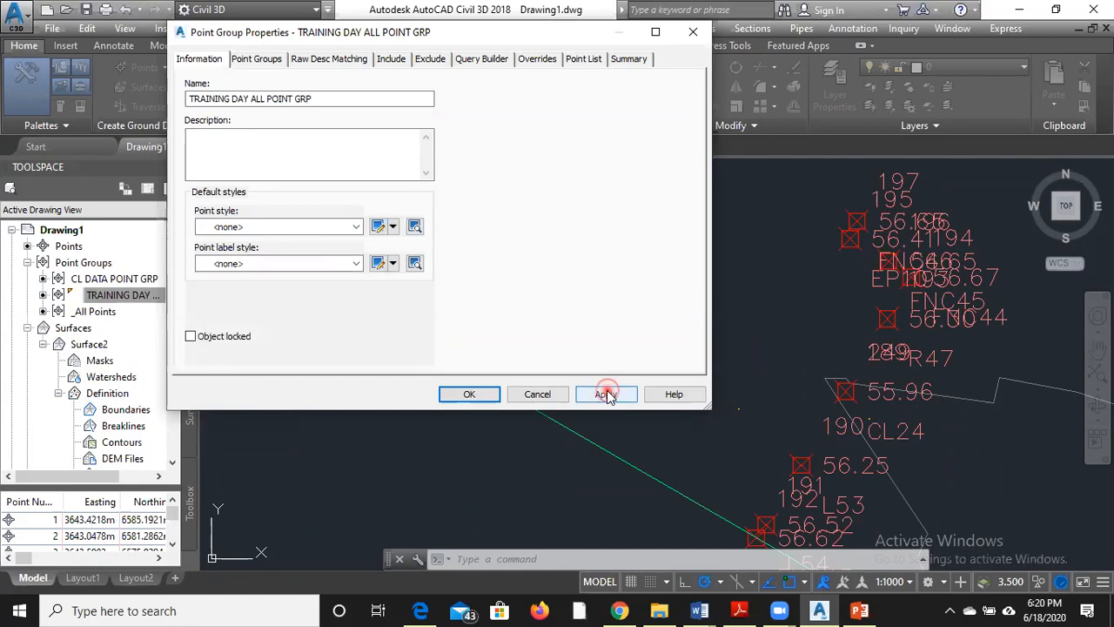
{"action": "left_click", "coordinate": [487, 394]}
{"action": "scroll", "coordinate": [430, 316], "scroll_direction": "down", "scroll_amount": 3}
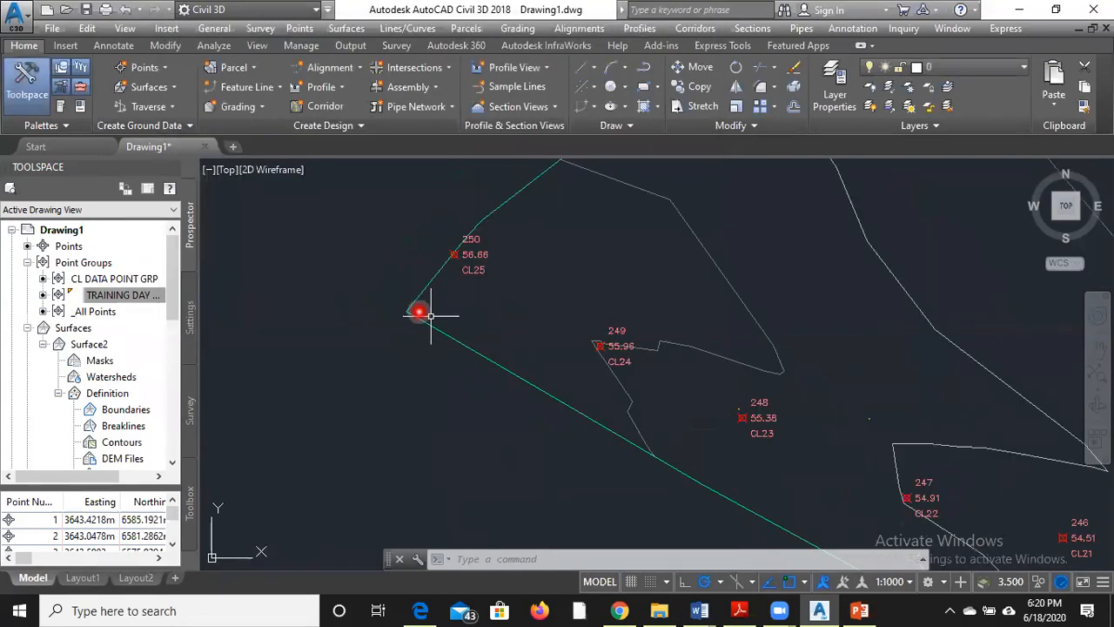
{"action": "scroll", "coordinate": [390, 261], "scroll_direction": "down", "scroll_amount": 5}
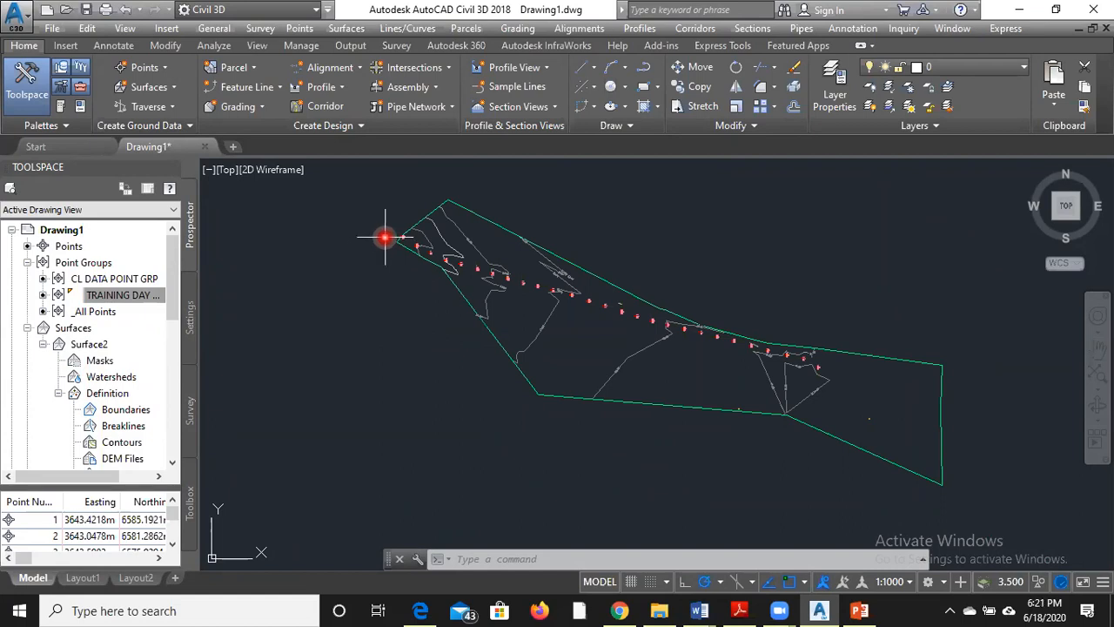
Step: Set TRAINING DAY ALL POINT GRP's point style to Basic and its point label style to Point#-Elevation-Description
{"action": "left_click", "coordinate": [127, 295]}
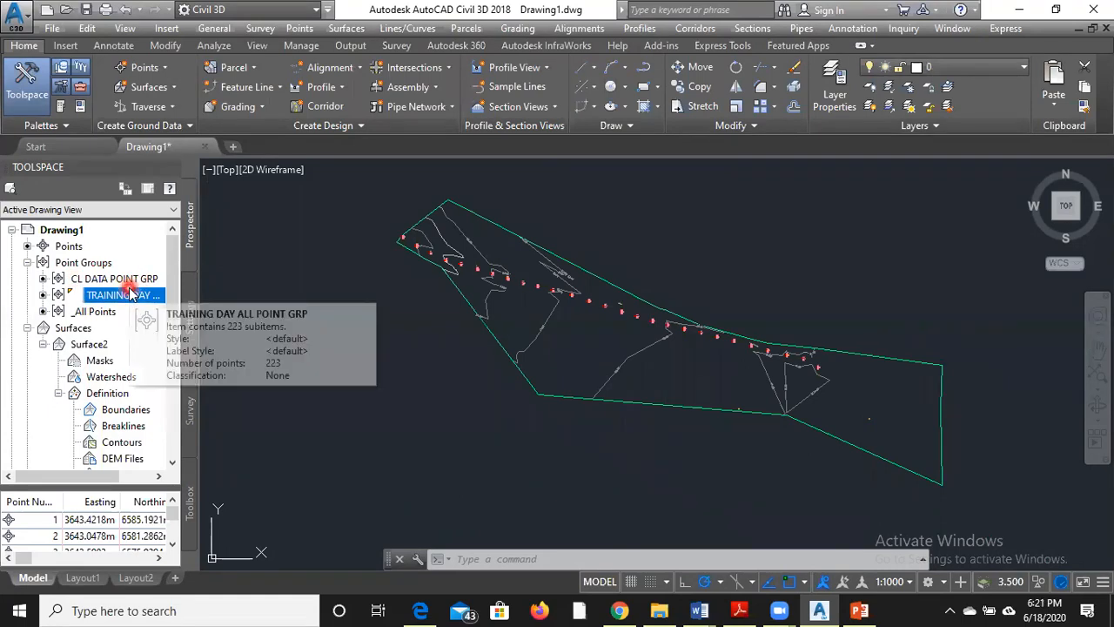
{"action": "right_click", "coordinate": [131, 297]}
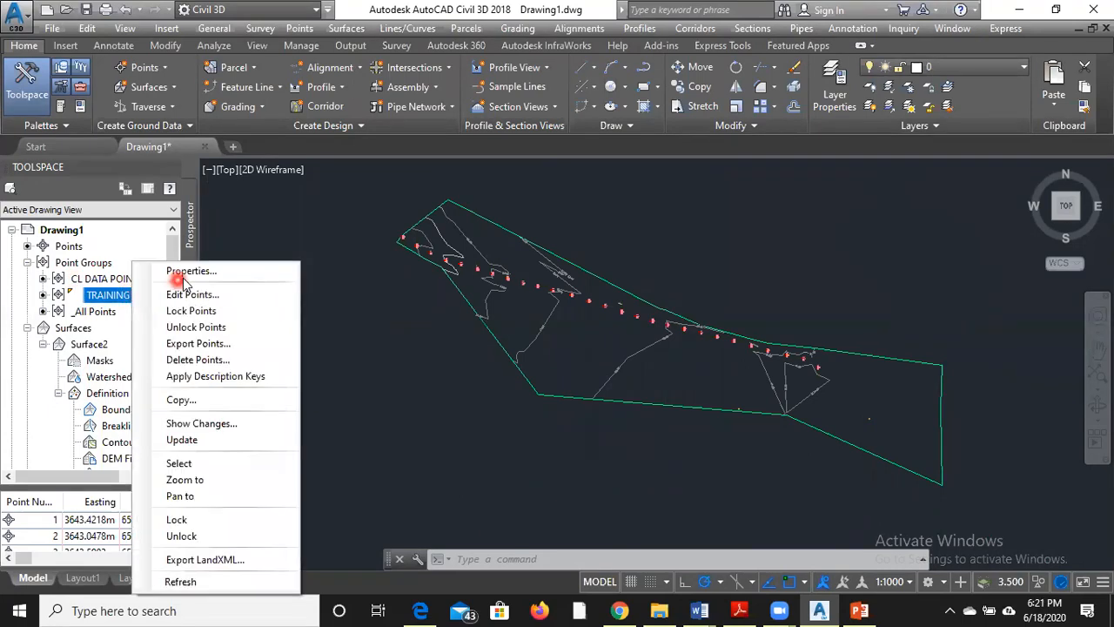
{"action": "left_click", "coordinate": [216, 272]}
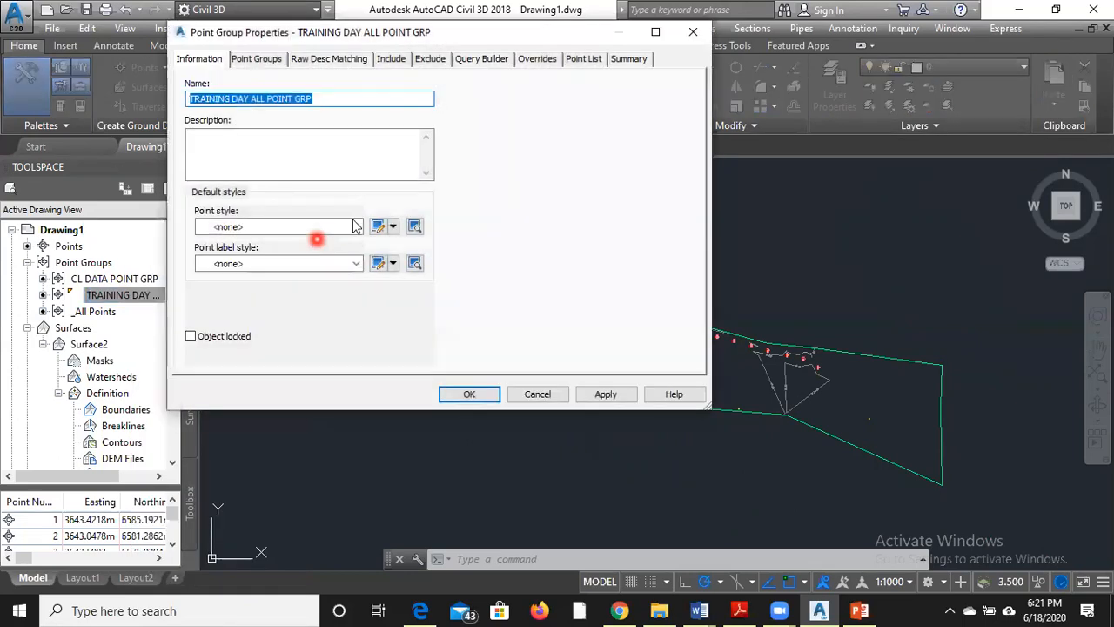
{"action": "left_click", "coordinate": [356, 227]}
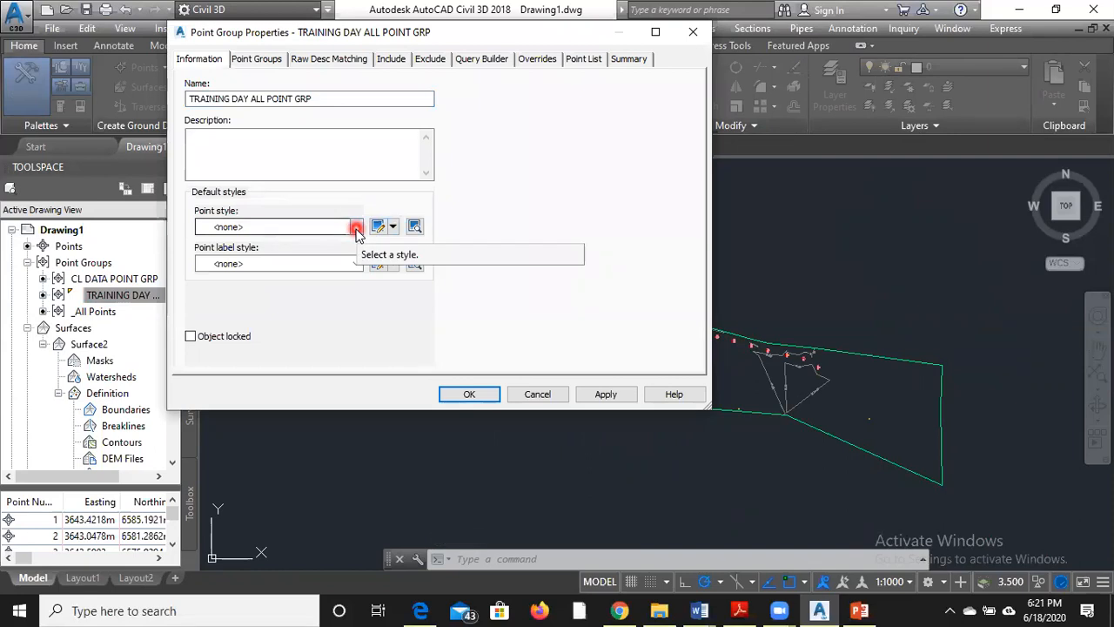
{"action": "left_click", "coordinate": [238, 255]}
{"action": "left_click", "coordinate": [356, 264]}
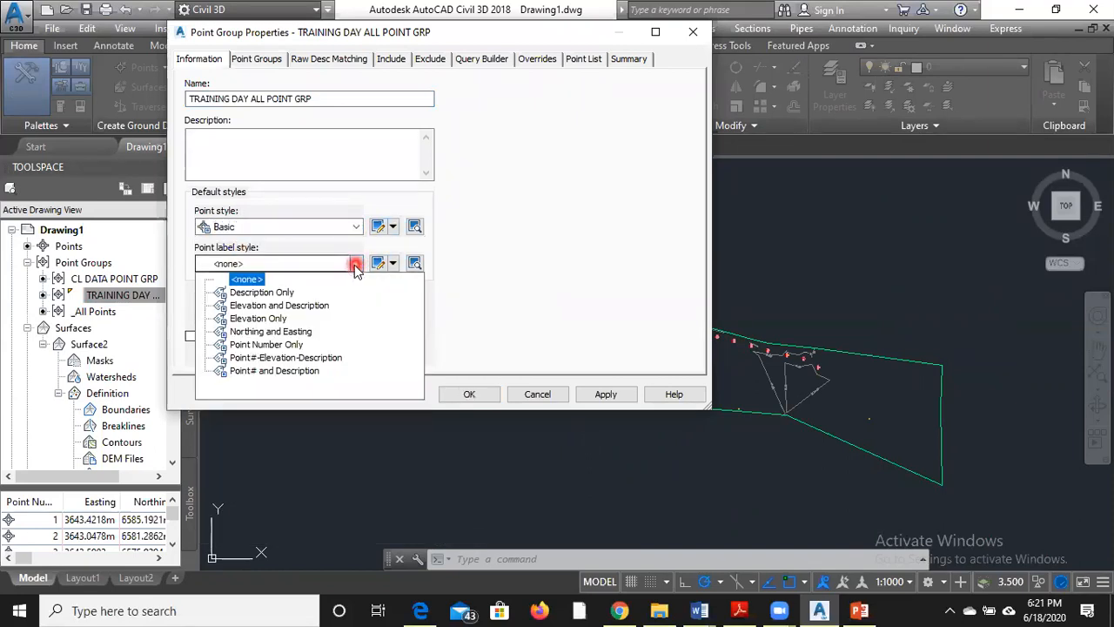
{"action": "left_click", "coordinate": [309, 355]}
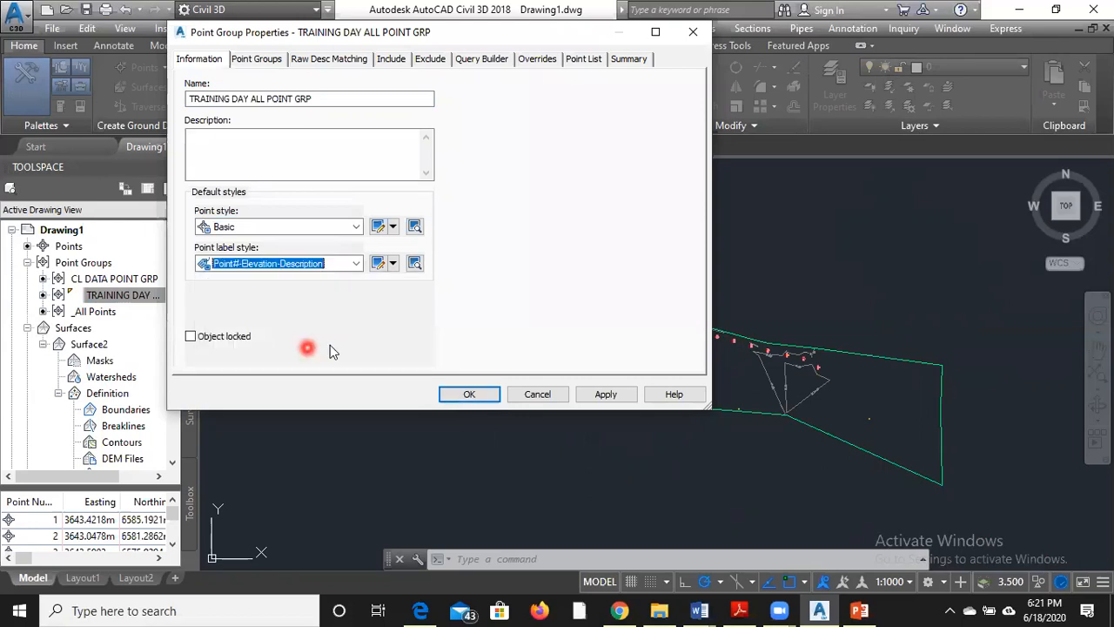
{"action": "left_click", "coordinate": [600, 393]}
{"action": "left_click", "coordinate": [470, 396]}
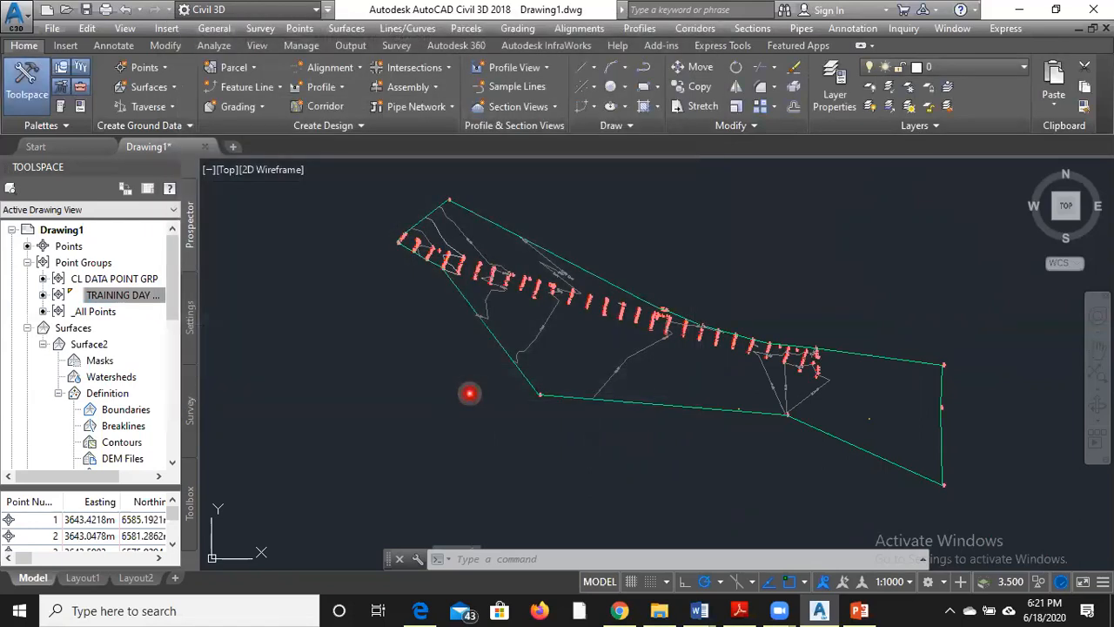
{"action": "scroll", "coordinate": [528, 318], "scroll_direction": "down", "scroll_amount": 2}
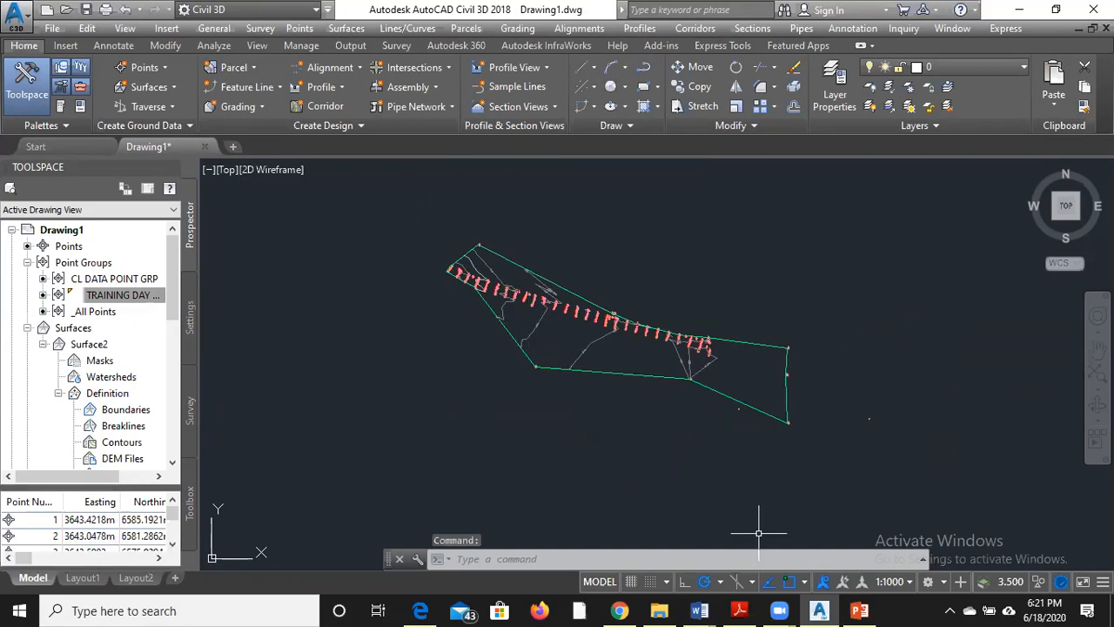
Step: Select Surface2 in the drawing and review its surface properties without changing them
{"action": "left_click", "coordinate": [125, 297]}
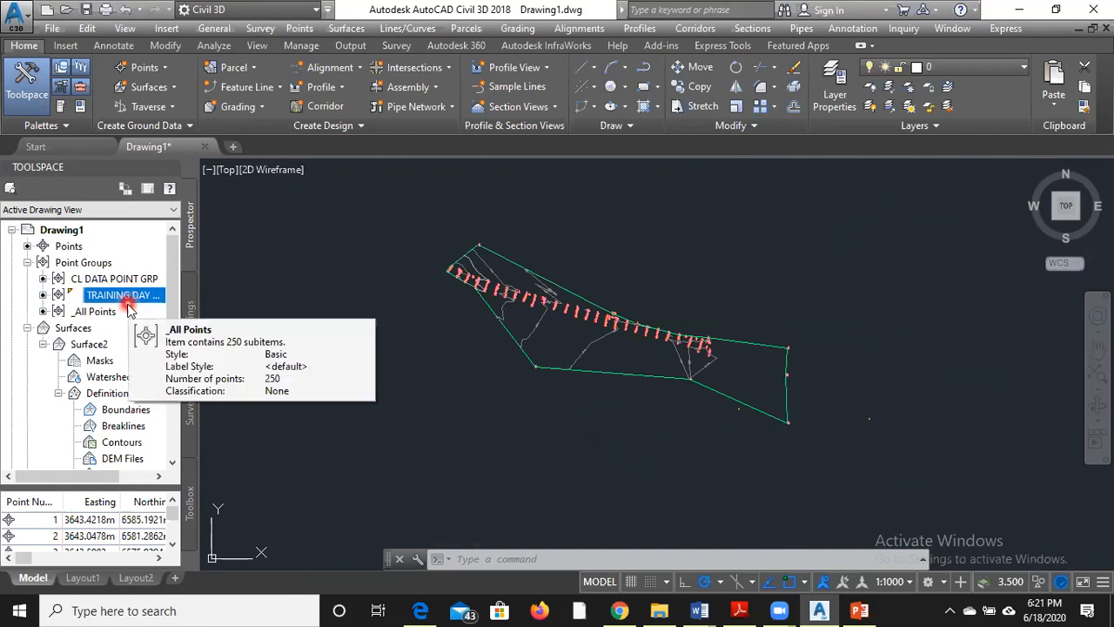
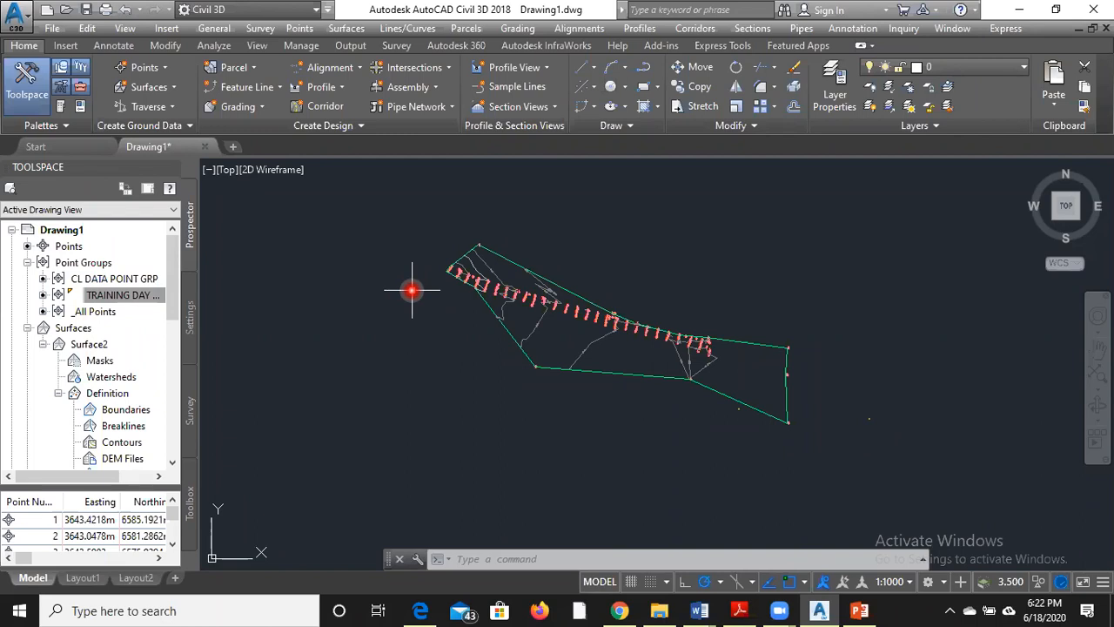
{"action": "scroll", "coordinate": [462, 278], "scroll_direction": "up", "scroll_amount": 5}
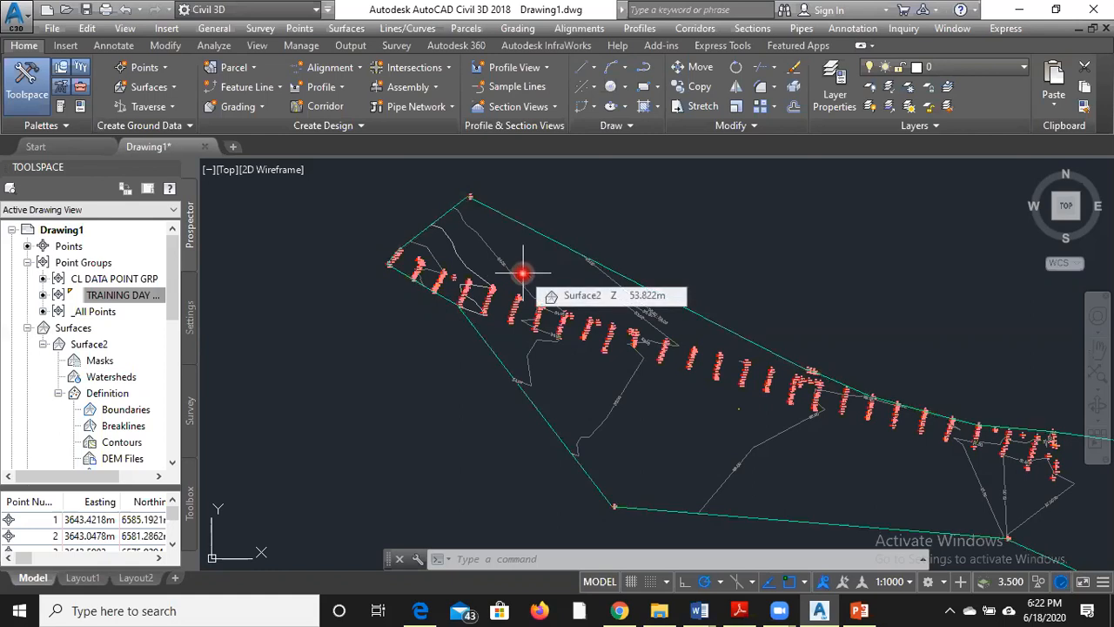
{"action": "left_click", "coordinate": [551, 235]}
{"action": "scroll", "coordinate": [399, 222], "scroll_direction": "down", "scroll_amount": 3}
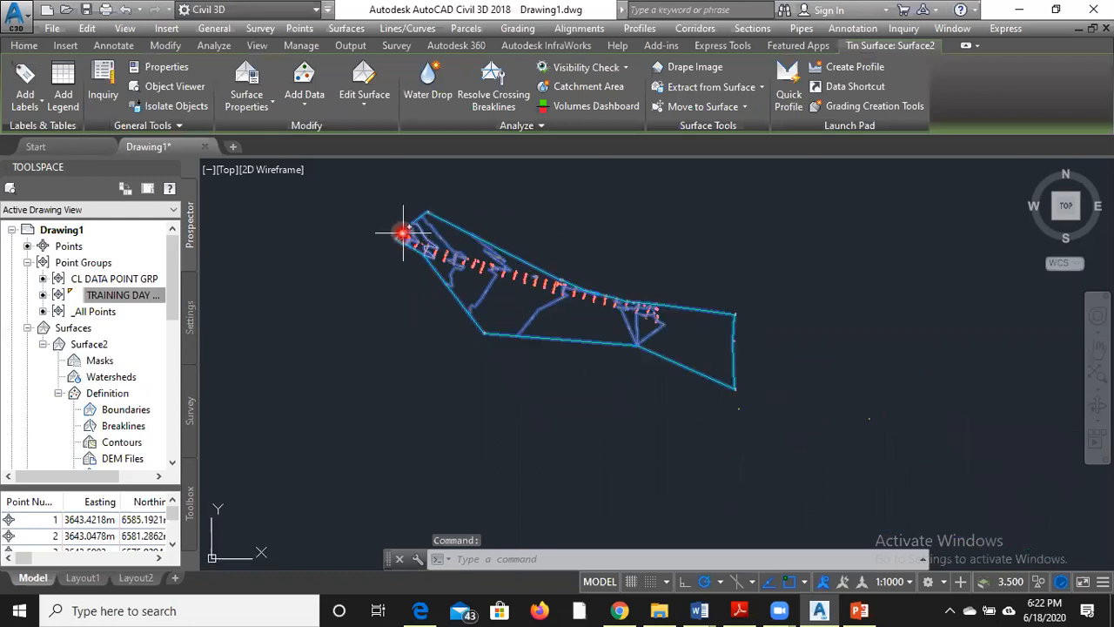
{"action": "scroll", "coordinate": [408, 237], "scroll_direction": "up", "scroll_amount": 2}
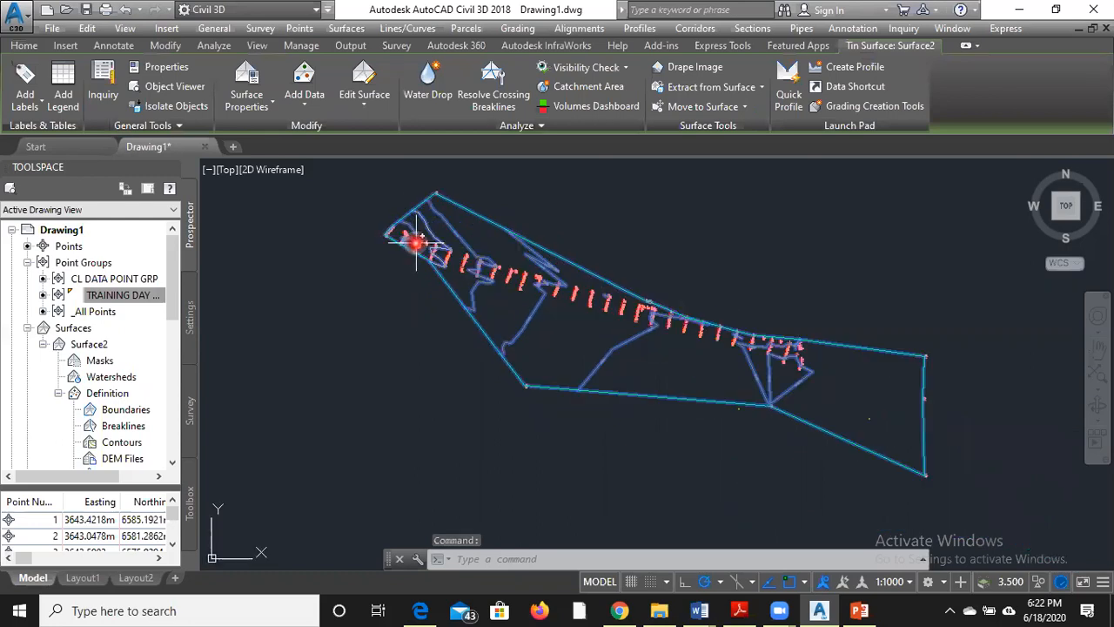
{"action": "left_click", "coordinate": [261, 103]}
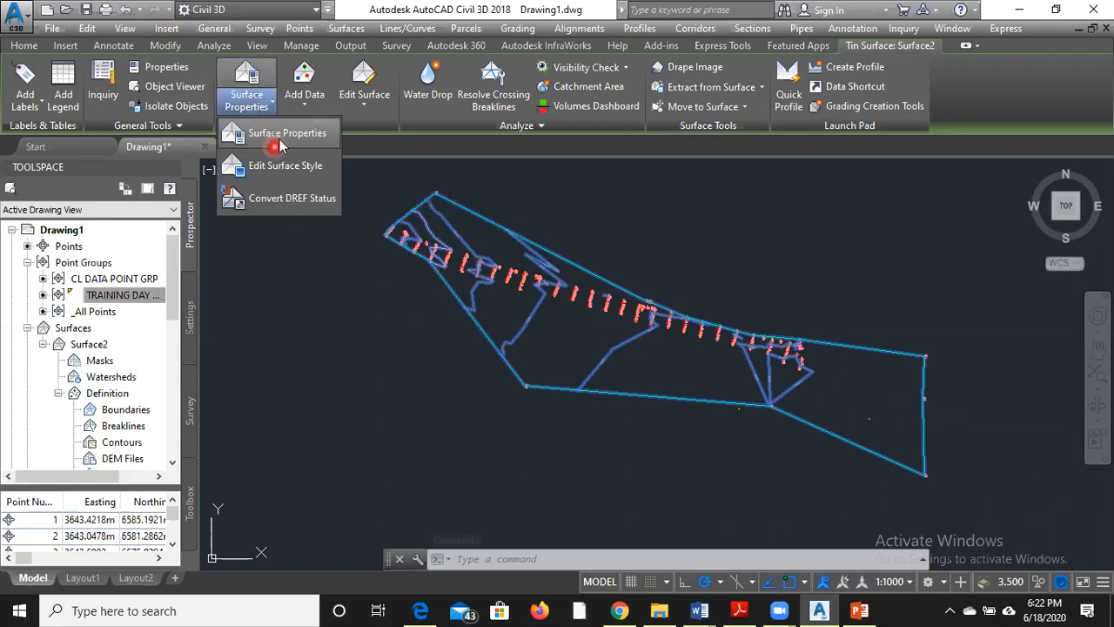
{"action": "left_click", "coordinate": [279, 146]}
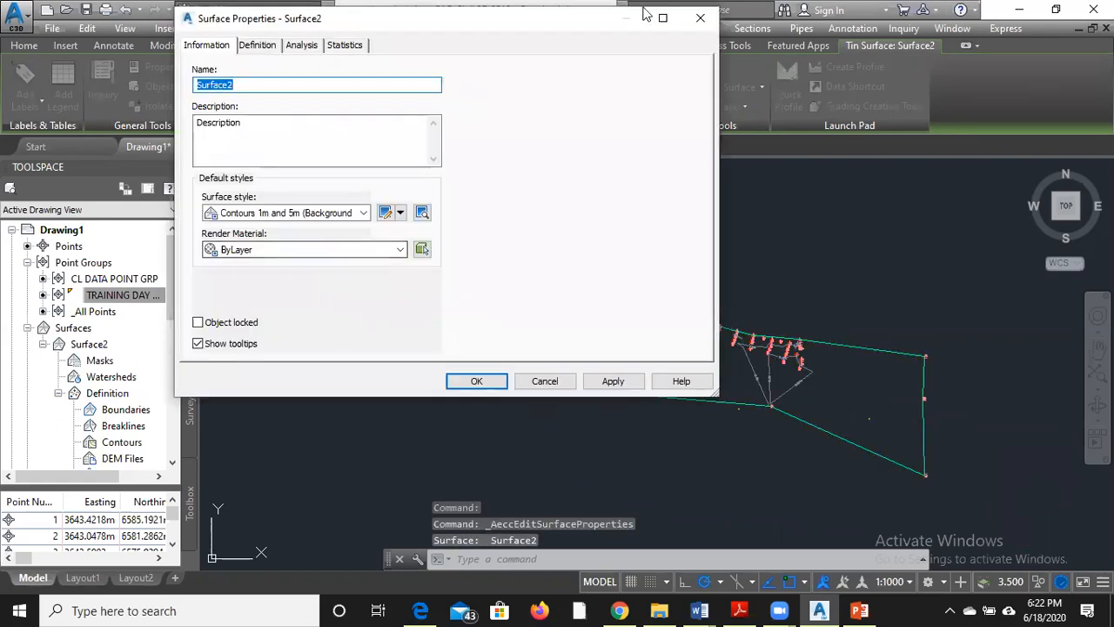
{"action": "left_click", "coordinate": [701, 17]}
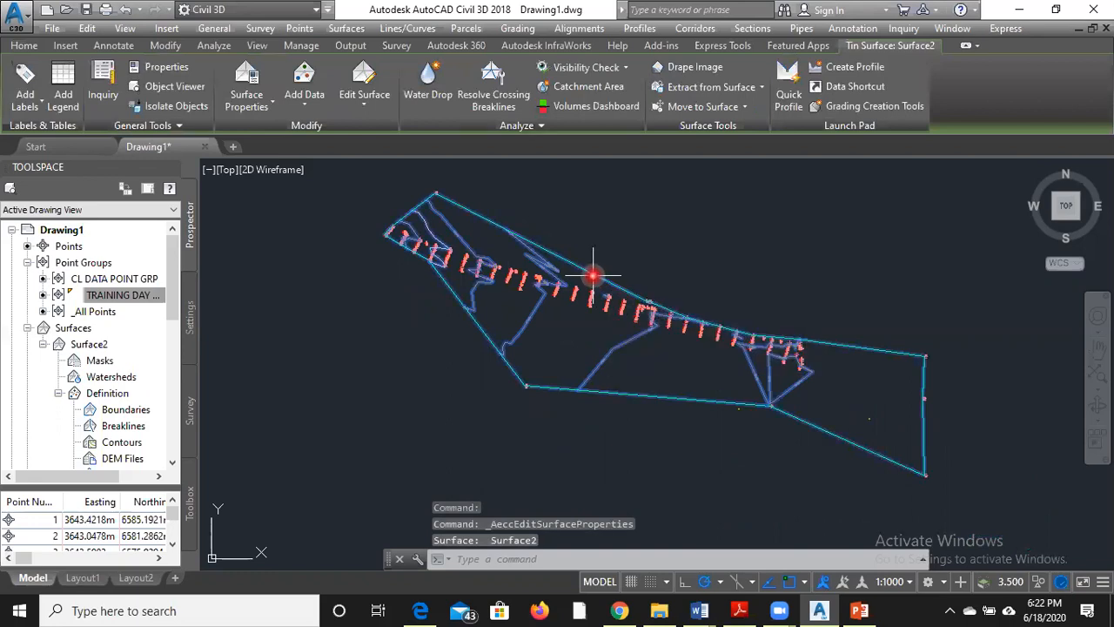
Step: Set Surface2's surface style to Border Only
{"action": "mouse_move", "coordinate": [593, 276]}
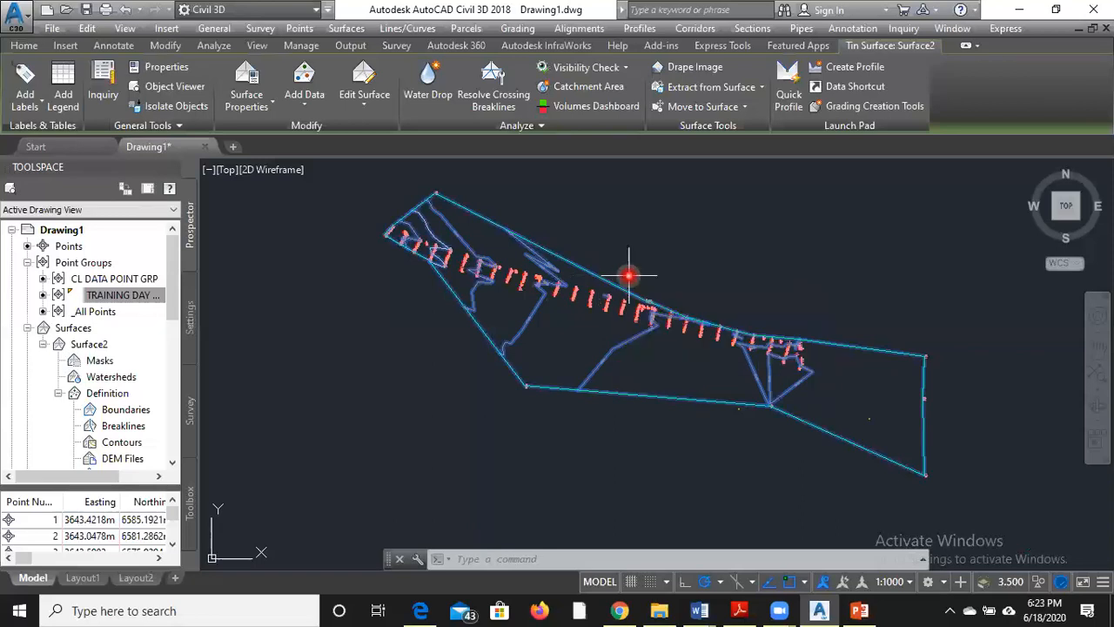
{"action": "left_click", "coordinate": [272, 98]}
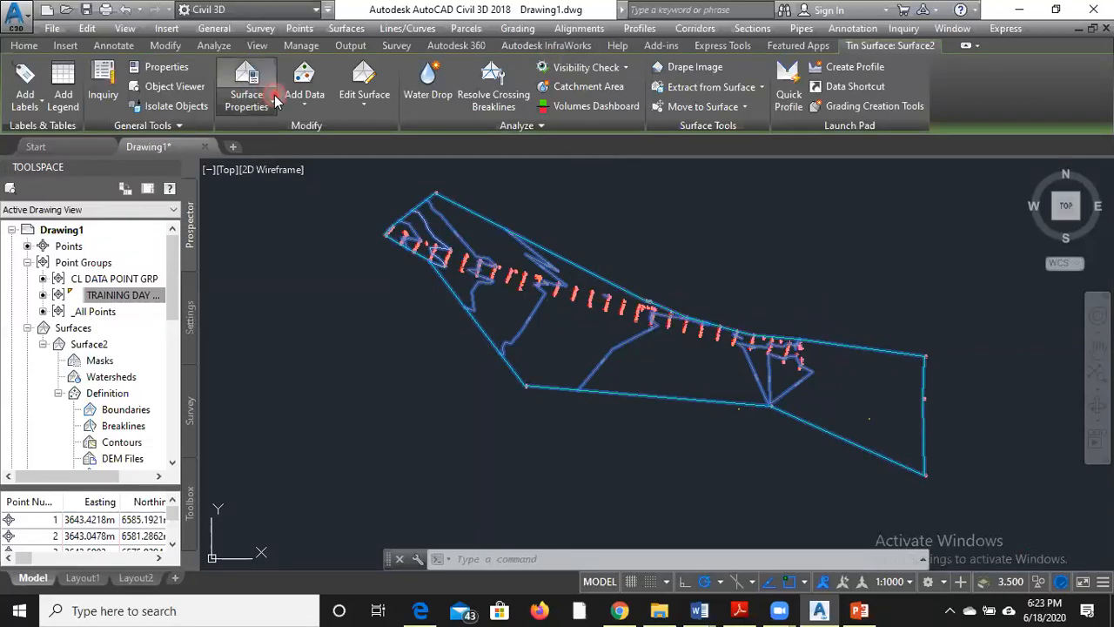
{"action": "left_click", "coordinate": [272, 128]}
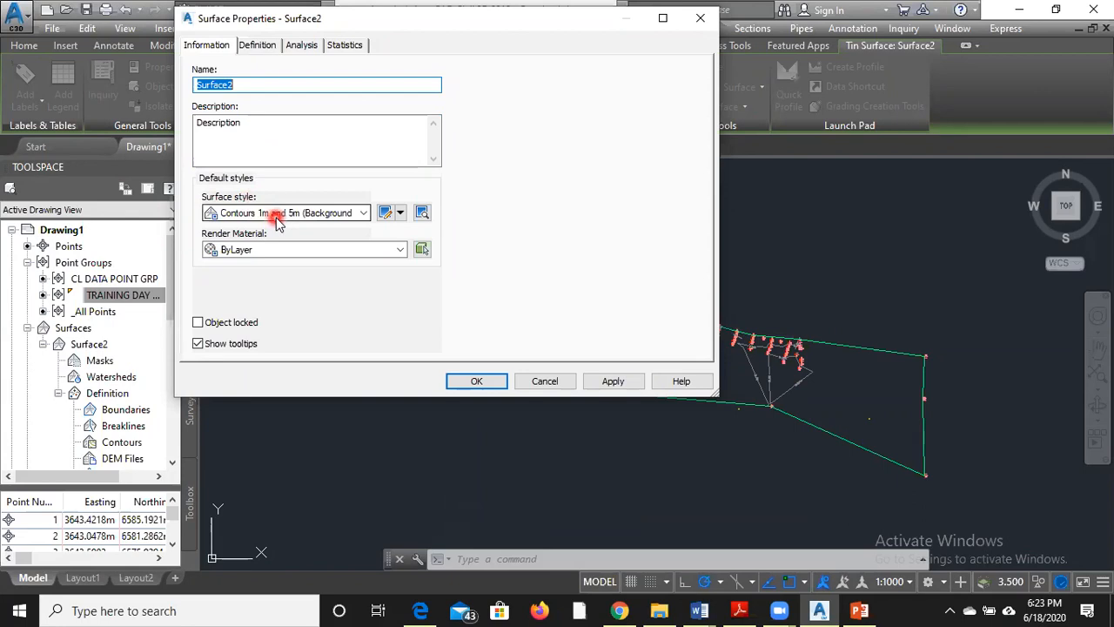
{"action": "left_click", "coordinate": [365, 216]}
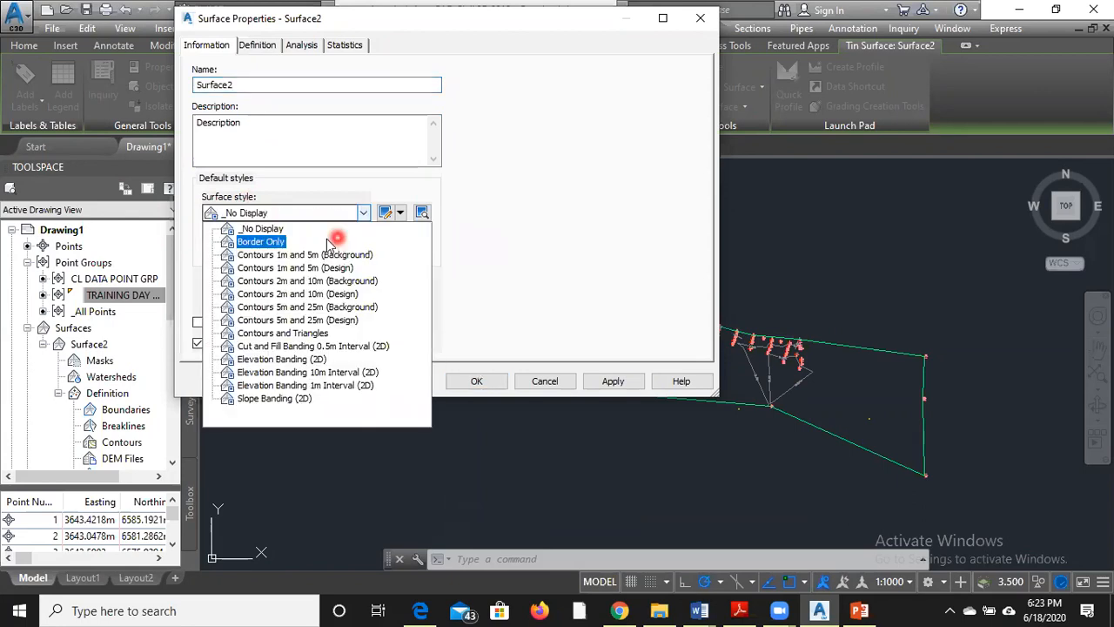
{"action": "left_click", "coordinate": [261, 241]}
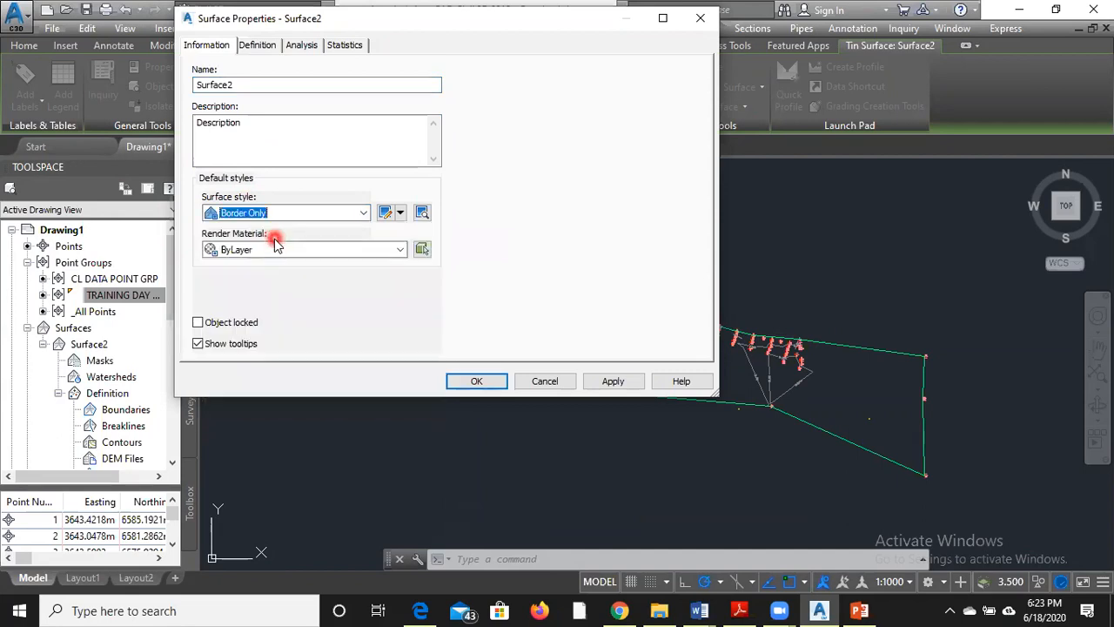
{"action": "left_click", "coordinate": [620, 381]}
{"action": "left_click", "coordinate": [500, 380]}
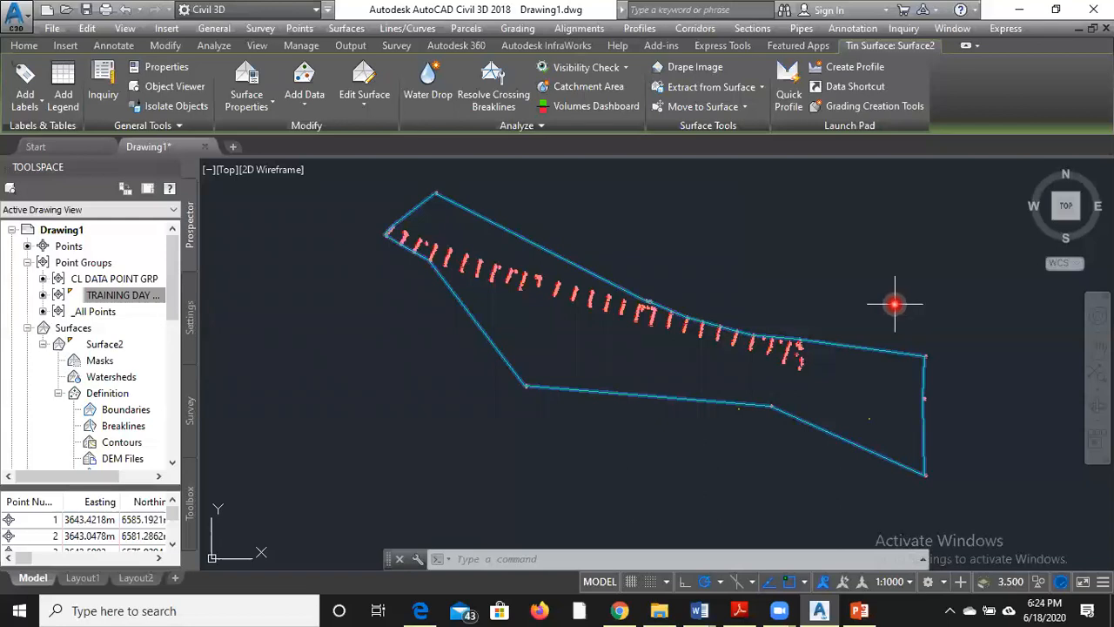
Step: Examine the point markers and labels of the cross sections at the north-western end of Surface2's border
{"action": "scroll", "coordinate": [383, 222], "scroll_direction": "up", "scroll_amount": 2}
{"action": "scroll", "coordinate": [383, 220], "scroll_direction": "up", "scroll_amount": 1}
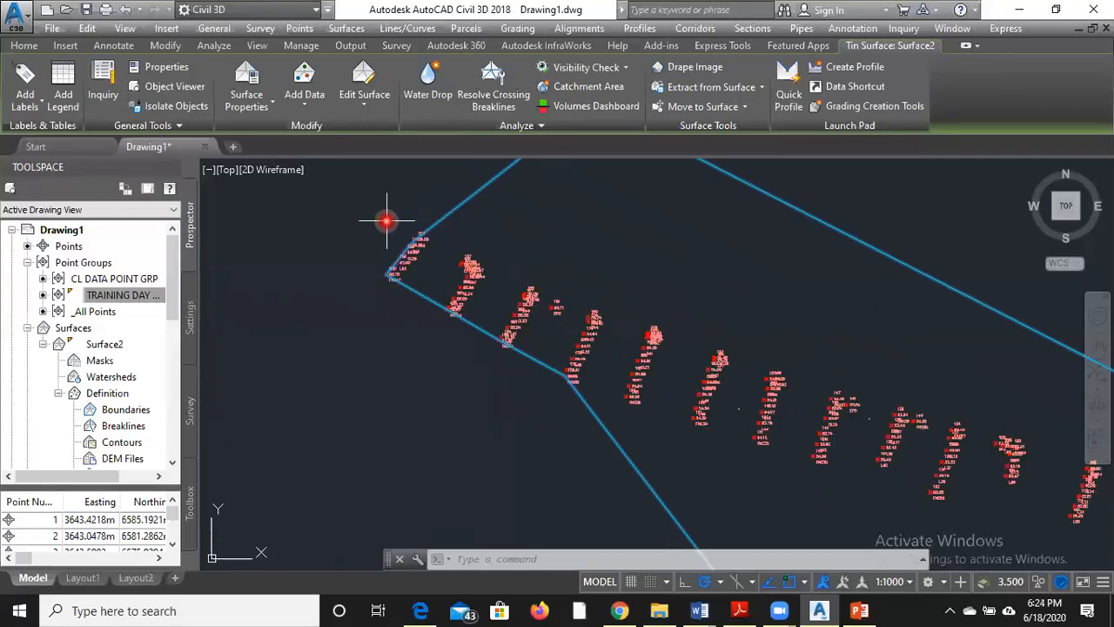
{"action": "scroll", "coordinate": [411, 239], "scroll_direction": "up", "scroll_amount": 2}
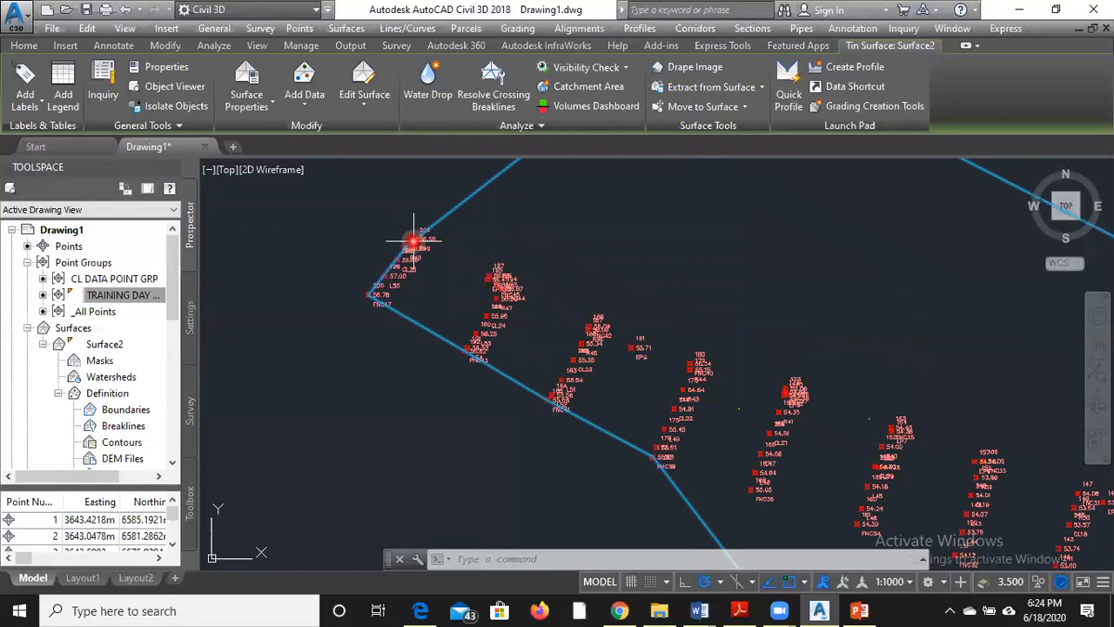
{"action": "scroll", "coordinate": [378, 266], "scroll_direction": "down", "scroll_amount": 2}
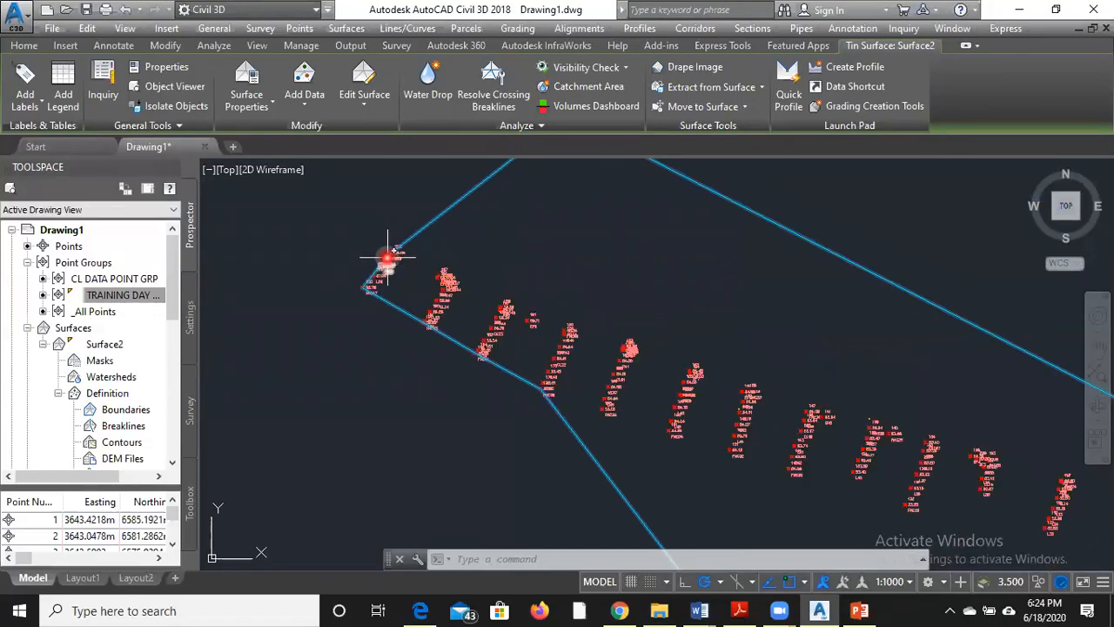
{"action": "scroll", "coordinate": [374, 288], "scroll_direction": "down", "scroll_amount": 1}
{"action": "scroll", "coordinate": [388, 257], "scroll_direction": "up", "scroll_amount": 3}
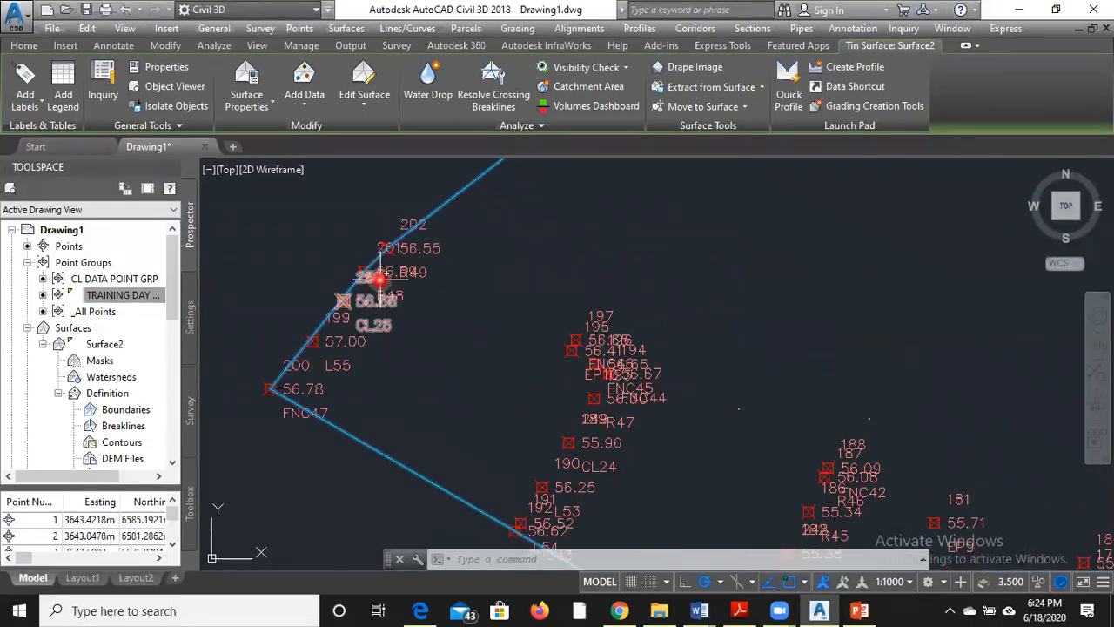
{"action": "mouse_move", "coordinate": [384, 289]}
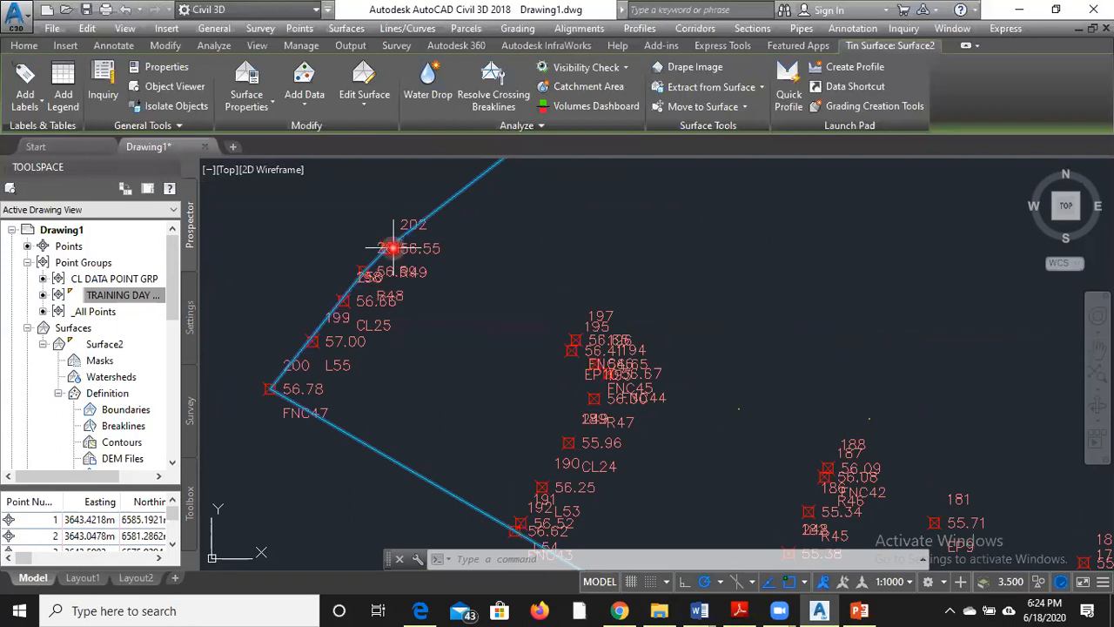
{"action": "scroll", "coordinate": [378, 249], "scroll_direction": "down", "scroll_amount": 5}
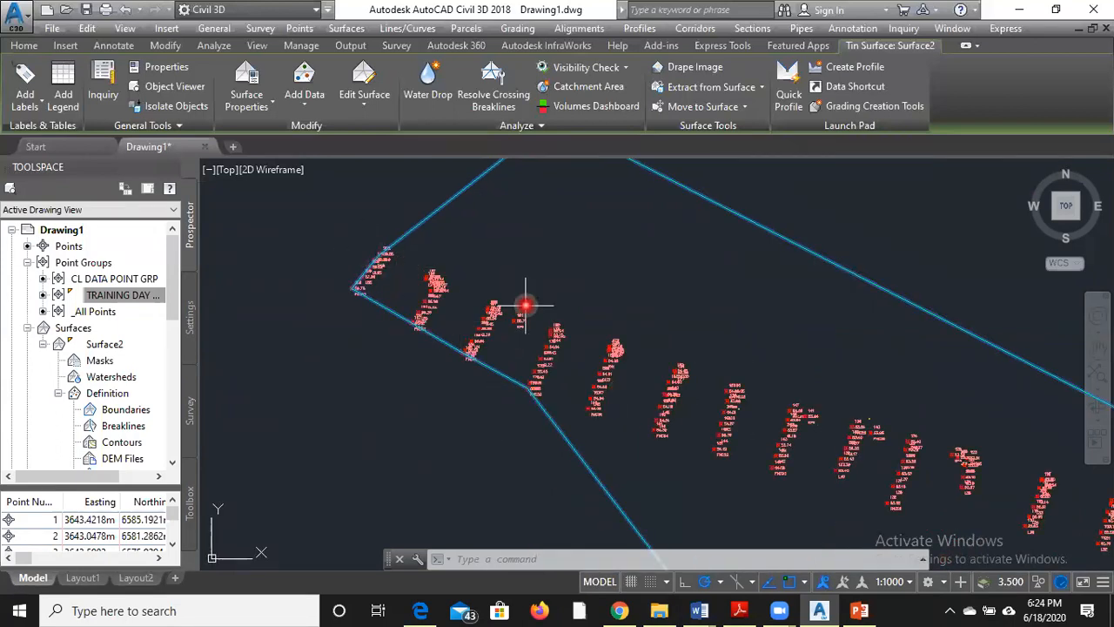
Step: Set the point style and point label style of TRAINING DAY ALL POINT GRP to <none> and inspect the remaining centerline points
{"action": "left_click", "coordinate": [130, 297]}
{"action": "right_click", "coordinate": [132, 298]}
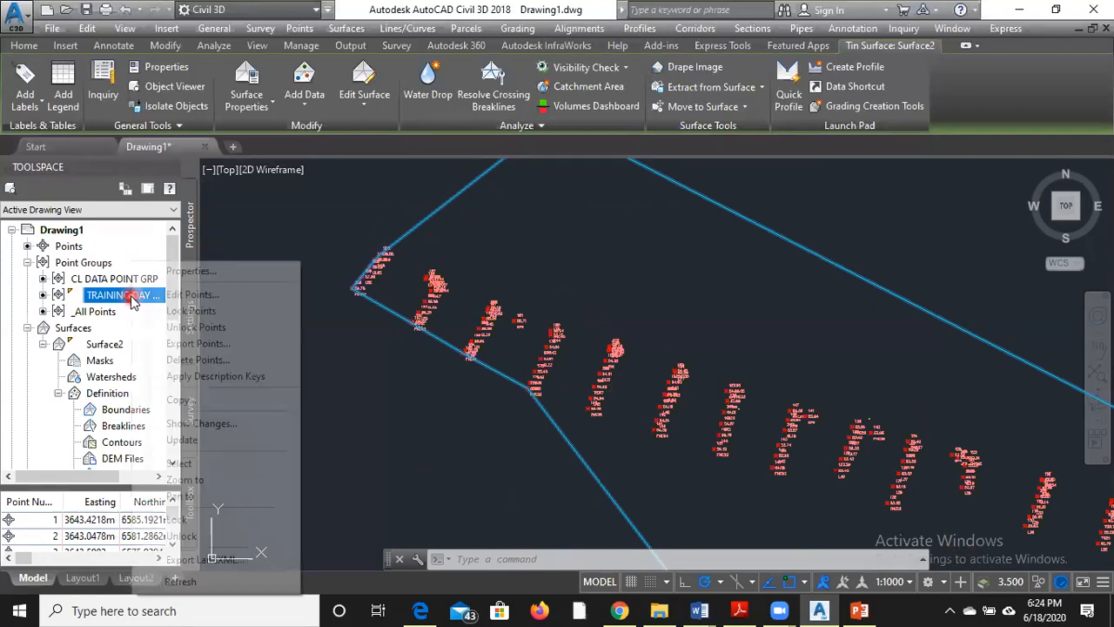
{"action": "left_click", "coordinate": [191, 270]}
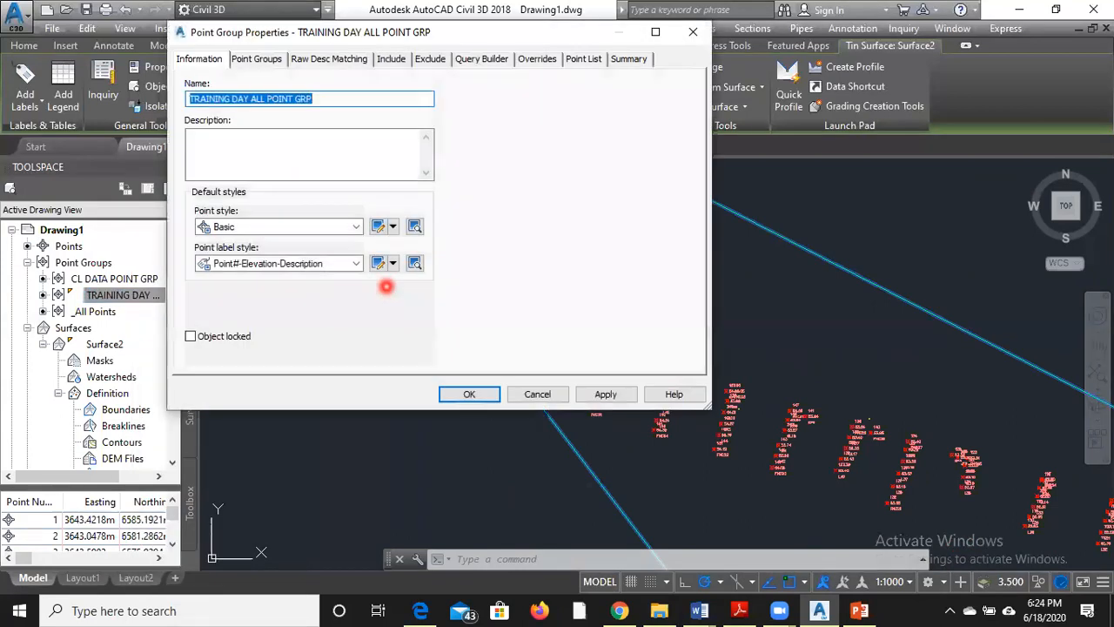
{"action": "left_click", "coordinate": [355, 226]}
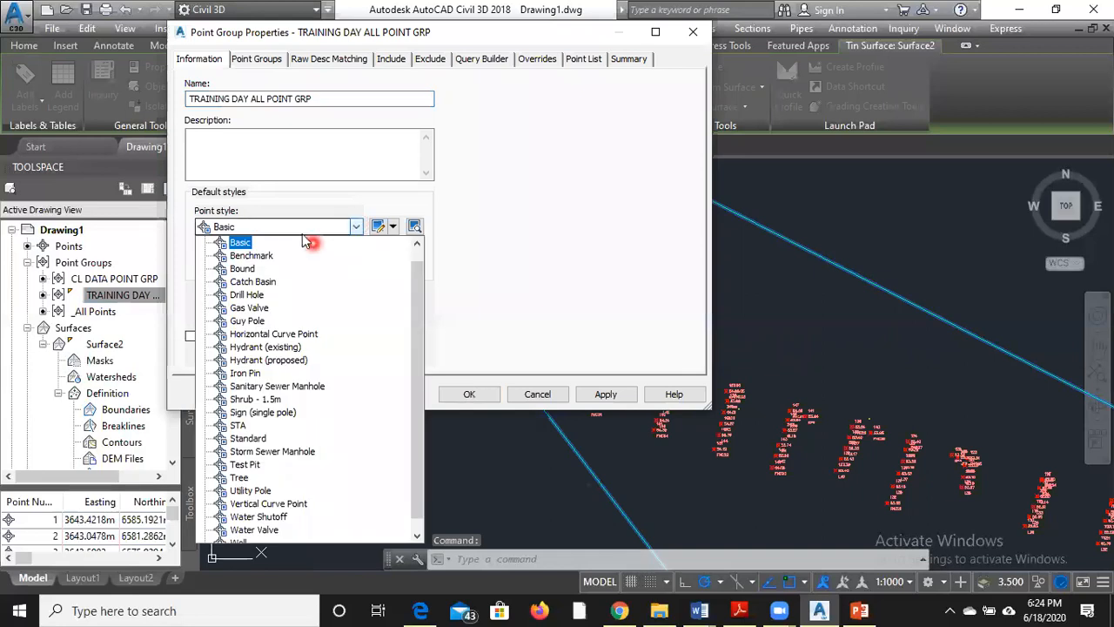
{"action": "left_click", "coordinate": [260, 244]}
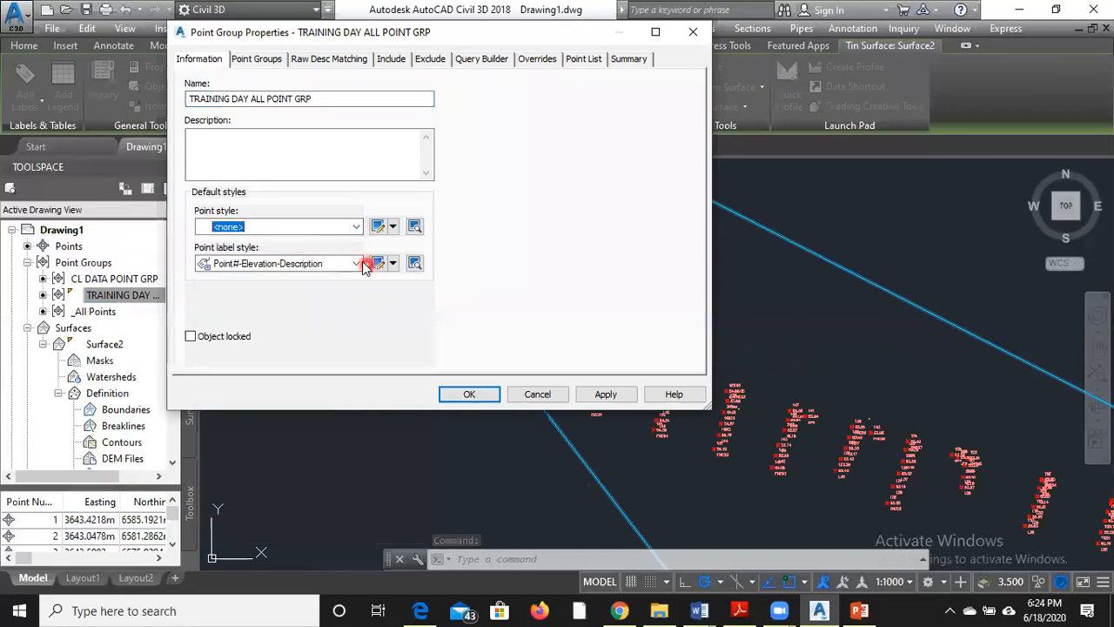
{"action": "left_click", "coordinate": [351, 263]}
{"action": "left_click", "coordinate": [247, 278]}
{"action": "left_click", "coordinate": [605, 393]}
{"action": "left_click", "coordinate": [469, 394]}
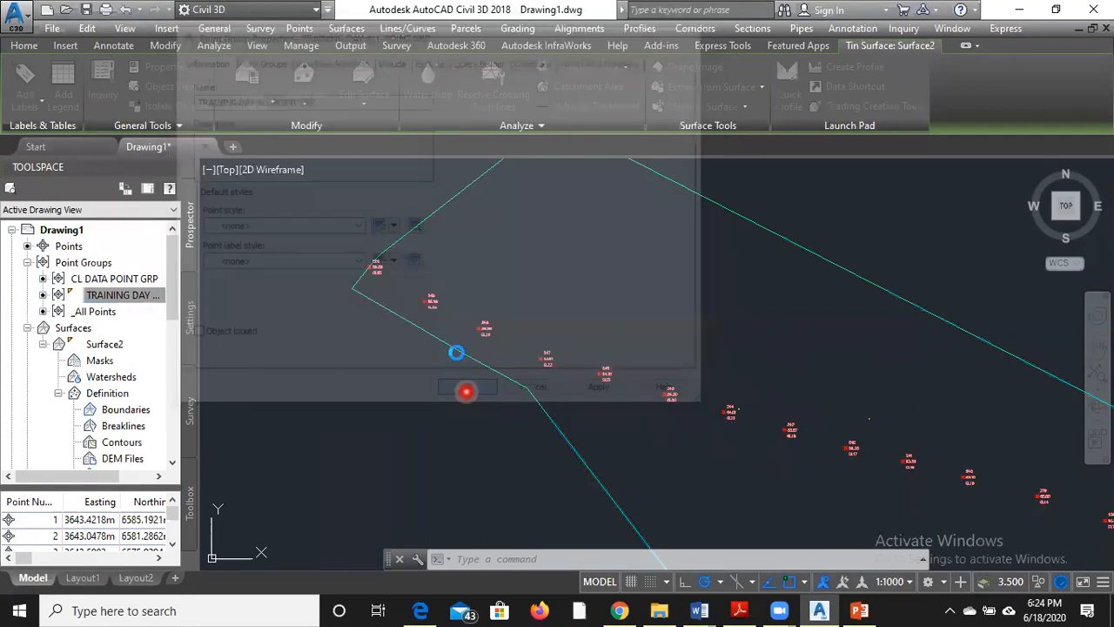
{"action": "scroll", "coordinate": [360, 253], "scroll_direction": "down", "scroll_amount": 2}
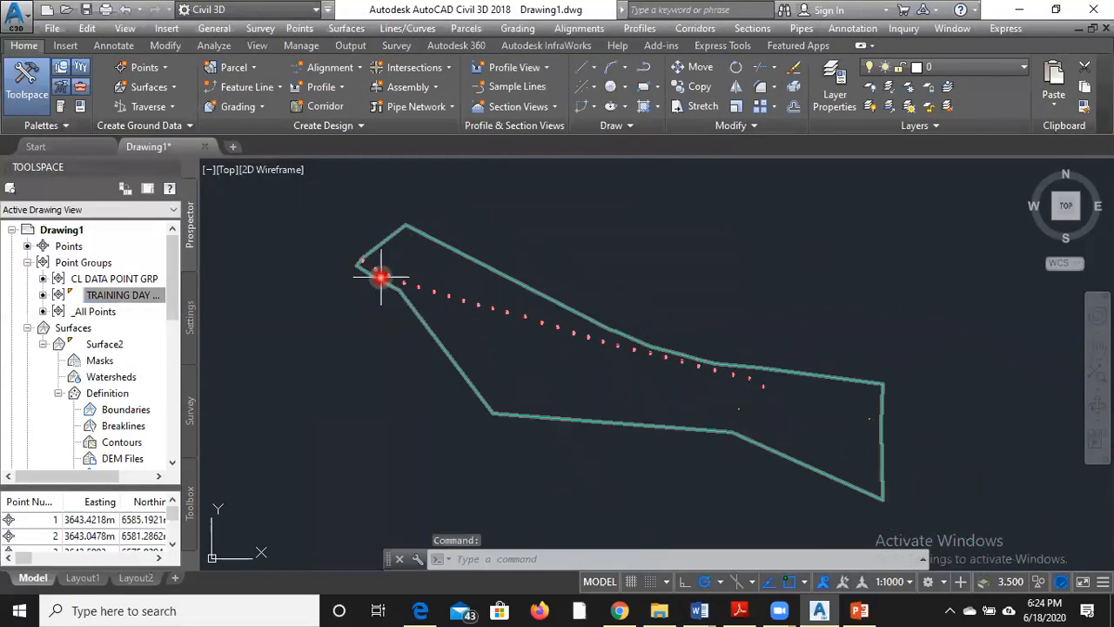
{"action": "scroll", "coordinate": [378, 278], "scroll_direction": "up", "scroll_amount": 4}
{"action": "scroll", "coordinate": [332, 243], "scroll_direction": "up", "scroll_amount": 2}
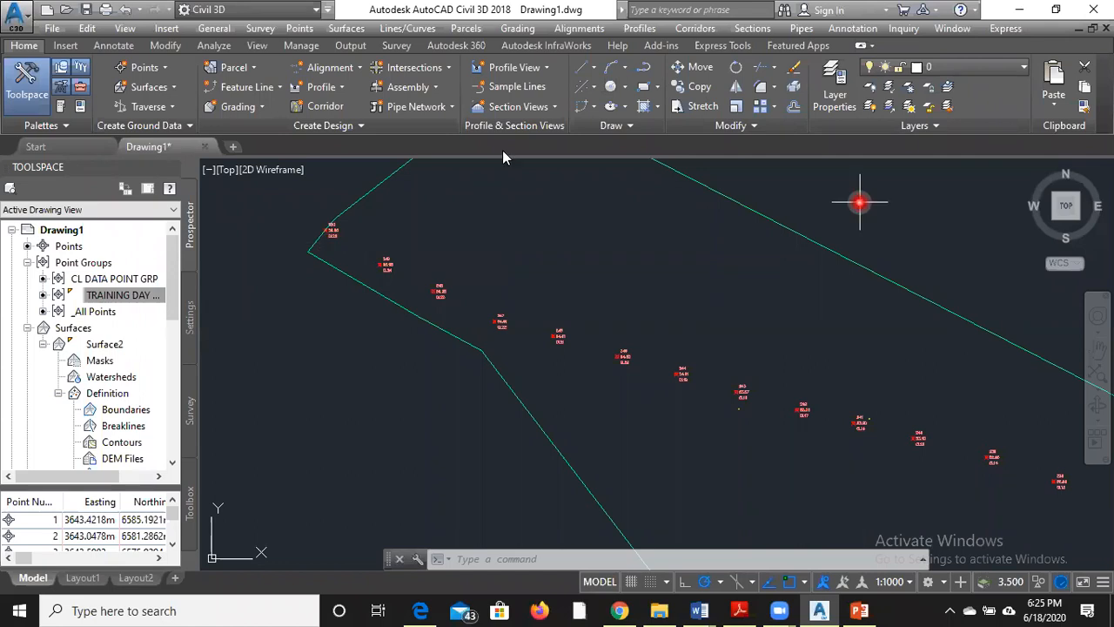
Step: Restore TRAINING DAY ALL POINT GRP's display with point style Basic and point label style Point#-Elevation-Description
{"action": "right_click", "coordinate": [141, 294]}
{"action": "left_click", "coordinate": [214, 271]}
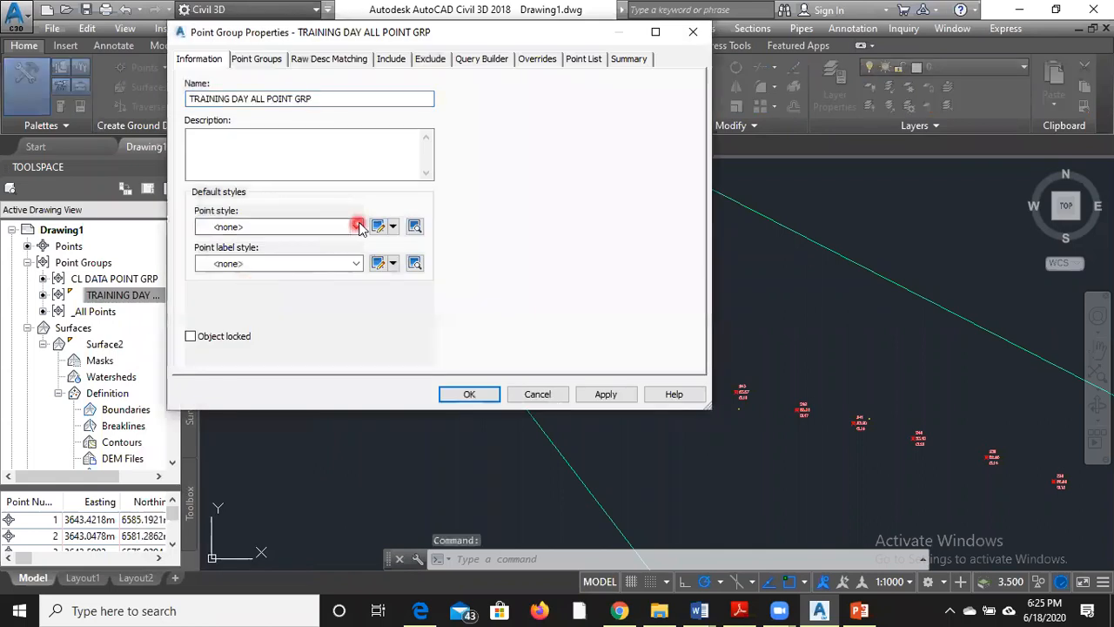
{"action": "left_click", "coordinate": [354, 224]}
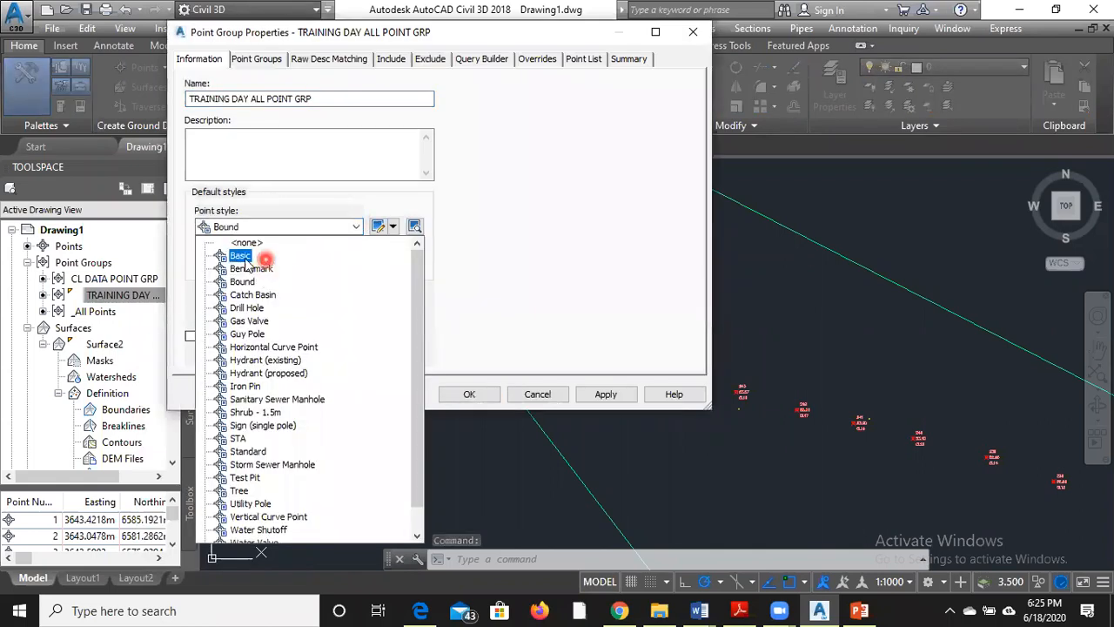
{"action": "left_click", "coordinate": [264, 255]}
{"action": "left_click", "coordinate": [359, 263]}
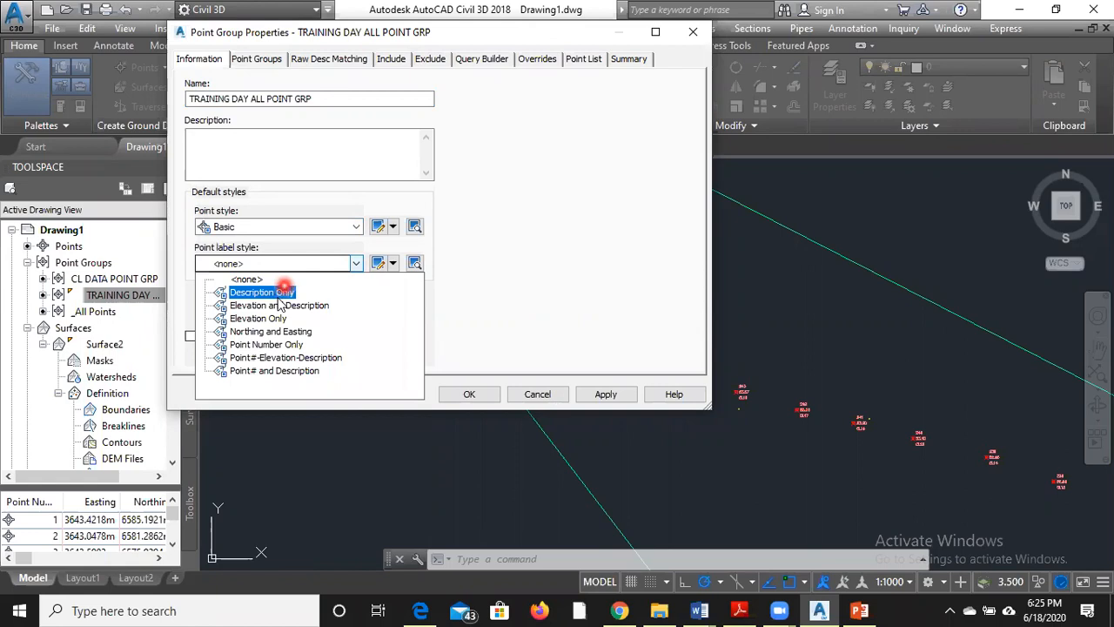
{"action": "left_click", "coordinate": [286, 357]}
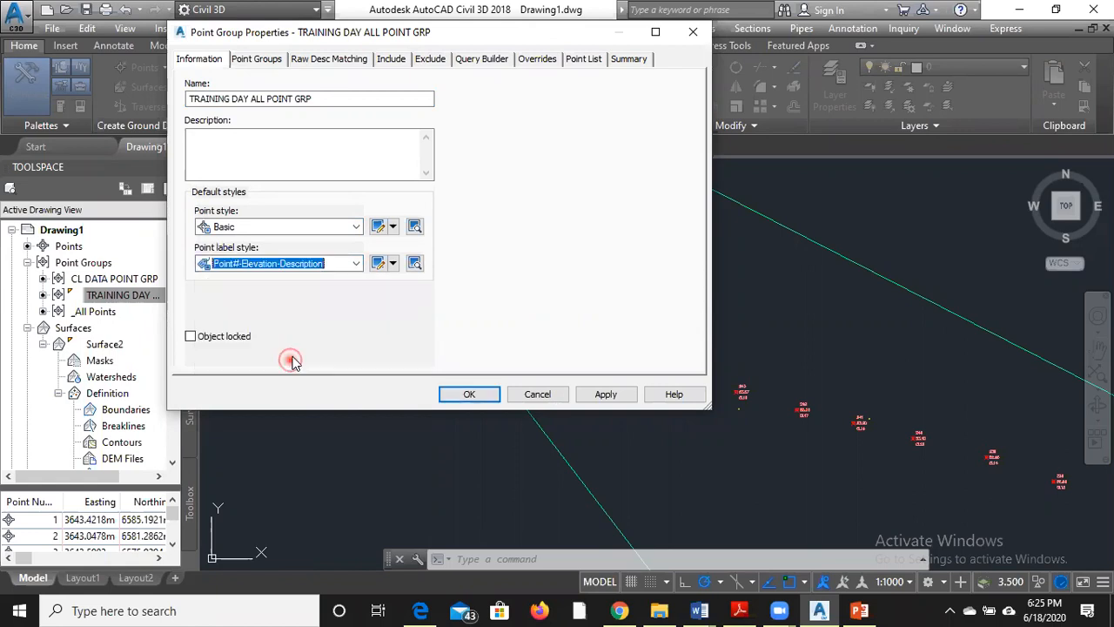
{"action": "left_click", "coordinate": [600, 394]}
{"action": "left_click", "coordinate": [467, 395]}
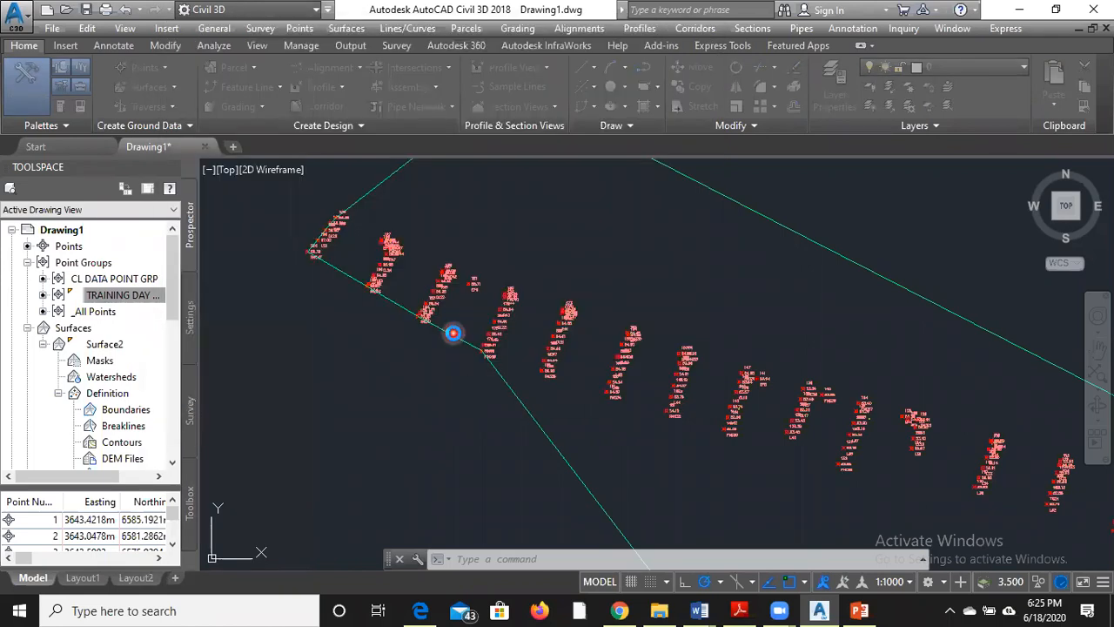
Step: Review the enabled object snap modes in the Drafting Settings
{"action": "left_click", "coordinate": [292, 251]}
{"action": "scroll", "coordinate": [296, 248], "scroll_direction": "up", "scroll_amount": 5}
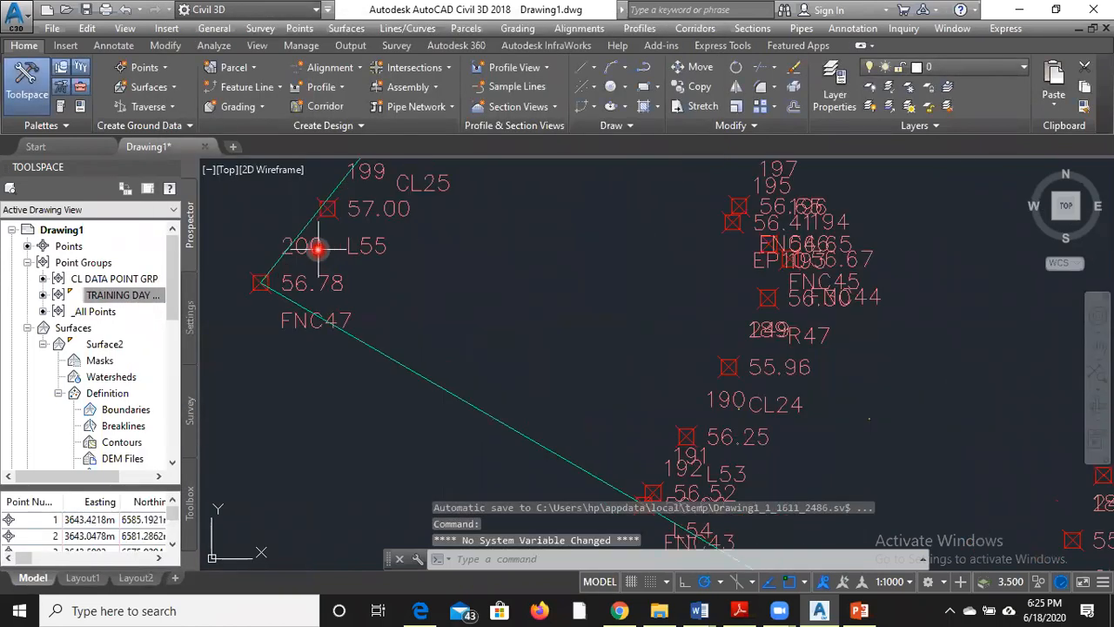
{"action": "scroll", "coordinate": [388, 313], "scroll_direction": "up", "scroll_amount": 3}
{"action": "scroll", "coordinate": [404, 278], "scroll_direction": "down", "scroll_amount": 3}
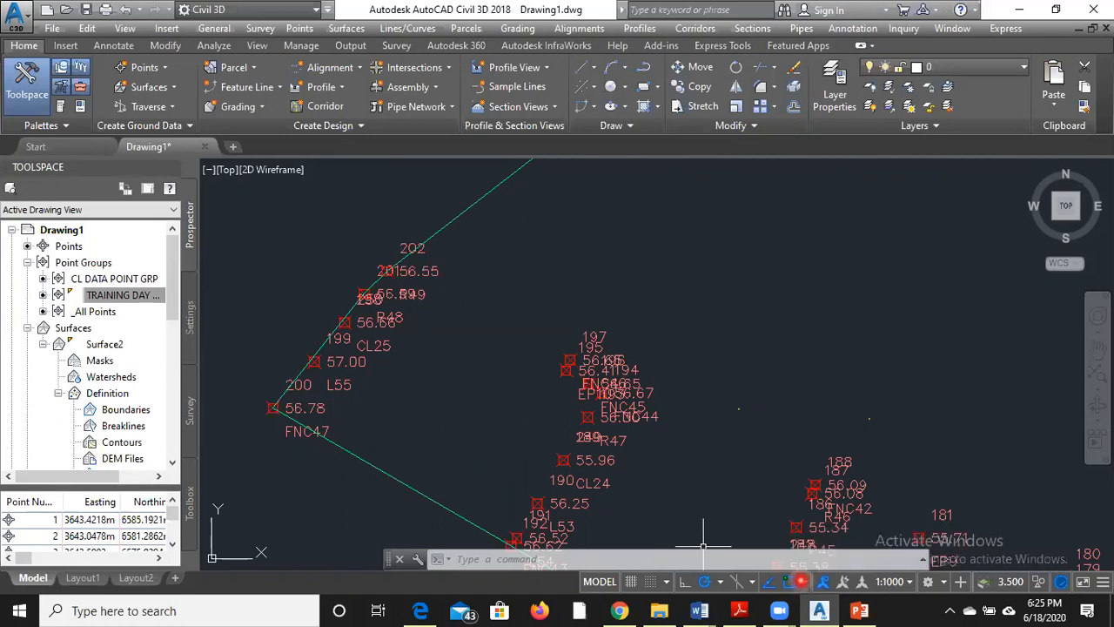
{"action": "left_click", "coordinate": [802, 582]}
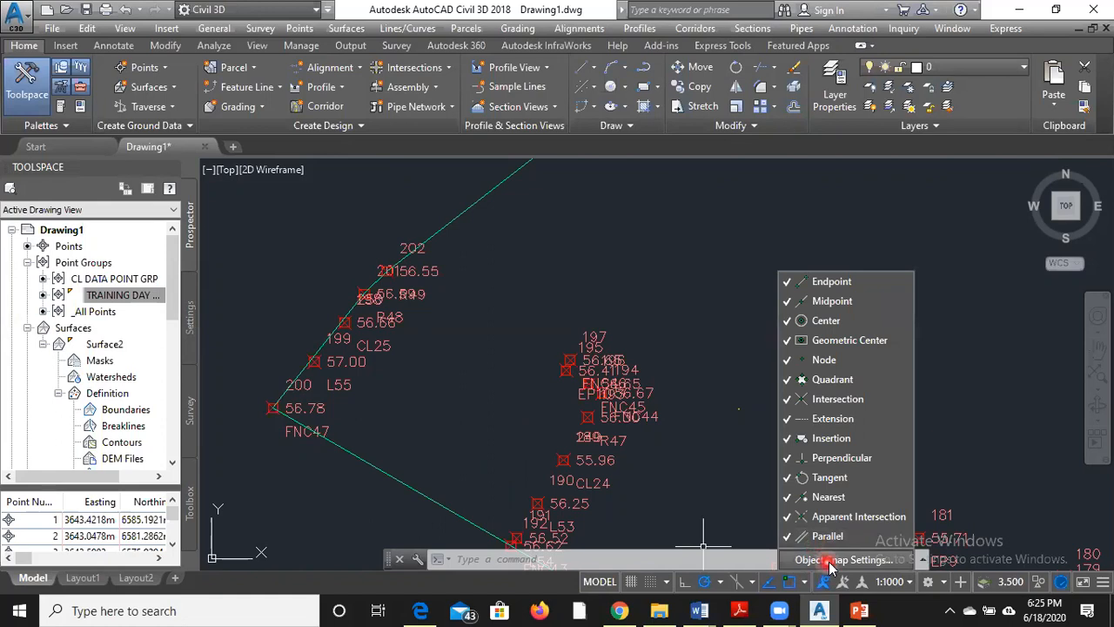
{"action": "left_click", "coordinate": [828, 561]}
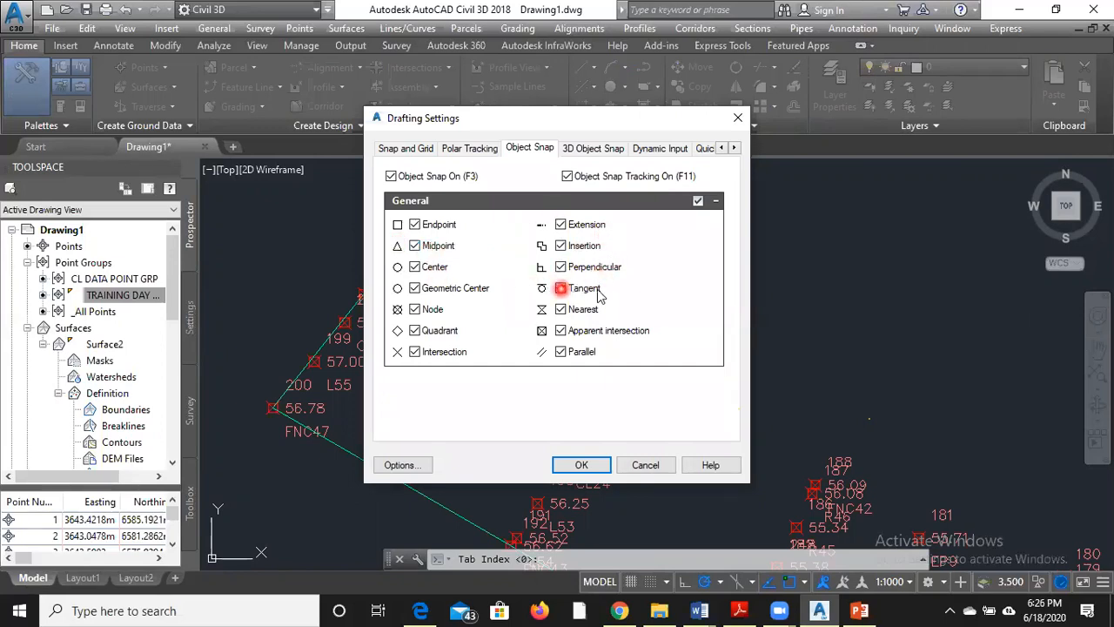
{"action": "left_click", "coordinate": [737, 117]}
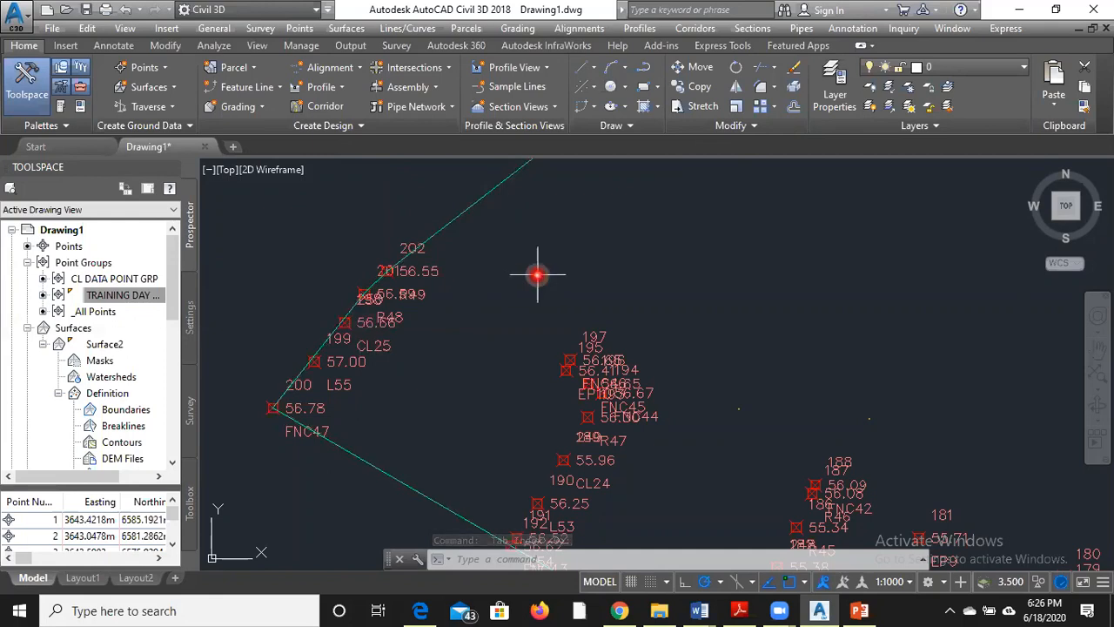
{"action": "type", "text": "DI"}
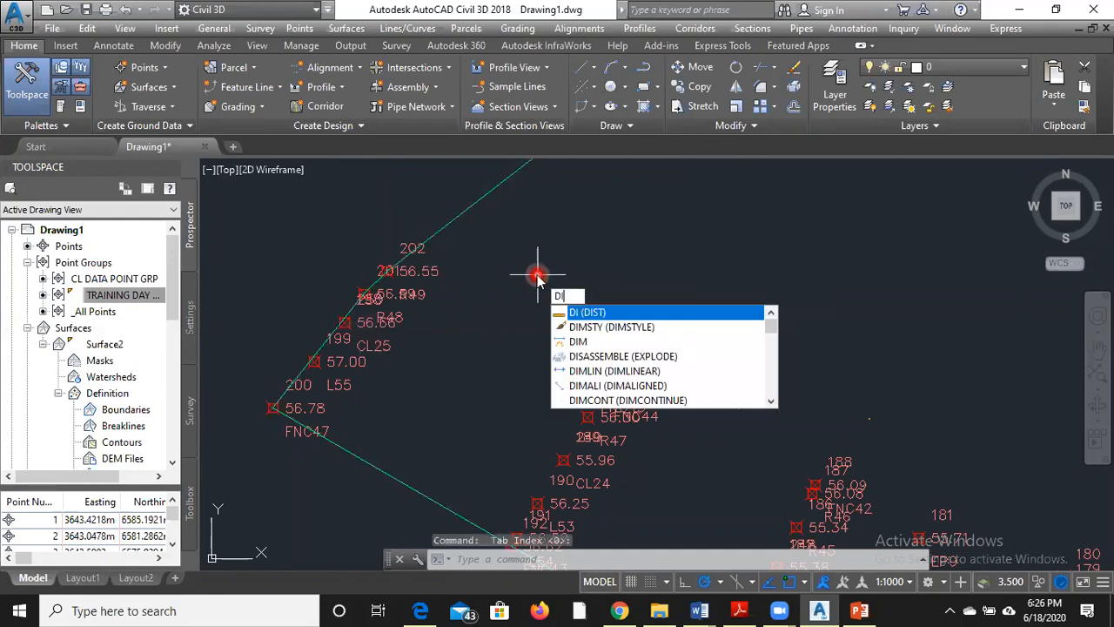
{"action": "left_click", "coordinate": [617, 313]}
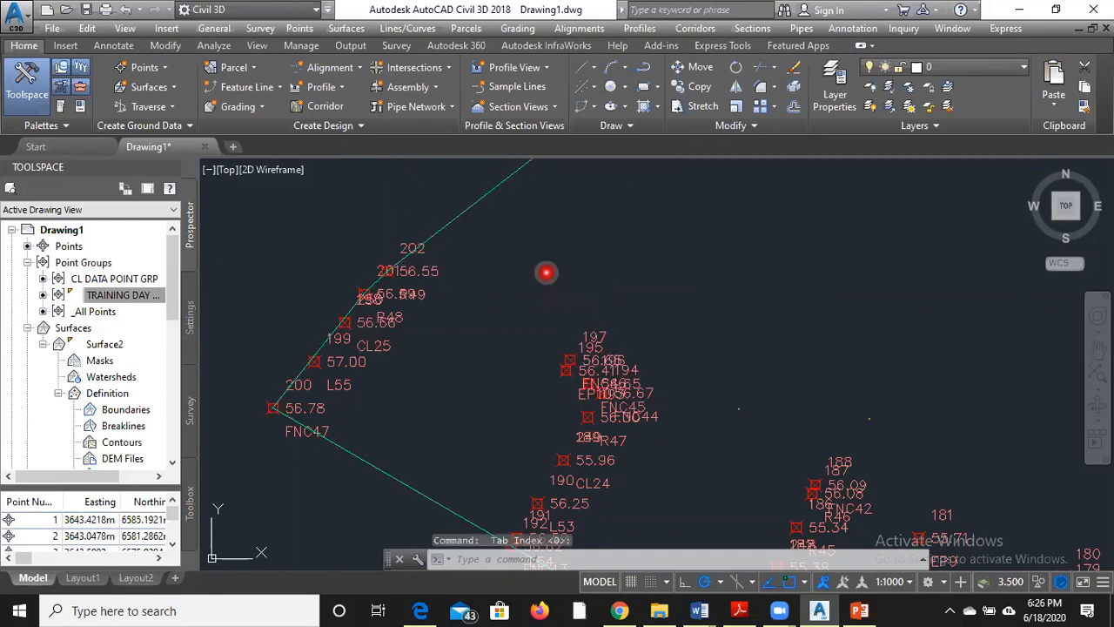
{"action": "left_click", "coordinate": [275, 408]}
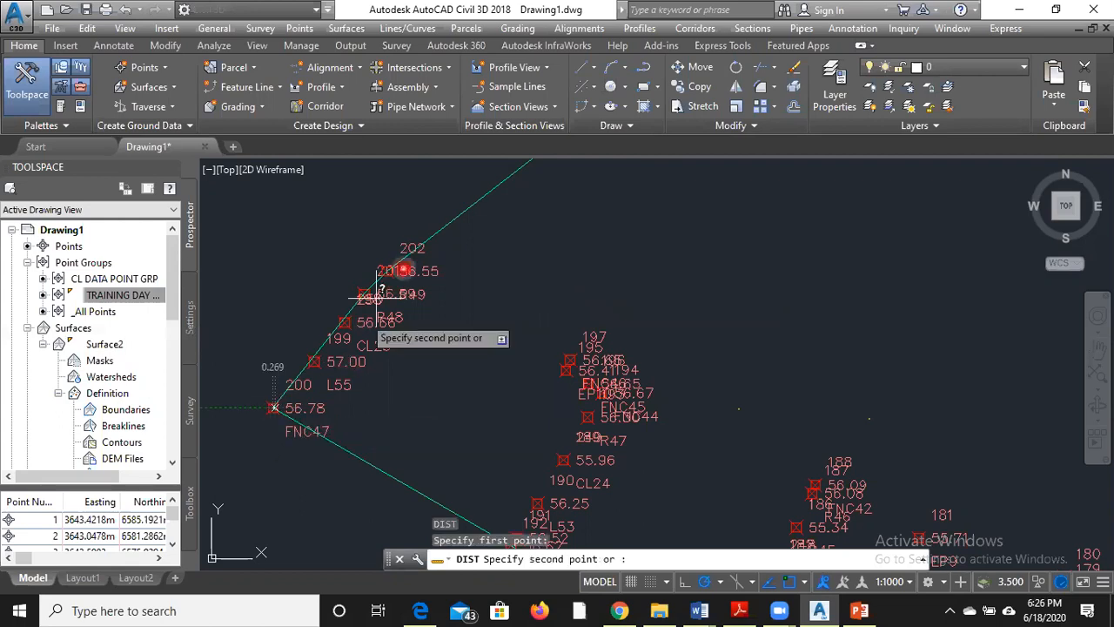
{"action": "scroll", "coordinate": [391, 264], "scroll_direction": "up", "scroll_amount": 2}
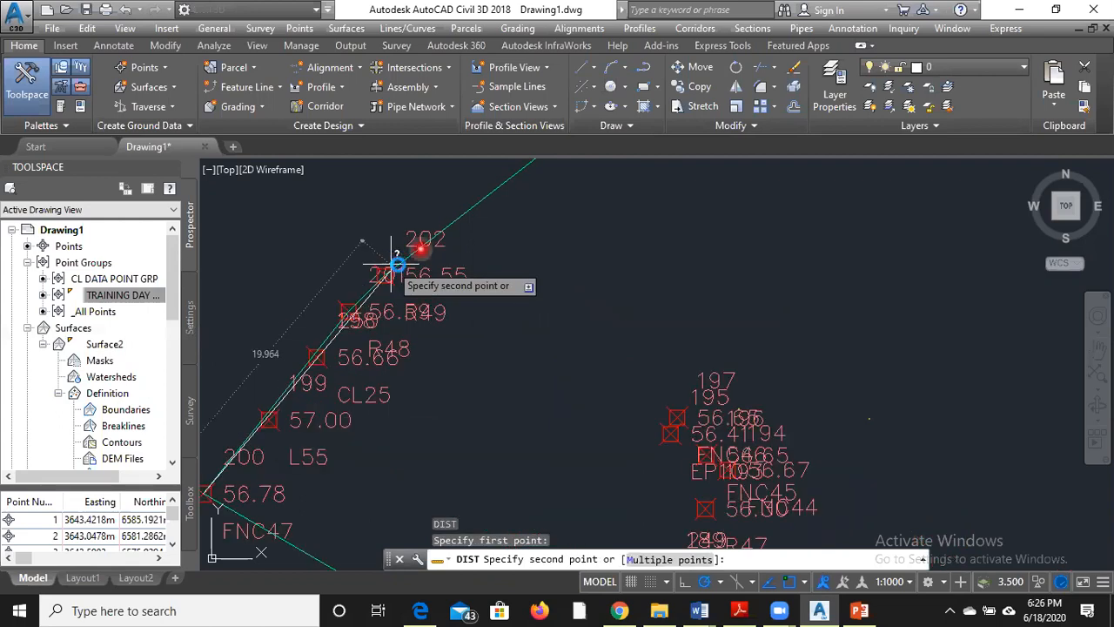
{"action": "scroll", "coordinate": [557, 214], "scroll_direction": "down", "scroll_amount": 4}
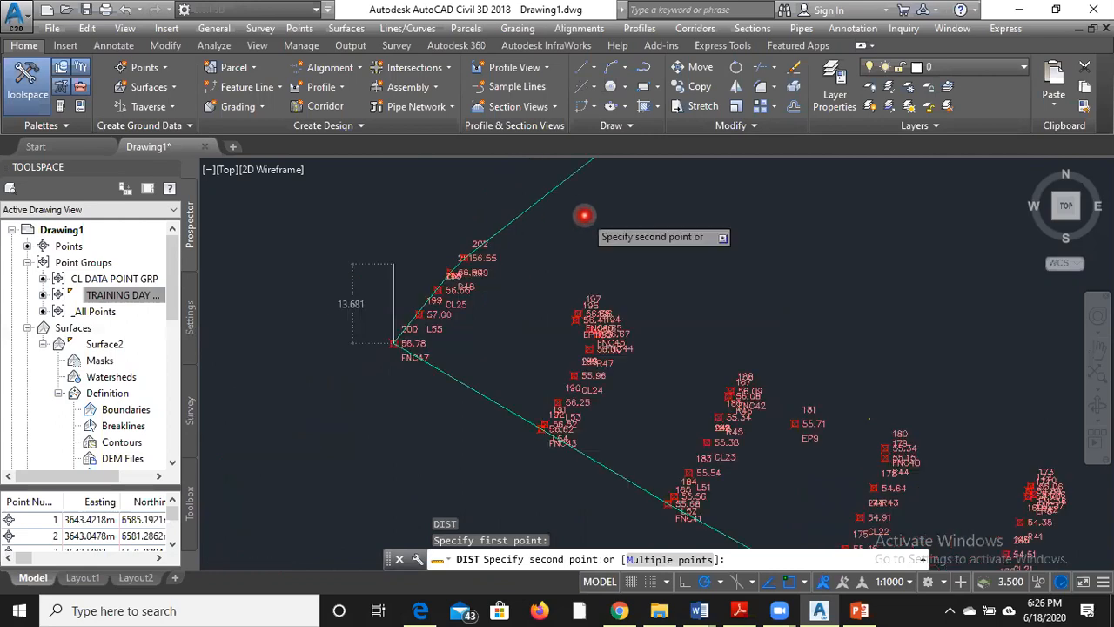
{"action": "scroll", "coordinate": [527, 224], "scroll_direction": "up", "scroll_amount": 4}
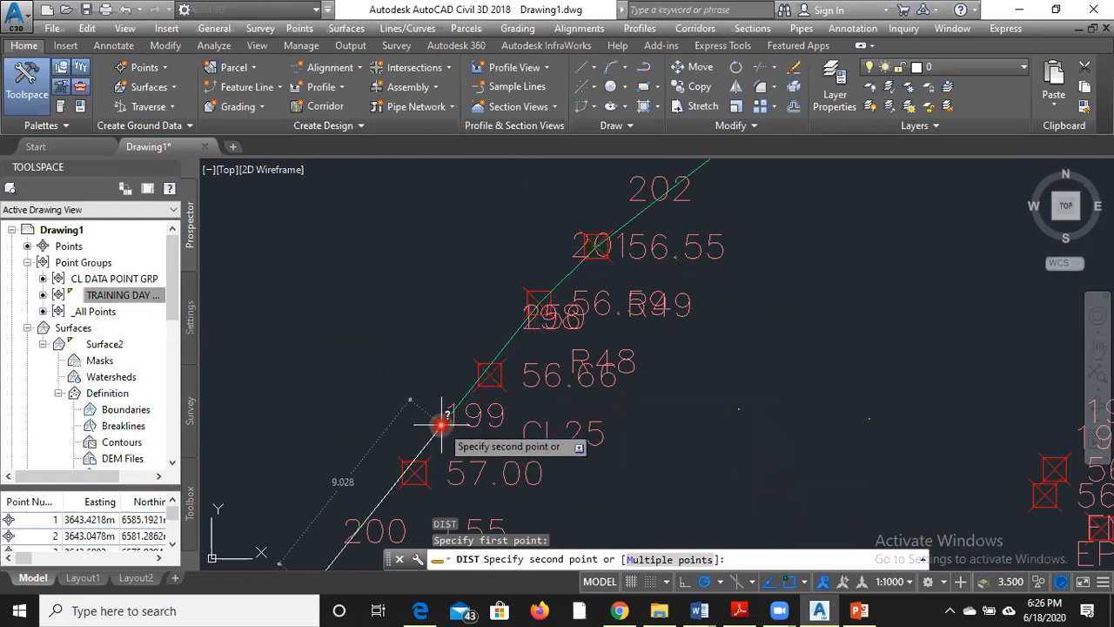
{"action": "key", "text": "Escape"}
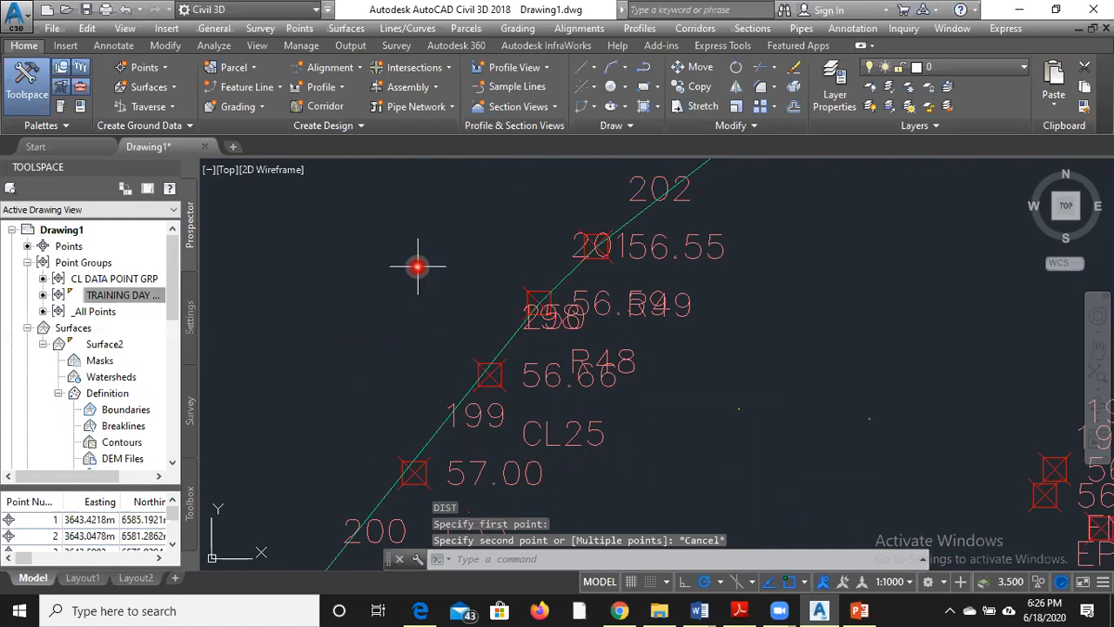
Step: Draw a line segment from centerline point CL25 to centerline point CL24 at the north-western end of the surface
{"action": "scroll", "coordinate": [418, 267], "scroll_direction": "down", "scroll_amount": 5}
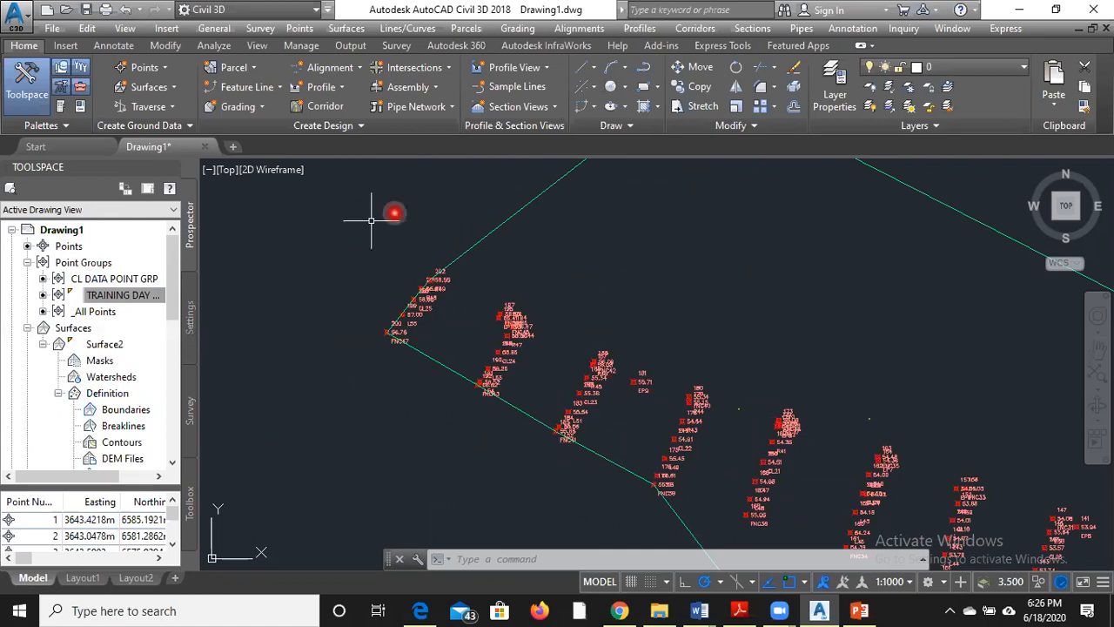
{"action": "left_click", "coordinate": [591, 67]}
{"action": "left_click", "coordinate": [593, 68]}
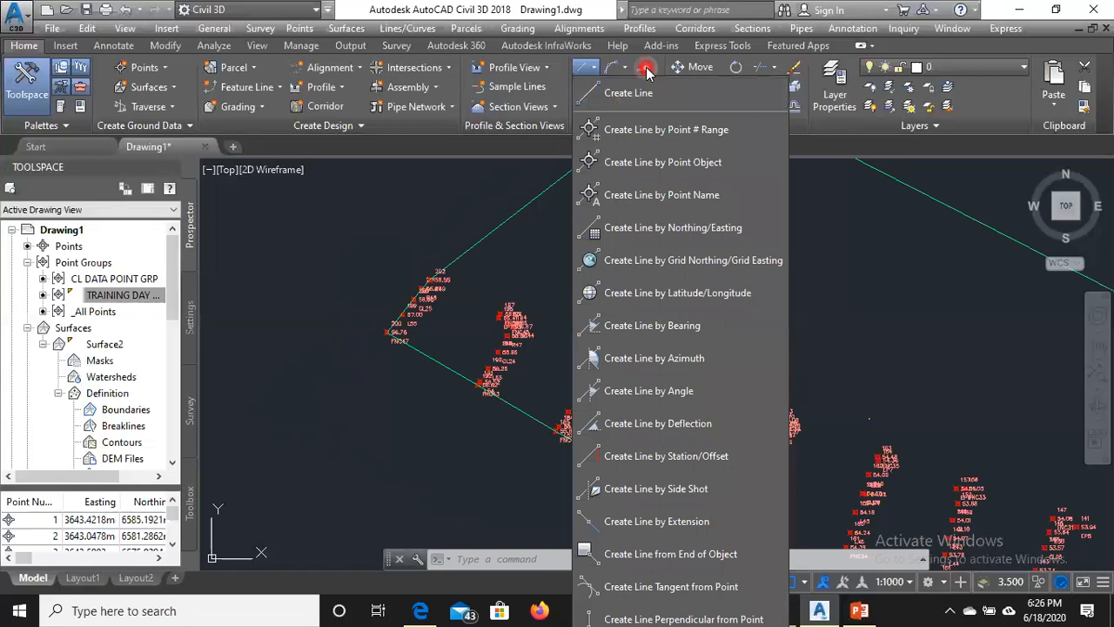
{"action": "left_click", "coordinate": [594, 104]}
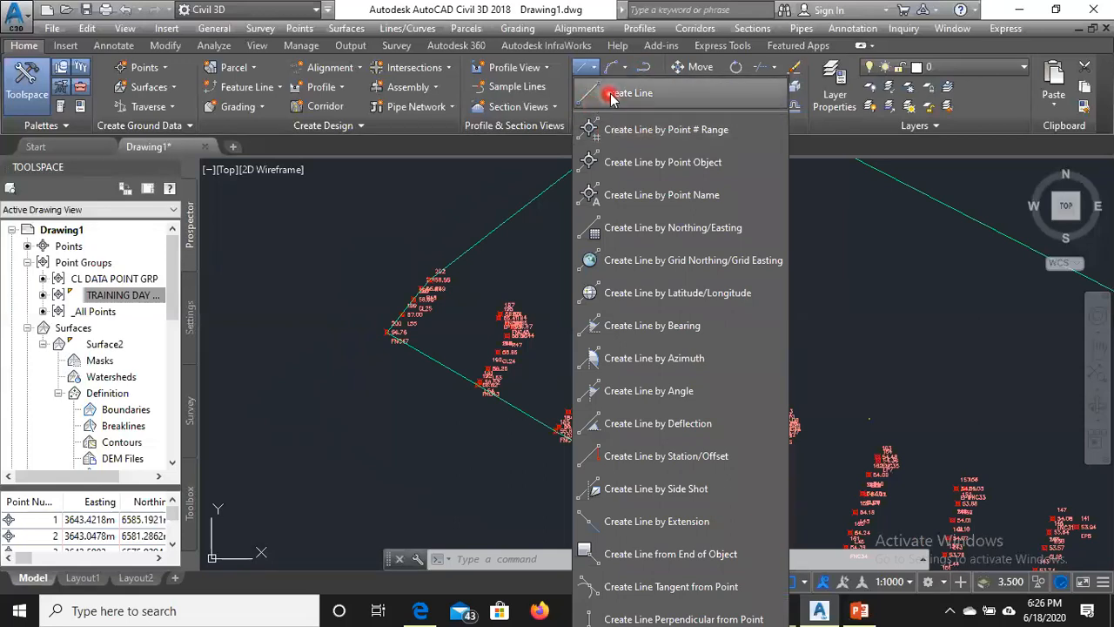
{"action": "left_click", "coordinate": [639, 95]}
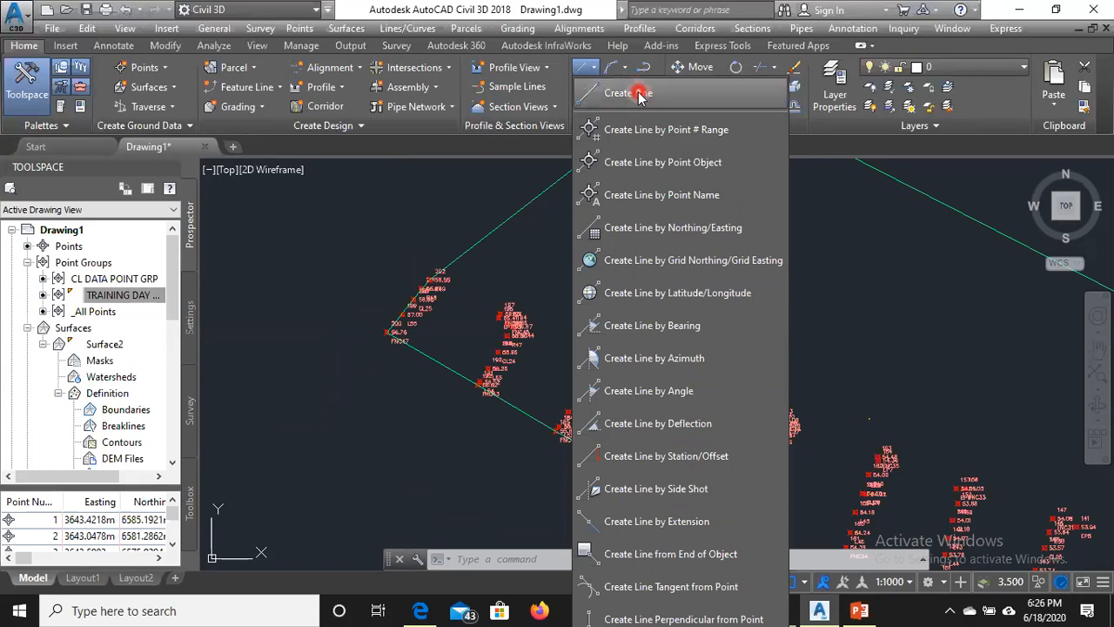
{"action": "left_click", "coordinate": [638, 93]}
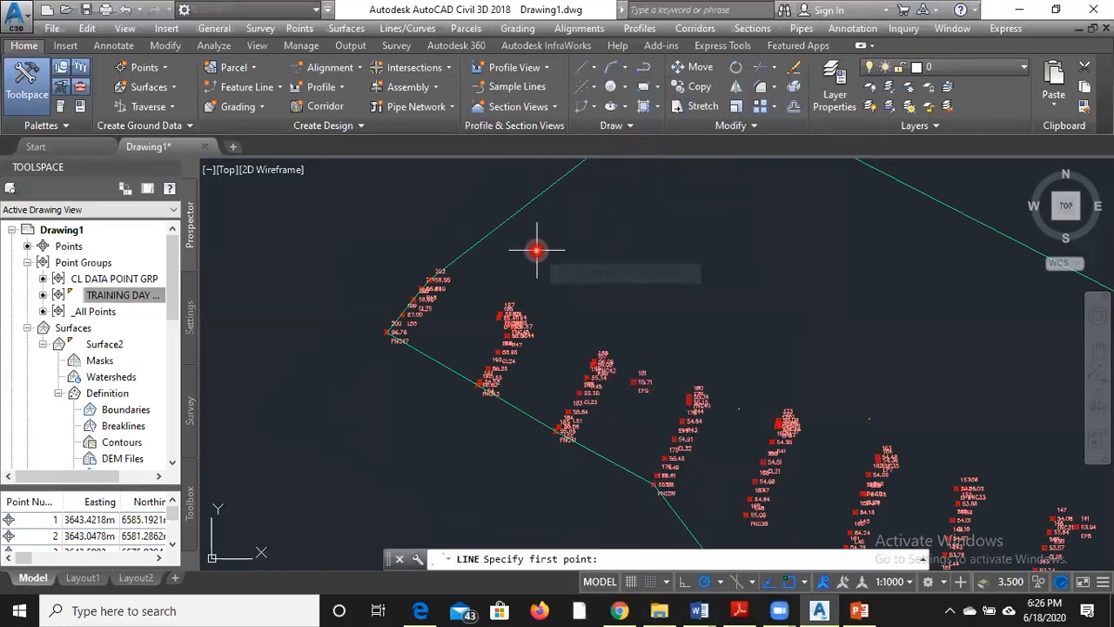
{"action": "scroll", "coordinate": [442, 318], "scroll_direction": "up", "scroll_amount": 5}
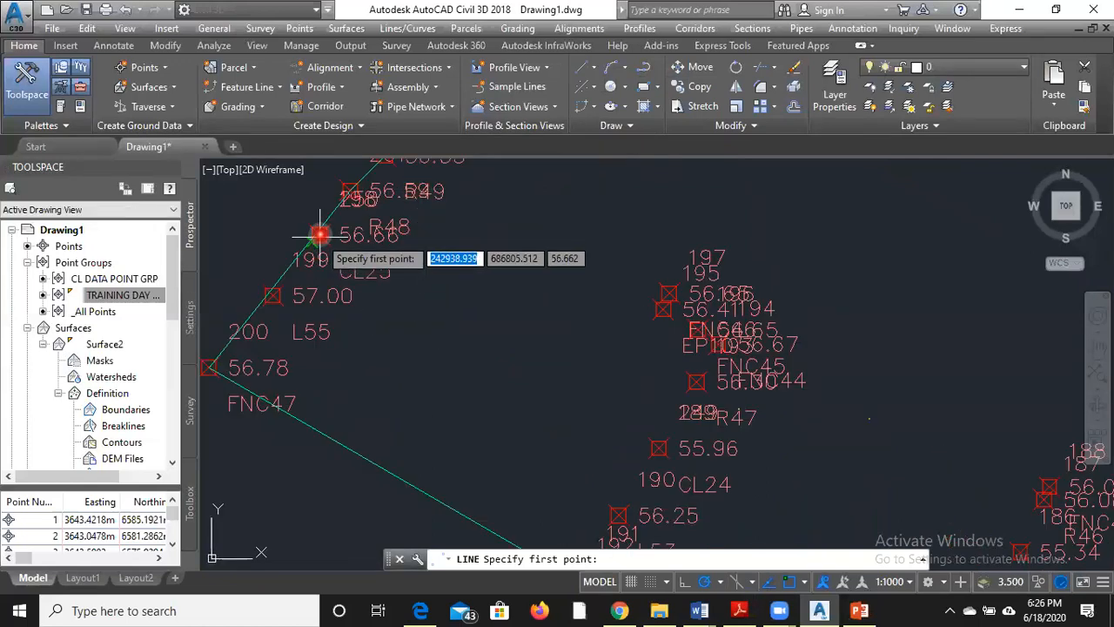
{"action": "left_click", "coordinate": [321, 234]}
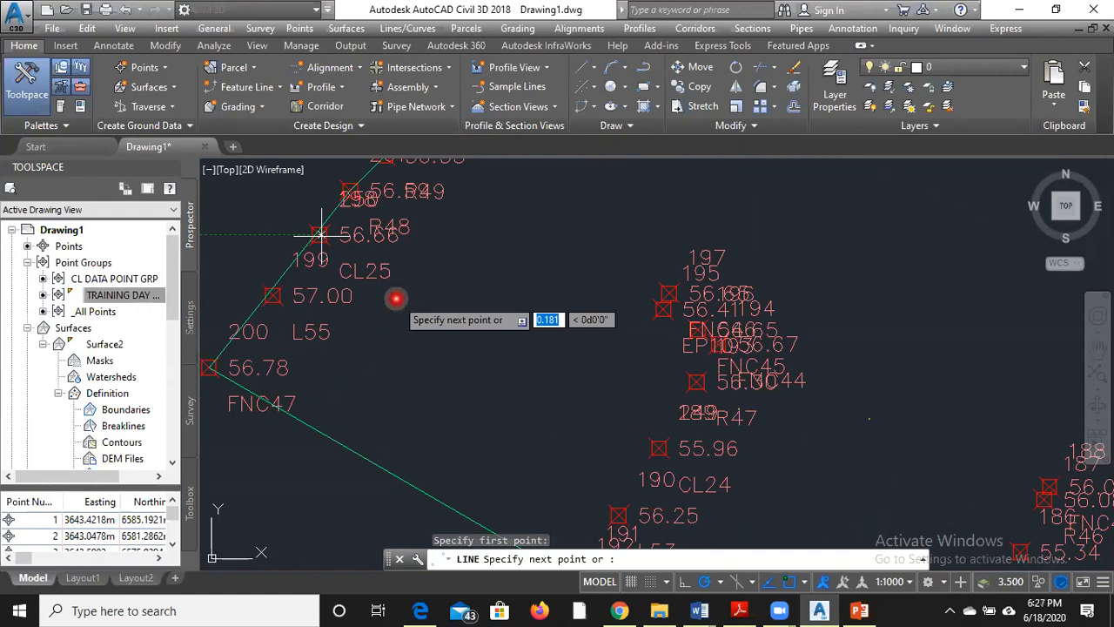
{"action": "scroll", "coordinate": [341, 216], "scroll_direction": "down", "scroll_amount": 2}
{"action": "scroll", "coordinate": [340, 215], "scroll_direction": "down", "scroll_amount": 2}
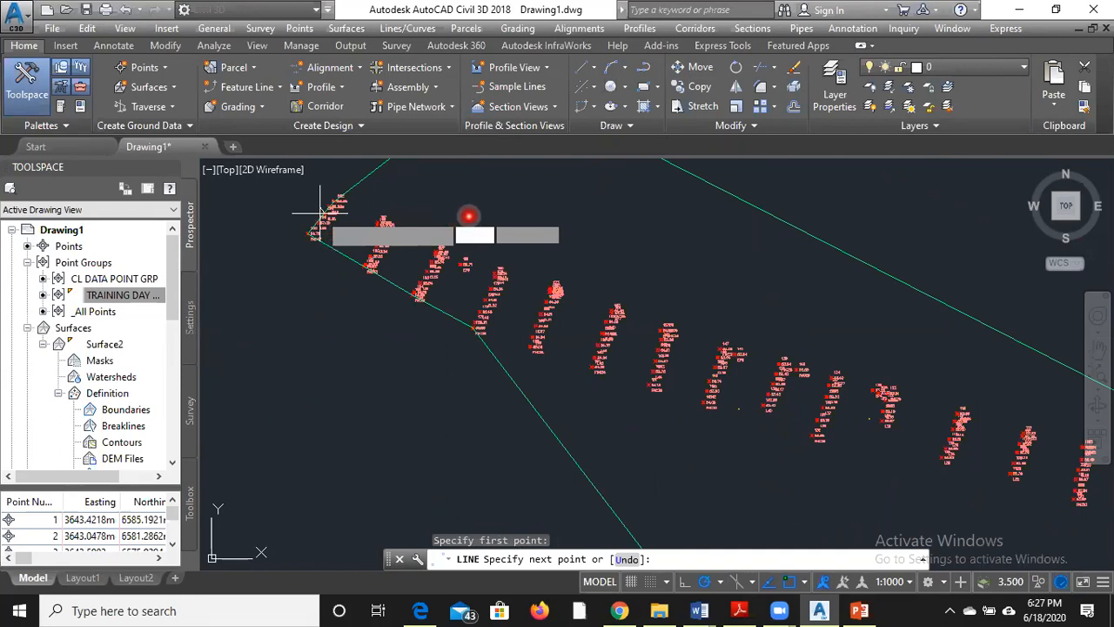
{"action": "scroll", "coordinate": [469, 216], "scroll_direction": "down", "scroll_amount": 2}
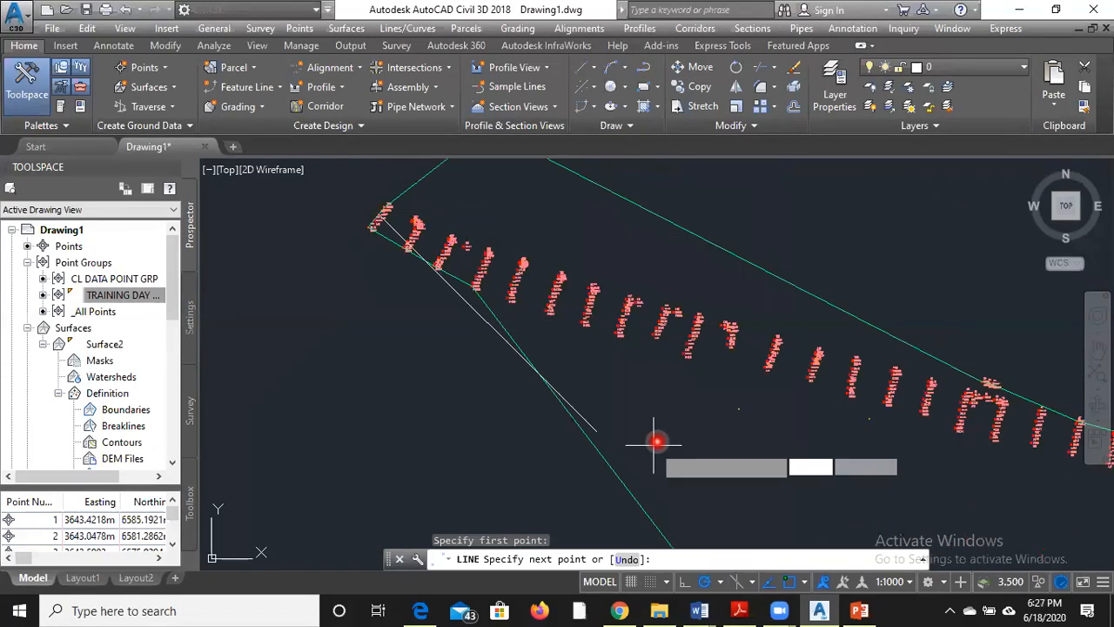
{"action": "scroll", "coordinate": [578, 358], "scroll_direction": "down", "scroll_amount": 2}
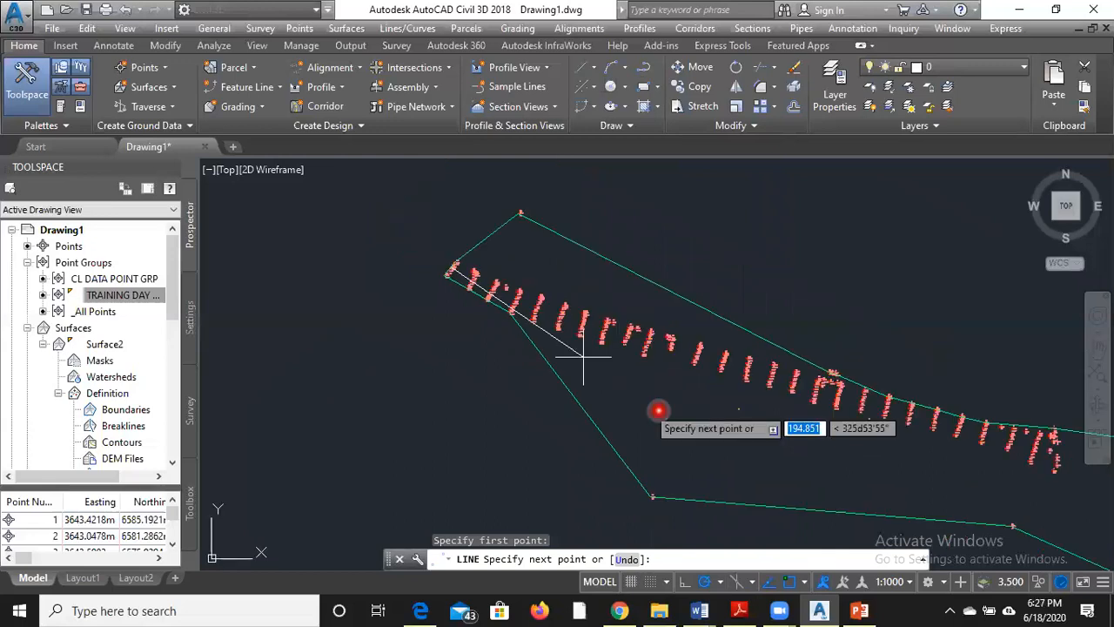
{"action": "scroll", "coordinate": [696, 406], "scroll_direction": "up", "scroll_amount": 2}
{"action": "scroll", "coordinate": [740, 411], "scroll_direction": "down", "scroll_amount": 1}
{"action": "scroll", "coordinate": [793, 418], "scroll_direction": "down", "scroll_amount": 1}
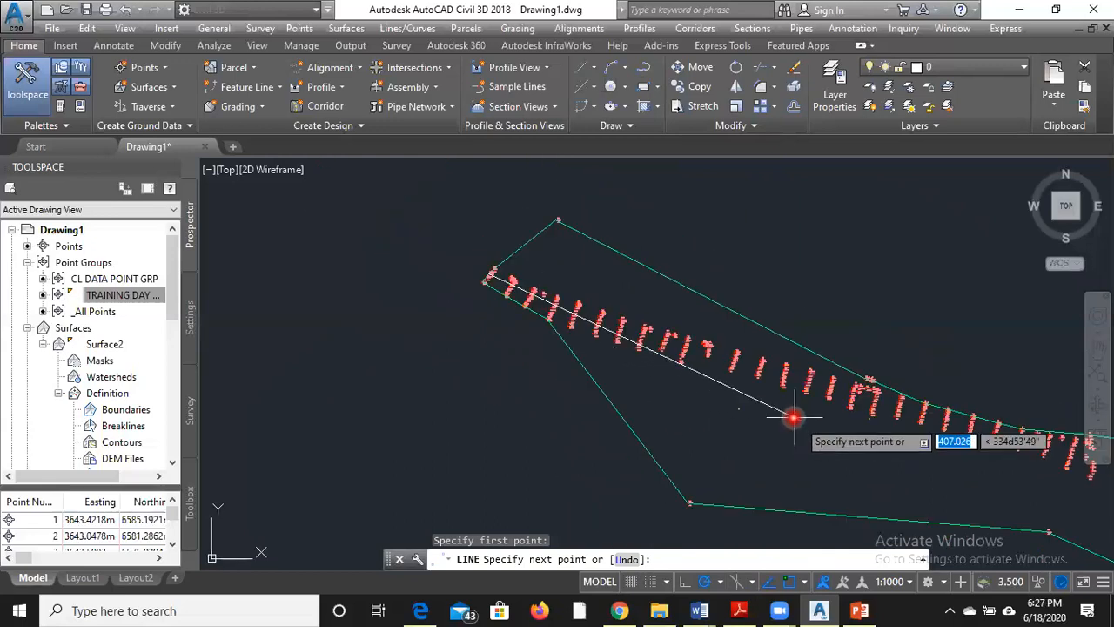
{"action": "scroll", "coordinate": [548, 251], "scroll_direction": "up", "scroll_amount": 2}
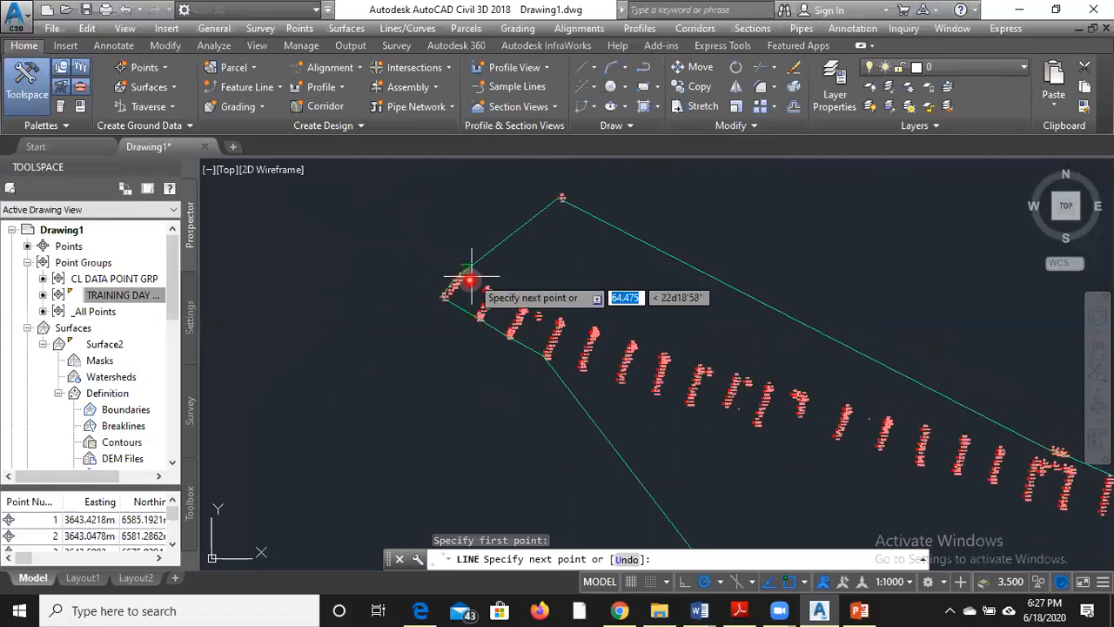
{"action": "scroll", "coordinate": [469, 287], "scroll_direction": "up", "scroll_amount": 3}
{"action": "left_click", "coordinate": [363, 231]}
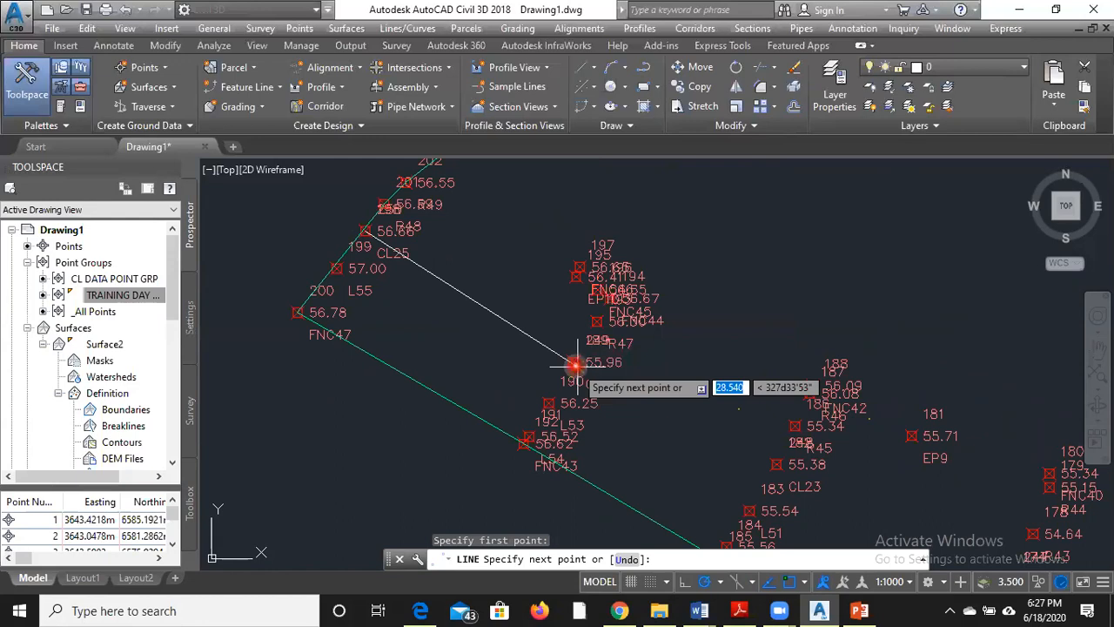
{"action": "left_click", "coordinate": [572, 362]}
Step: Continue the line from CL24 to centerline point CL23 and end the Line command
{"action": "scroll", "coordinate": [498, 246], "scroll_direction": "down", "scroll_amount": 6}
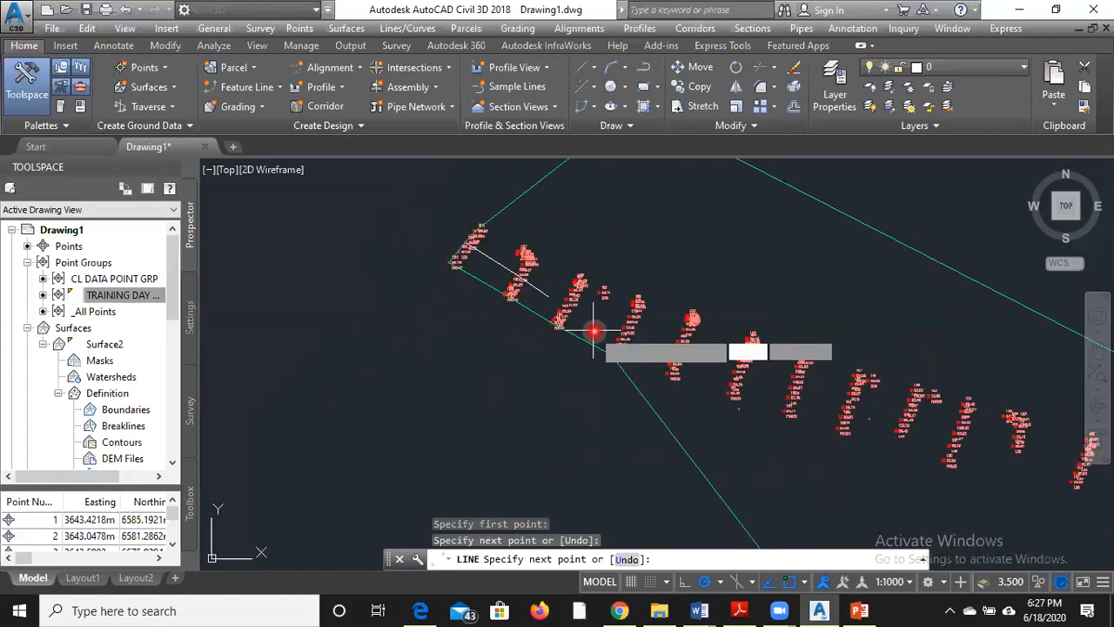
{"action": "scroll", "coordinate": [574, 292], "scroll_direction": "up", "scroll_amount": 3}
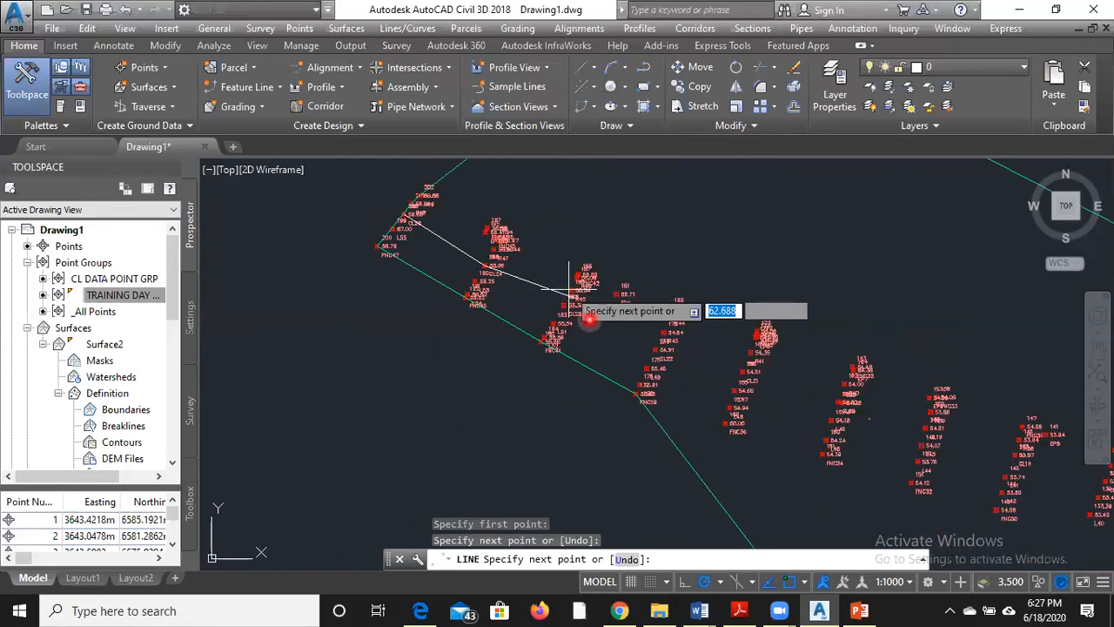
{"action": "scroll", "coordinate": [566, 291], "scroll_direction": "up", "scroll_amount": 4}
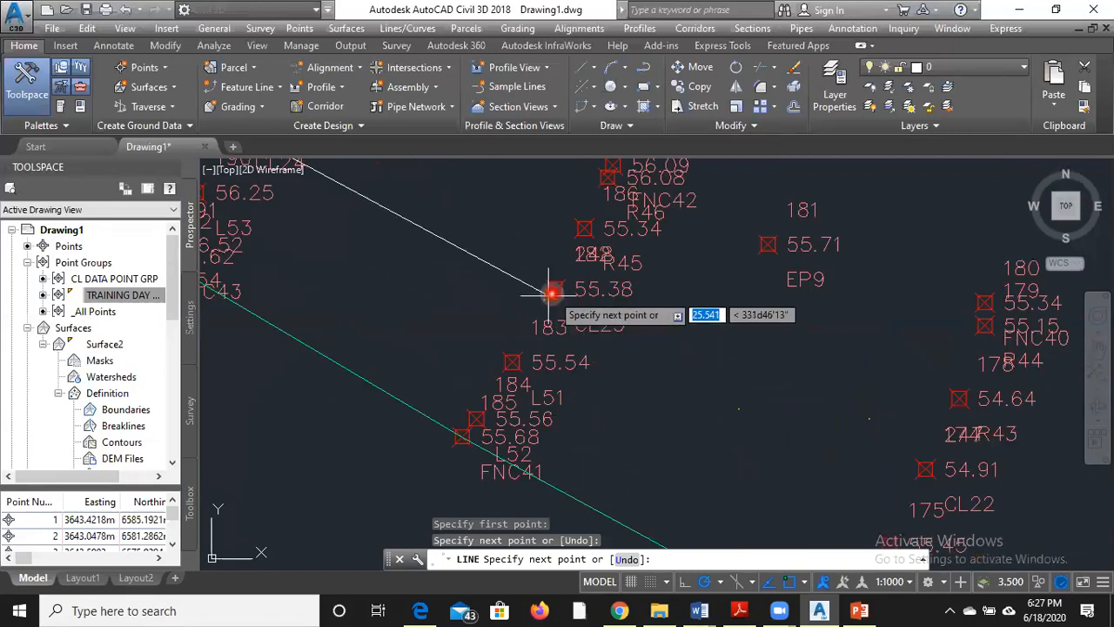
{"action": "left_click", "coordinate": [552, 291]}
{"action": "scroll", "coordinate": [435, 253], "scroll_direction": "down", "scroll_amount": 4}
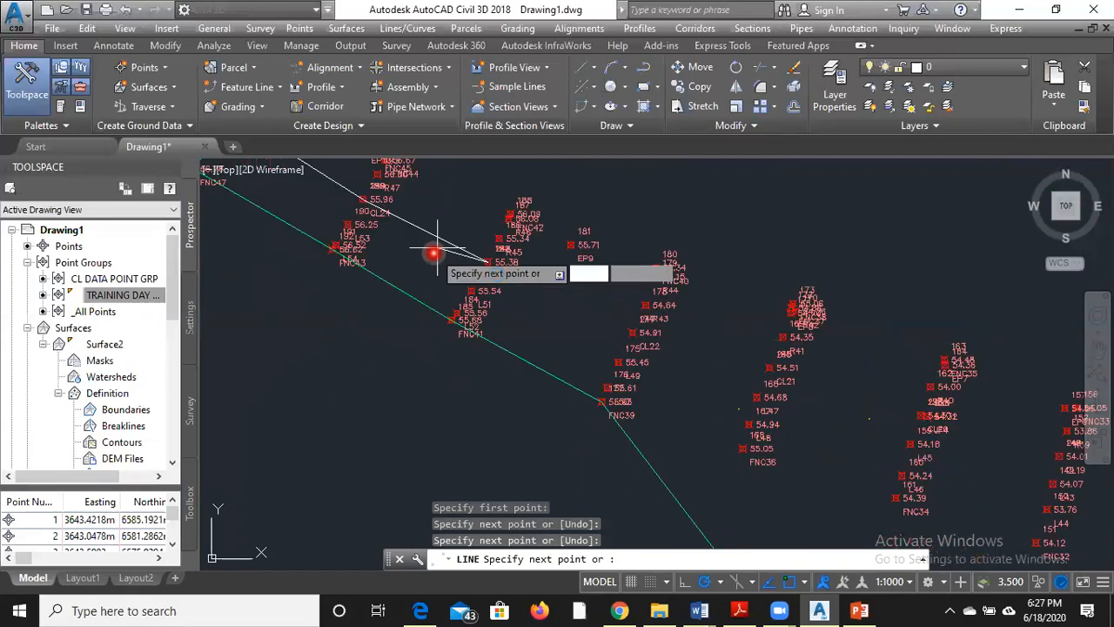
{"action": "scroll", "coordinate": [634, 323], "scroll_direction": "up", "scroll_amount": 2}
{"action": "scroll", "coordinate": [646, 331], "scroll_direction": "up", "scroll_amount": 3}
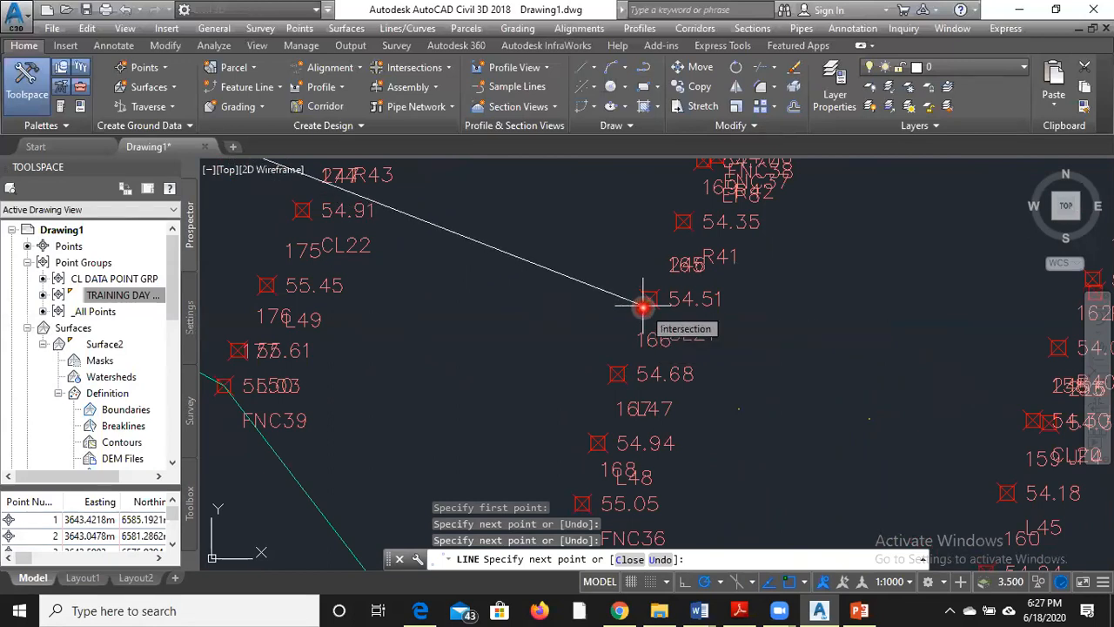
{"action": "scroll", "coordinate": [661, 303], "scroll_direction": "down", "scroll_amount": 4}
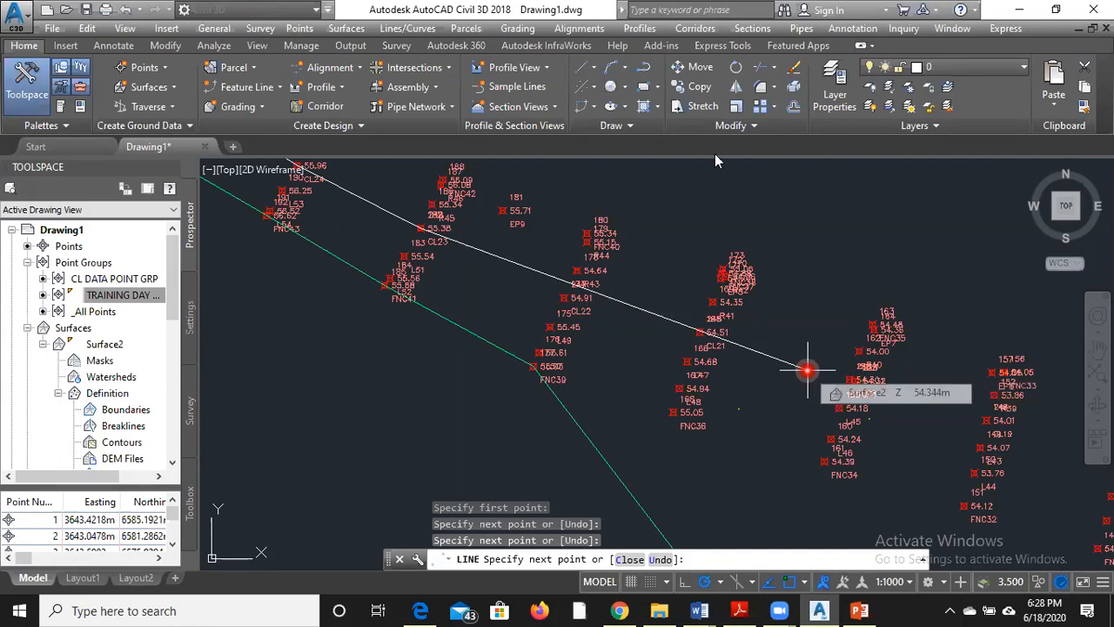
{"action": "scroll", "coordinate": [734, 212], "scroll_direction": "down", "scroll_amount": 3}
{"action": "scroll", "coordinate": [675, 304], "scroll_direction": "down", "scroll_amount": 2}
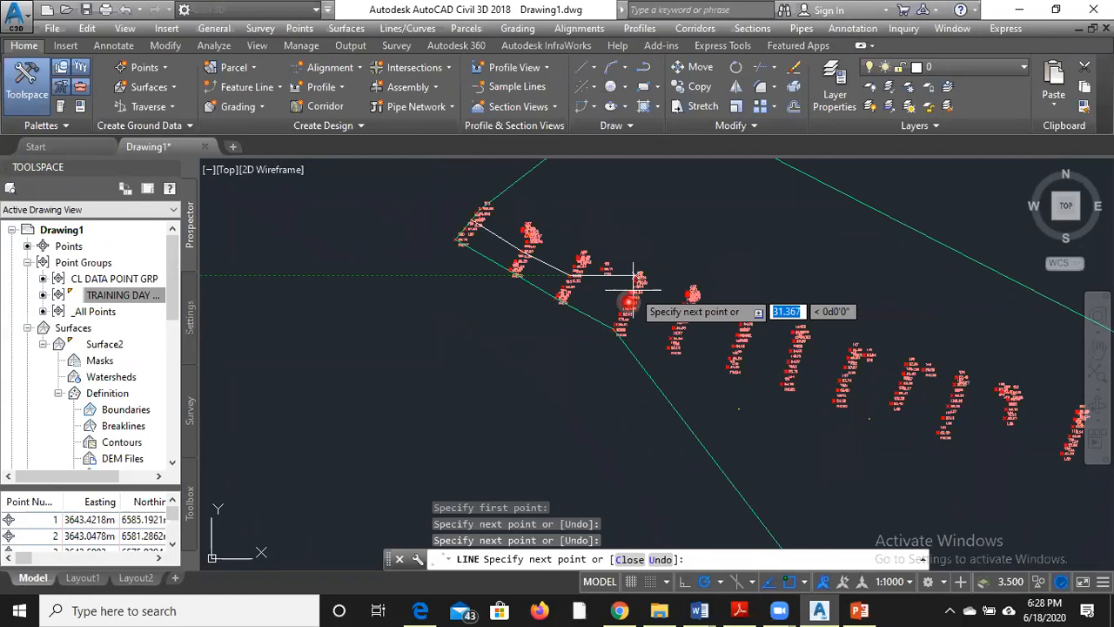
{"action": "scroll", "coordinate": [628, 302], "scroll_direction": "up", "scroll_amount": 3}
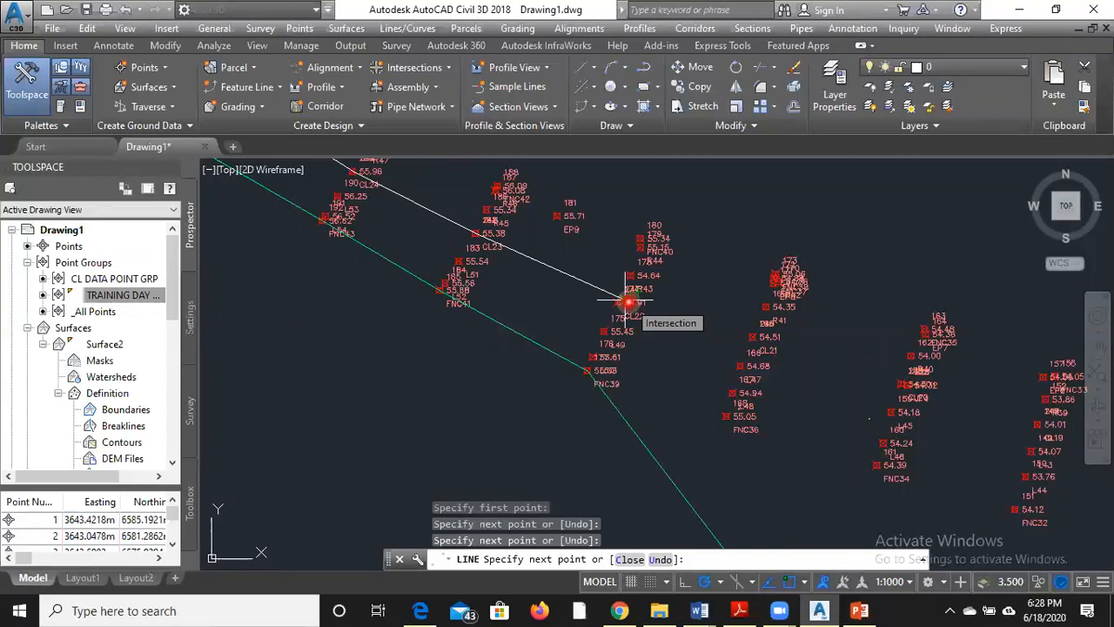
{"action": "key", "text": "Escape"}
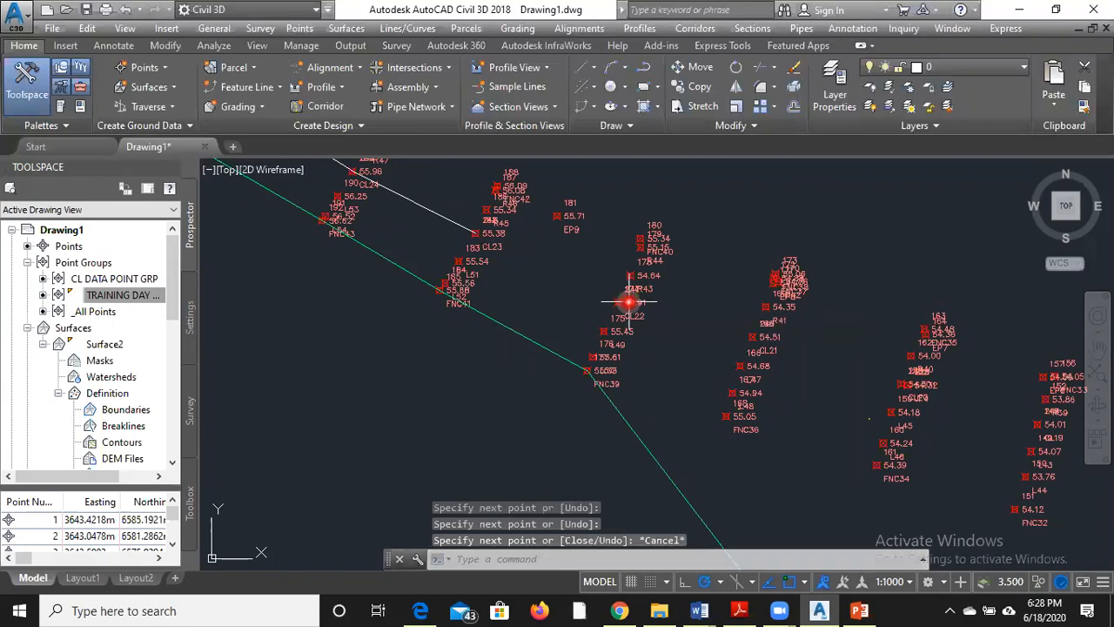
Step: Erase the two line segments joining centerline points CL25, CL24 and CL23
{"action": "scroll", "coordinate": [620, 285], "scroll_direction": "down", "scroll_amount": 7}
{"action": "scroll", "coordinate": [565, 258], "scroll_direction": "up", "scroll_amount": 7}
{"action": "left_click", "coordinate": [544, 258]}
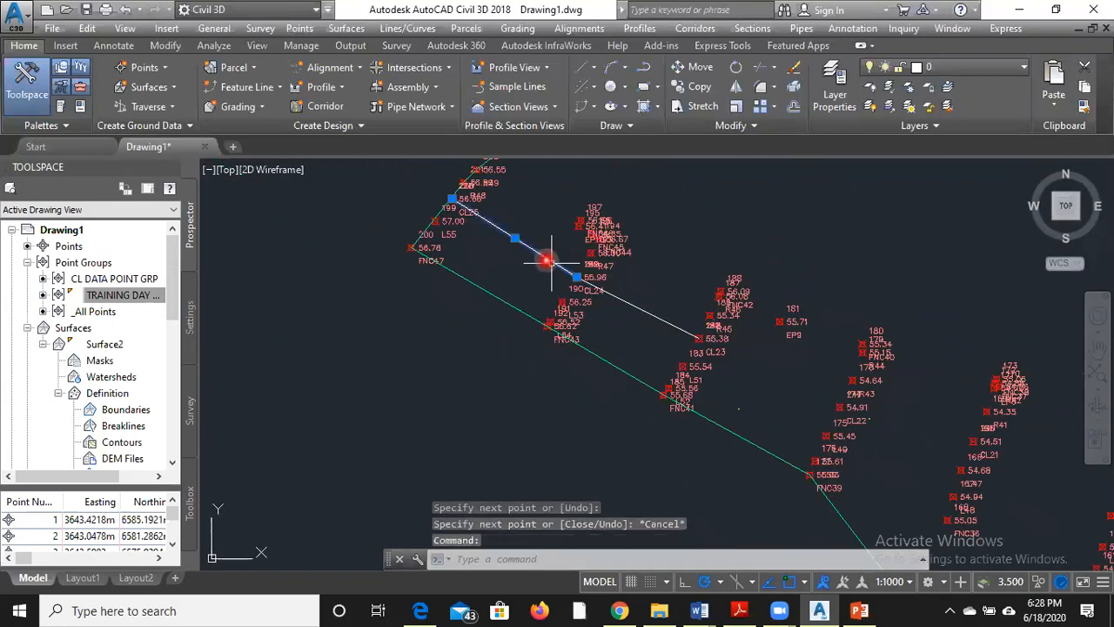
{"action": "left_click", "coordinate": [618, 298]}
{"action": "left_click", "coordinate": [620, 304]}
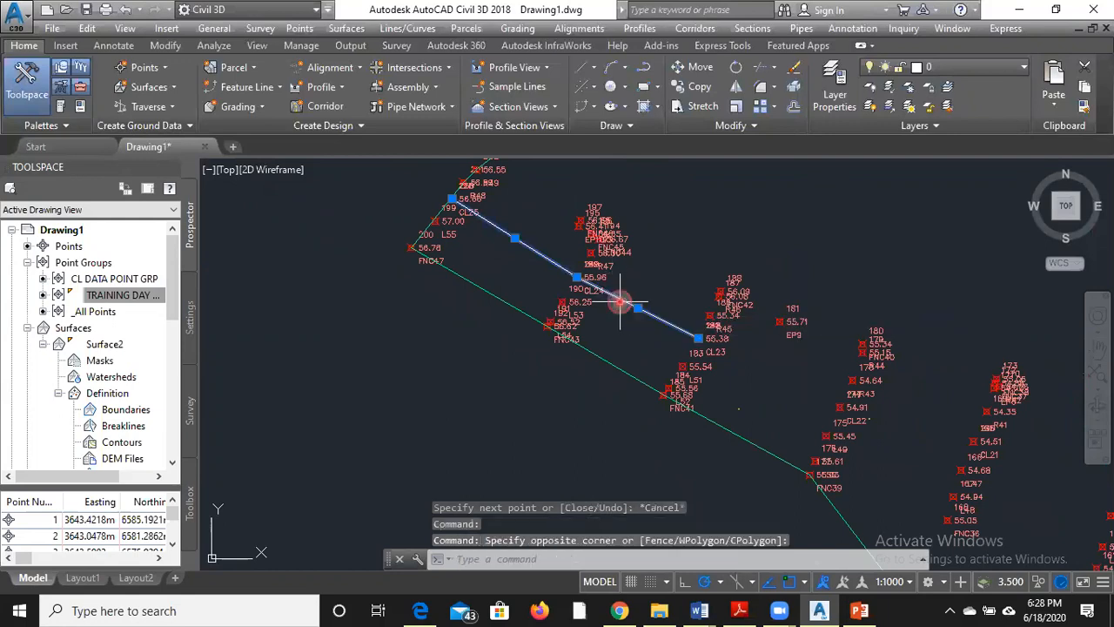
{"action": "key", "text": "Delete"}
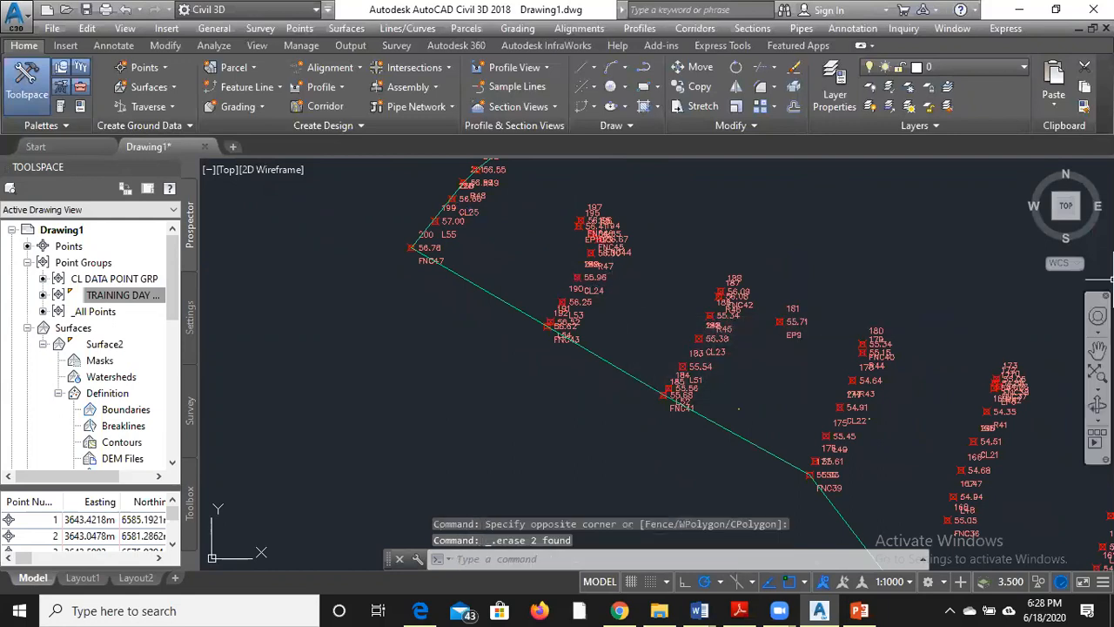
{"action": "left_click", "coordinate": [587, 73]}
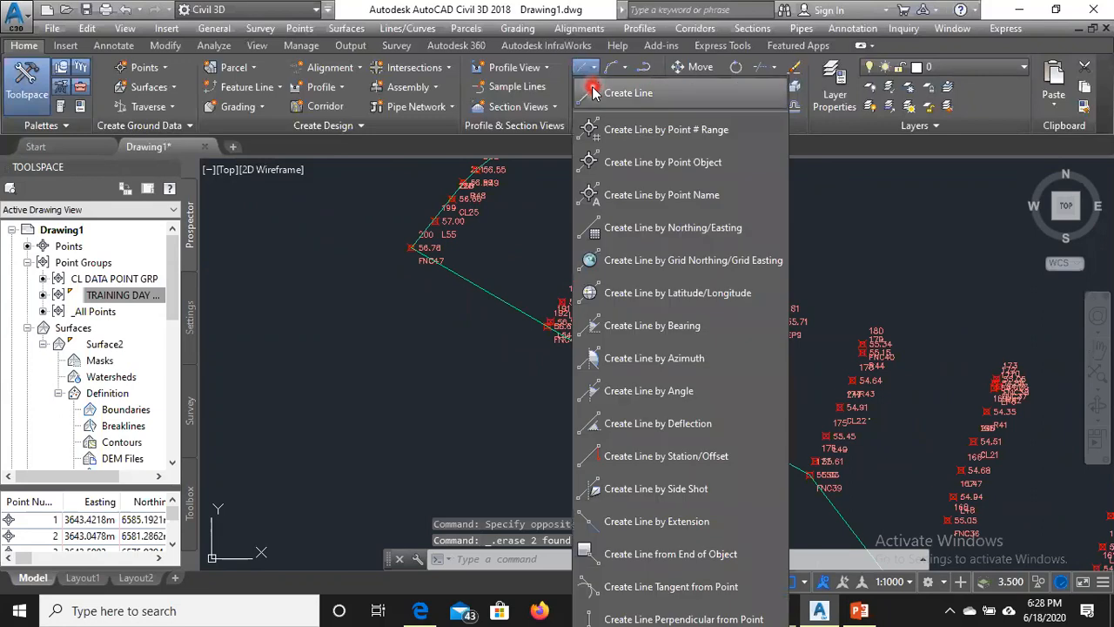
{"action": "left_click", "coordinate": [621, 90]}
{"action": "scroll", "coordinate": [464, 197], "scroll_direction": "up", "scroll_amount": 2}
{"action": "scroll", "coordinate": [464, 196], "scroll_direction": "up", "scroll_amount": 2}
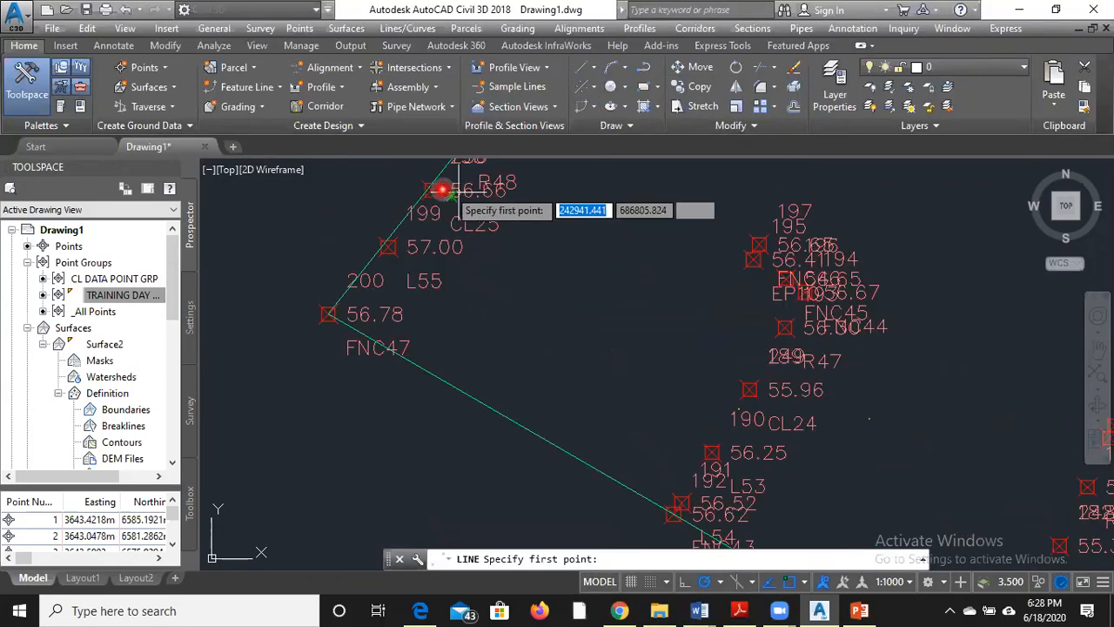
{"action": "left_click", "coordinate": [432, 190]}
{"action": "scroll", "coordinate": [433, 218], "scroll_direction": "down", "scroll_amount": 2}
{"action": "scroll", "coordinate": [419, 182], "scroll_direction": "down", "scroll_amount": 3}
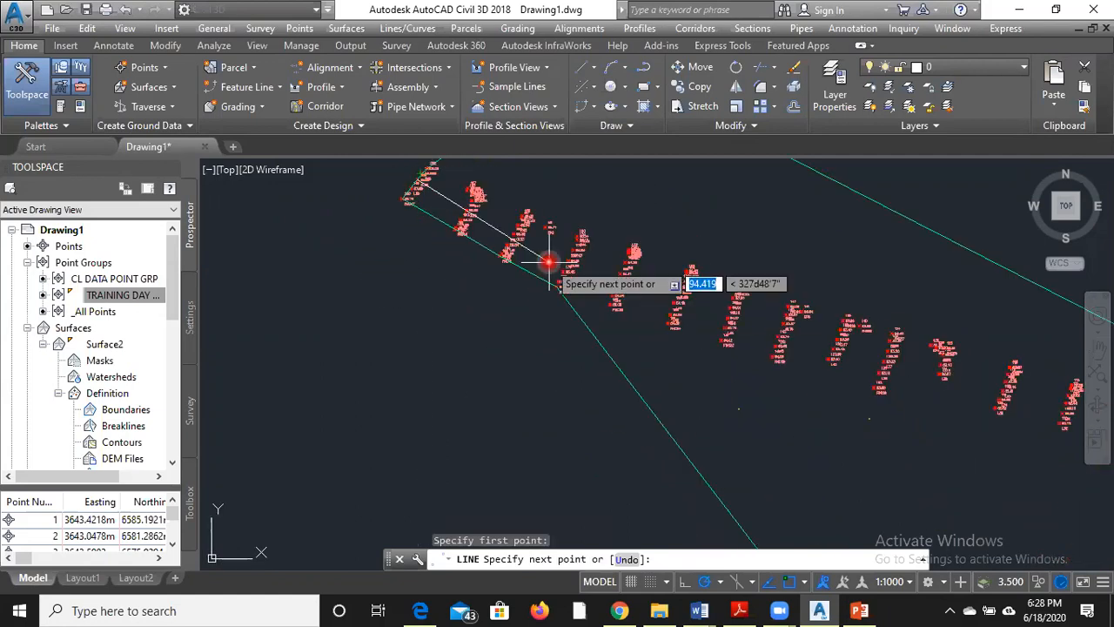
{"action": "scroll", "coordinate": [597, 322], "scroll_direction": "down", "scroll_amount": 2}
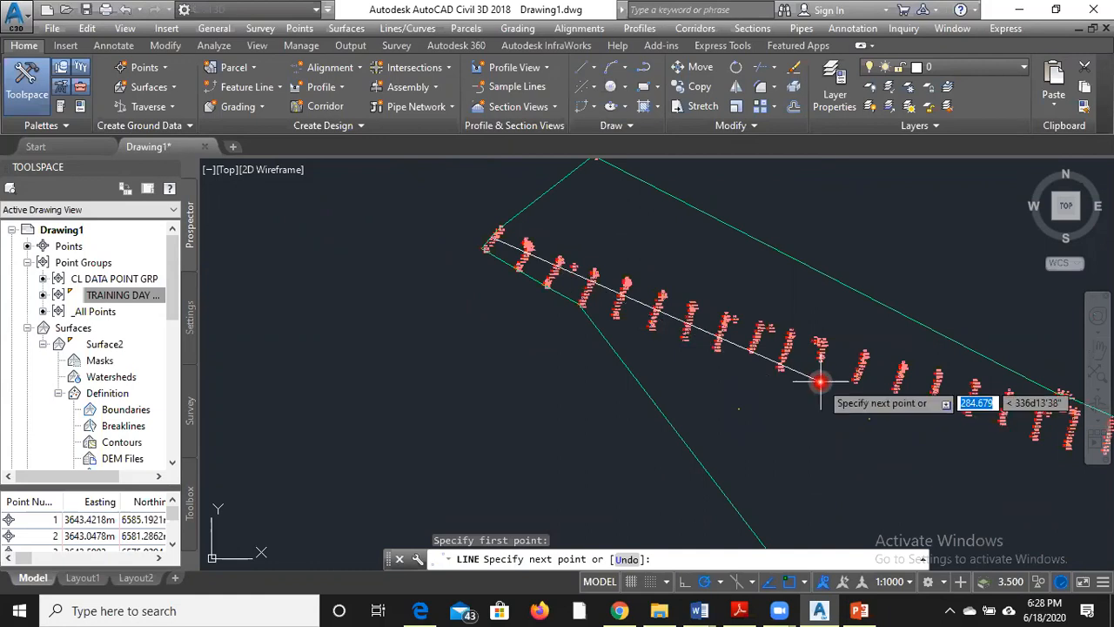
{"action": "scroll", "coordinate": [820, 380], "scroll_direction": "up", "scroll_amount": 4}
{"action": "scroll", "coordinate": [752, 375], "scroll_direction": "down", "scroll_amount": 4}
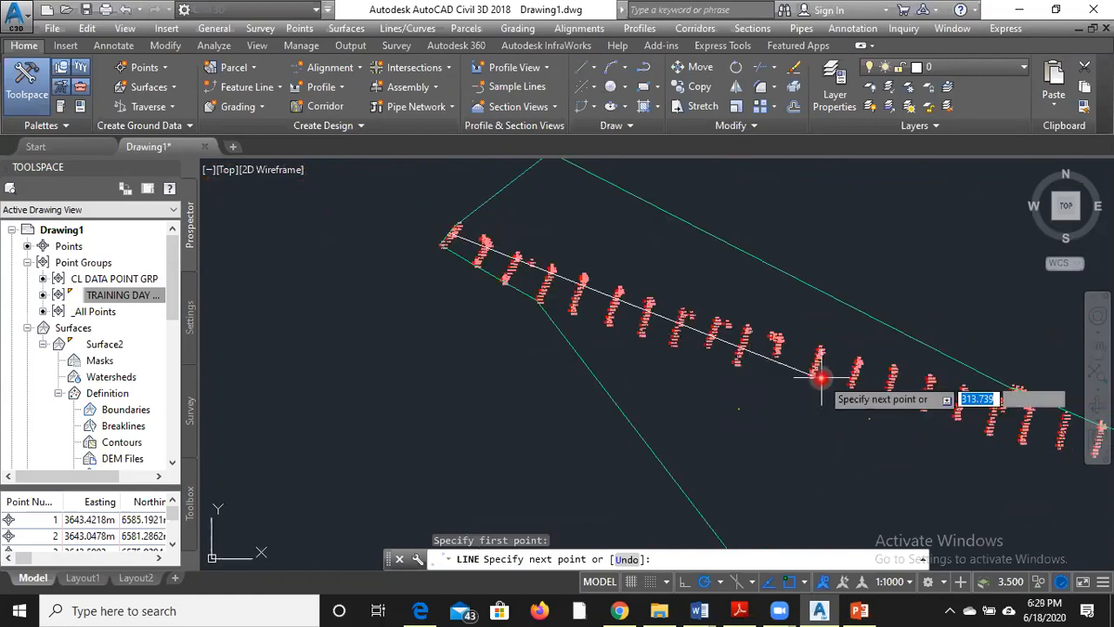
{"action": "scroll", "coordinate": [714, 329], "scroll_direction": "up", "scroll_amount": 2}
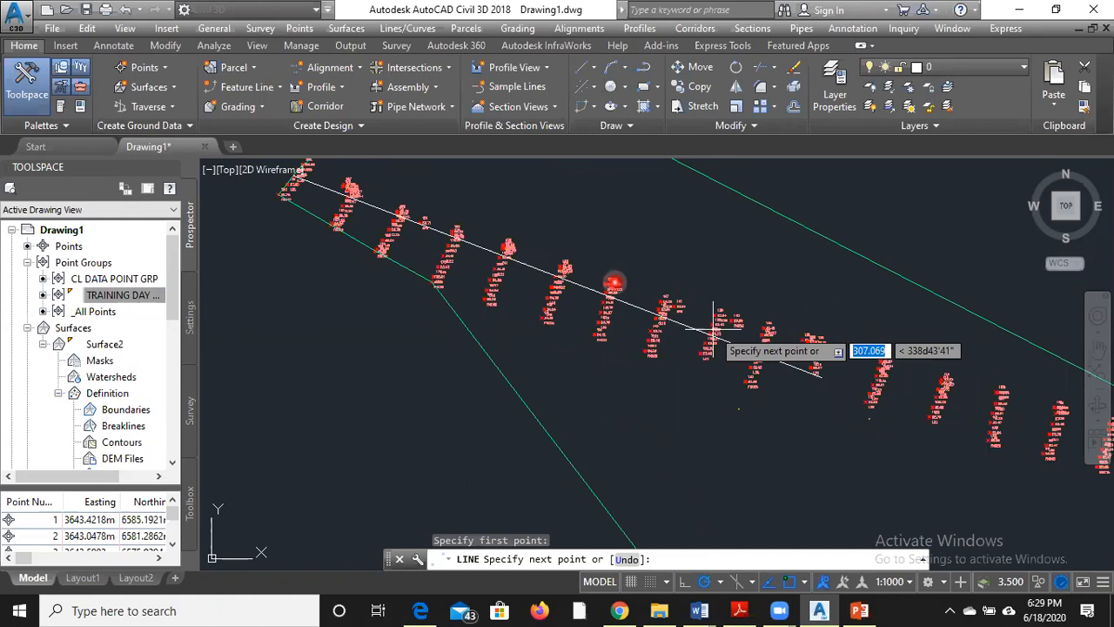
{"action": "key", "text": "Escape"}
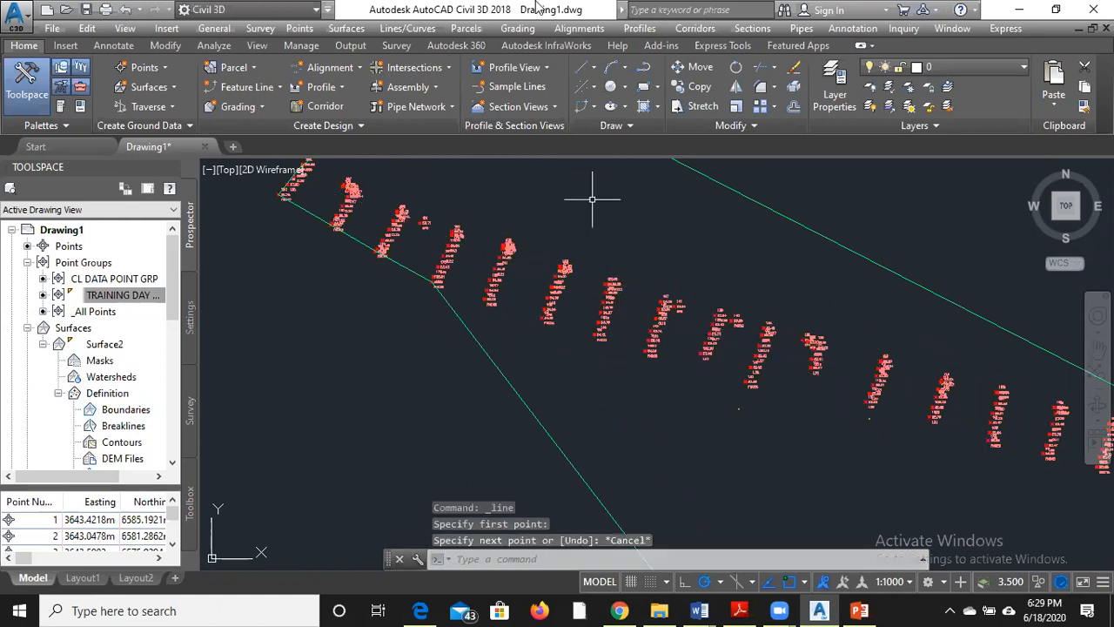
Step: Set both the point style and the point label style of TRAINING DAY ALL POINT GRP to <none>
{"action": "left_click", "coordinate": [105, 296]}
{"action": "right_click", "coordinate": [107, 297]}
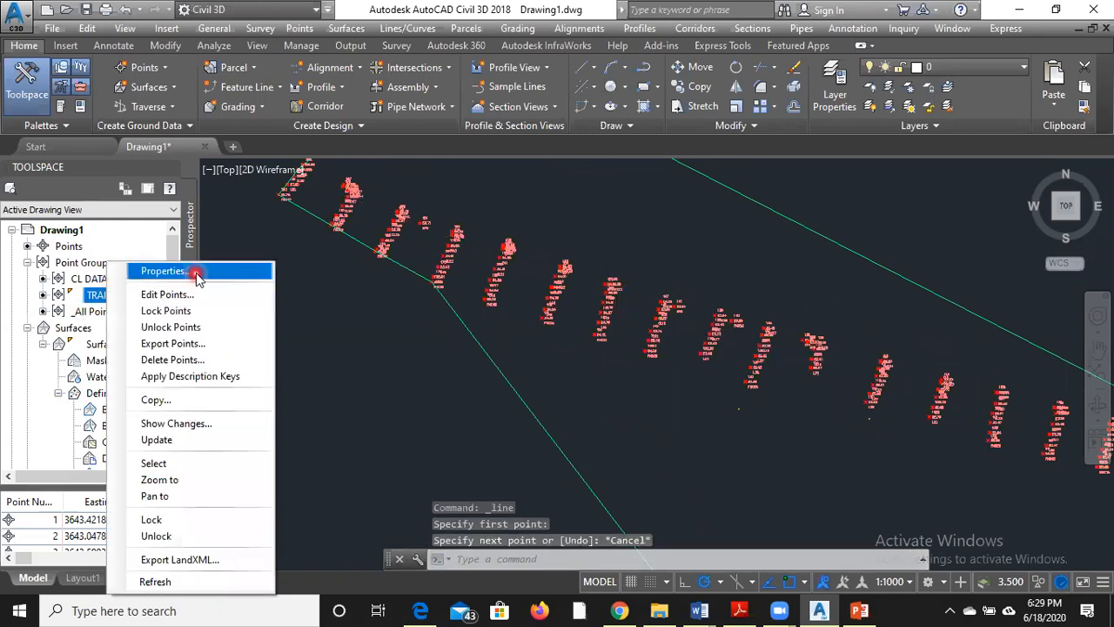
{"action": "left_click", "coordinate": [164, 272]}
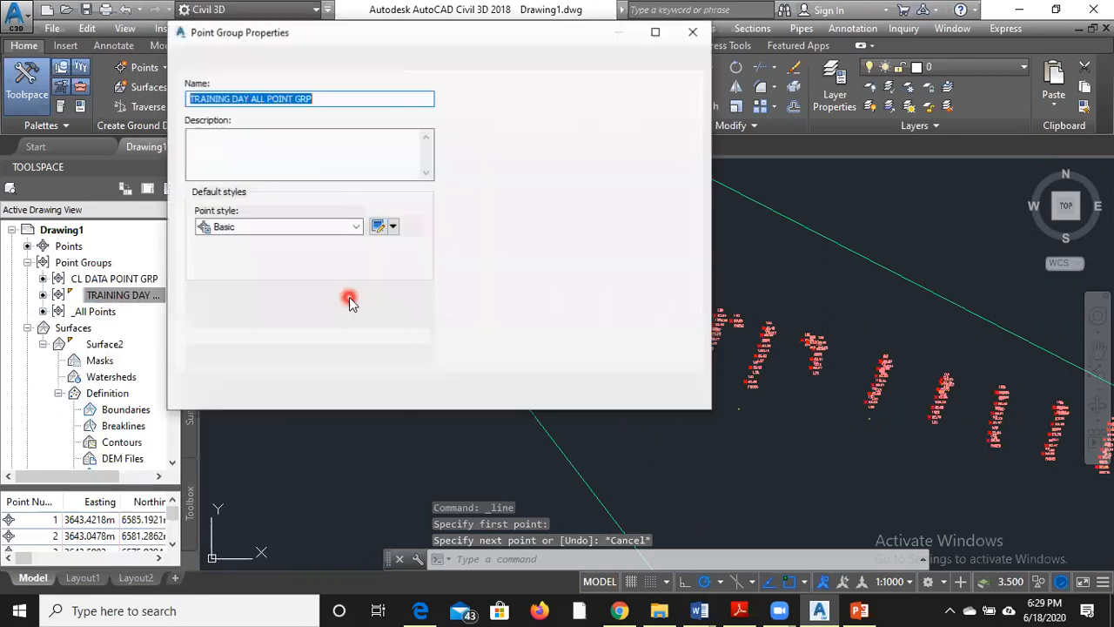
{"action": "left_click", "coordinate": [353, 227]}
{"action": "scroll", "coordinate": [259, 254], "scroll_direction": "up", "scroll_amount": 1}
{"action": "left_click", "coordinate": [258, 244]}
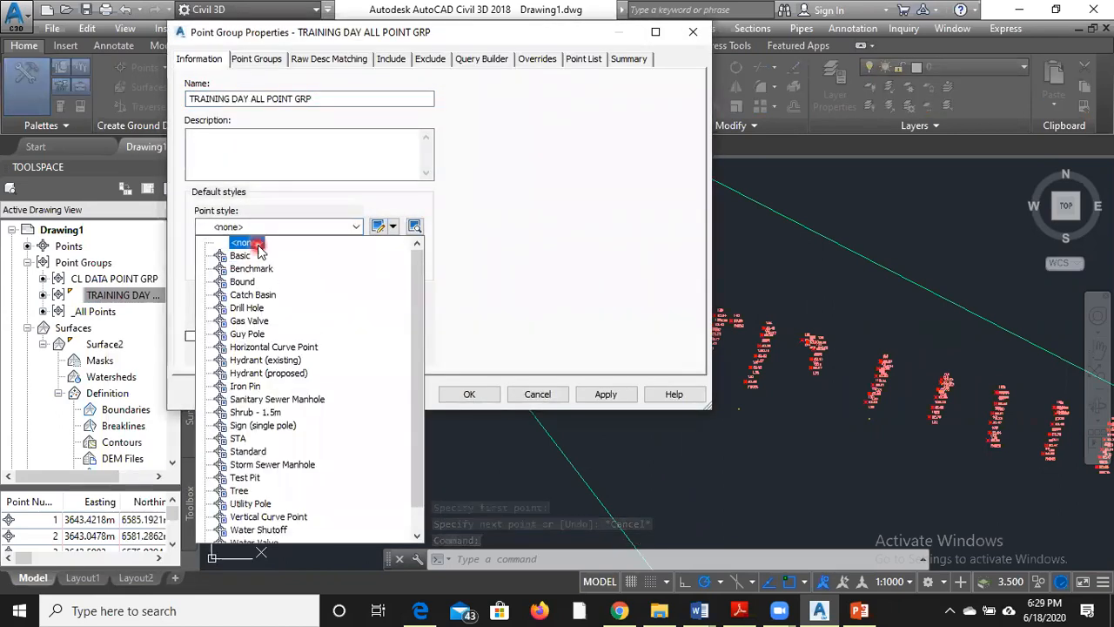
{"action": "left_click", "coordinate": [354, 264]}
{"action": "left_click", "coordinate": [245, 281]}
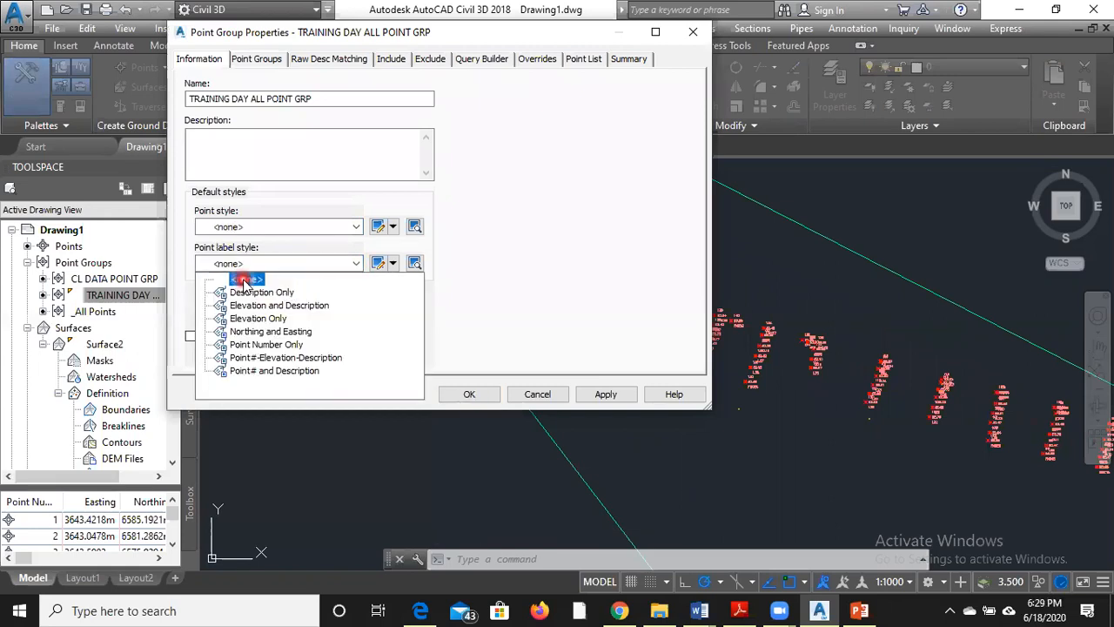
{"action": "left_click", "coordinate": [595, 396]}
{"action": "left_click", "coordinate": [469, 393]}
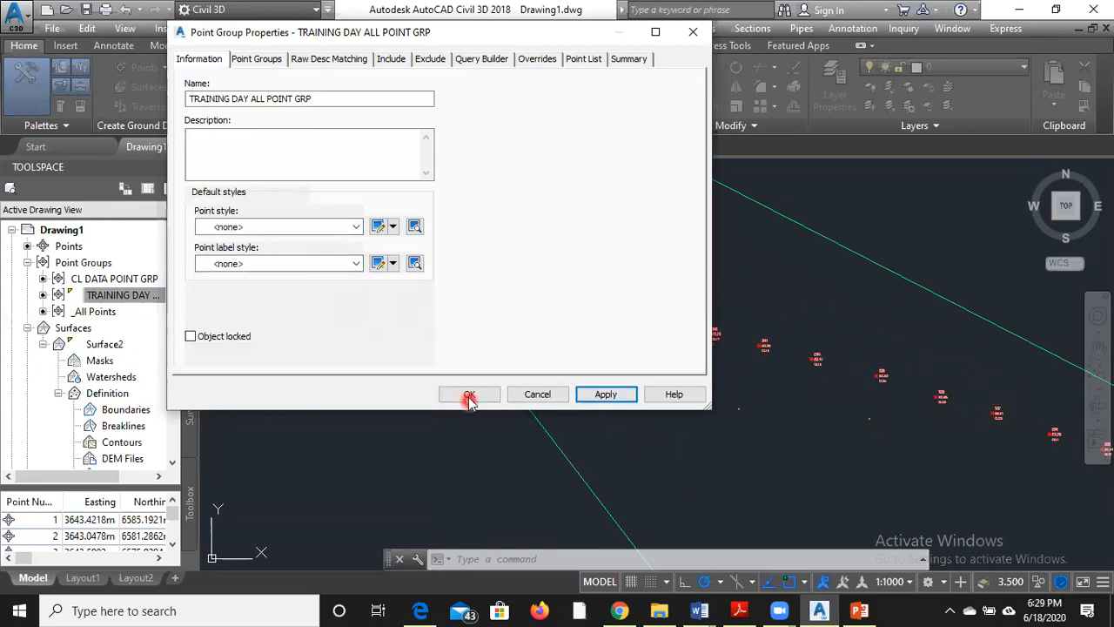
Step: Examine the run of centerline points from CL25 to the south-eastern end of the surface
{"action": "scroll", "coordinate": [391, 284], "scroll_direction": "down", "scroll_amount": 5}
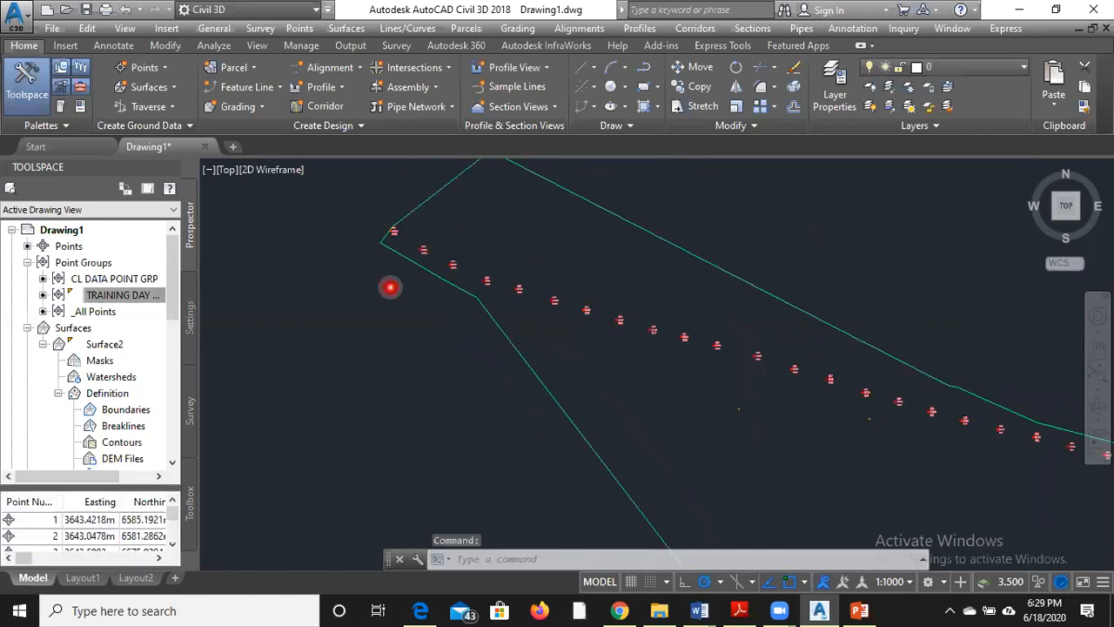
{"action": "scroll", "coordinate": [438, 306], "scroll_direction": "up", "scroll_amount": 5}
{"action": "scroll", "coordinate": [444, 295], "scroll_direction": "down", "scroll_amount": 3}
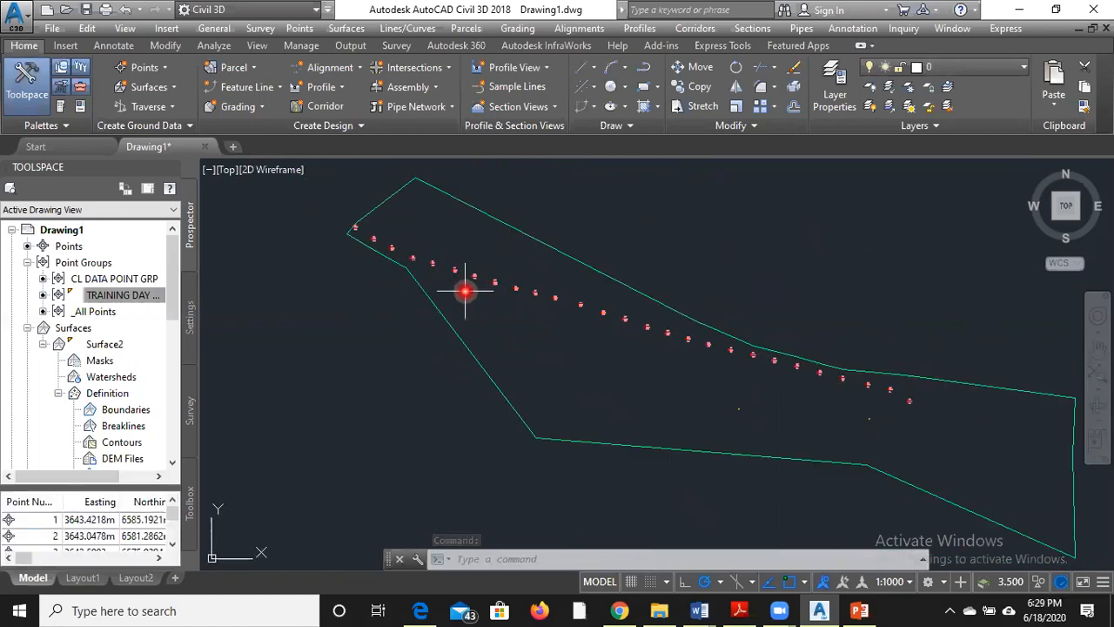
{"action": "scroll", "coordinate": [357, 237], "scroll_direction": "up", "scroll_amount": 5}
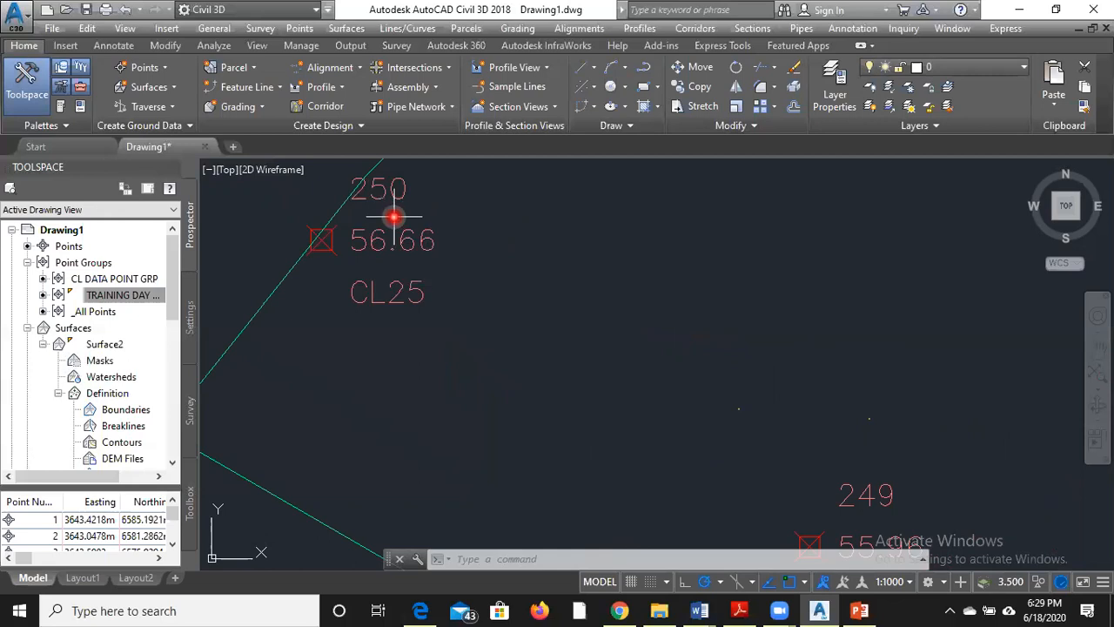
{"action": "scroll", "coordinate": [384, 192], "scroll_direction": "down", "scroll_amount": 6}
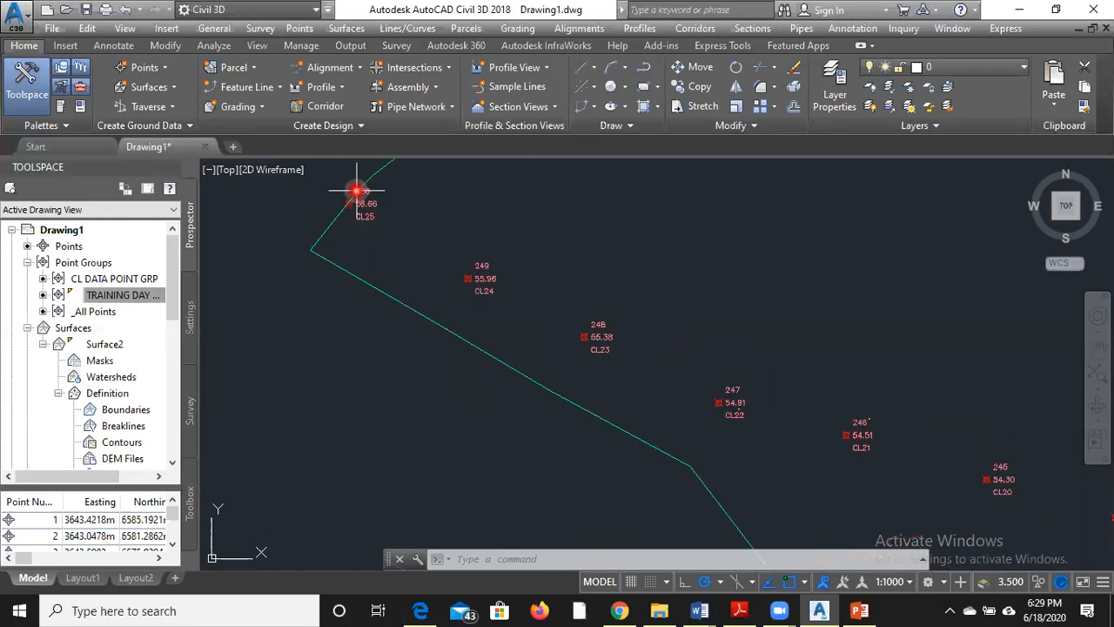
{"action": "scroll", "coordinate": [488, 235], "scroll_direction": "up", "scroll_amount": 10}
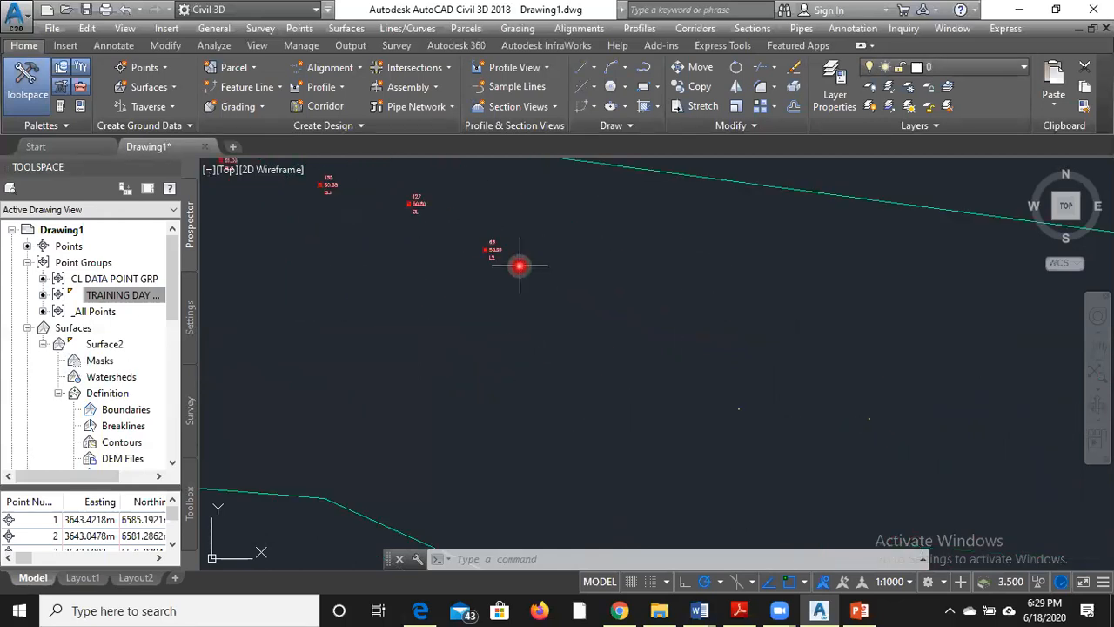
{"action": "scroll", "coordinate": [668, 352], "scroll_direction": "down", "scroll_amount": 3}
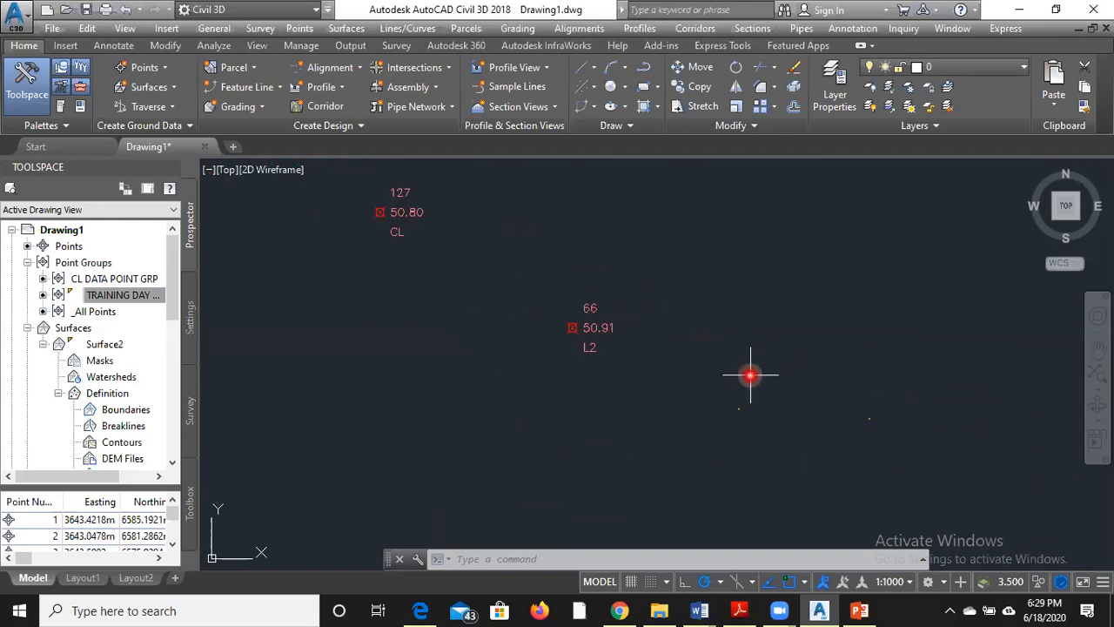
{"action": "mouse_move", "coordinate": [750, 375]}
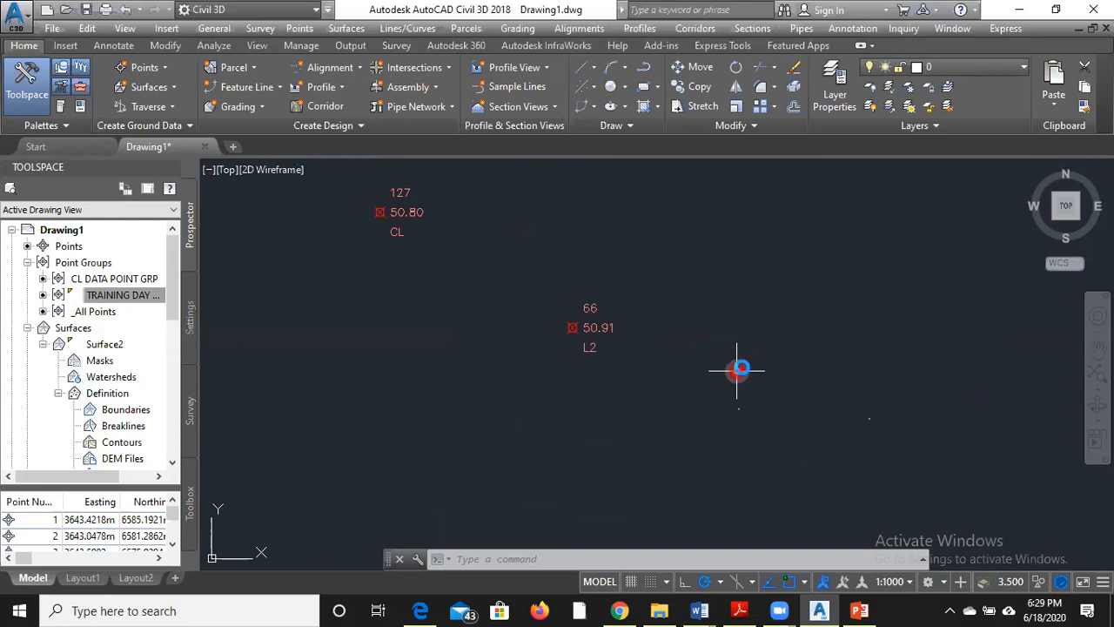
{"action": "scroll", "coordinate": [750, 325], "scroll_direction": "down", "scroll_amount": 14}
{"action": "scroll", "coordinate": [333, 206], "scroll_direction": "up", "scroll_amount": 2}
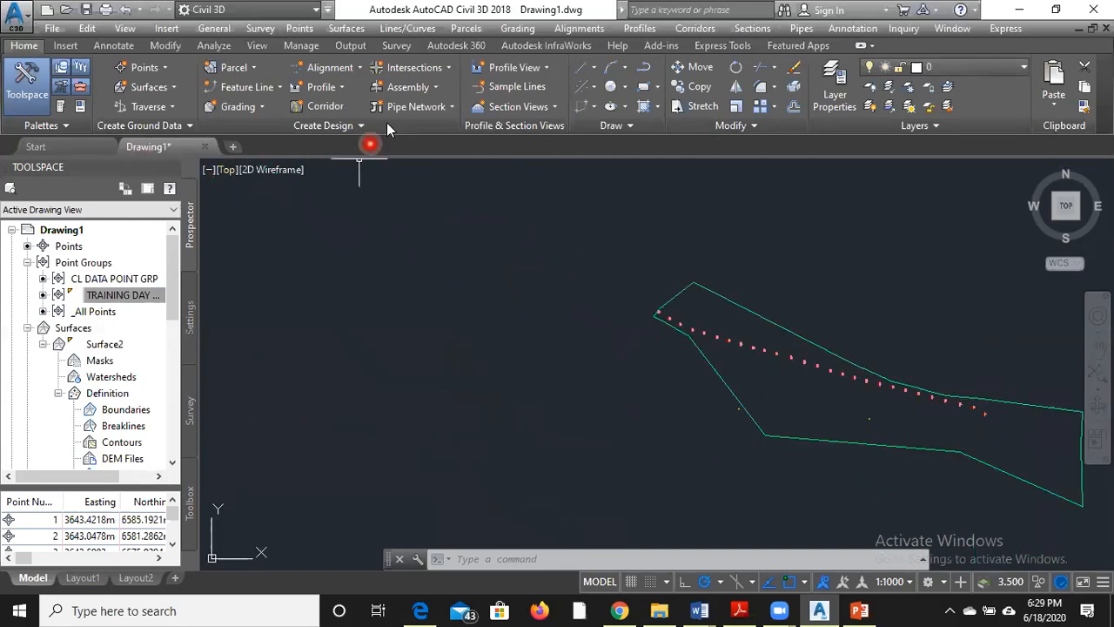
Step: Draw one straight line about 145 m long from CL25 along CL24, CL23 and CL22, ending freely past CL21, and end the Line command
{"action": "left_click", "coordinate": [589, 70]}
{"action": "left_click", "coordinate": [600, 91]}
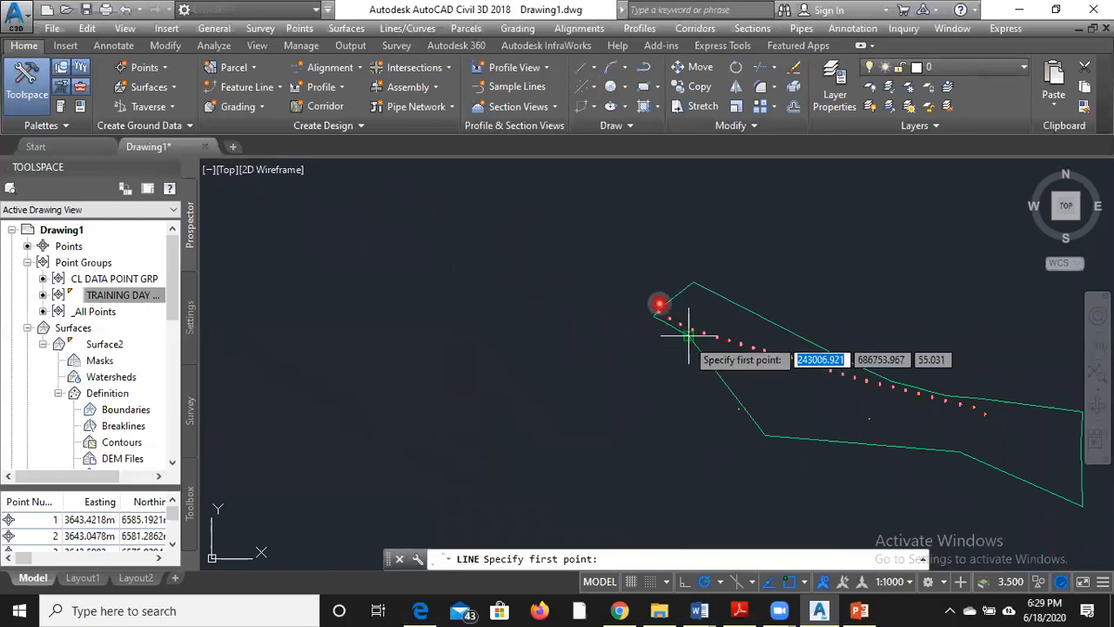
{"action": "scroll", "coordinate": [687, 335], "scroll_direction": "up", "scroll_amount": 10}
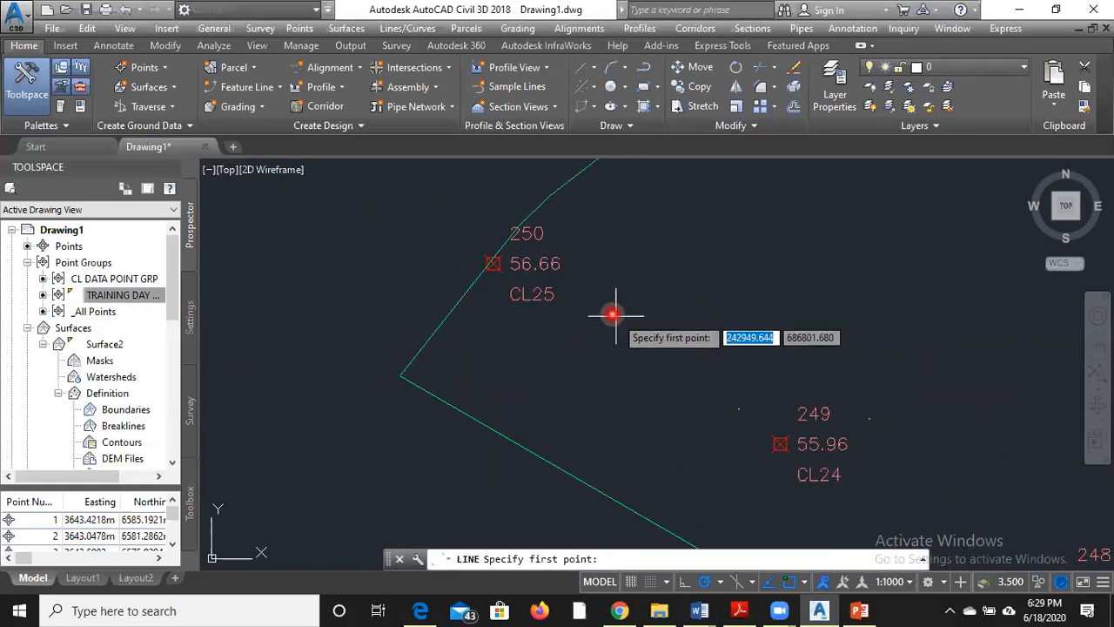
{"action": "left_click", "coordinate": [494, 262]}
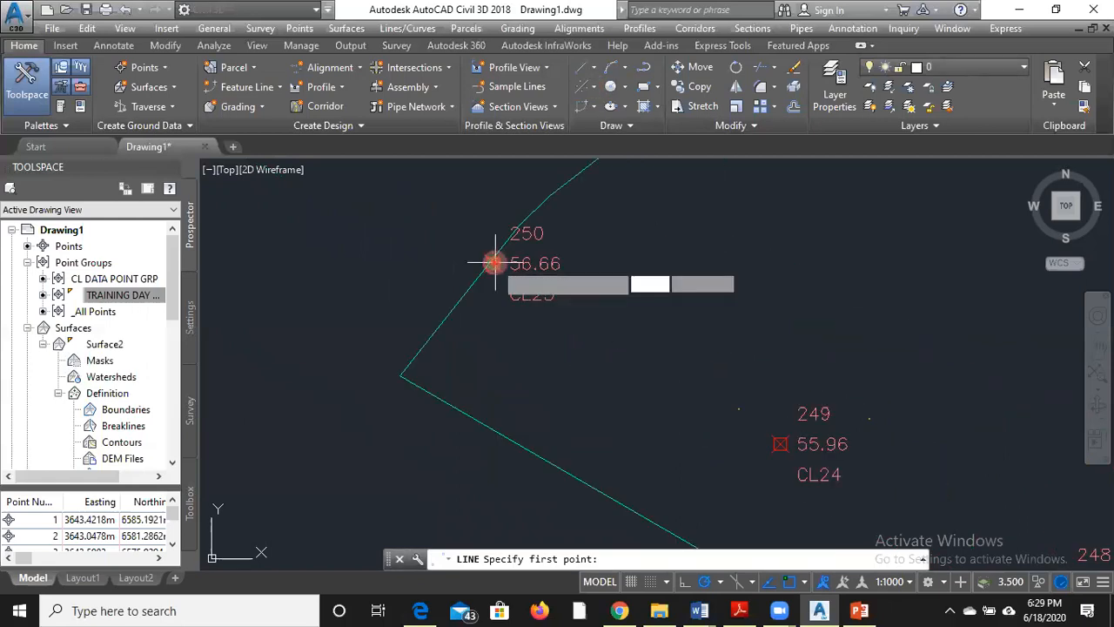
{"action": "scroll", "coordinate": [375, 217], "scroll_direction": "down", "scroll_amount": 4}
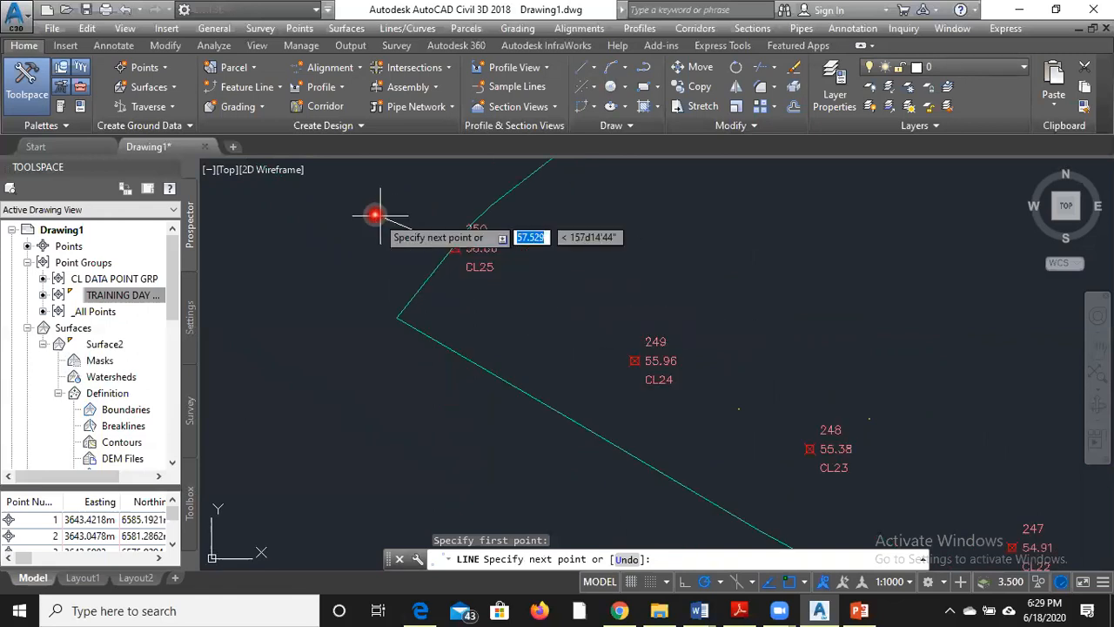
{"action": "scroll", "coordinate": [430, 299], "scroll_direction": "down", "scroll_amount": 3}
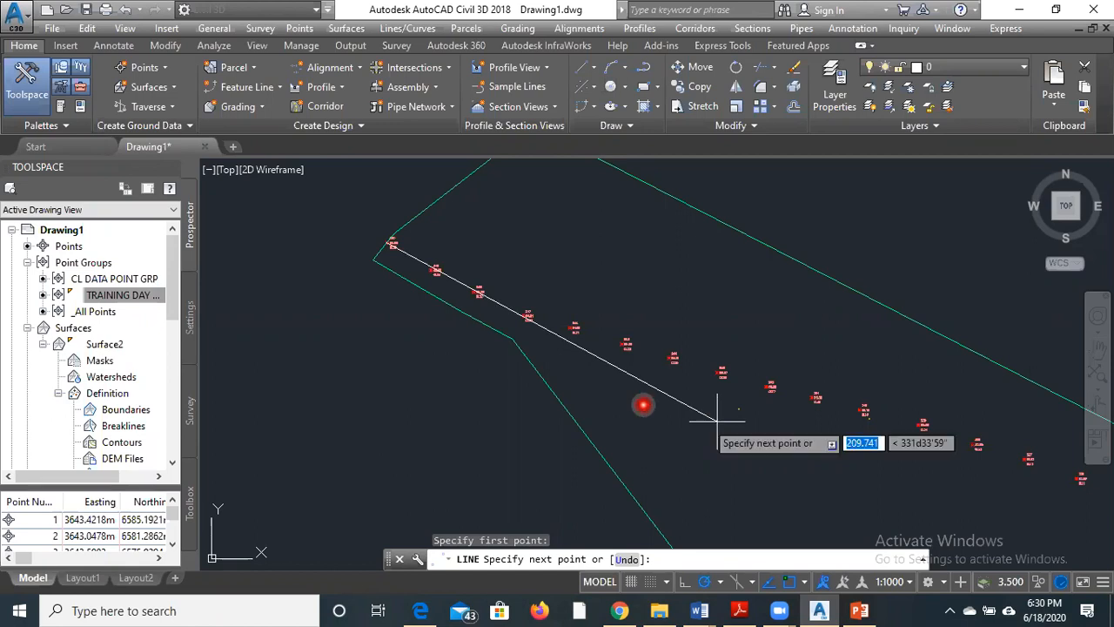
{"action": "scroll", "coordinate": [523, 333], "scroll_direction": "down", "scroll_amount": 2}
{"action": "scroll", "coordinate": [465, 291], "scroll_direction": "down", "scroll_amount": 2}
{"action": "scroll", "coordinate": [696, 409], "scroll_direction": "up", "scroll_amount": 2}
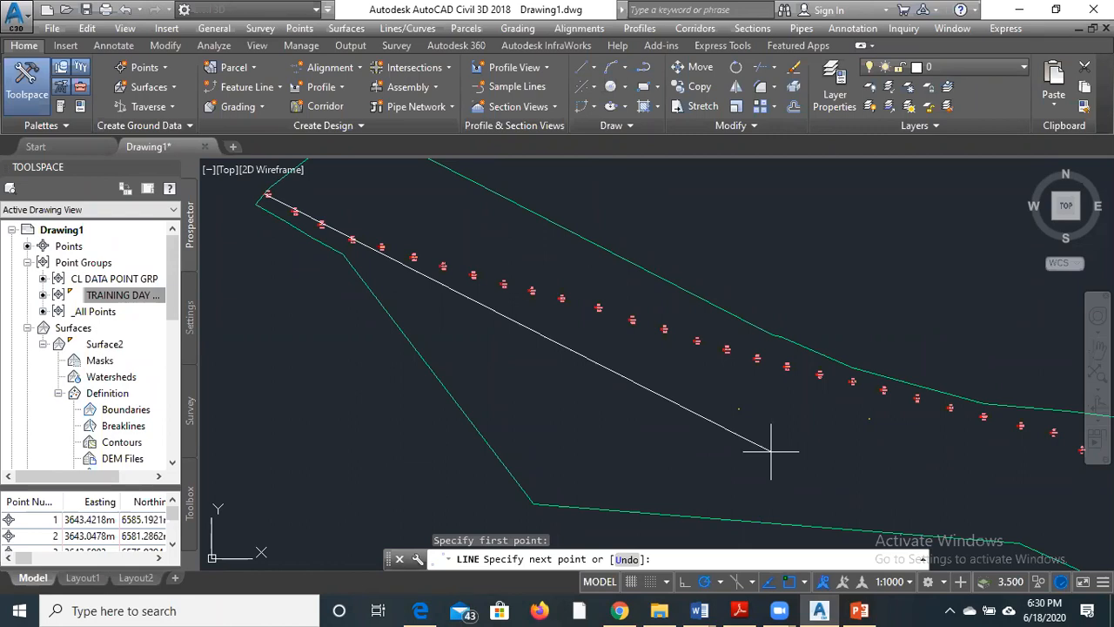
{"action": "scroll", "coordinate": [679, 410], "scroll_direction": "up", "scroll_amount": 3}
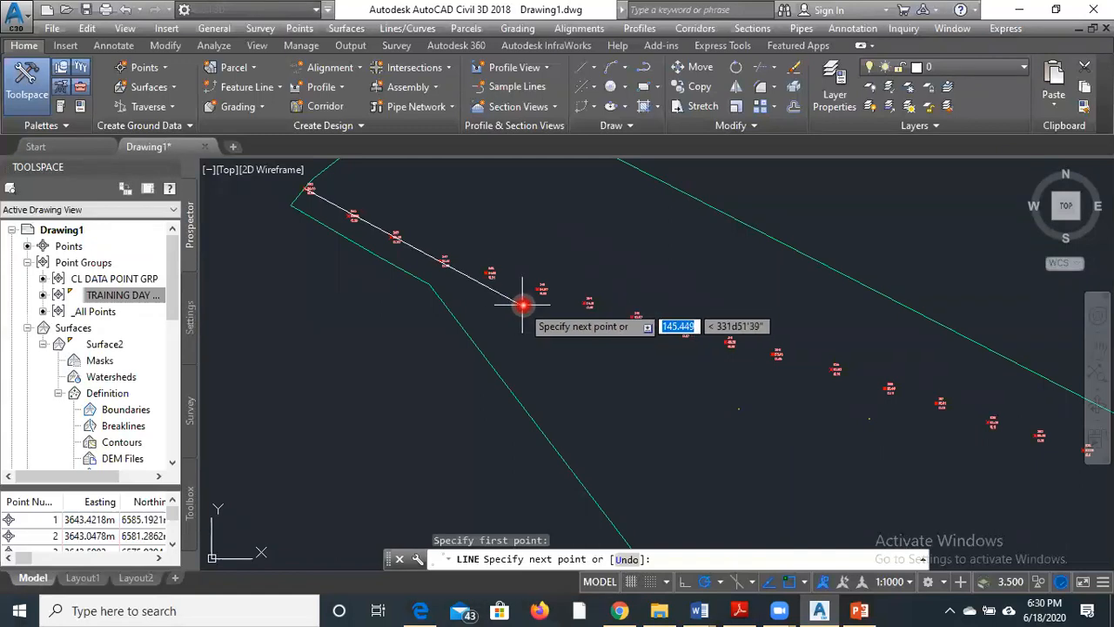
{"action": "left_click", "coordinate": [521, 305]}
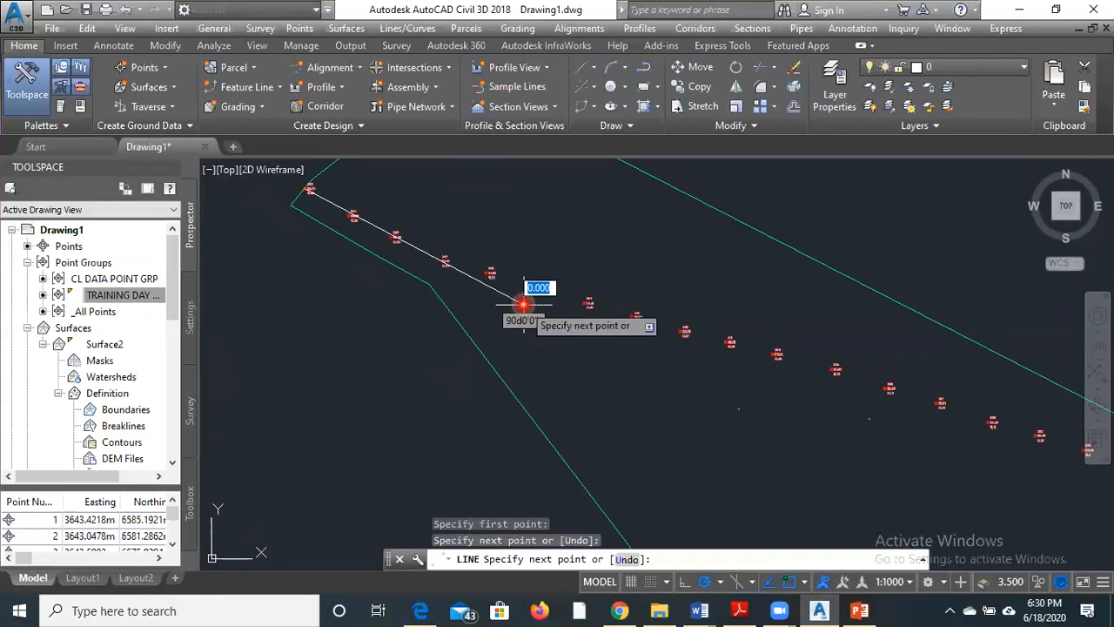
{"action": "key", "text": "Escape"}
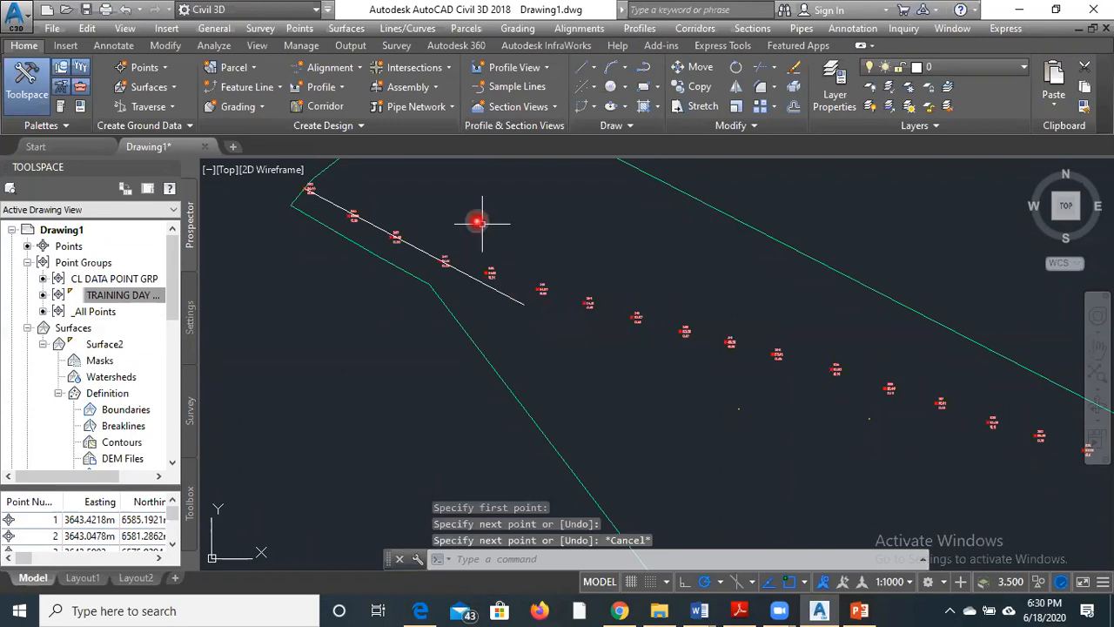
Step: Draw a straight line about 630 m long from CL21 to the last point at the centerline's south-eastern end and end the Line command
{"action": "left_click", "coordinate": [585, 70]}
{"action": "left_click", "coordinate": [595, 94]}
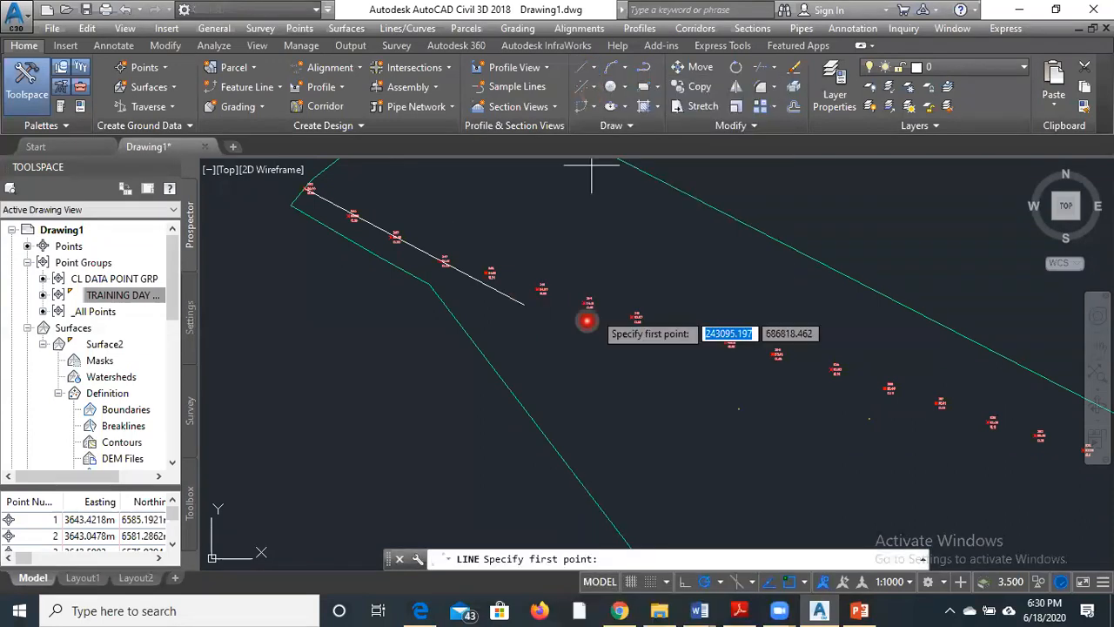
{"action": "scroll", "coordinate": [547, 312], "scroll_direction": "up", "scroll_amount": 4}
{"action": "scroll", "coordinate": [473, 329], "scroll_direction": "down", "scroll_amount": 4}
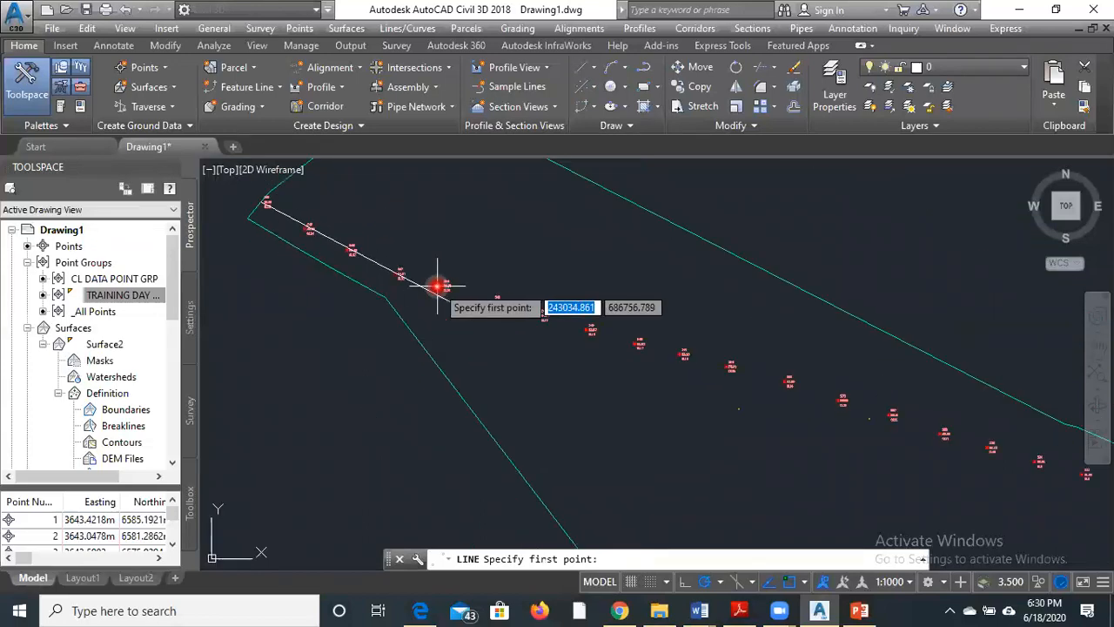
{"action": "scroll", "coordinate": [441, 287], "scroll_direction": "up", "scroll_amount": 2}
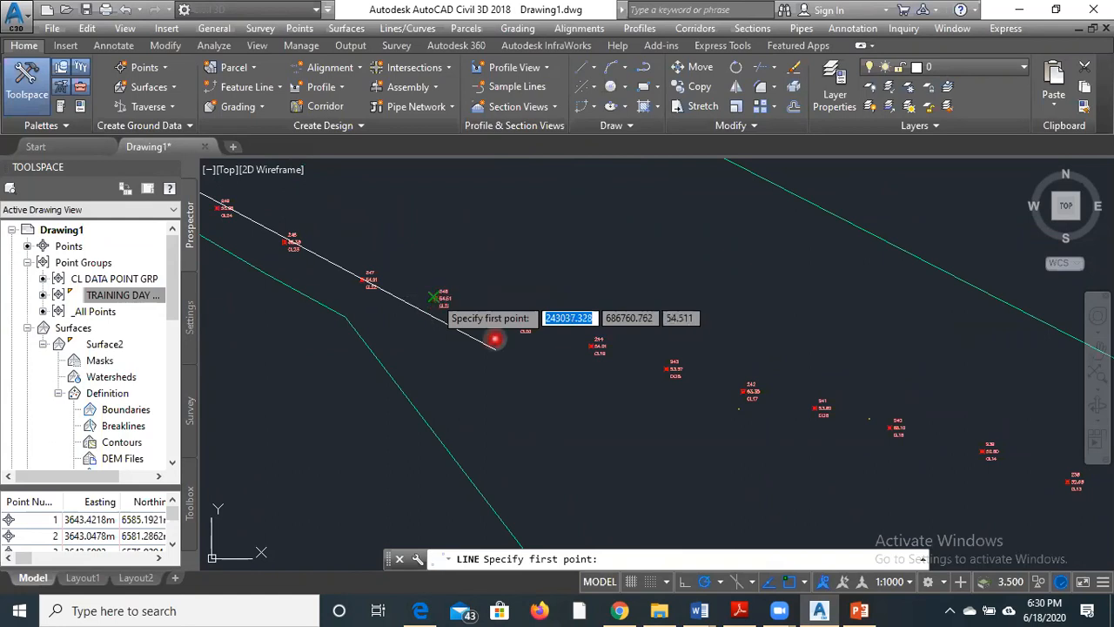
{"action": "left_click", "coordinate": [437, 298]}
{"action": "scroll", "coordinate": [400, 240], "scroll_direction": "down", "scroll_amount": 5}
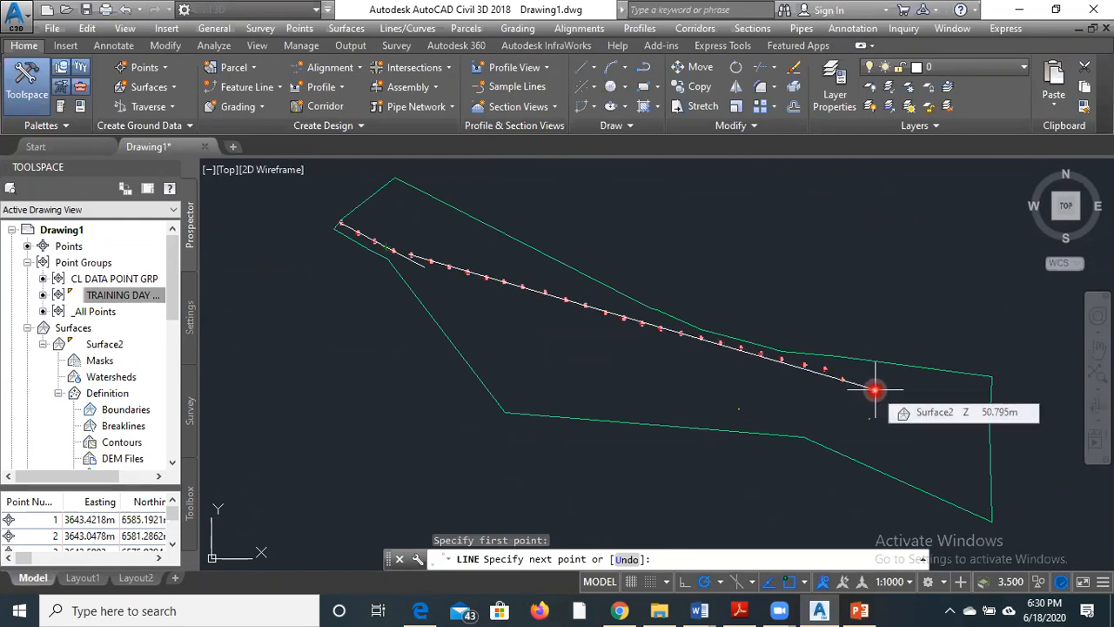
{"action": "scroll", "coordinate": [874, 389], "scroll_direction": "up", "scroll_amount": 5}
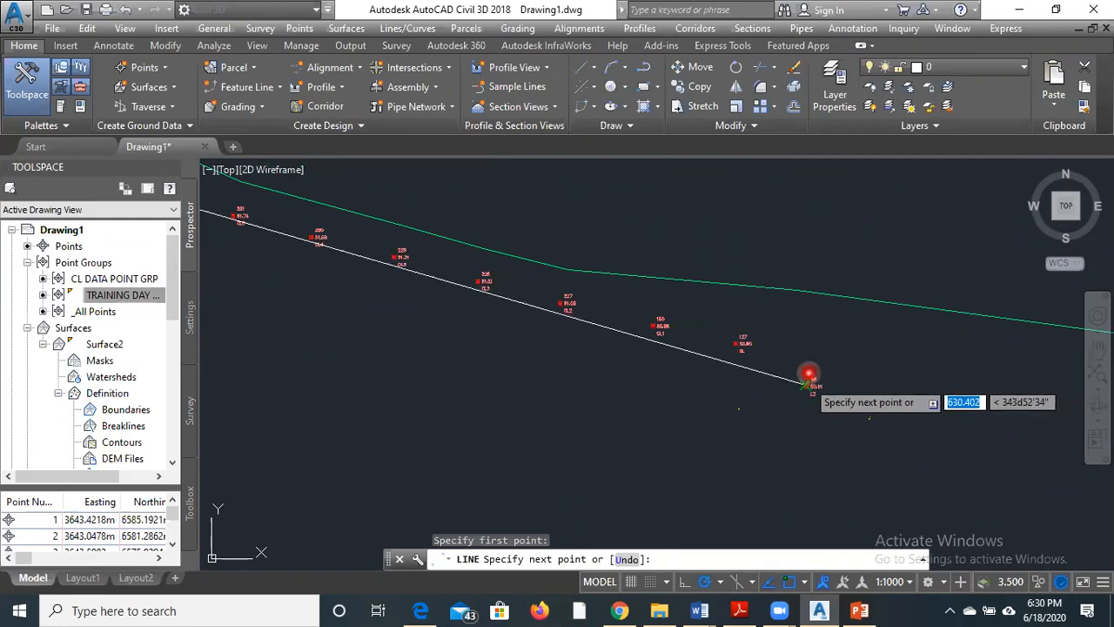
{"action": "left_click", "coordinate": [807, 382]}
{"action": "key", "text": "Escape"}
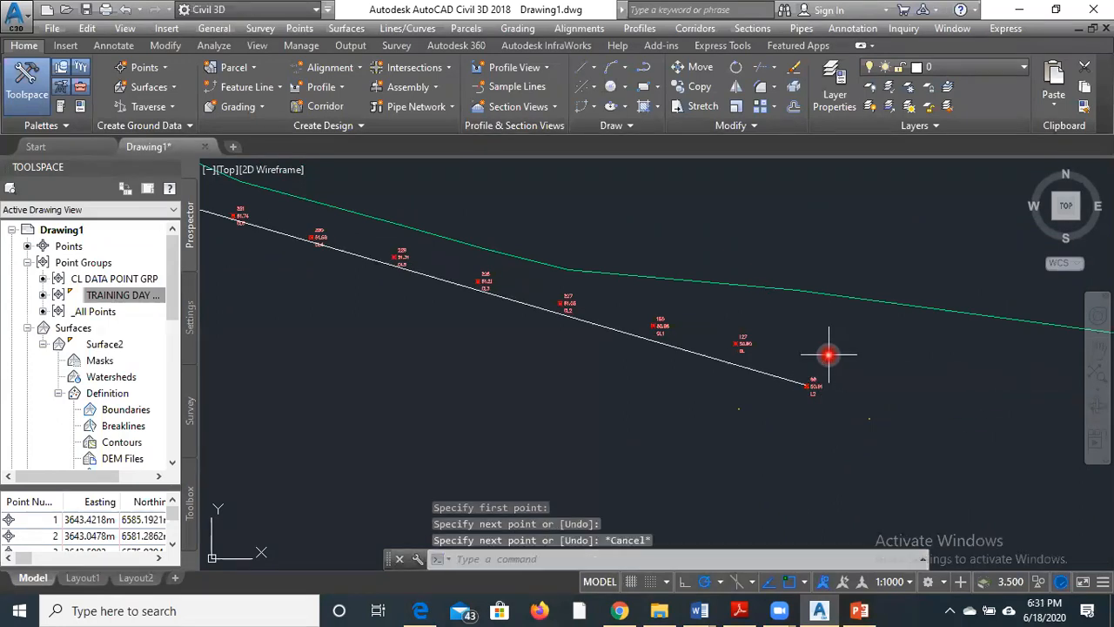
Step: Extend the north-western end of the long line from CL21 to meet the line from CL25 near CL22
{"action": "scroll", "coordinate": [770, 322], "scroll_direction": "down", "scroll_amount": 3}
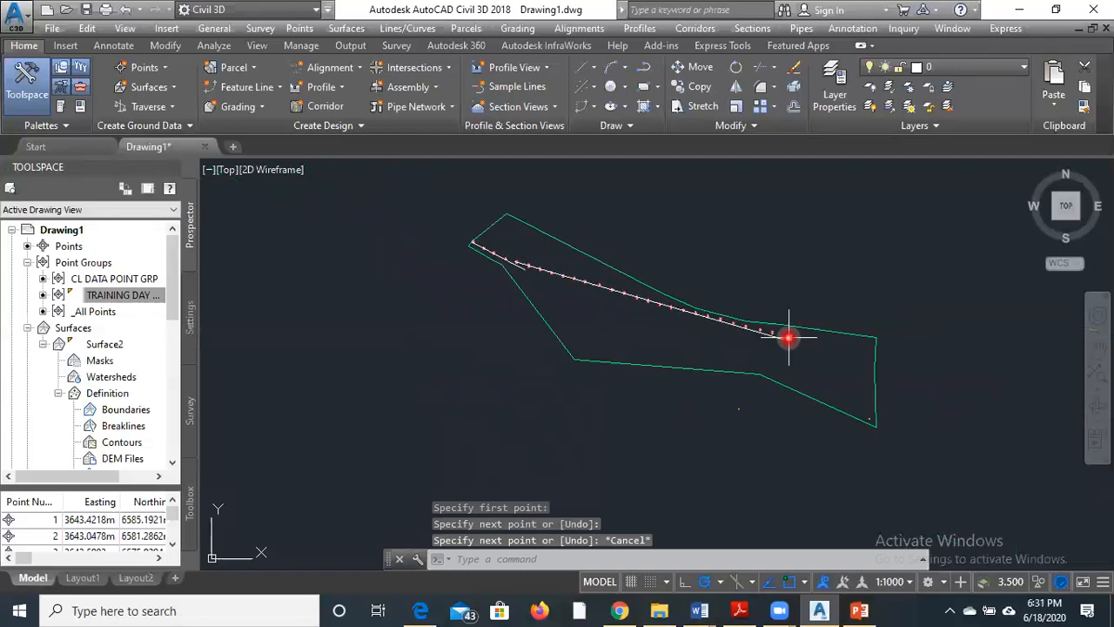
{"action": "scroll", "coordinate": [530, 261], "scroll_direction": "up", "scroll_amount": 5}
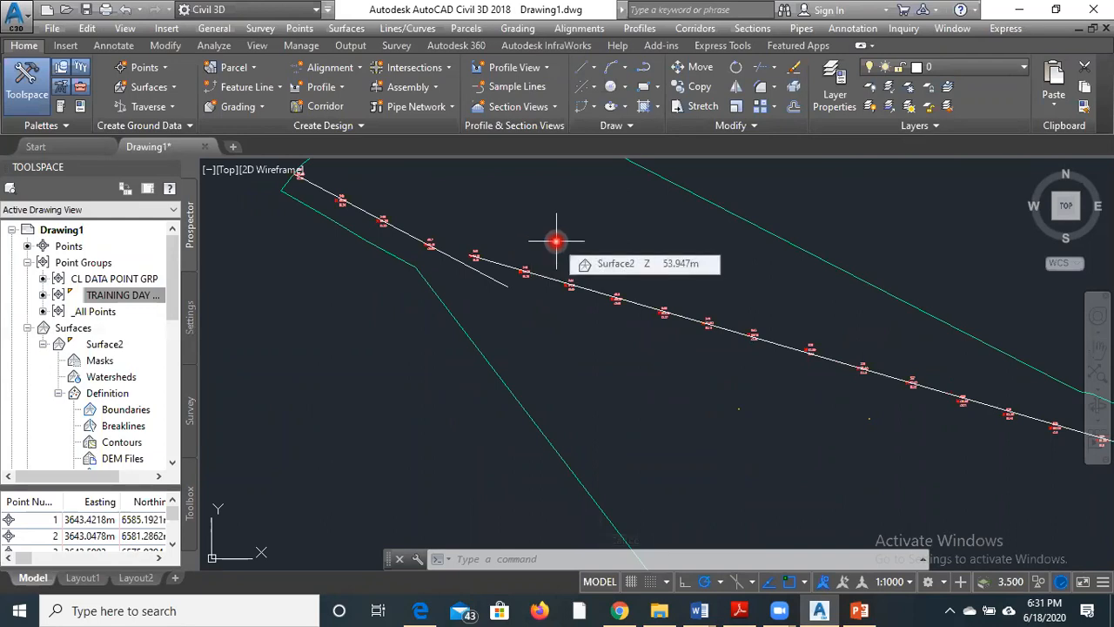
{"action": "type", "text": "EX"}
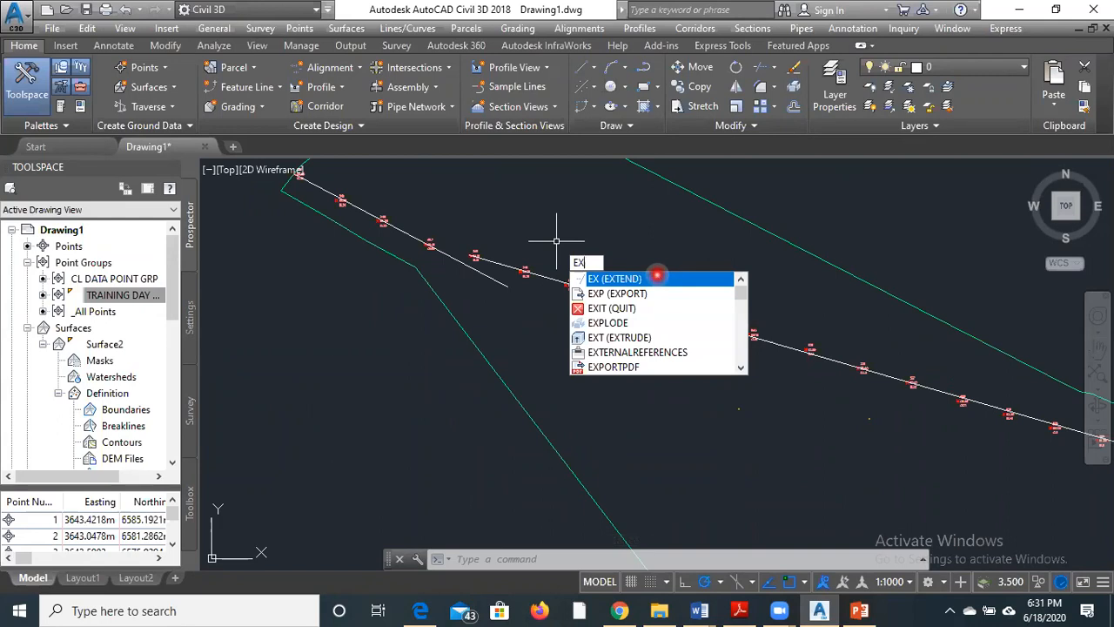
{"action": "left_click", "coordinate": [657, 277]}
{"action": "key", "text": "Return"}
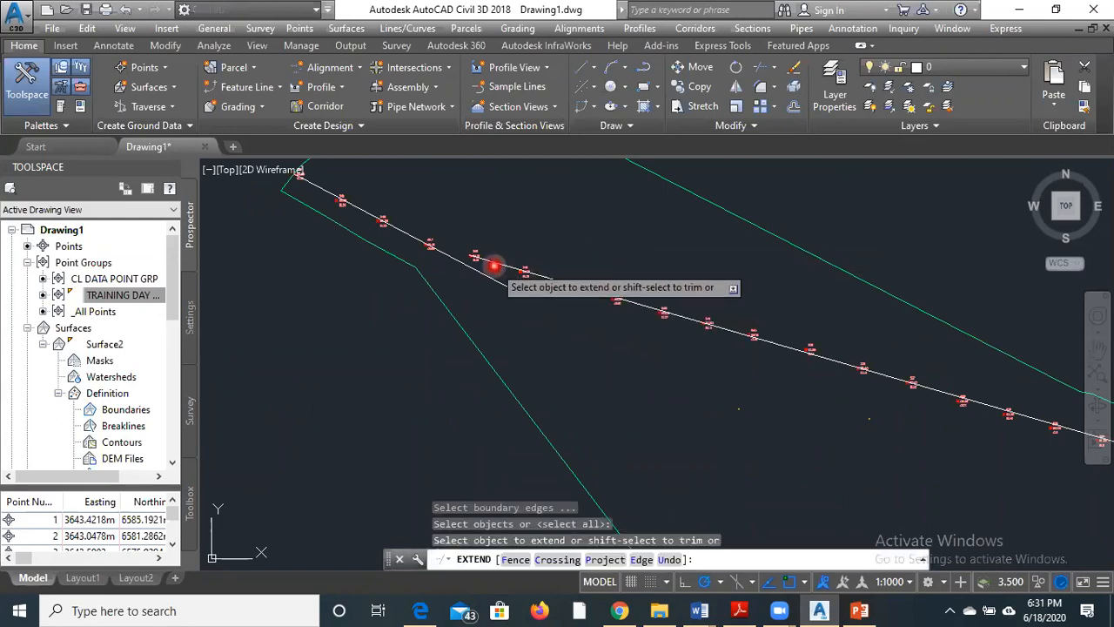
{"action": "left_click", "coordinate": [480, 254]}
{"action": "scroll", "coordinate": [454, 246], "scroll_direction": "up", "scroll_amount": 3}
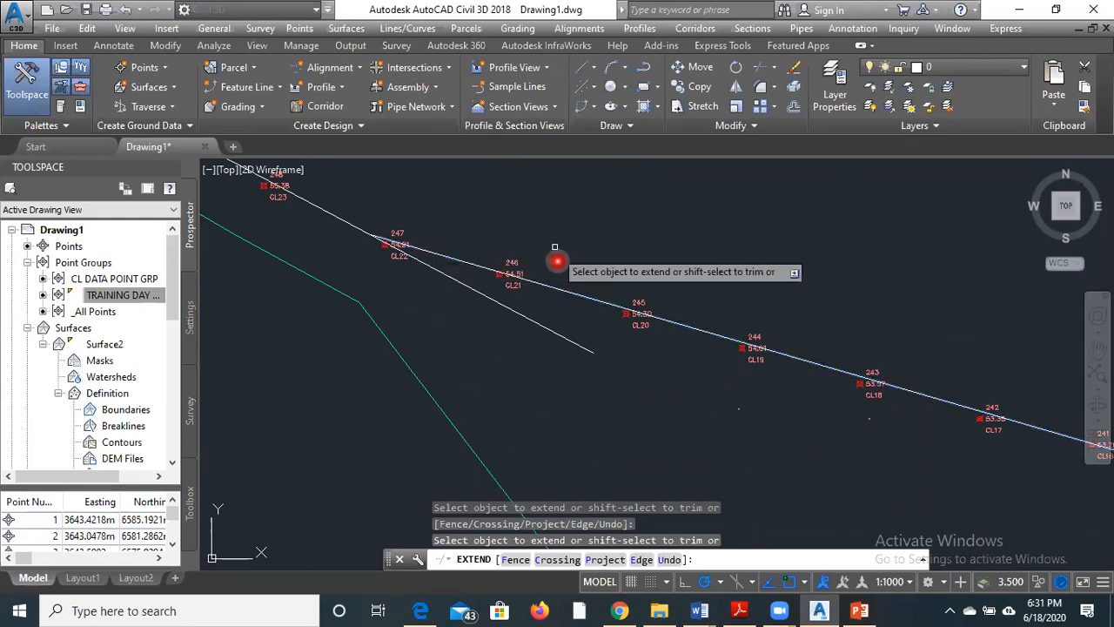
{"action": "scroll", "coordinate": [574, 310], "scroll_direction": "down", "scroll_amount": 3}
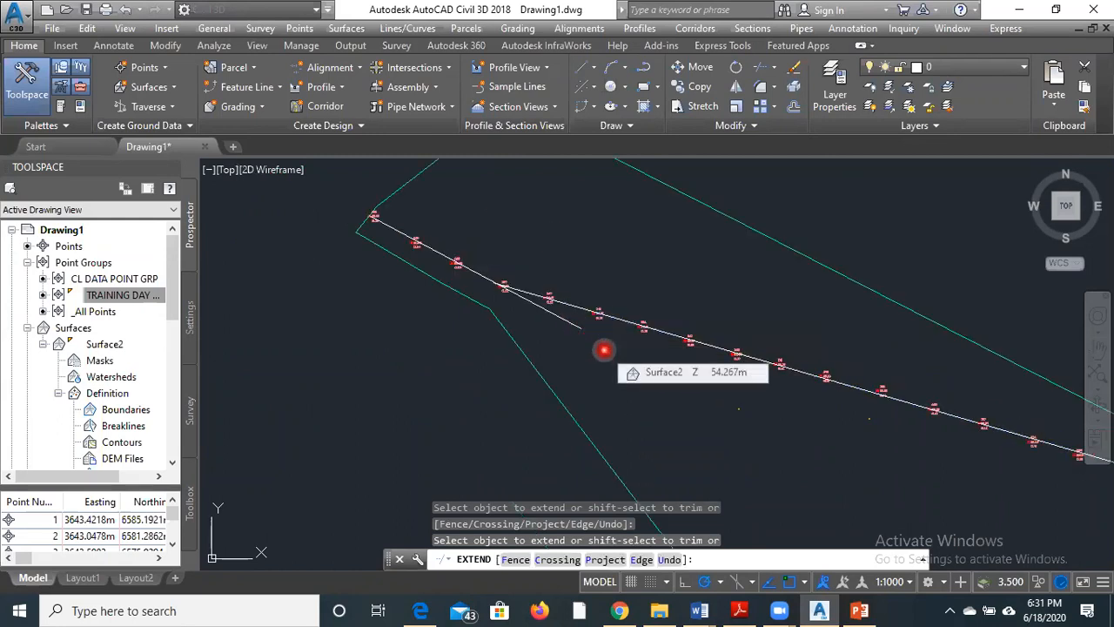
{"action": "key", "text": "Escape"}
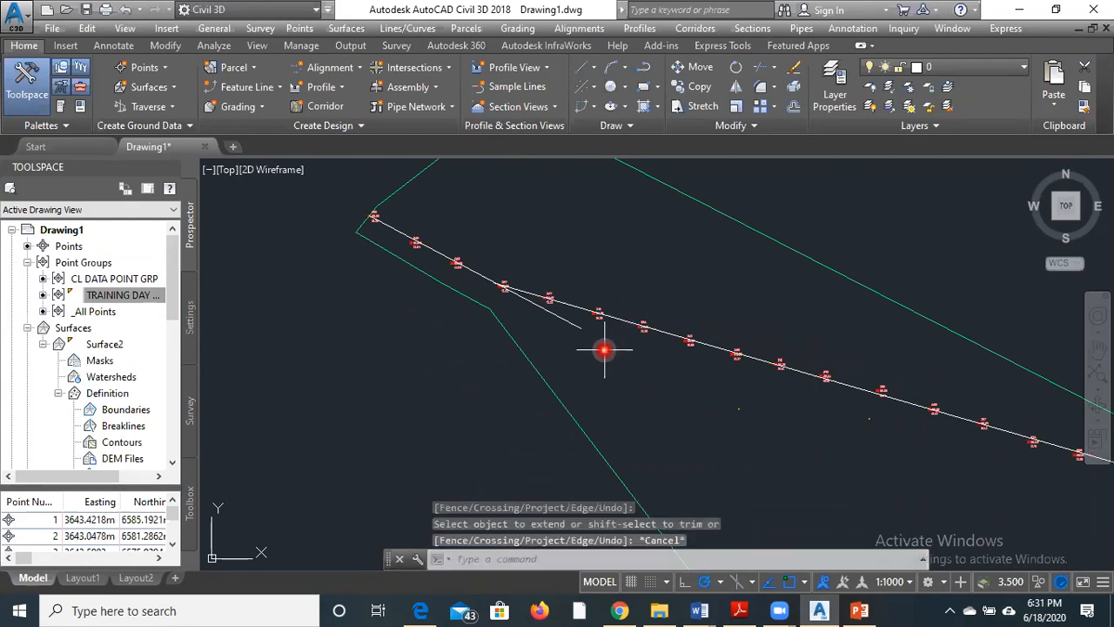
Step: Trim the CL25 line beyond its intersection with the long line near CL22 and erase the leftover piece running past CL21
{"action": "type", "text": "TR"}
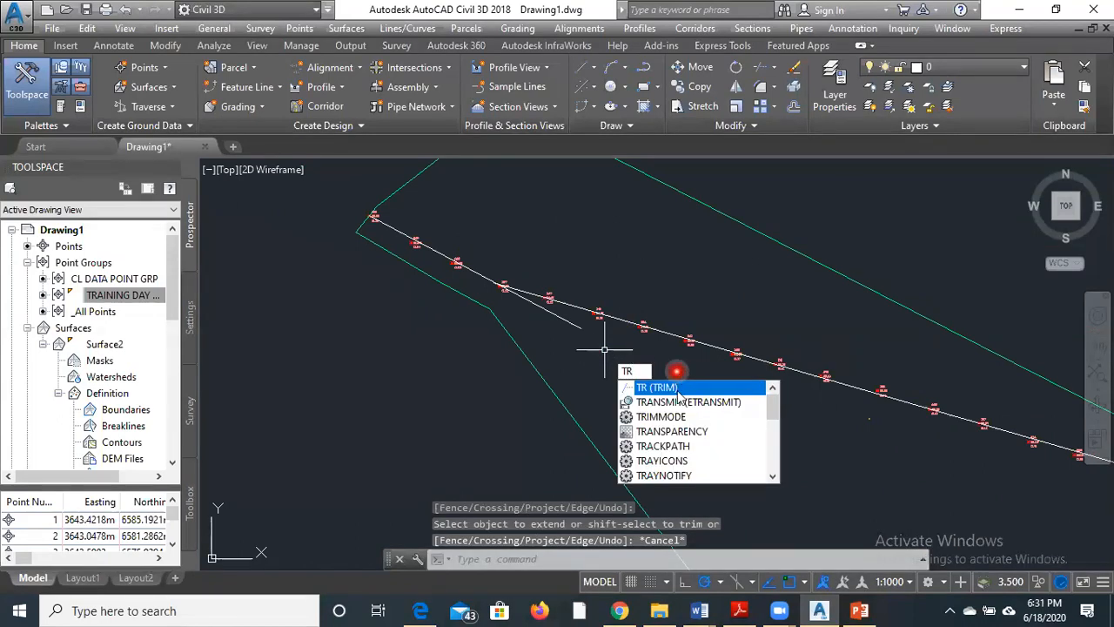
{"action": "key", "text": "Return"}
{"action": "key", "text": "Return"}
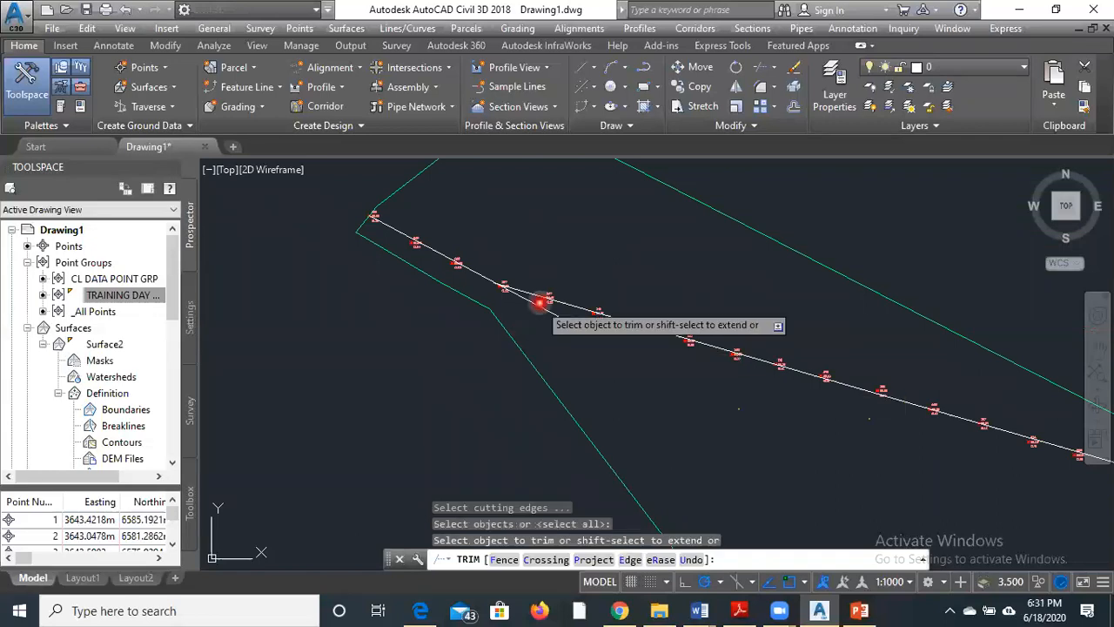
{"action": "scroll", "coordinate": [447, 250], "scroll_direction": "up", "scroll_amount": 5}
{"action": "scroll", "coordinate": [447, 251], "scroll_direction": "up", "scroll_amount": 6}
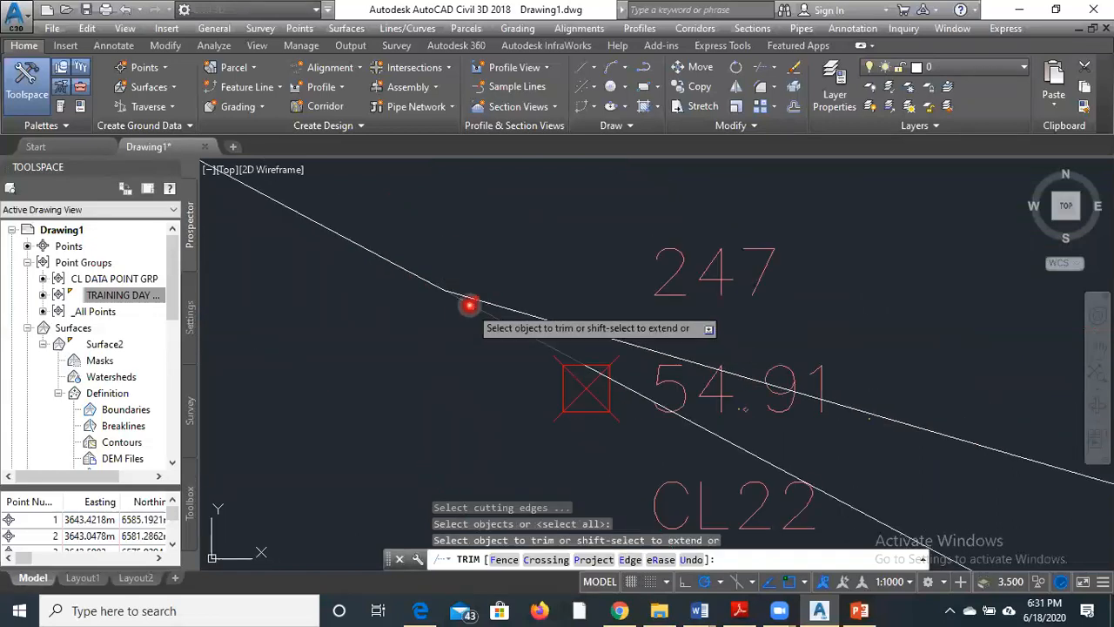
{"action": "scroll", "coordinate": [481, 352], "scroll_direction": "down", "scroll_amount": 5}
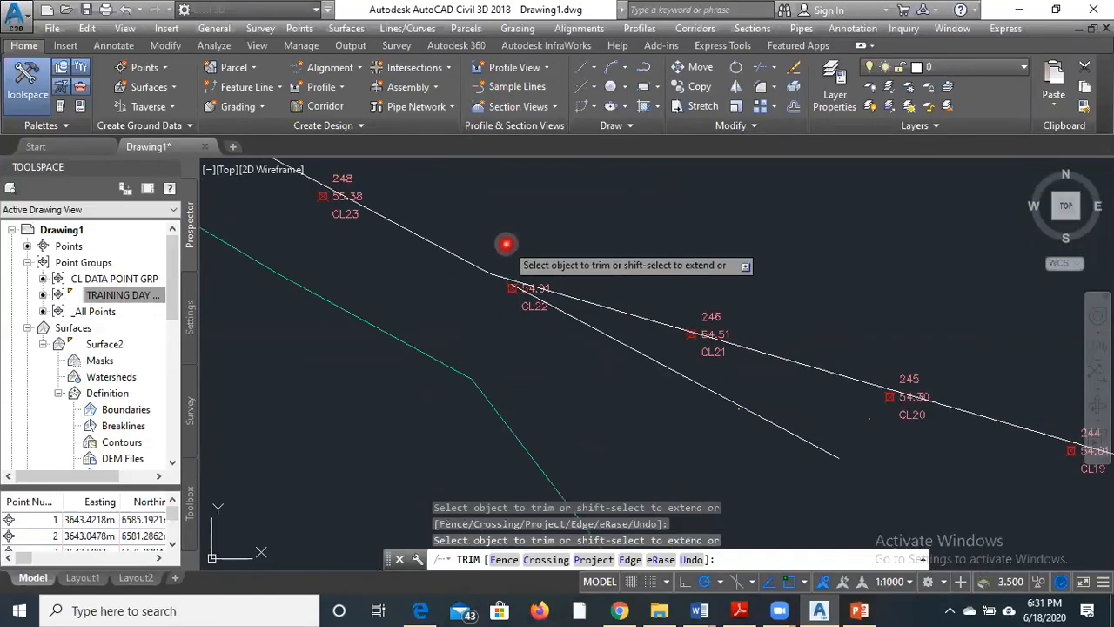
{"action": "key", "text": "Escape"}
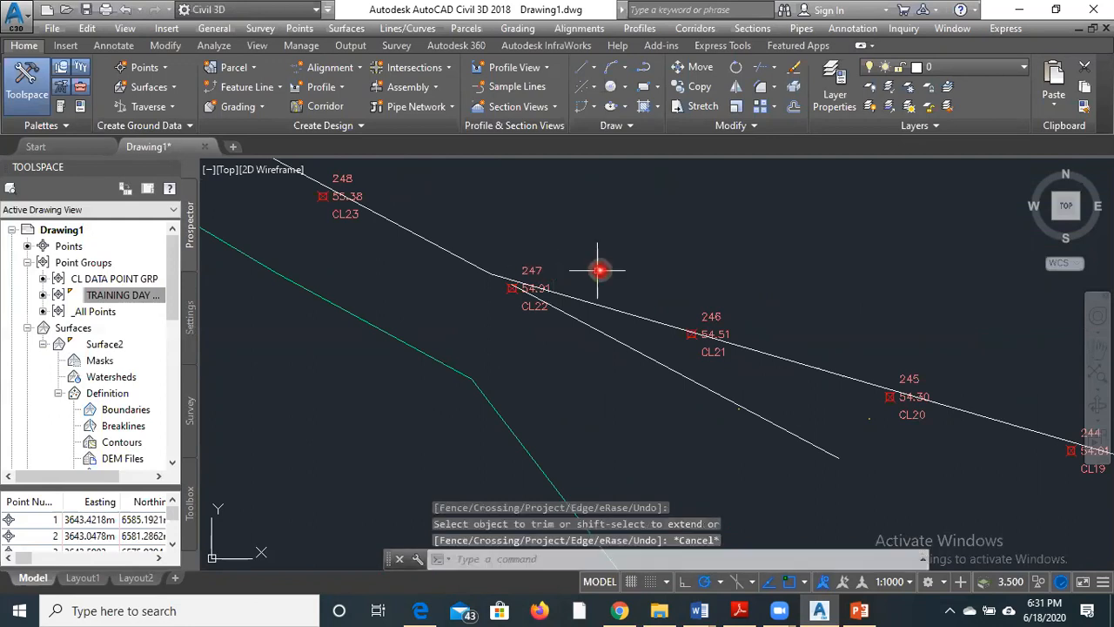
{"action": "left_click", "coordinate": [601, 331]}
{"action": "key", "text": "Delete"}
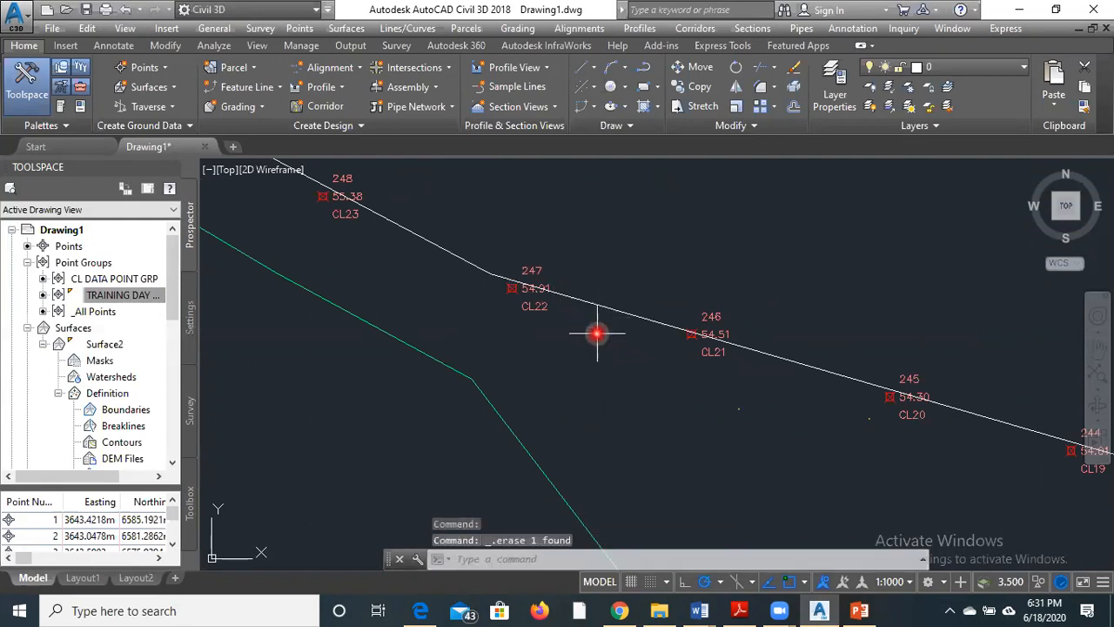
Step: Examine how the joined centerline follows the points, from its bend near CL22 to its south-eastern end
{"action": "scroll", "coordinate": [406, 199], "scroll_direction": "down", "scroll_amount": 5}
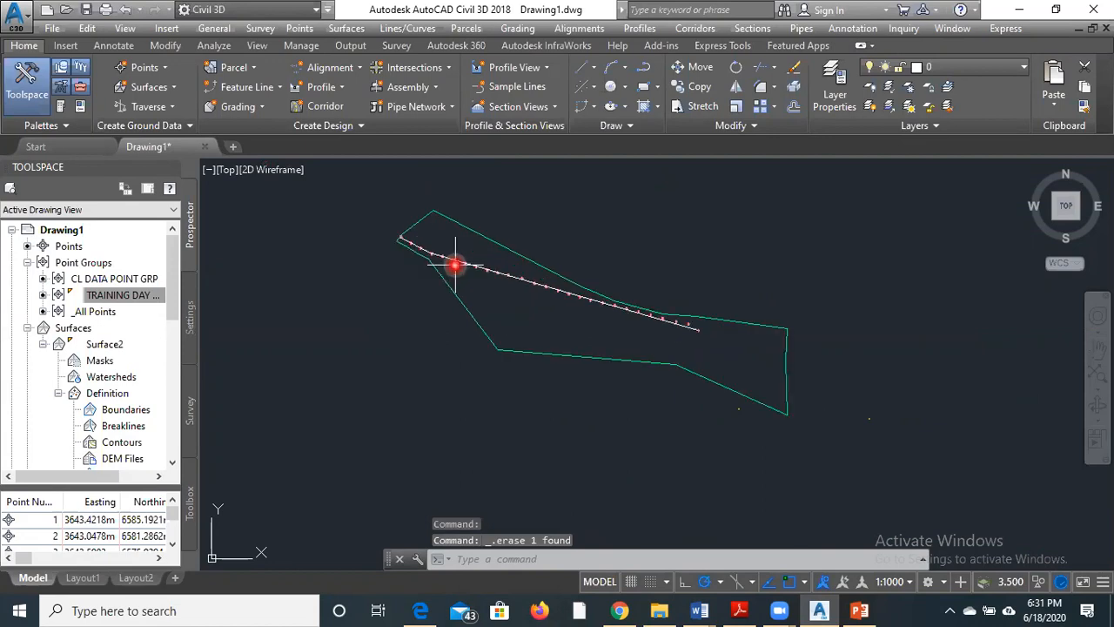
{"action": "scroll", "coordinate": [577, 278], "scroll_direction": "up", "scroll_amount": 5}
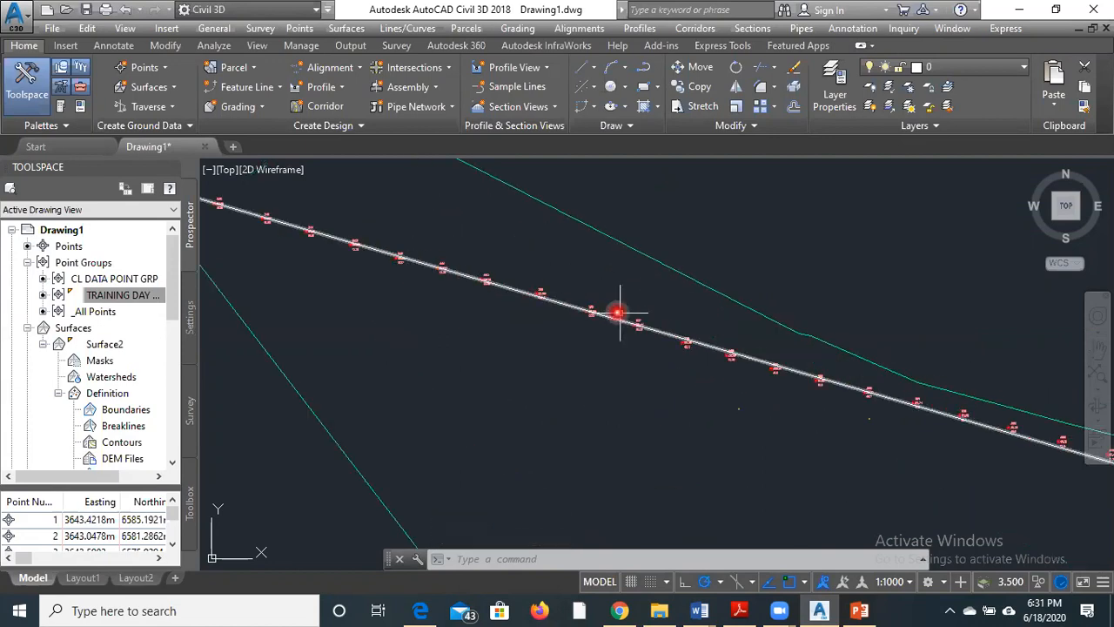
{"action": "scroll", "coordinate": [440, 284], "scroll_direction": "down", "scroll_amount": 4}
{"action": "scroll", "coordinate": [661, 338], "scroll_direction": "up", "scroll_amount": 4}
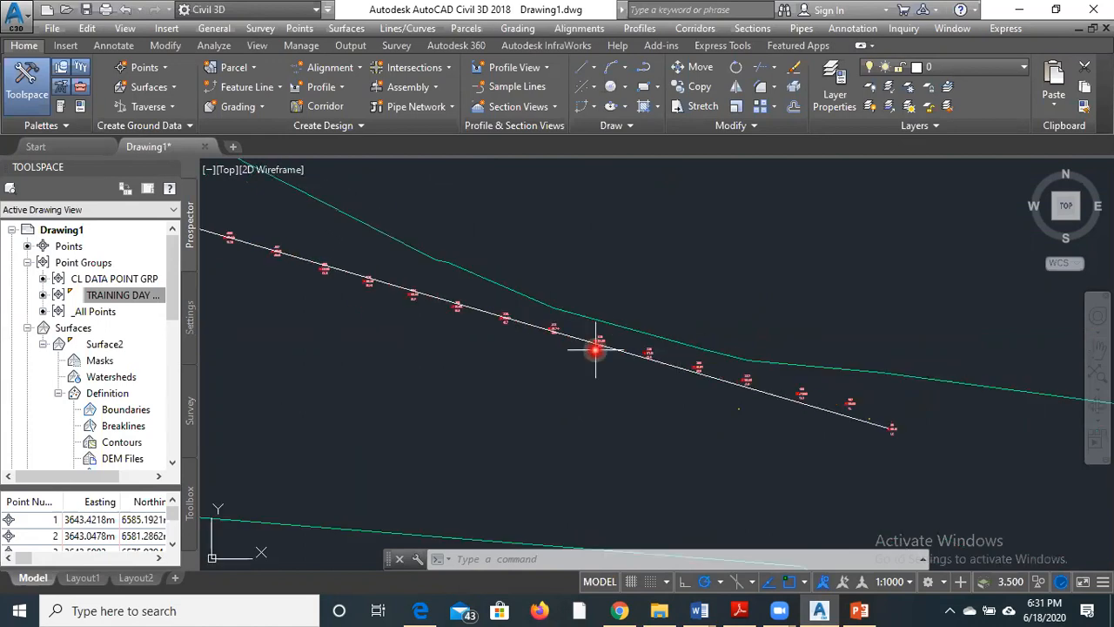
{"action": "mouse_move", "coordinate": [591, 347]}
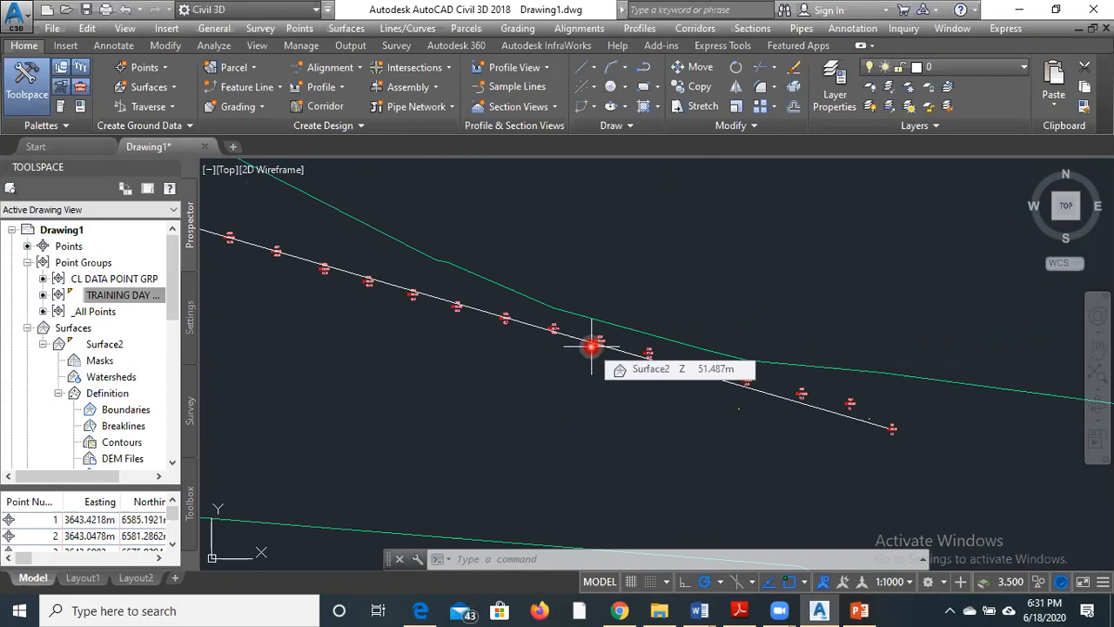
{"action": "scroll", "coordinate": [666, 353], "scroll_direction": "down", "scroll_amount": 3}
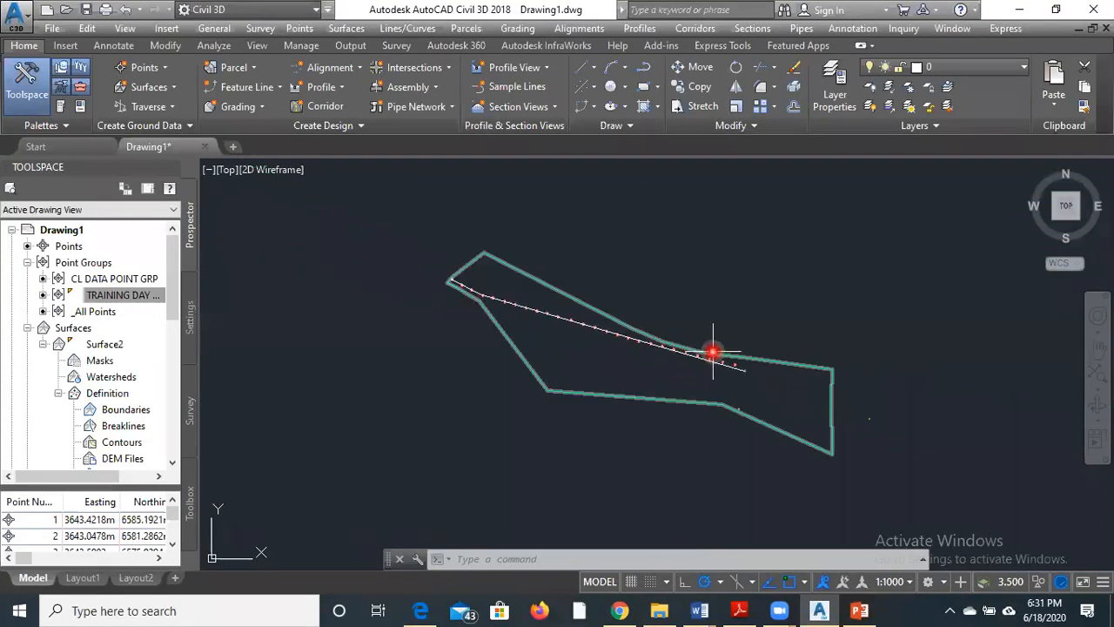
{"action": "scroll", "coordinate": [474, 301], "scroll_direction": "up", "scroll_amount": 6}
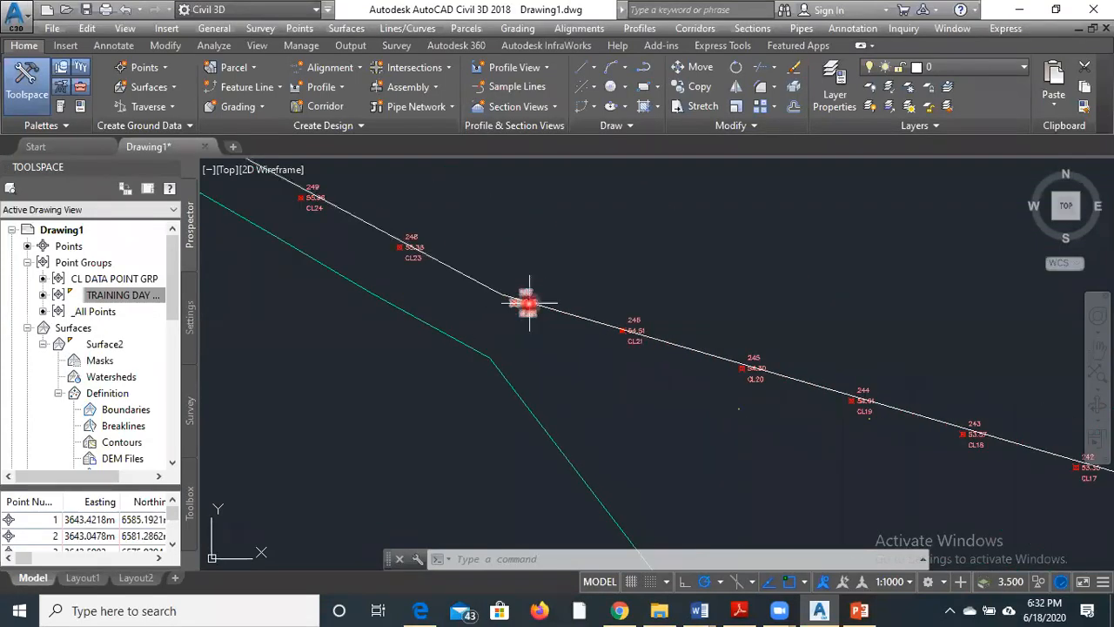
{"action": "scroll", "coordinate": [556, 277], "scroll_direction": "down", "scroll_amount": 2}
{"action": "scroll", "coordinate": [546, 277], "scroll_direction": "down", "scroll_amount": 3}
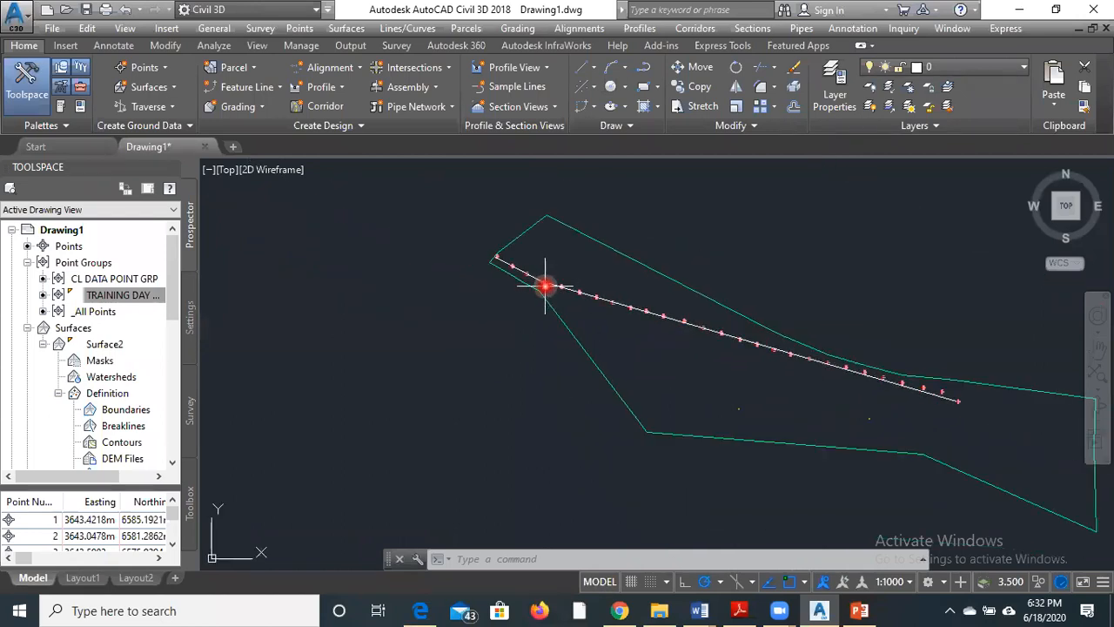
Step: Draw three connected zigzag line segments in the empty area west of the surface and end the Line command
{"action": "mouse_move", "coordinate": [545, 285]}
{"action": "left_click", "coordinate": [595, 70]}
{"action": "left_click", "coordinate": [610, 92]}
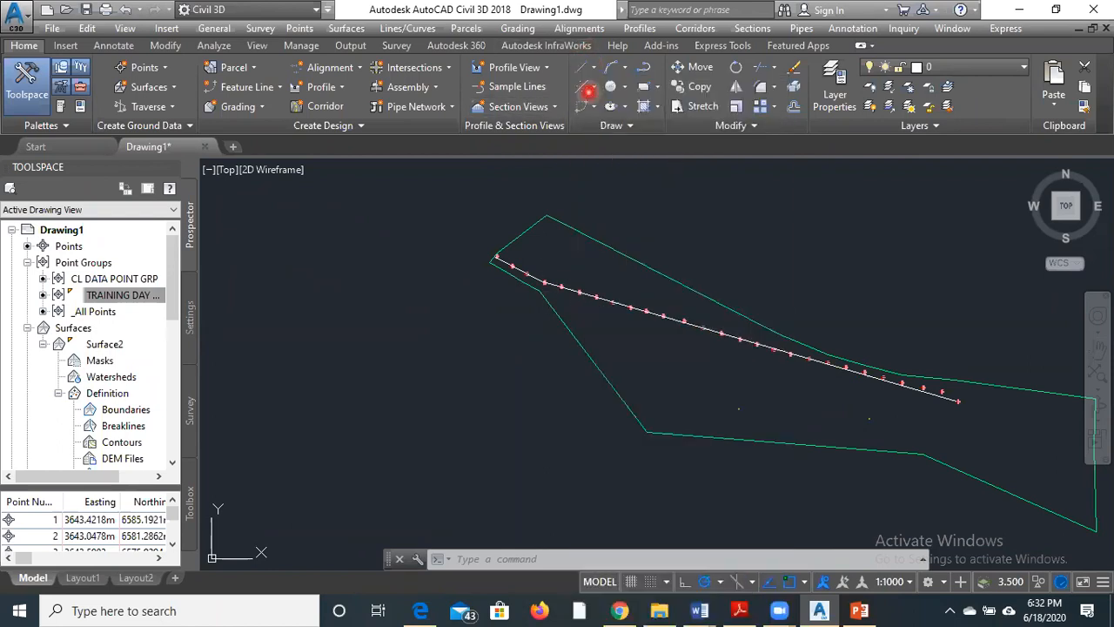
{"action": "left_click", "coordinate": [302, 301]}
{"action": "left_click", "coordinate": [372, 248]}
{"action": "left_click", "coordinate": [389, 324]}
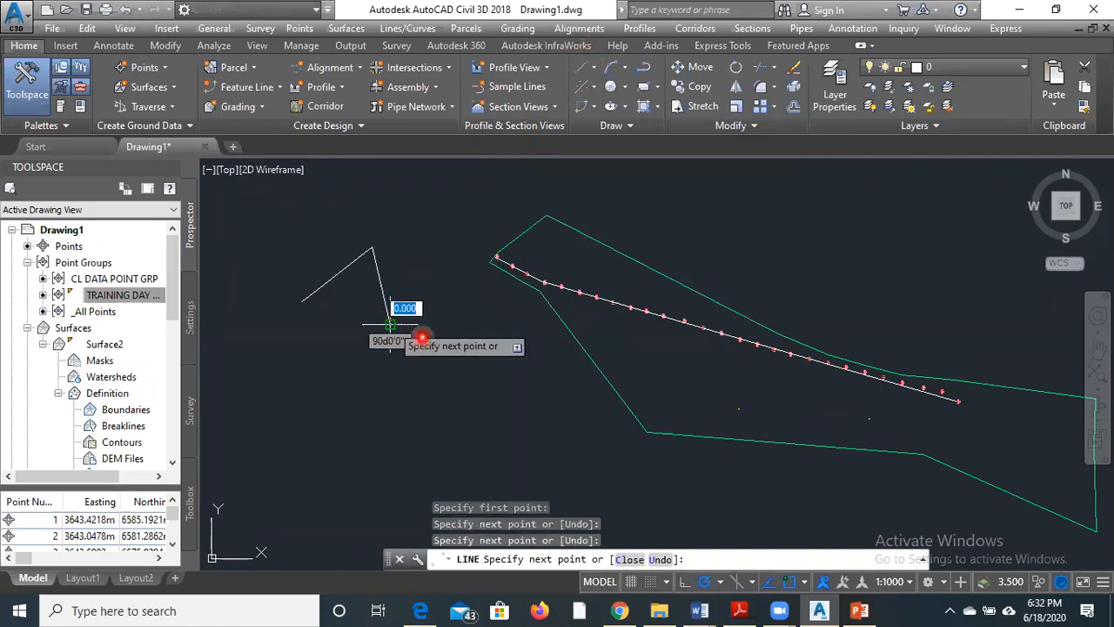
{"action": "left_click", "coordinate": [492, 325]}
{"action": "key", "text": "Escape"}
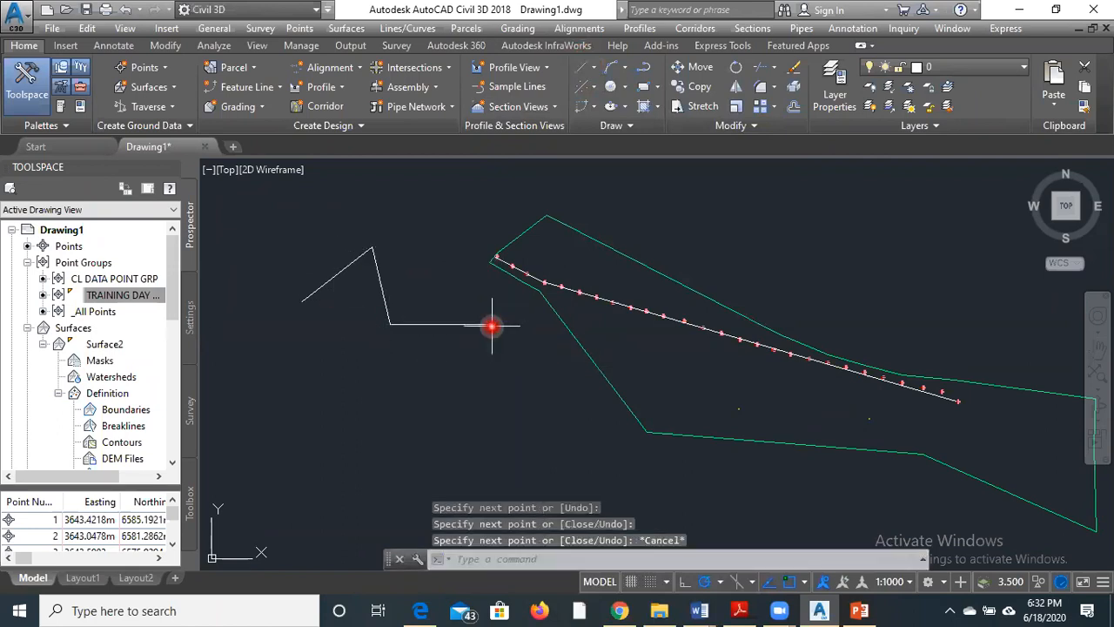
Step: Select the three zigzag line segments one by one to check whether they are separate objects, and clear the selection
{"action": "left_click", "coordinate": [344, 266]}
{"action": "left_click", "coordinate": [378, 278]}
{"action": "left_click", "coordinate": [435, 323]}
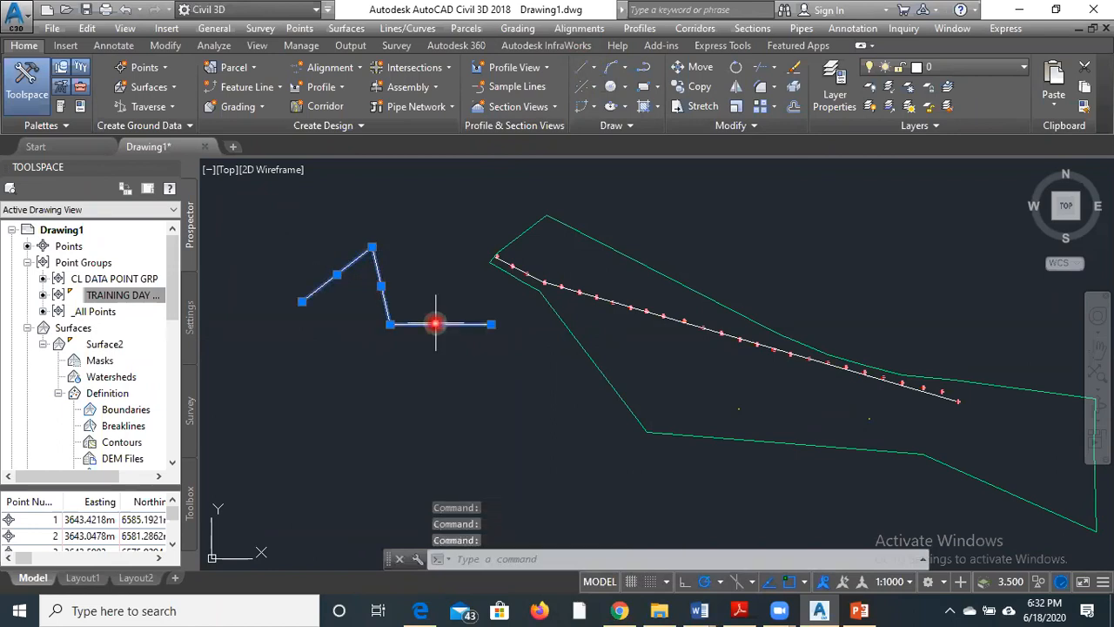
{"action": "key", "text": "Escape"}
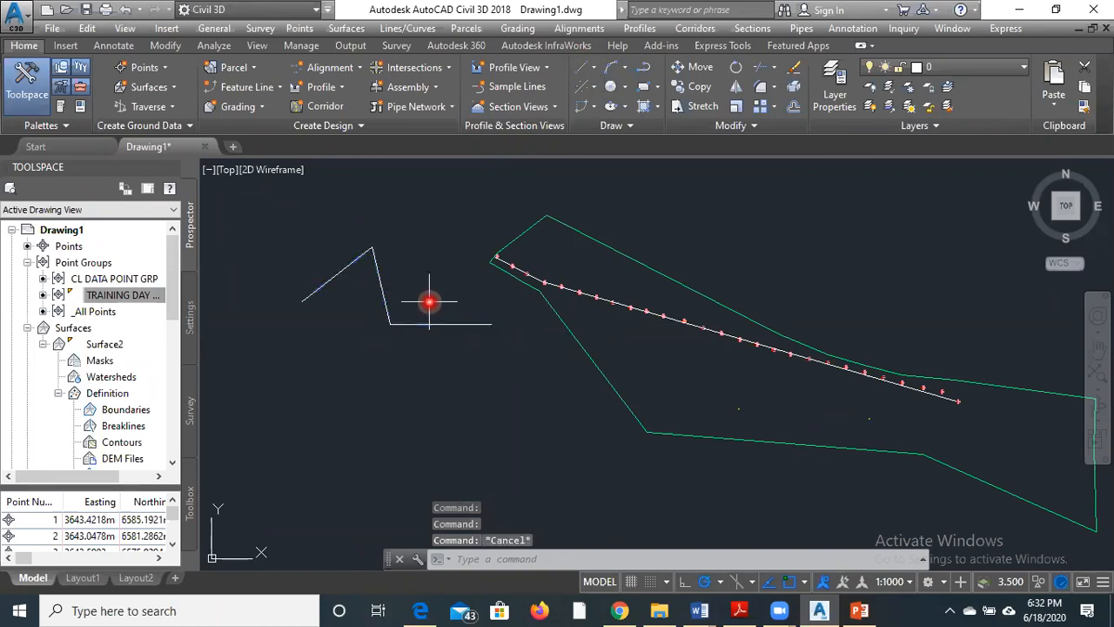
Step: Draw a four-segment open polyline in the empty area below the surface, its third segment about 531 m long, and end the command
{"action": "left_click", "coordinate": [642, 73]}
{"action": "scroll", "coordinate": [547, 185], "scroll_direction": "down", "scroll_amount": 5}
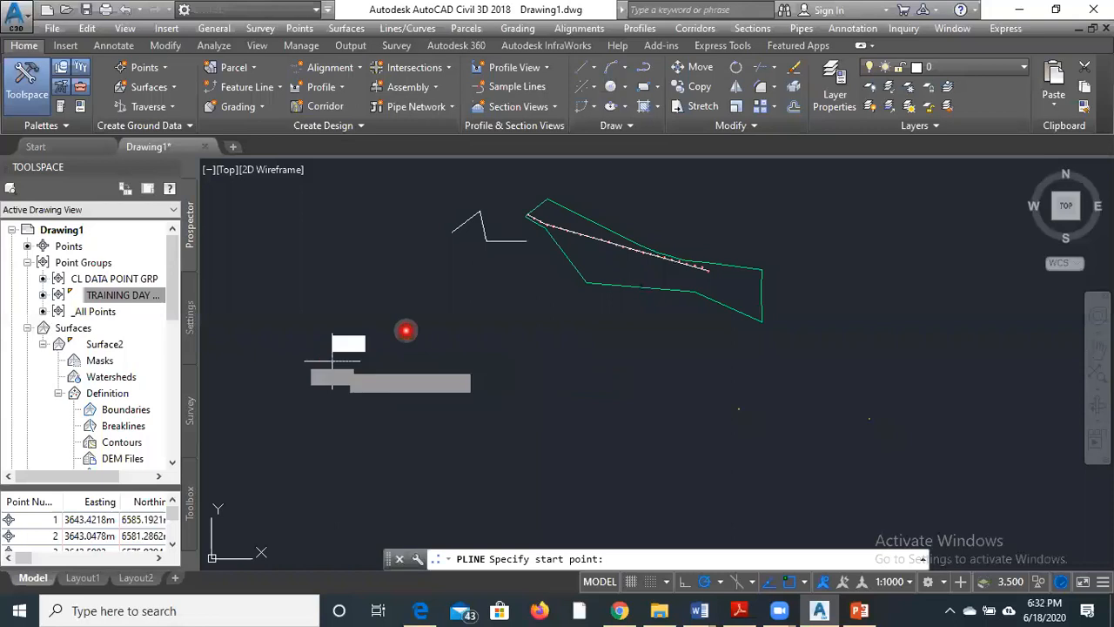
{"action": "left_click", "coordinate": [332, 360]}
{"action": "left_click", "coordinate": [444, 340]}
{"action": "left_click", "coordinate": [505, 400]}
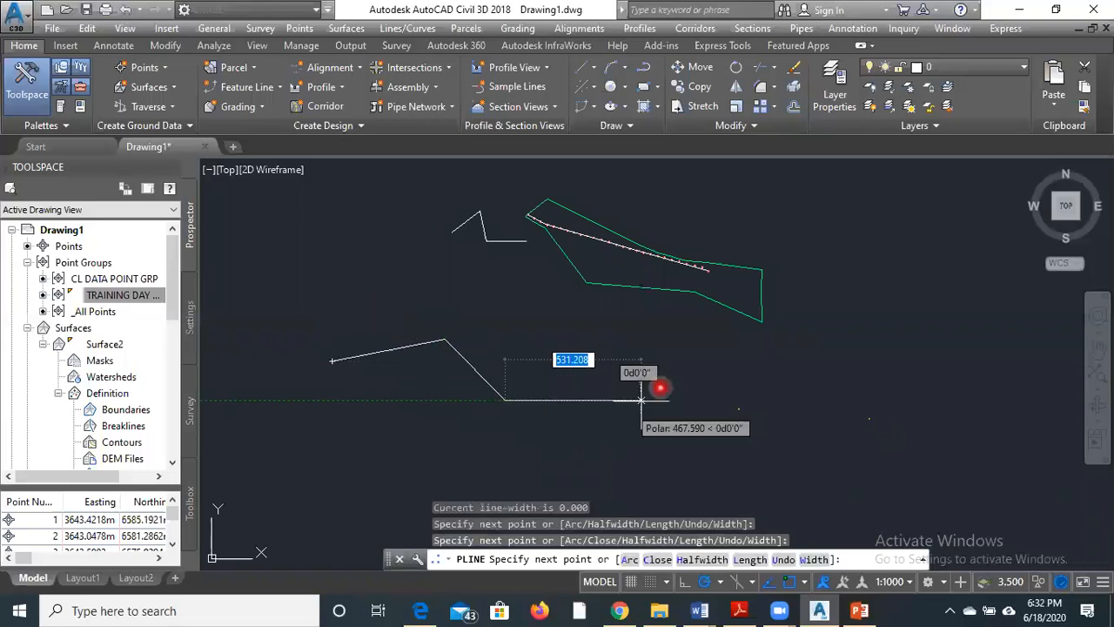
{"action": "left_click", "coordinate": [659, 386]}
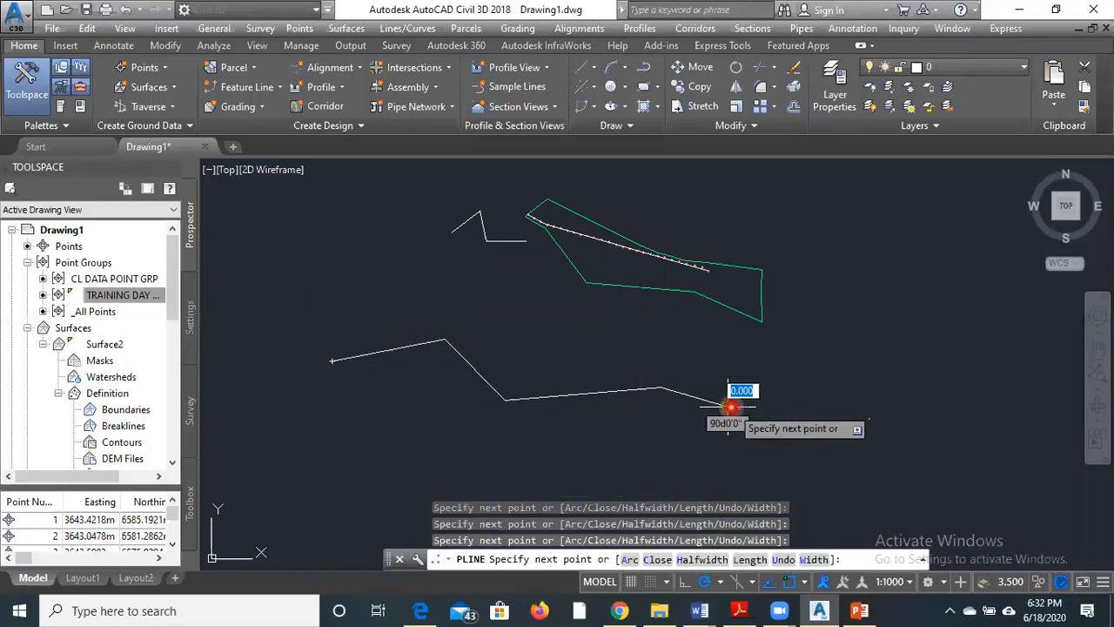
{"action": "key", "text": "Escape"}
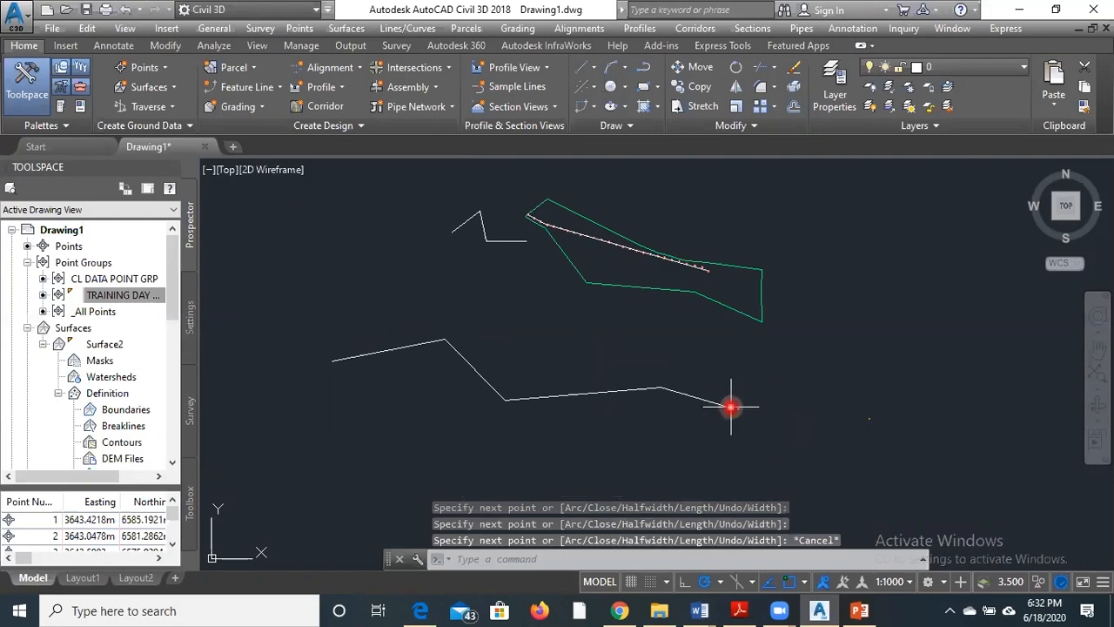
Step: Select the test polyline to check whether it is one object, and erase it together with the three zigzag line segments
{"action": "left_click", "coordinate": [569, 395]}
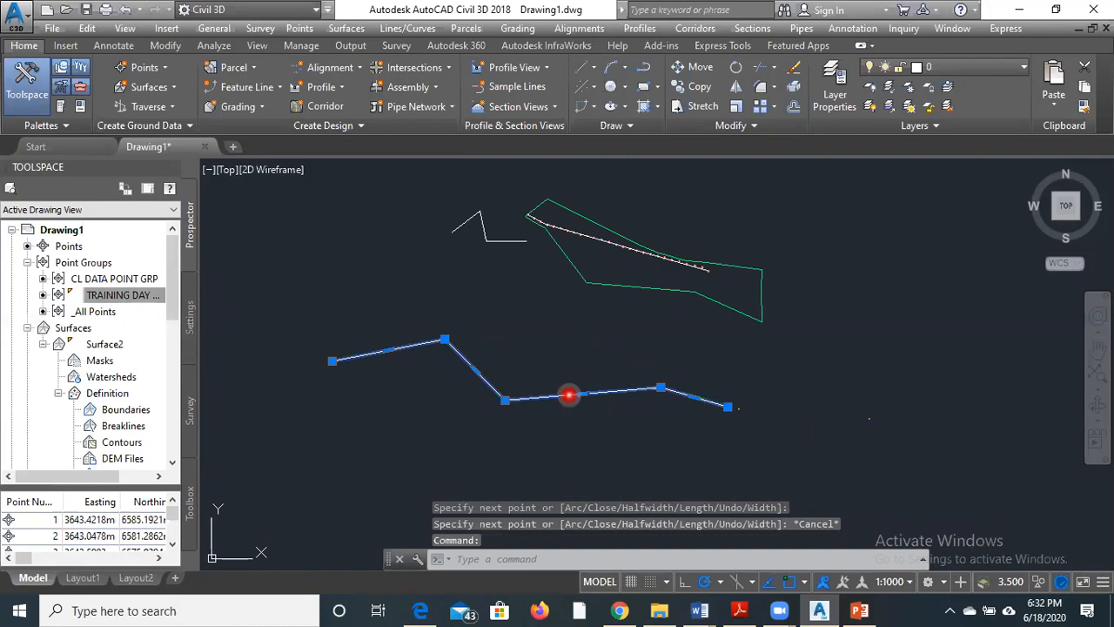
{"action": "key", "text": "Escape"}
{"action": "left_click", "coordinate": [576, 407]}
{"action": "left_click", "coordinate": [350, 313]}
{"action": "left_click", "coordinate": [490, 278]}
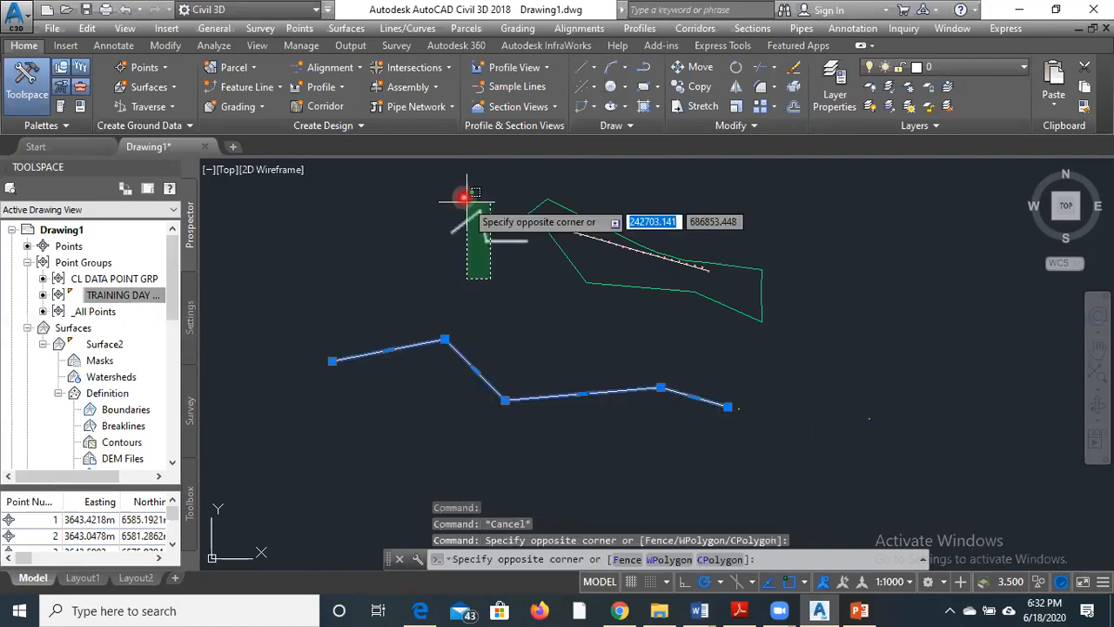
{"action": "left_click", "coordinate": [462, 197]}
{"action": "key", "text": "Delete"}
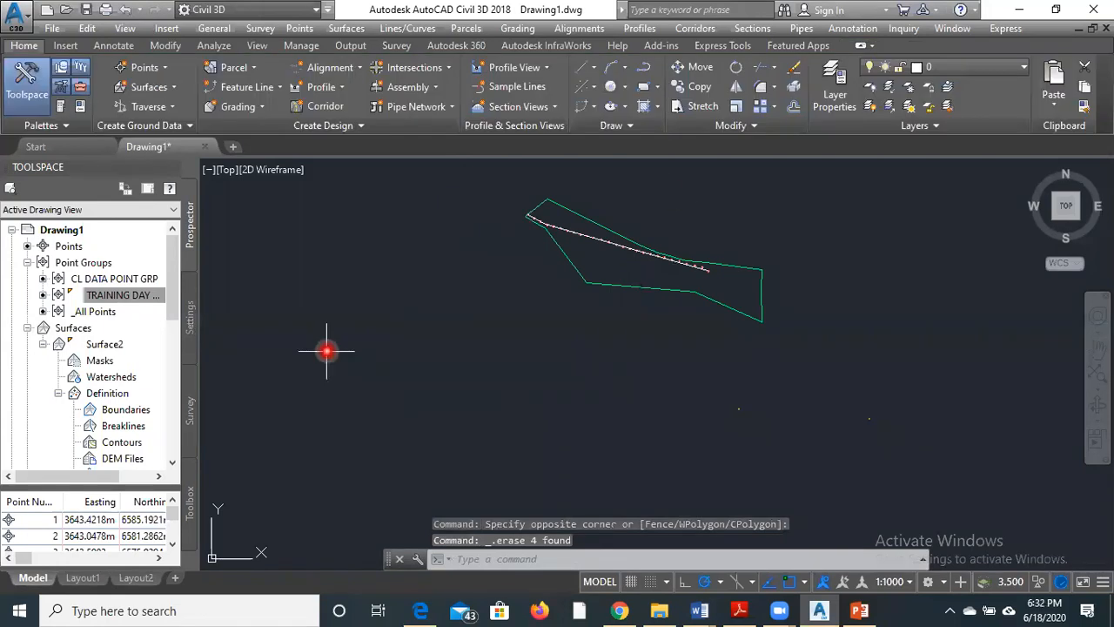
Step: Start a polyline at centerline point CL25 and draw its first segment to the bend beside CL22
{"action": "left_click", "coordinate": [634, 69]}
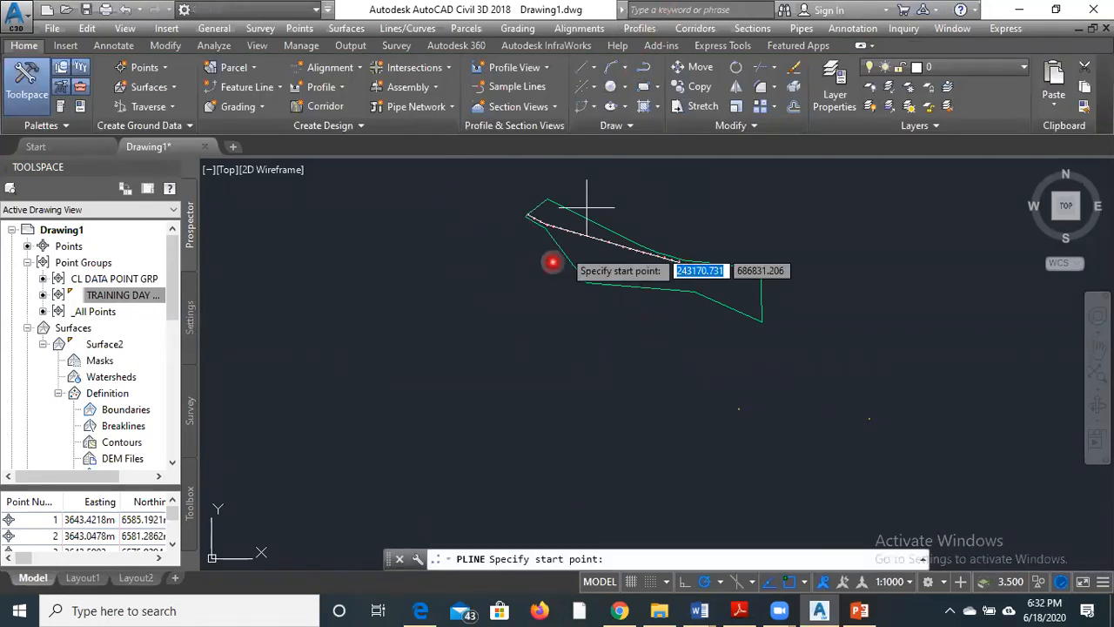
{"action": "scroll", "coordinate": [557, 213], "scroll_direction": "up", "scroll_amount": 6}
{"action": "scroll", "coordinate": [348, 261], "scroll_direction": "up", "scroll_amount": 3}
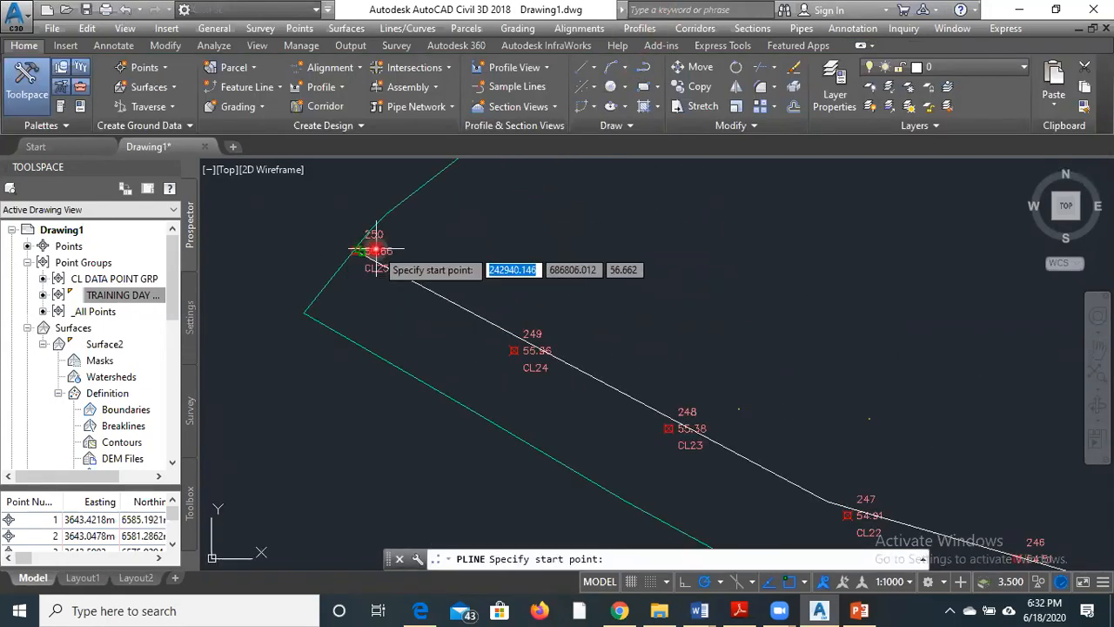
{"action": "scroll", "coordinate": [357, 255], "scroll_direction": "up", "scroll_amount": 3}
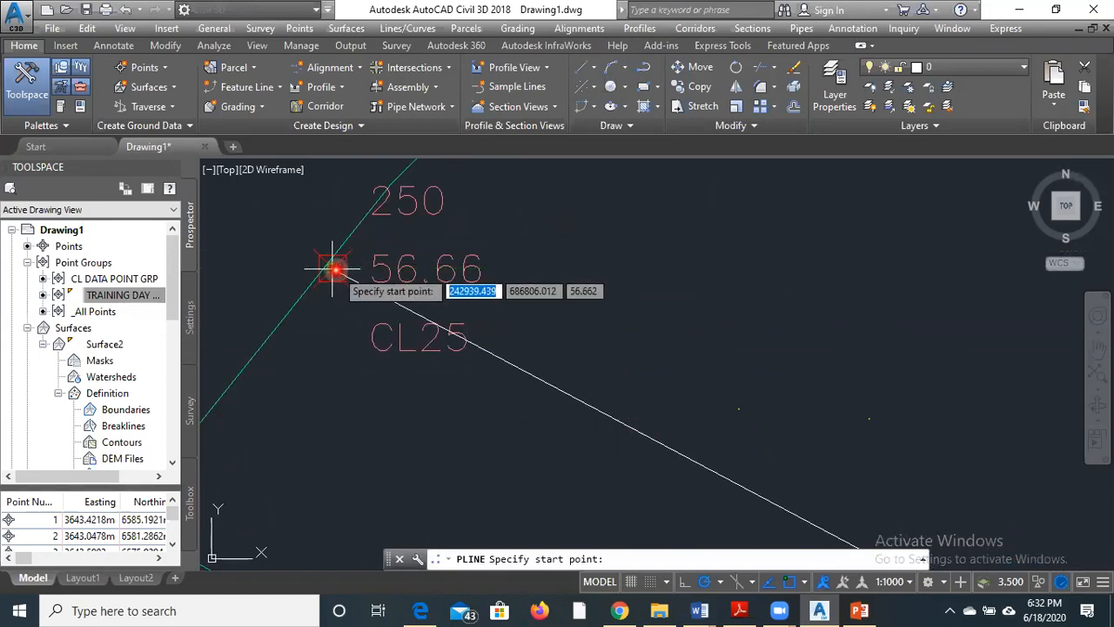
{"action": "left_click", "coordinate": [331, 265]}
{"action": "scroll", "coordinate": [315, 217], "scroll_direction": "down", "scroll_amount": 5}
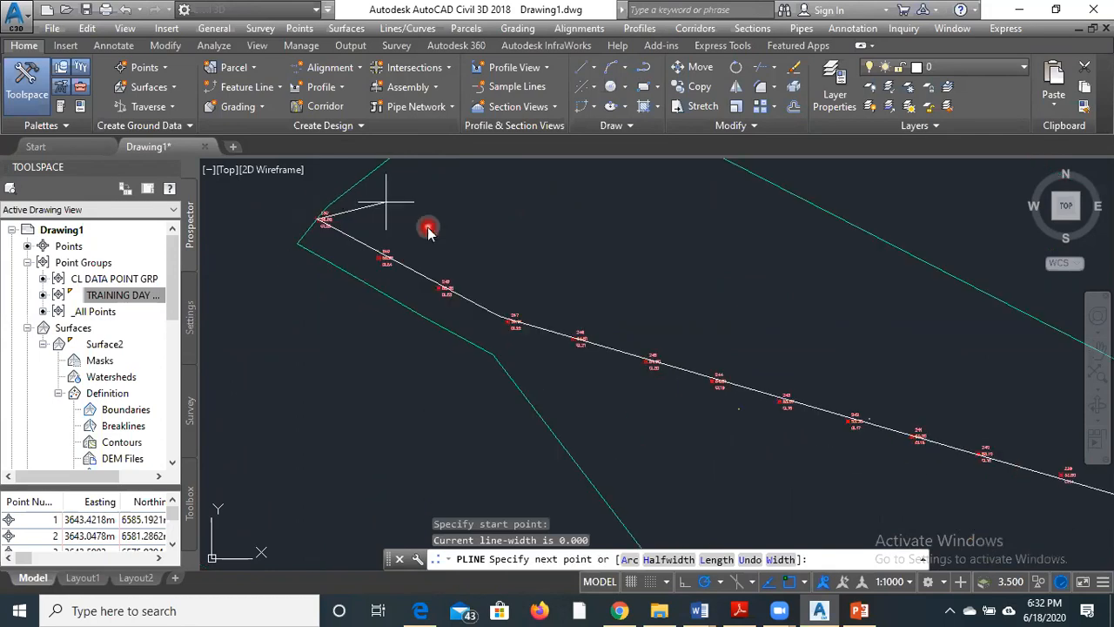
{"action": "scroll", "coordinate": [477, 275], "scroll_direction": "up", "scroll_amount": 2}
{"action": "scroll", "coordinate": [523, 391], "scroll_direction": "up", "scroll_amount": 4}
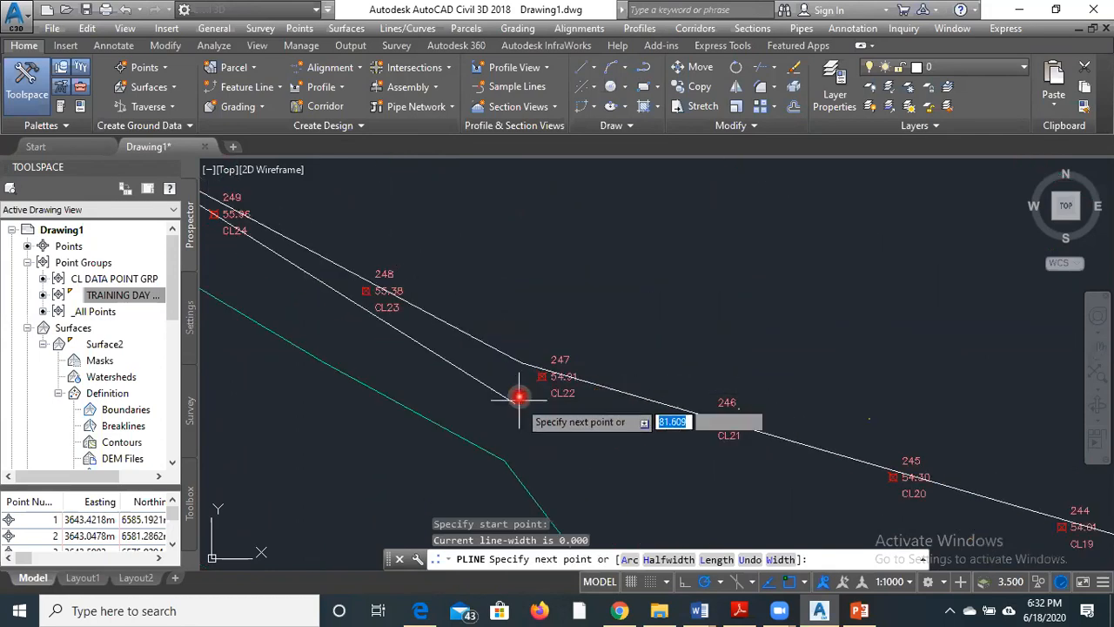
{"action": "left_click", "coordinate": [540, 341]}
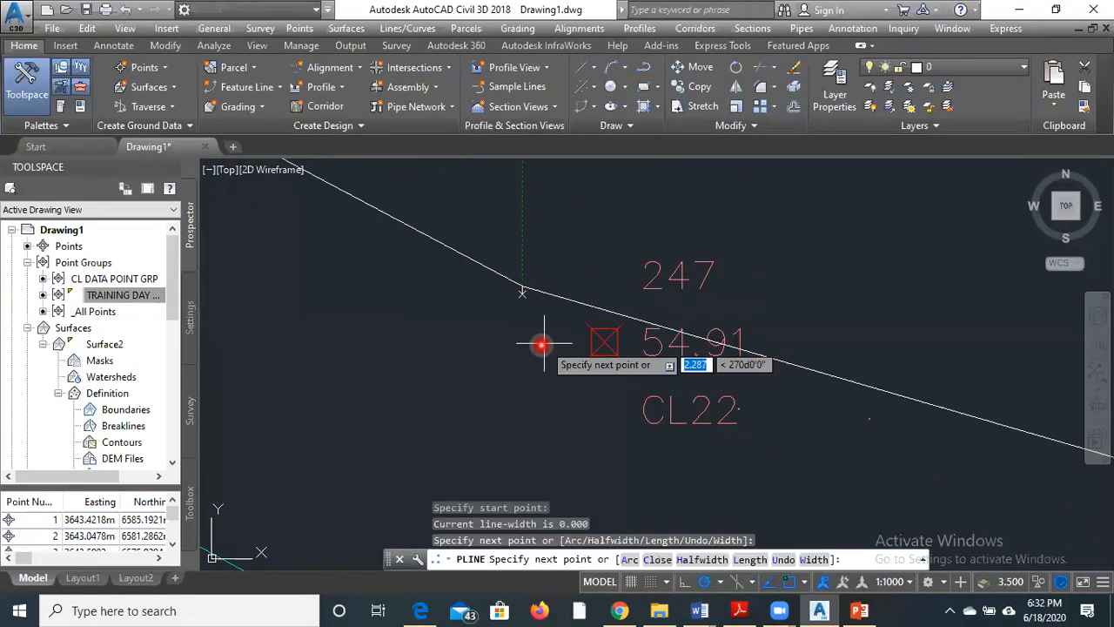
Step: Extend the polyline from the bend to the centerline's south-eastern end at point 66 (L2) and end the command
{"action": "scroll", "coordinate": [394, 260], "scroll_direction": "down", "scroll_amount": 3}
{"action": "scroll", "coordinate": [393, 259], "scroll_direction": "down", "scroll_amount": 4}
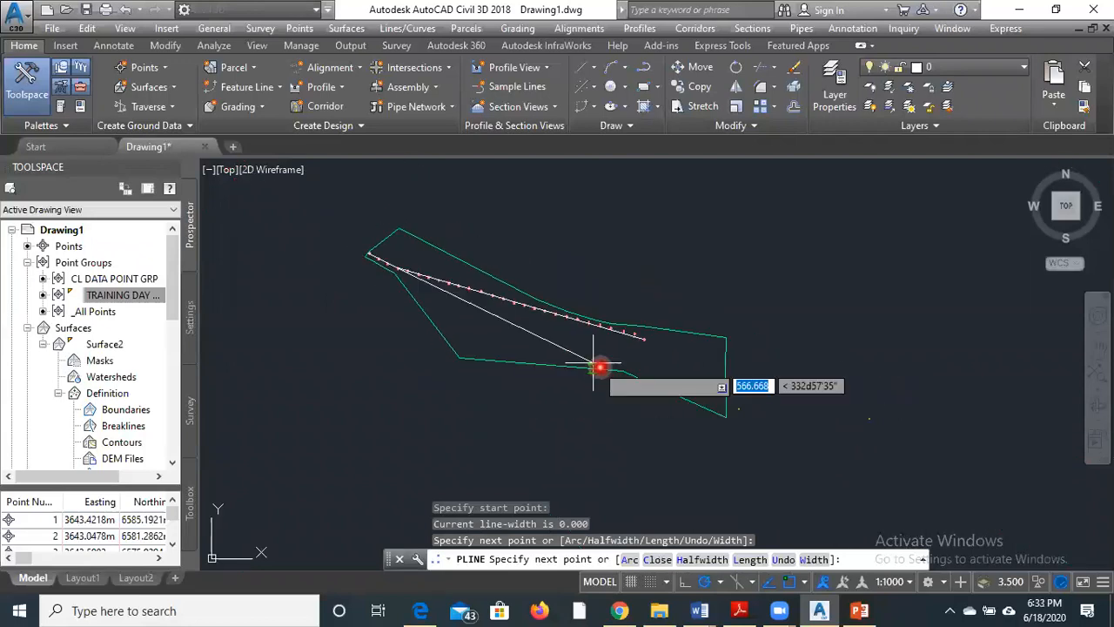
{"action": "scroll", "coordinate": [644, 345], "scroll_direction": "up", "scroll_amount": 6}
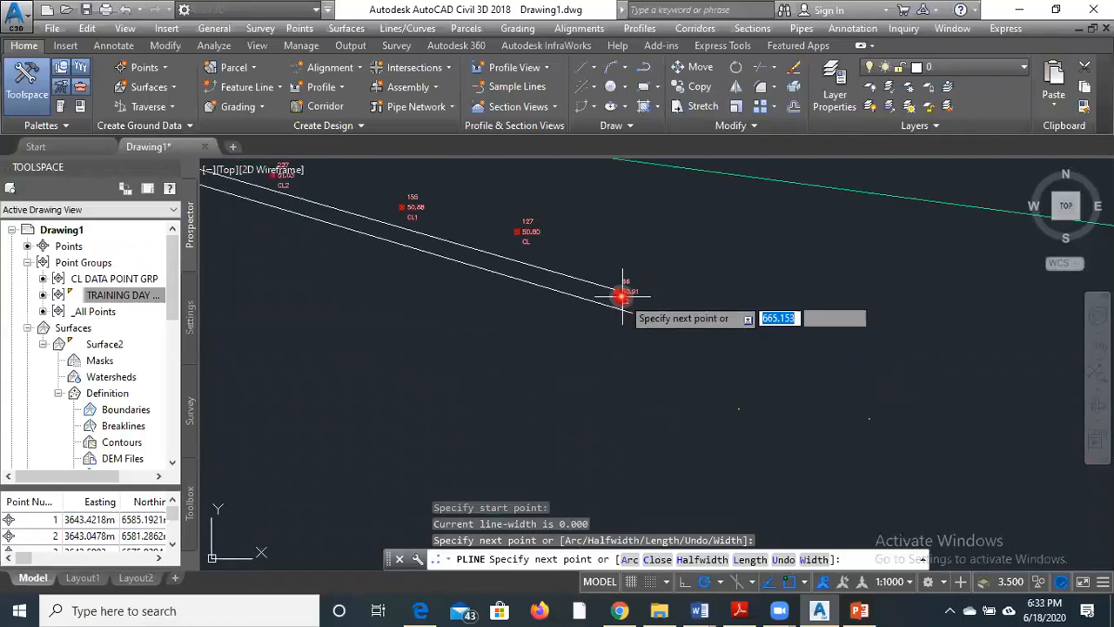
{"action": "left_click", "coordinate": [602, 281]}
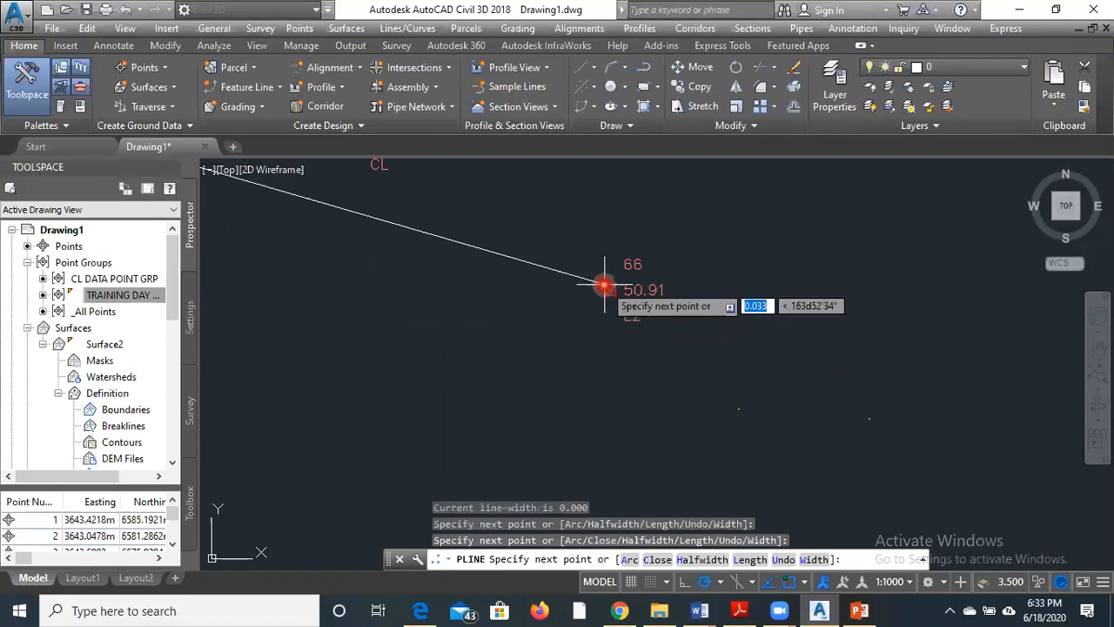
{"action": "key", "text": "Escape"}
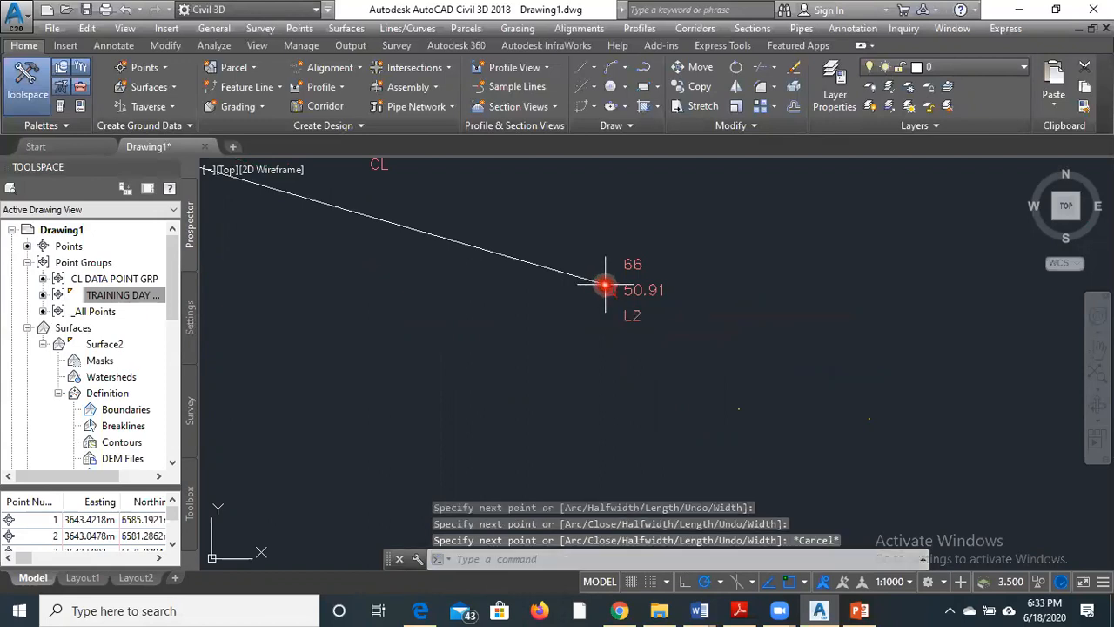
Step: Start creating an alignment from a polyline and choose the centerline polyline across the surface as its source object
{"action": "scroll", "coordinate": [692, 285], "scroll_direction": "down", "scroll_amount": 5}
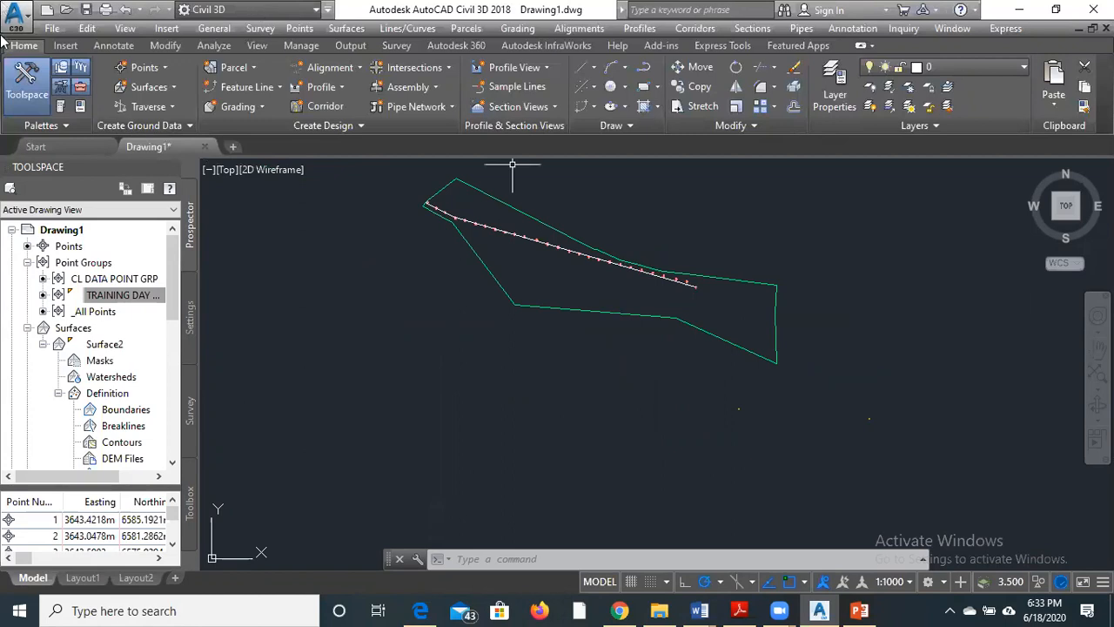
{"action": "left_click", "coordinate": [562, 31]}
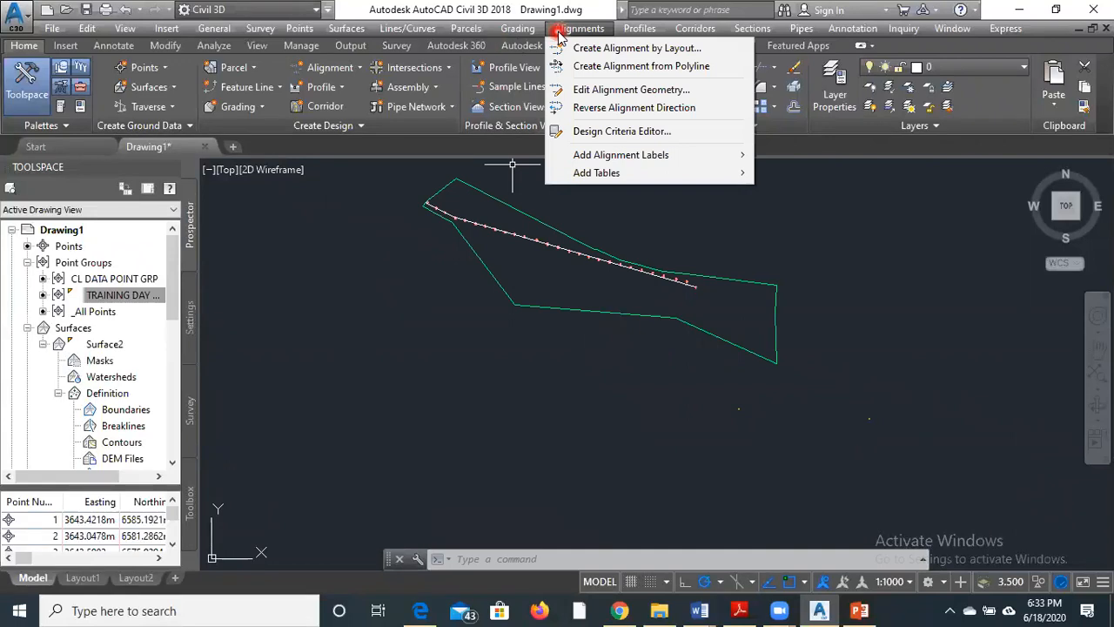
{"action": "left_click", "coordinate": [643, 68]}
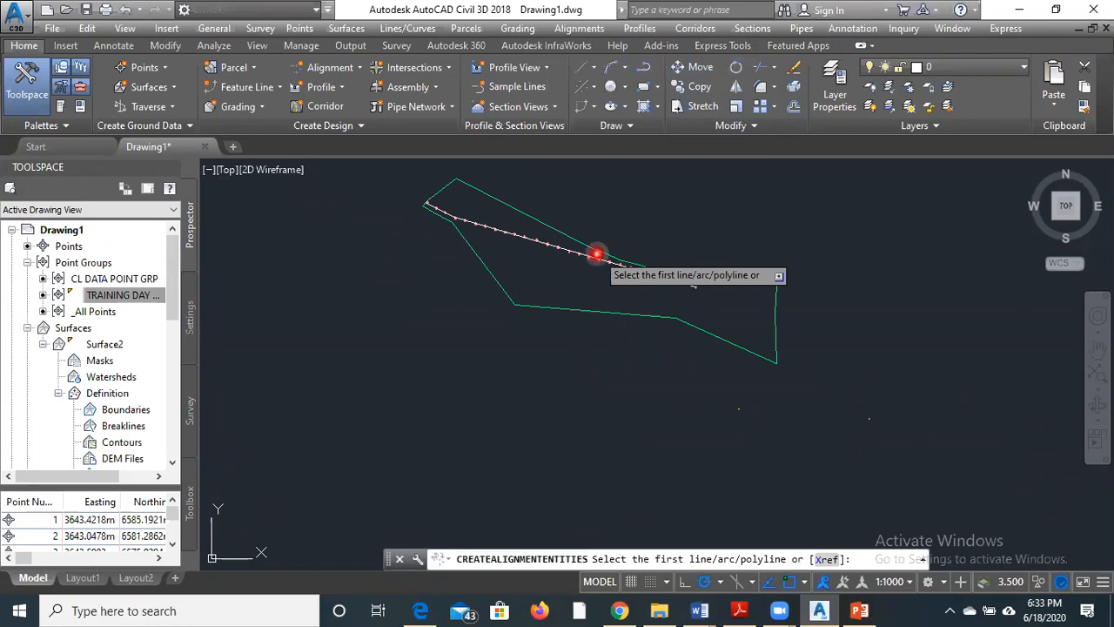
{"action": "scroll", "coordinate": [574, 247], "scroll_direction": "up", "scroll_amount": 5}
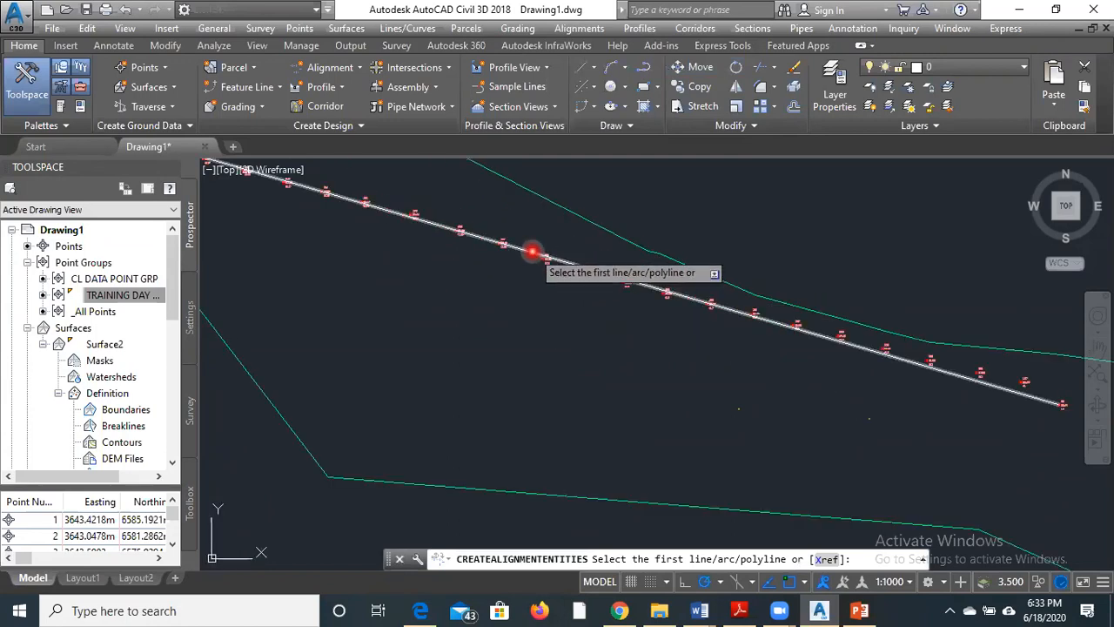
{"action": "left_click", "coordinate": [535, 251]}
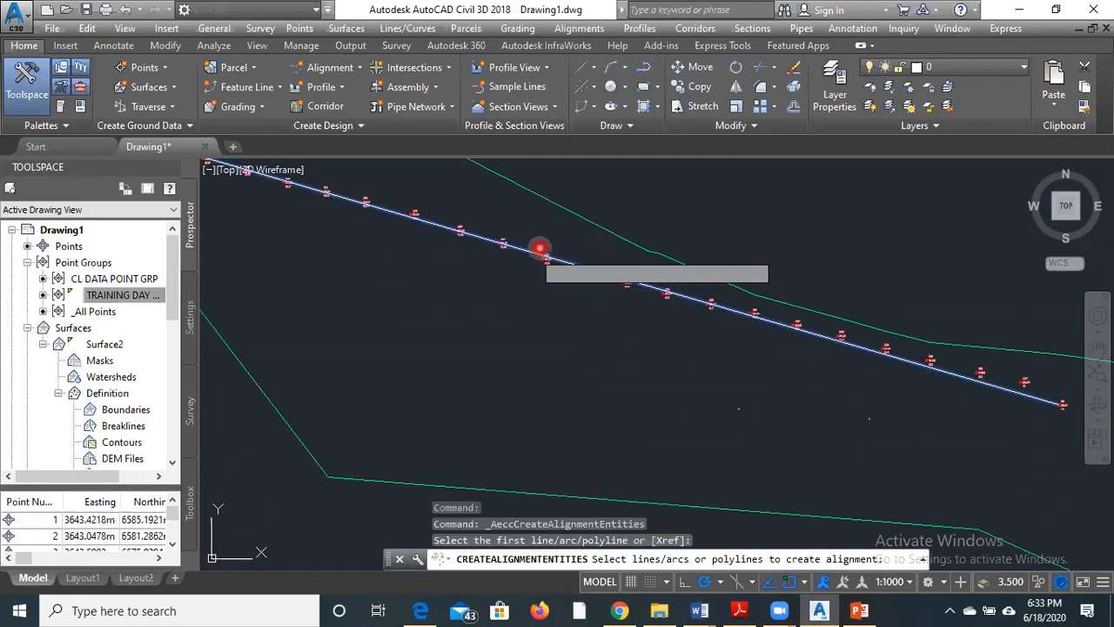
{"action": "scroll", "coordinate": [540, 248], "scroll_direction": "down", "scroll_amount": 3}
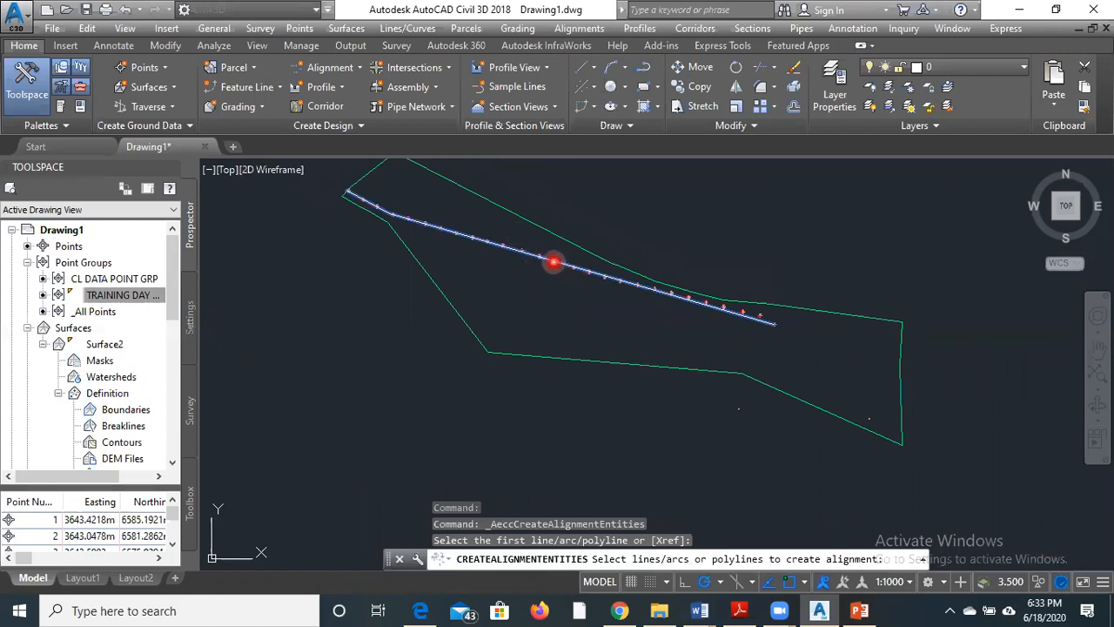
{"action": "left_click", "coordinate": [553, 259]}
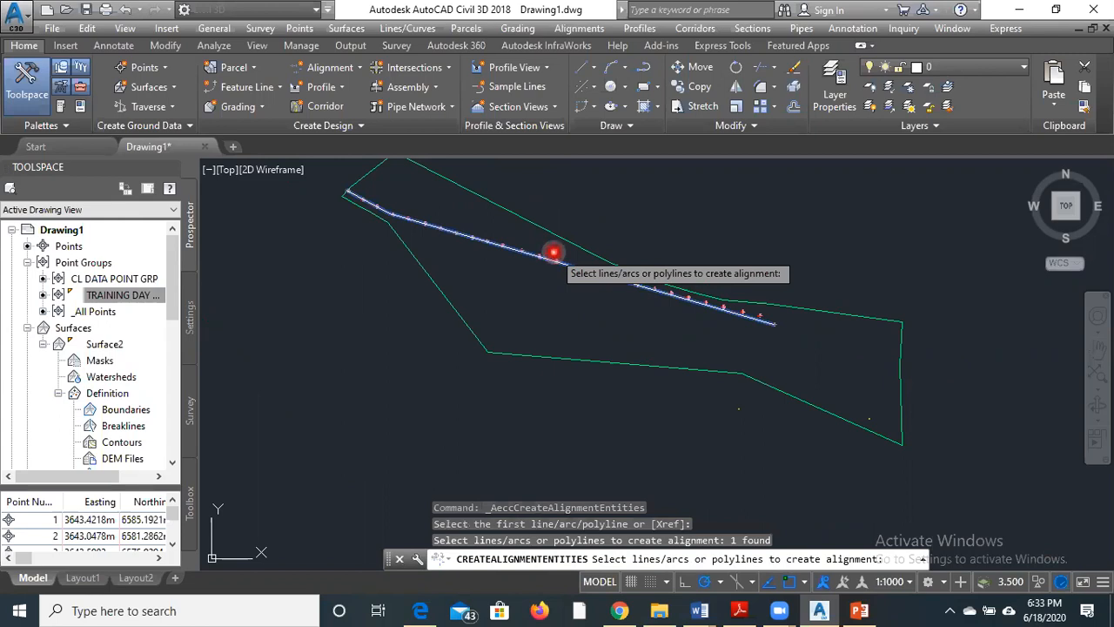
{"action": "right_click", "coordinate": [554, 252]}
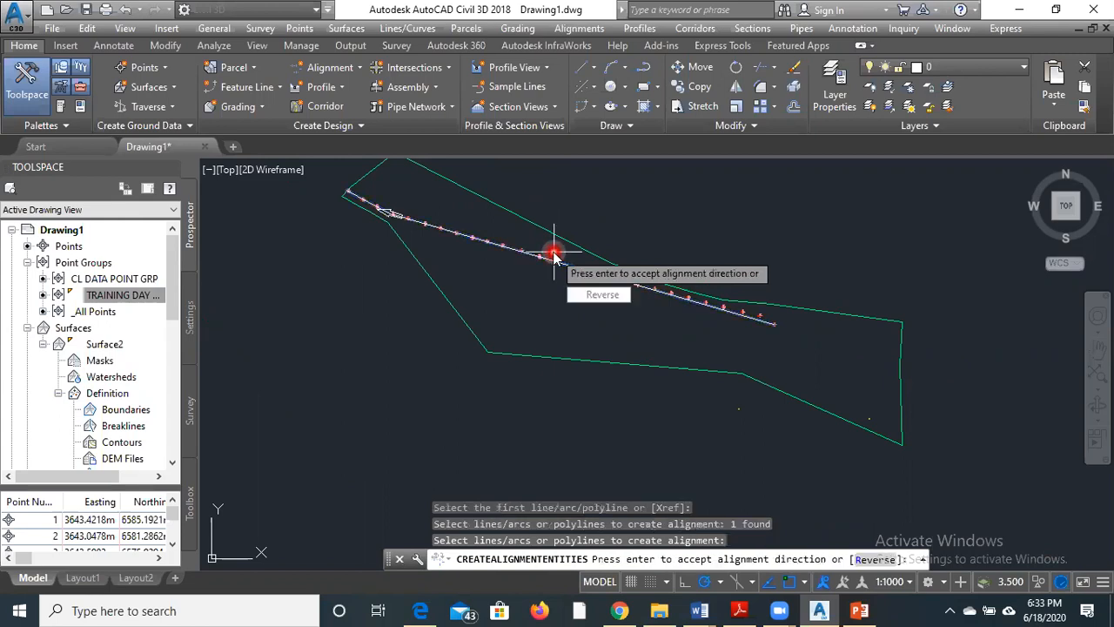
Step: Check the direction arrow near CL22 and accept the proposed alignment direction
{"action": "scroll", "coordinate": [348, 197], "scroll_direction": "up", "scroll_amount": 3}
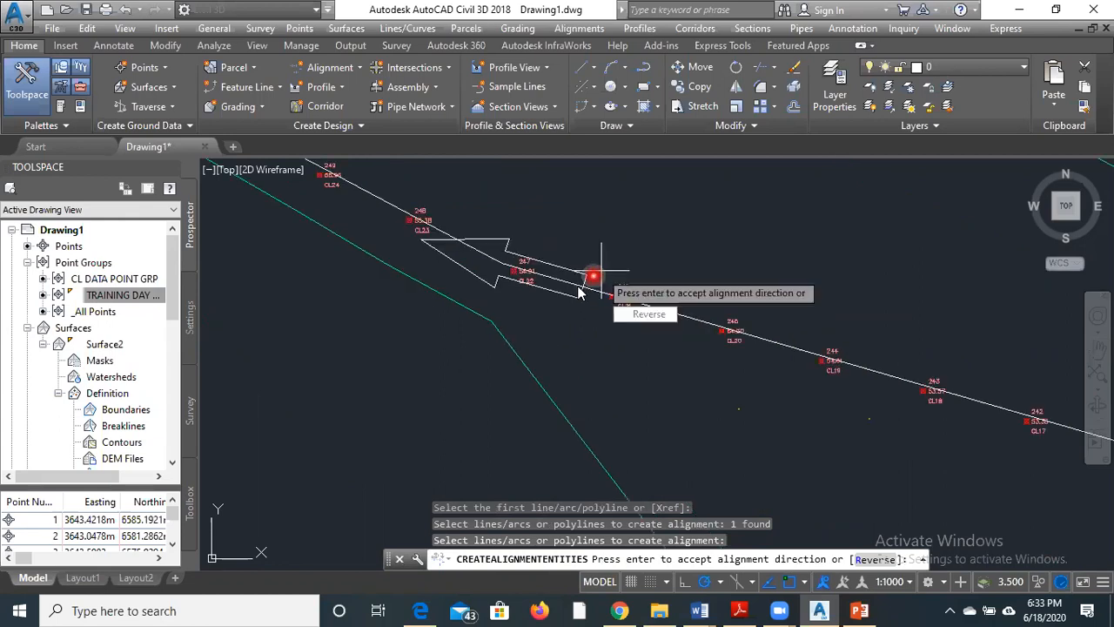
{"action": "scroll", "coordinate": [542, 296], "scroll_direction": "down", "scroll_amount": 3}
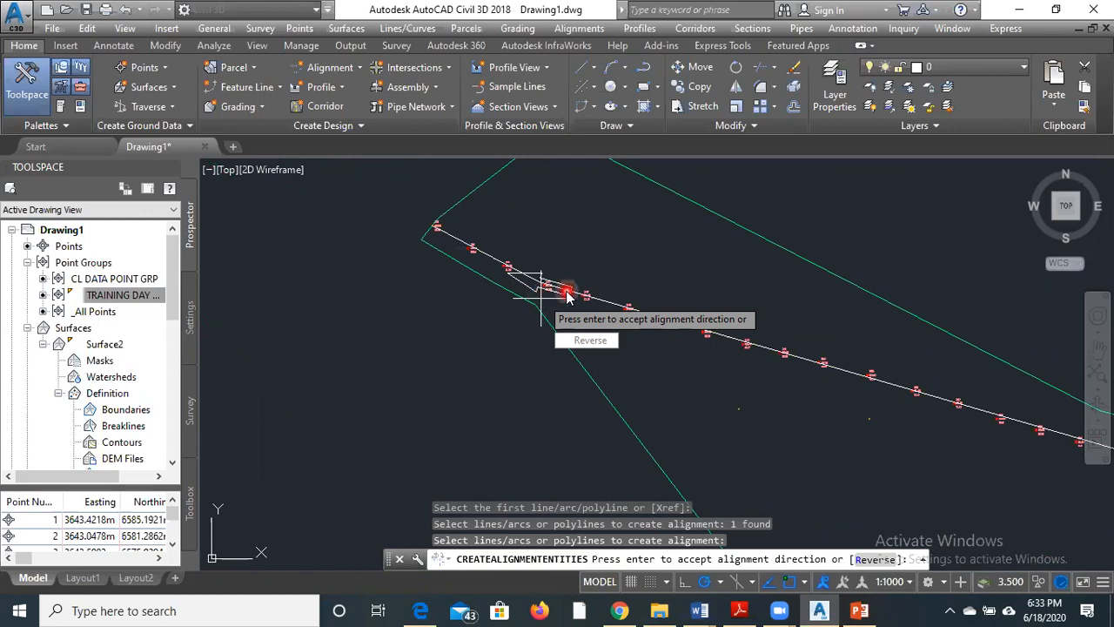
{"action": "scroll", "coordinate": [557, 296], "scroll_direction": "down", "scroll_amount": 4}
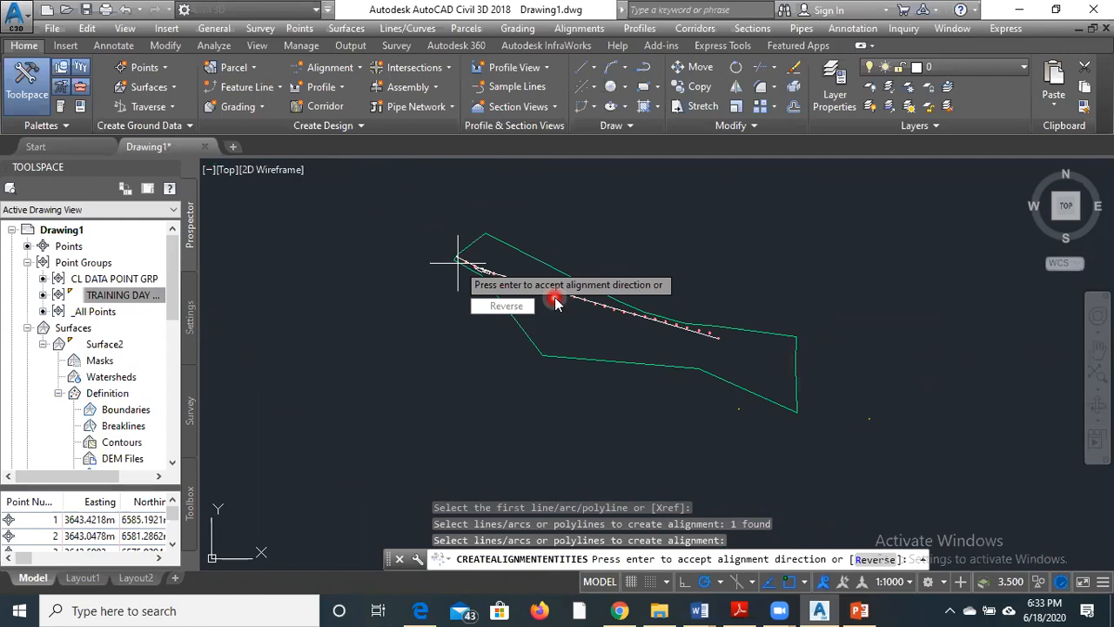
{"action": "key", "text": "Return"}
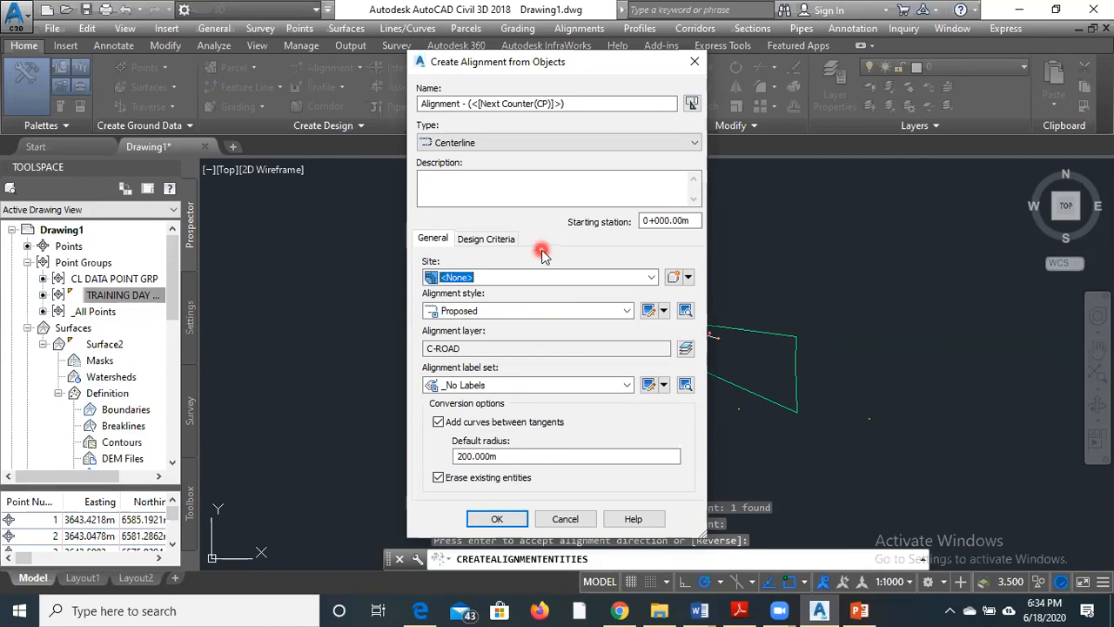
Step: Set the alignment style to Basic and the alignment label set to Major Minor and Geometry Points
{"action": "left_click", "coordinate": [578, 106]}
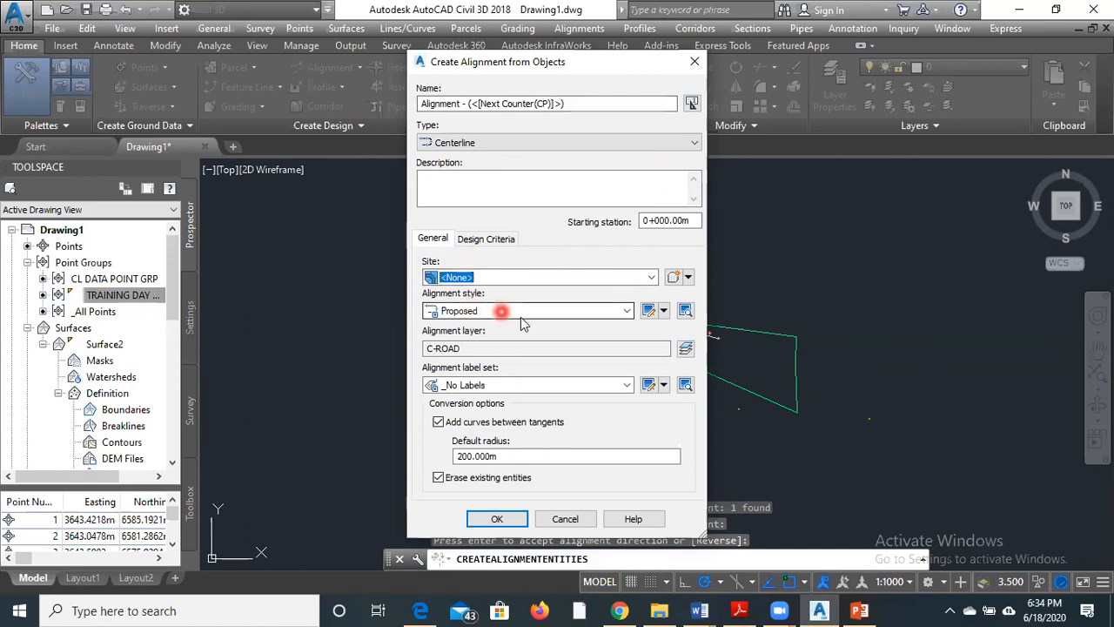
{"action": "left_click", "coordinate": [627, 311]}
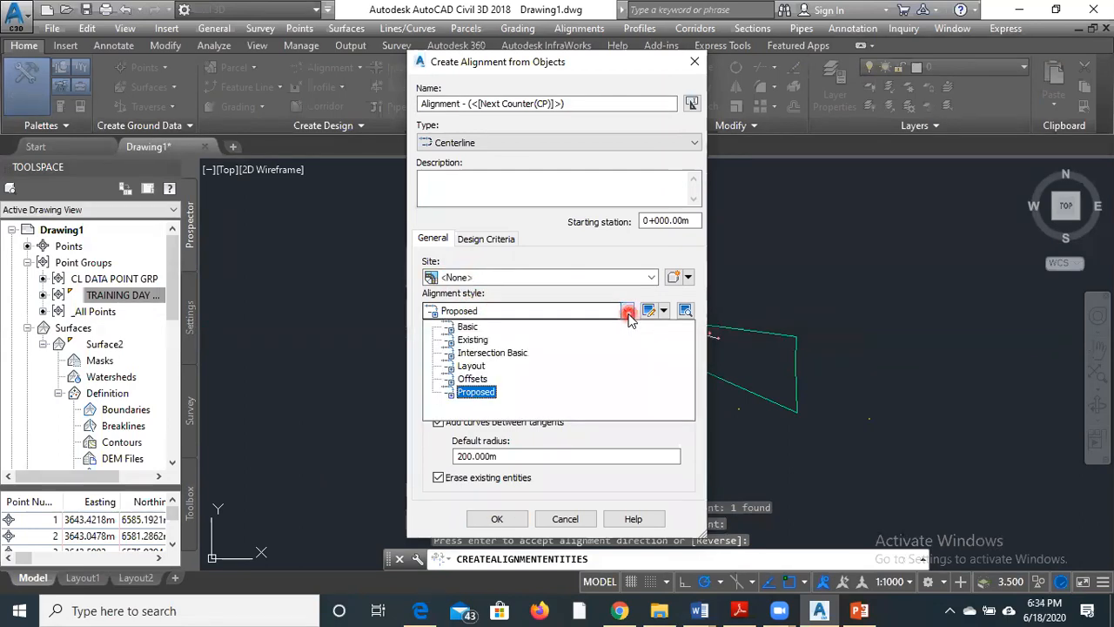
{"action": "left_click", "coordinate": [468, 327]}
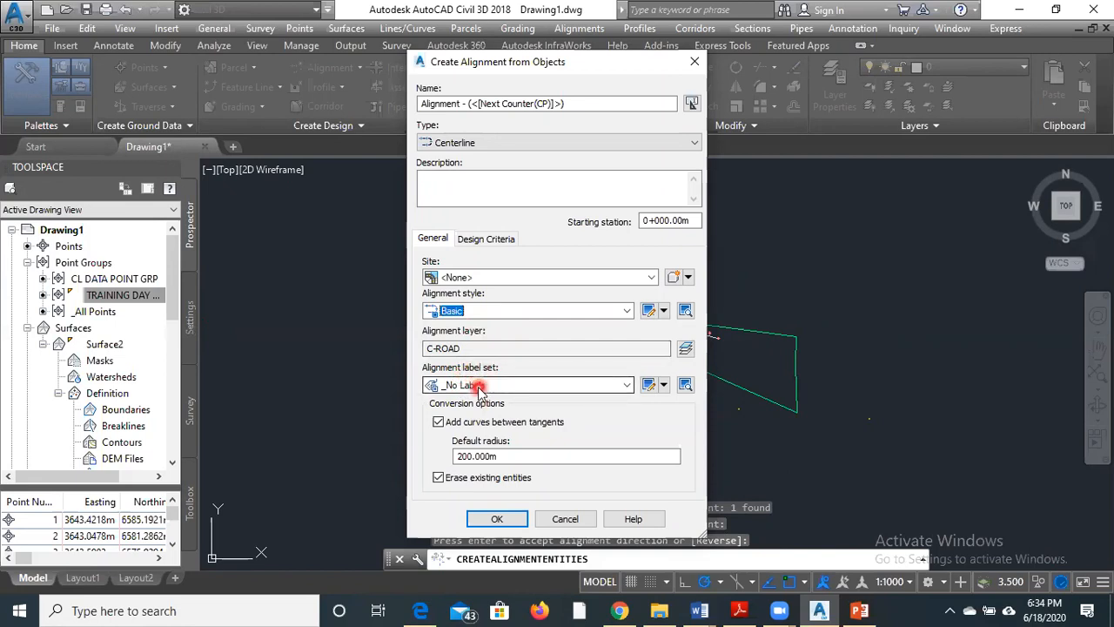
{"action": "left_click", "coordinate": [623, 391]}
{"action": "left_click", "coordinate": [623, 390]}
{"action": "left_click", "coordinate": [623, 390]}
{"action": "left_click", "coordinate": [576, 439]}
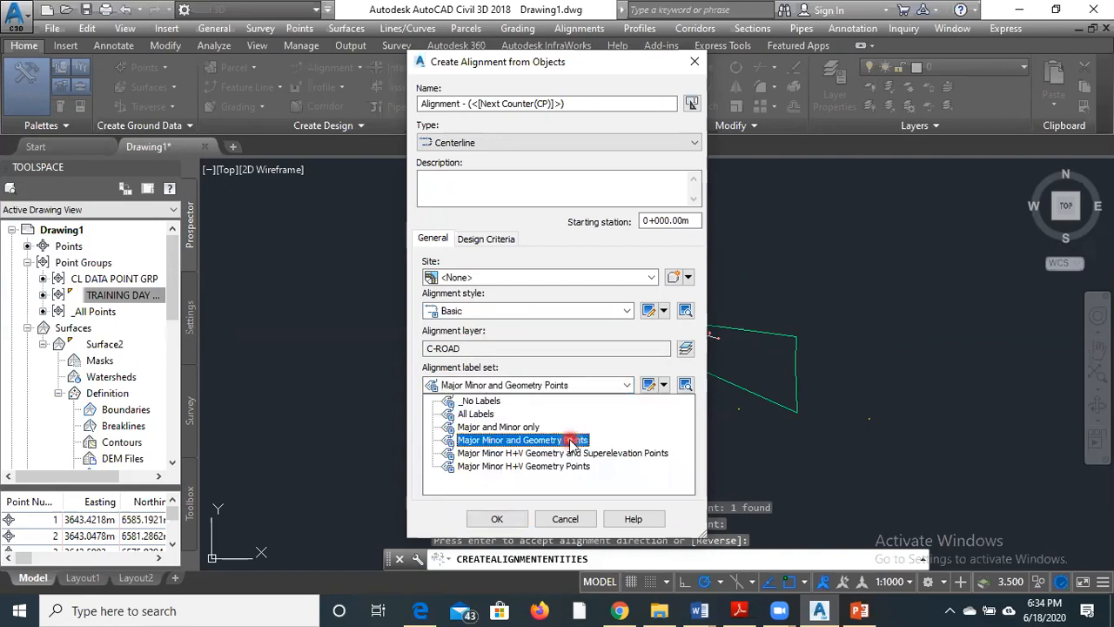
{"action": "left_click", "coordinate": [574, 441]}
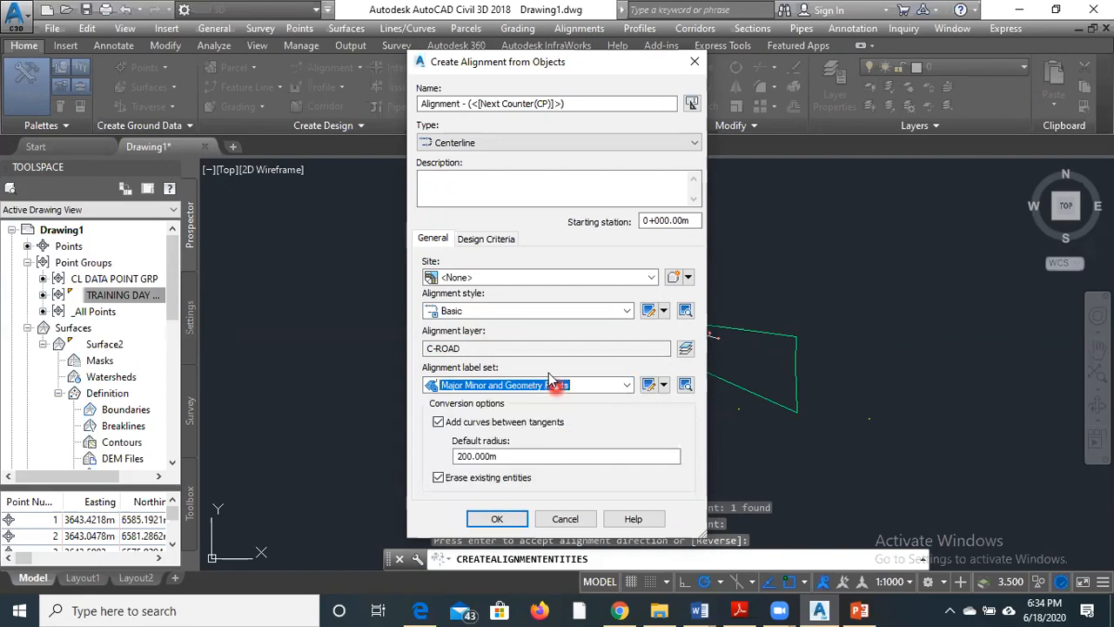
Step: Start a new alignment label set from the Major Minor and Geometry Points set, and review its information and label definitions
{"action": "left_click", "coordinate": [664, 389]}
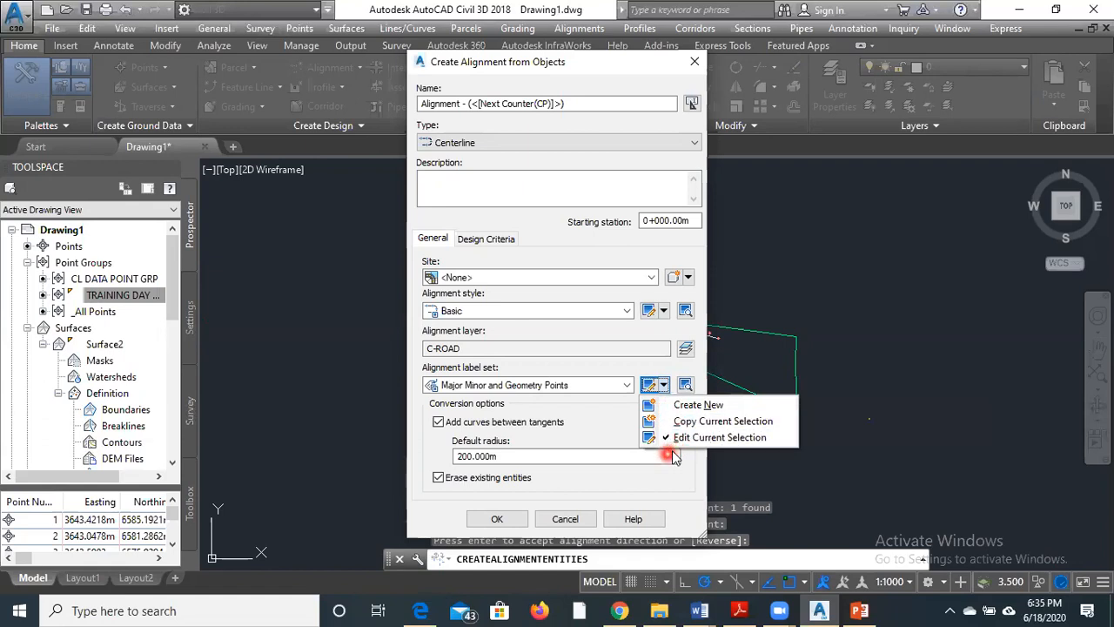
{"action": "left_click", "coordinate": [710, 422]}
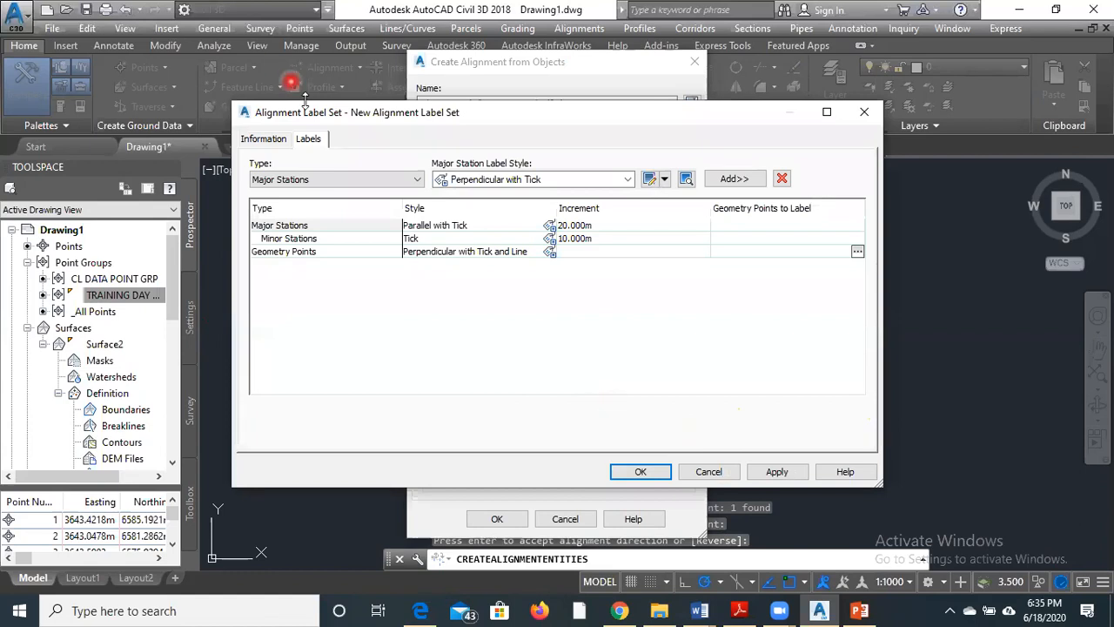
{"action": "left_click", "coordinate": [268, 141]}
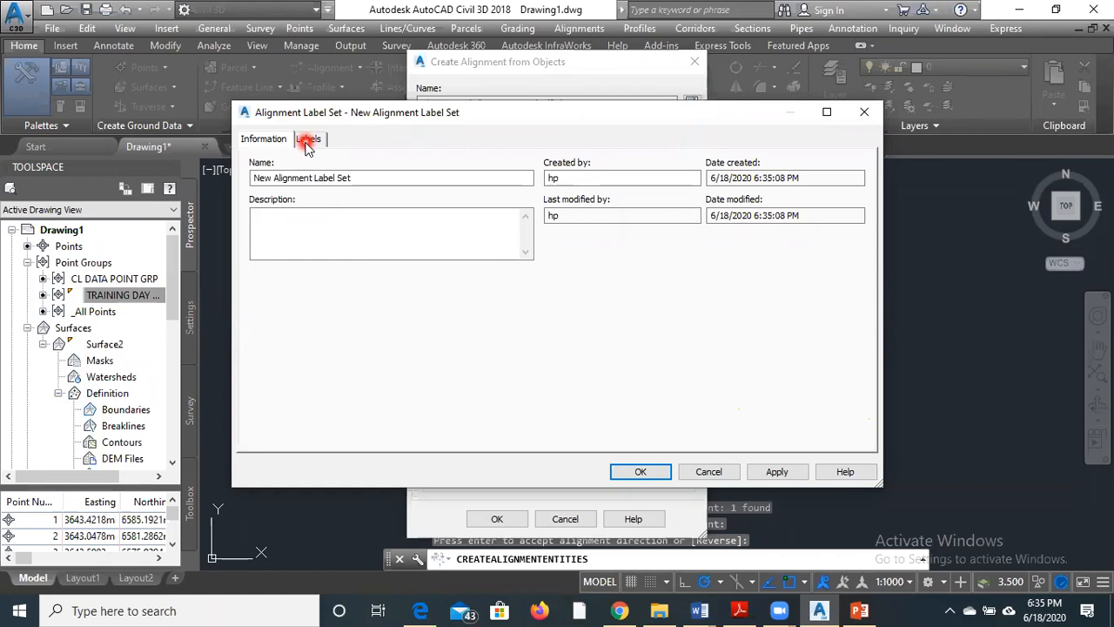
{"action": "left_click", "coordinate": [308, 141]}
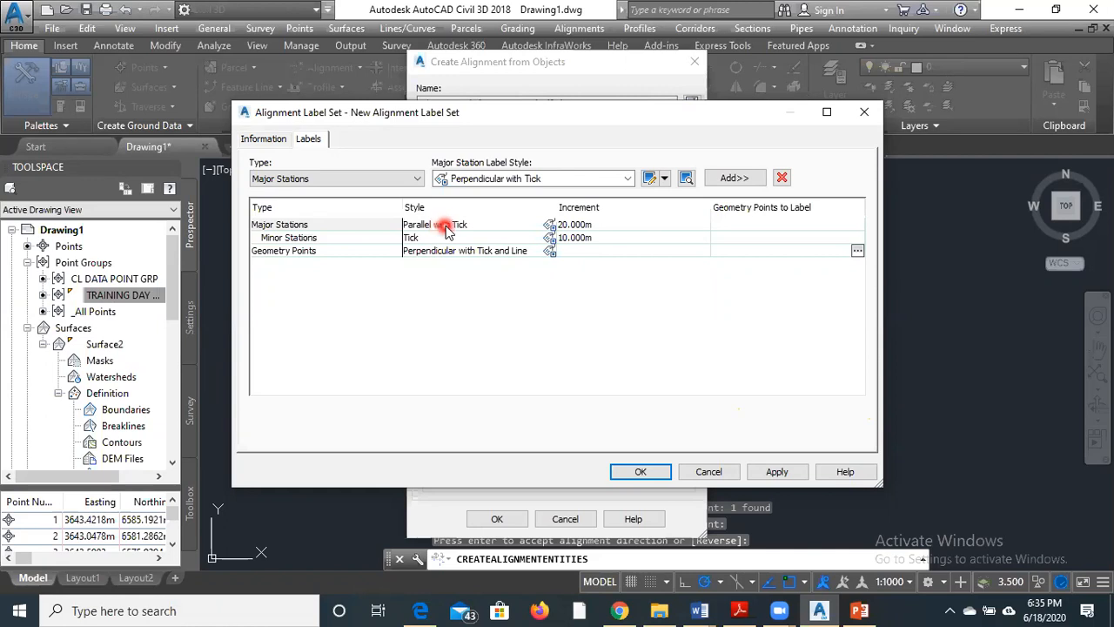
Step: Change the Major Stations label style to Perpendicular with Tick in the new alignment label set
{"action": "left_click", "coordinate": [550, 225]}
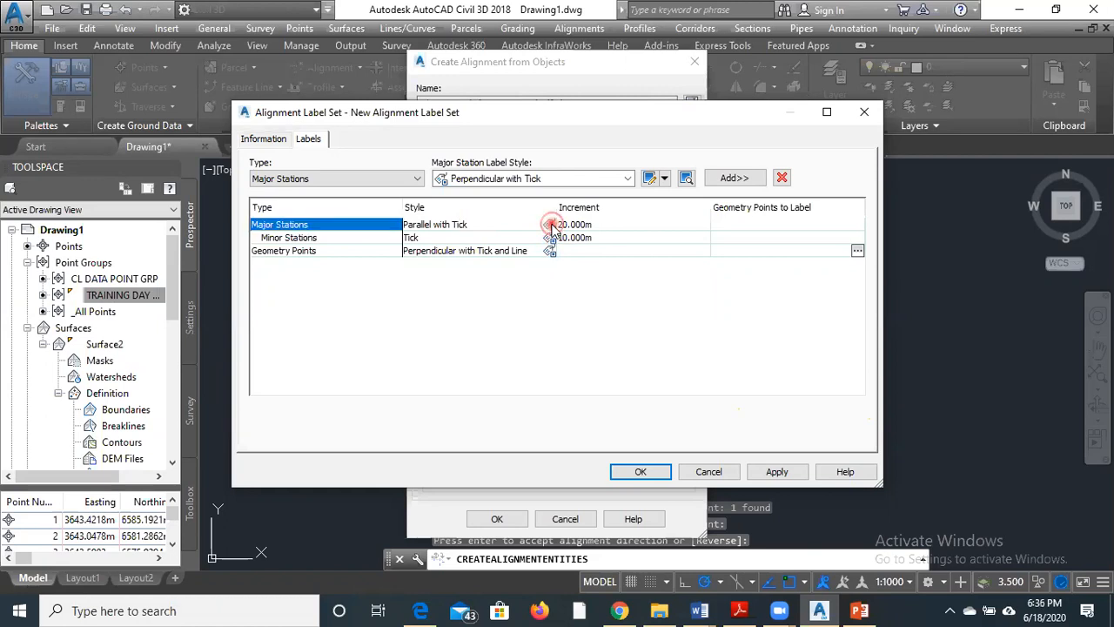
{"action": "left_click", "coordinate": [589, 294]}
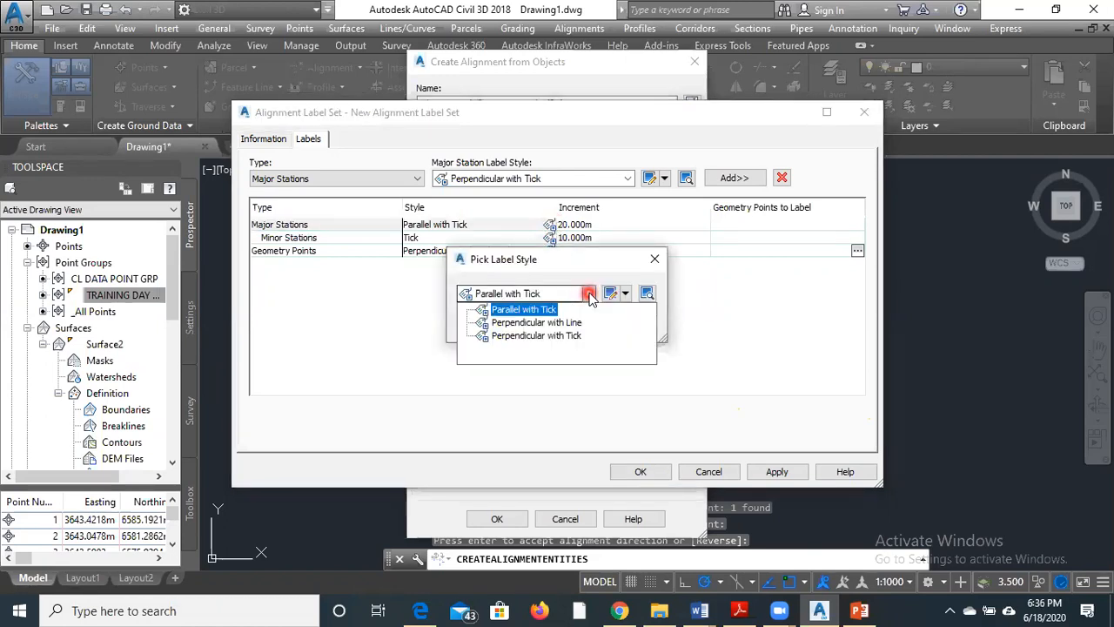
{"action": "left_click", "coordinate": [570, 336]}
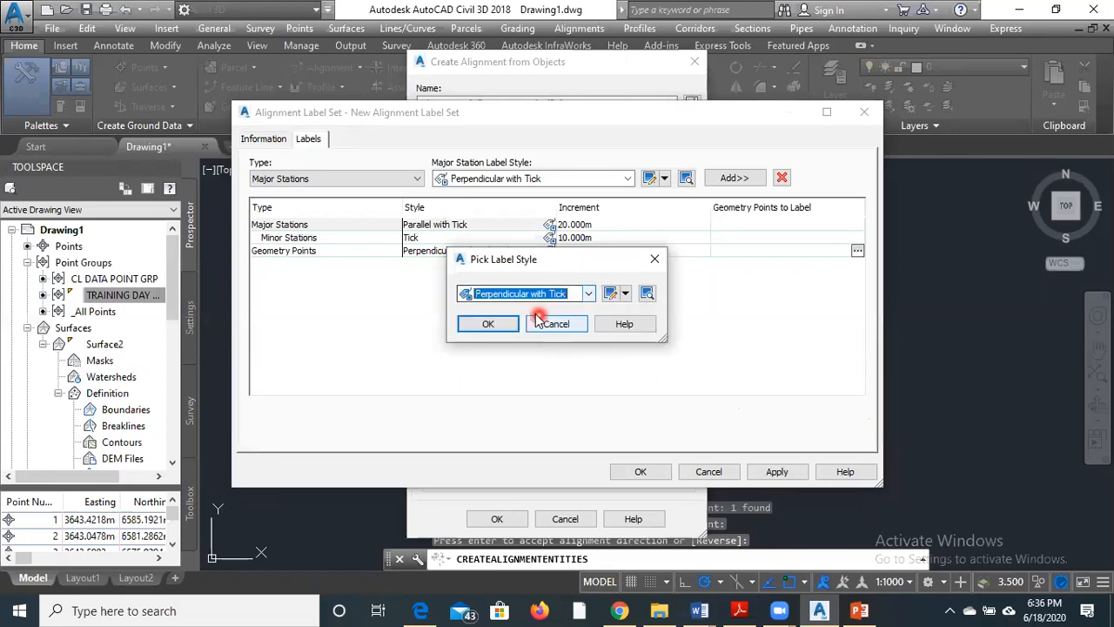
{"action": "left_click", "coordinate": [489, 321]}
{"action": "left_click", "coordinate": [415, 269]}
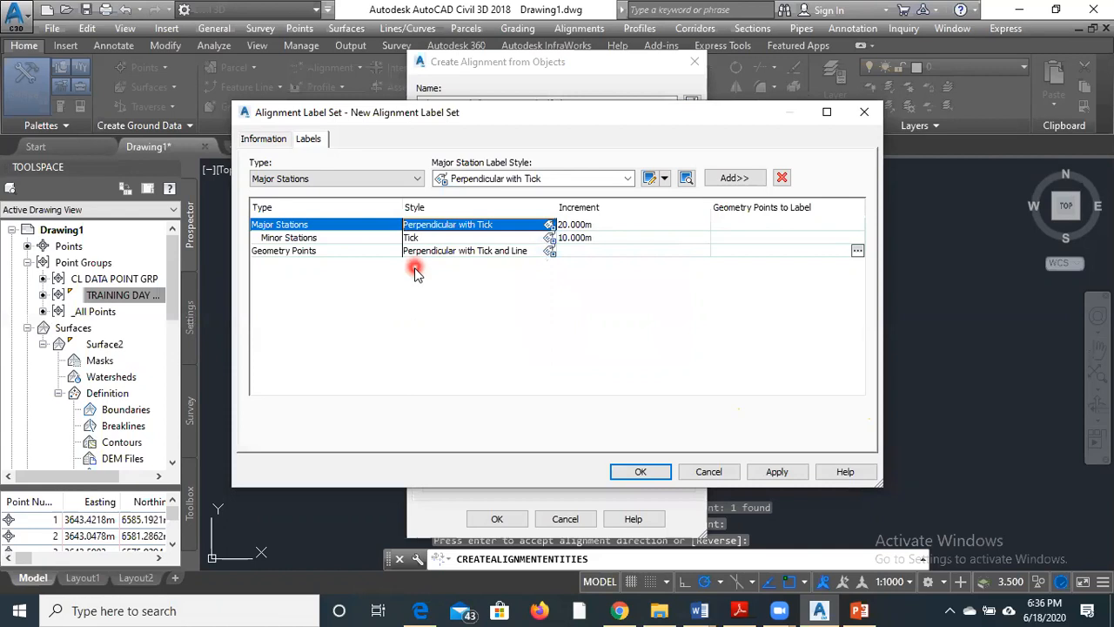
Step: Set the station label increments to 100 m for major and 25 m for minor stations, and save the label set
{"action": "left_click", "coordinate": [596, 223]}
{"action": "type", "text": "100"}
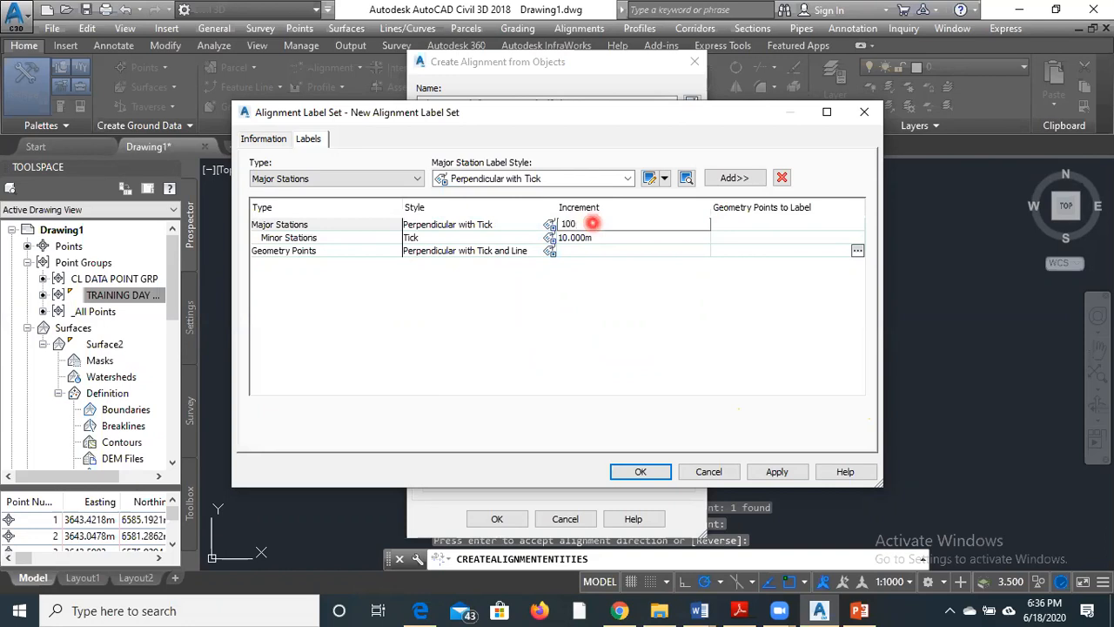
{"action": "left_click", "coordinate": [585, 240]}
{"action": "left_click", "coordinate": [584, 238]}
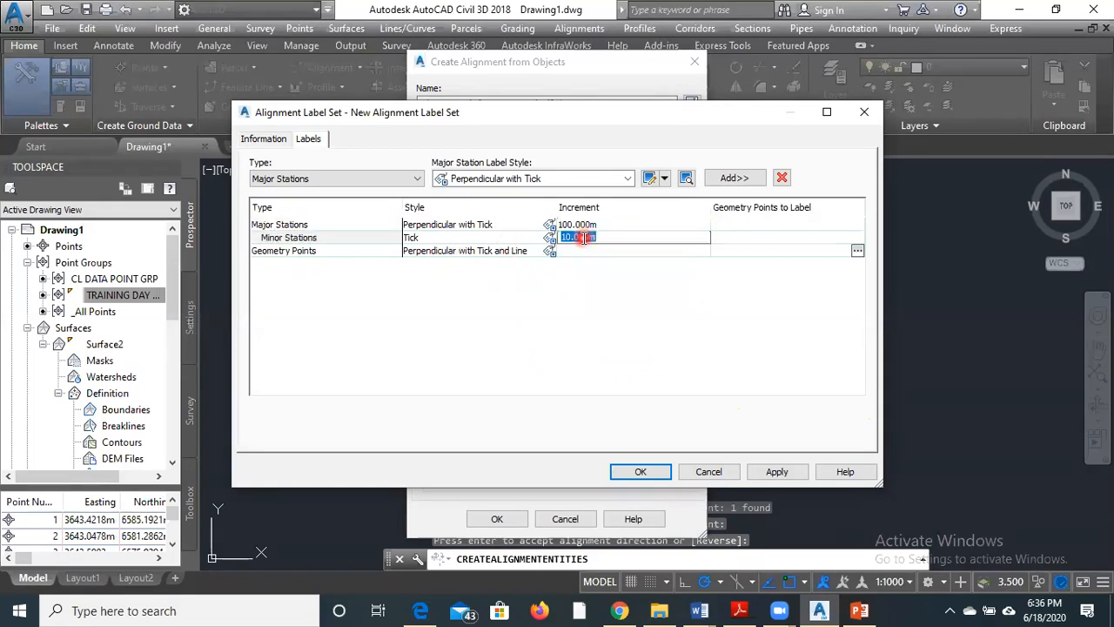
{"action": "type", "text": "25"}
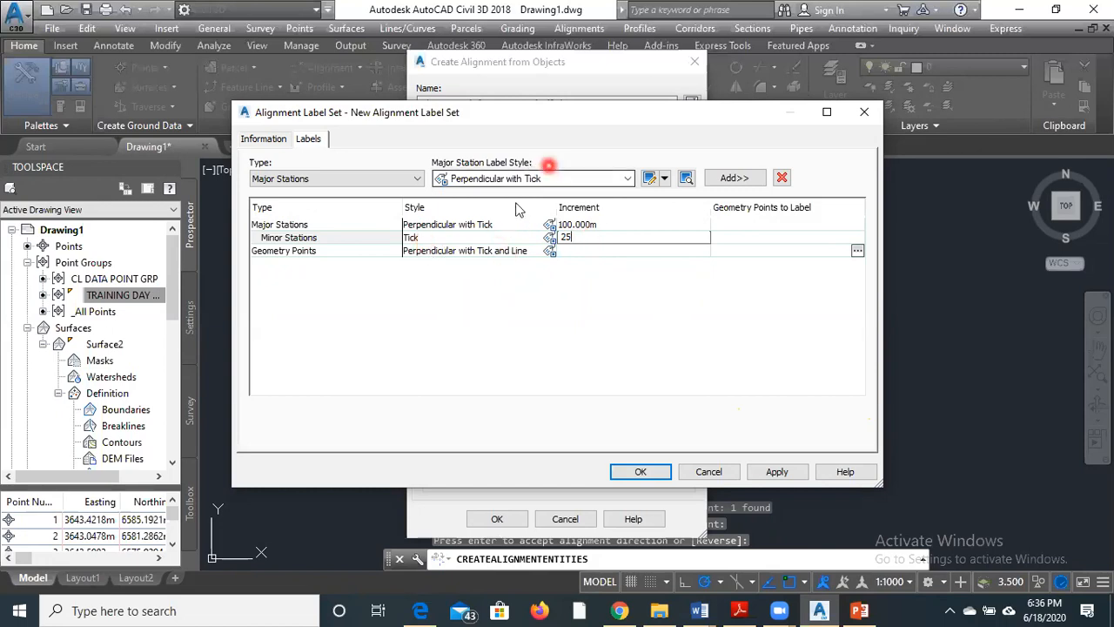
{"action": "left_click_drag", "start_coordinate": [641, 114], "coordinate": [600, 55]}
{"action": "left_click", "coordinate": [735, 414]}
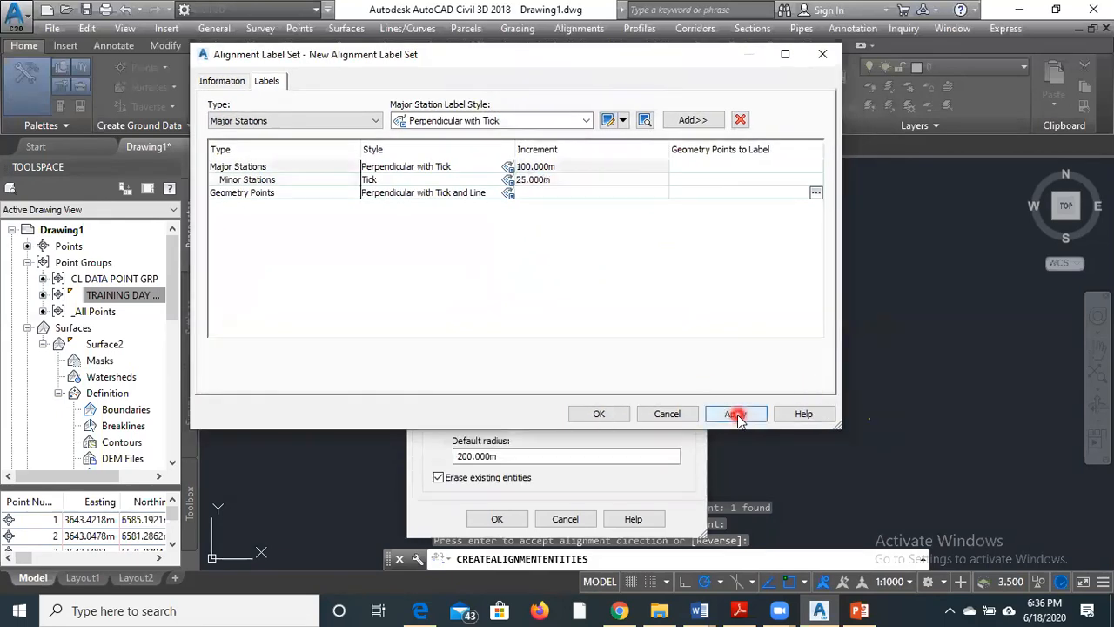
{"action": "left_click", "coordinate": [614, 416]}
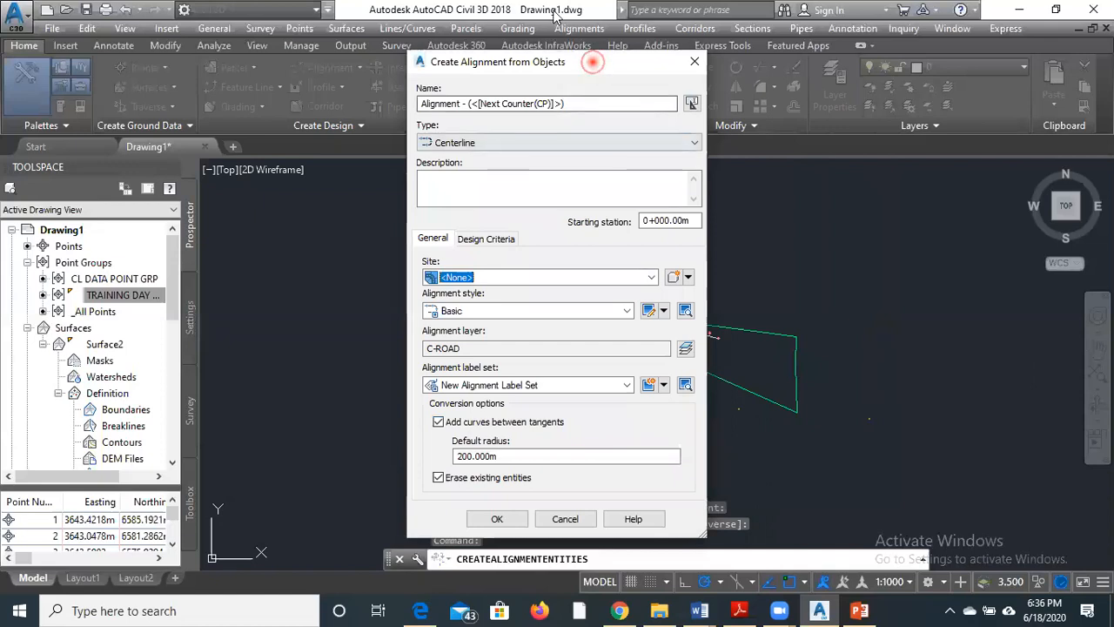
Step: Set the default radius for curves between tangents to 300 m and create the alignment
{"action": "left_click_drag", "start_coordinate": [595, 69], "coordinate": [553, 20]}
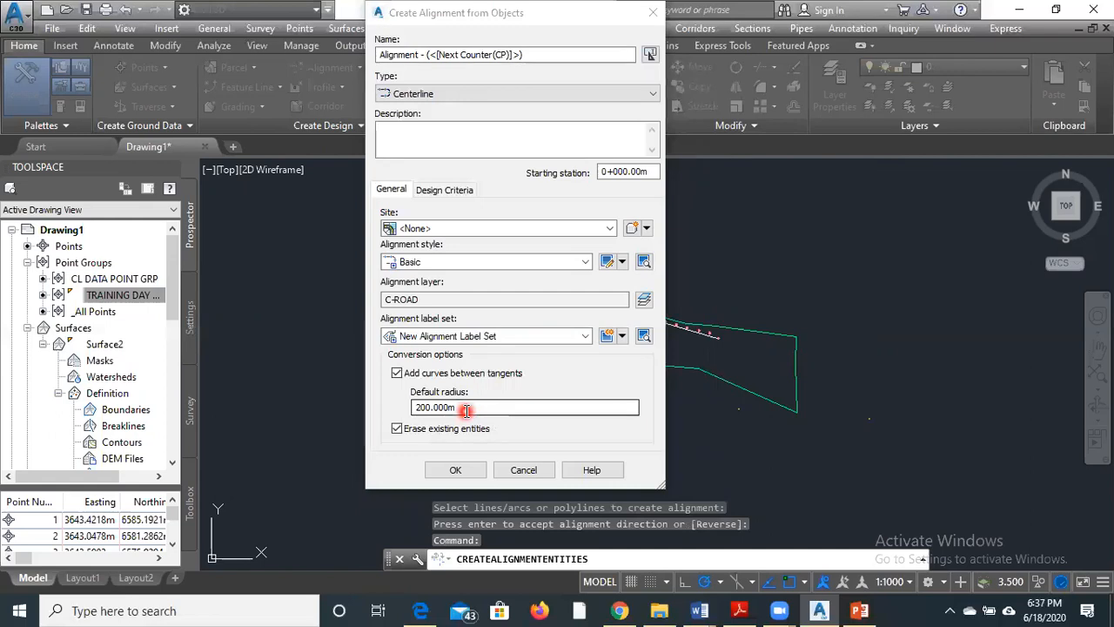
{"action": "left_click", "coordinate": [466, 408]}
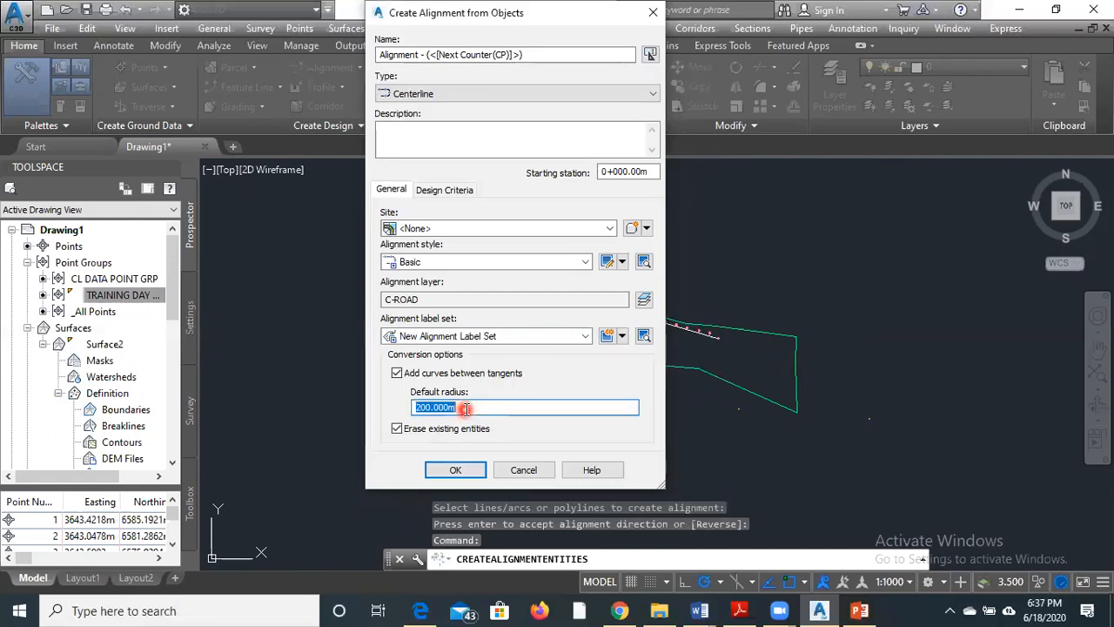
{"action": "type", "text": "3"}
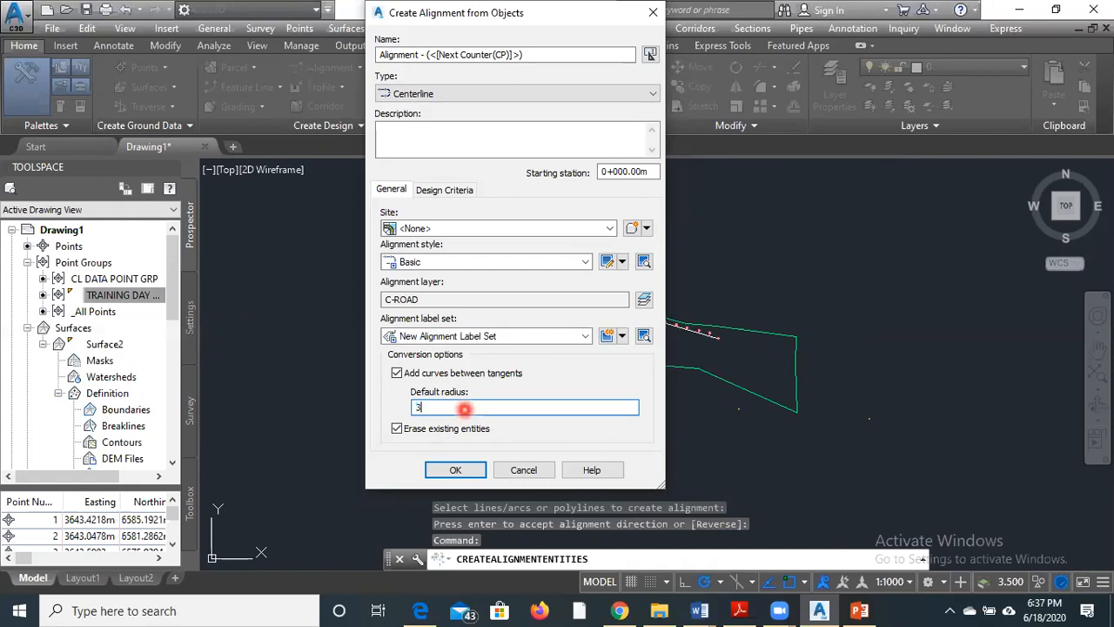
{"action": "type", "text": "00"}
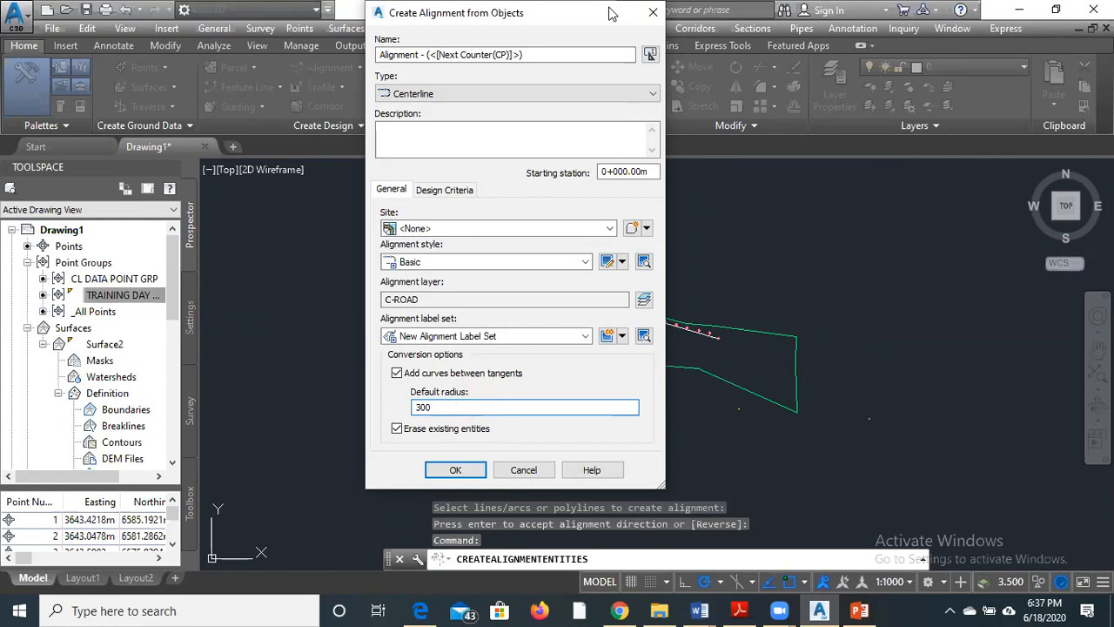
{"action": "left_click_drag", "start_coordinate": [409, 13], "coordinate": [266, 12]}
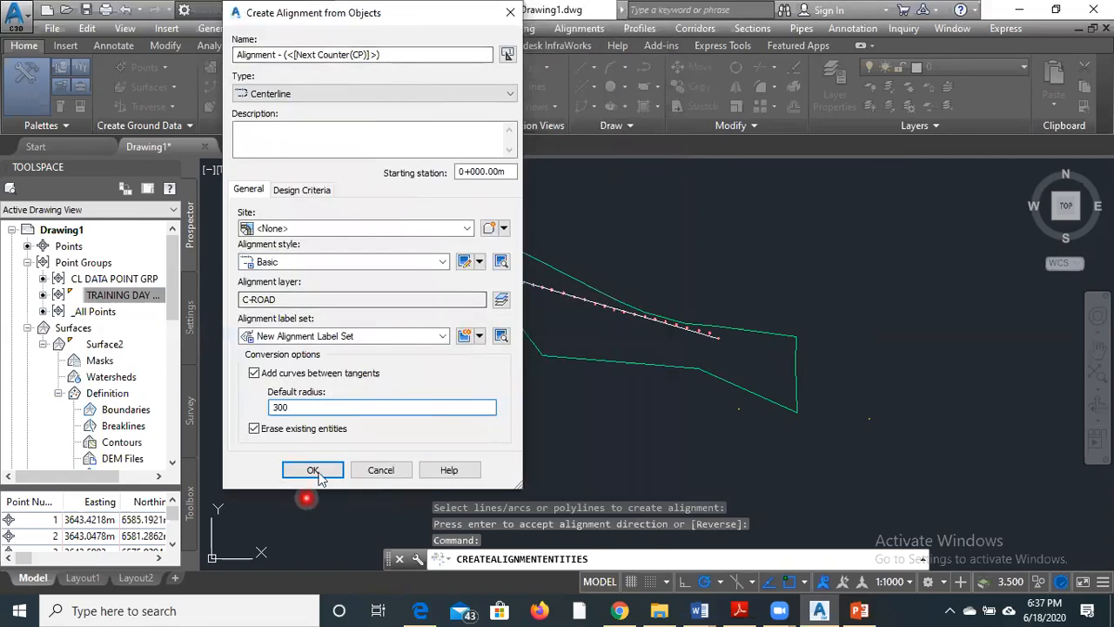
{"action": "left_click", "coordinate": [315, 471]}
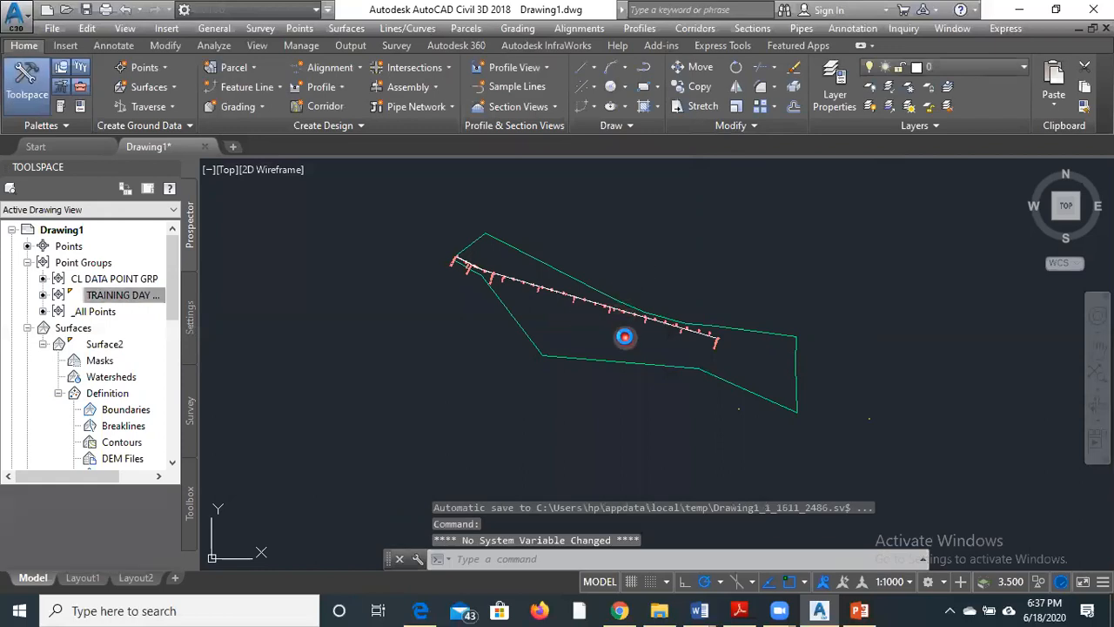
Step: Examine the station labels and ticks along the alignment's first stretch, starting from its beginning at point 66
{"action": "scroll", "coordinate": [623, 337], "scroll_direction": "up", "scroll_amount": 6}
{"action": "scroll", "coordinate": [770, 321], "scroll_direction": "up", "scroll_amount": 4}
{"action": "scroll", "coordinate": [735, 348], "scroll_direction": "up", "scroll_amount": 5}
{"action": "scroll", "coordinate": [778, 273], "scroll_direction": "down", "scroll_amount": 6}
{"action": "scroll", "coordinate": [654, 236], "scroll_direction": "up", "scroll_amount": 3}
{"action": "scroll", "coordinate": [656, 273], "scroll_direction": "up", "scroll_amount": 1}
{"action": "scroll", "coordinate": [652, 273], "scroll_direction": "down", "scroll_amount": 3}
{"action": "scroll", "coordinate": [808, 294], "scroll_direction": "up", "scroll_amount": 4}
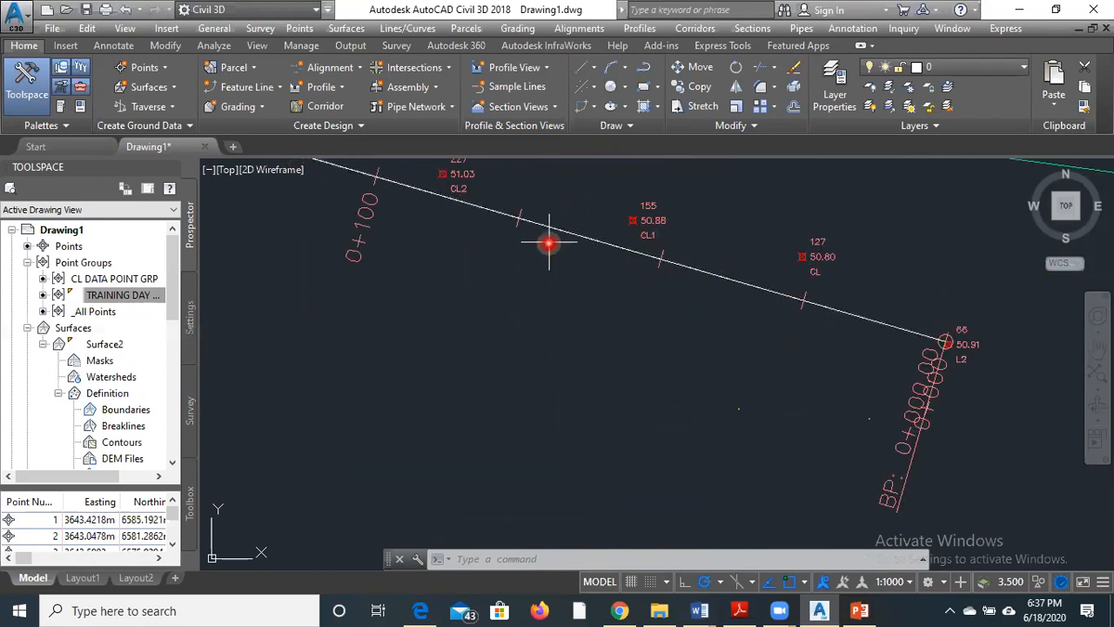
{"action": "scroll", "coordinate": [751, 348], "scroll_direction": "down", "scroll_amount": 3}
{"action": "scroll", "coordinate": [600, 305], "scroll_direction": "up", "scroll_amount": 2}
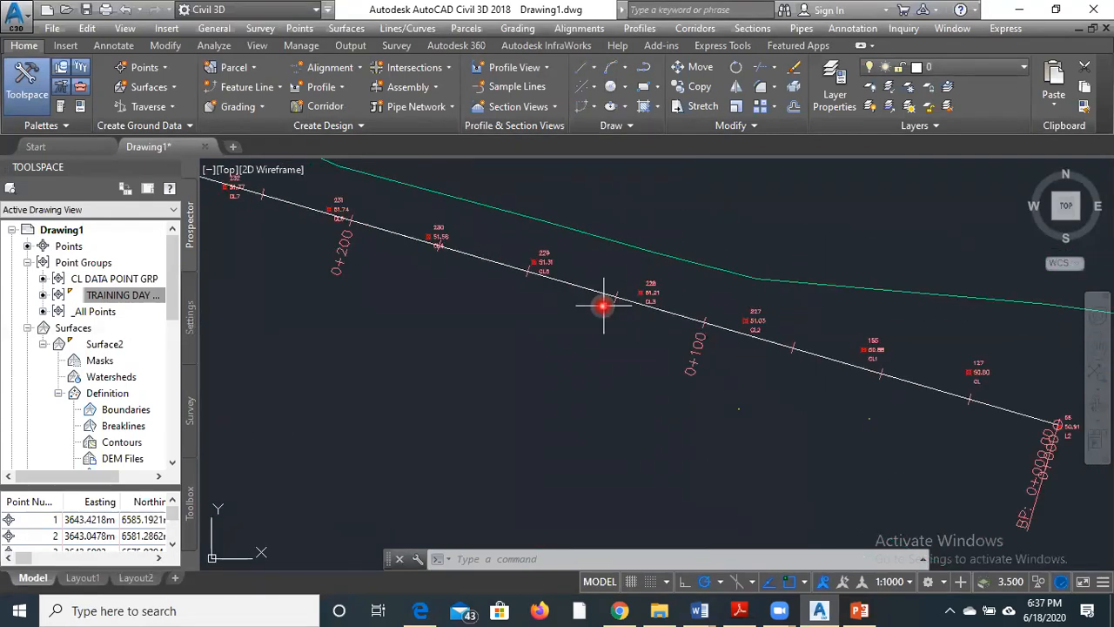
Step: Follow the alignment north-west and examine the PC and PT labels at the curve near CL22 and the end at CL25
{"action": "scroll", "coordinate": [615, 301], "scroll_direction": "down", "scroll_amount": 2}
{"action": "scroll", "coordinate": [436, 284], "scroll_direction": "up", "scroll_amount": 4}
{"action": "scroll", "coordinate": [717, 332], "scroll_direction": "down", "scroll_amount": 2}
{"action": "scroll", "coordinate": [785, 342], "scroll_direction": "down", "scroll_amount": 2}
{"action": "scroll", "coordinate": [706, 319], "scroll_direction": "down", "scroll_amount": 1}
{"action": "scroll", "coordinate": [335, 208], "scroll_direction": "up", "scroll_amount": 3}
{"action": "scroll", "coordinate": [337, 209], "scroll_direction": "up", "scroll_amount": 2}
{"action": "scroll", "coordinate": [641, 322], "scroll_direction": "up", "scroll_amount": 2}
{"action": "scroll", "coordinate": [671, 340], "scroll_direction": "down", "scroll_amount": 2}
{"action": "scroll", "coordinate": [525, 283], "scroll_direction": "down", "scroll_amount": 2}
{"action": "scroll", "coordinate": [484, 311], "scroll_direction": "up", "scroll_amount": 4}
{"action": "scroll", "coordinate": [483, 311], "scroll_direction": "up", "scroll_amount": 2}
{"action": "scroll", "coordinate": [523, 322], "scroll_direction": "down", "scroll_amount": 3}
{"action": "scroll", "coordinate": [529, 279], "scroll_direction": "up", "scroll_amount": 1}
{"action": "left_click", "coordinate": [321, 201]}
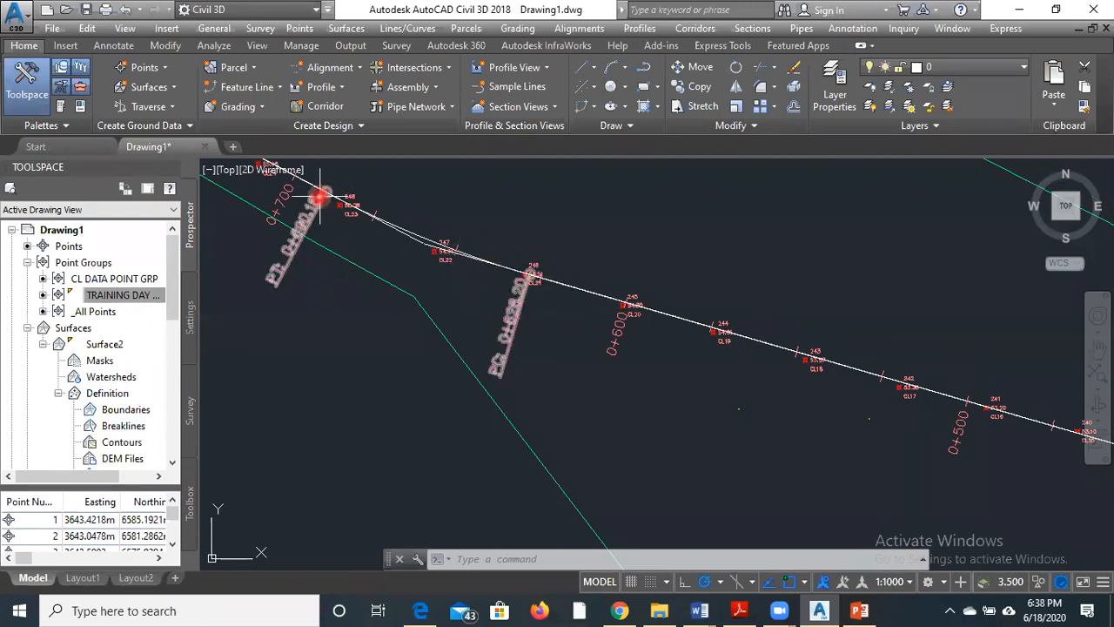
{"action": "scroll", "coordinate": [418, 248], "scroll_direction": "down", "scroll_amount": 3}
{"action": "scroll", "coordinate": [435, 253], "scroll_direction": "up", "scroll_amount": 5}
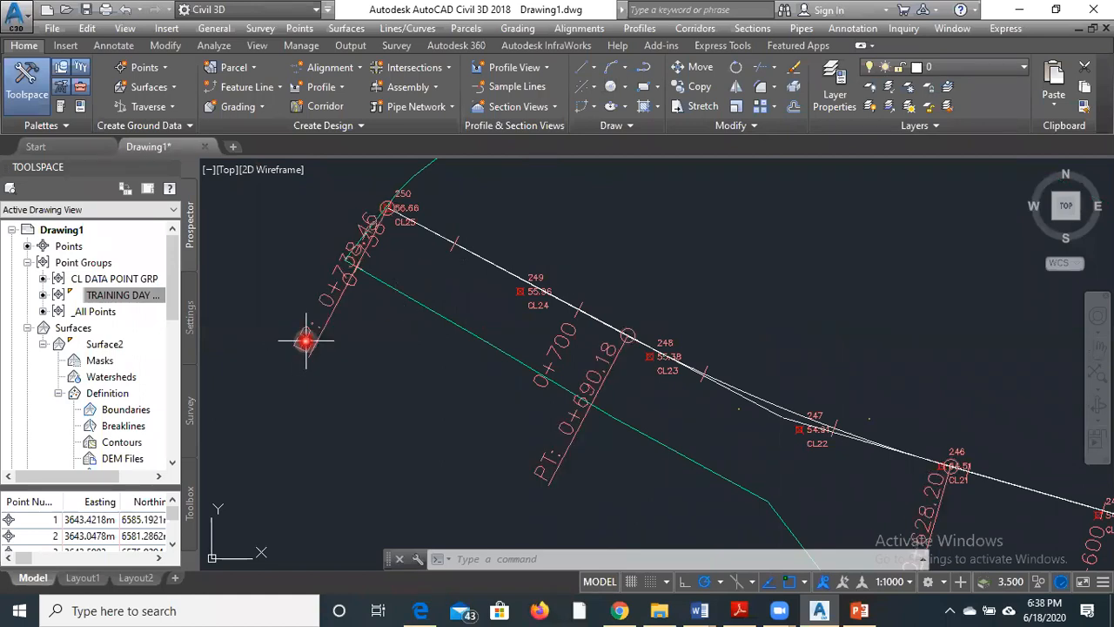
{"action": "scroll", "coordinate": [342, 263], "scroll_direction": "down", "scroll_amount": 3}
{"action": "scroll", "coordinate": [345, 267], "scroll_direction": "down", "scroll_amount": 2}
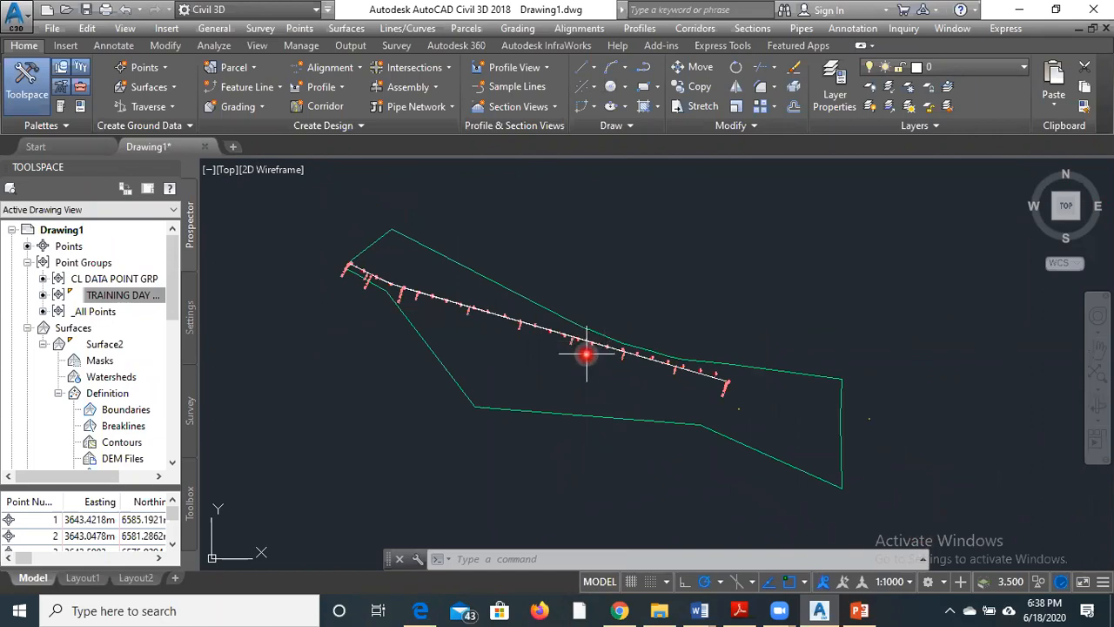
Step: Review the whole alignment's station labels against the centerline points, from the middle stretch to the end near CL25
{"action": "mouse_move", "coordinate": [587, 353]}
{"action": "scroll", "coordinate": [585, 353], "scroll_direction": "up", "scroll_amount": 3}
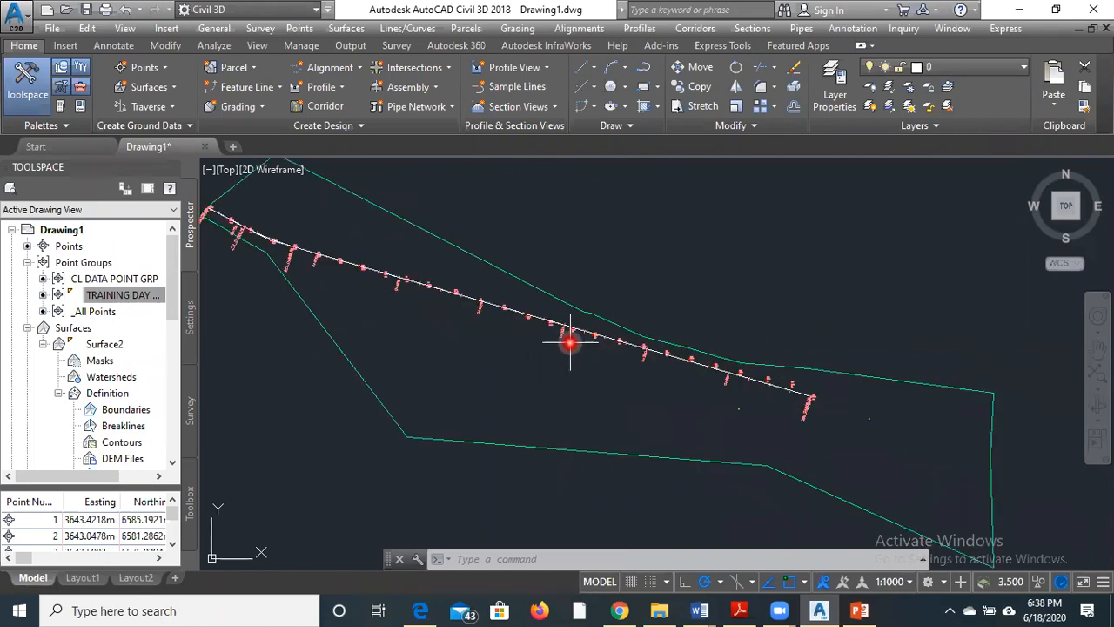
{"action": "scroll", "coordinate": [541, 314], "scroll_direction": "up", "scroll_amount": 2}
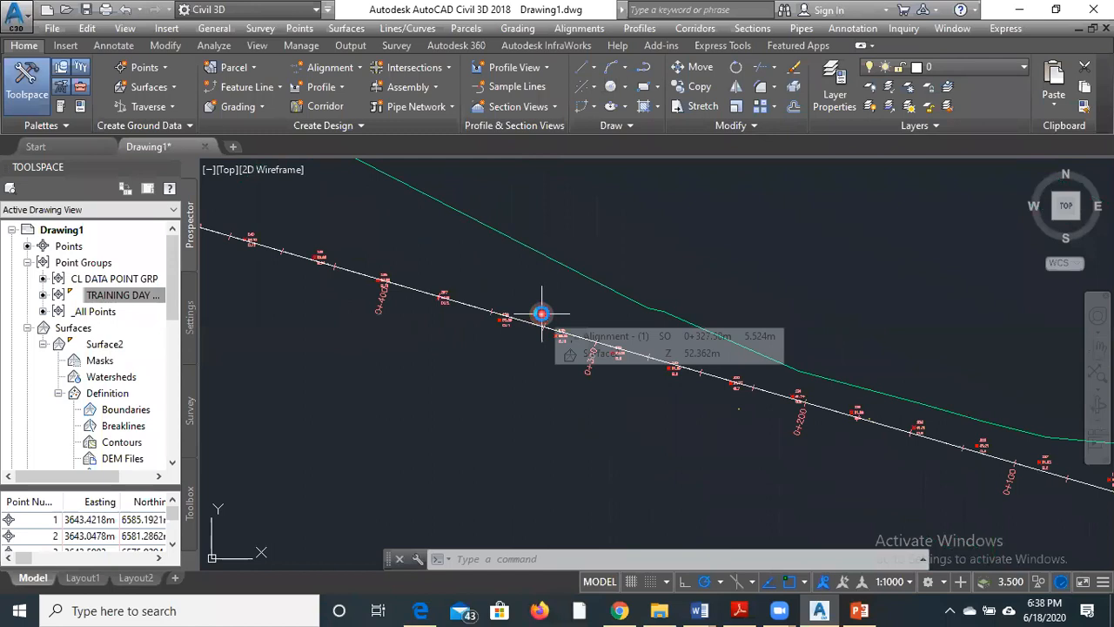
{"action": "scroll", "coordinate": [541, 314], "scroll_direction": "down", "scroll_amount": 3}
{"action": "mouse_move", "coordinate": [541, 314]}
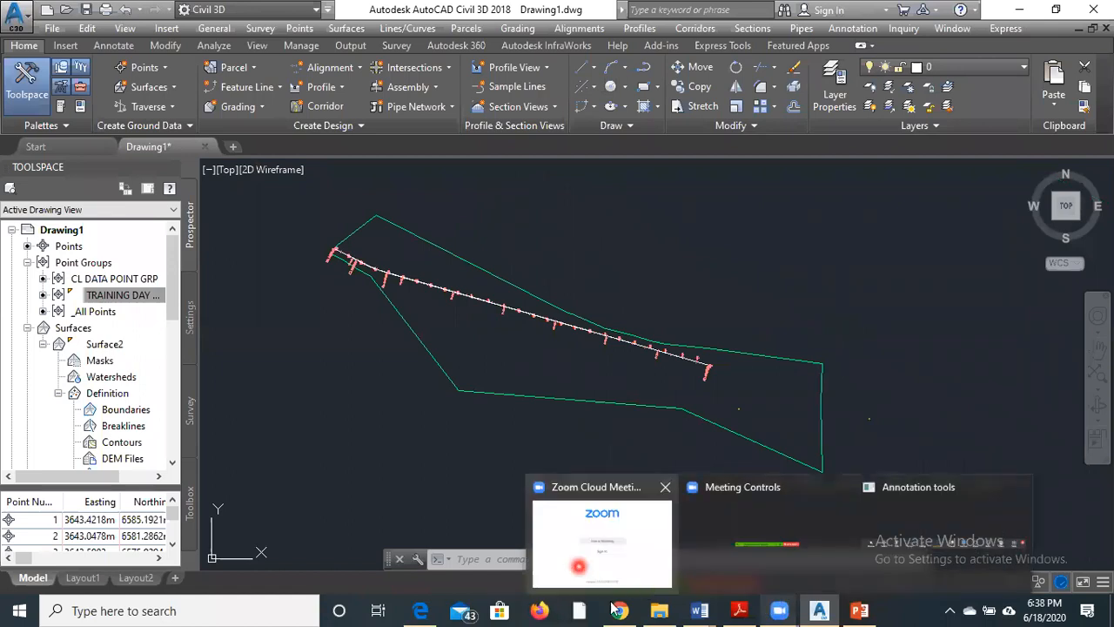
{"action": "mouse_move", "coordinate": [613, 607]}
{"action": "scroll", "coordinate": [597, 331], "scroll_direction": "up", "scroll_amount": 5}
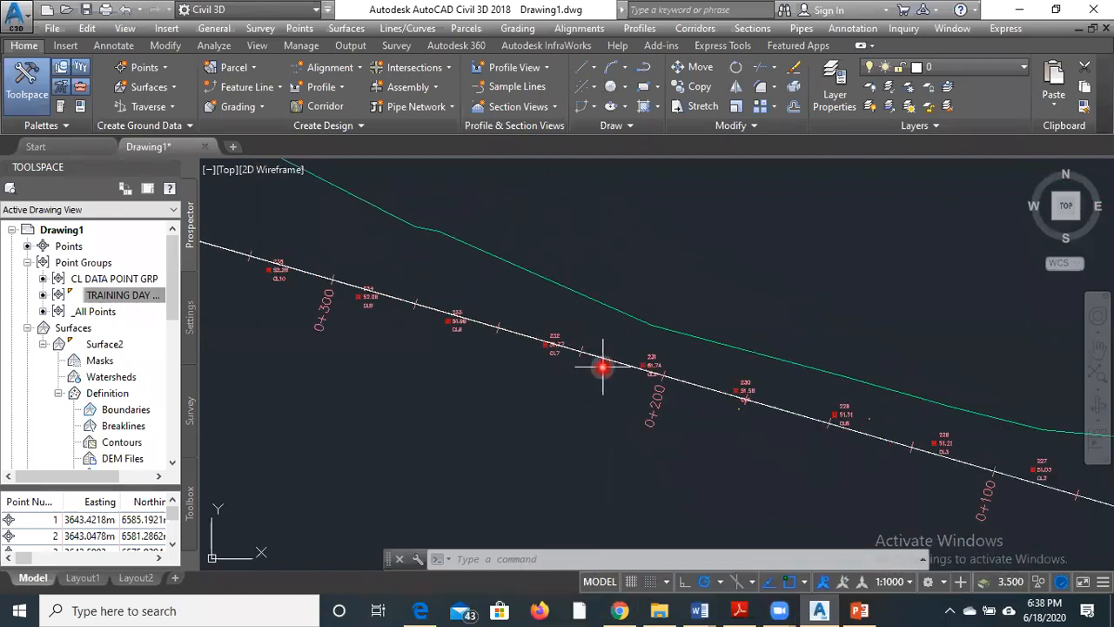
{"action": "scroll", "coordinate": [582, 356], "scroll_direction": "down", "scroll_amount": 4}
{"action": "scroll", "coordinate": [646, 386], "scroll_direction": "up", "scroll_amount": 3}
{"action": "scroll", "coordinate": [696, 415], "scroll_direction": "down", "scroll_amount": 5}
{"action": "scroll", "coordinate": [643, 368], "scroll_direction": "up", "scroll_amount": 5}
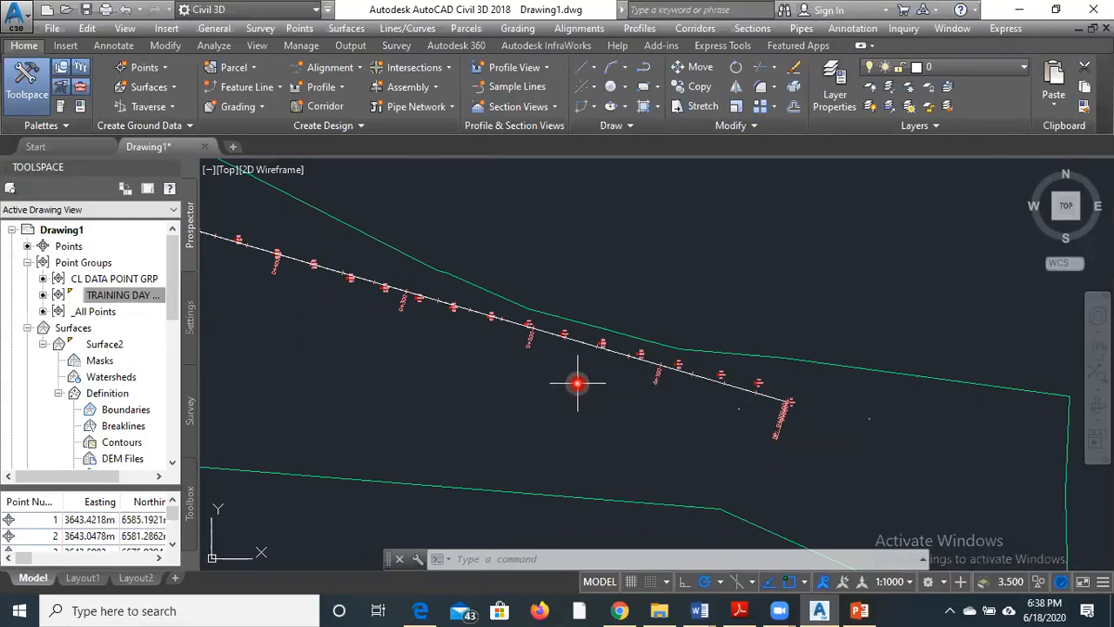
{"action": "scroll", "coordinate": [670, 348], "scroll_direction": "down", "scroll_amount": 3}
{"action": "scroll", "coordinate": [343, 265], "scroll_direction": "up", "scroll_amount": 4}
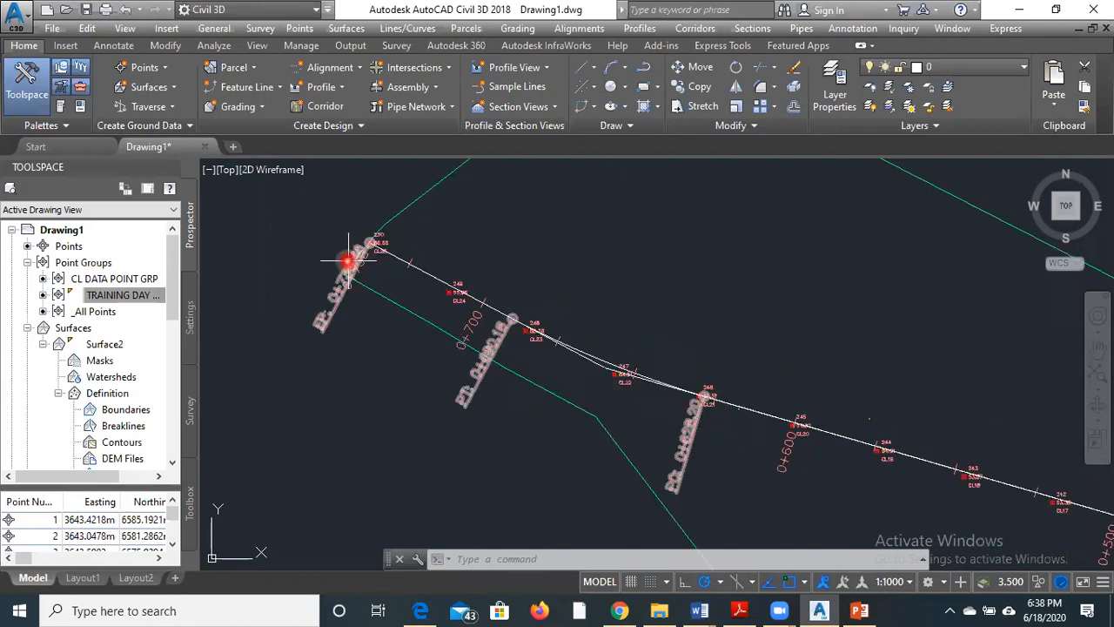
{"action": "scroll", "coordinate": [406, 249], "scroll_direction": "up", "scroll_amount": 2}
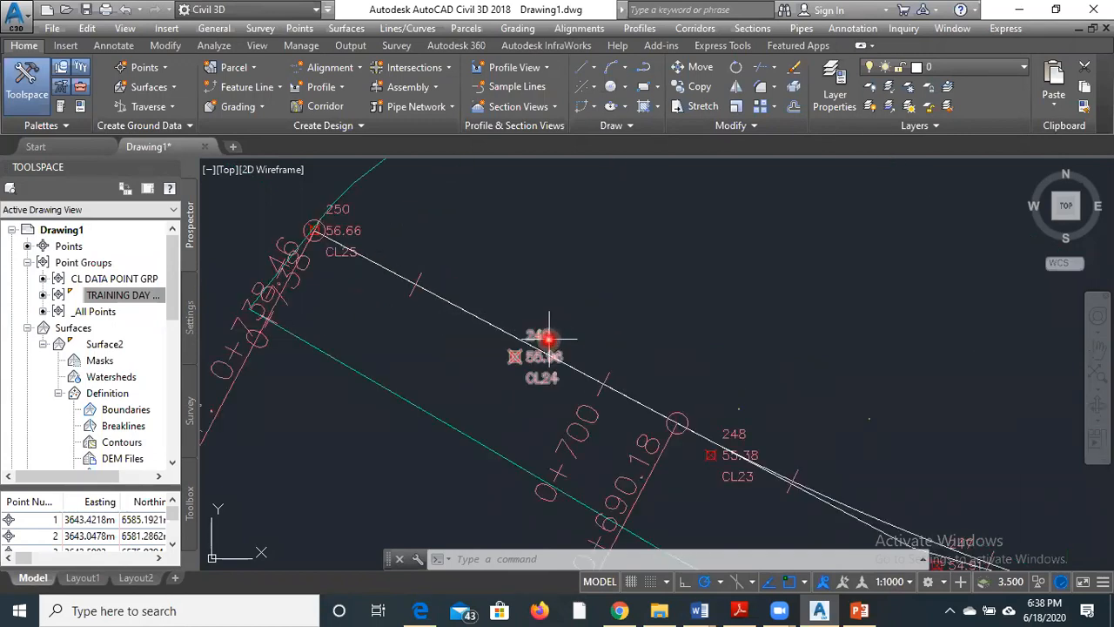
{"action": "left_click", "coordinate": [541, 331]}
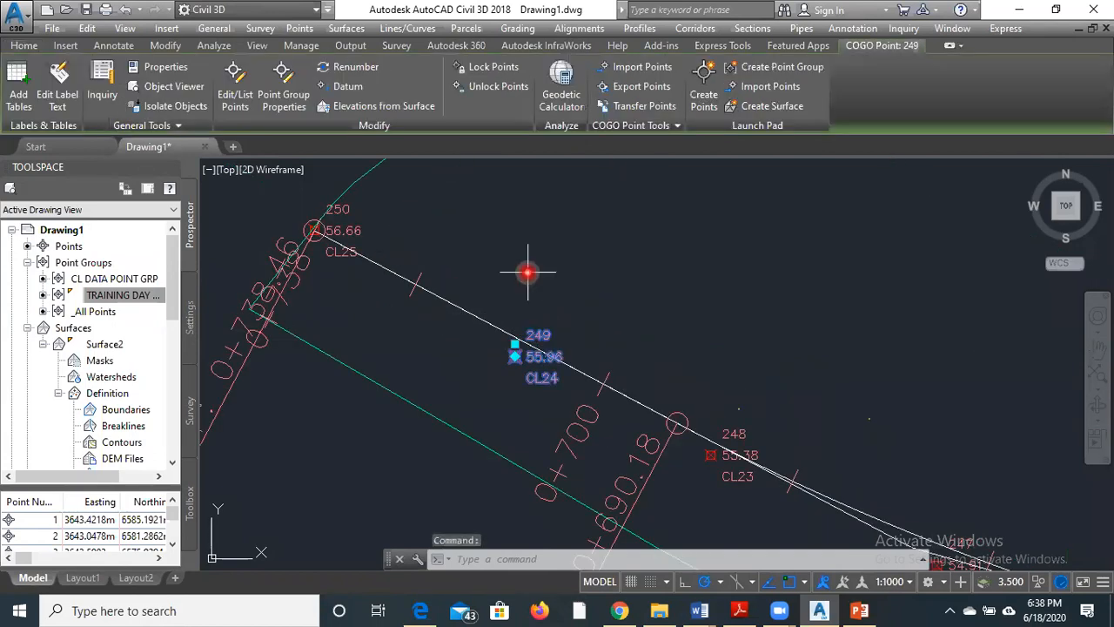
{"action": "key", "text": "Escape"}
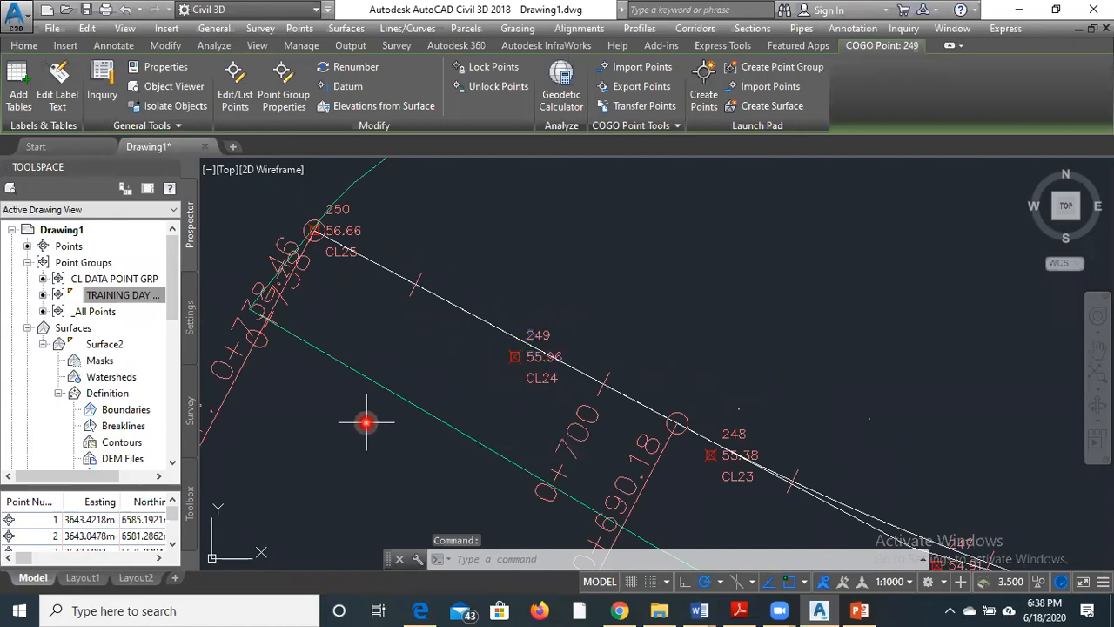
{"action": "left_click", "coordinate": [29, 262]}
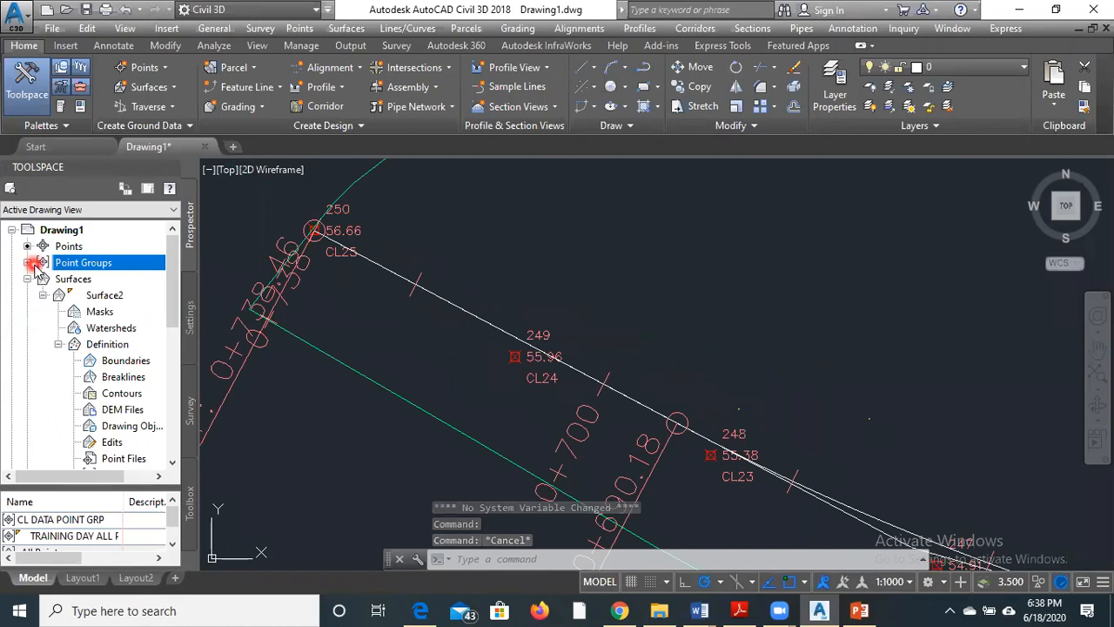
{"action": "left_click", "coordinate": [28, 262]}
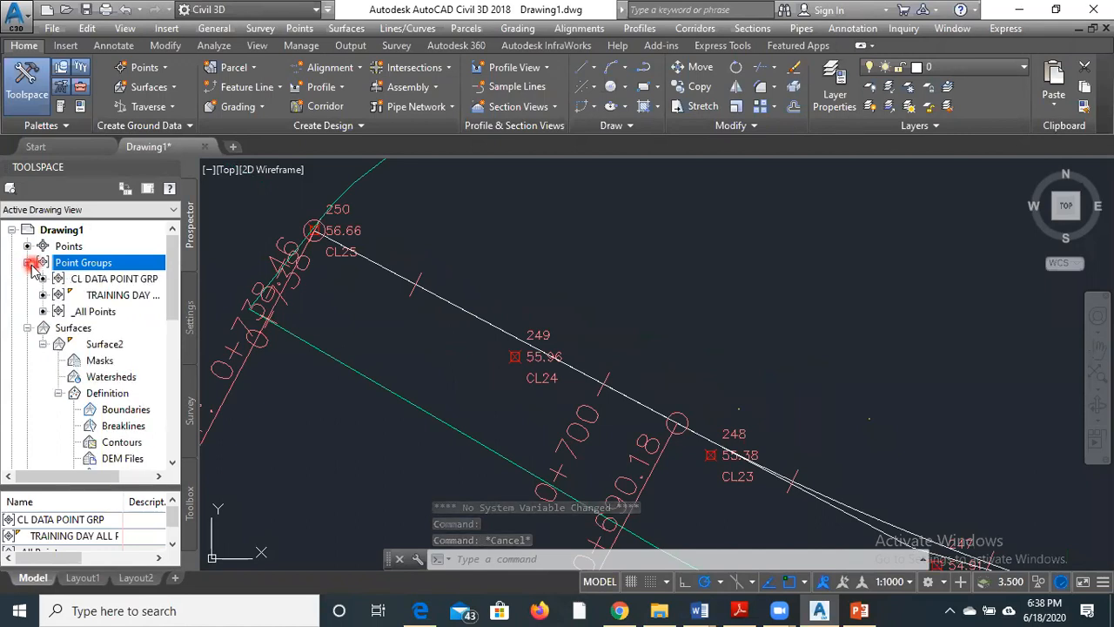
Step: Set both the point style and the point label style of the CL DATA POINT GRP point group to <none>
{"action": "left_click", "coordinate": [119, 279]}
{"action": "right_click", "coordinate": [120, 279]}
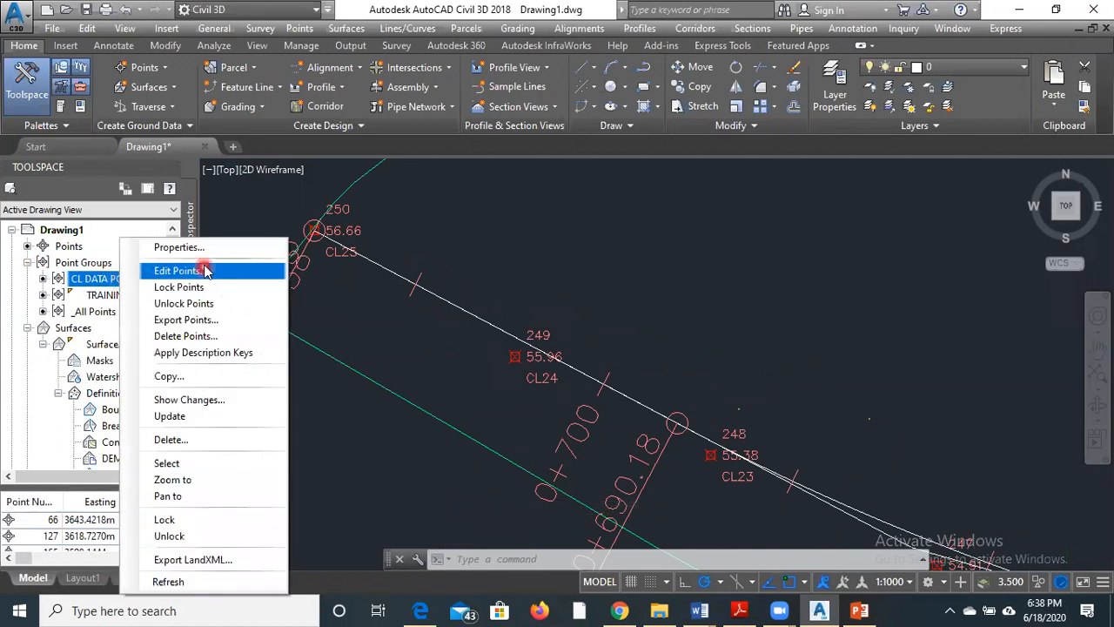
{"action": "left_click", "coordinate": [285, 271]}
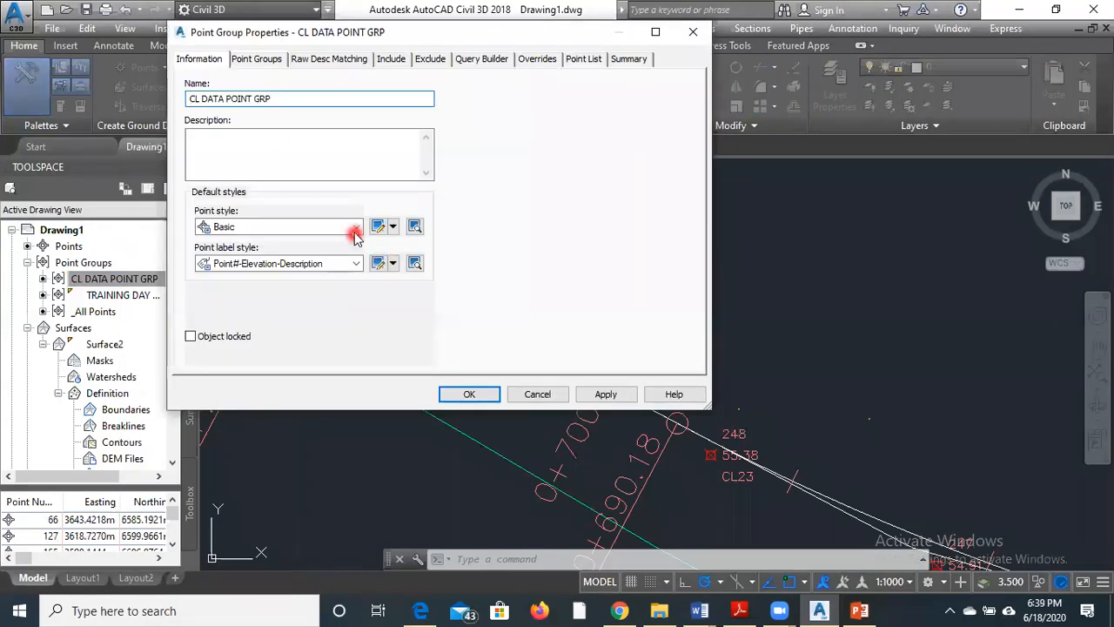
{"action": "left_click", "coordinate": [356, 228]}
{"action": "scroll", "coordinate": [241, 246], "scroll_direction": "up", "scroll_amount": 1}
{"action": "left_click", "coordinate": [240, 247]}
{"action": "left_click", "coordinate": [356, 264]}
{"action": "left_click", "coordinate": [242, 275]}
{"action": "left_click", "coordinate": [606, 394]}
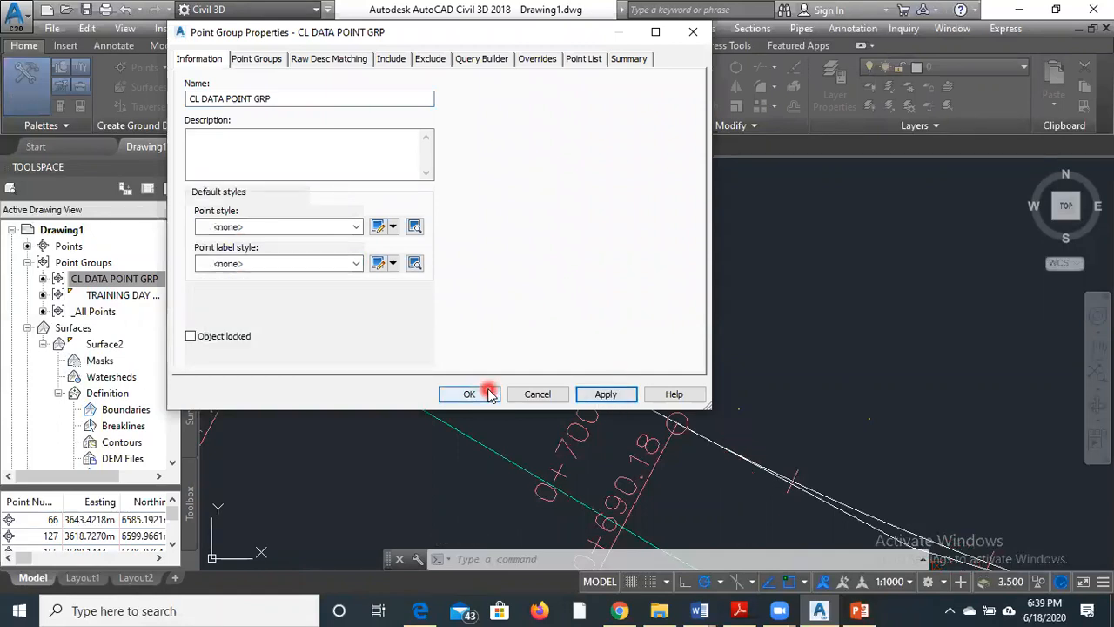
{"action": "left_click", "coordinate": [469, 394]}
Step: Review the full alignment inside the surface boundary, from its end near the curve to its starting station, without the centerline points
{"action": "scroll", "coordinate": [369, 249], "scroll_direction": "down", "scroll_amount": 1}
{"action": "scroll", "coordinate": [370, 250], "scroll_direction": "down", "scroll_amount": 3}
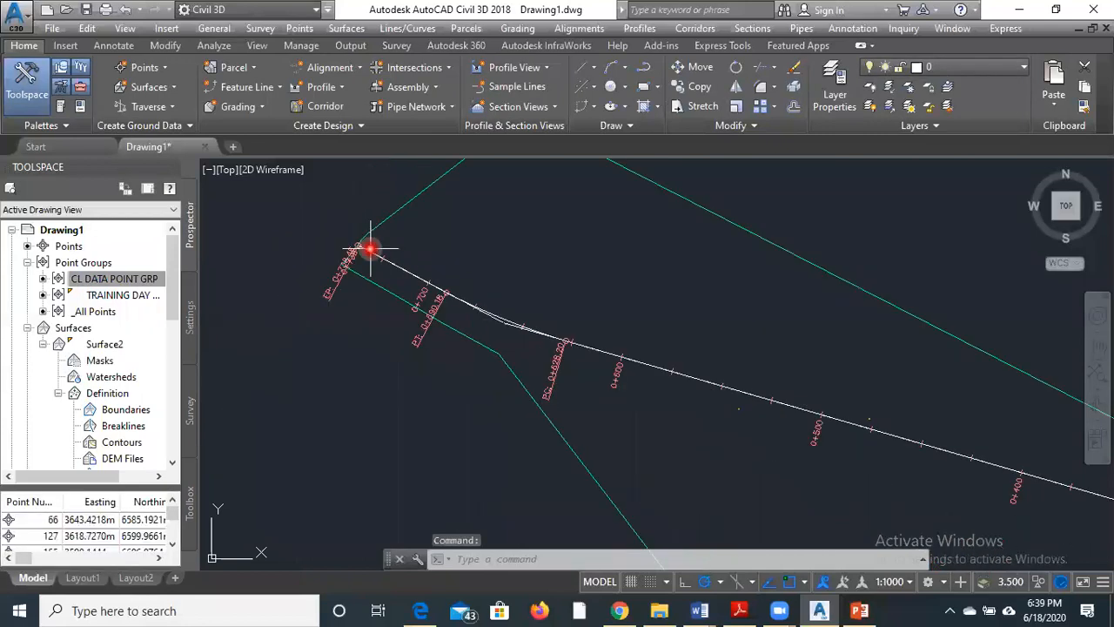
{"action": "scroll", "coordinate": [504, 292], "scroll_direction": "up", "scroll_amount": 3}
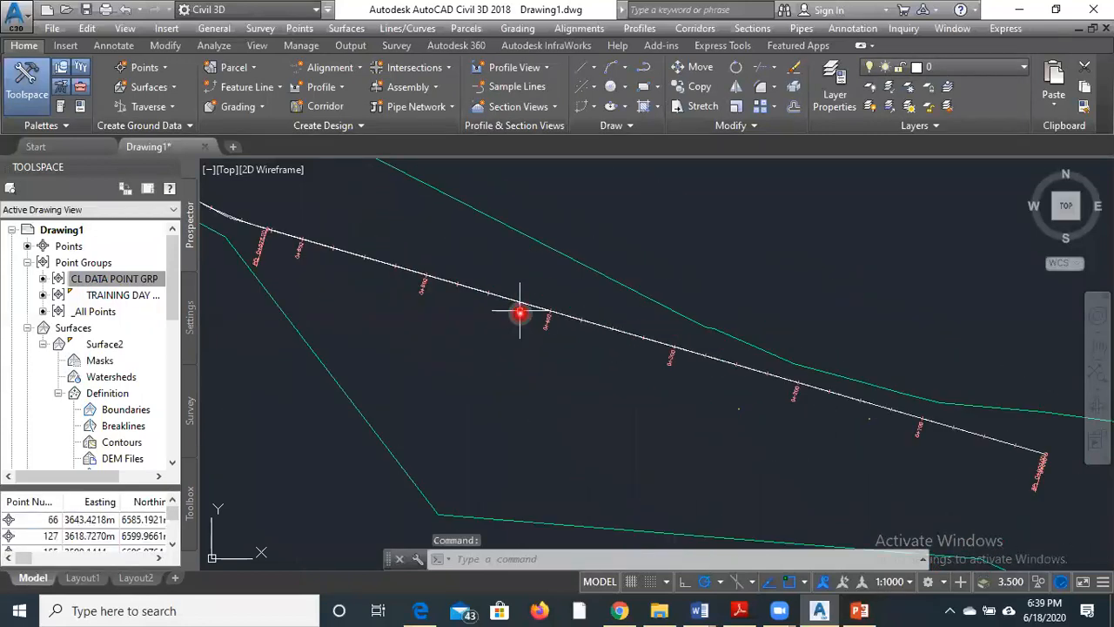
{"action": "scroll", "coordinate": [519, 326], "scroll_direction": "down", "scroll_amount": 2}
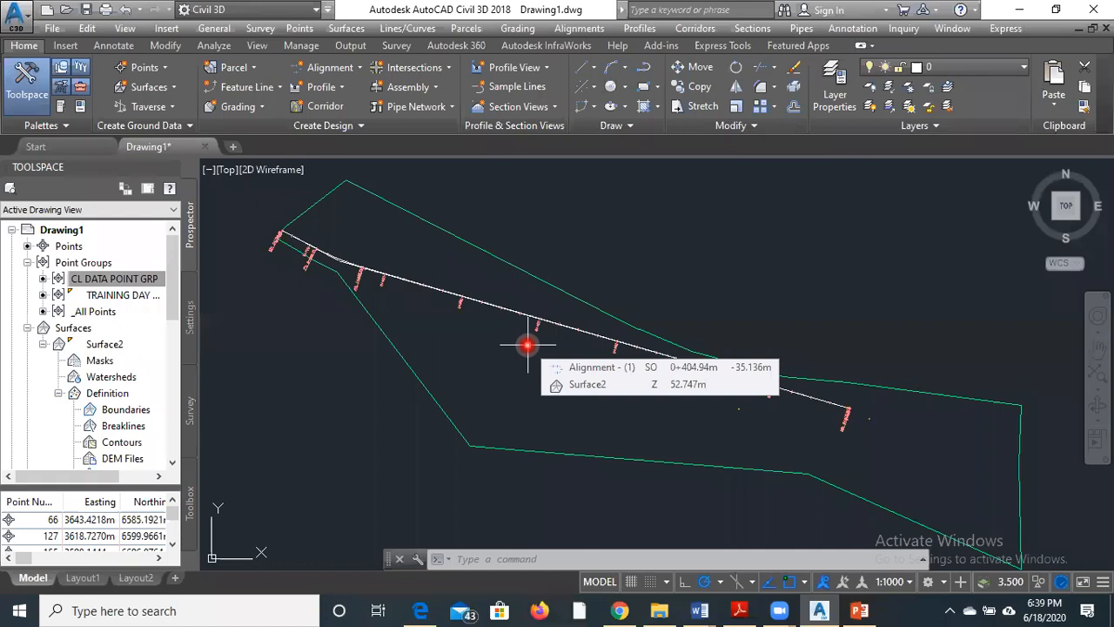
{"action": "scroll", "coordinate": [497, 311], "scroll_direction": "down", "scroll_amount": 4}
{"action": "scroll", "coordinate": [464, 303], "scroll_direction": "up", "scroll_amount": 4}
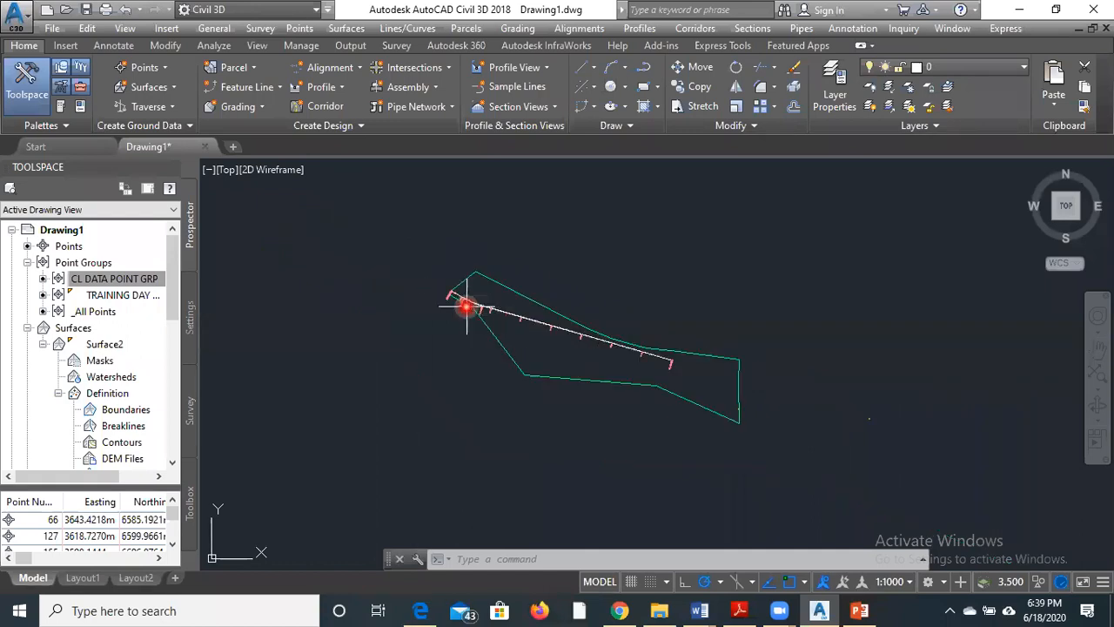
{"action": "scroll", "coordinate": [490, 308], "scroll_direction": "up", "scroll_amount": 3}
{"action": "scroll", "coordinate": [391, 263], "scroll_direction": "down", "scroll_amount": 2}
{"action": "scroll", "coordinate": [477, 345], "scroll_direction": "down", "scroll_amount": 1}
{"action": "scroll", "coordinate": [505, 302], "scroll_direction": "up", "scroll_amount": 2}
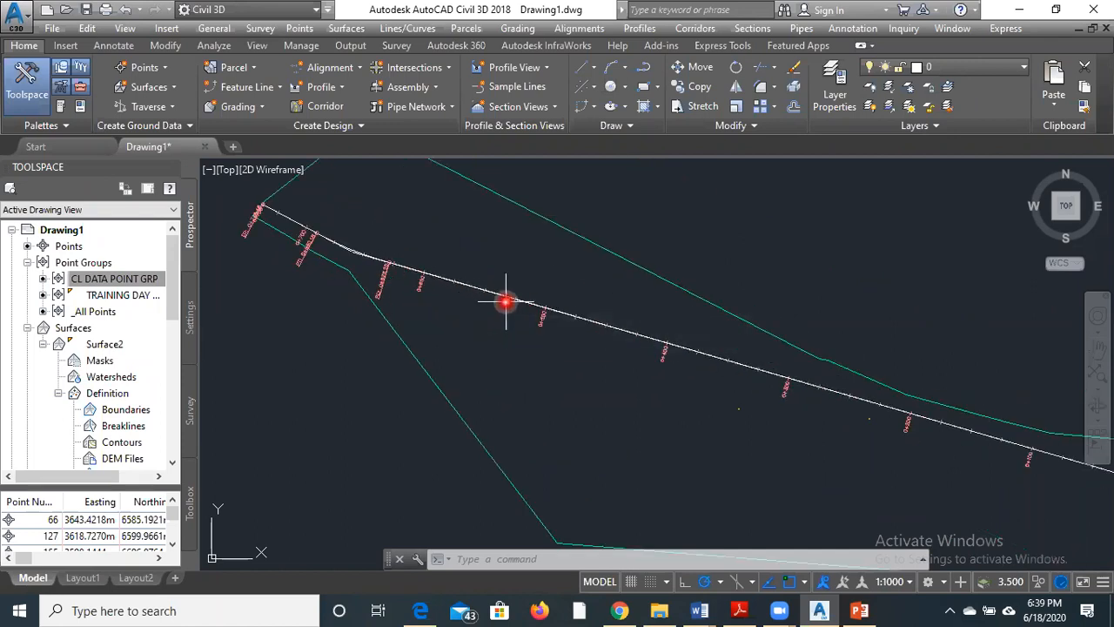
{"action": "mouse_move", "coordinate": [506, 302]}
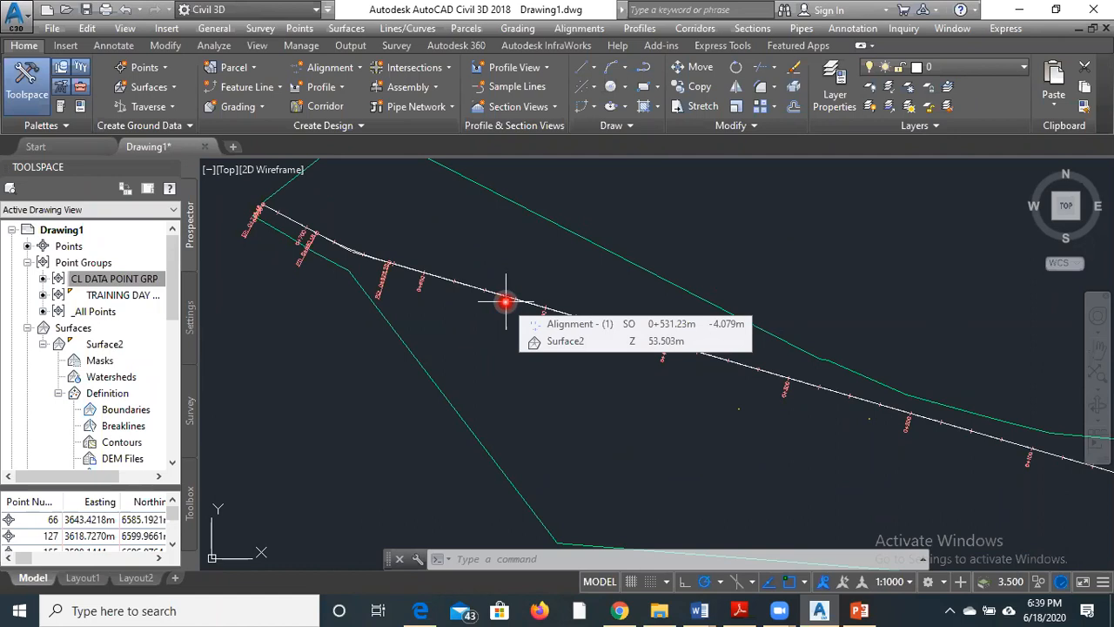
{"action": "scroll", "coordinate": [506, 302], "scroll_direction": "down", "scroll_amount": 4}
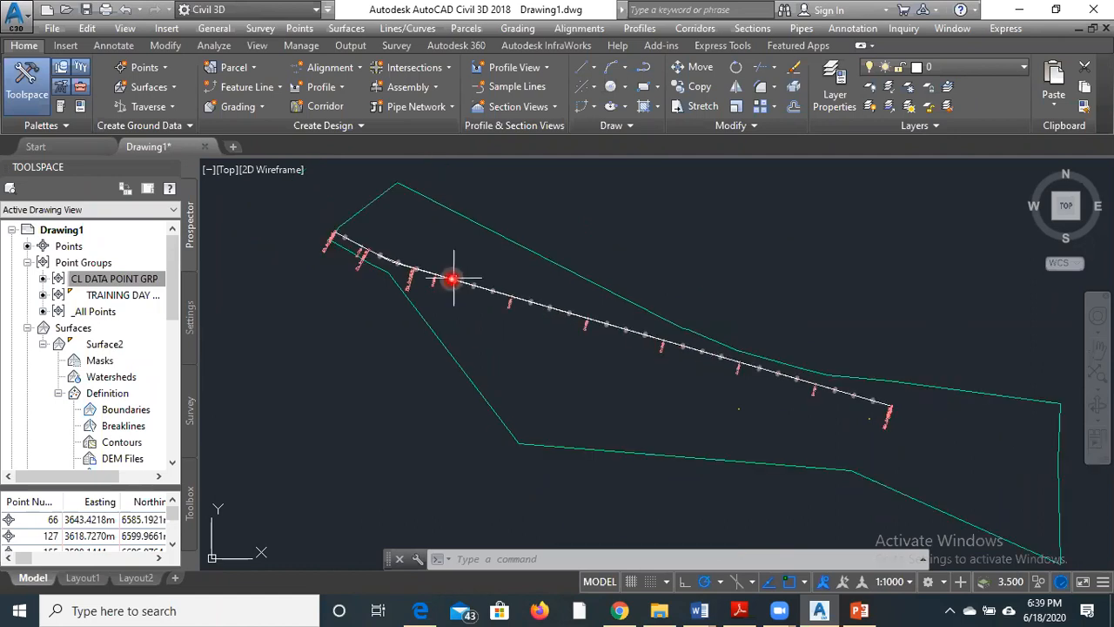
{"action": "scroll", "coordinate": [509, 269], "scroll_direction": "up", "scroll_amount": 5}
Step: Offset the alignment centerline 3.65 m to both its north and south sides
{"action": "mouse_move", "coordinate": [484, 274]}
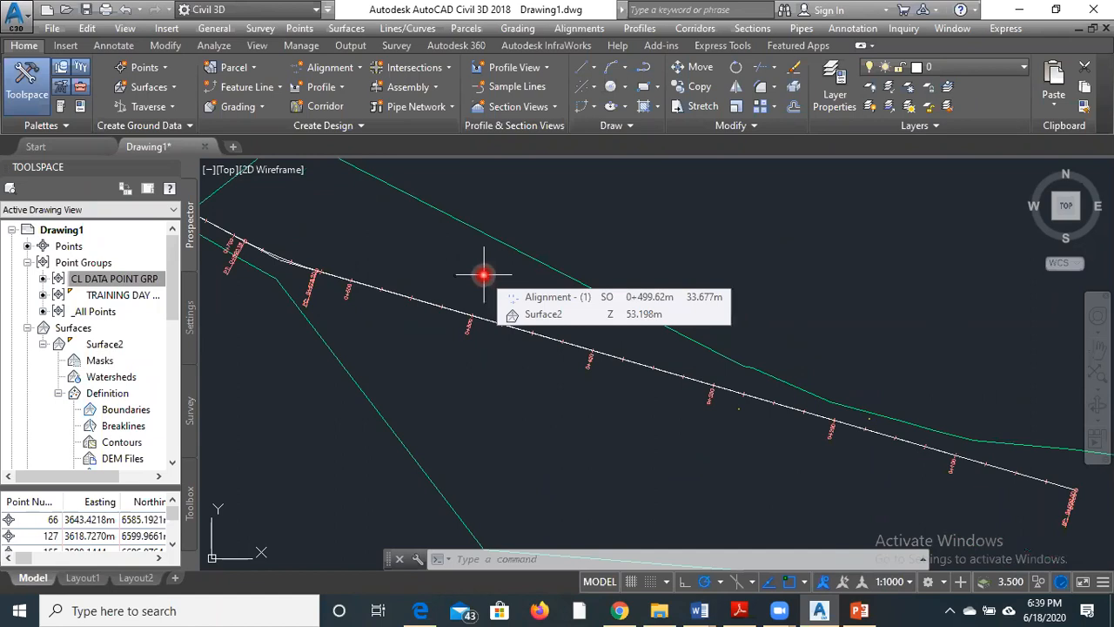
{"action": "type", "text": "o"}
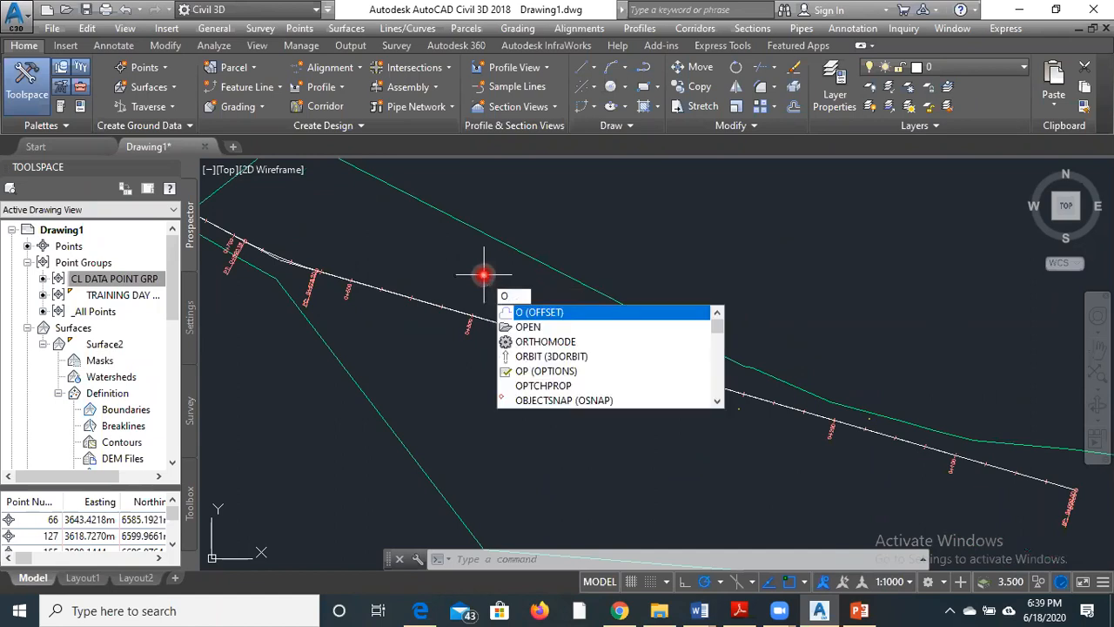
{"action": "key", "text": "Return"}
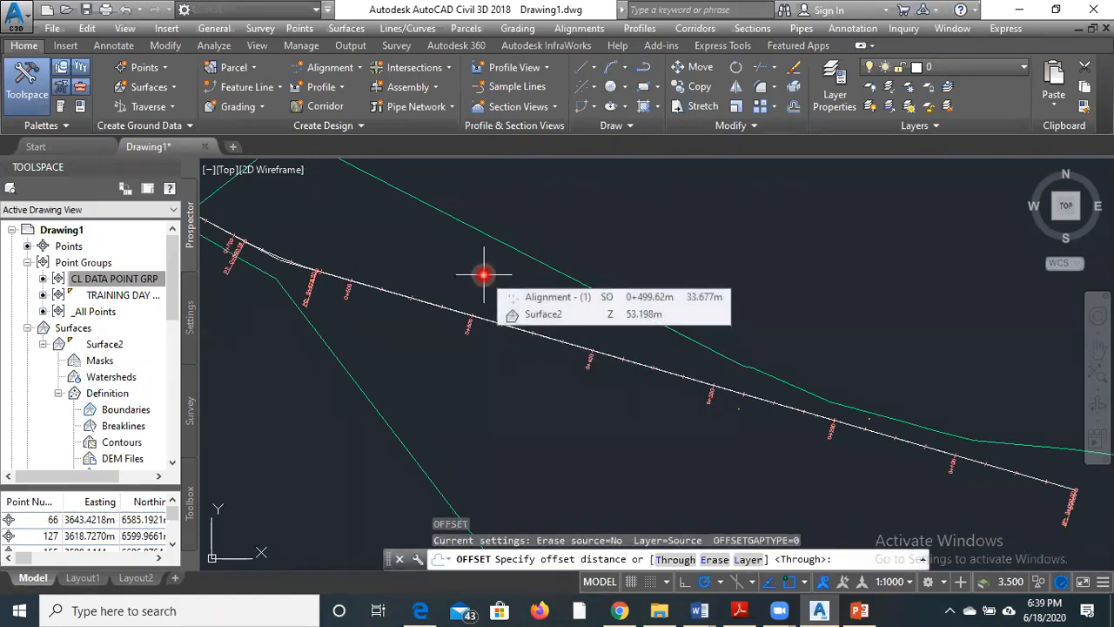
{"action": "type", "text": "3"}
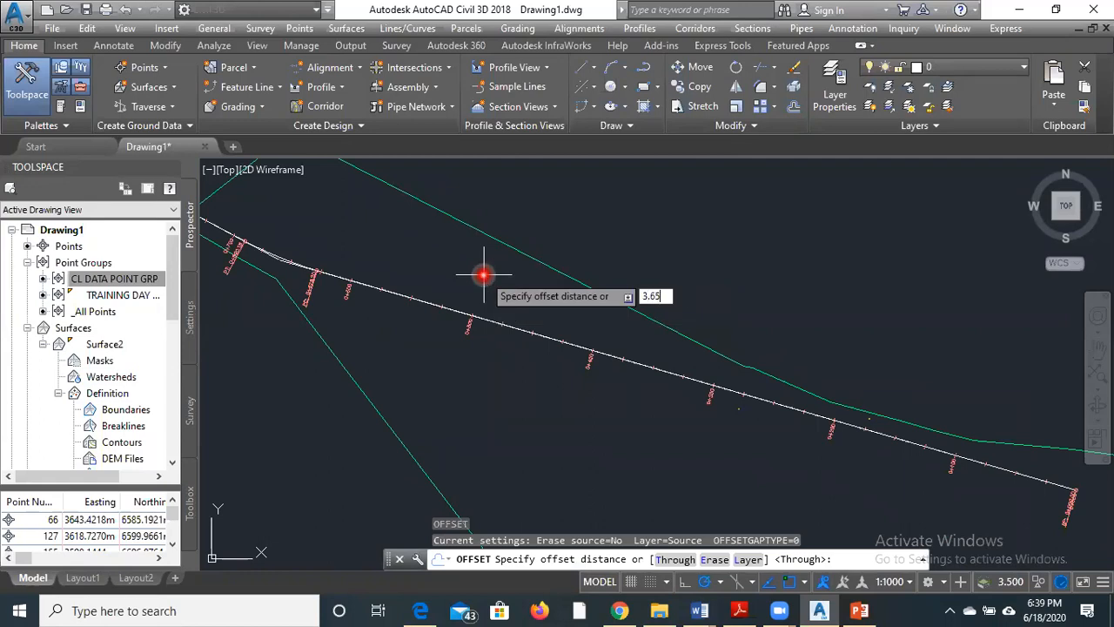
{"action": "type", "text": ".65"}
{"action": "key", "text": "Return"}
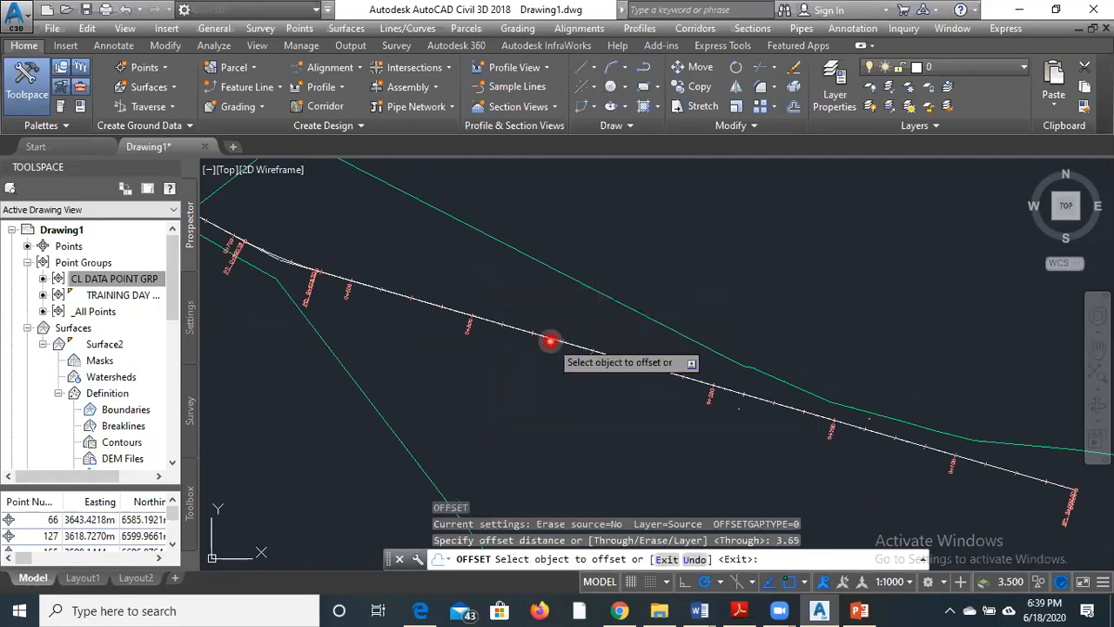
{"action": "left_click", "coordinate": [551, 339]}
{"action": "left_click", "coordinate": [559, 296]}
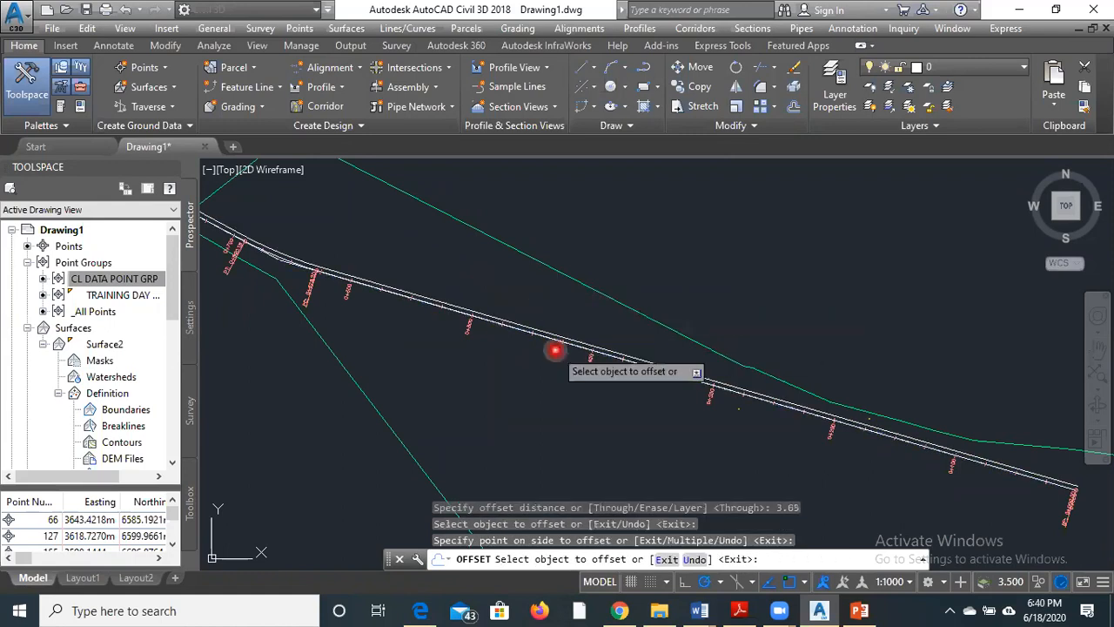
{"action": "scroll", "coordinate": [555, 350], "scroll_direction": "up", "scroll_amount": 3}
{"action": "left_click", "coordinate": [562, 324]}
{"action": "left_click", "coordinate": [538, 372]}
{"action": "scroll", "coordinate": [539, 373], "scroll_direction": "down", "scroll_amount": 4}
{"action": "scroll", "coordinate": [537, 345], "scroll_direction": "up", "scroll_amount": 2}
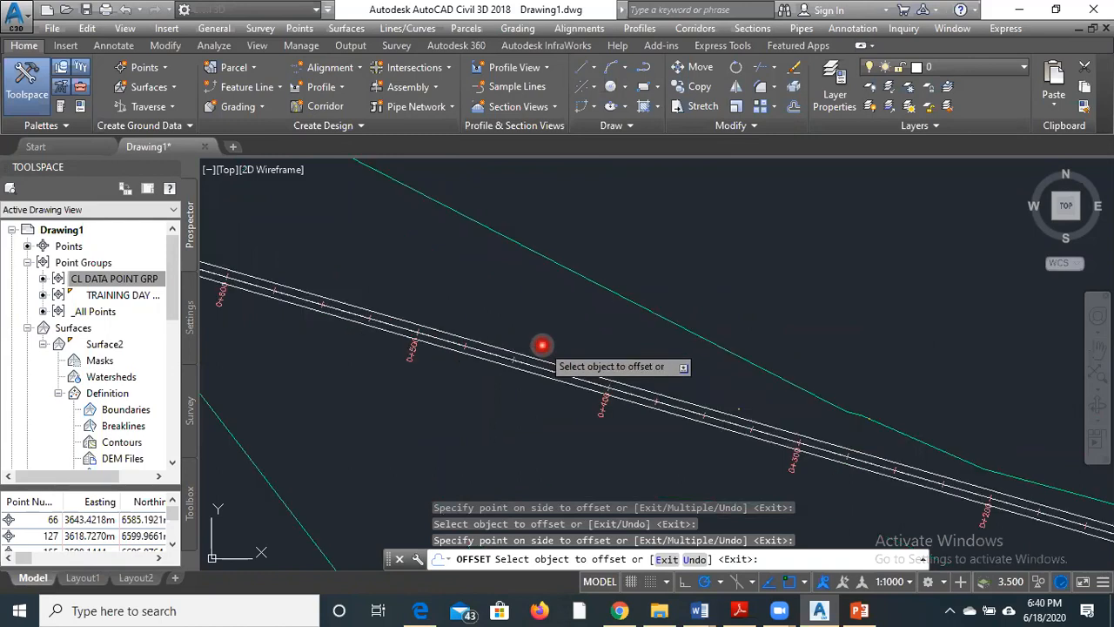
Step: Offset each of the two 3.65 m offset lines a further 2.75 m outward from the centerline
{"action": "scroll", "coordinate": [541, 344], "scroll_direction": "up", "scroll_amount": 2}
{"action": "left_click", "coordinate": [538, 351]}
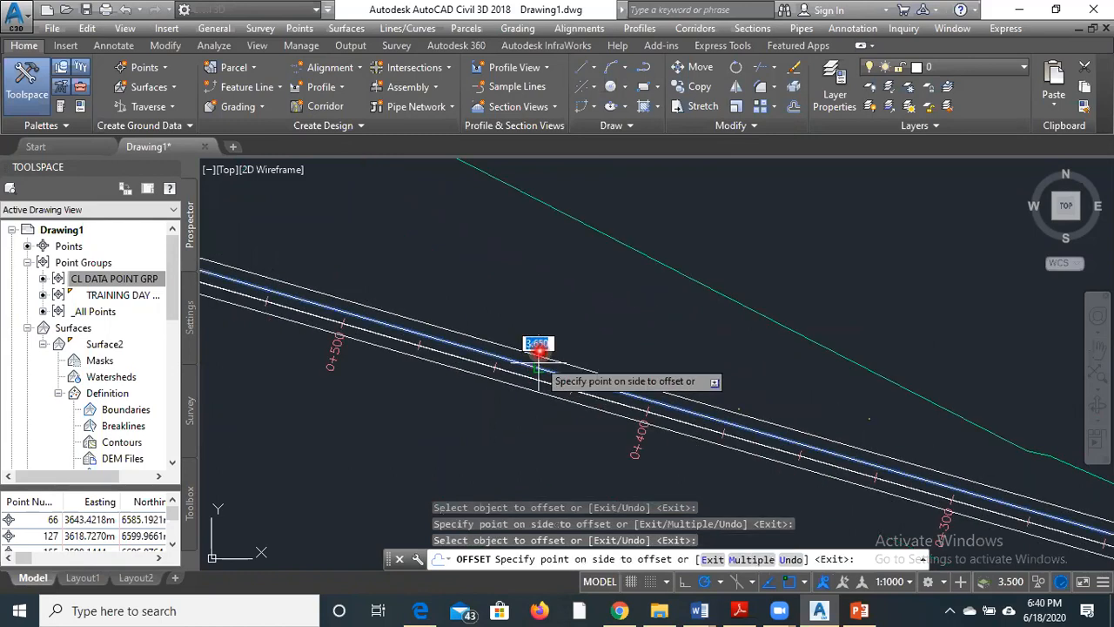
{"action": "type", "text": "2.75"}
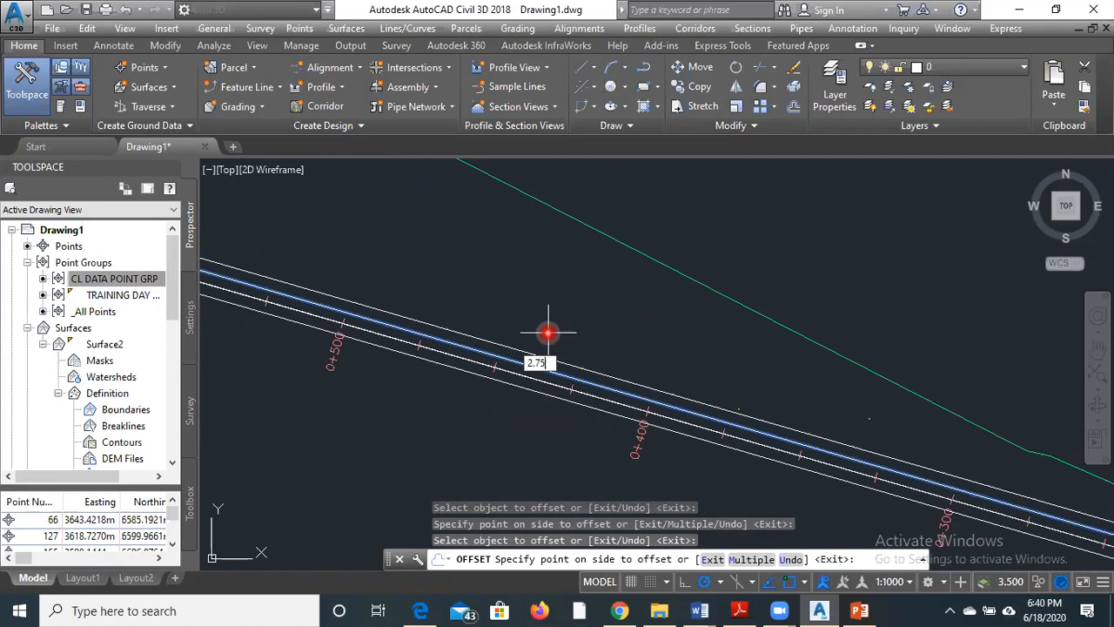
{"action": "key", "text": "Return"}
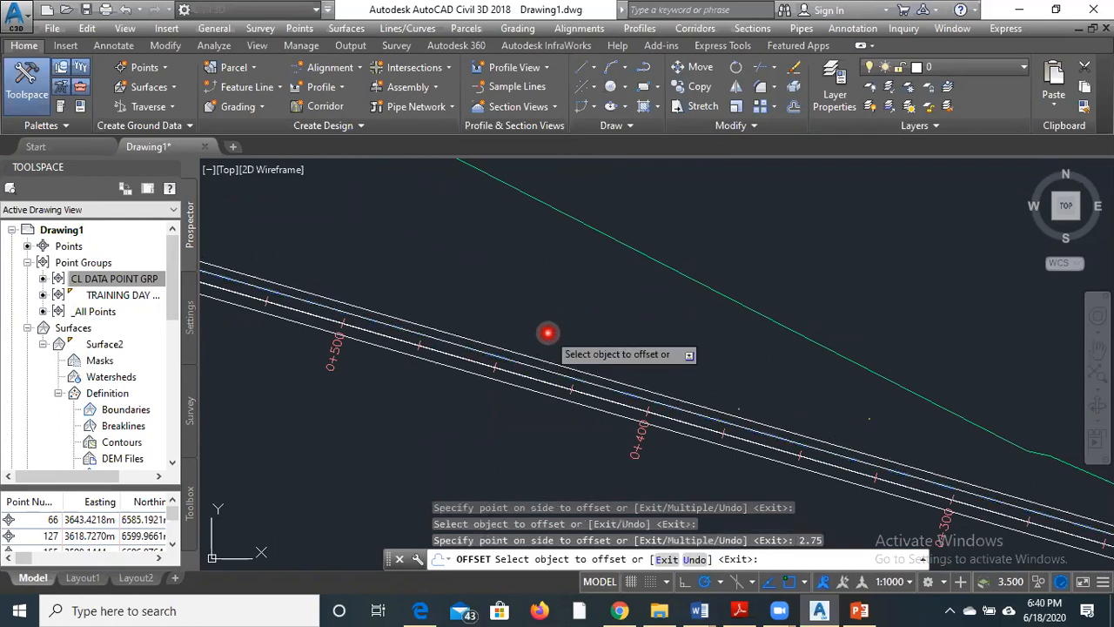
{"action": "scroll", "coordinate": [413, 326], "scroll_direction": "down", "scroll_amount": 5}
{"action": "scroll", "coordinate": [487, 374], "scroll_direction": "up", "scroll_amount": 5}
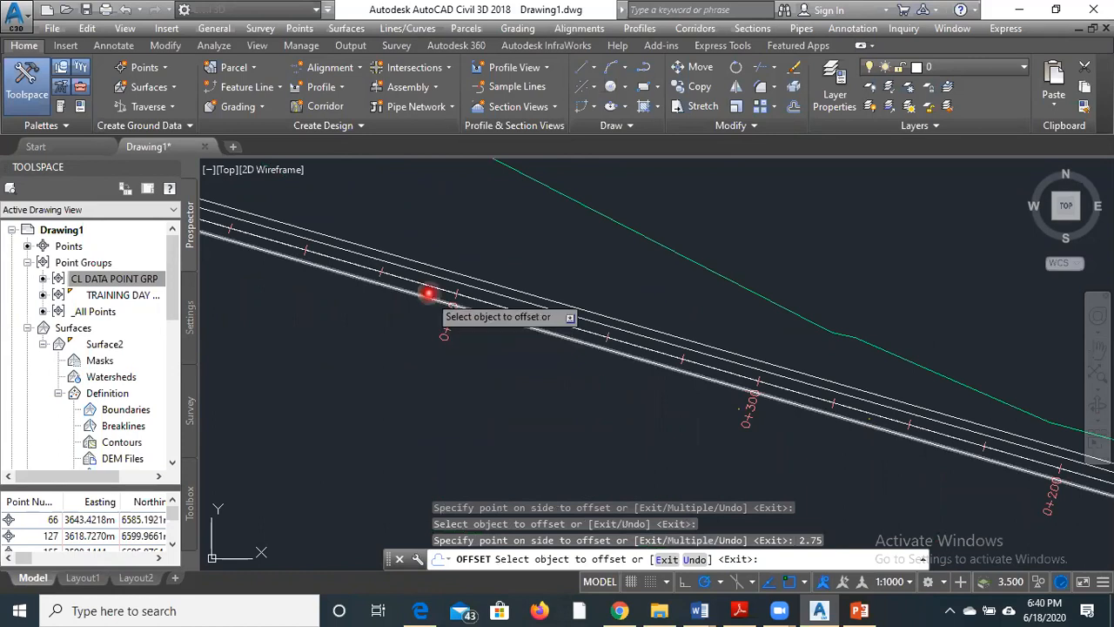
{"action": "left_click", "coordinate": [422, 298]}
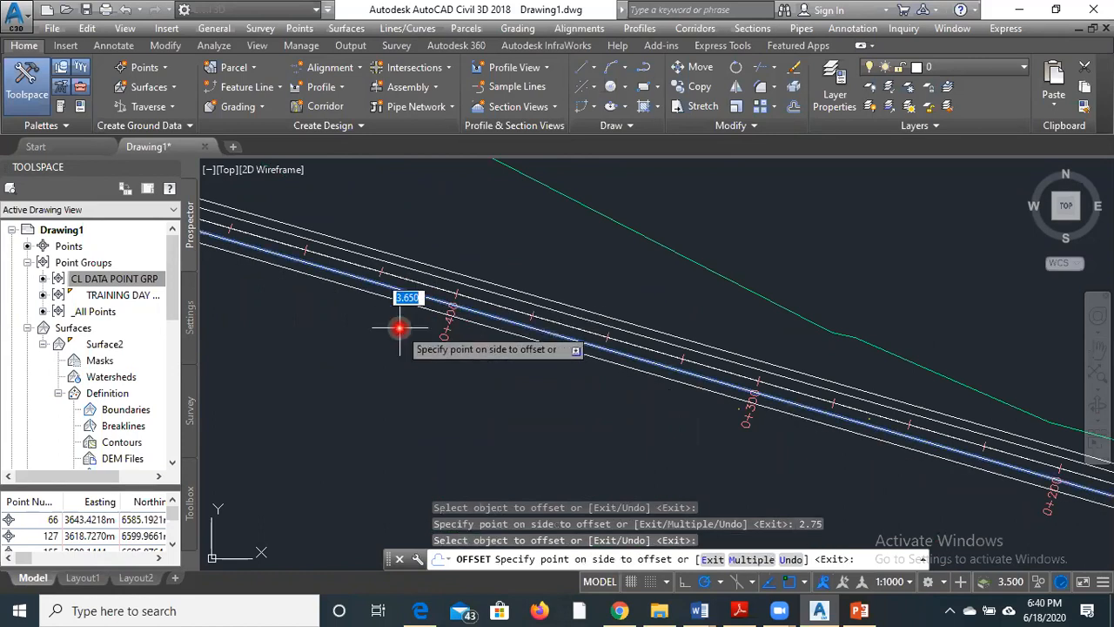
{"action": "type", "text": "2.75"}
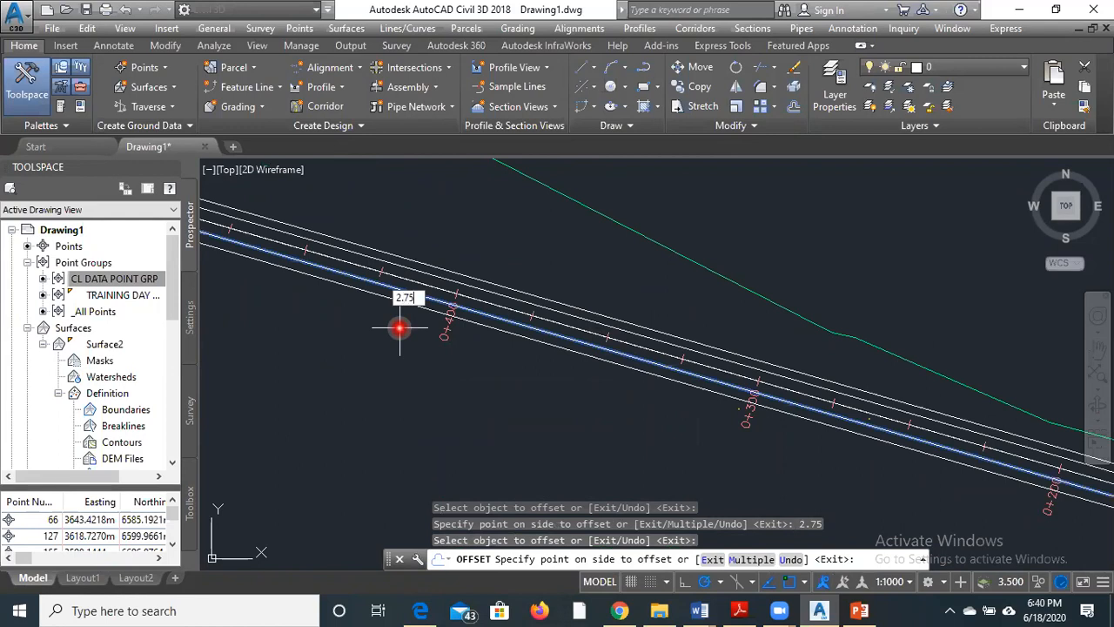
{"action": "left_click", "coordinate": [399, 328]}
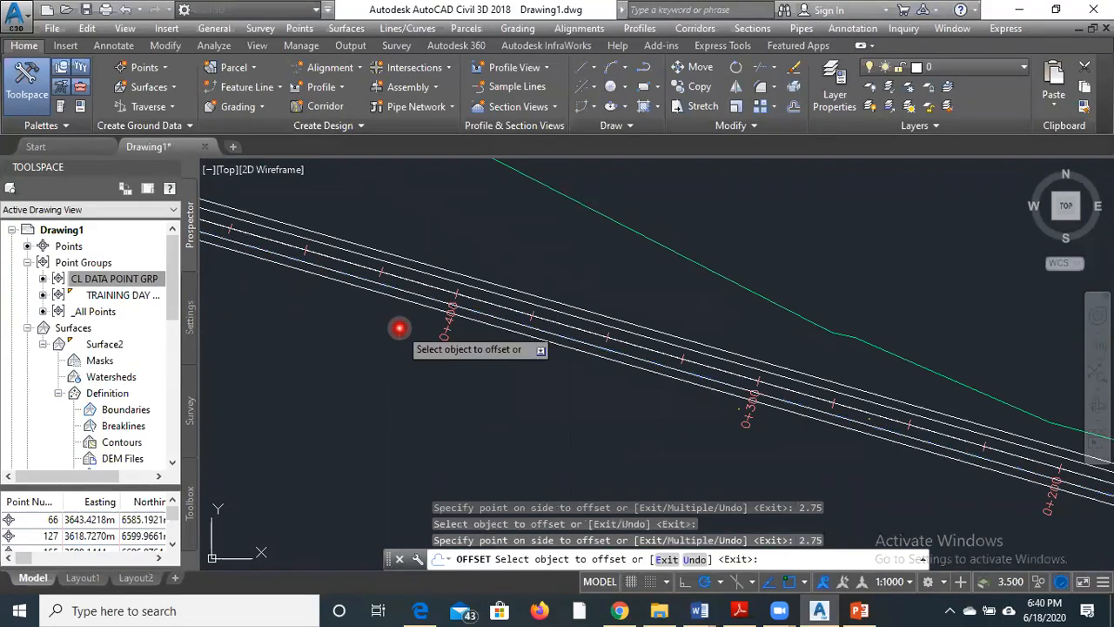
Step: Offset the outermost line on each side of the centerline 1 m outward and end the Offset command
{"action": "scroll", "coordinate": [487, 303], "scroll_direction": "down", "scroll_amount": 4}
{"action": "scroll", "coordinate": [417, 275], "scroll_direction": "up", "scroll_amount": 7}
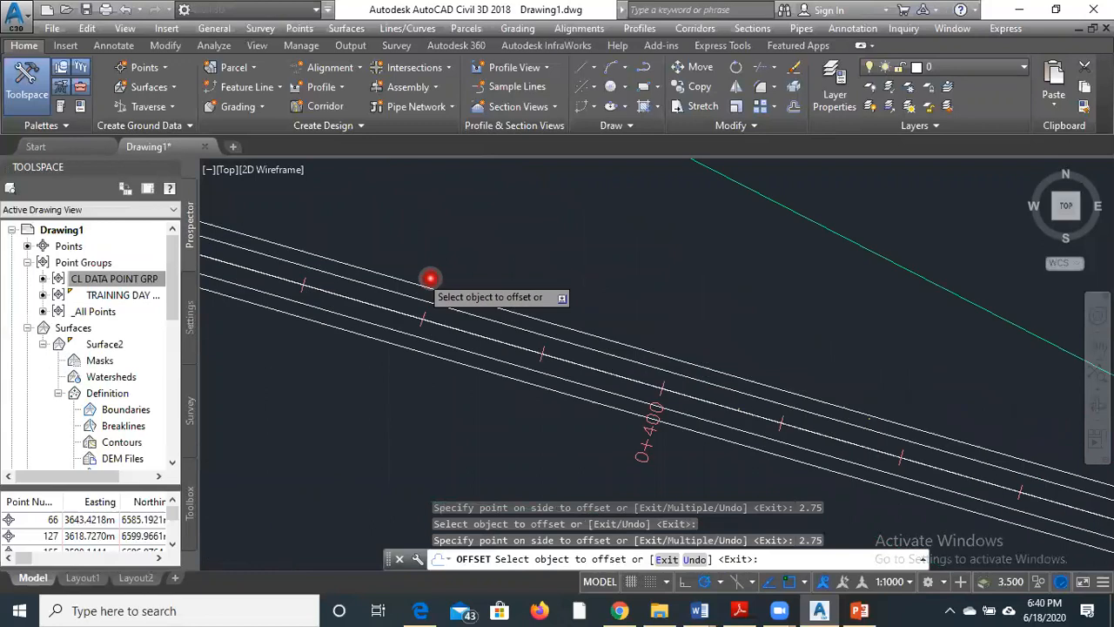
{"action": "scroll", "coordinate": [430, 278], "scroll_direction": "up", "scroll_amount": 2}
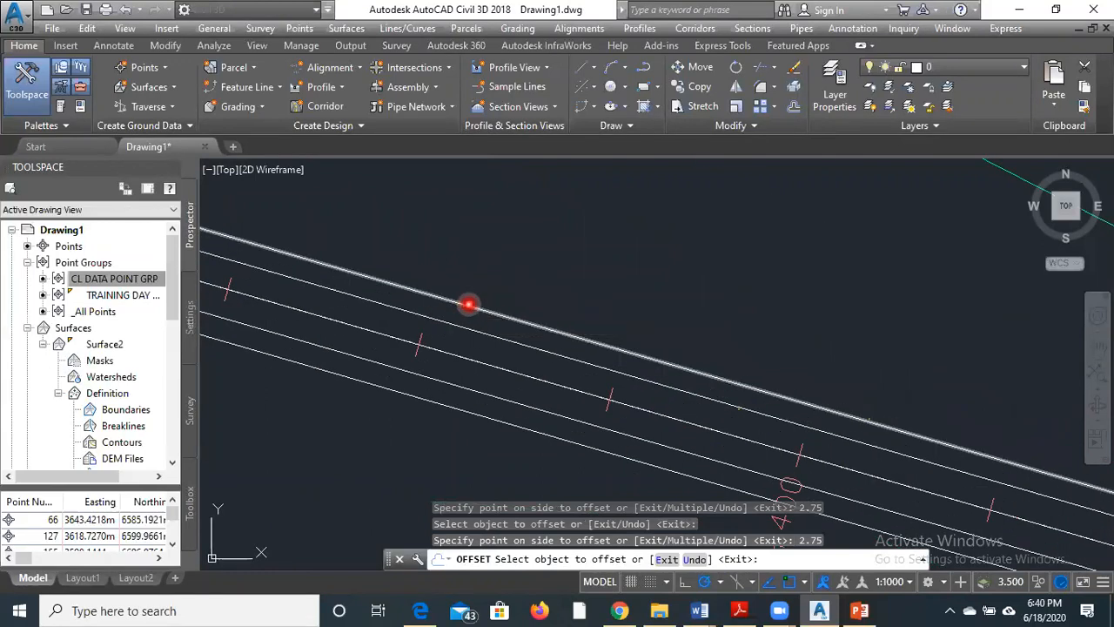
{"action": "left_click", "coordinate": [468, 304]}
{"action": "type", "text": "1"}
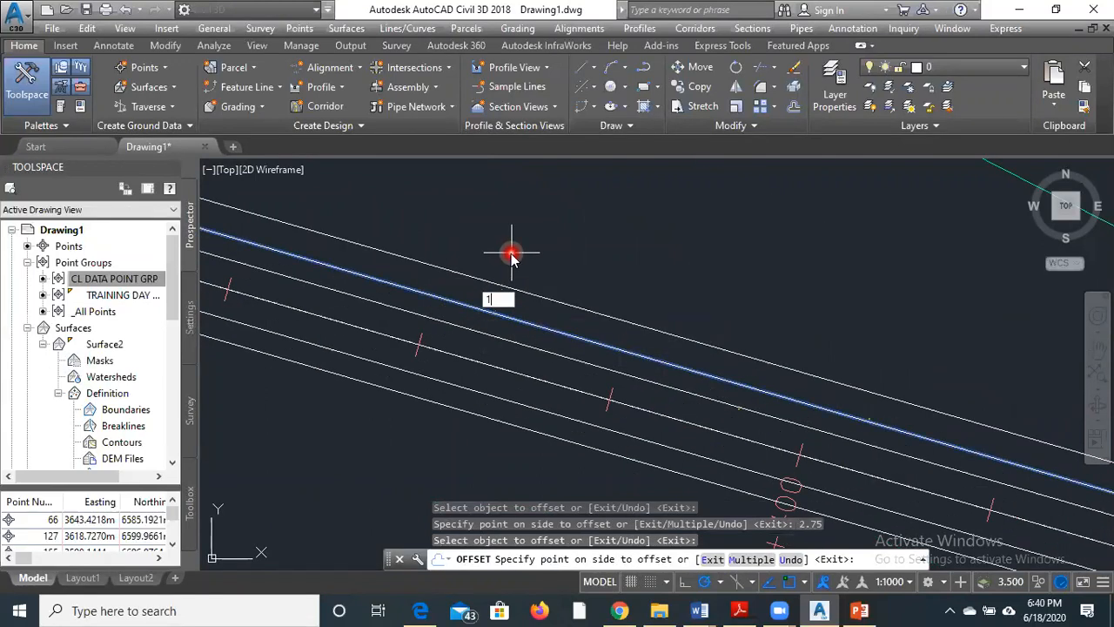
{"action": "key", "text": "Return"}
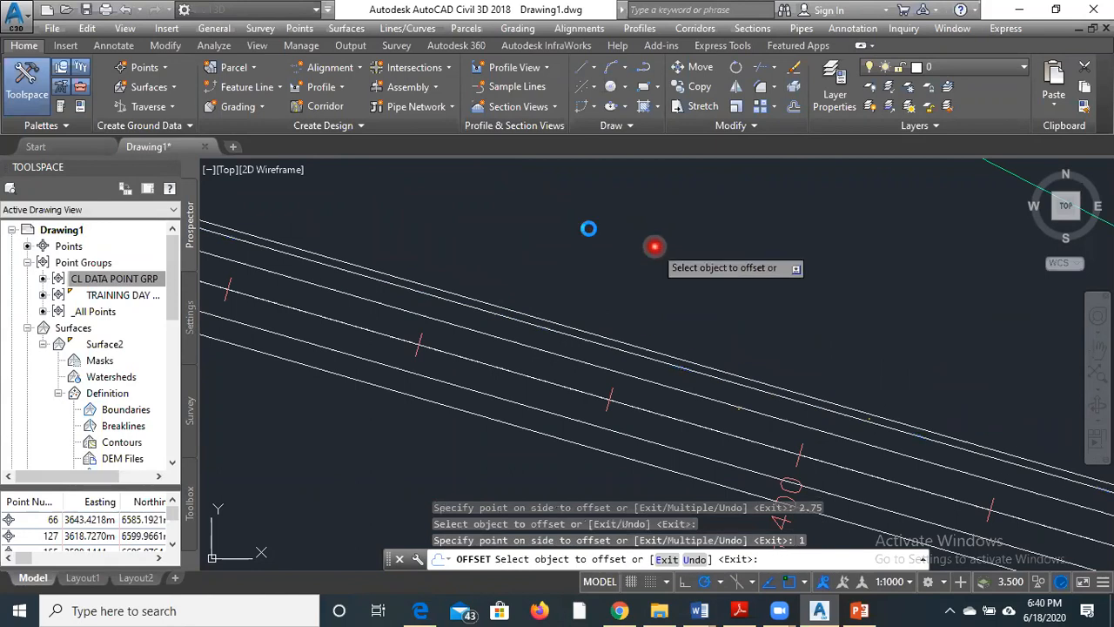
{"action": "scroll", "coordinate": [504, 258], "scroll_direction": "down", "scroll_amount": 2}
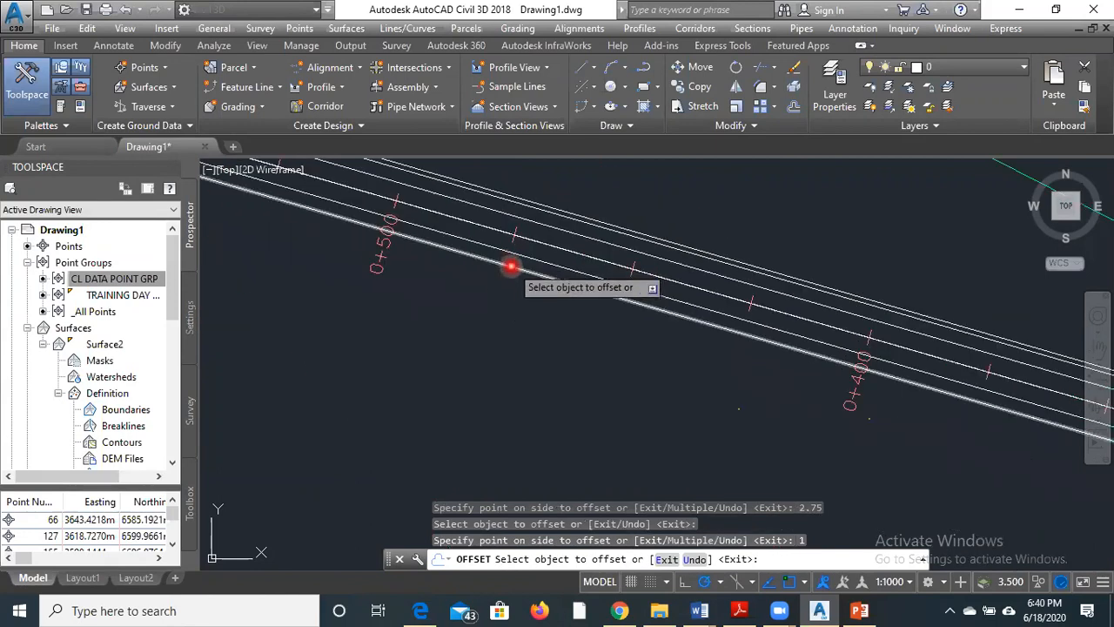
{"action": "left_click", "coordinate": [509, 265]}
{"action": "type", "text": "1"}
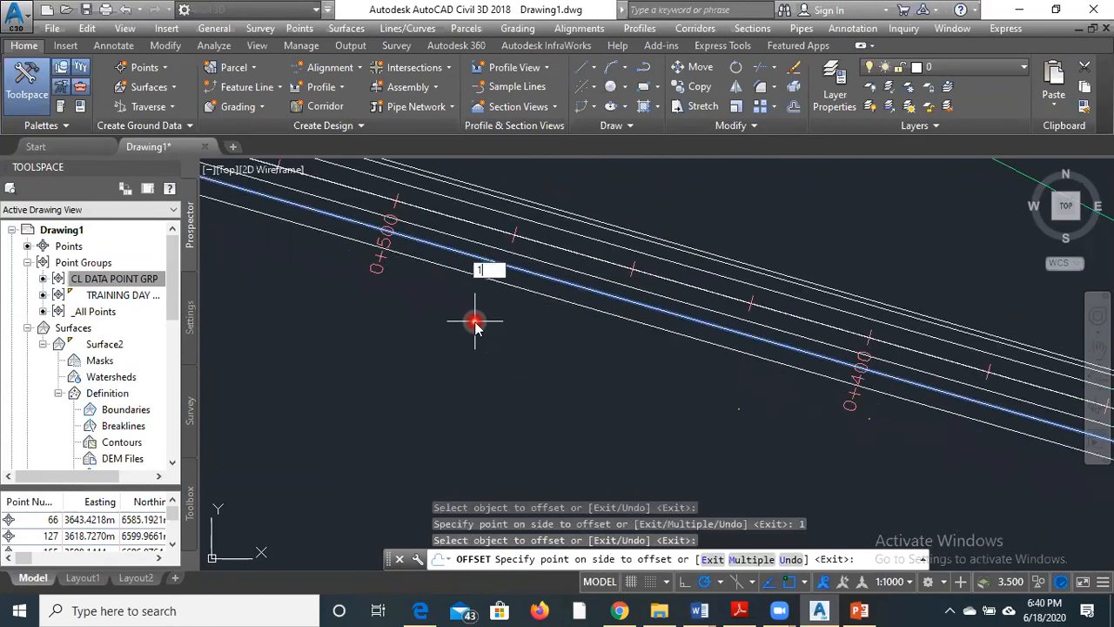
{"action": "key", "text": "Return"}
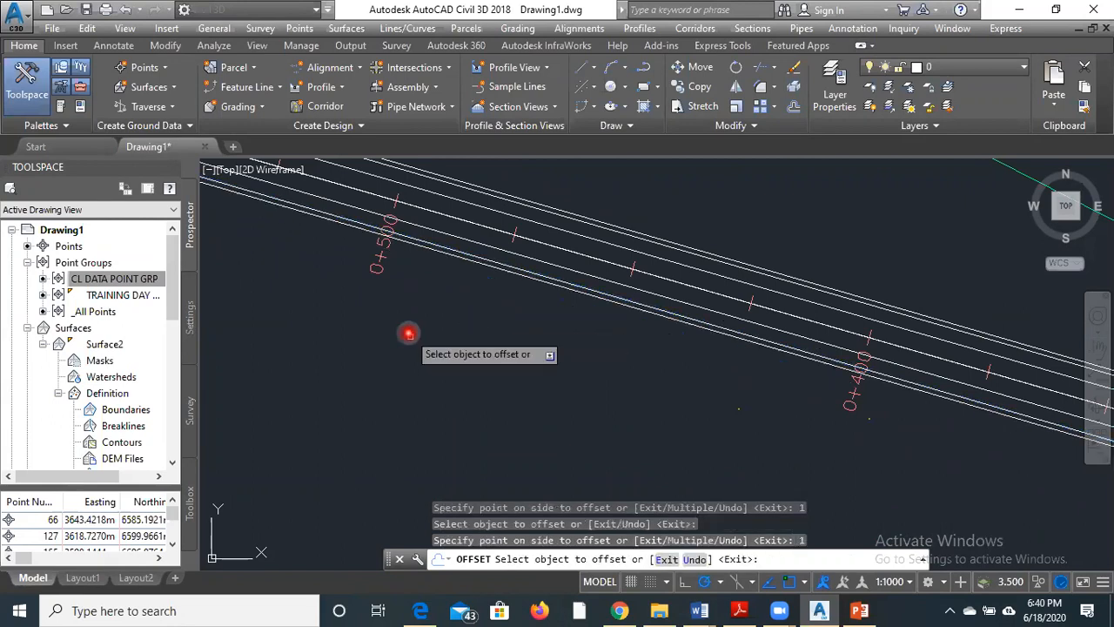
{"action": "scroll", "coordinate": [407, 326], "scroll_direction": "down", "scroll_amount": 3}
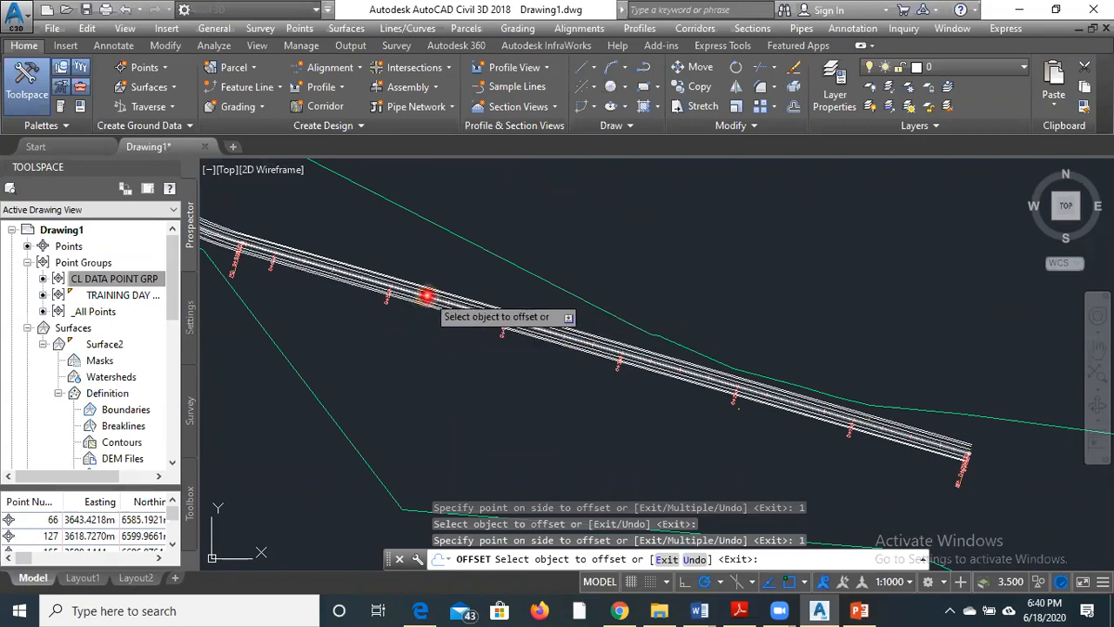
{"action": "scroll", "coordinate": [425, 299], "scroll_direction": "up", "scroll_amount": 3}
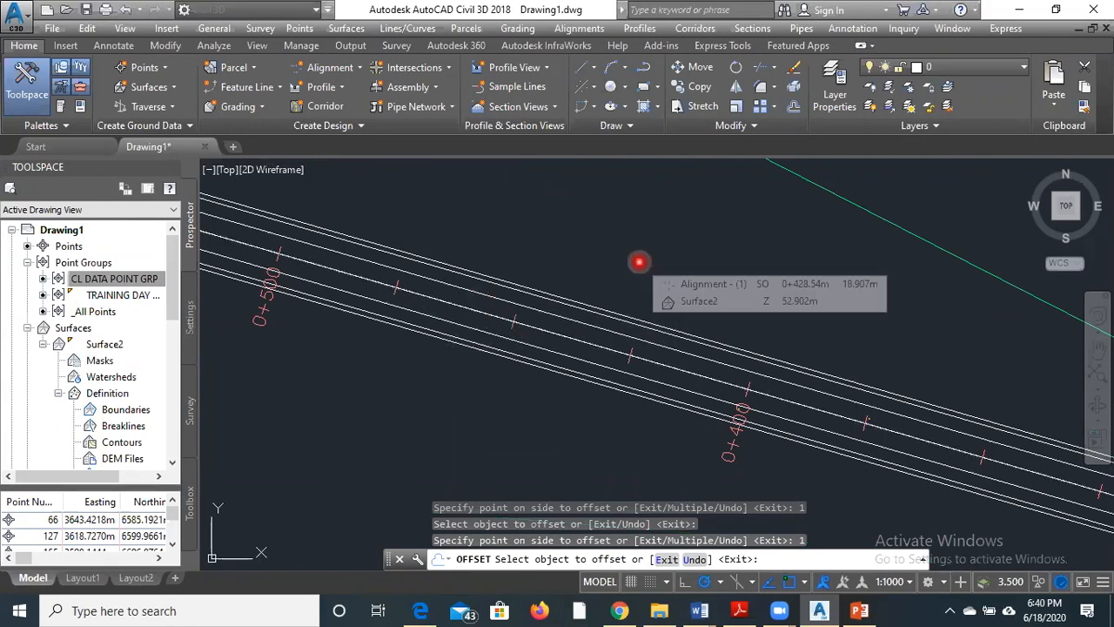
{"action": "key", "text": "Escape"}
Step: Offset the alignment centerline 30 m to both its north and south sides and end the Offset command
{"action": "type", "text": "O"}
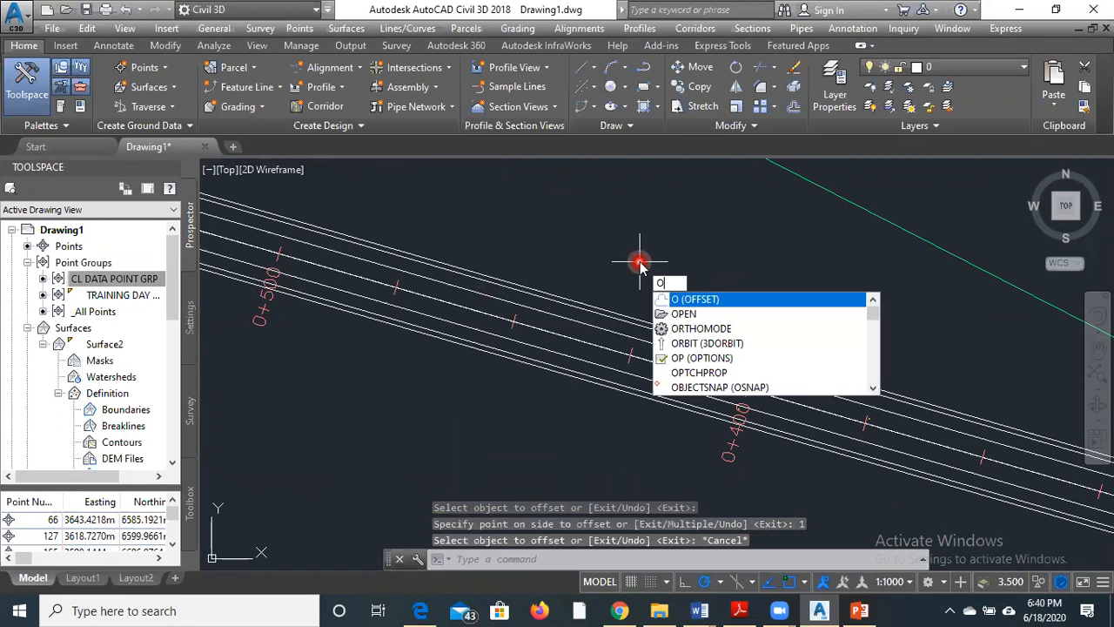
{"action": "key", "text": "Return"}
{"action": "type", "text": "3"}
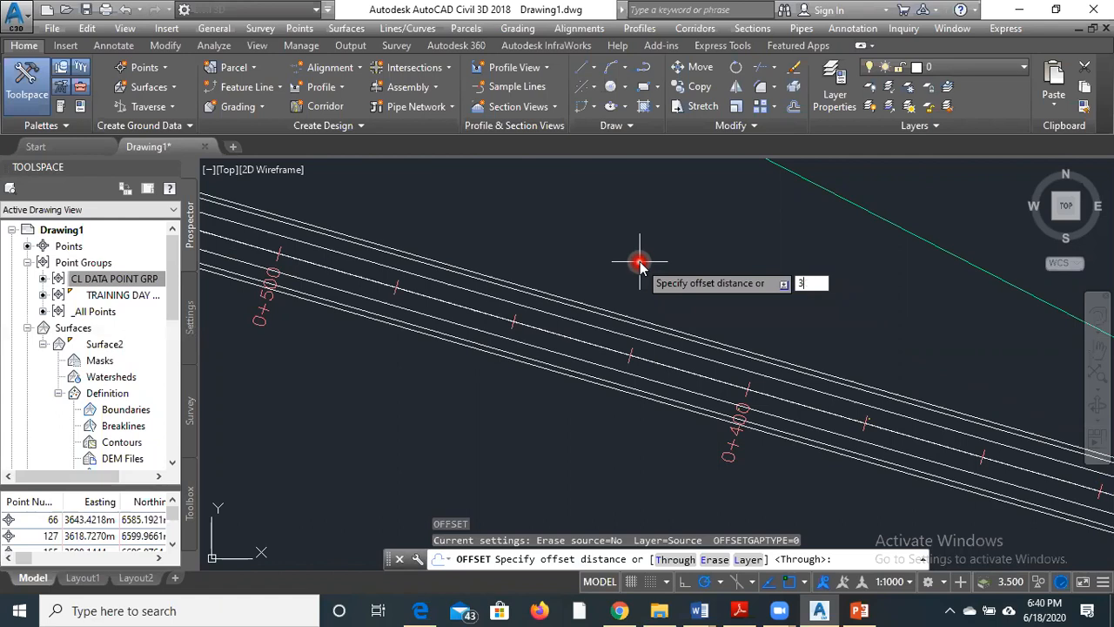
{"action": "type", "text": "0"}
{"action": "key", "text": "Return"}
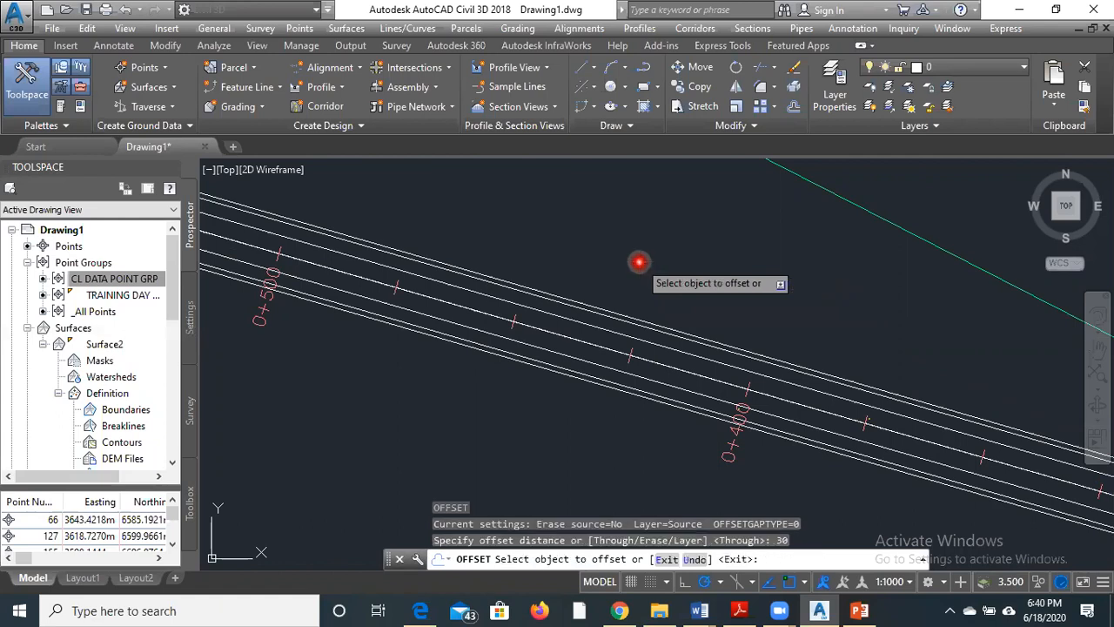
{"action": "left_click", "coordinate": [573, 339]}
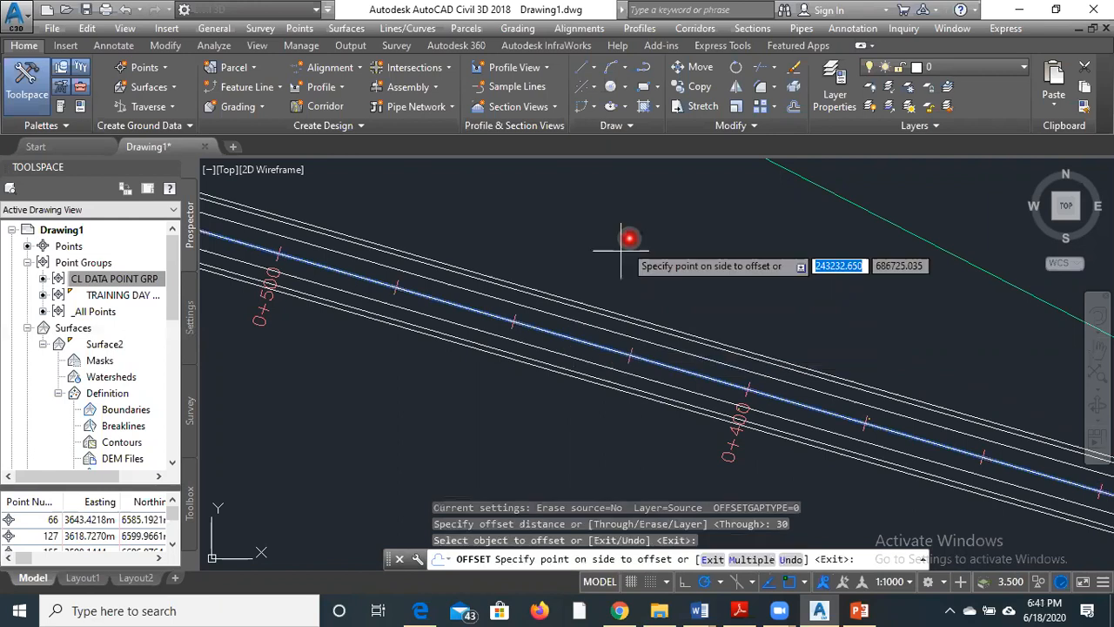
{"action": "left_click", "coordinate": [634, 230]}
{"action": "scroll", "coordinate": [637, 224], "scroll_direction": "down", "scroll_amount": 2}
{"action": "left_click", "coordinate": [607, 300]}
{"action": "left_click", "coordinate": [551, 365]}
{"action": "scroll", "coordinate": [577, 281], "scroll_direction": "down", "scroll_amount": 3}
{"action": "scroll", "coordinate": [577, 326], "scroll_direction": "up", "scroll_amount": 2}
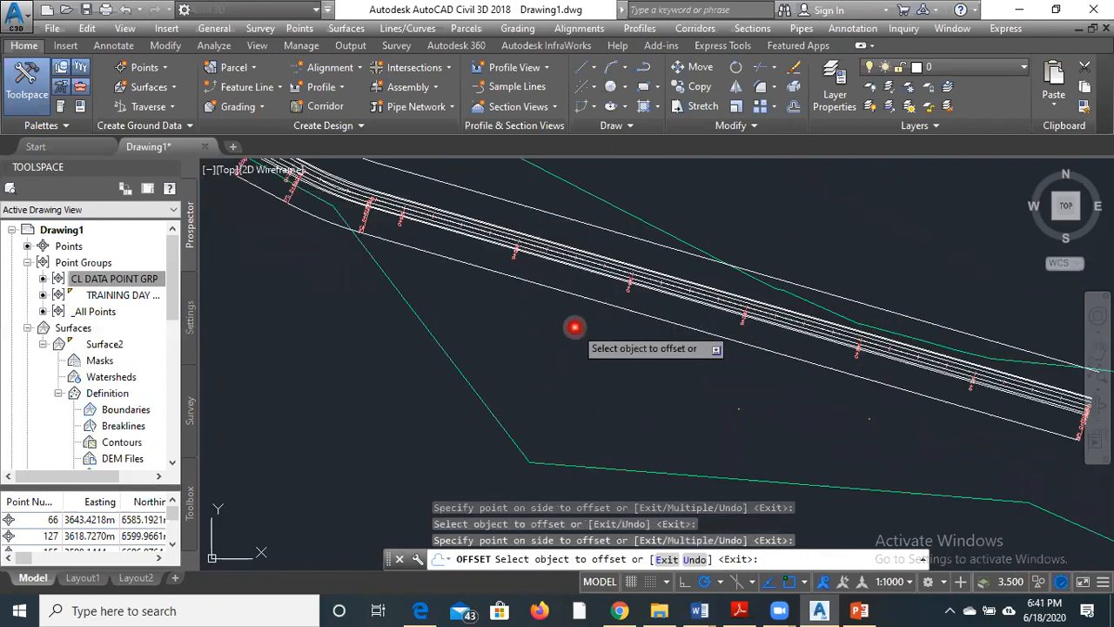
{"action": "scroll", "coordinate": [522, 287], "scroll_direction": "down", "scroll_amount": 3}
{"action": "scroll", "coordinate": [518, 283], "scroll_direction": "up", "scroll_amount": 3}
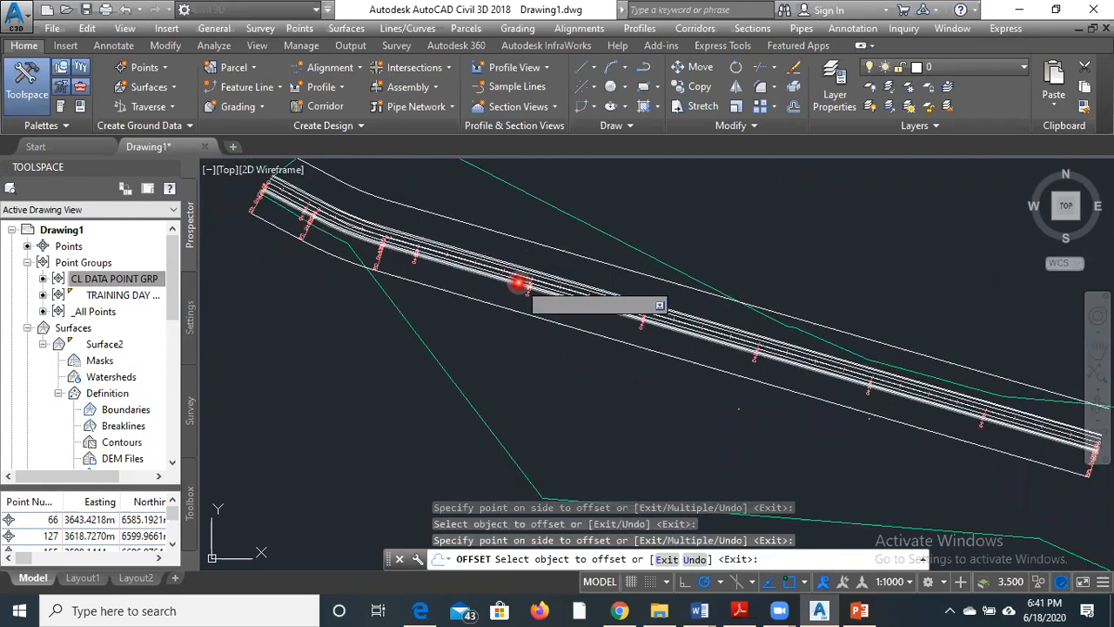
{"action": "scroll", "coordinate": [559, 266], "scroll_direction": "up", "scroll_amount": 2}
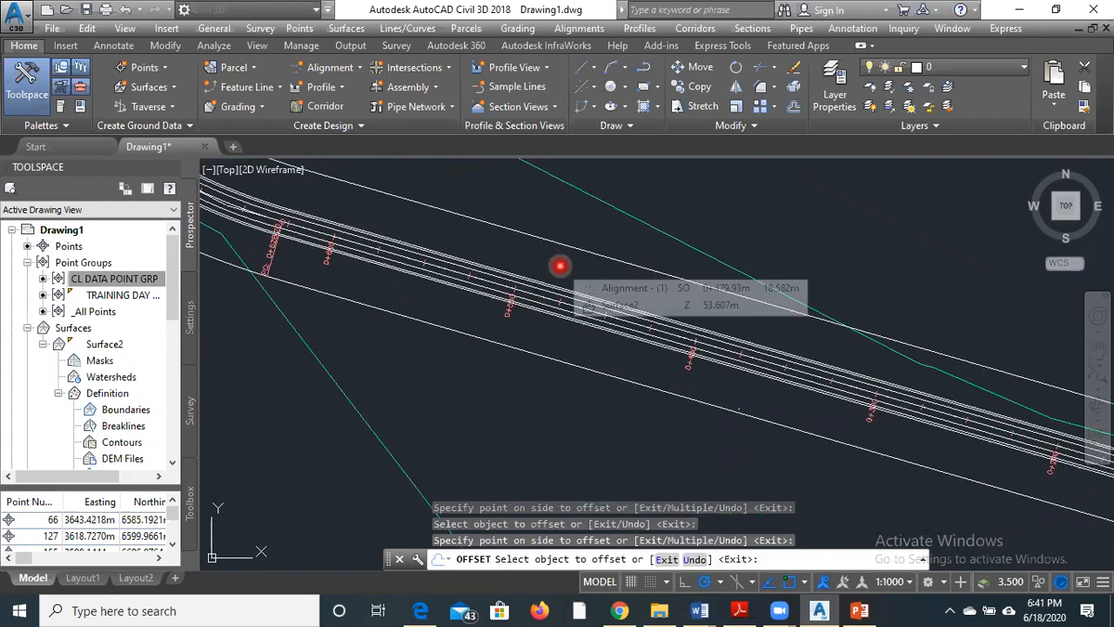
{"action": "key", "text": "Escape"}
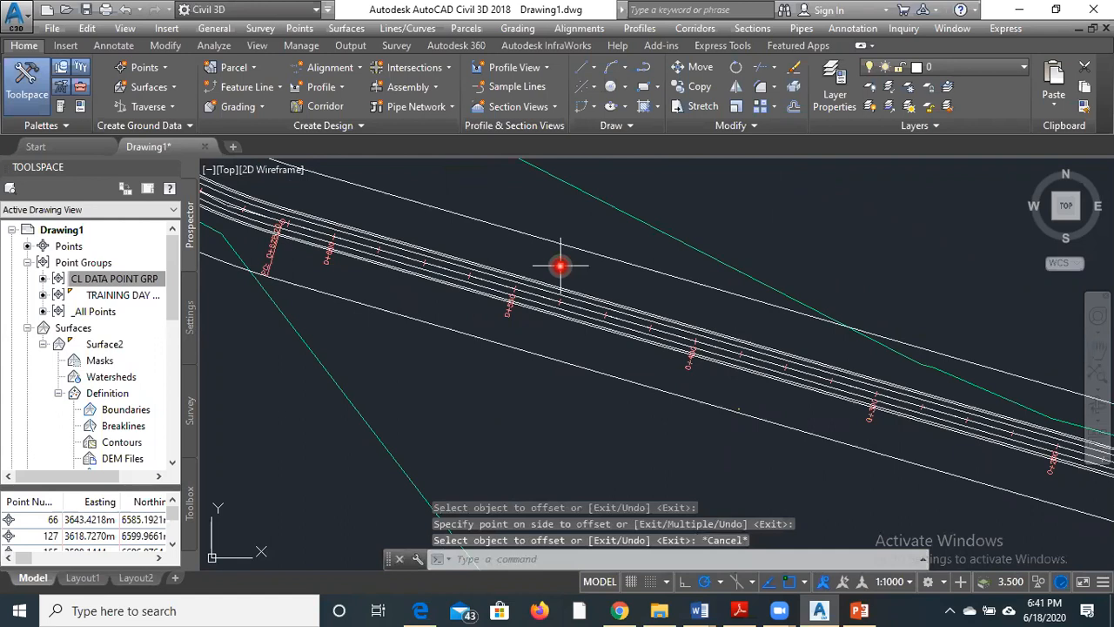
Step: Change the color of the two 3.65 m offset lines nearest the centerline to Red
{"action": "scroll", "coordinate": [569, 309], "scroll_direction": "up", "scroll_amount": 3}
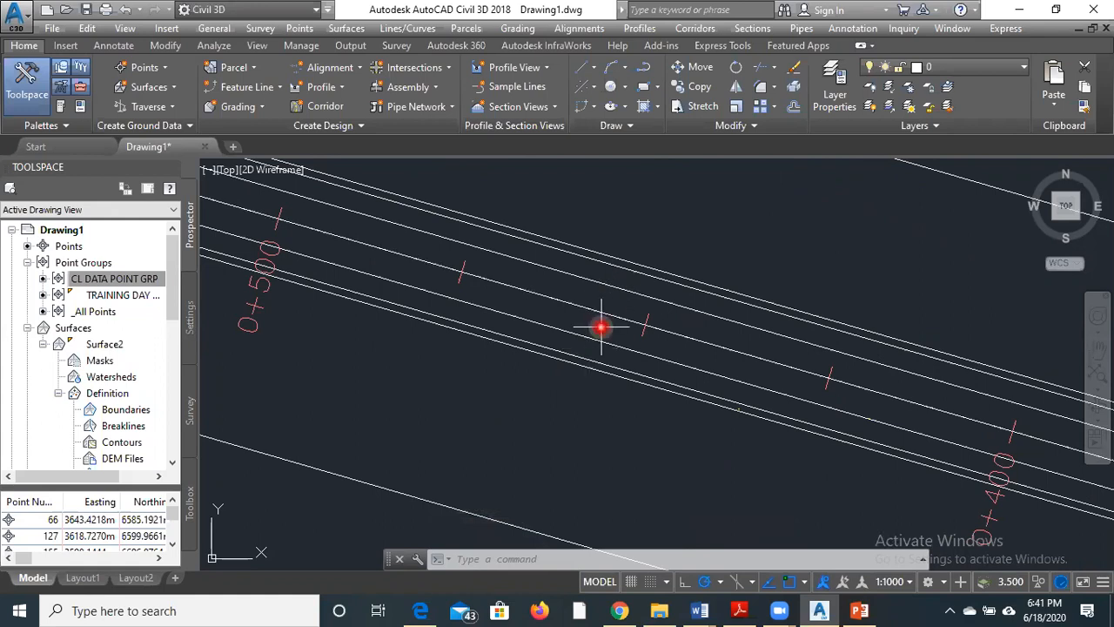
{"action": "left_click", "coordinate": [614, 288]}
{"action": "left_click", "coordinate": [604, 342]}
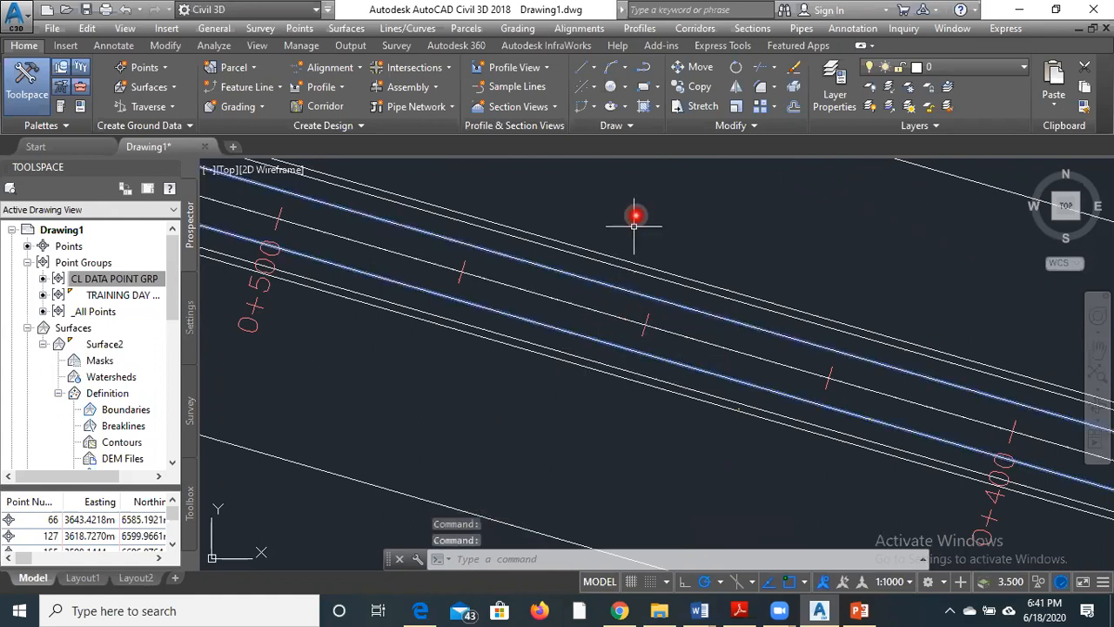
{"action": "right_click", "coordinate": [630, 210]}
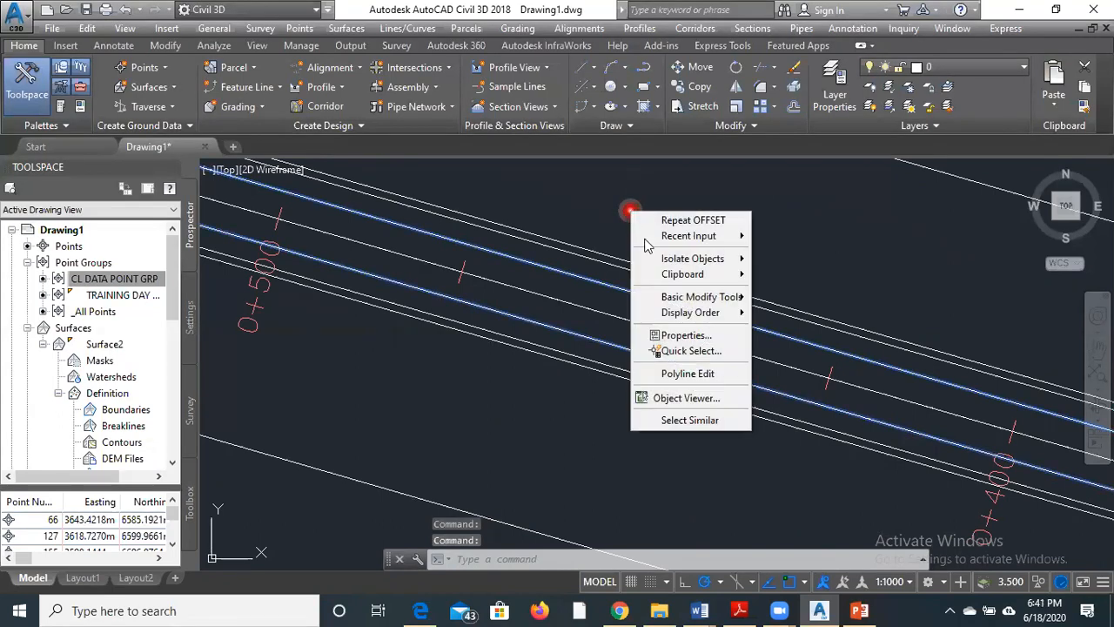
{"action": "left_click", "coordinate": [686, 337]}
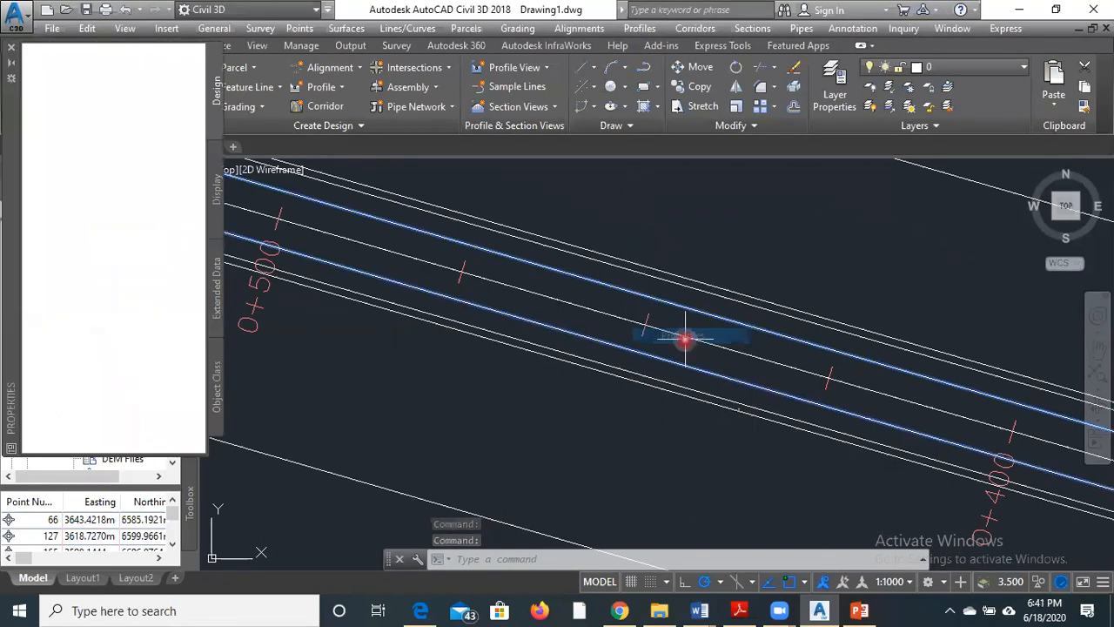
{"action": "left_click", "coordinate": [178, 100]}
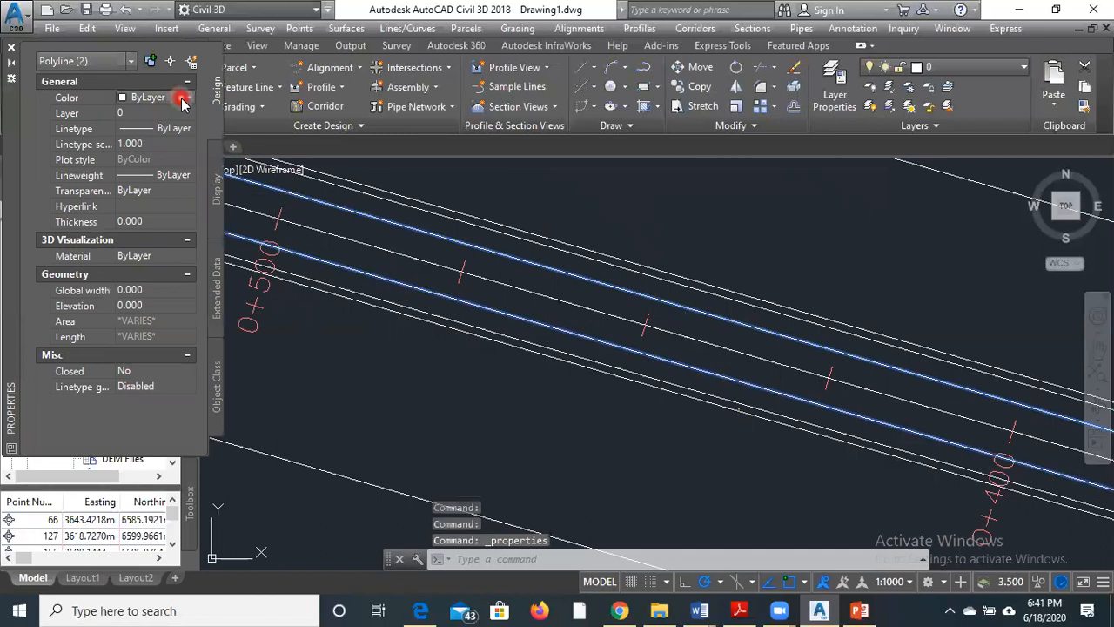
{"action": "left_click", "coordinate": [187, 97]}
{"action": "left_click", "coordinate": [146, 143]}
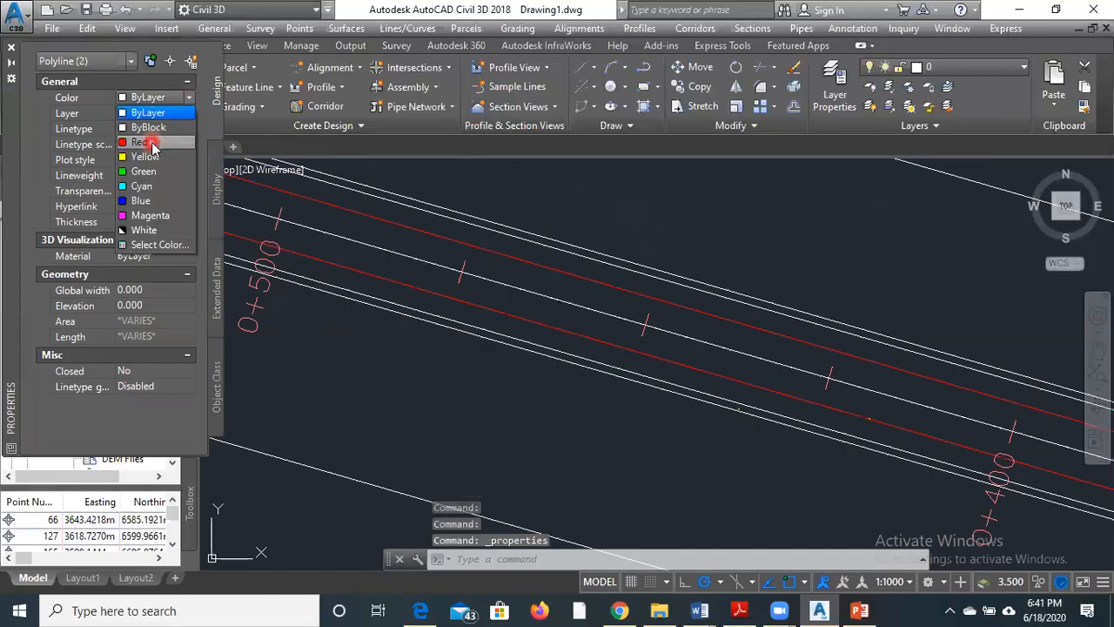
{"action": "left_click", "coordinate": [143, 141]}
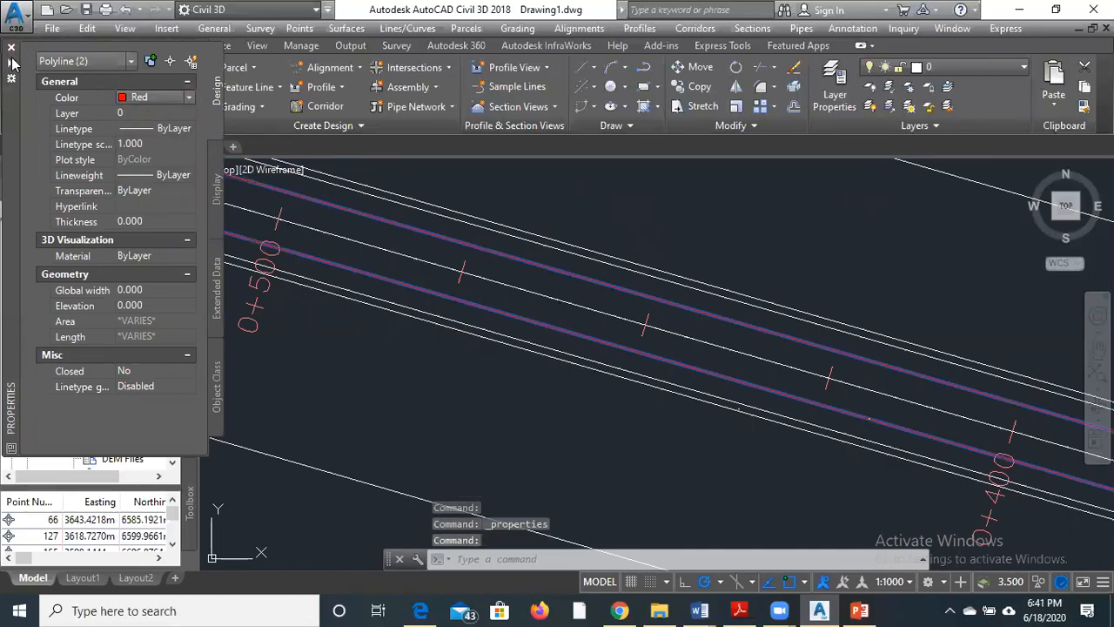
{"action": "left_click", "coordinate": [11, 47]}
{"action": "key", "text": "Escape"}
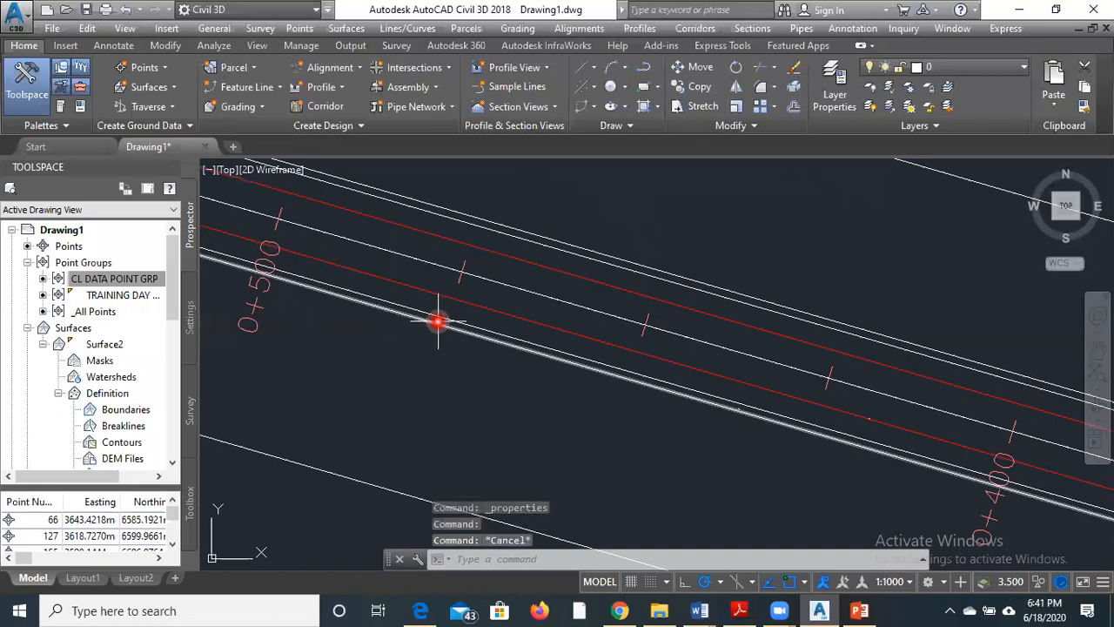
Step: Change the color of the second offset line on each side of the centerline to Blue
{"action": "left_click", "coordinate": [496, 230]}
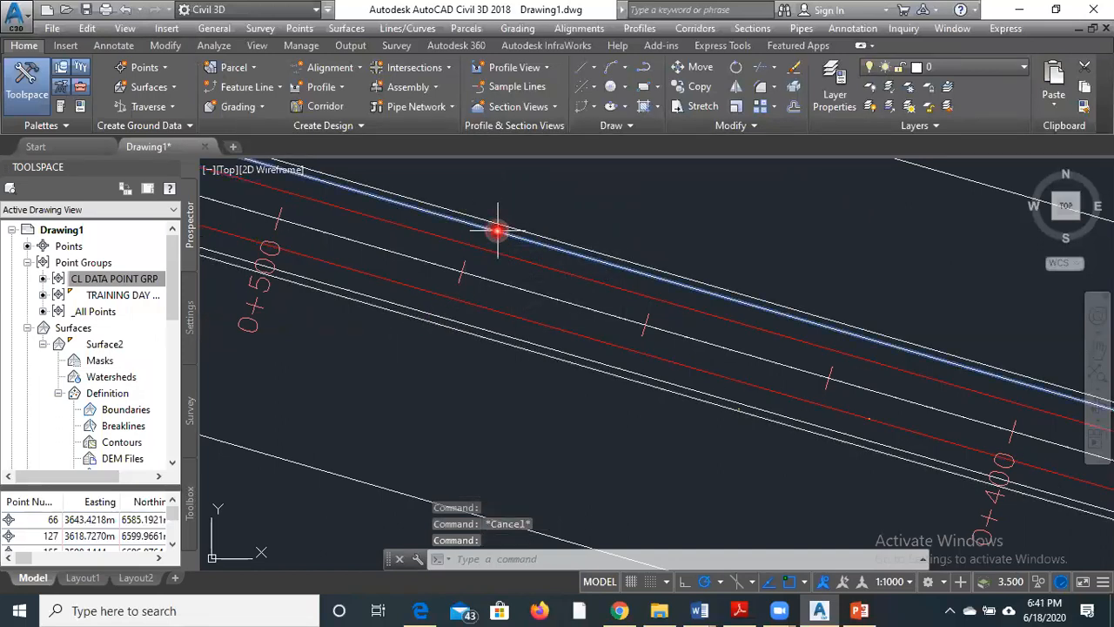
{"action": "left_click", "coordinate": [475, 327]}
{"action": "right_click", "coordinate": [551, 194]}
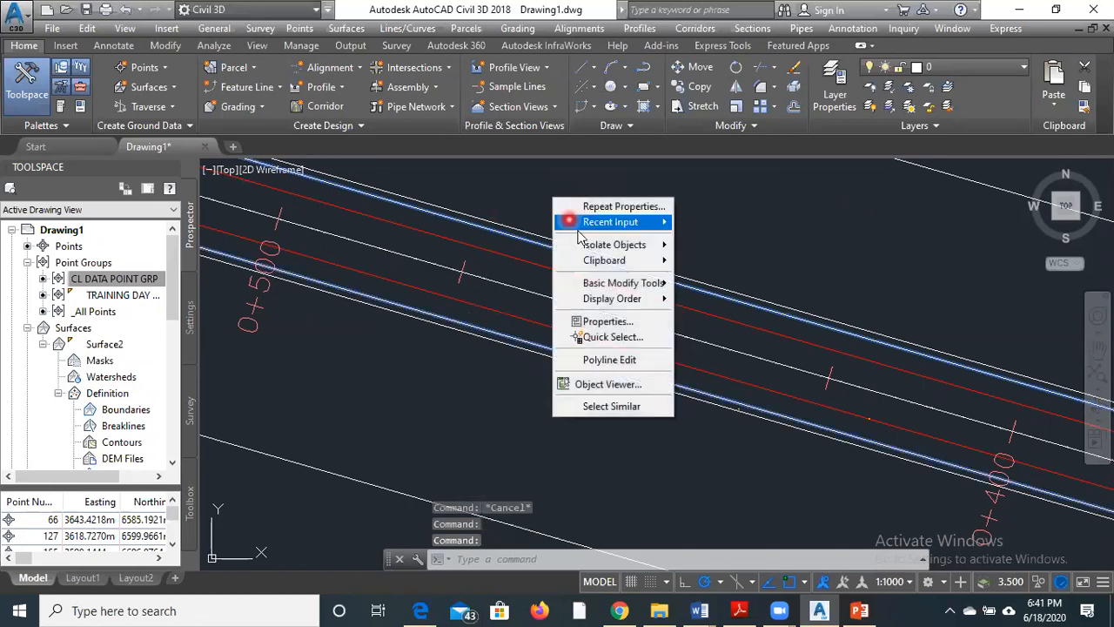
{"action": "left_click", "coordinate": [605, 321]}
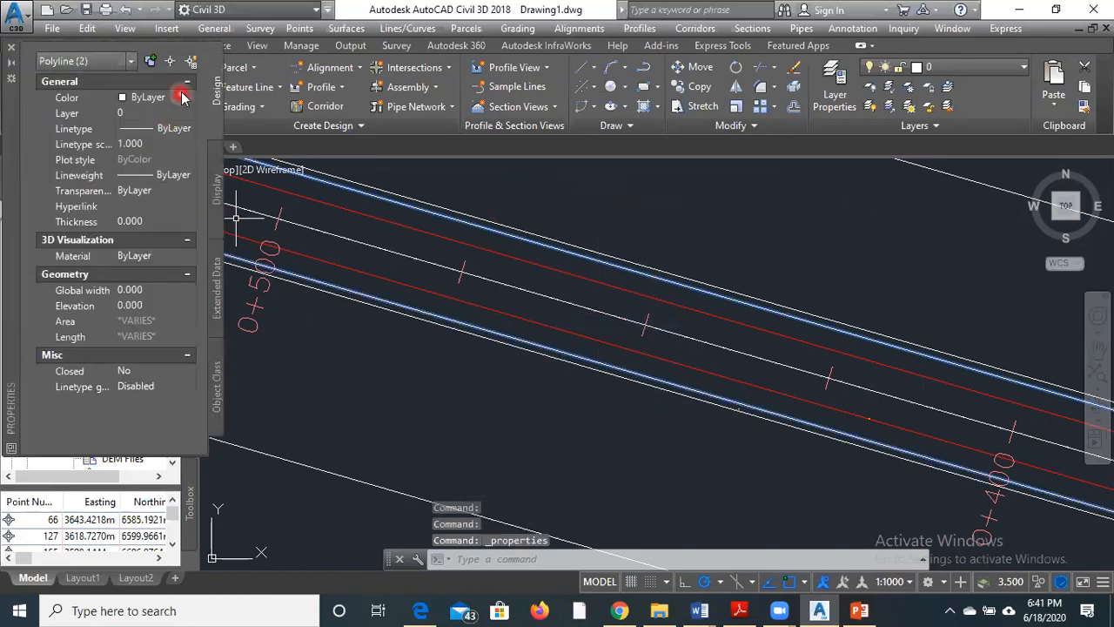
{"action": "left_click", "coordinate": [183, 100]}
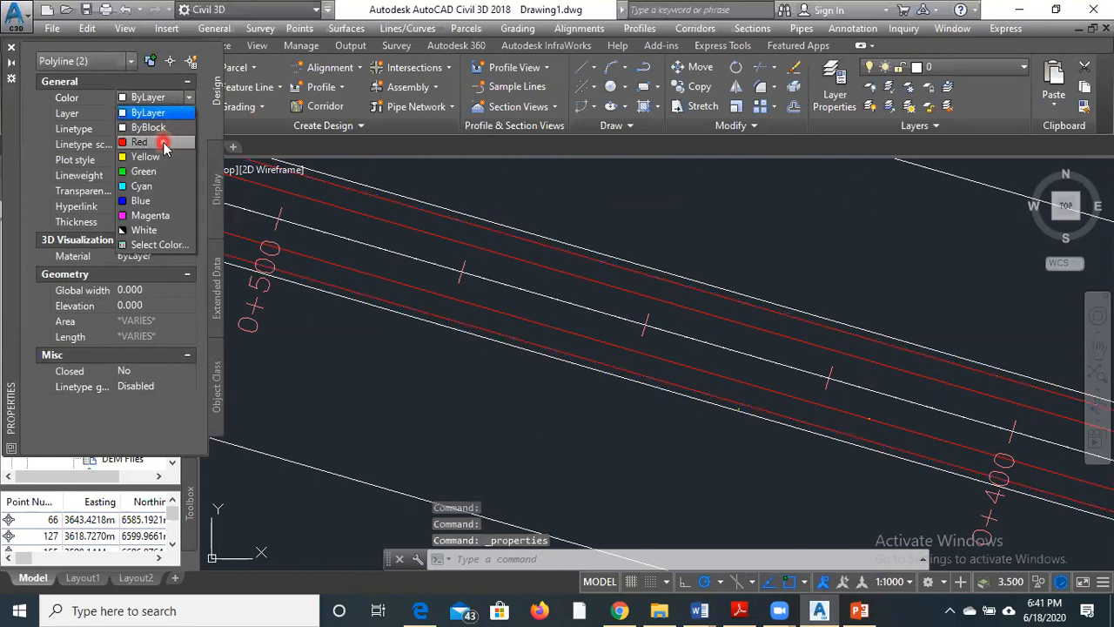
{"action": "left_click", "coordinate": [148, 201]}
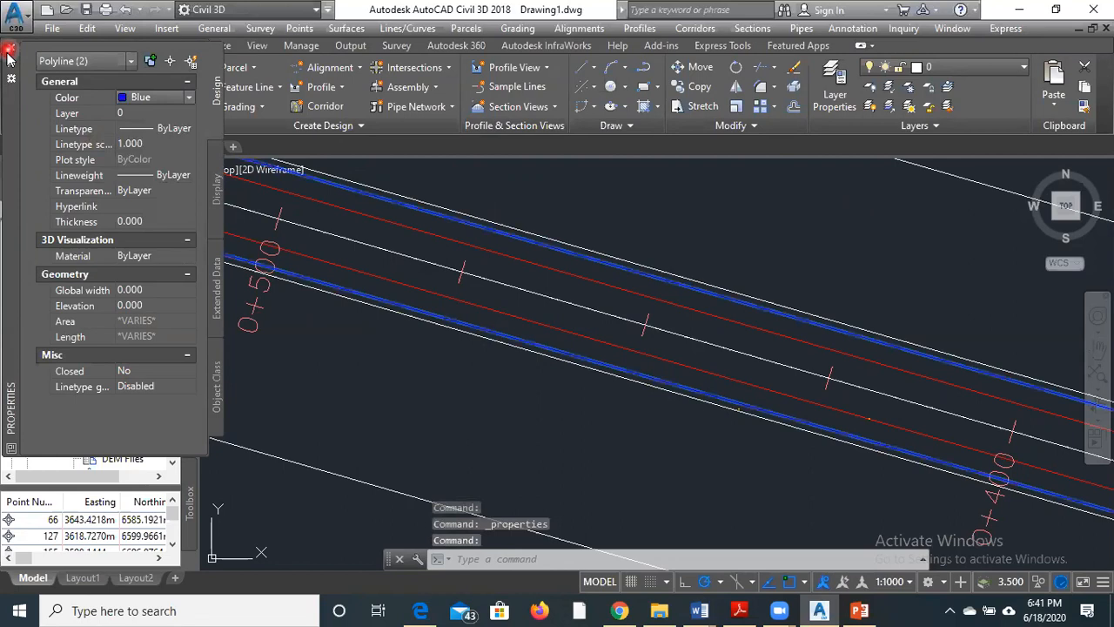
{"action": "left_click", "coordinate": [9, 50]}
{"action": "scroll", "coordinate": [447, 323], "scroll_direction": "down", "scroll_amount": 4}
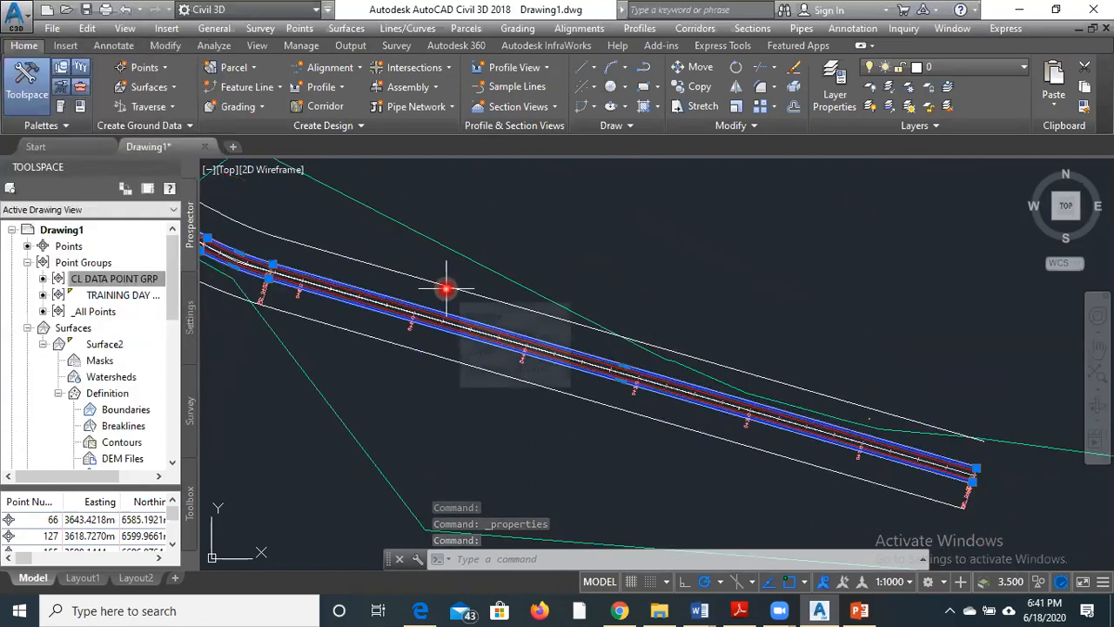
{"action": "key", "text": "Escape"}
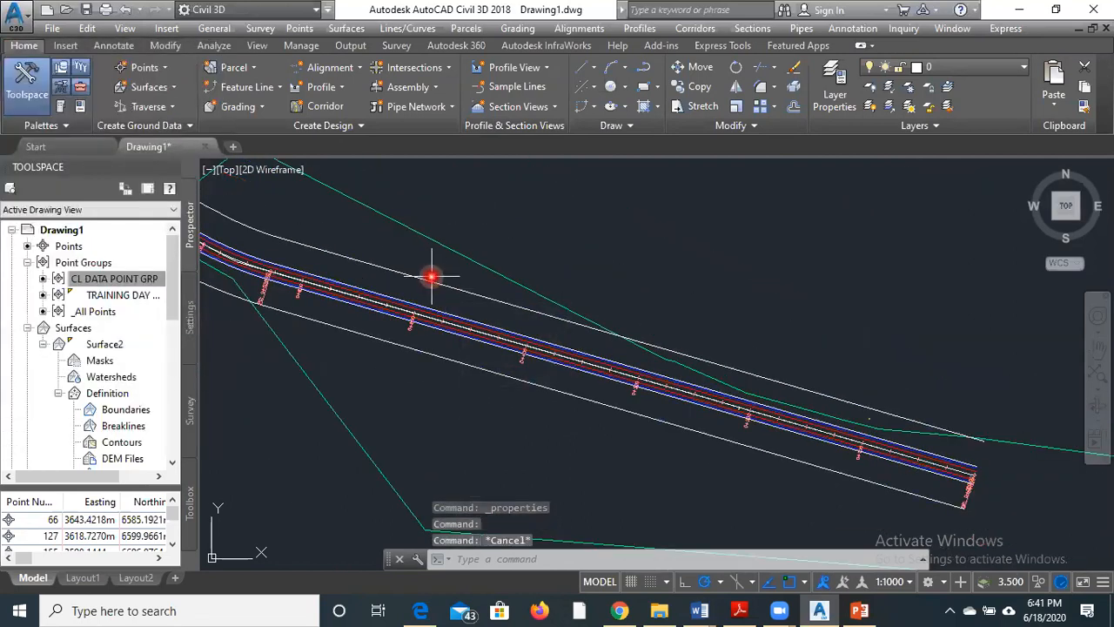
Step: Assign the dash-dot center linetype to the two outermost 30 m offset lines
{"action": "left_click", "coordinate": [432, 274]}
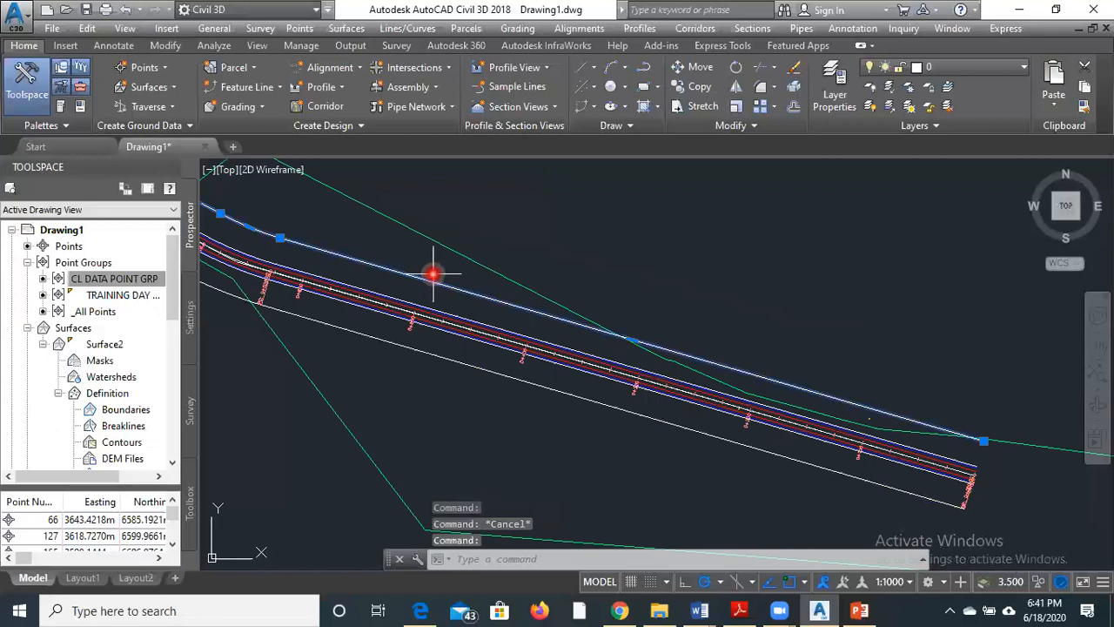
{"action": "left_click", "coordinate": [424, 350]}
{"action": "right_click", "coordinate": [394, 241]}
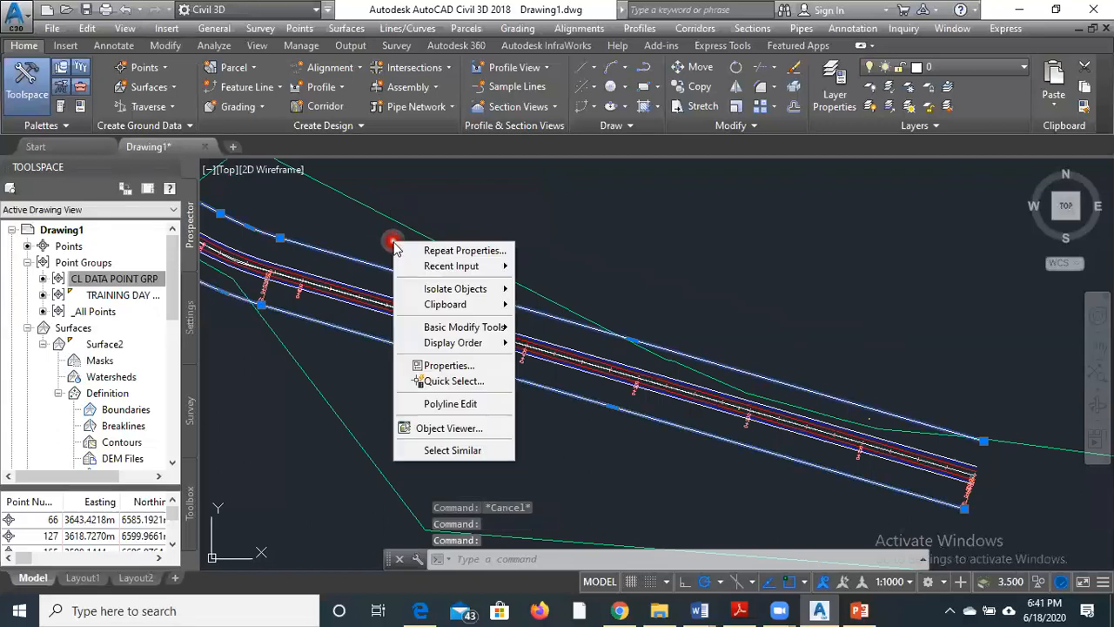
{"action": "left_click", "coordinate": [449, 366]}
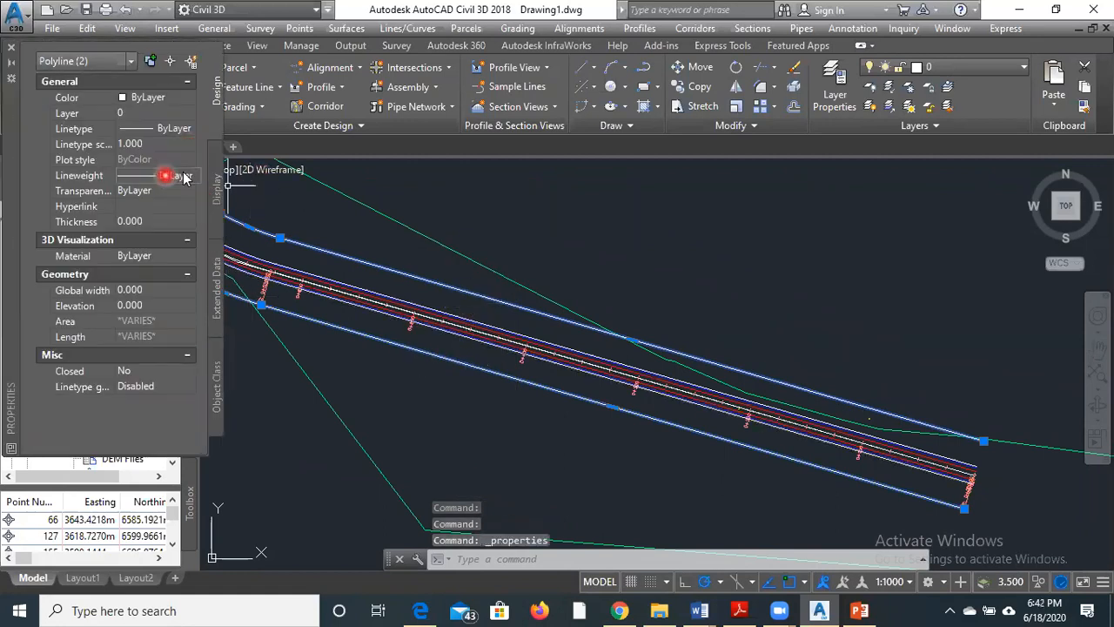
{"action": "left_click", "coordinate": [190, 128]}
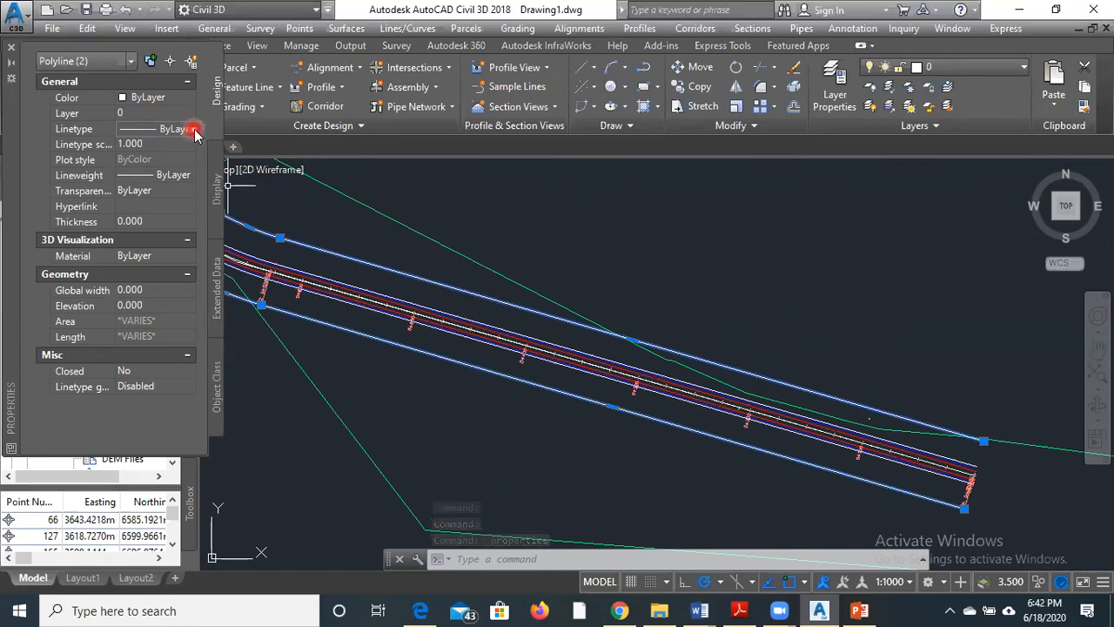
{"action": "left_click", "coordinate": [191, 128]}
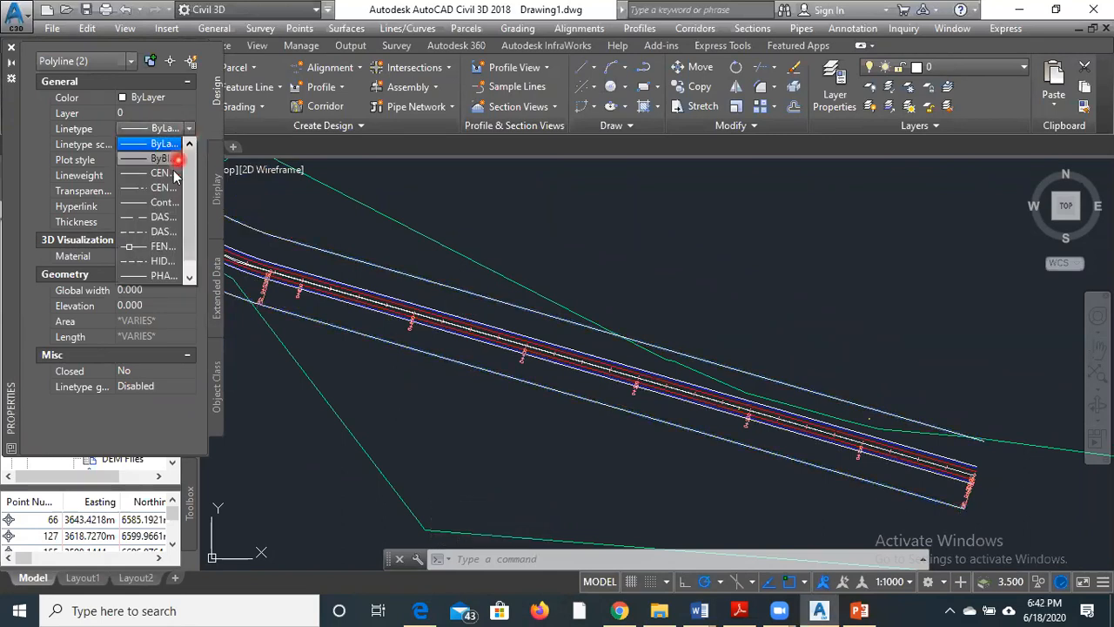
{"action": "left_click", "coordinate": [170, 187]}
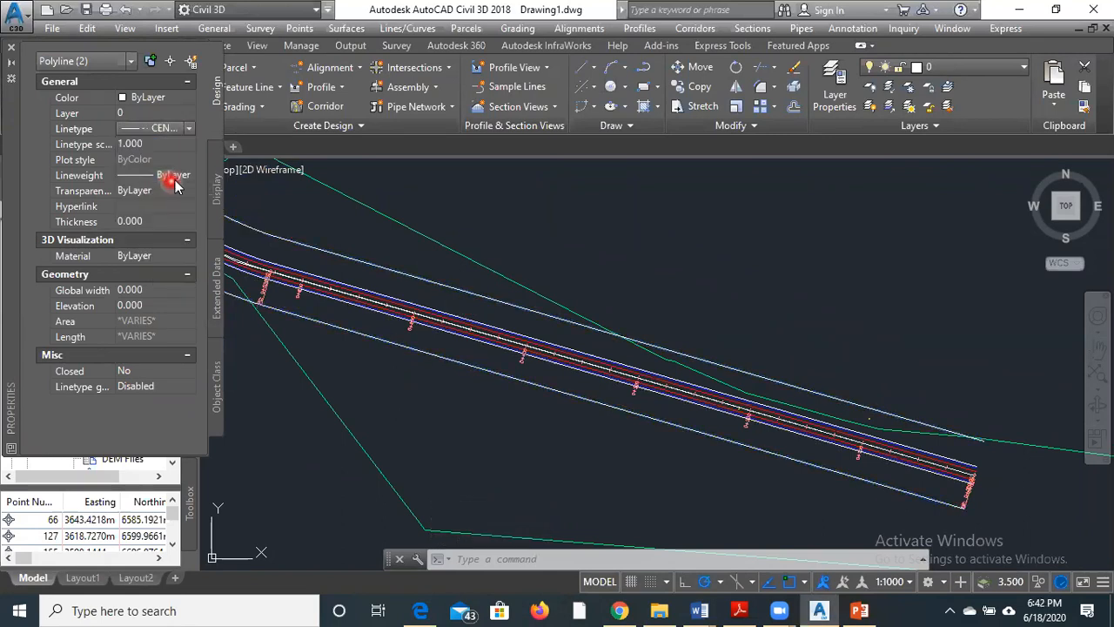
Step: Set the linetype scale of the two 30 m offset lines to 20
{"action": "left_click", "coordinate": [145, 146]}
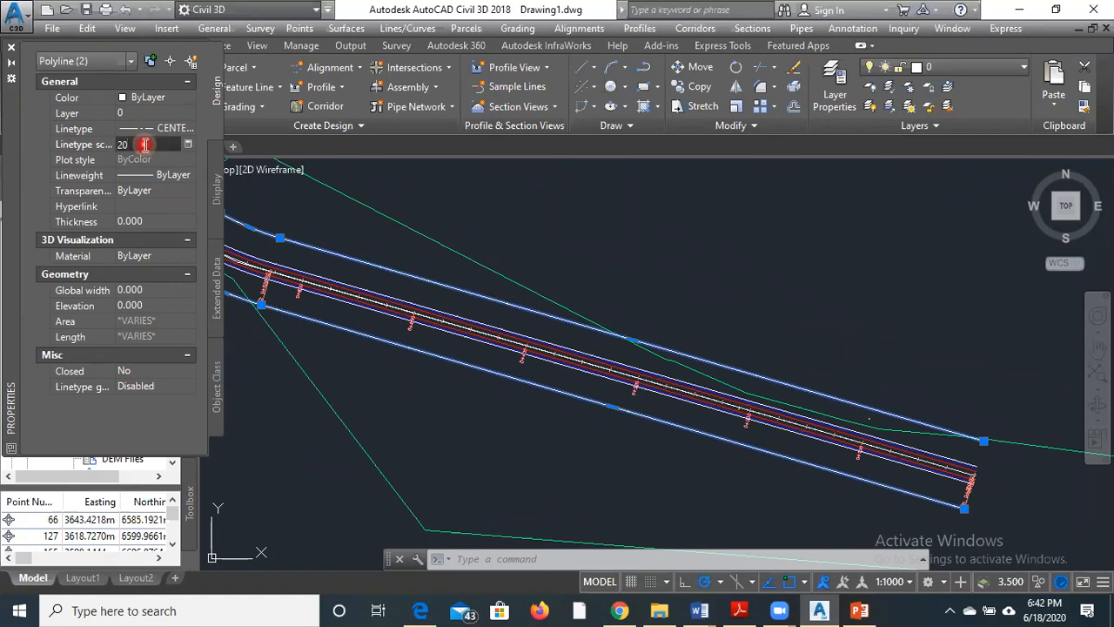
{"action": "type", "text": "20"}
{"action": "key", "text": "Return"}
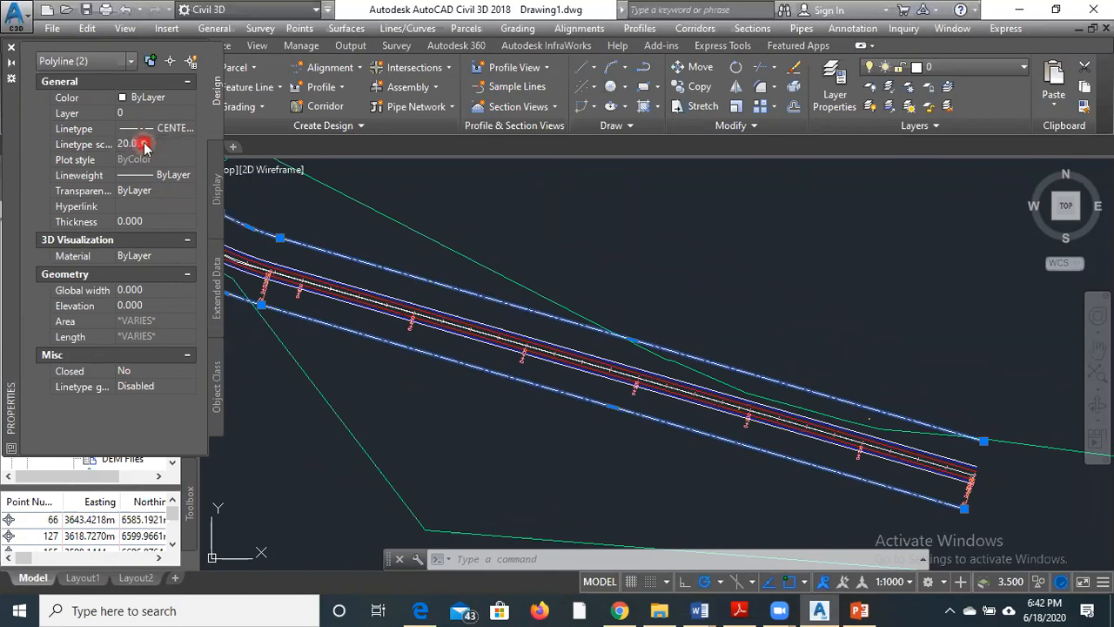
Step: Set the linetype scale of the two 30 m offset lines to 30 and clear the selection
{"action": "left_click", "coordinate": [159, 143]}
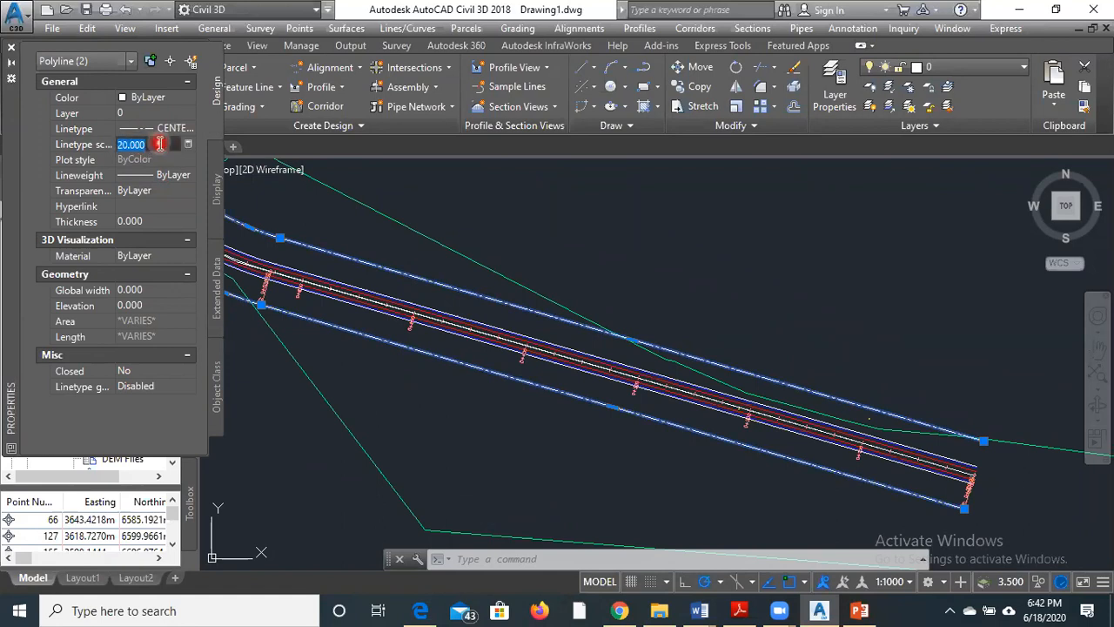
{"action": "type", "text": "30"}
{"action": "key", "text": "Return"}
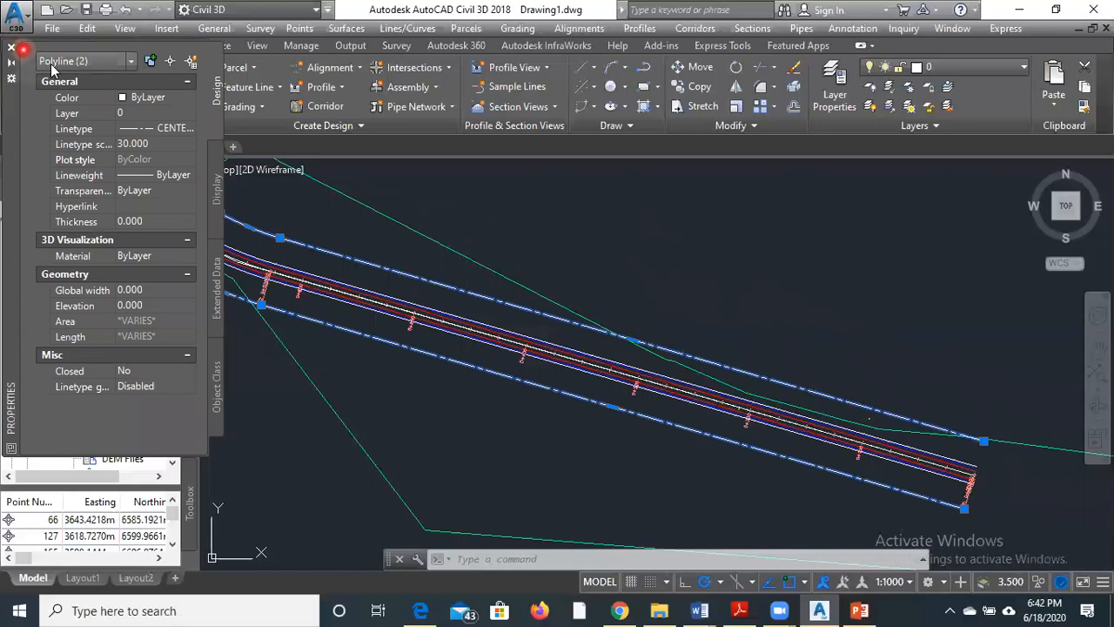
{"action": "left_click", "coordinate": [11, 48]}
{"action": "scroll", "coordinate": [586, 261], "scroll_direction": "down", "scroll_amount": 4}
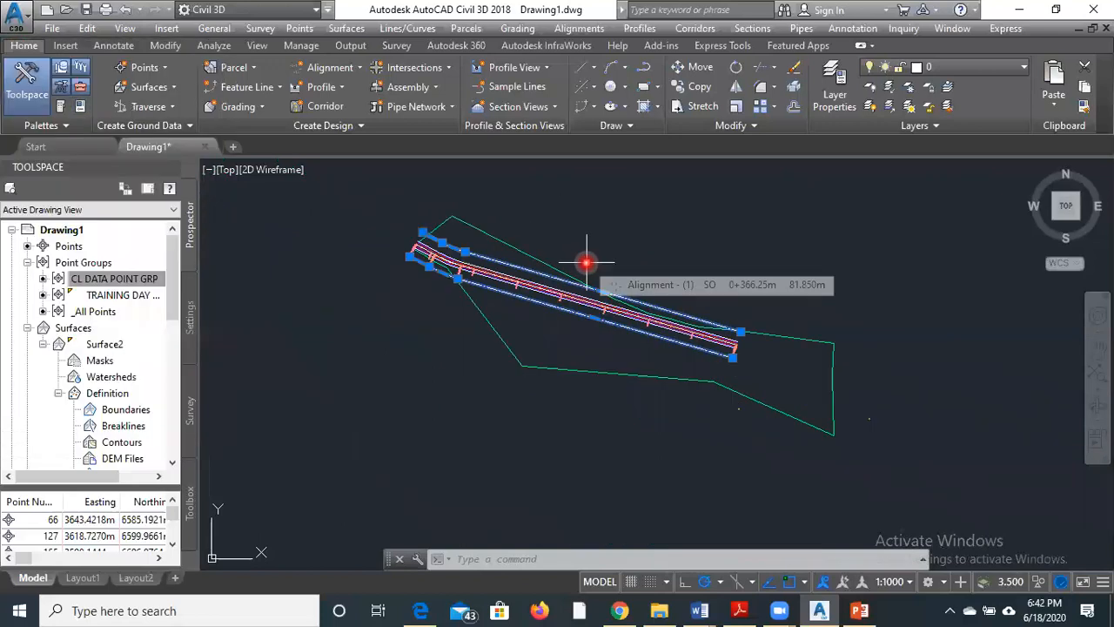
{"action": "key", "text": "Escape"}
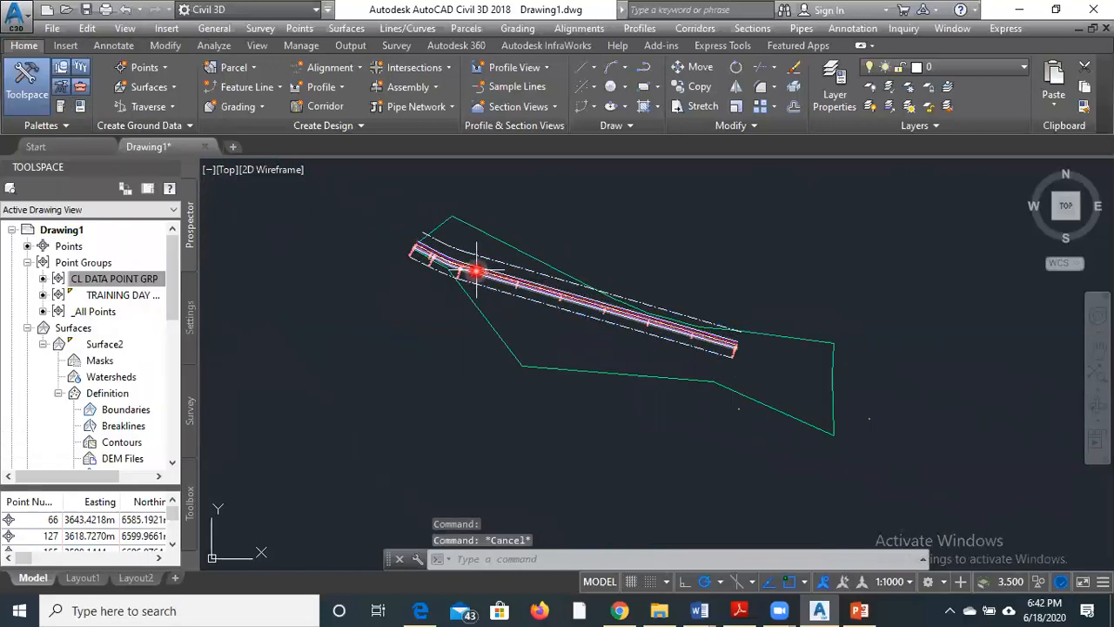
{"action": "scroll", "coordinate": [479, 265], "scroll_direction": "up", "scroll_amount": 4}
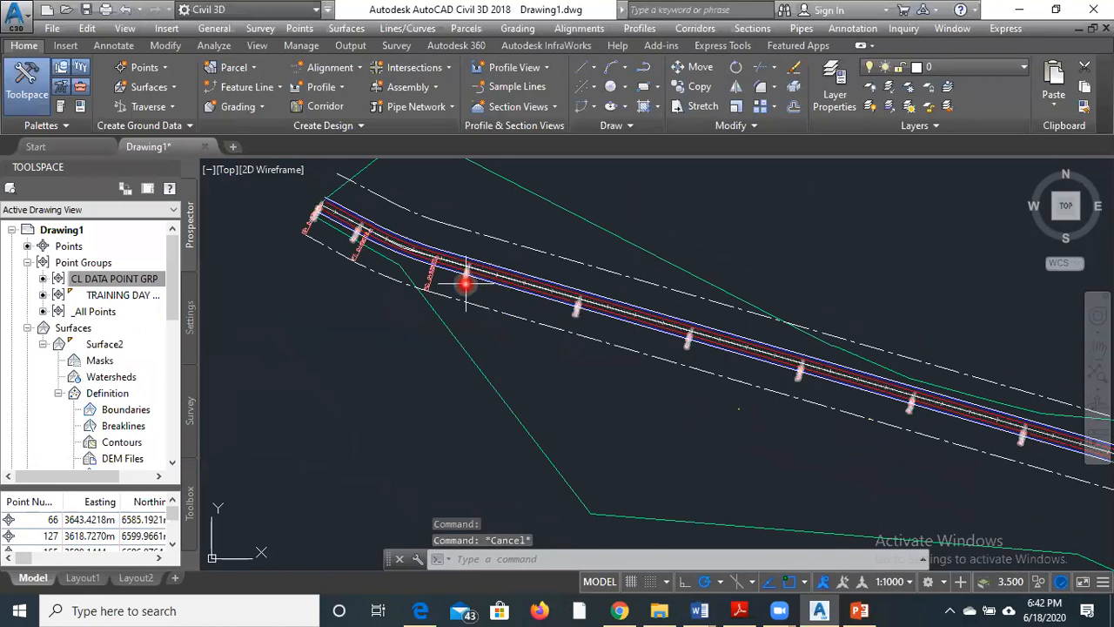
{"action": "scroll", "coordinate": [465, 283], "scroll_direction": "down", "scroll_amount": 2}
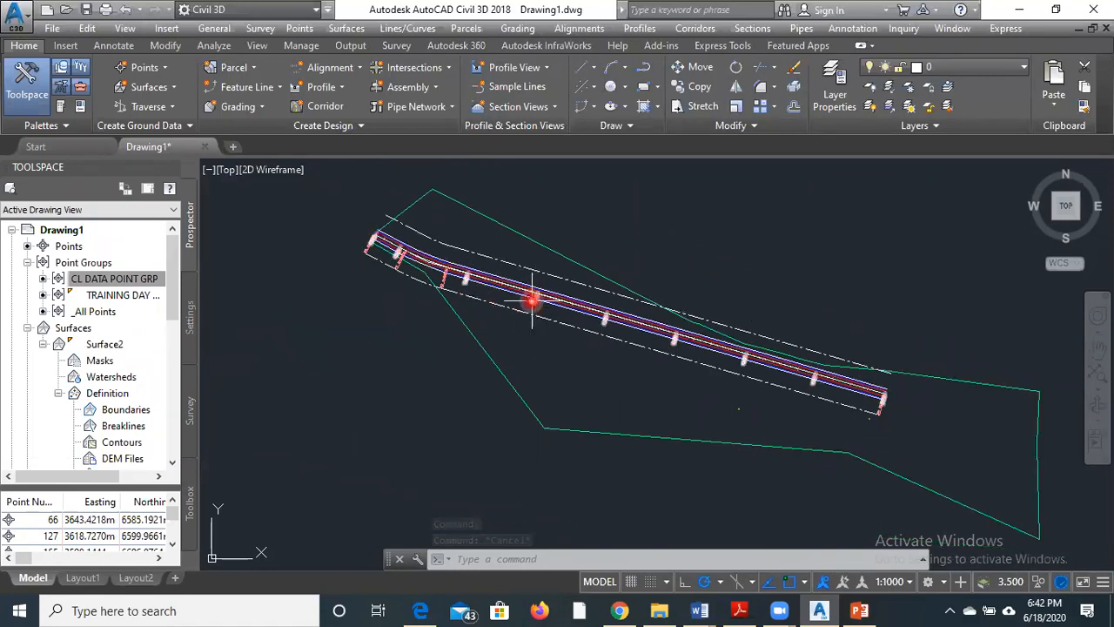
{"action": "scroll", "coordinate": [536, 300], "scroll_direction": "down", "scroll_amount": 2}
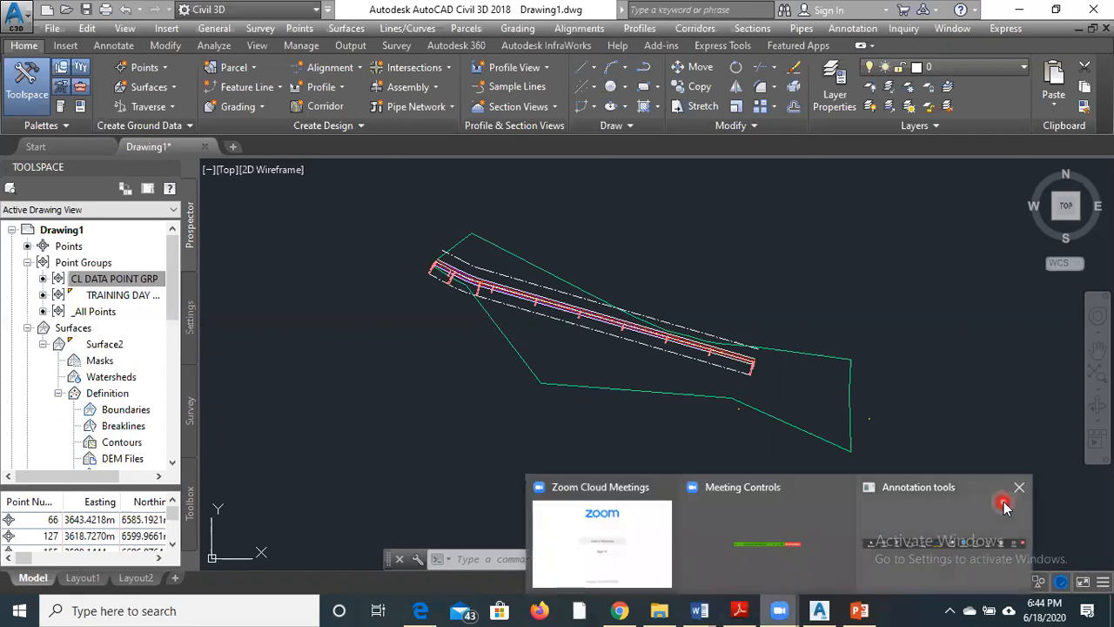
{"action": "mouse_move", "coordinate": [779, 548]}
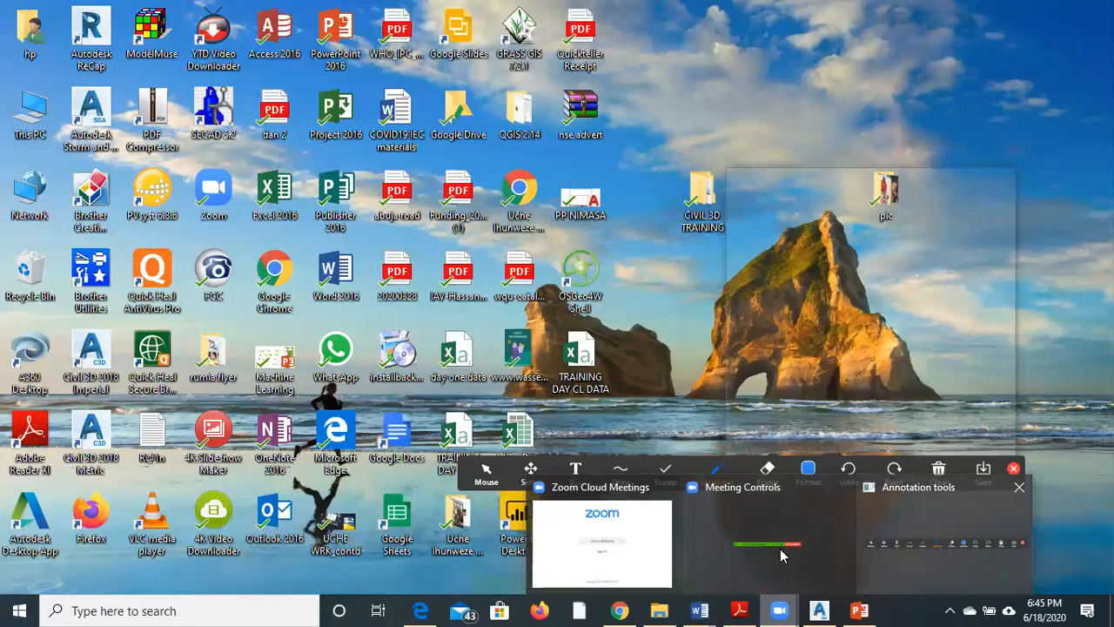
{"action": "left_click", "coordinate": [780, 550]}
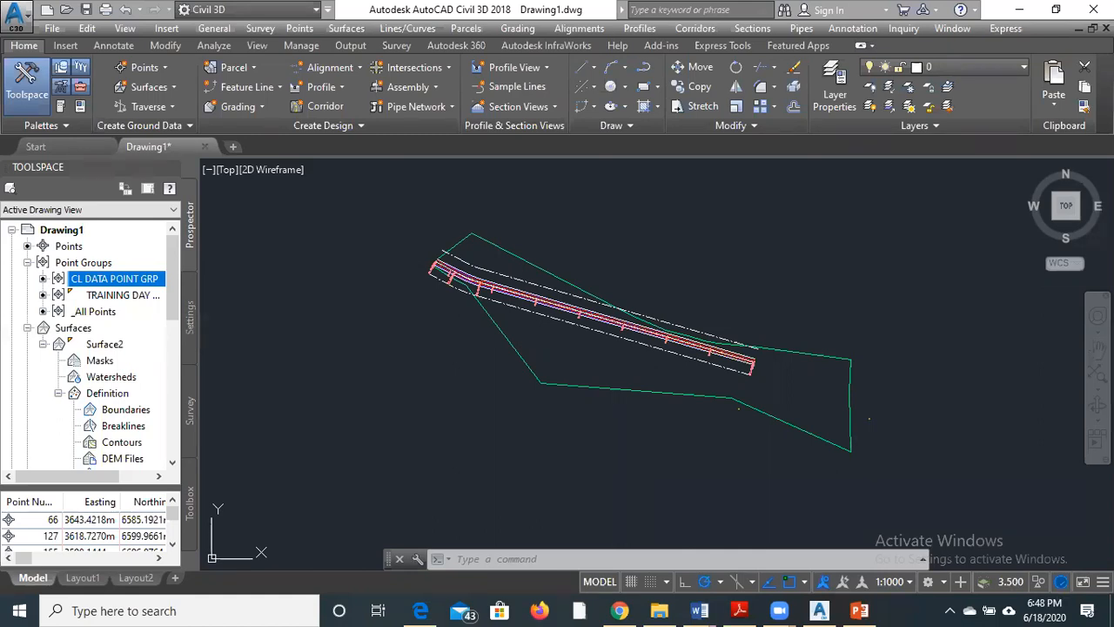
{"action": "mouse_move", "coordinate": [779, 610]}
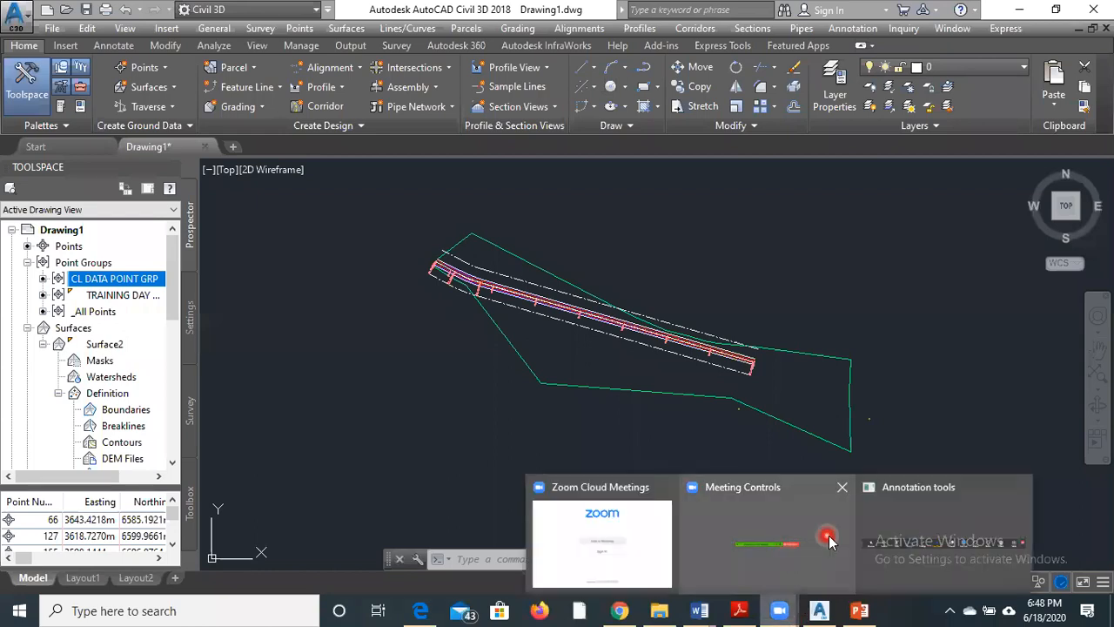
{"action": "left_click", "coordinate": [948, 531]}
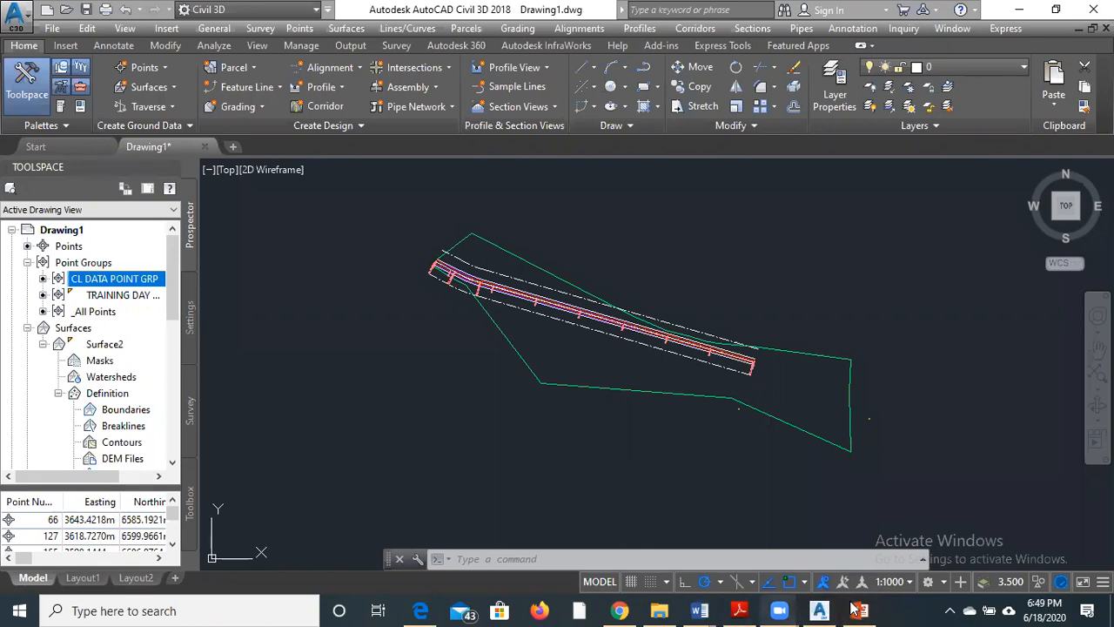
{"action": "mouse_move", "coordinate": [779, 610]}
{"action": "left_click", "coordinate": [803, 555]}
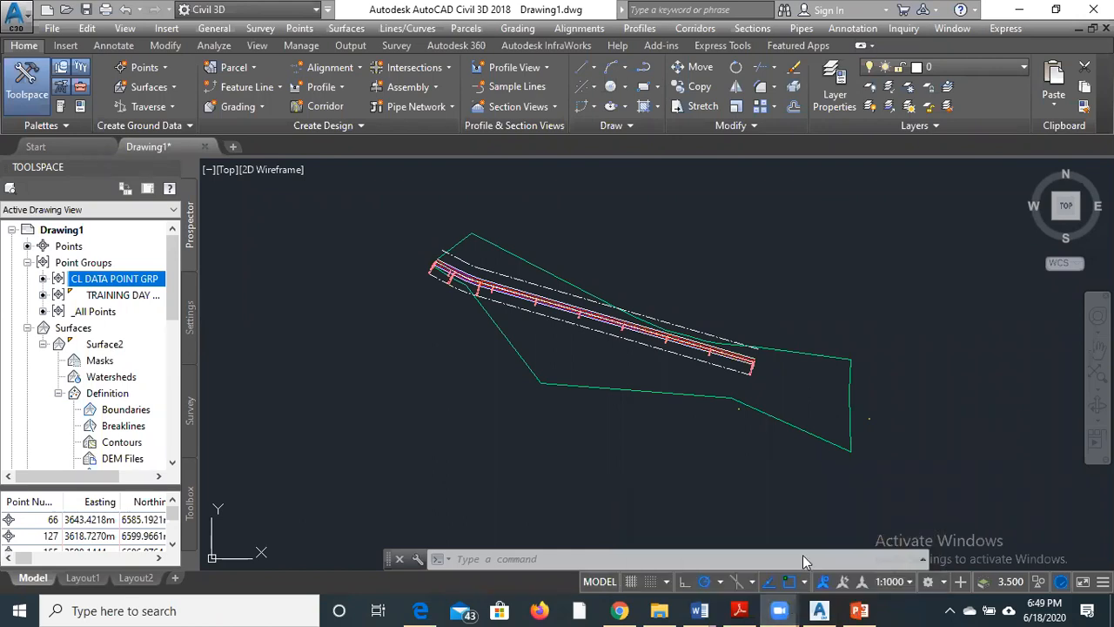